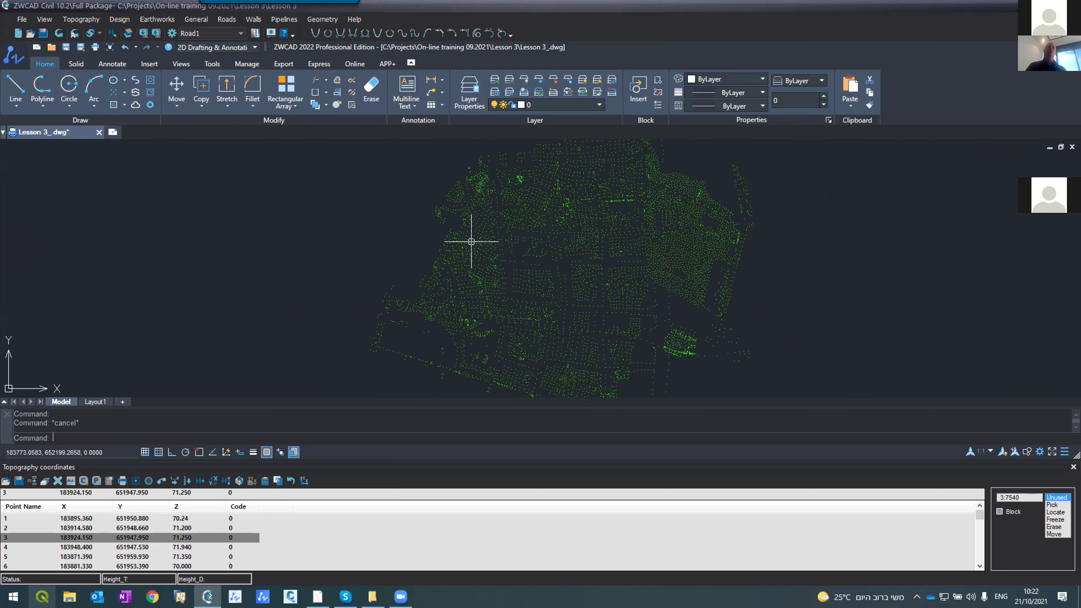
- Zoom the drawing to the full extents of the survey points
text(z)
key(Return)
text(e)
key(Return)
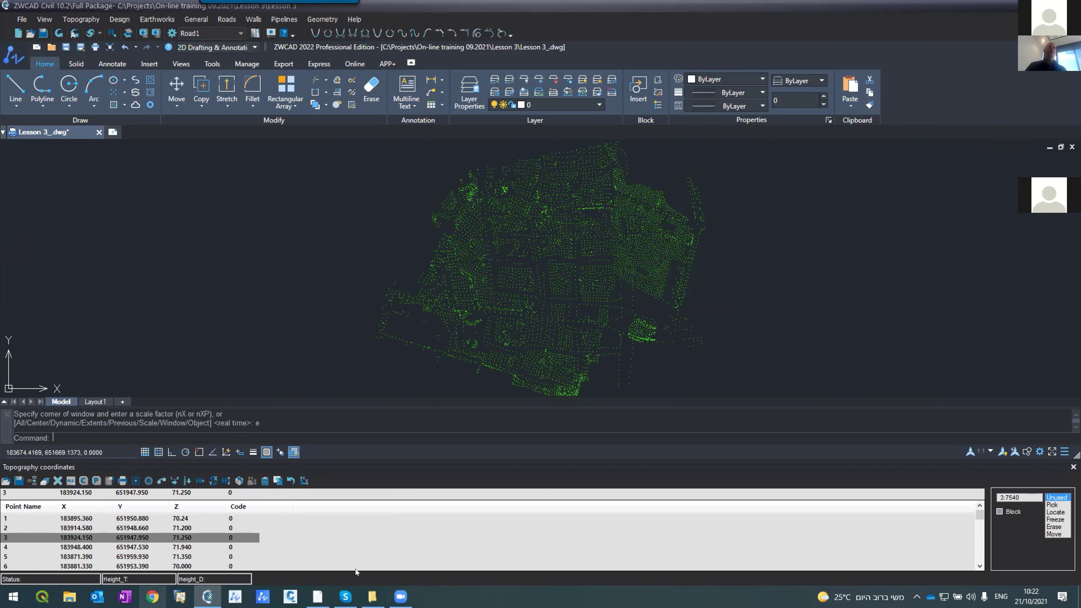
- Switch to File Explorer, find NAR09_Topo.txt in the Projects folder, and return to the drawing
click(366, 595)
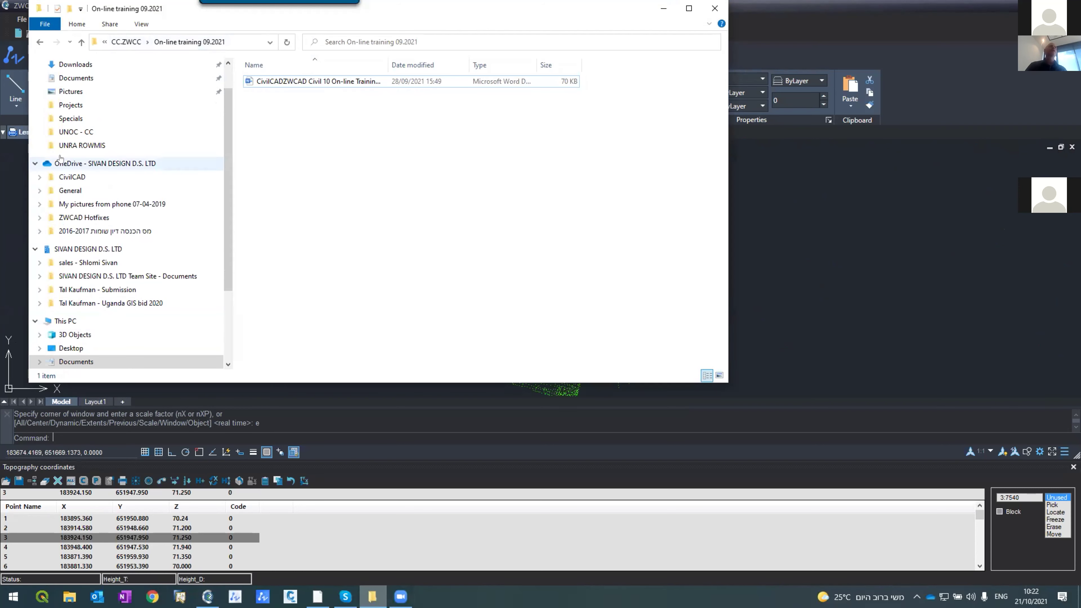
click(70, 105)
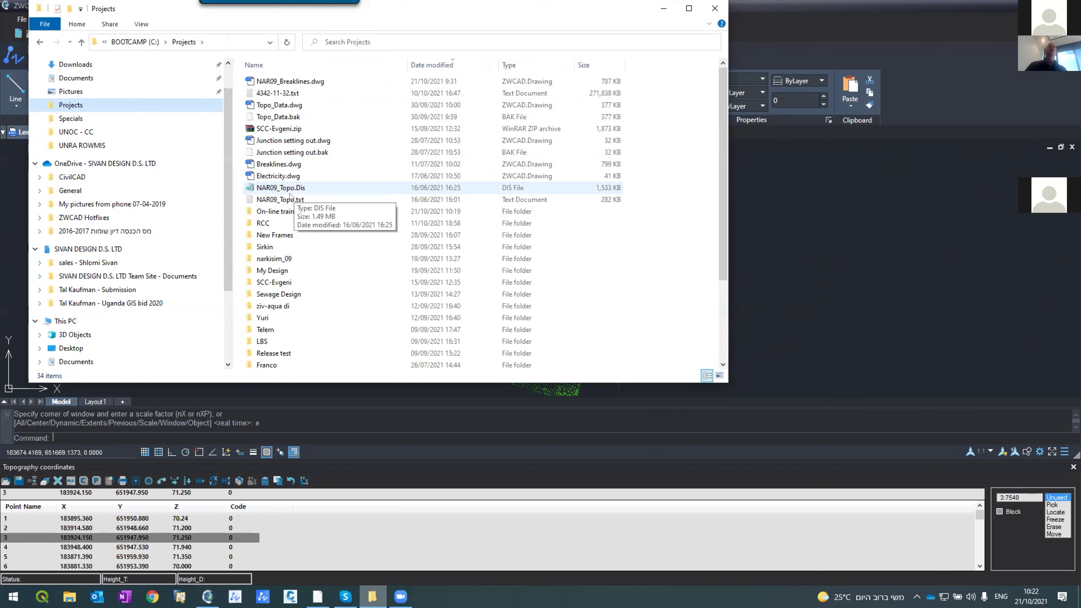
drag(293, 200, 318, 213)
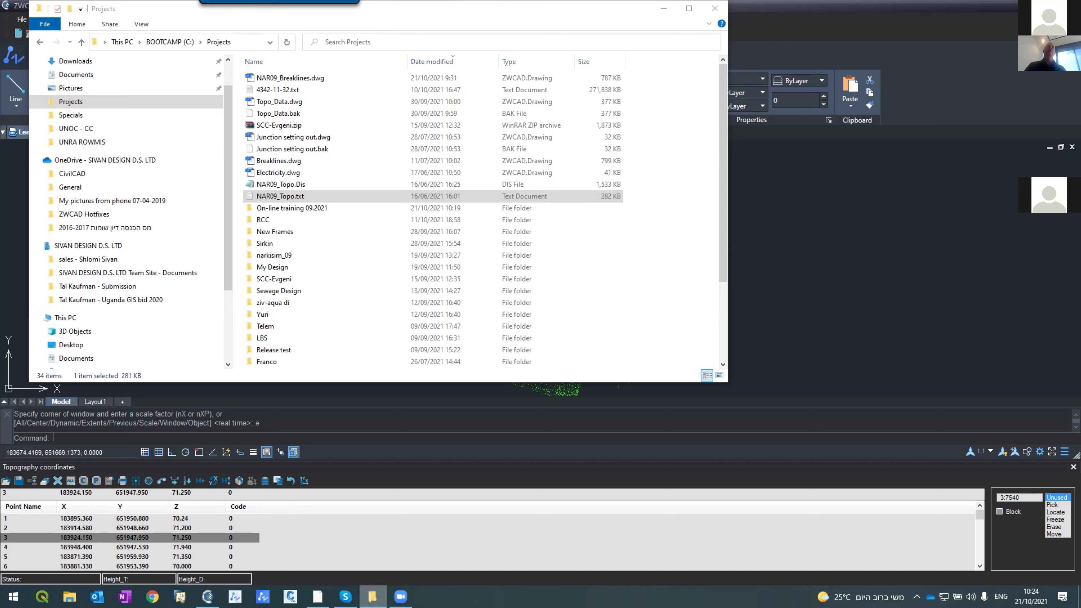
click(220, 62)
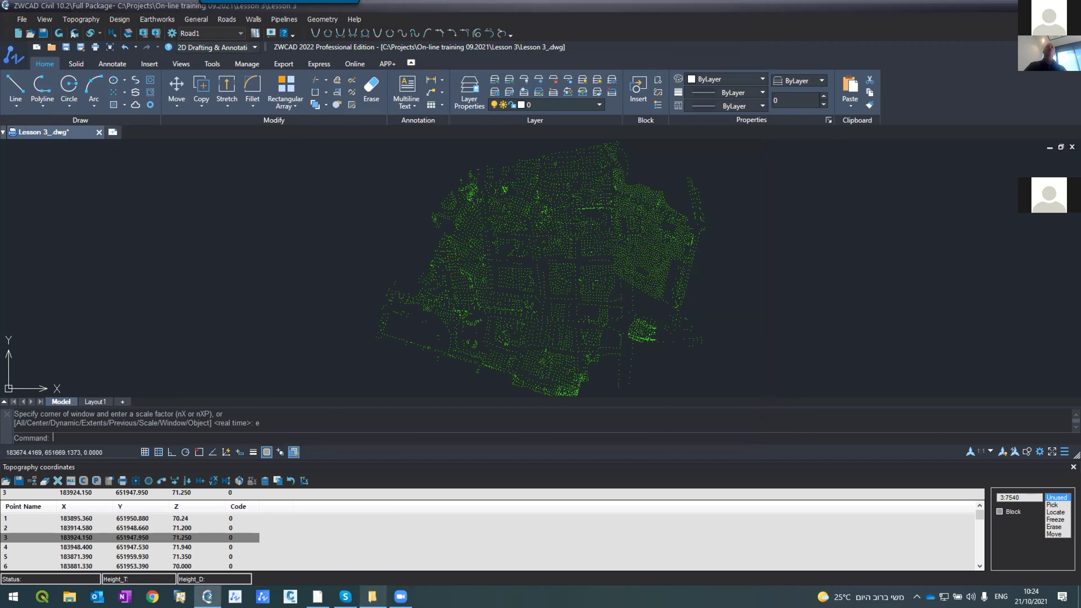
- Close the Topography coordinates table and examine the survey point numbers and elevations across the site
scroll(464, 320, up, 5)
scroll(465, 320, down, 6)
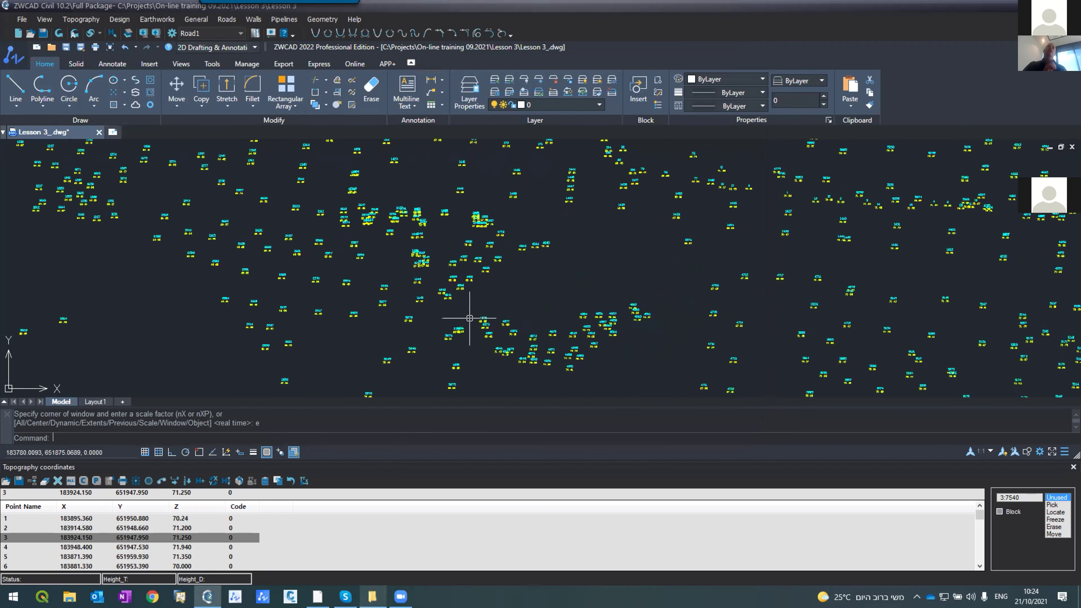
scroll(475, 312, up, 4)
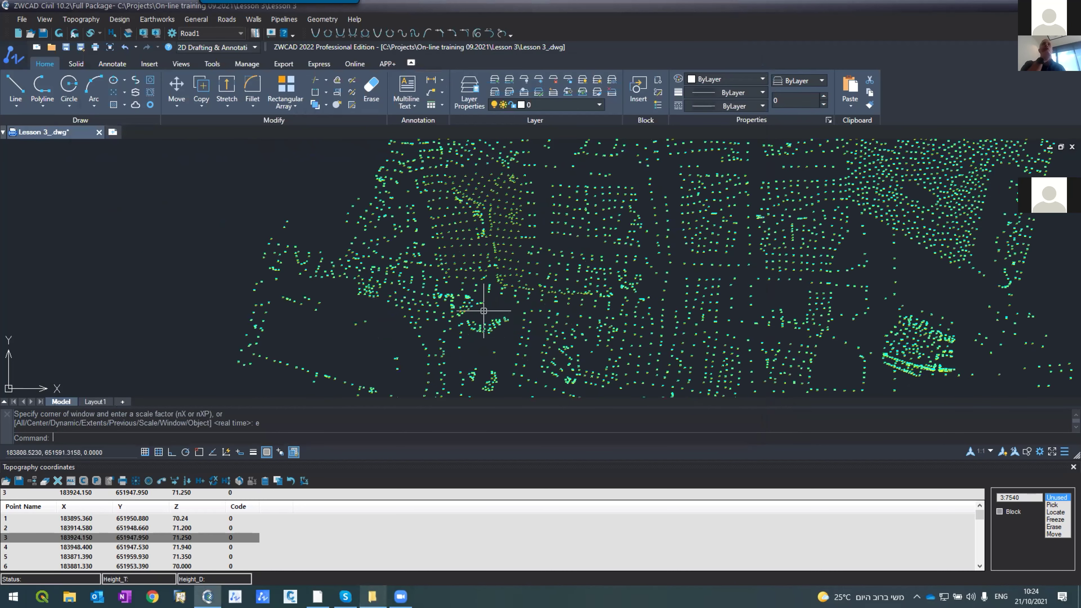
scroll(482, 232, up, 4)
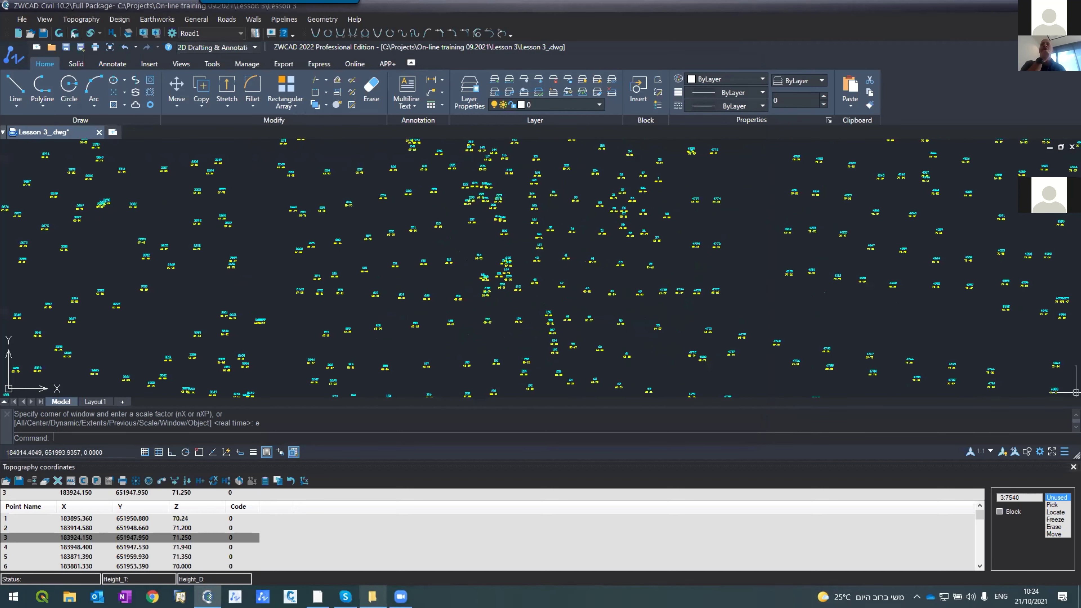
click(1074, 467)
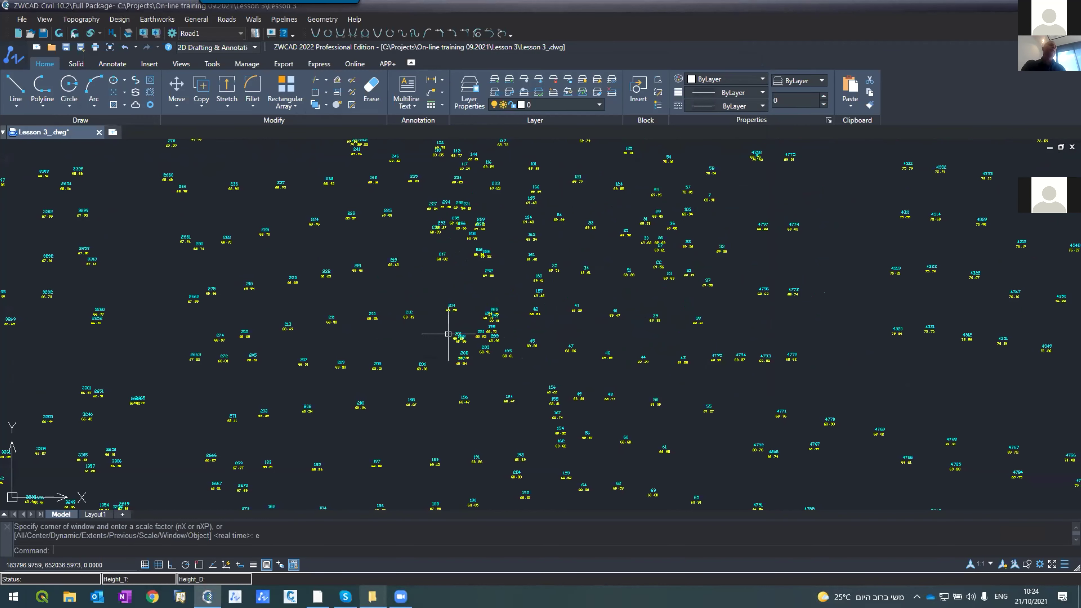
scroll(447, 334, down, 3)
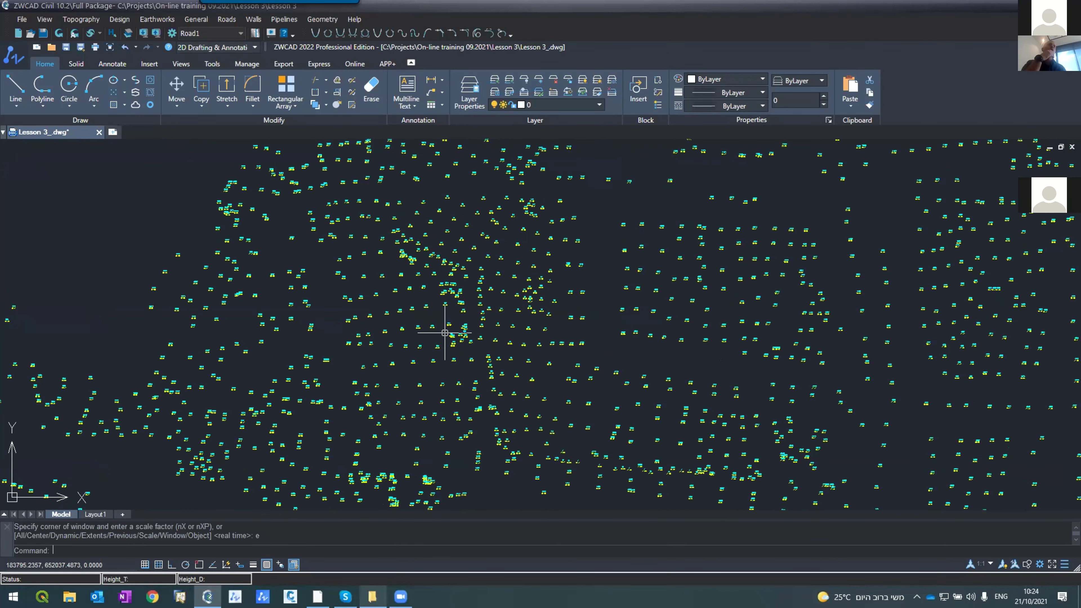
scroll(445, 335, down, 4)
scroll(445, 333, up, 5)
scroll(443, 330, down, 8)
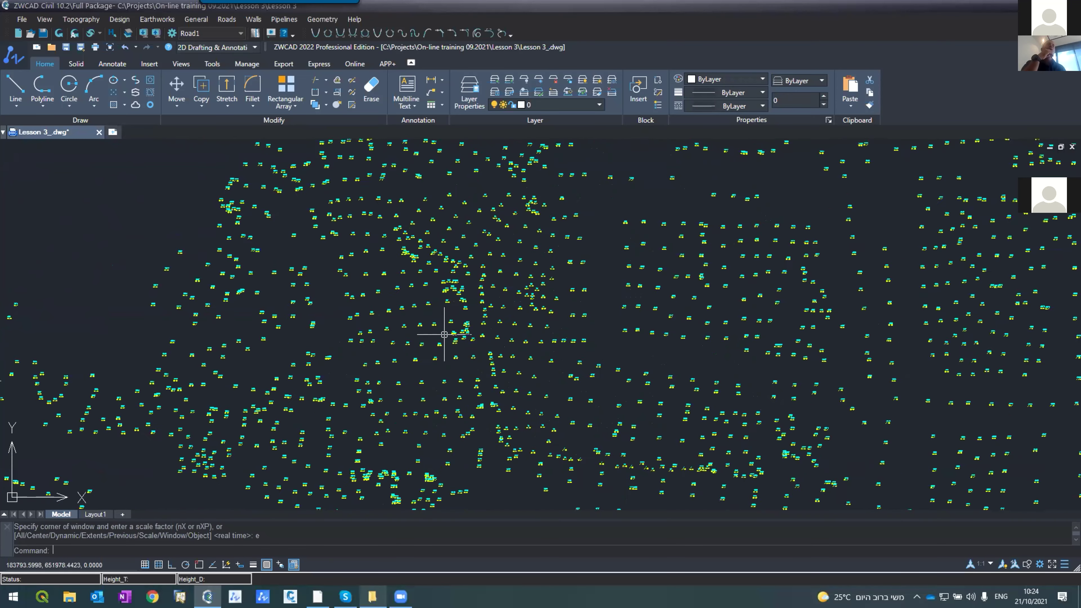
scroll(443, 328, up, 3)
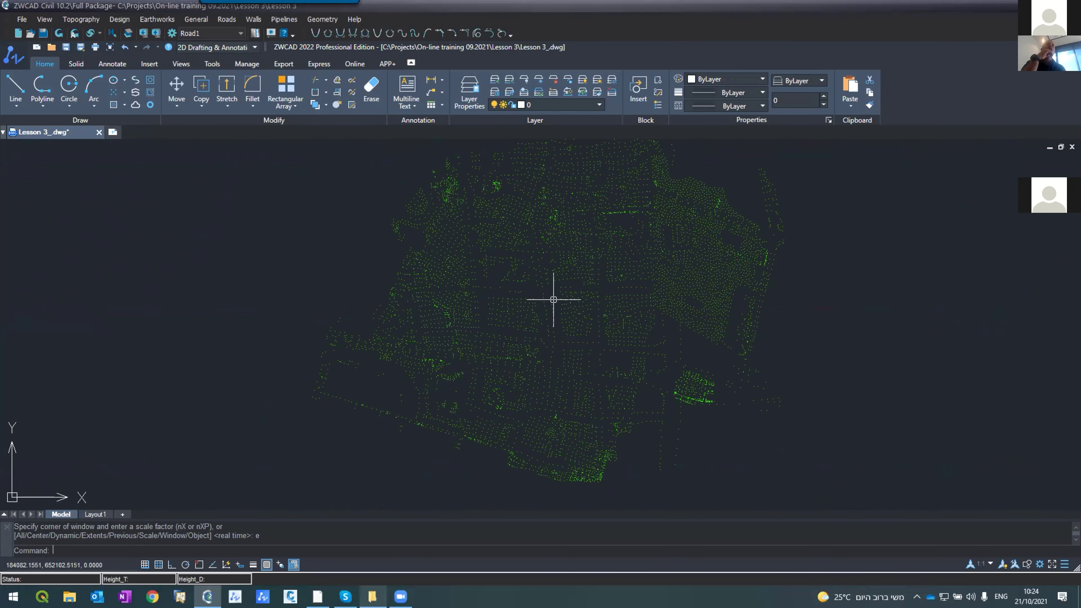
scroll(553, 300, up, 5)
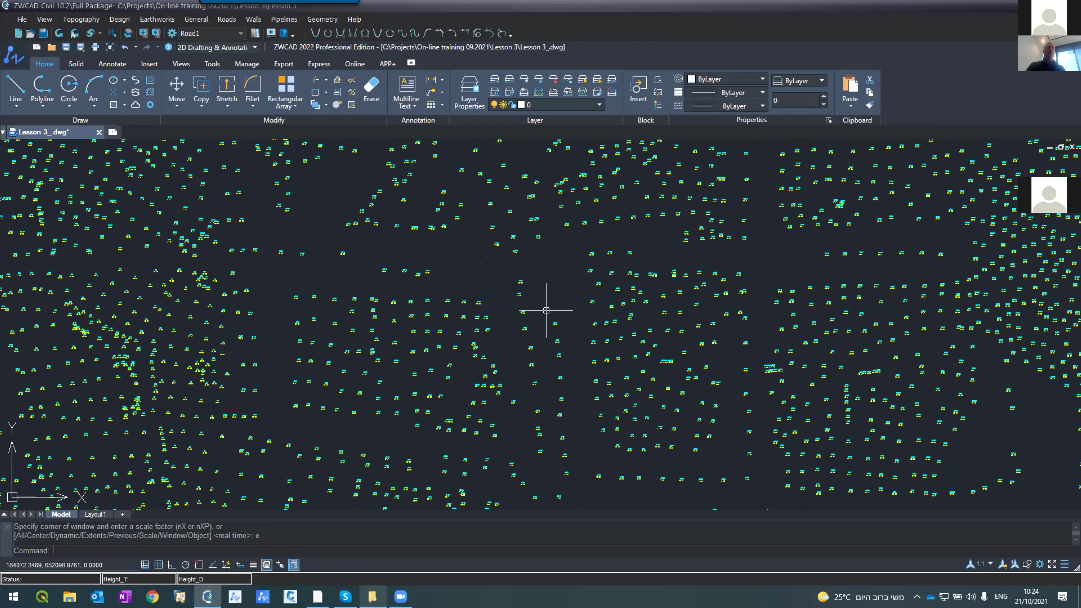
- Insert NAR09_Breaklines.dwg from the Projects folder as an exploded block at 0,0,0 with uniform scale 1 and rotation 0
text(inser)
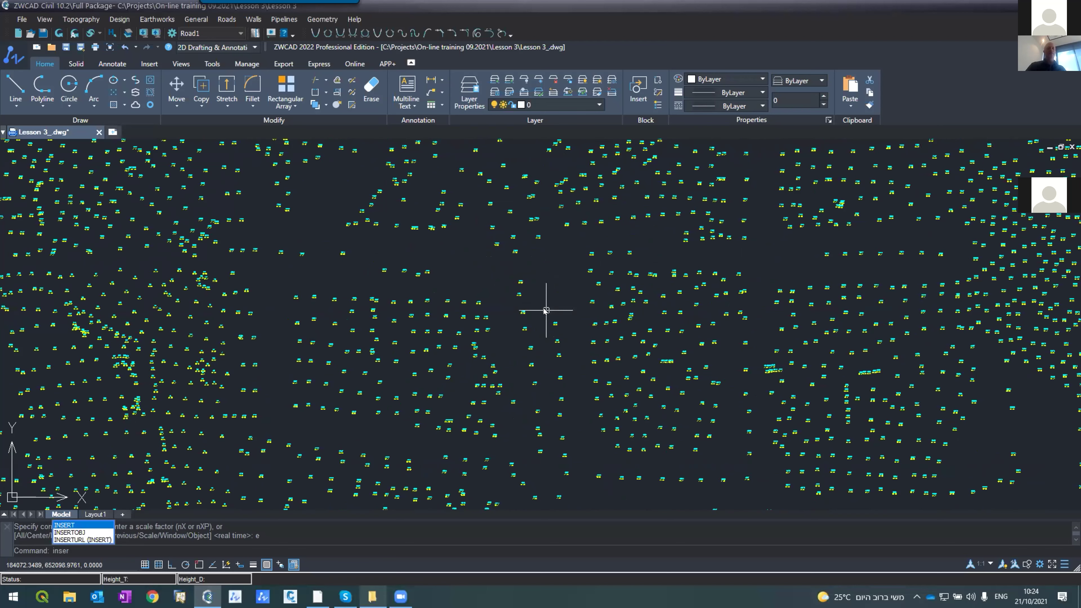
key(Return)
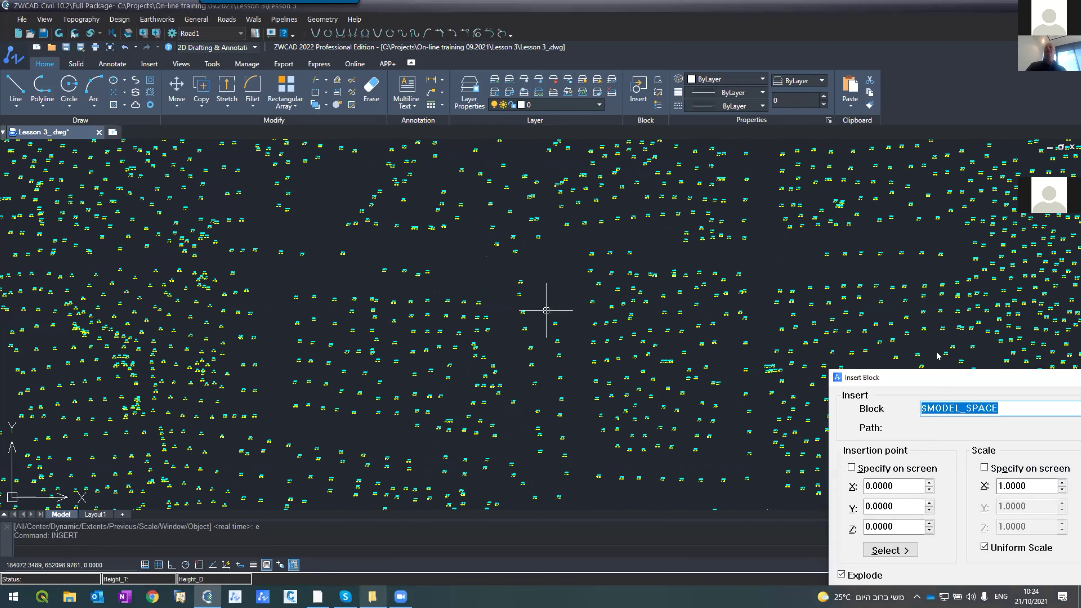
drag(921, 375, 211, 159)
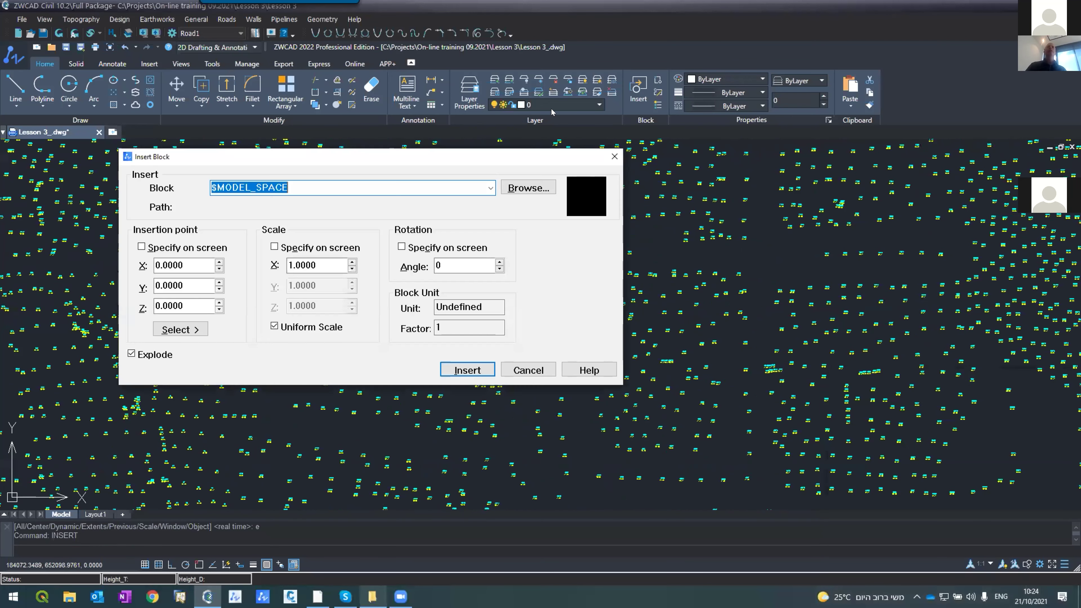
click(509, 190)
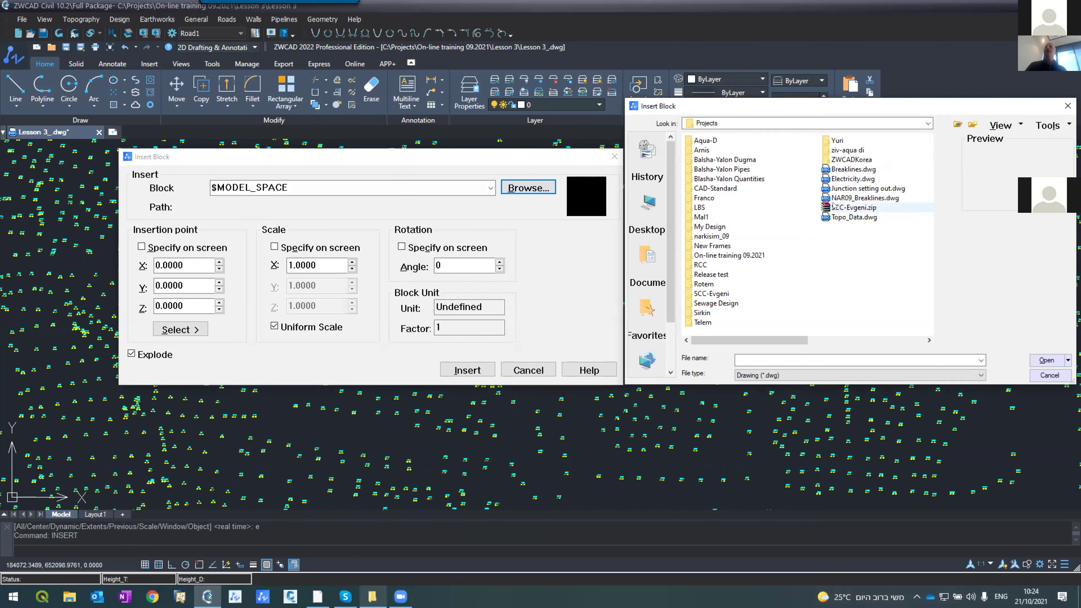
click(864, 198)
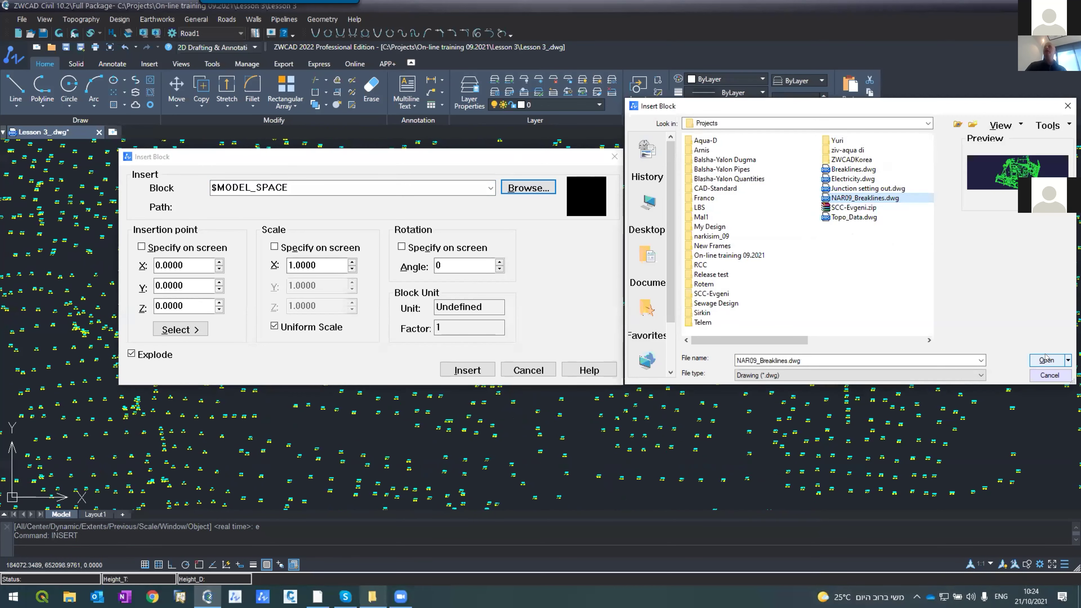
key(Return)
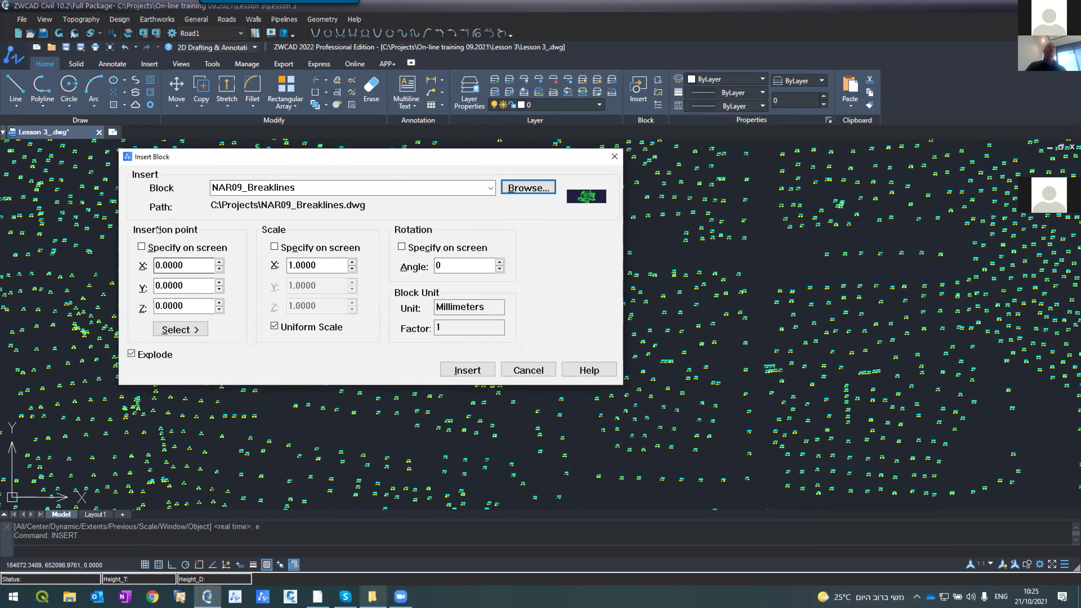
click(467, 369)
- Examine how the inserted breaklines run between the survey points, overall and in detail along the roads and plots
scroll(416, 354, down, 6)
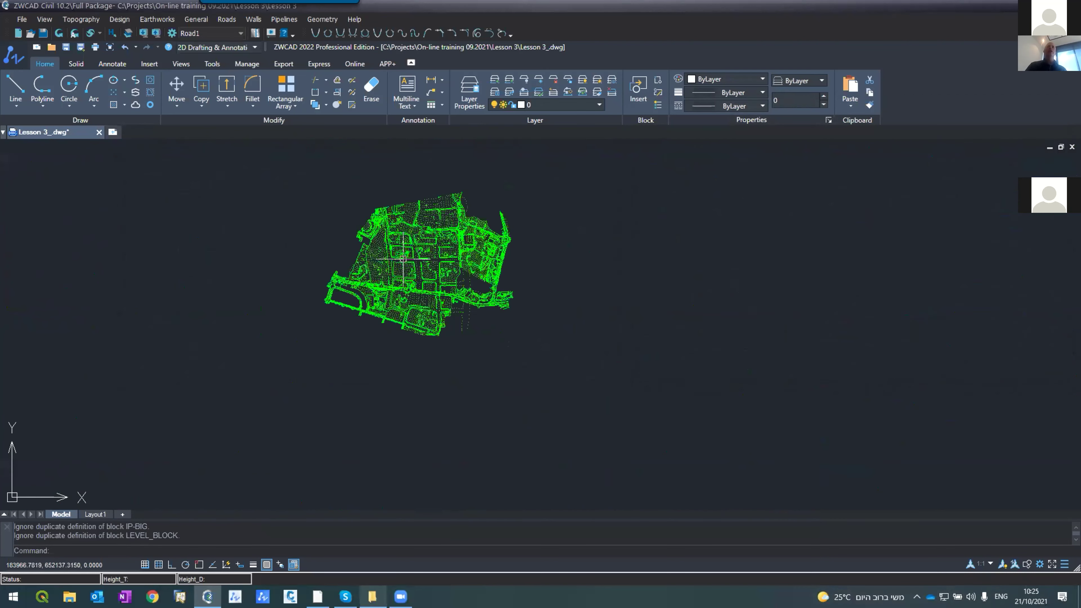
scroll(402, 257, up, 6)
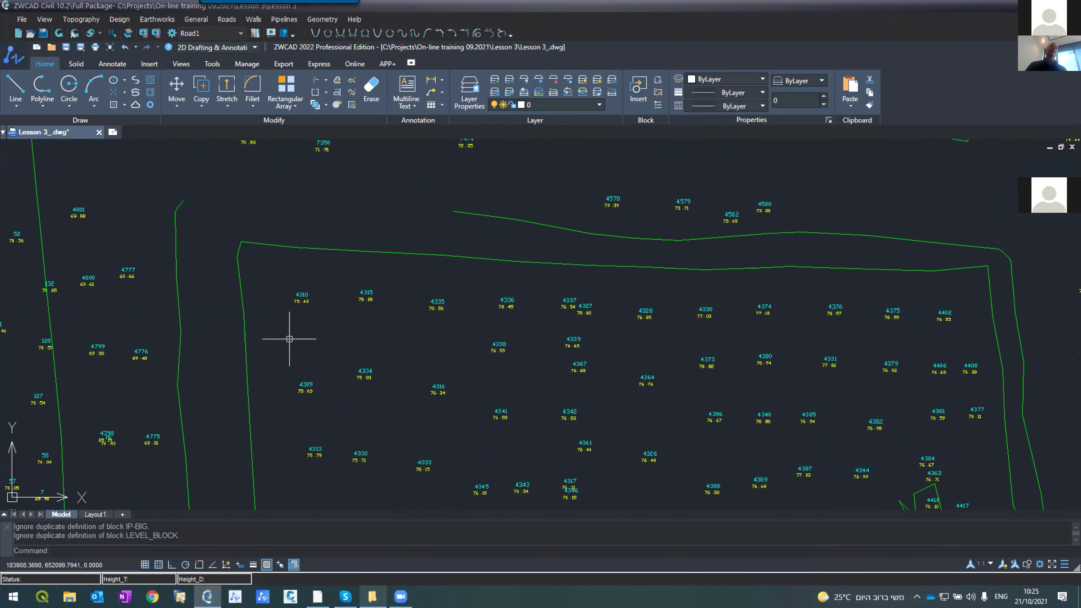
scroll(304, 230, down, 3)
scroll(298, 306, down, 3)
scroll(429, 374, up, 6)
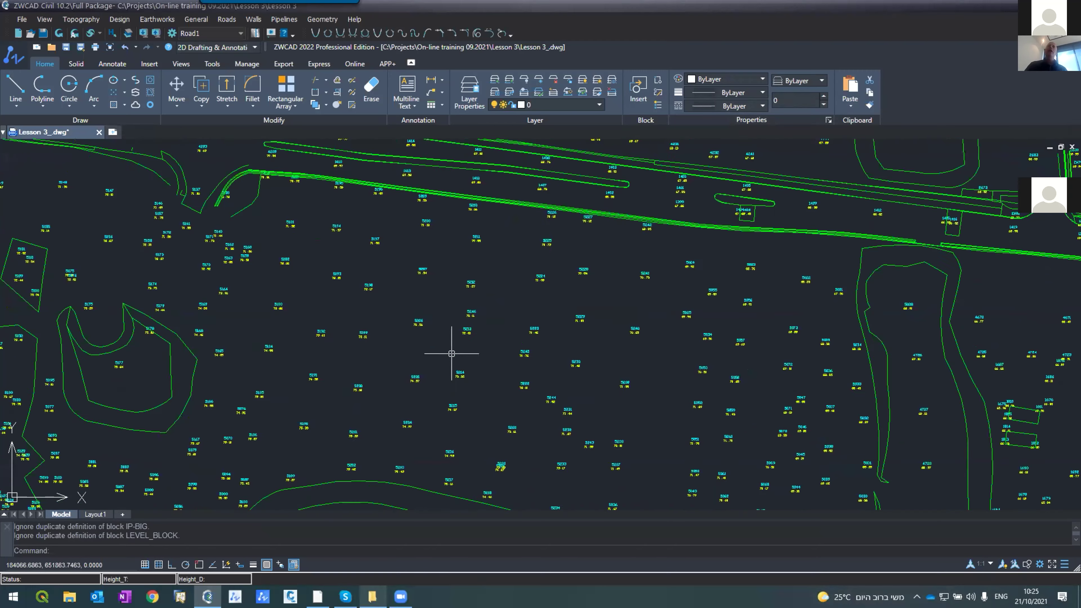
scroll(709, 277, down, 5)
scroll(724, 283, up, 7)
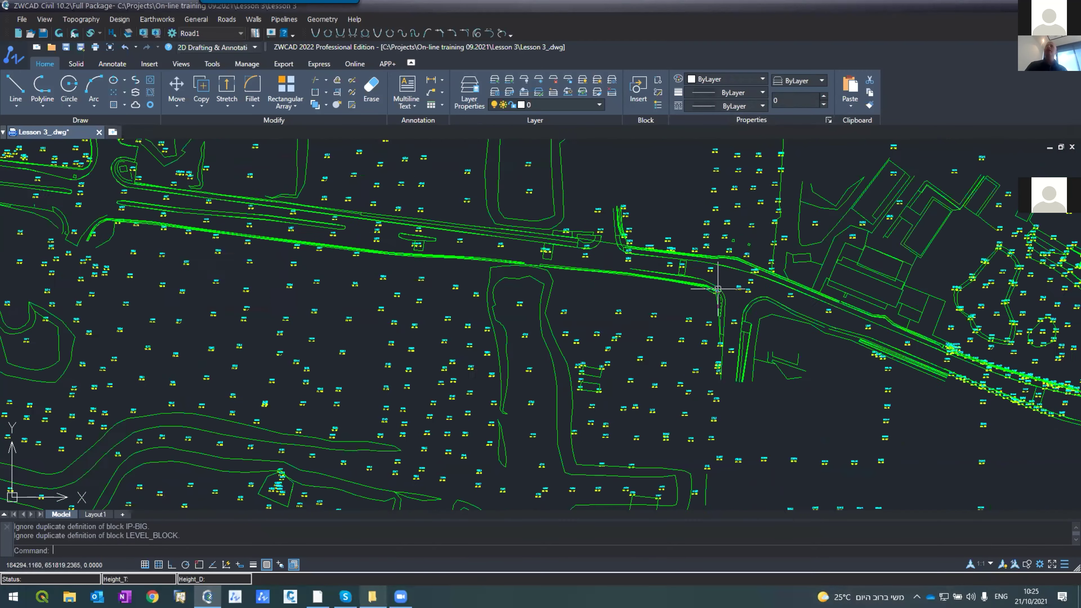
scroll(681, 251, down, 6)
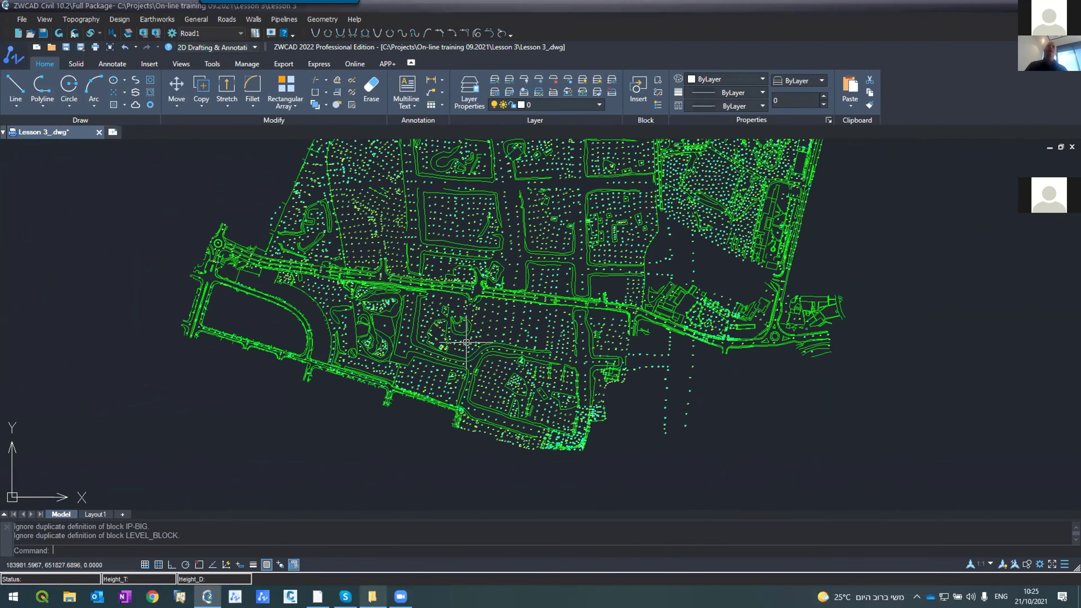
scroll(423, 331, up, 2)
scroll(336, 353, up, 5)
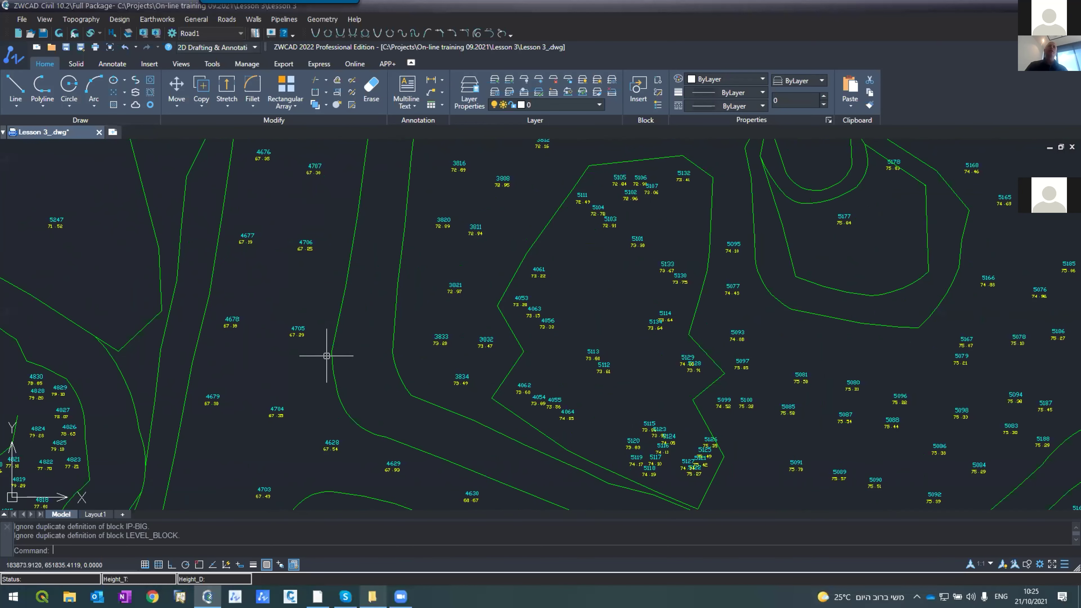
- Select the curved breakline beside points 4705 and 4628, compare it with the nearby point elevations, and clear the selection
click(331, 354)
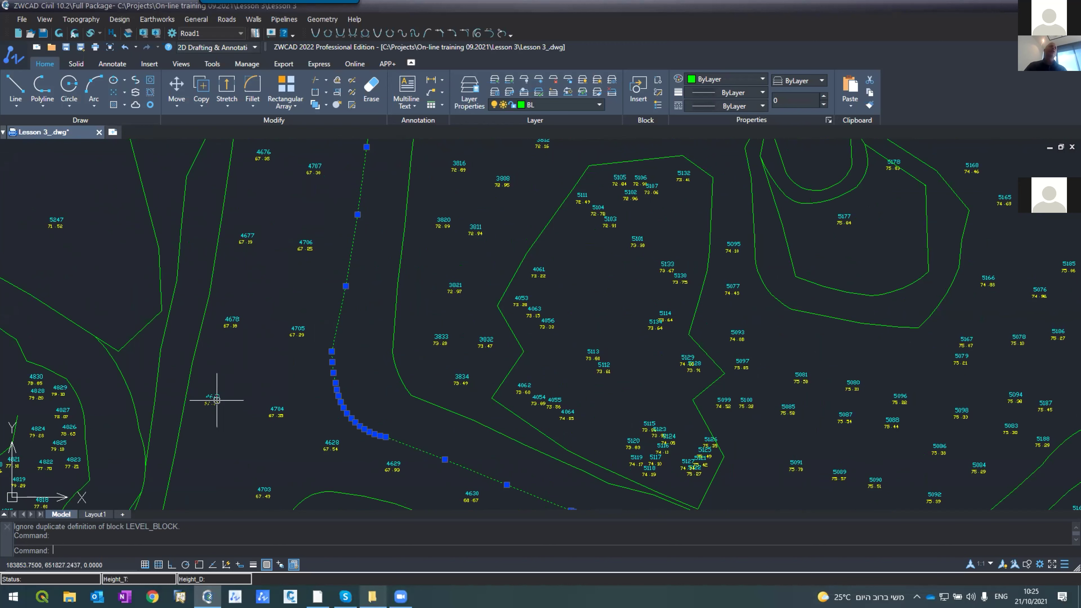
scroll(218, 400, up, 6)
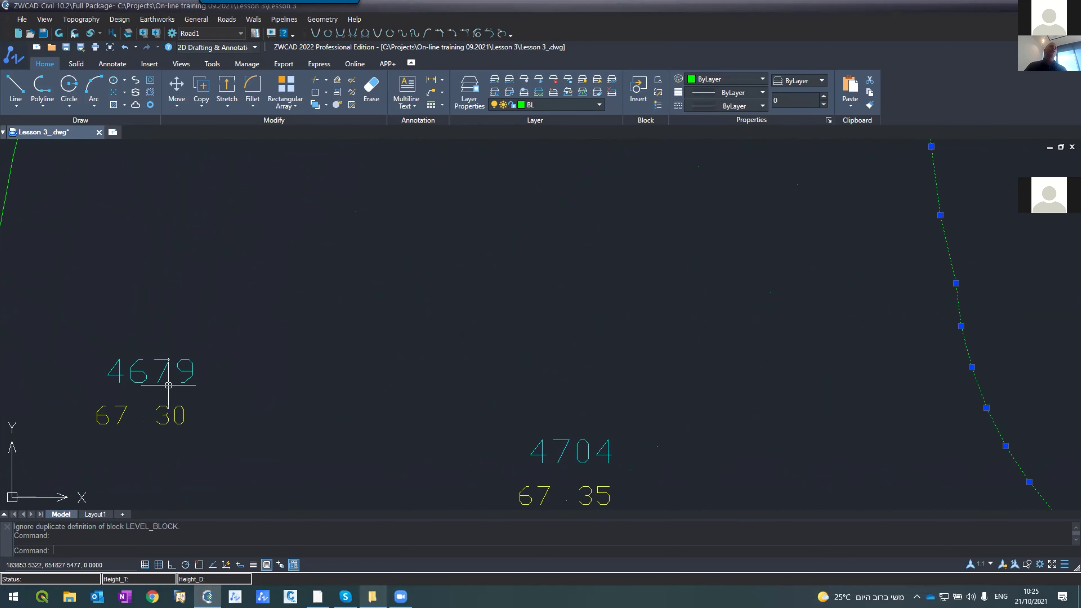
scroll(169, 379, down, 3)
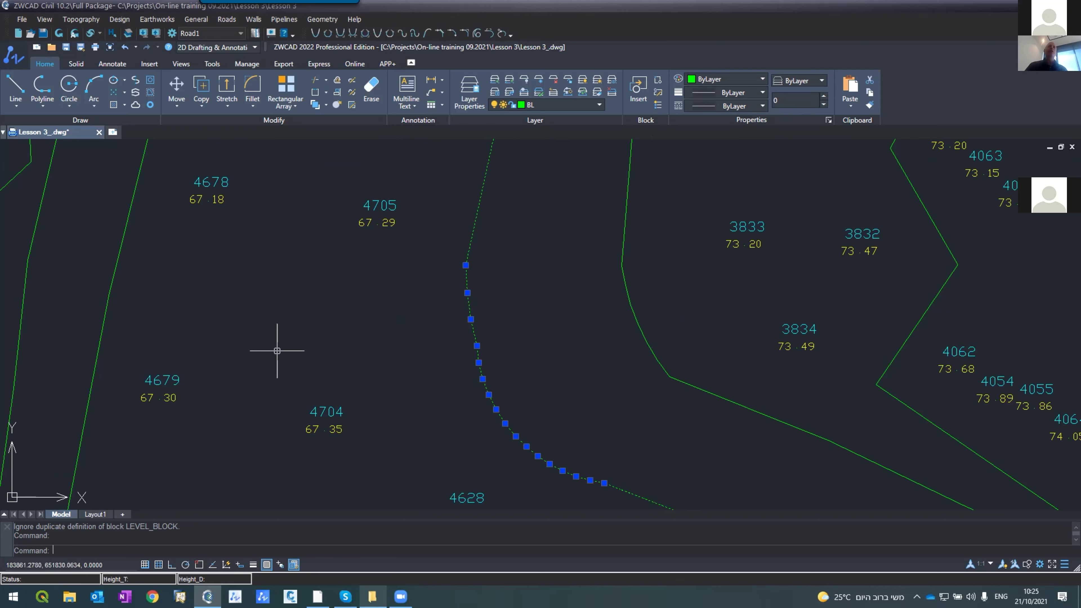
scroll(303, 324, down, 3)
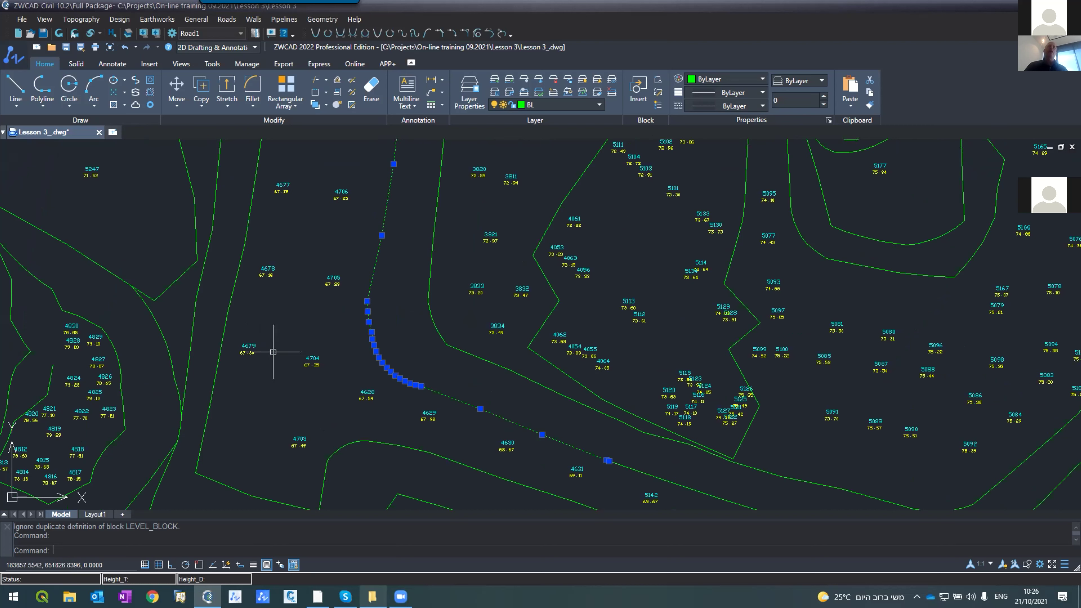
key(Escape)
key(Escape)
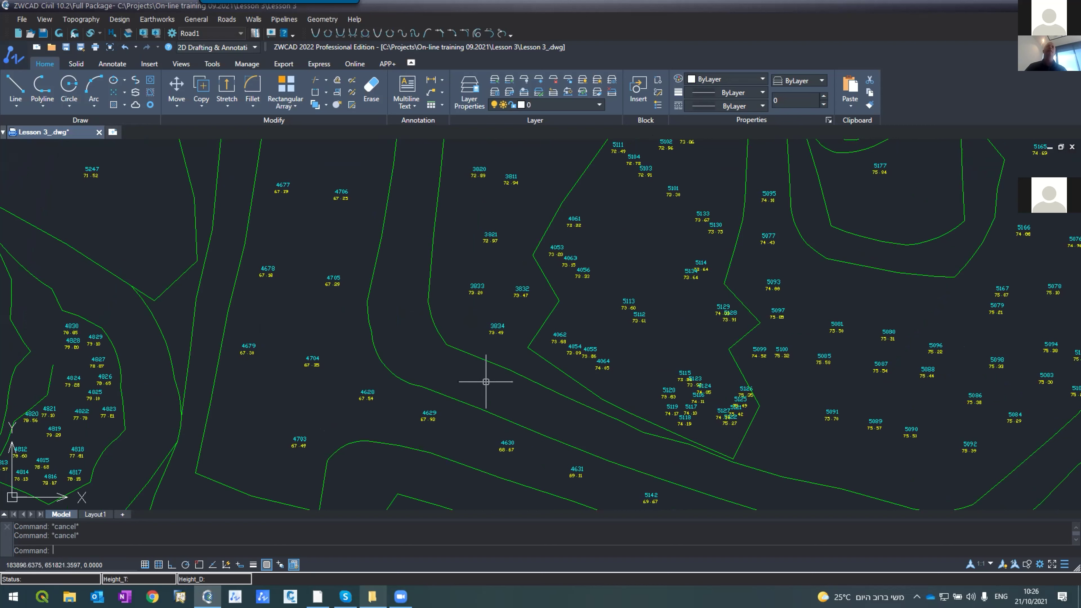
- Select the curved breakline near point 4628 again, check its position within the whole site, and clear the selection
click(392, 377)
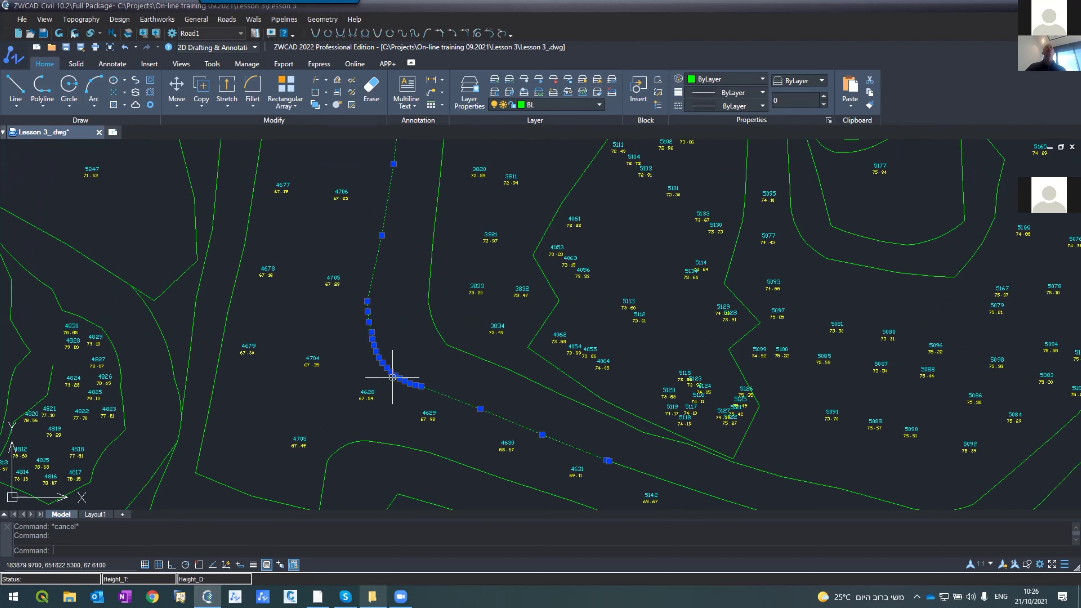
scroll(278, 294, down, 5)
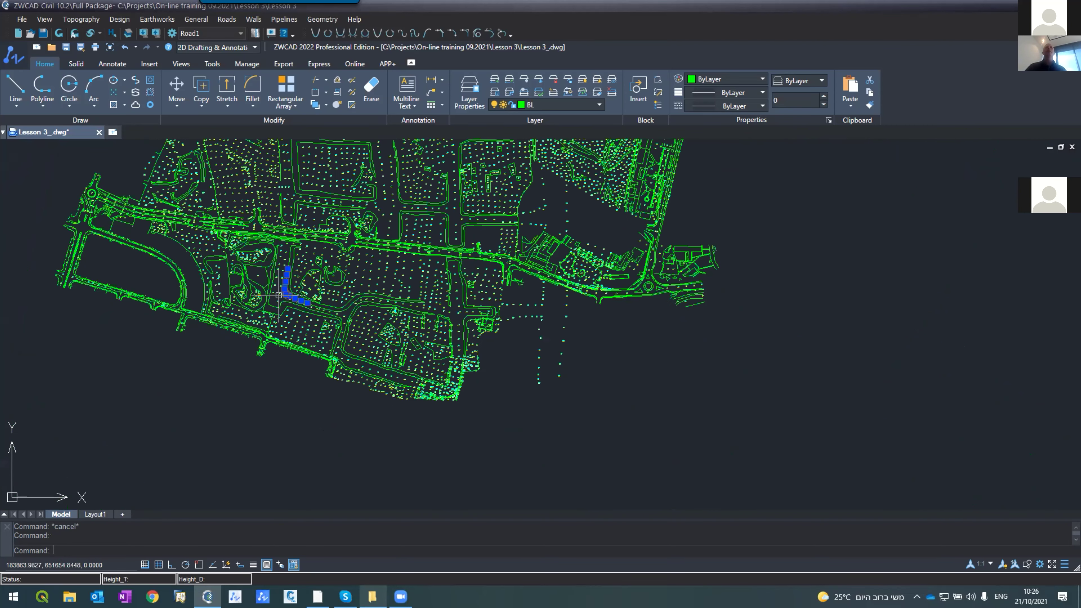
scroll(279, 295, up, 8)
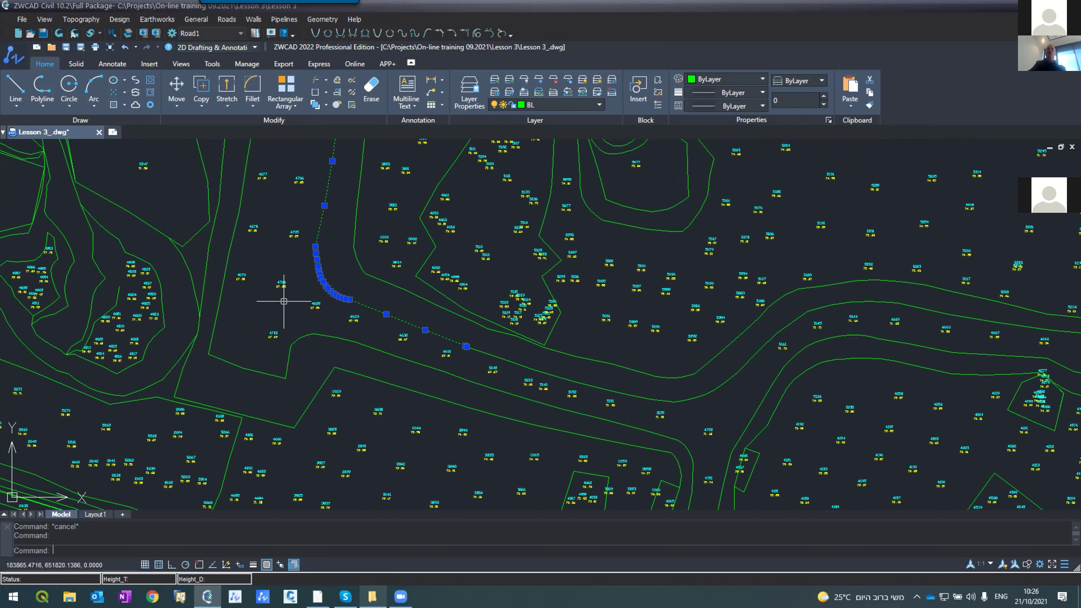
key(Escape)
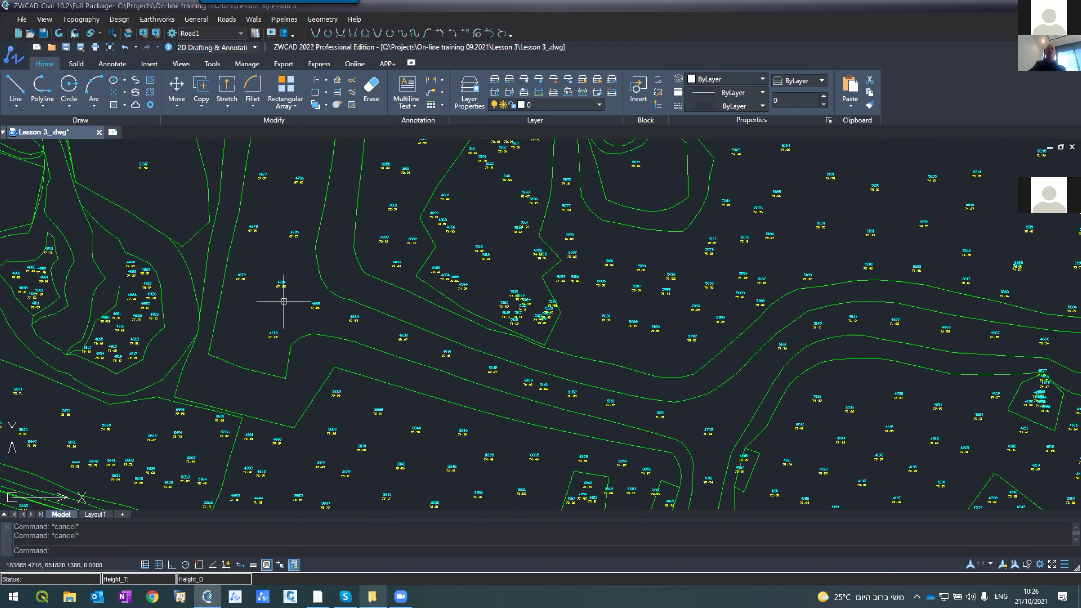
scroll(284, 301, down, 8)
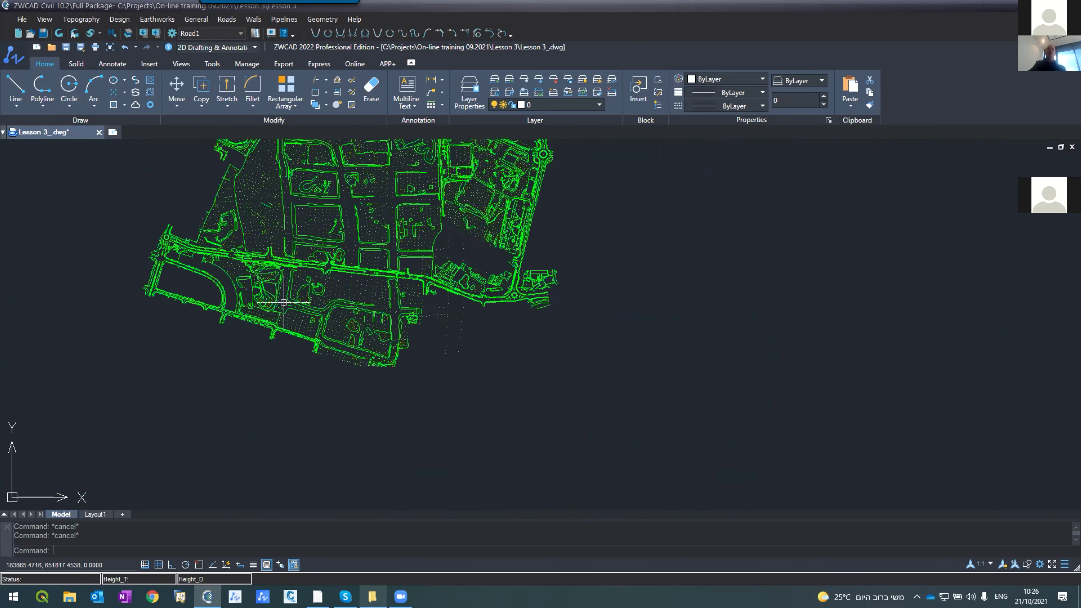
- List the vertex data of the long breakline running beside the western survey points, close the listing, and check the surrounding site
scroll(278, 223, up, 1)
scroll(278, 222, up, 4)
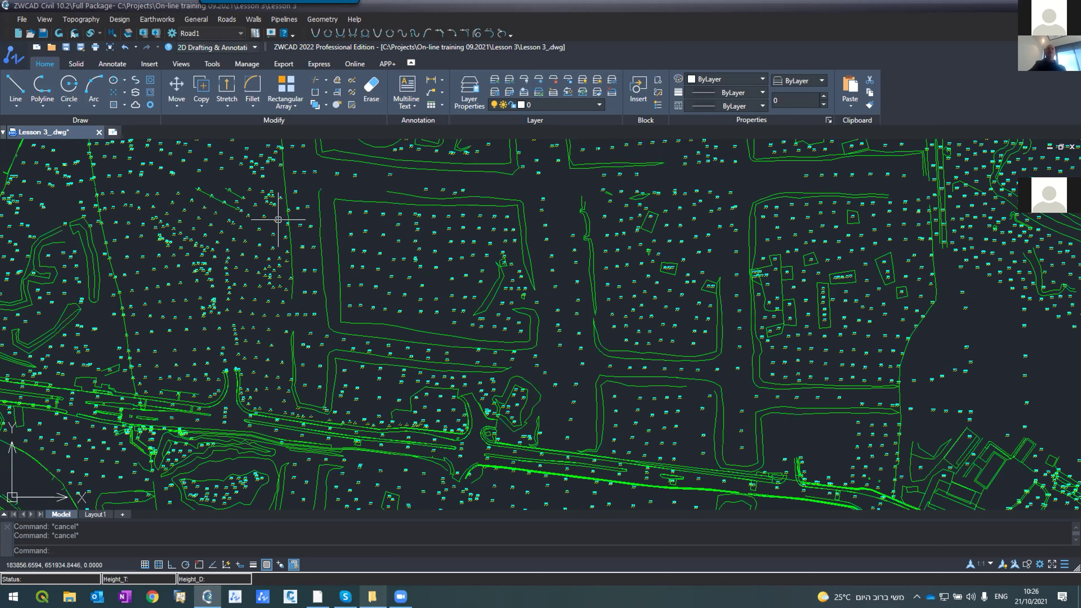
scroll(280, 219, up, 2)
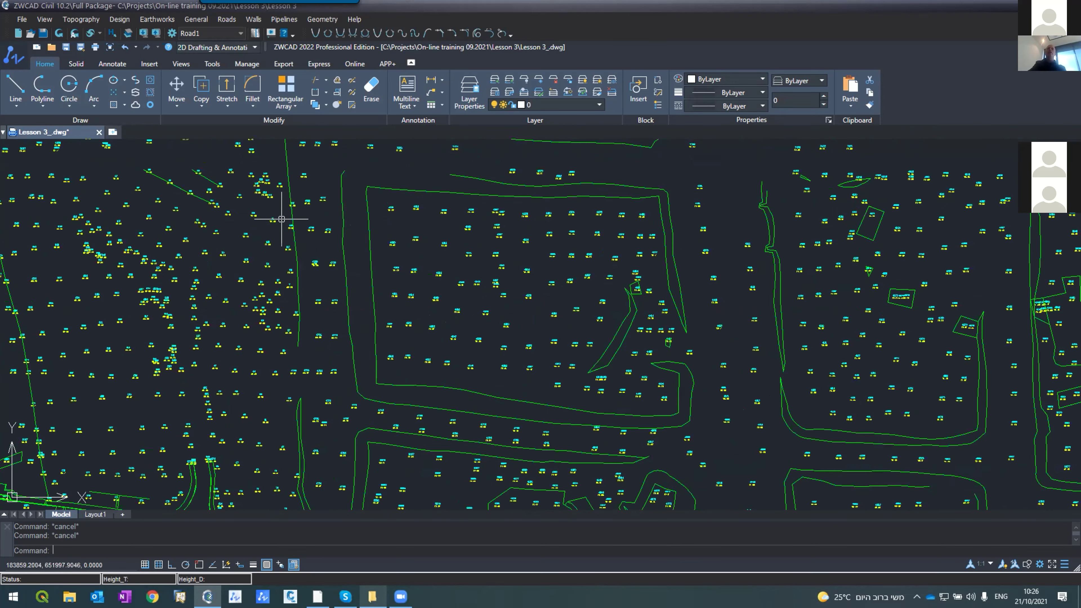
click(297, 243)
scroll(350, 412, down, 2)
scroll(350, 412, down, 2)
scroll(339, 337, up, 5)
text(li)
key(Return)
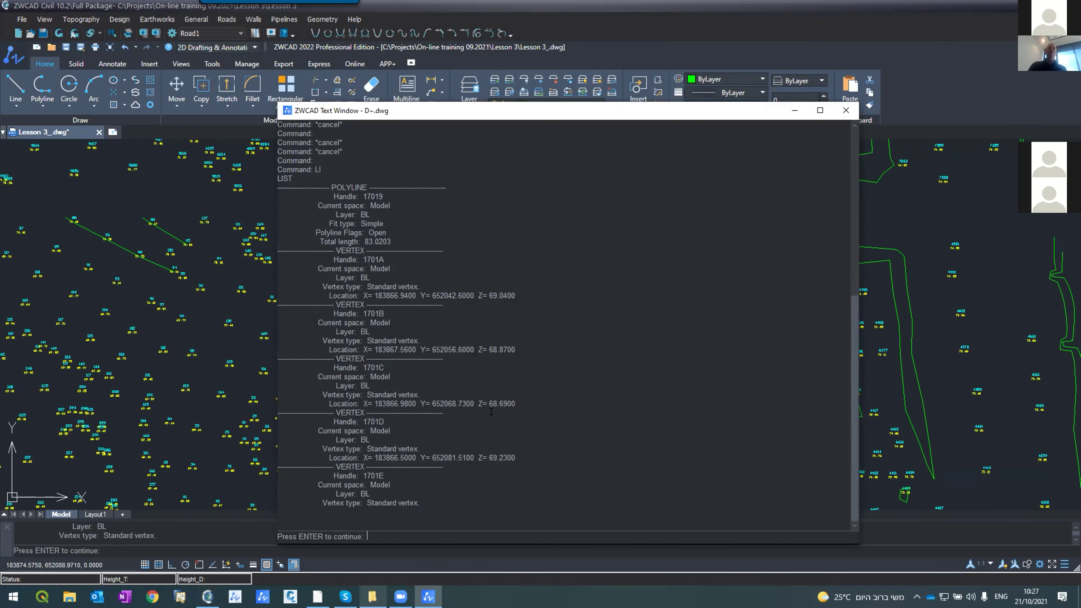
click(846, 110)
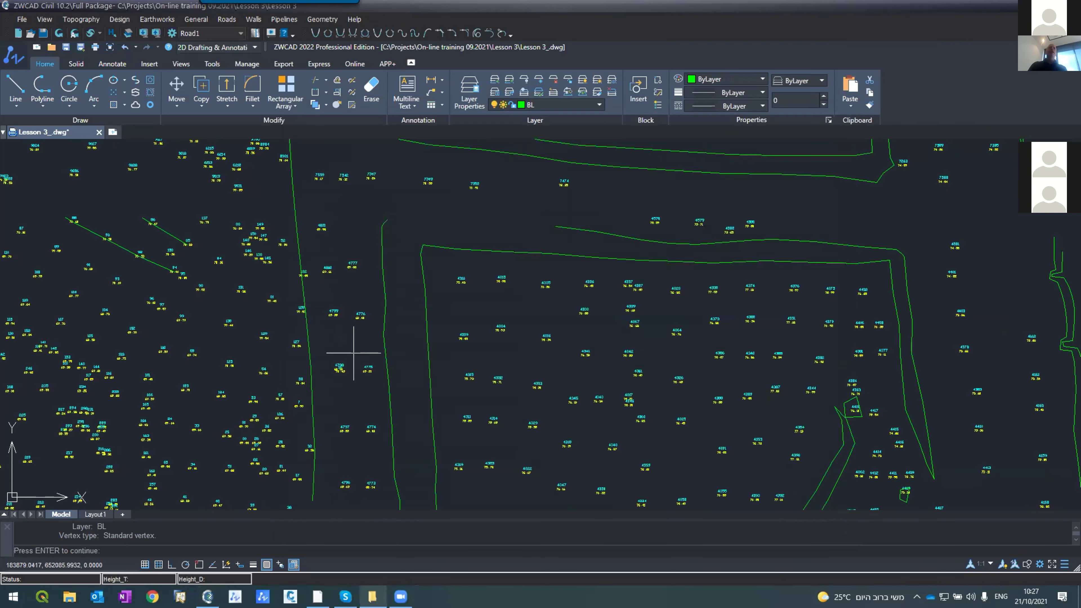
scroll(354, 352, down, 6)
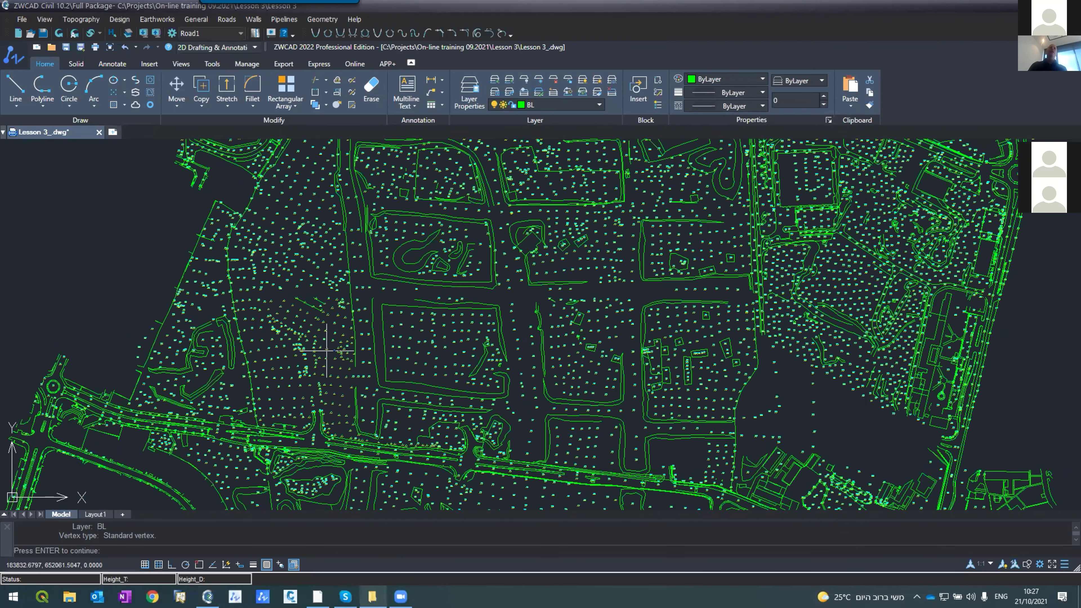
scroll(327, 350, down, 4)
scroll(355, 342, up, 2)
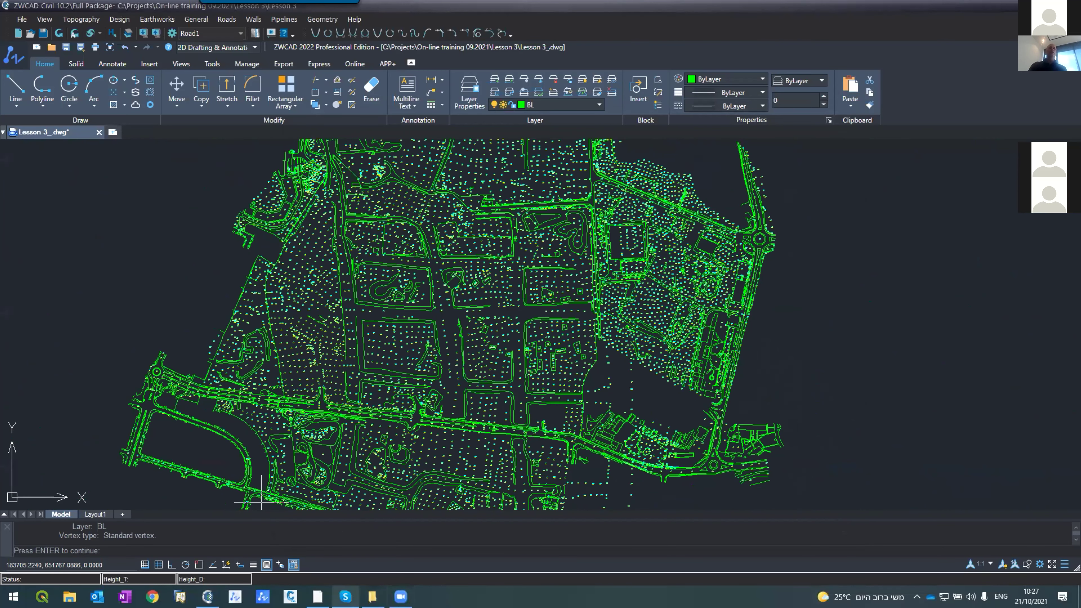
- Switch to File Explorer, select NAR09_Breaklines.dwg in the Projects folder, and return to the drawing
click(372, 596)
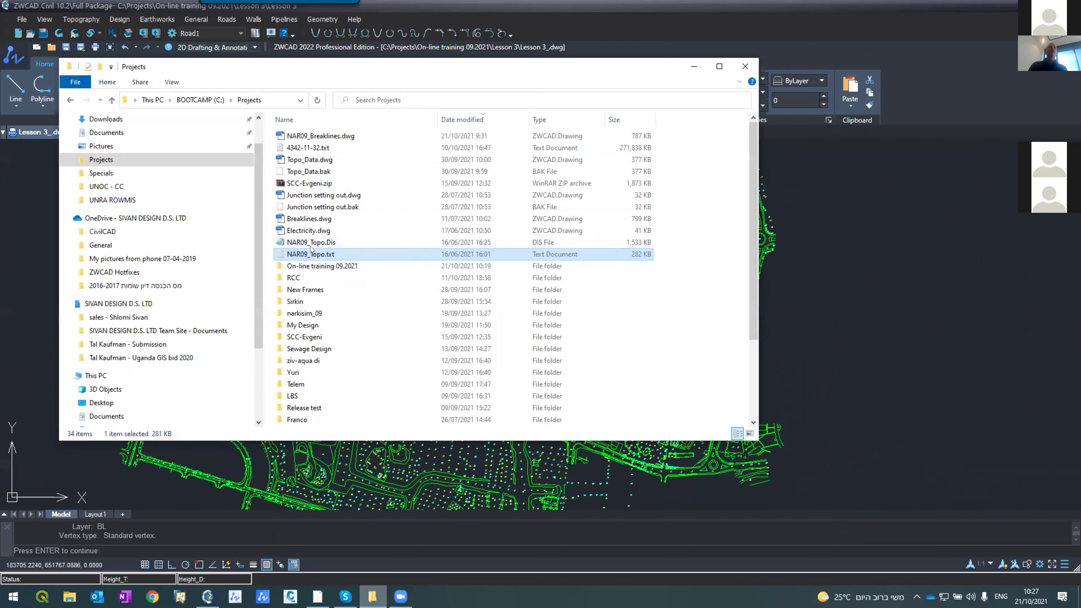
click(321, 136)
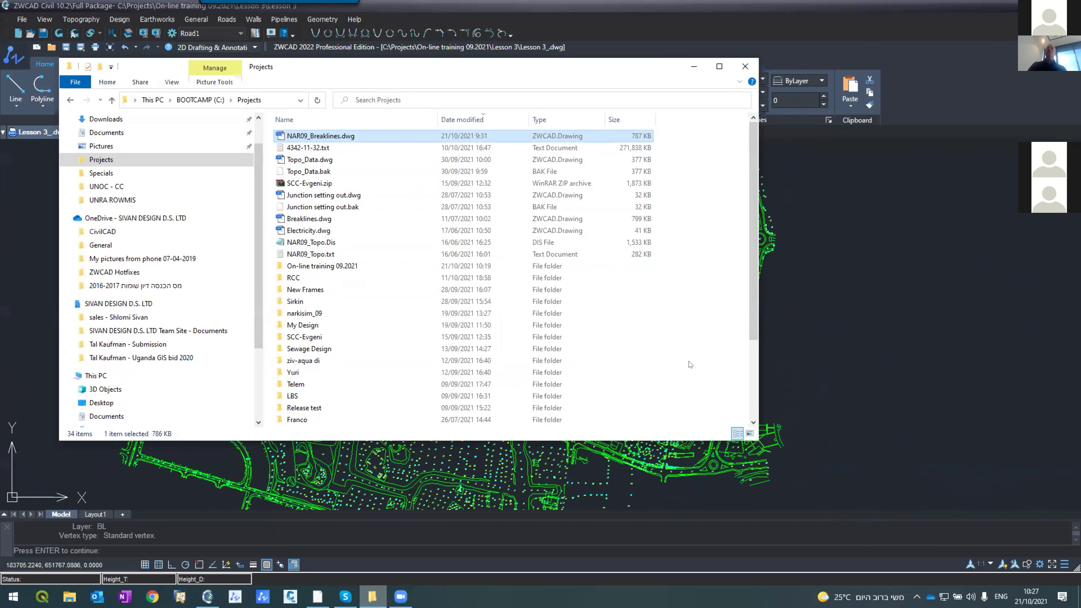
click(896, 453)
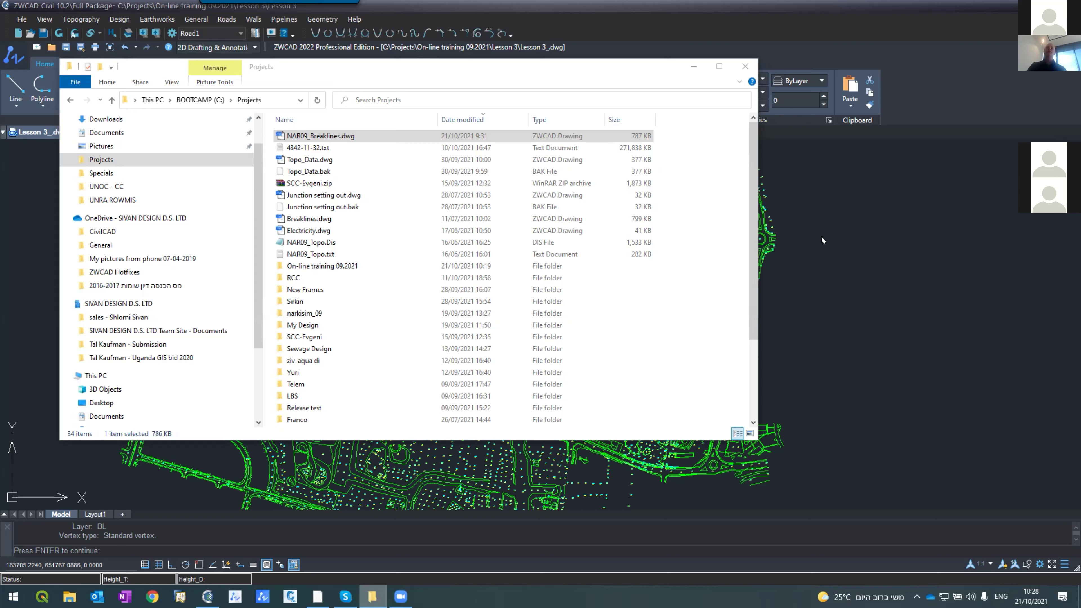
click(693, 67)
- Examine the breaklines and survey points across the whole site and end the pending List command
scroll(229, 223, up, 1)
scroll(229, 223, down, 5)
scroll(222, 237, up, 8)
scroll(229, 247, up, 1)
scroll(230, 243, down, 4)
scroll(229, 242, up, 6)
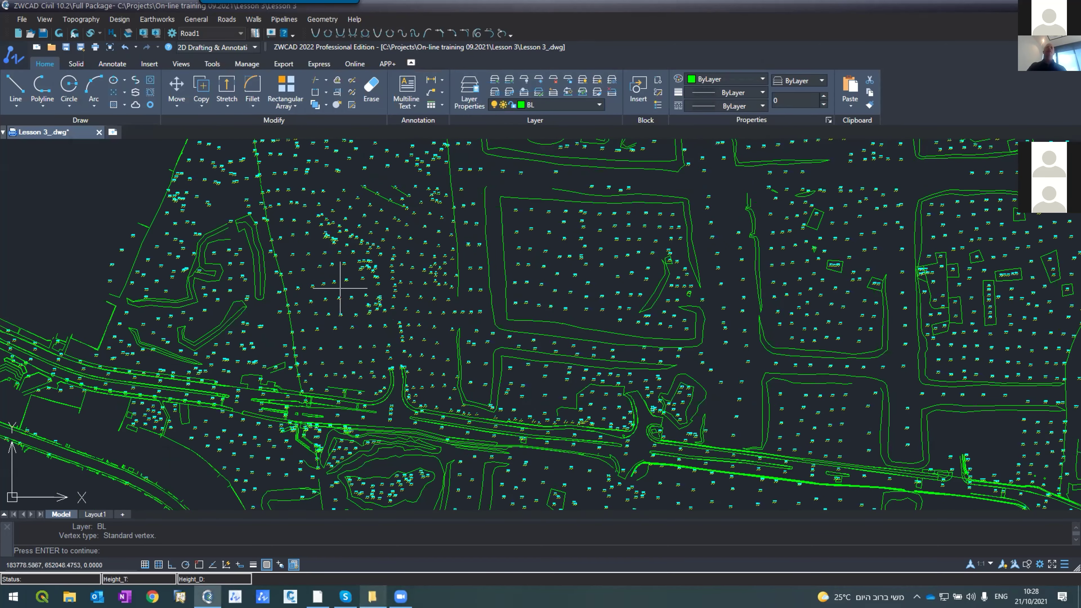
scroll(340, 288, down, 2)
key(Escape)
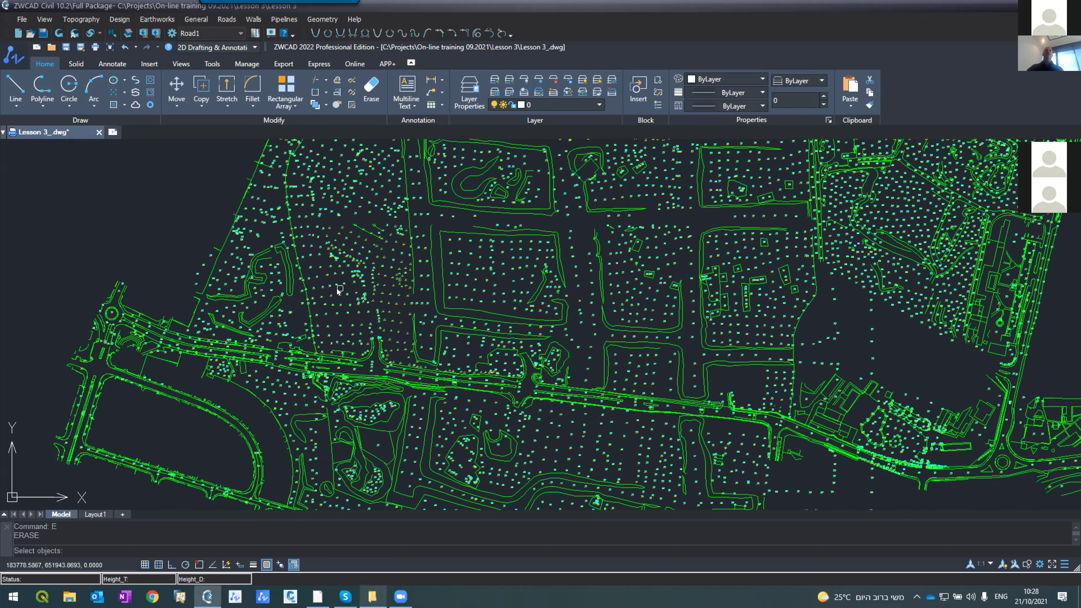
text(E)
key(Return)
key(Return)
key(Escape)
- Zoom to the drawing extents, open the topography coordinates list, and inspect the survey points along the main road near point 1437
text(z)
key(Return)
text(e)
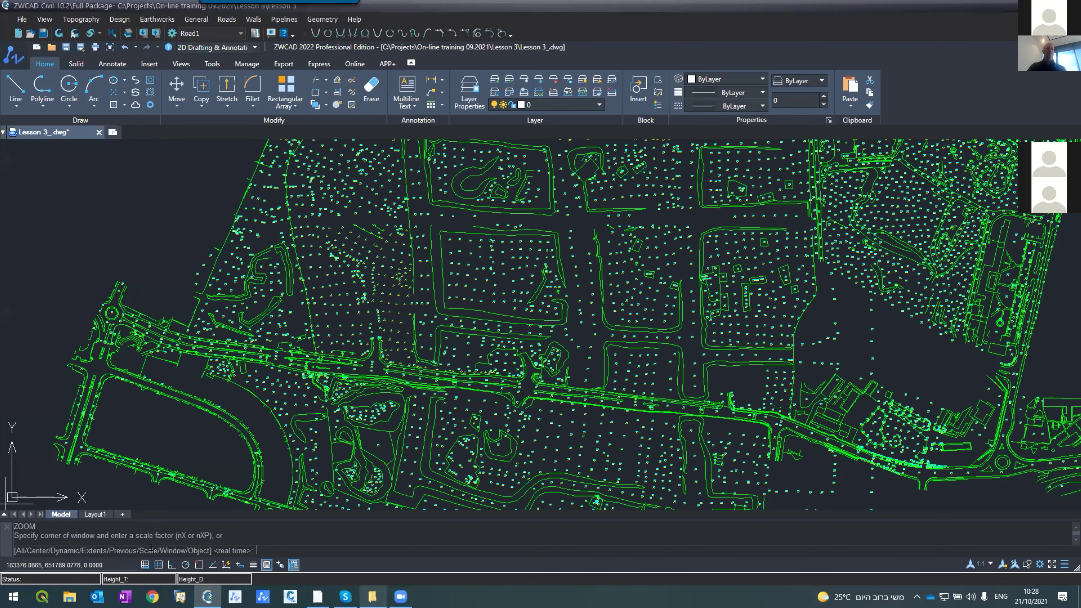
key(Return)
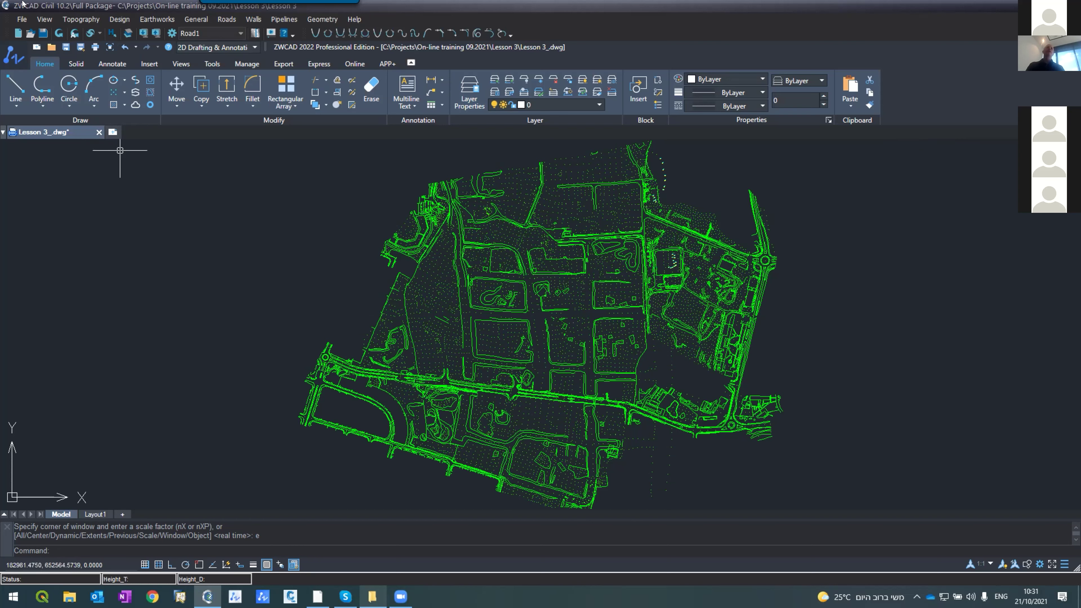
click(82, 19)
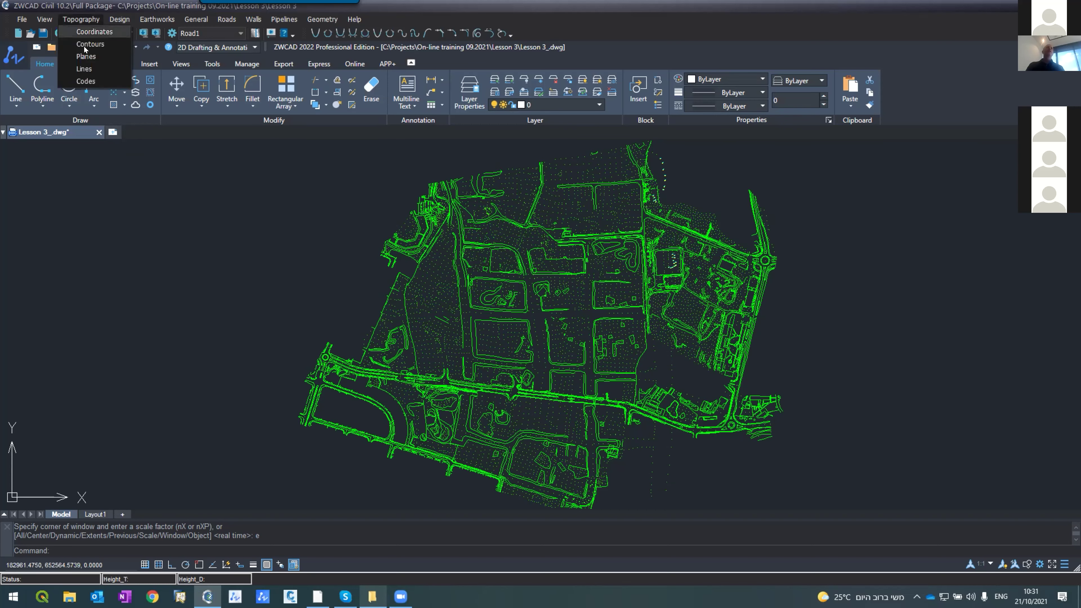
click(86, 34)
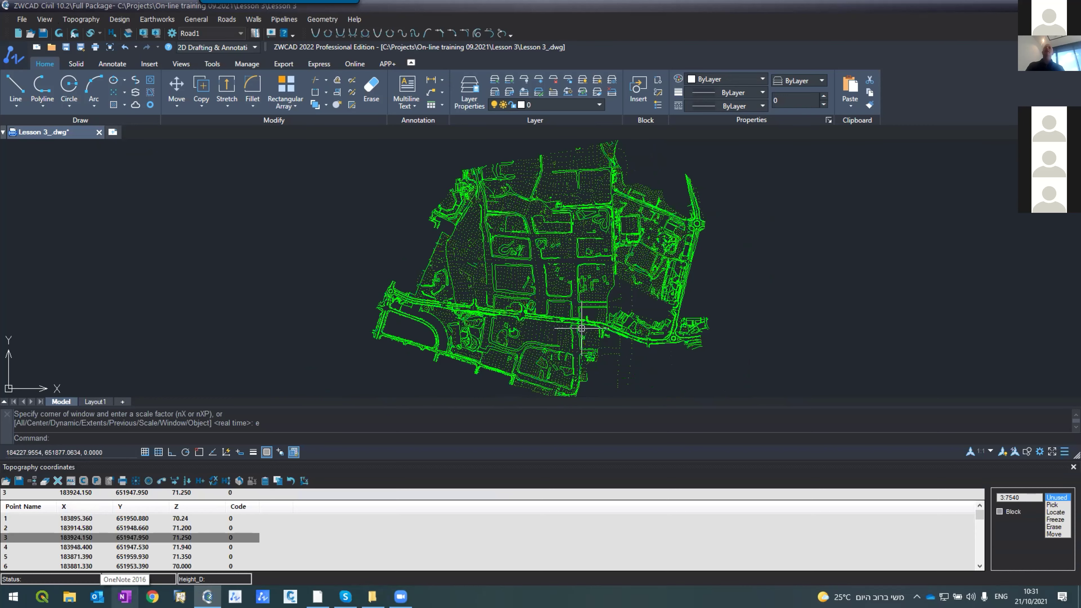
scroll(581, 328, up, 10)
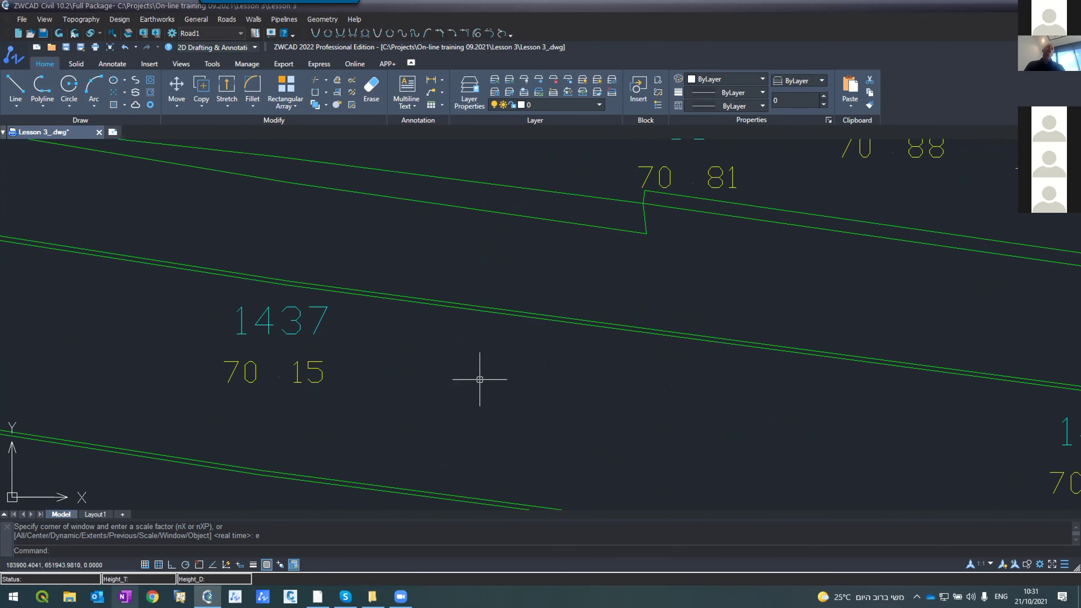
scroll(480, 379, down, 6)
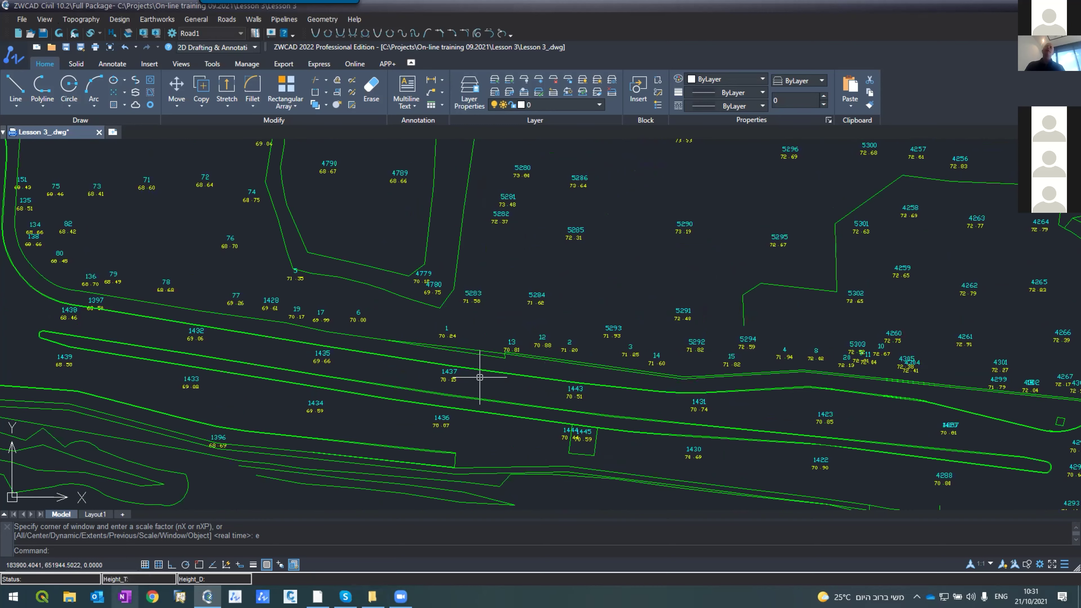
scroll(480, 377, down, 8)
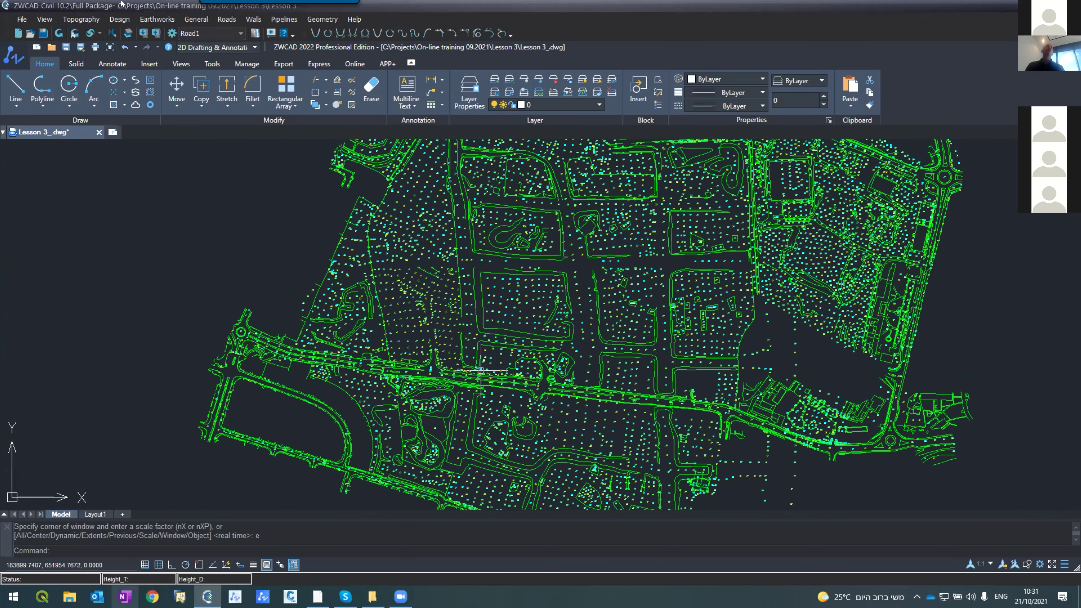
- Open the topography lines tool and close the coordinates list
click(80, 19)
click(698, 63)
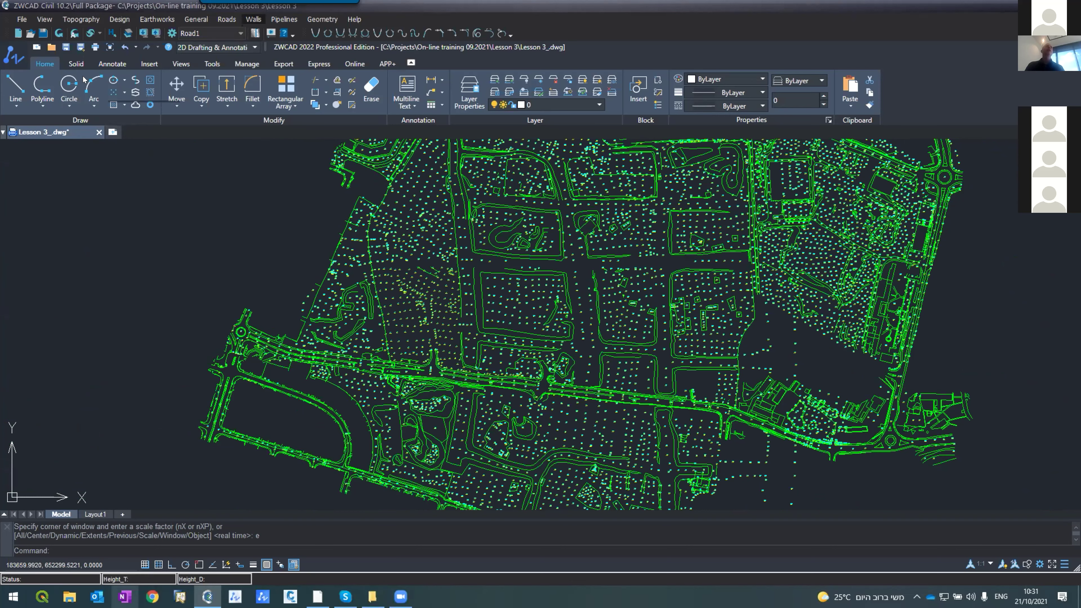
click(81, 20)
click(89, 74)
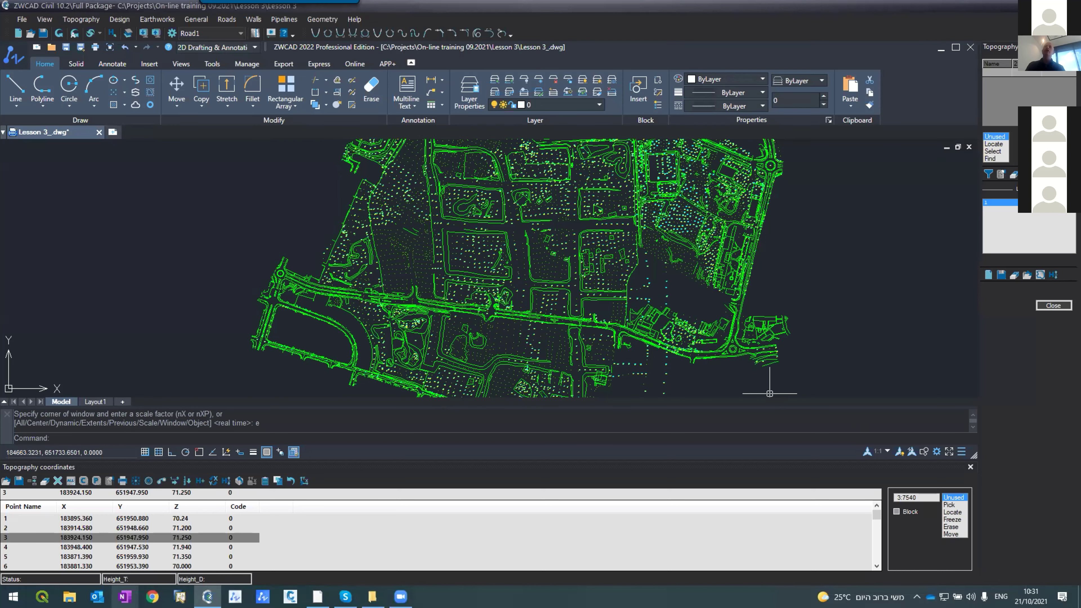
click(971, 466)
scroll(633, 245, up, 5)
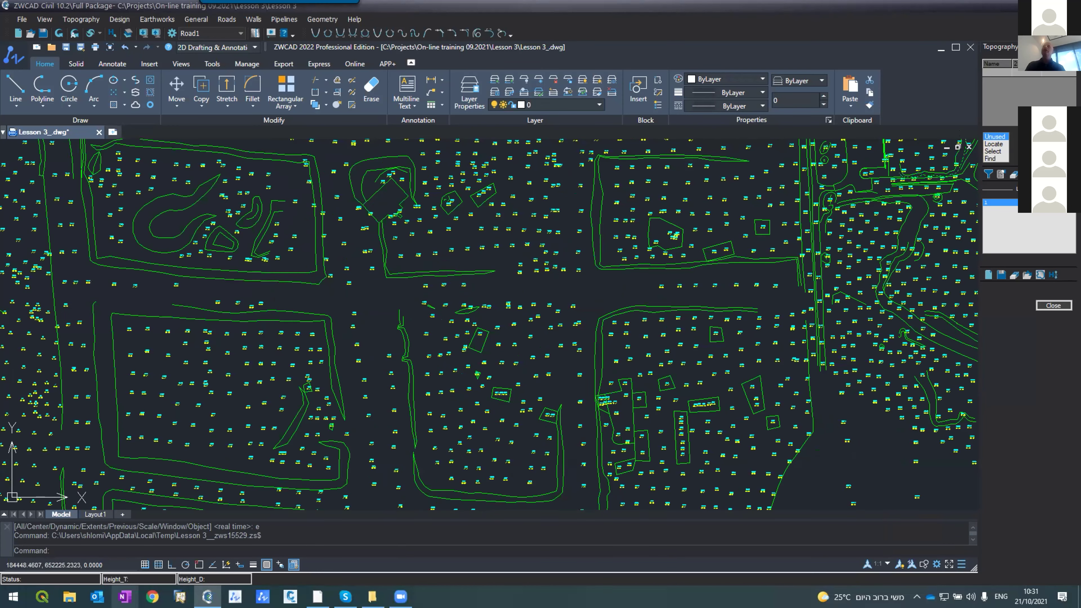
- Set the line filter to layer BL and Polylines by picking a sample breakline in the drawing
click(989, 174)
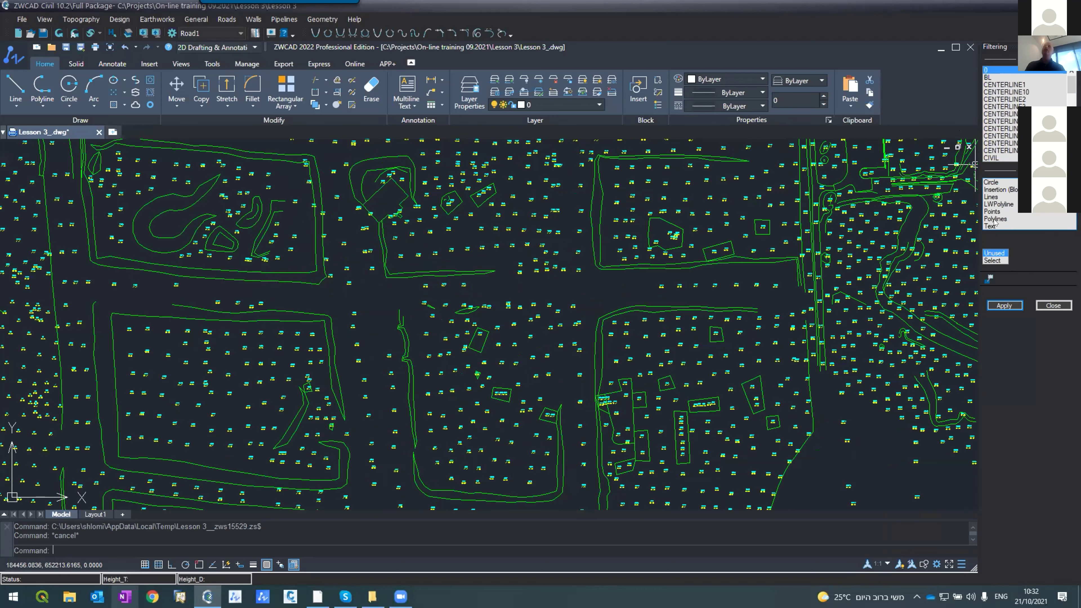
click(1000, 261)
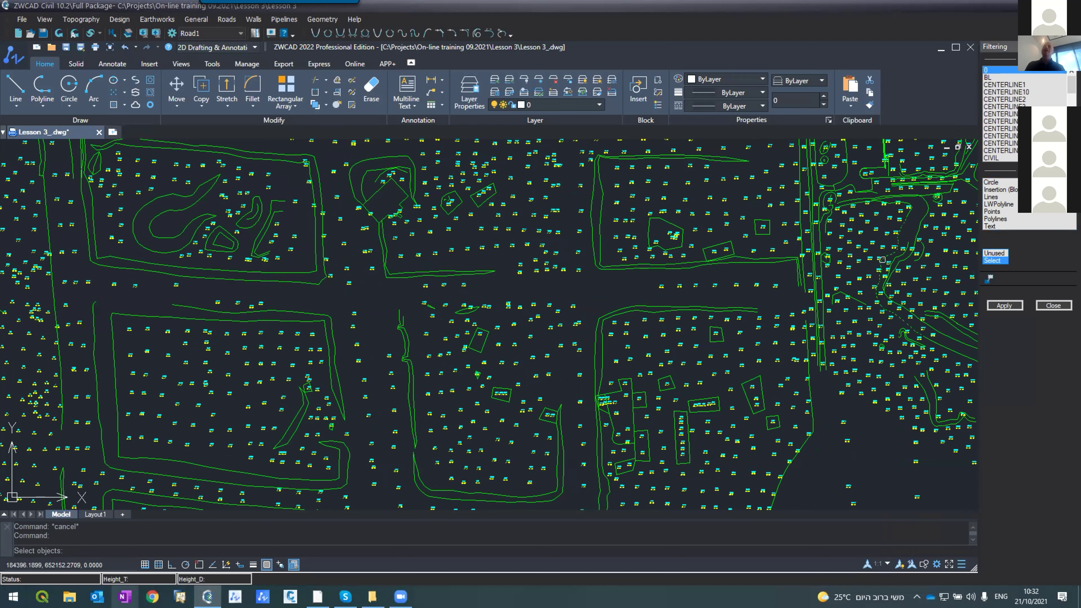
click(755, 266)
right_click(801, 292)
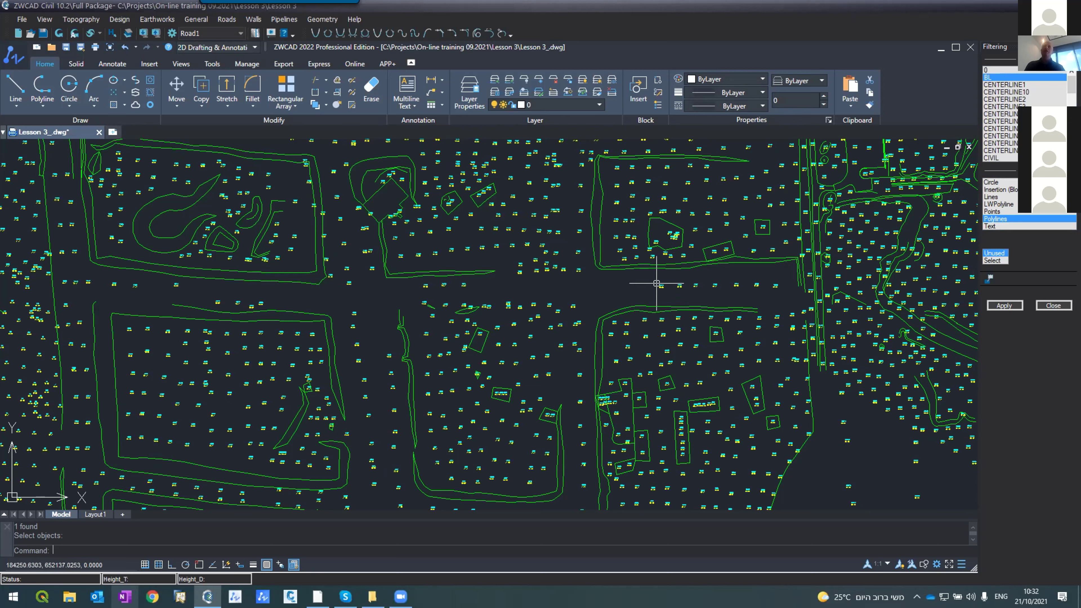
- Apply the breakline filter without appending the breakline coordinates to the coordinates list
click(1003, 305)
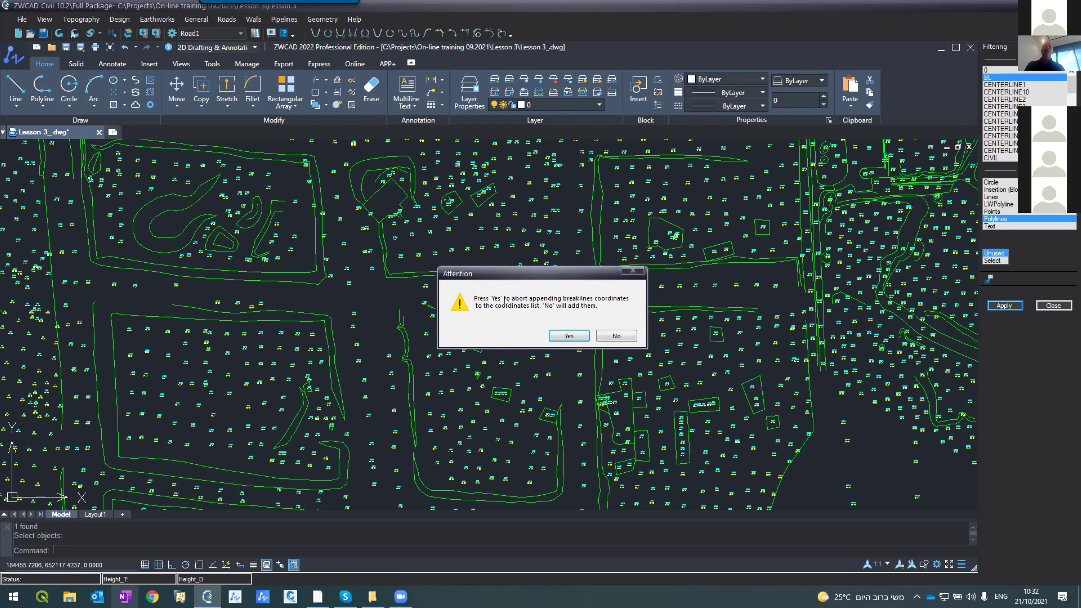
click(560, 336)
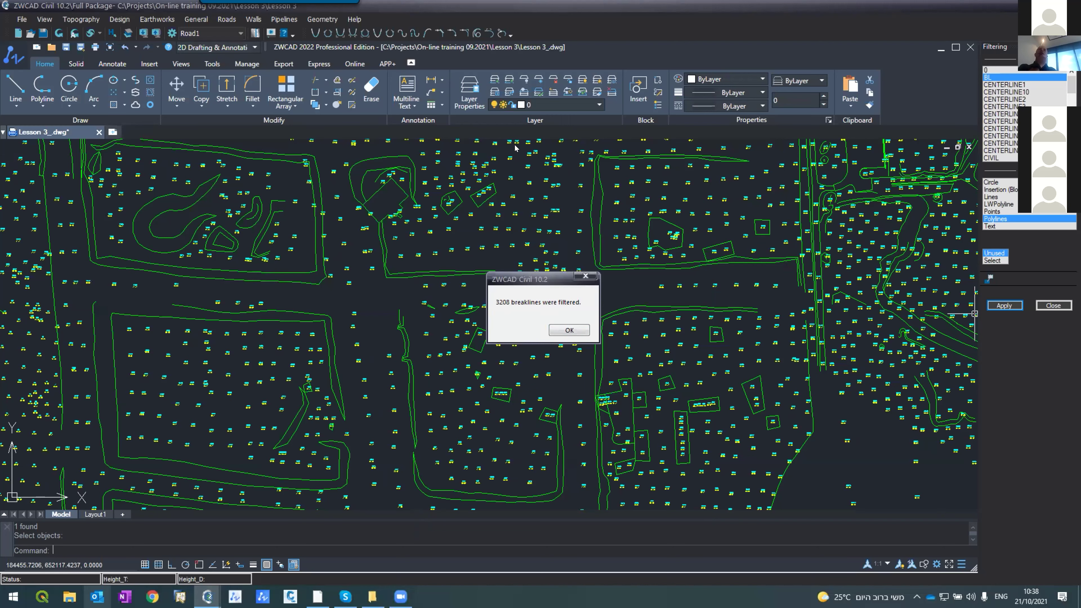
click(569, 330)
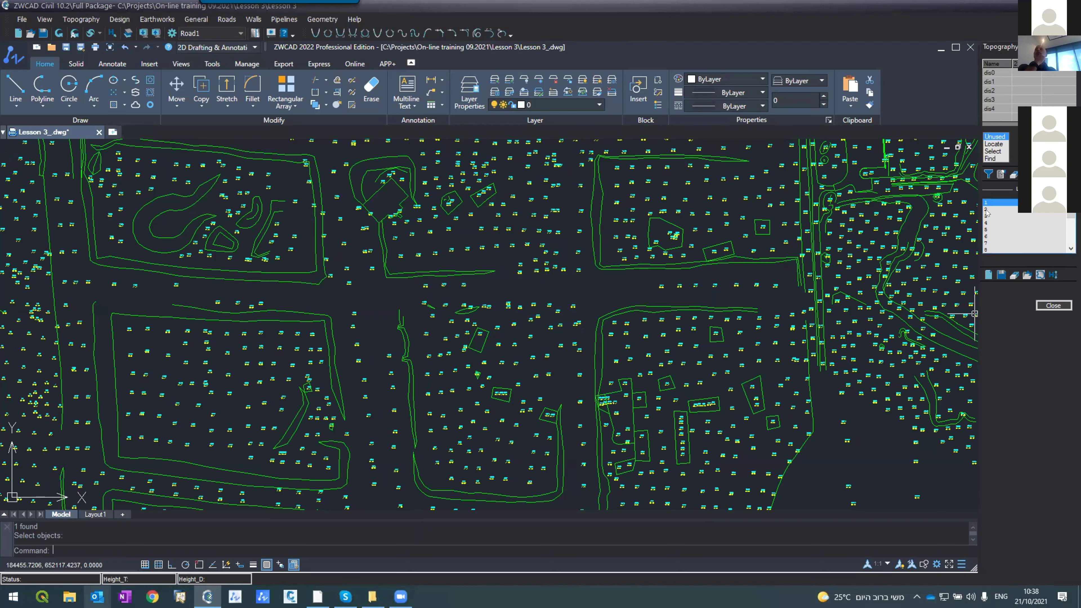
- Check several filtered breaklines in the lines list, including 3203 and 3202, and close the lines tool
click(994, 222)
click(996, 230)
click(996, 243)
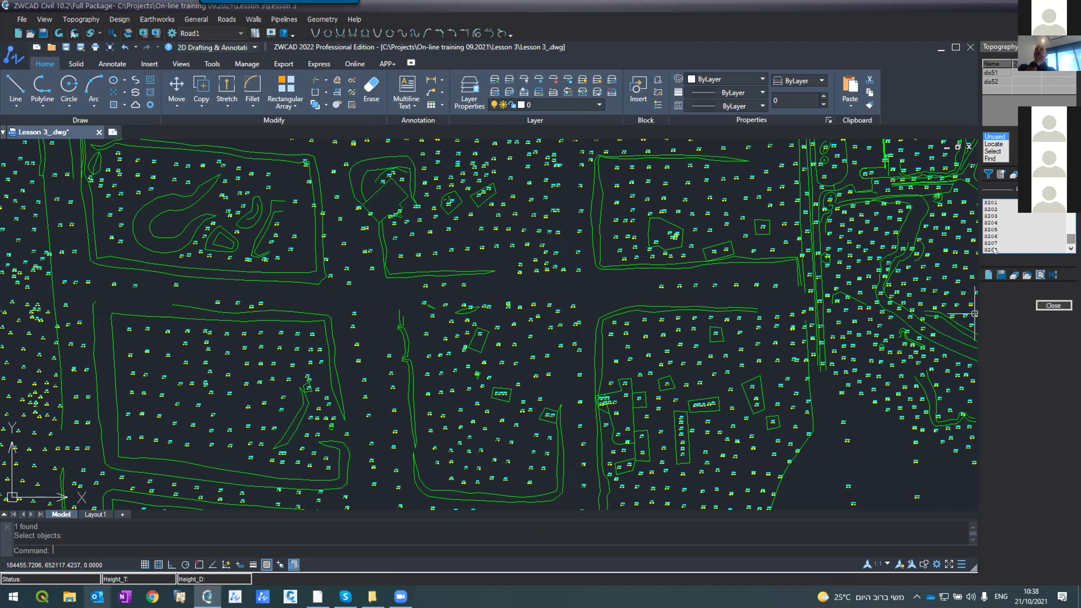
click(1042, 249)
click(1022, 242)
click(993, 236)
click(992, 209)
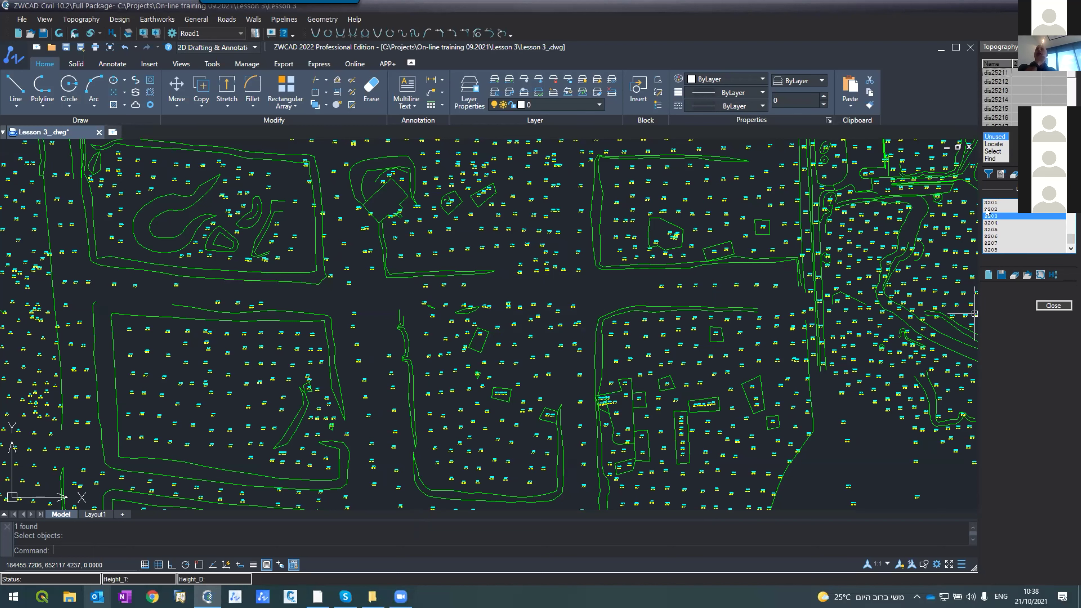
click(1051, 307)
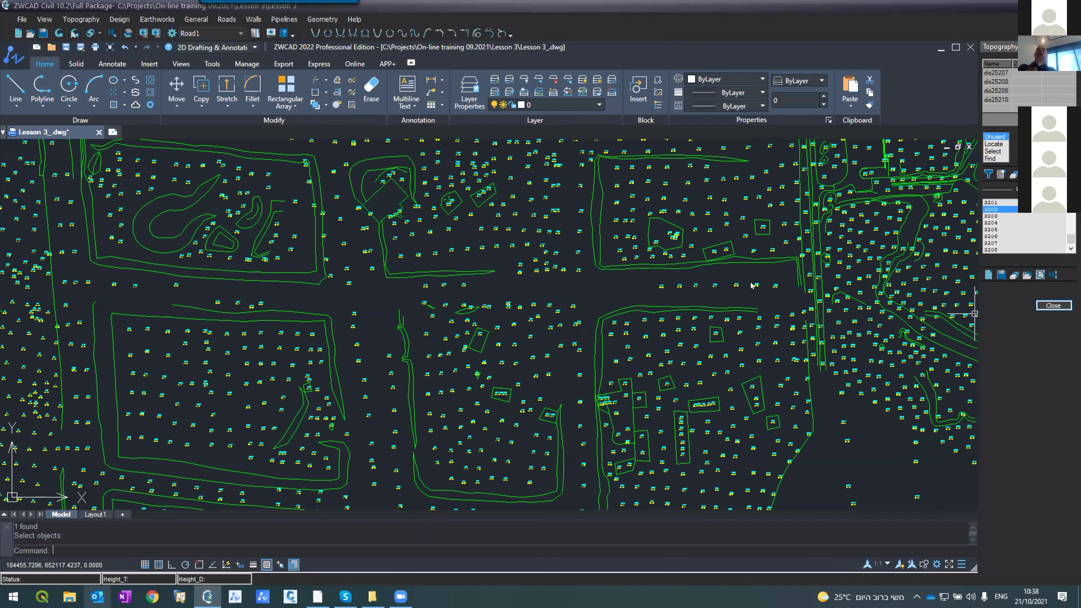
- Open the topography contours tool for the surveyed area
scroll(382, 334, down, 8)
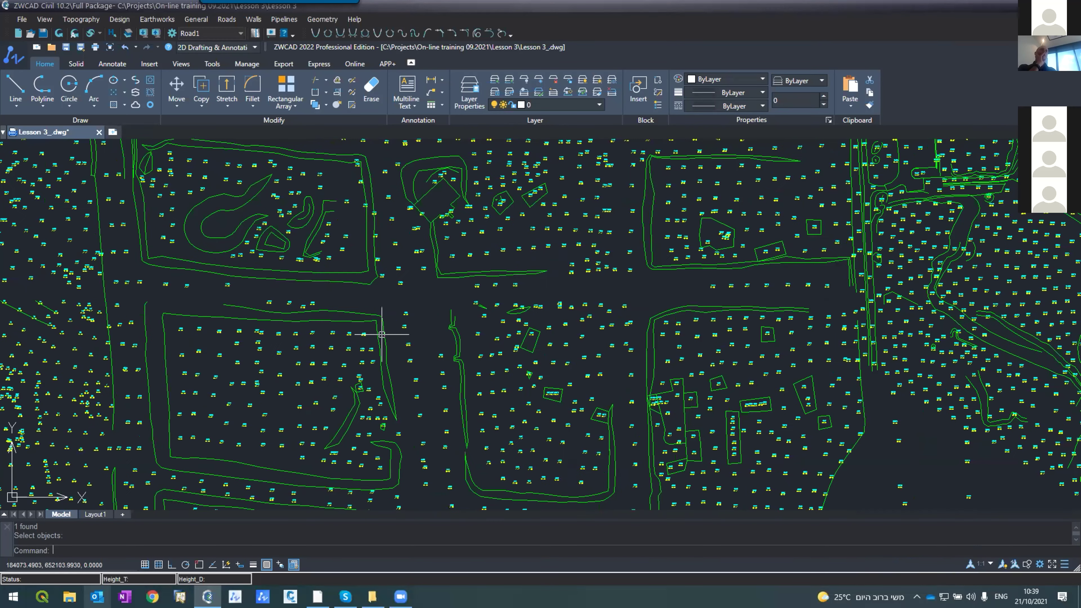
scroll(369, 303, up, 4)
scroll(370, 302, up, 2)
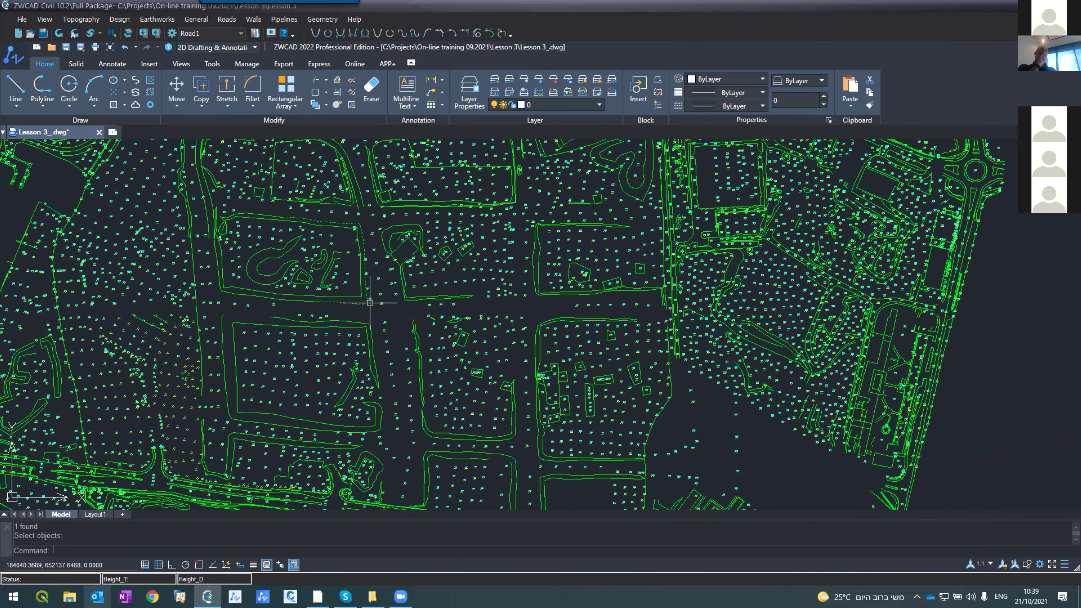
click(82, 19)
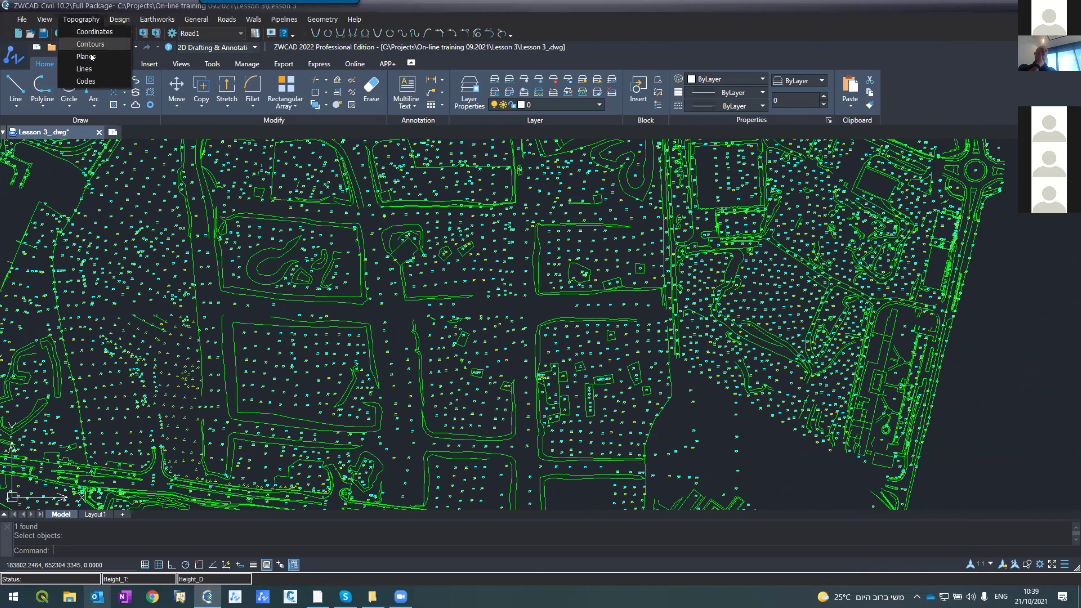
click(87, 44)
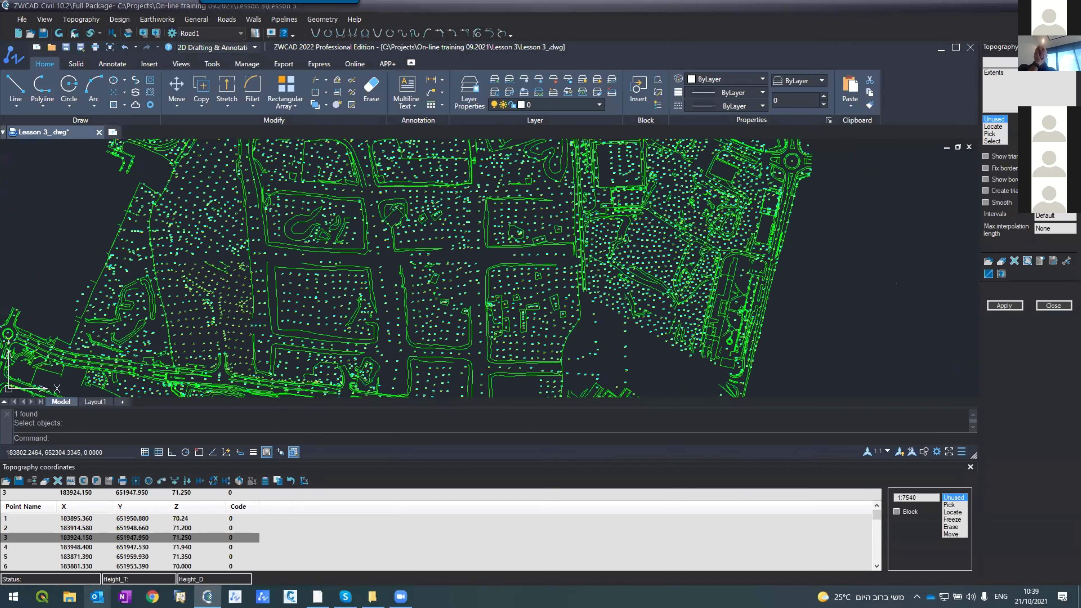
- Generate contours at 0.25 intervals with a maximum interpolation length of 80 and triangles shown, and close the coordinates list
click(1064, 218)
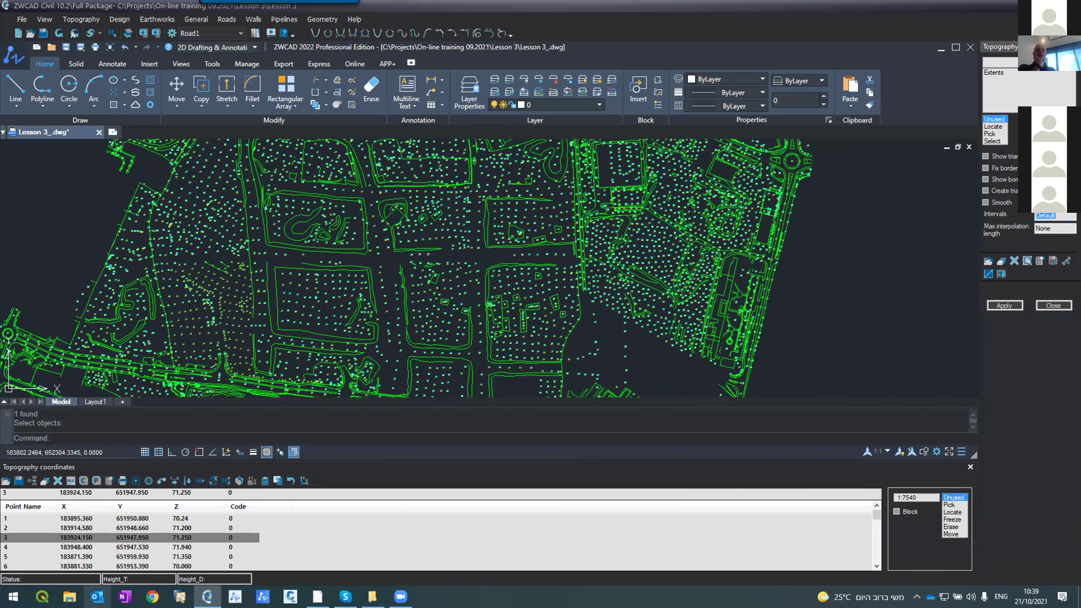
text(0.25)
key(Tab)
text(80)
click(986, 156)
click(1003, 305)
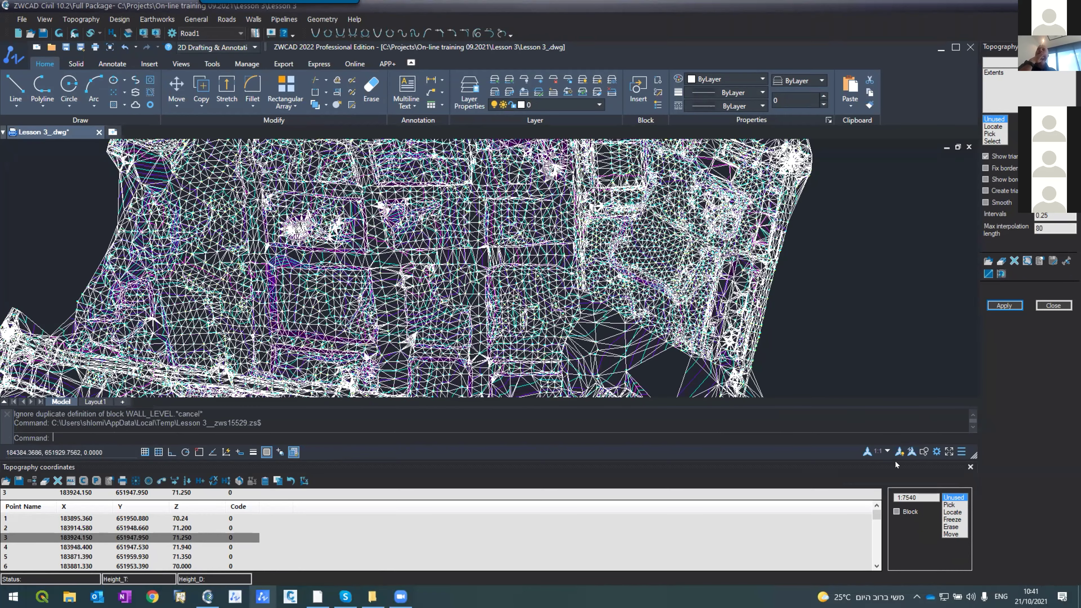
click(968, 466)
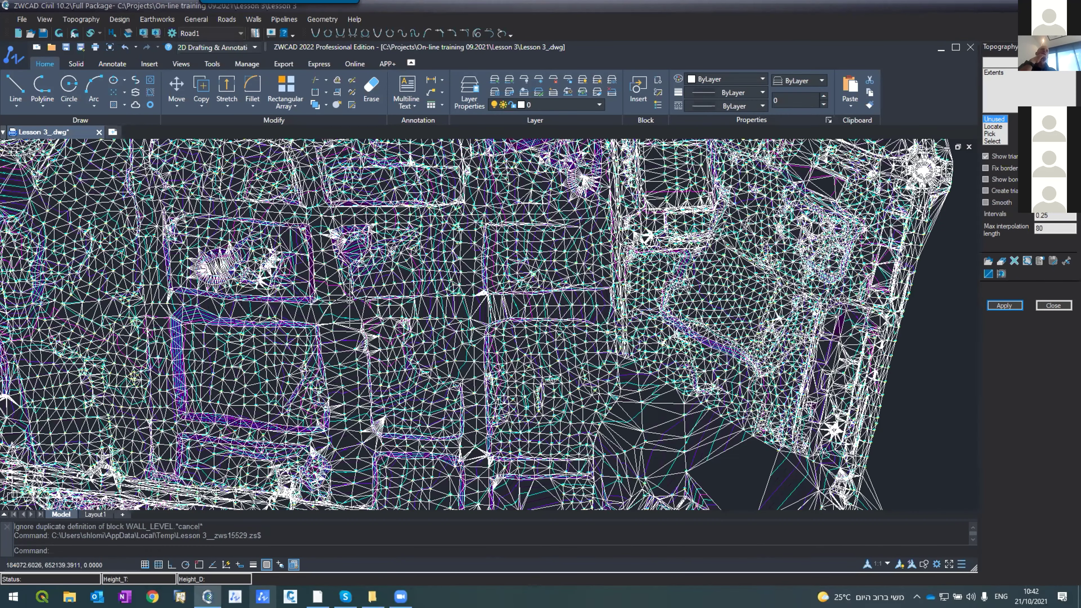
- Examine the generated triangles and contours around the road blocks and along the embankment breaklines
scroll(312, 297, down, 5)
scroll(312, 297, up, 10)
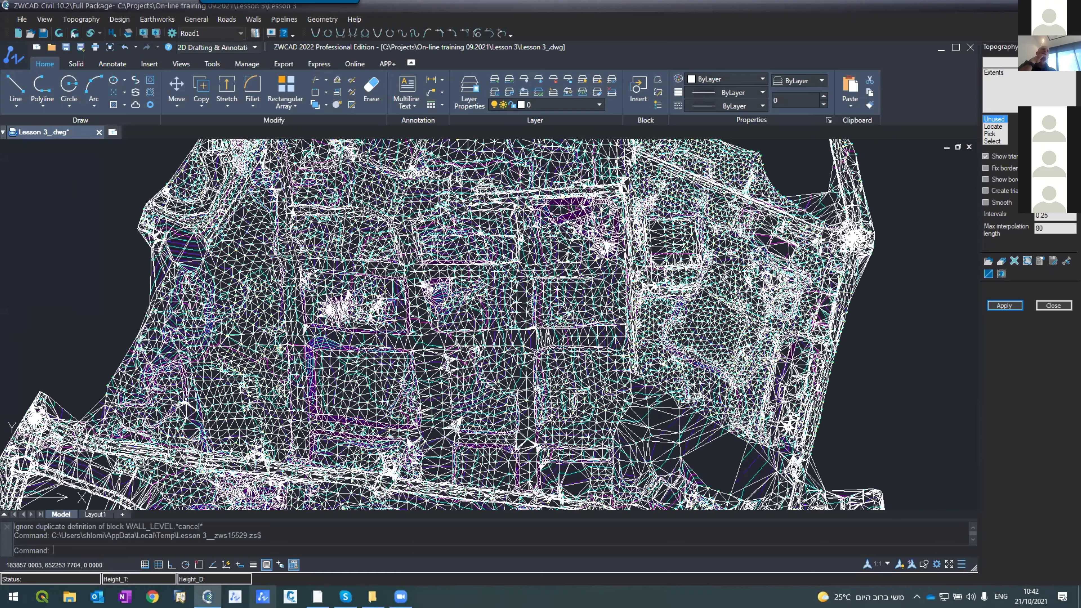
scroll(312, 297, up, 2)
scroll(312, 297, down, 5)
scroll(624, 454, down, 2)
scroll(624, 454, down, 5)
scroll(716, 436, up, 7)
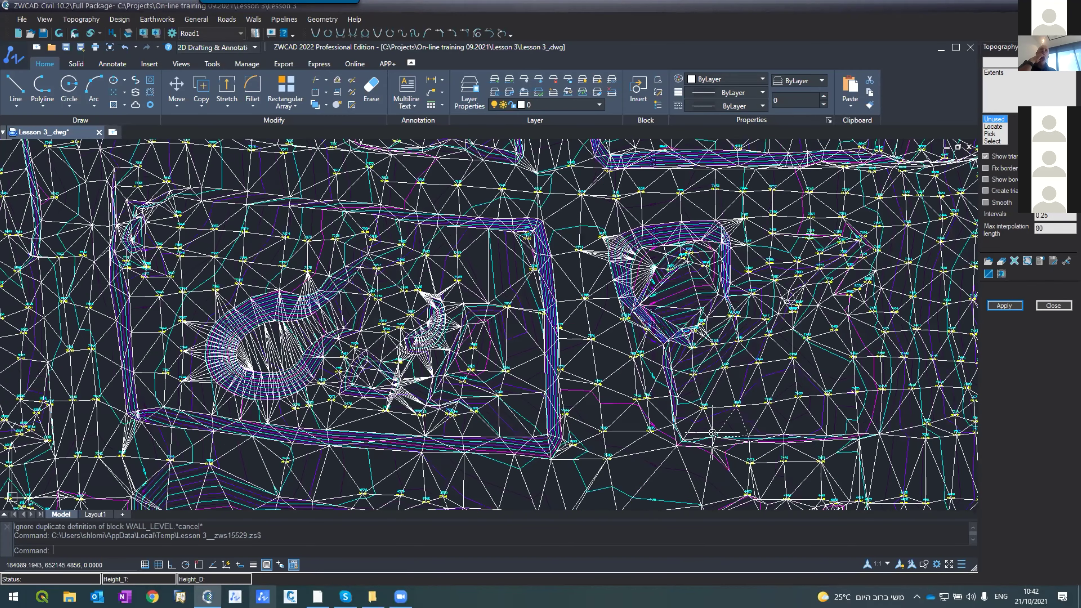
scroll(573, 465, down, 2)
scroll(419, 351, up, 6)
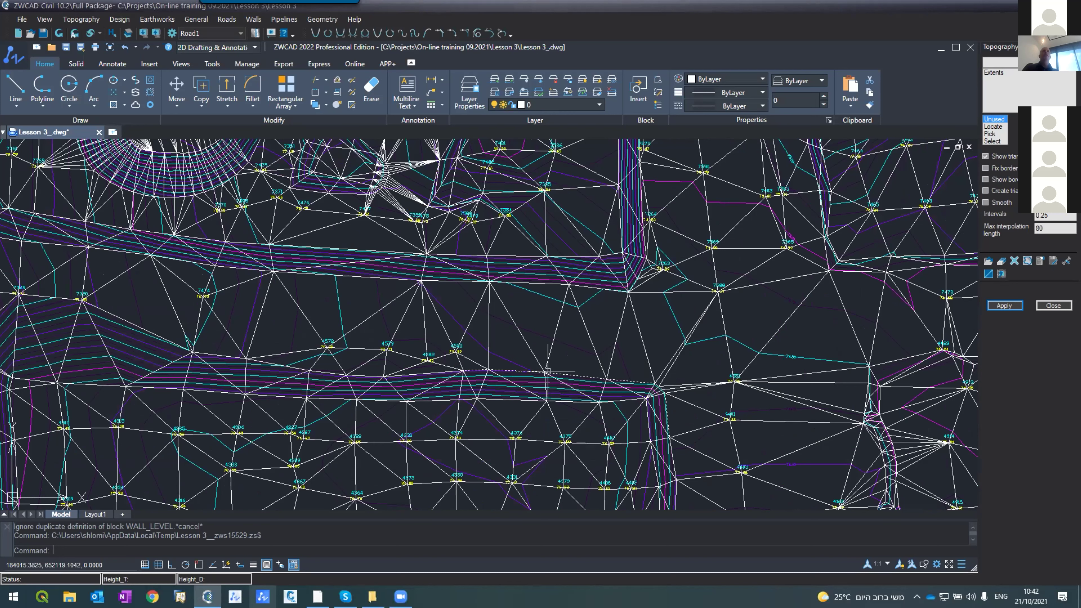
- Set the colour of the Tbreaklines layer to green in the layer properties
click(488, 106)
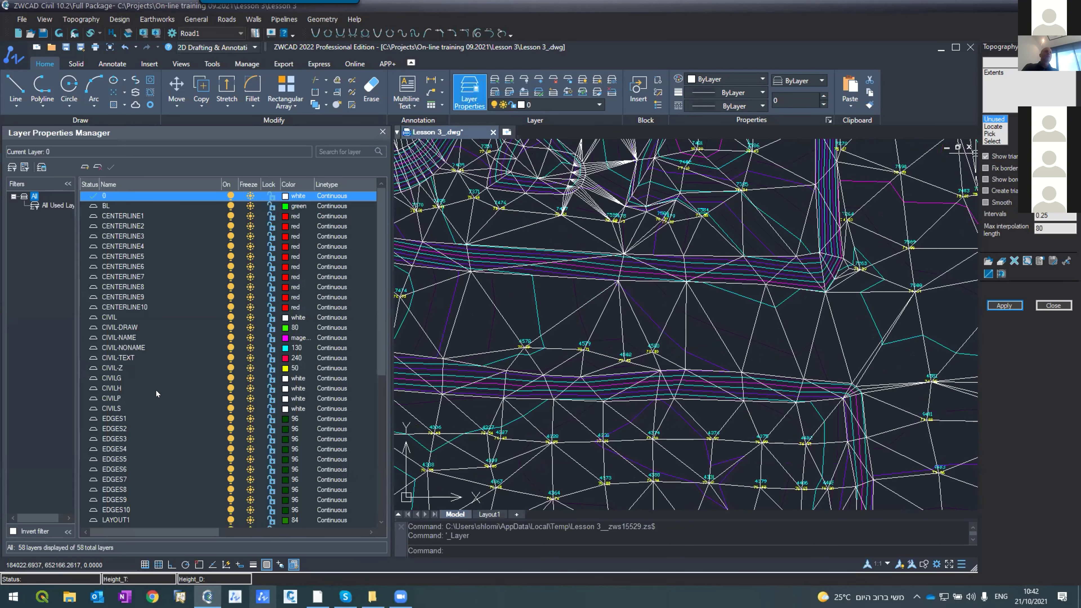
click(110, 408)
scroll(119, 399, down, 8)
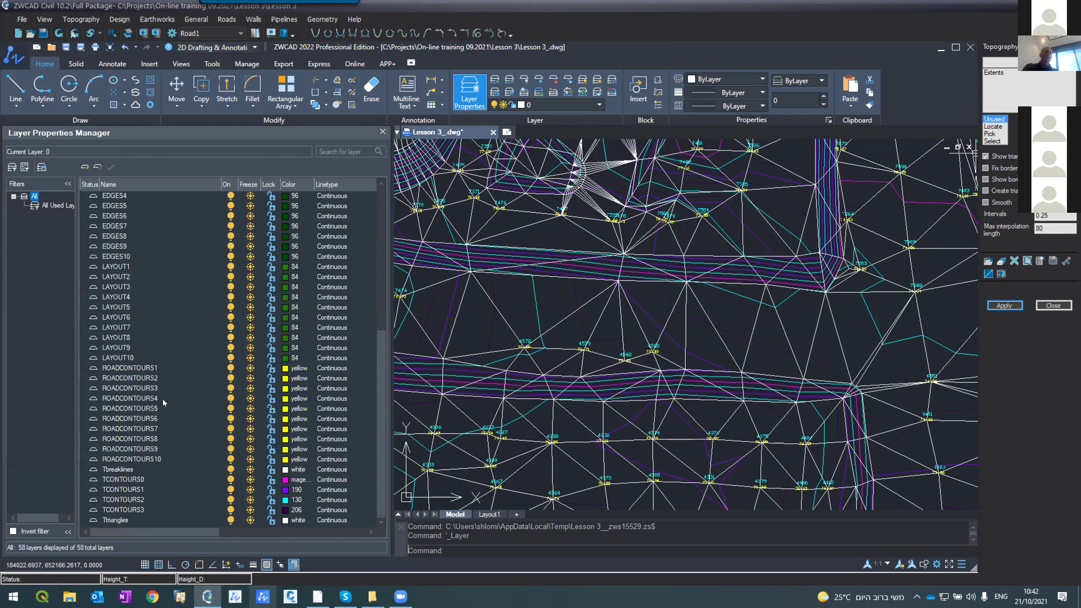
scroll(173, 417, up, 8)
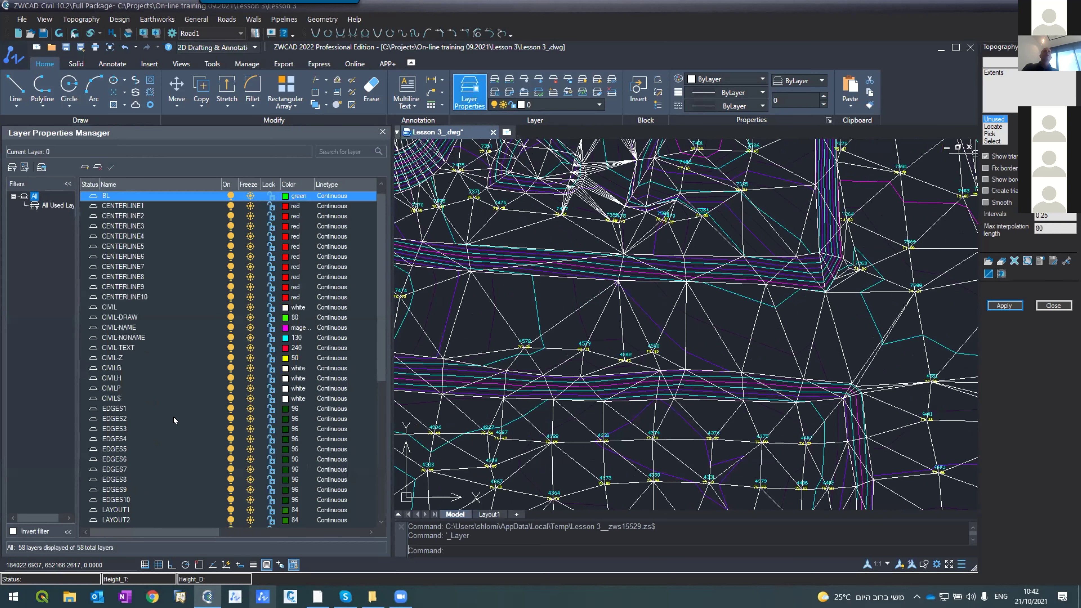
key(End)
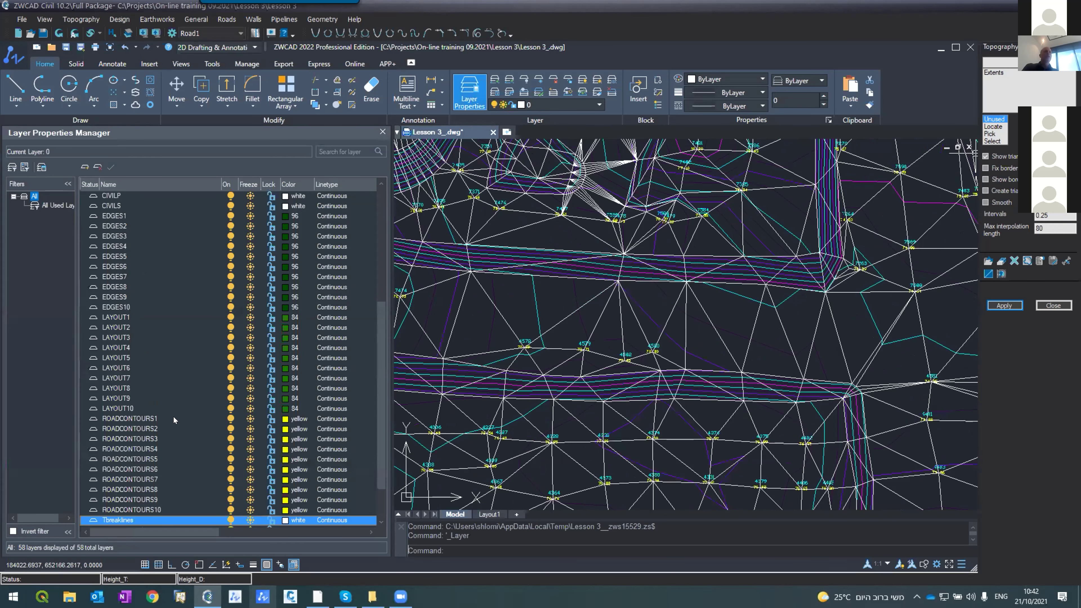
click(293, 520)
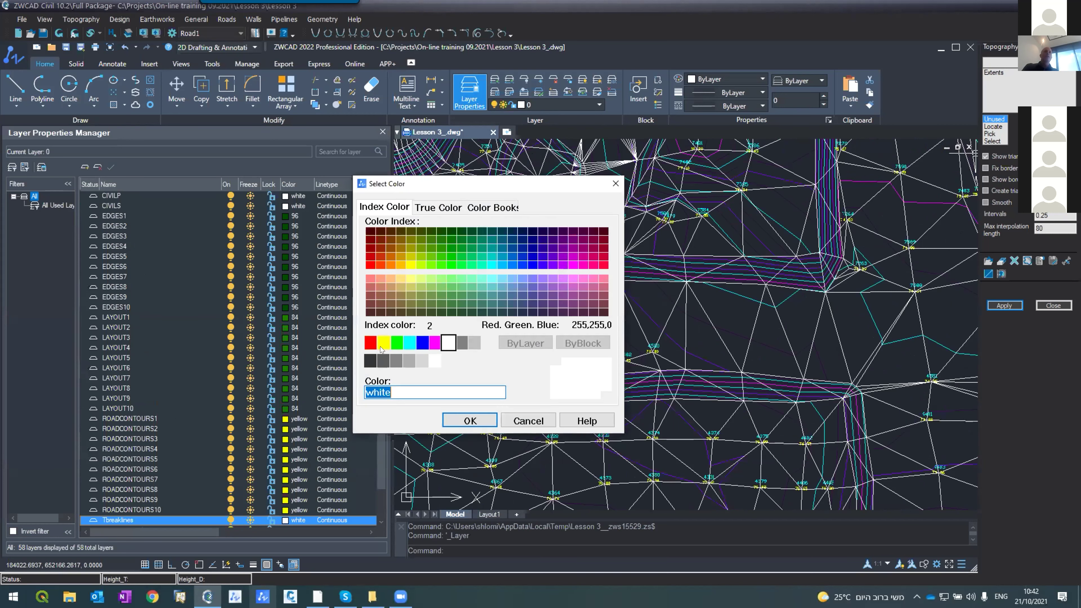
click(392, 345)
click(470, 421)
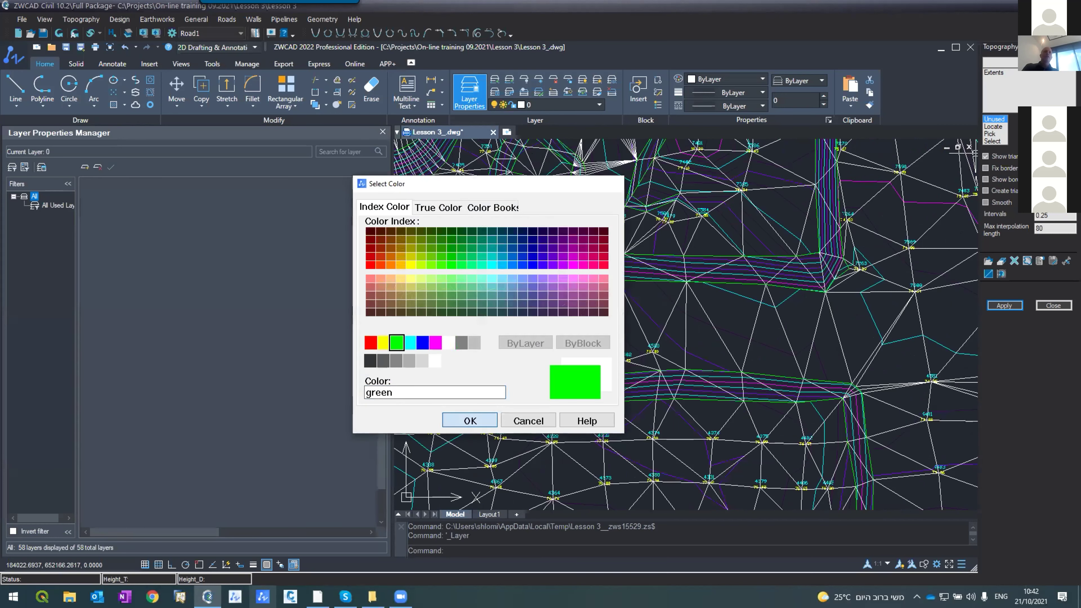
- Set the Tbreaklines layer's lineweight to 0.35 mm and turn on lineweight display
click(370, 534)
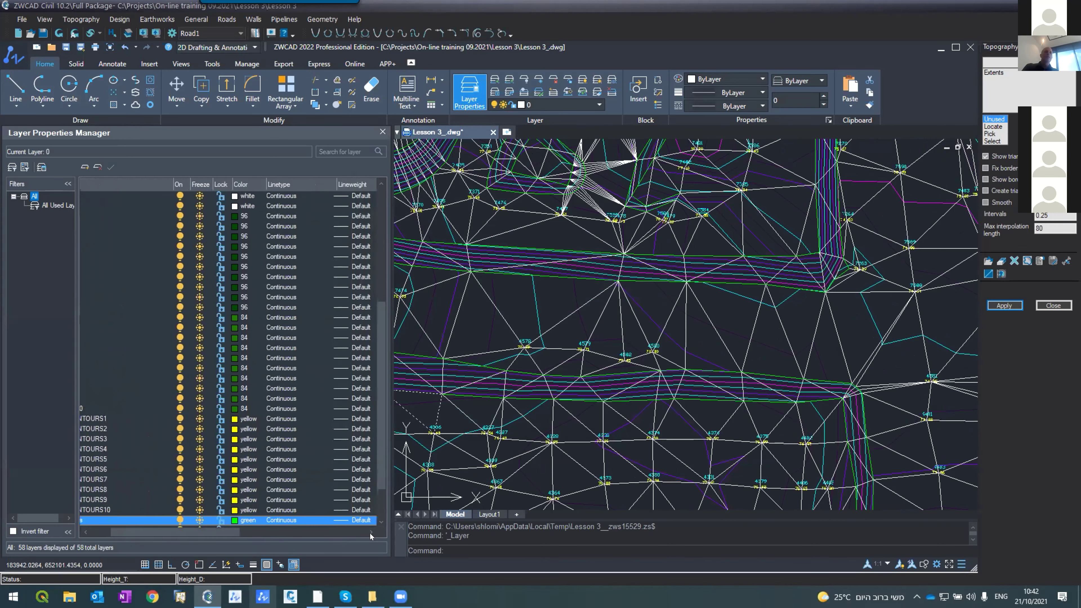
click(370, 534)
click(328, 518)
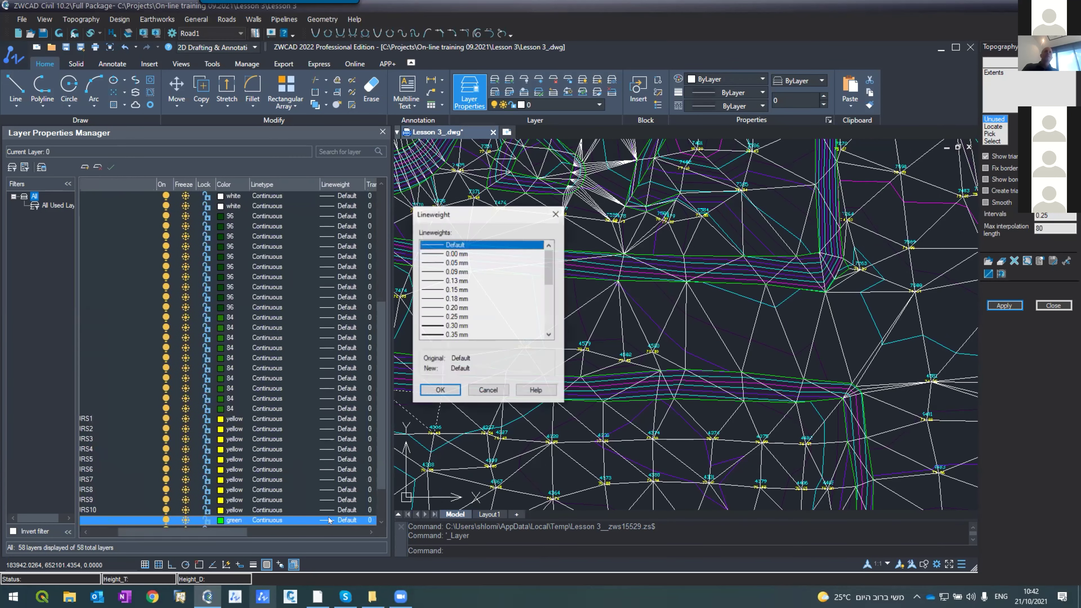
click(457, 334)
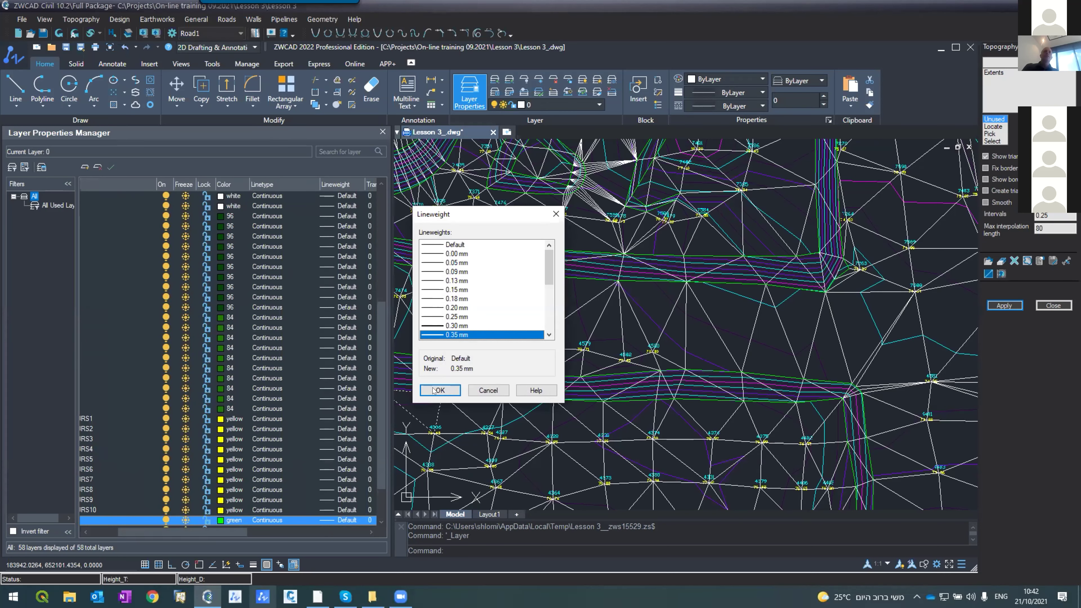
click(440, 391)
click(253, 565)
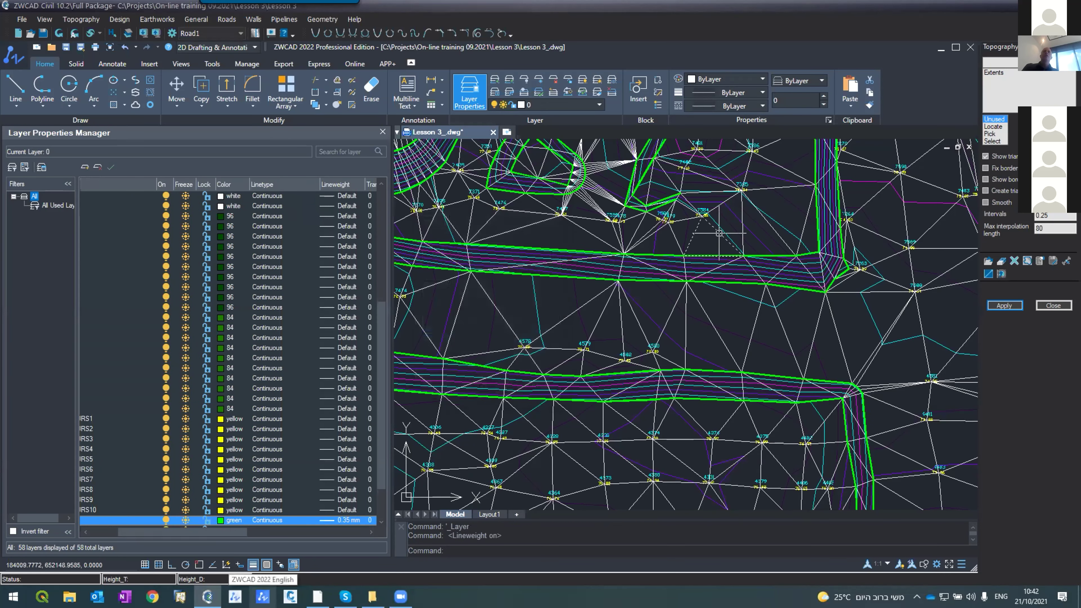
- Examine how the triangle edges and contours follow the green breaklines along the embankments, main road and junction
scroll(609, 417, up, 10)
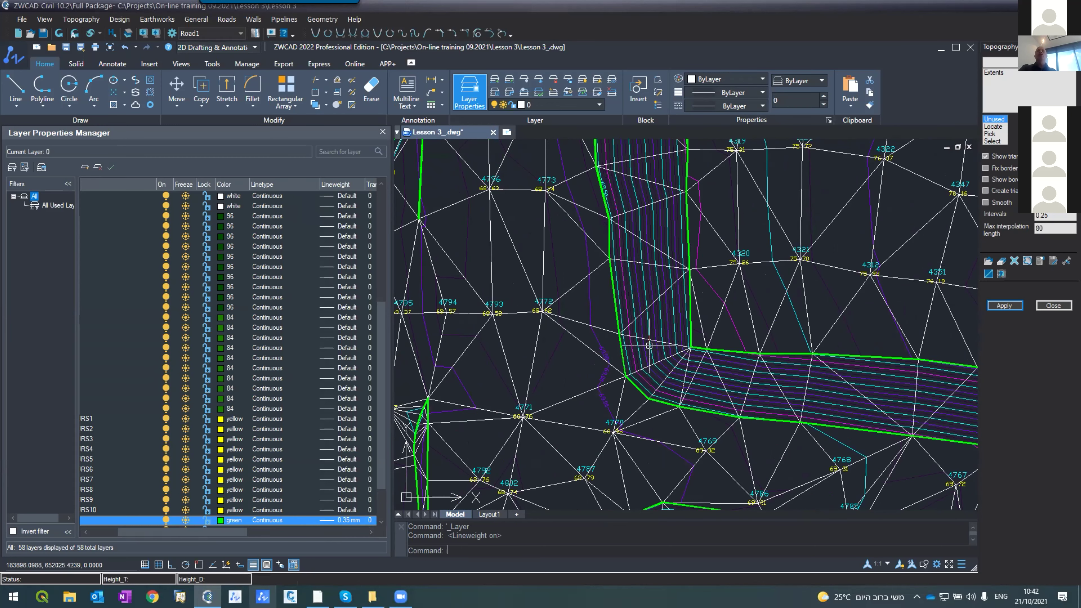
scroll(651, 338, down, 2)
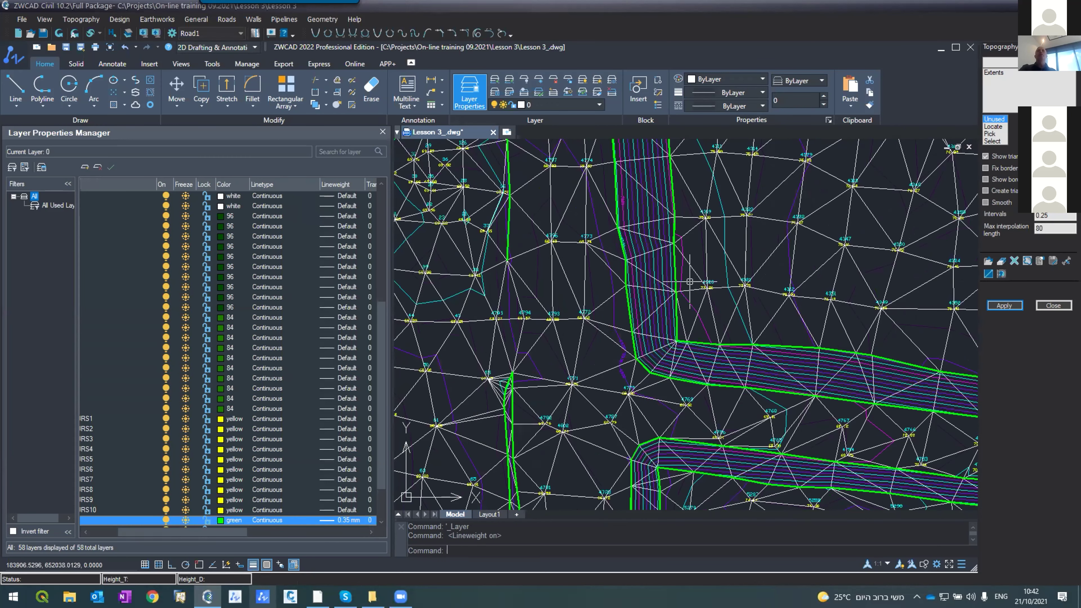
scroll(614, 256, down, 6)
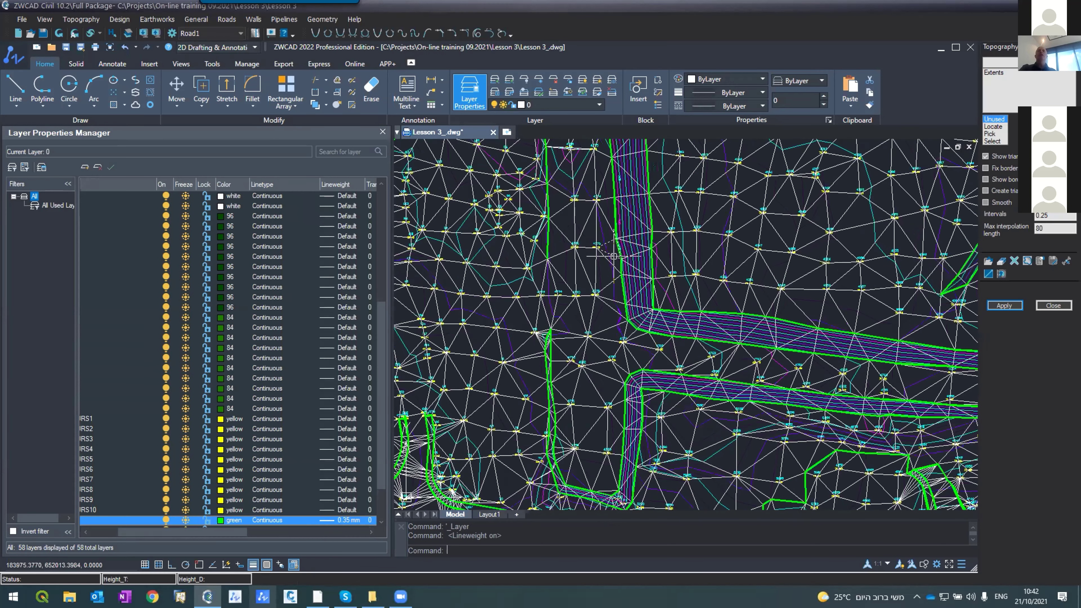
scroll(652, 273, up, 6)
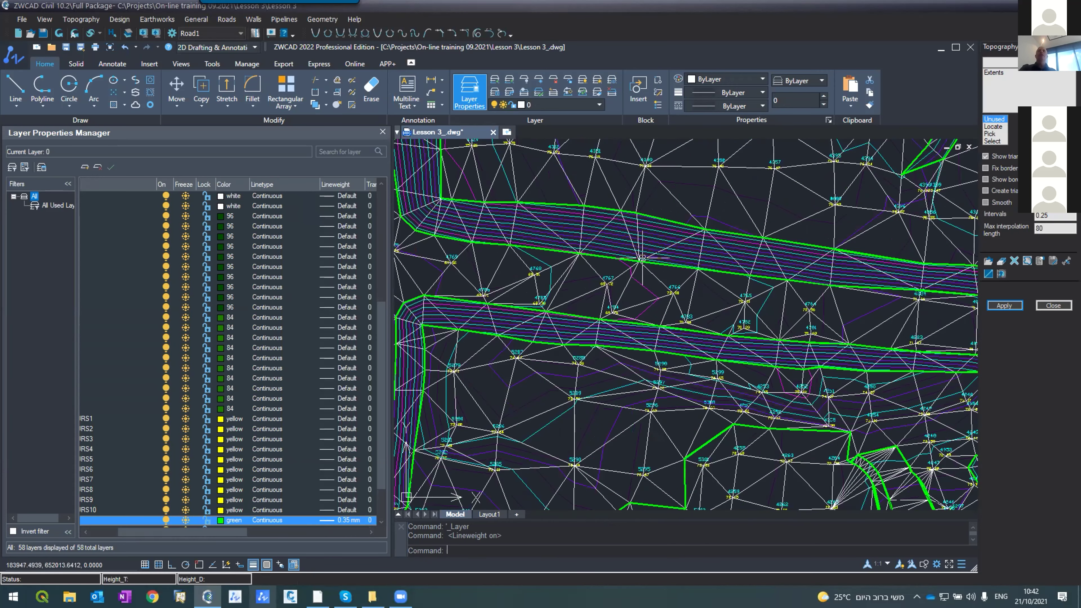
scroll(662, 220, down, 3)
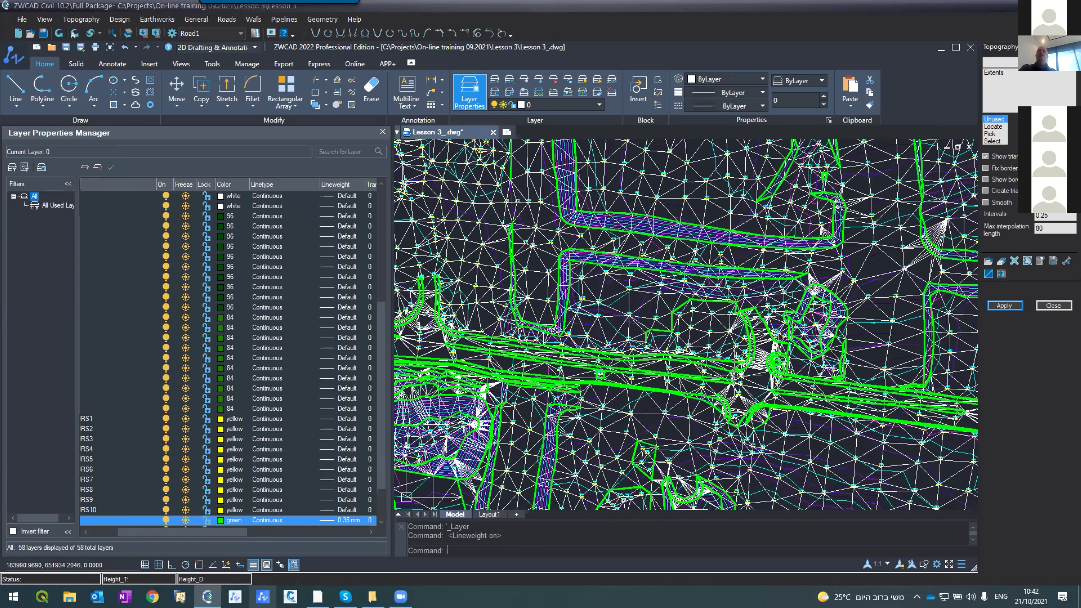
scroll(734, 383, up, 6)
scroll(705, 289, down, 5)
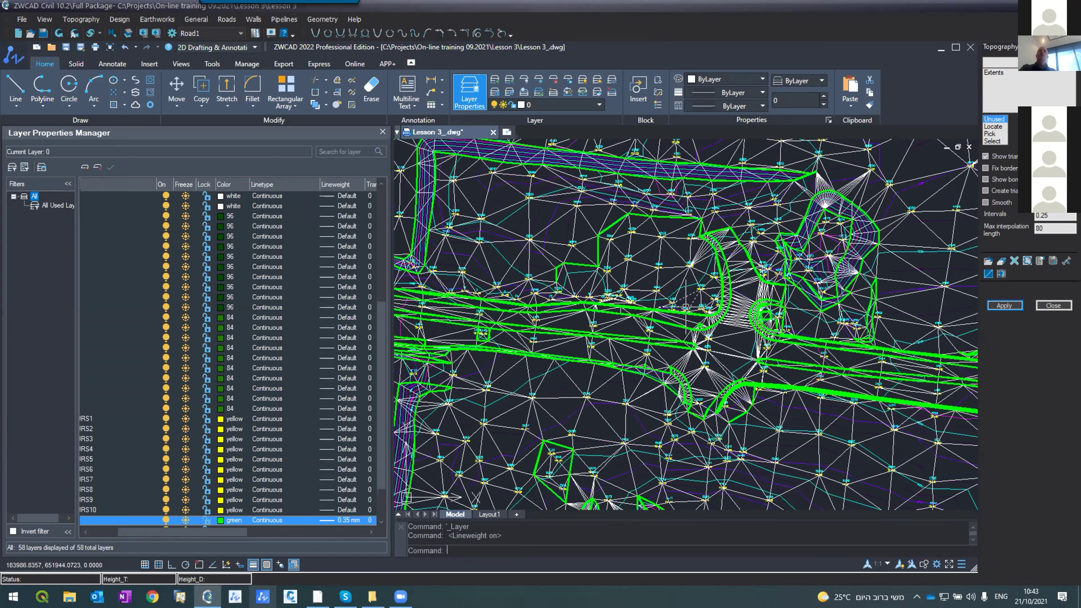
scroll(555, 362, down, 3)
scroll(538, 306, up, 7)
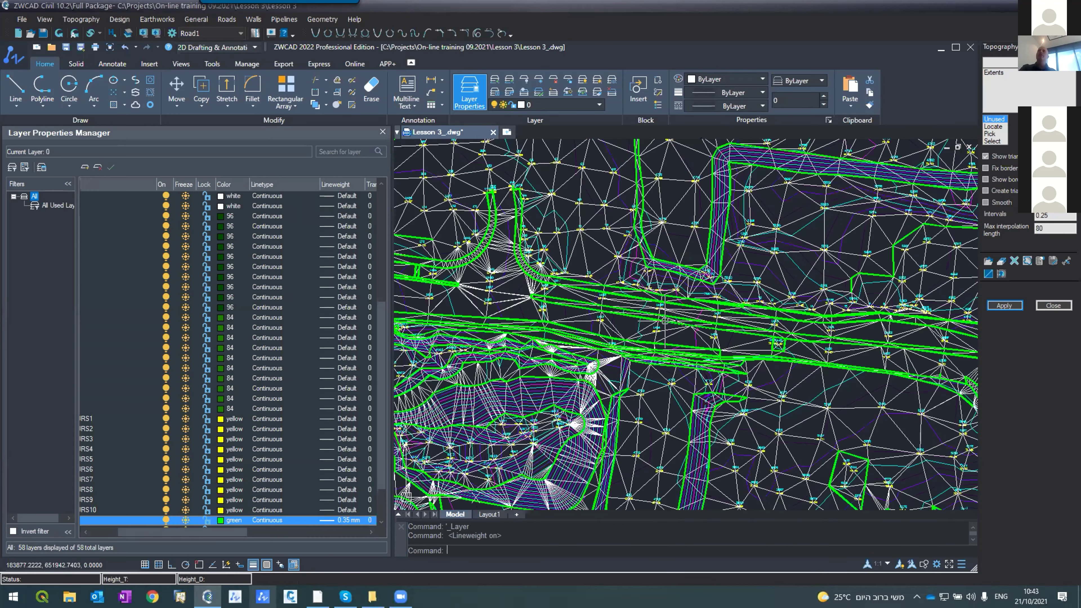
scroll(690, 324, down, 5)
scroll(633, 337, up, 6)
scroll(539, 333, up, 6)
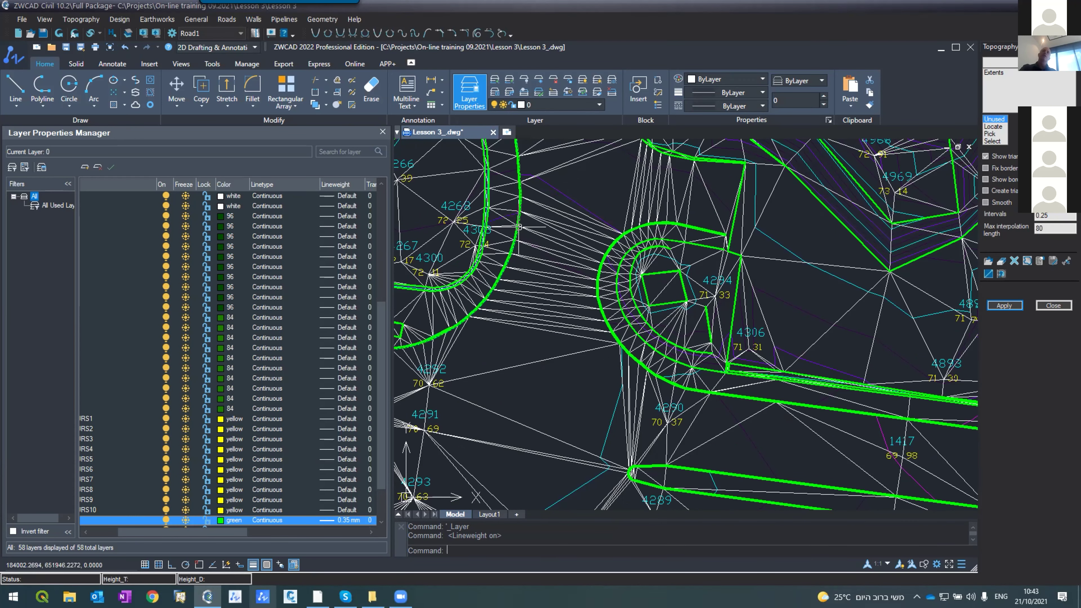
- Select the triangles meeting at the breakline near point 4790 to inspect how they share the breakline's vertices
scroll(618, 299, down, 5)
scroll(495, 358, up, 10)
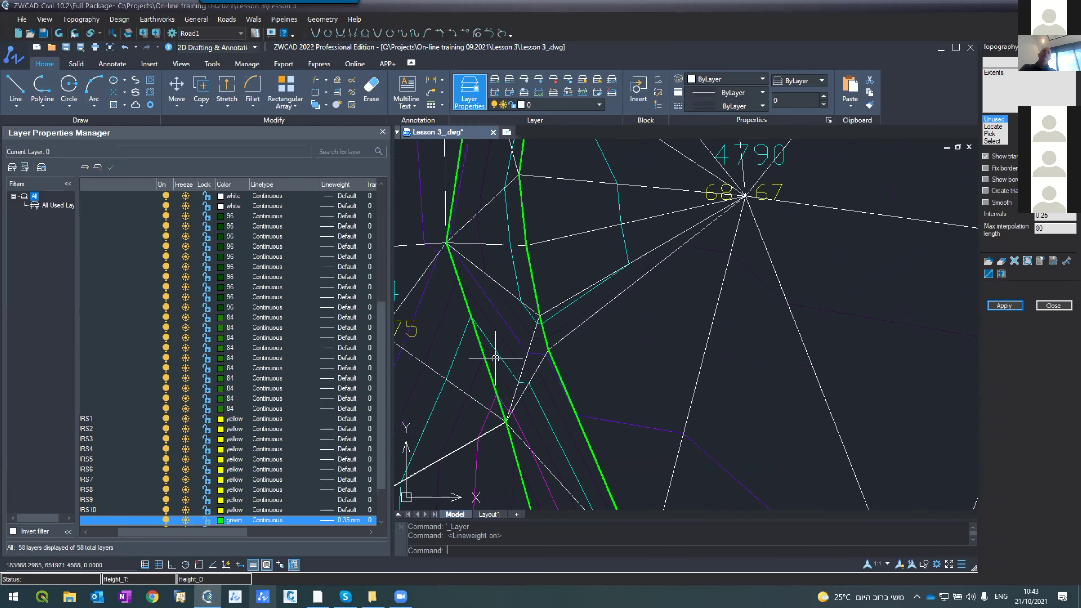
click(548, 315)
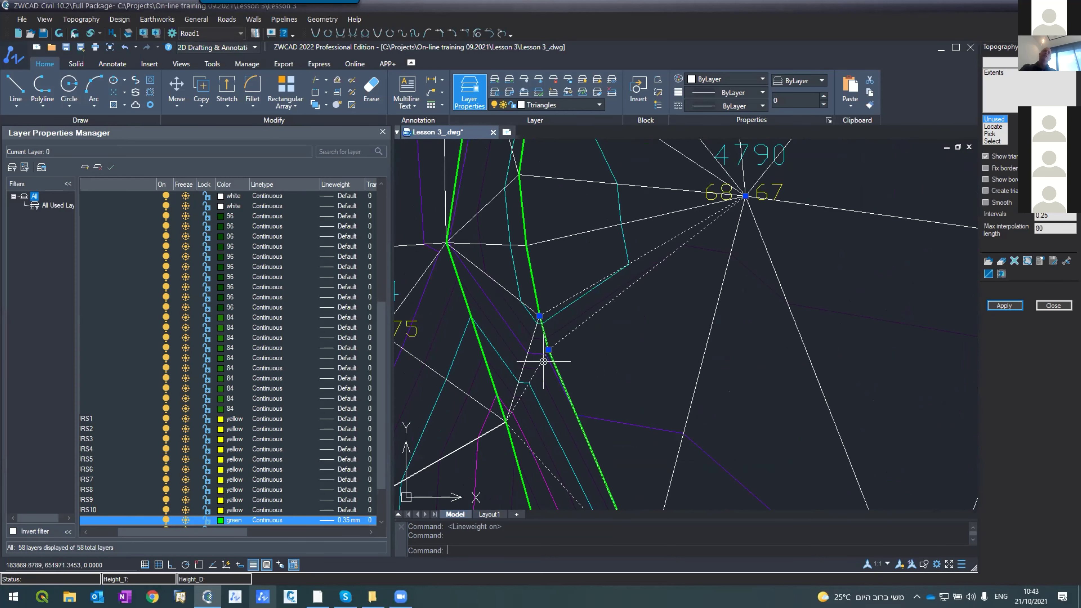
scroll(532, 366, down, 6)
scroll(523, 328, down, 4)
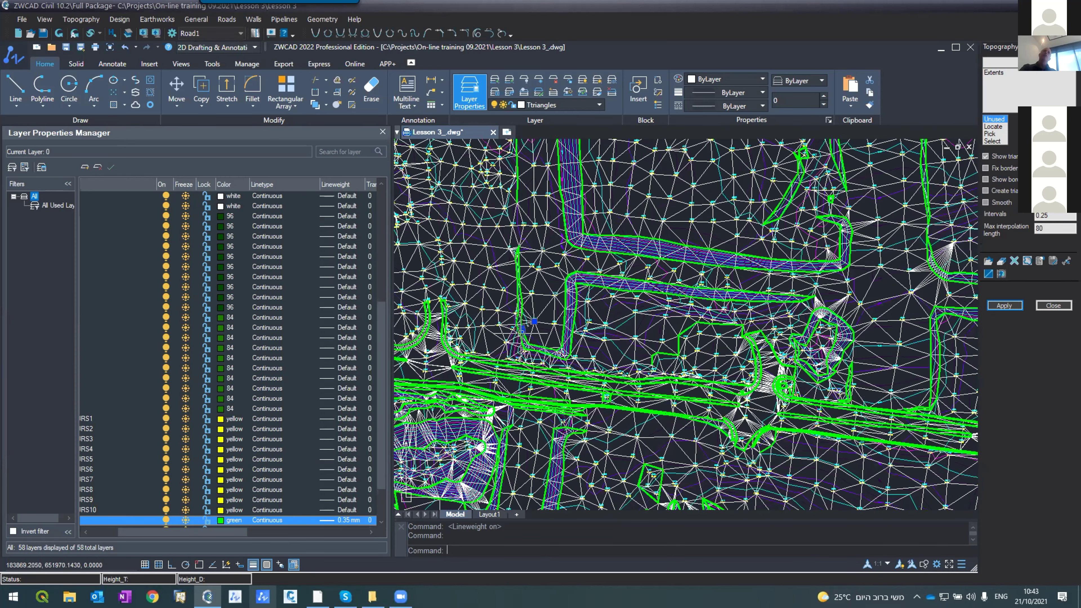
- Close the layer properties and examine the breaklines and triangulation across the whole site and at the junction near point 8403
scroll(520, 340, down, 5)
scroll(520, 339, up, 10)
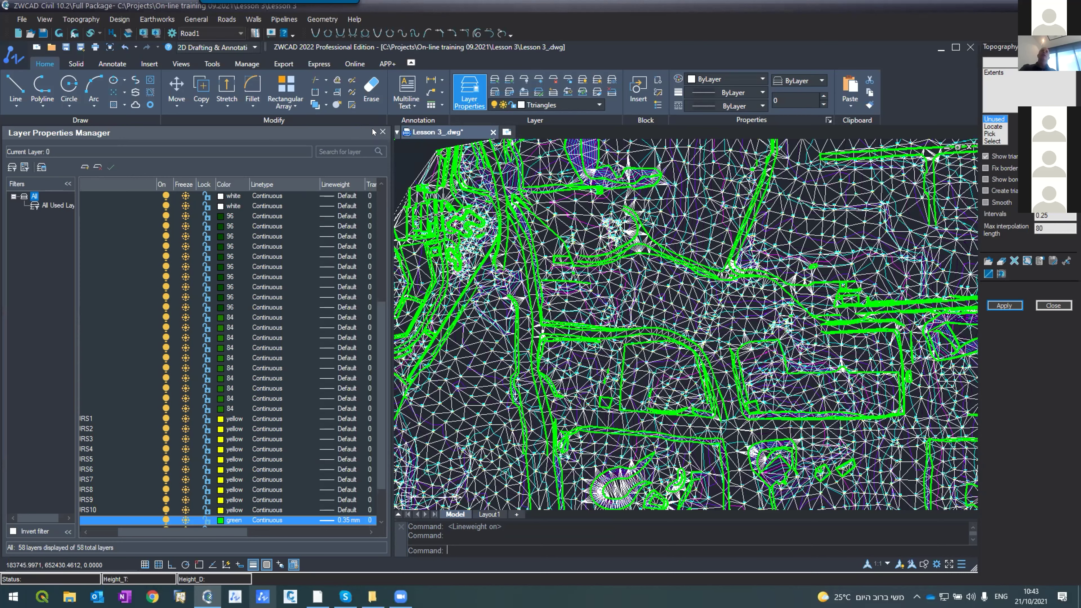
click(382, 132)
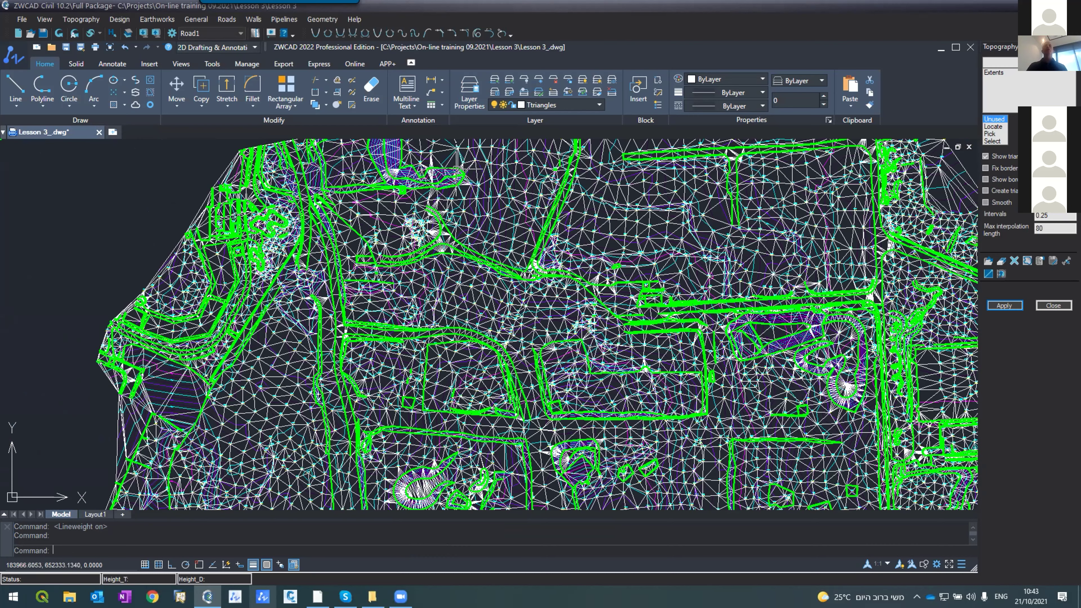
scroll(452, 179, down, 4)
scroll(446, 198, up, 2)
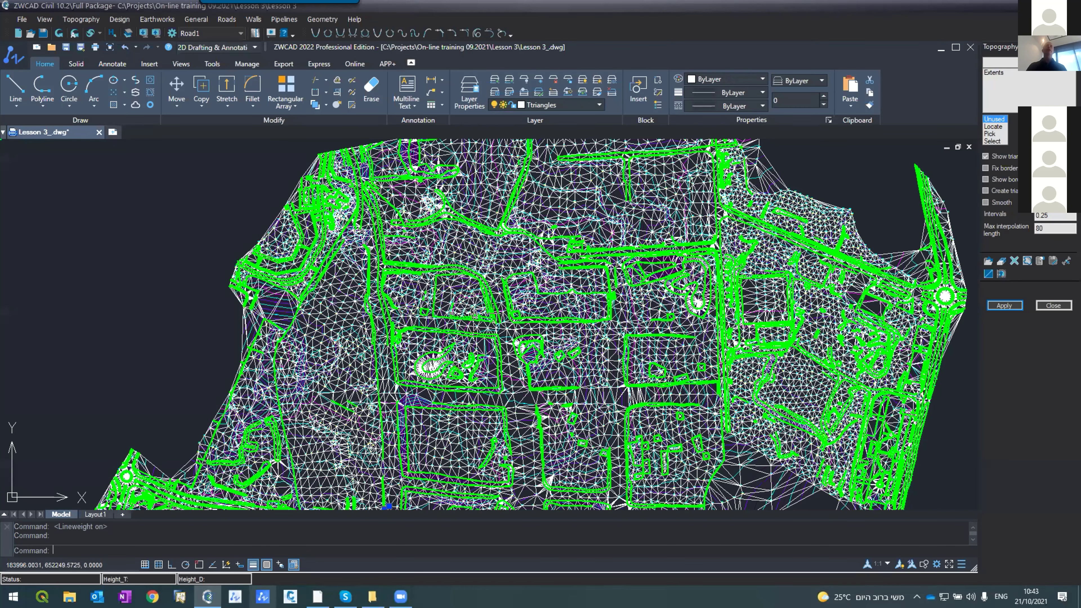
scroll(504, 316, up, 5)
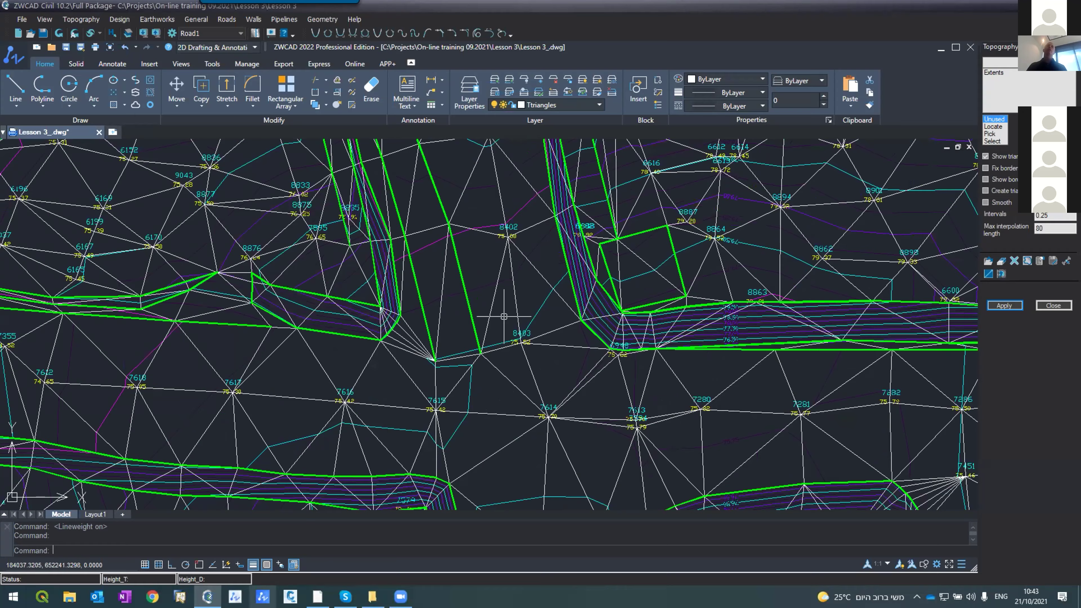
- Turn off lineweight display with the whole triangulated site in view
scroll(504, 316, down, 10)
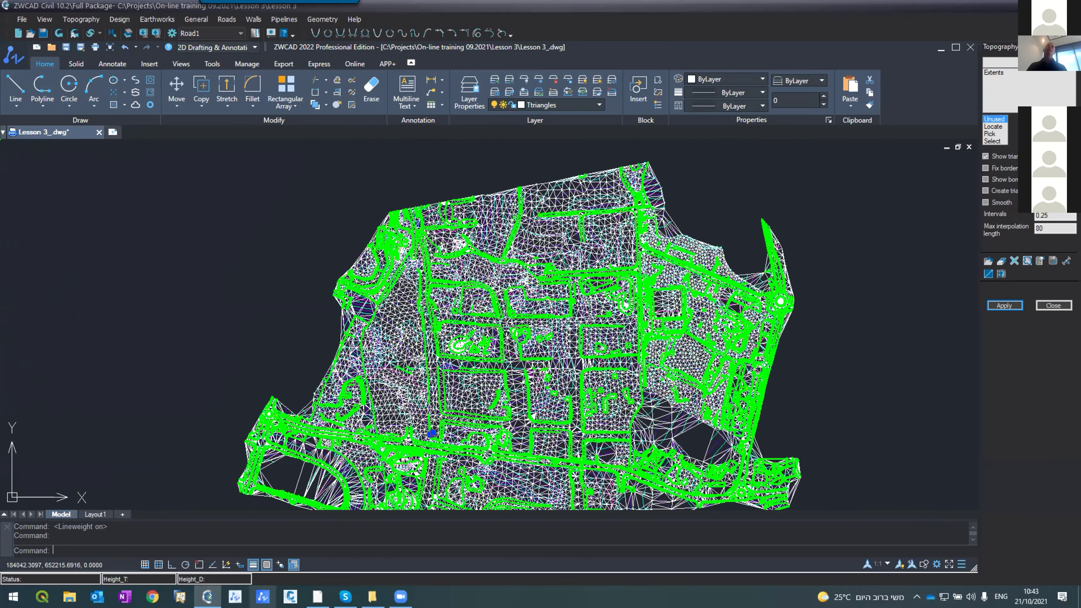
scroll(504, 316, up, 5)
scroll(504, 316, down, 3)
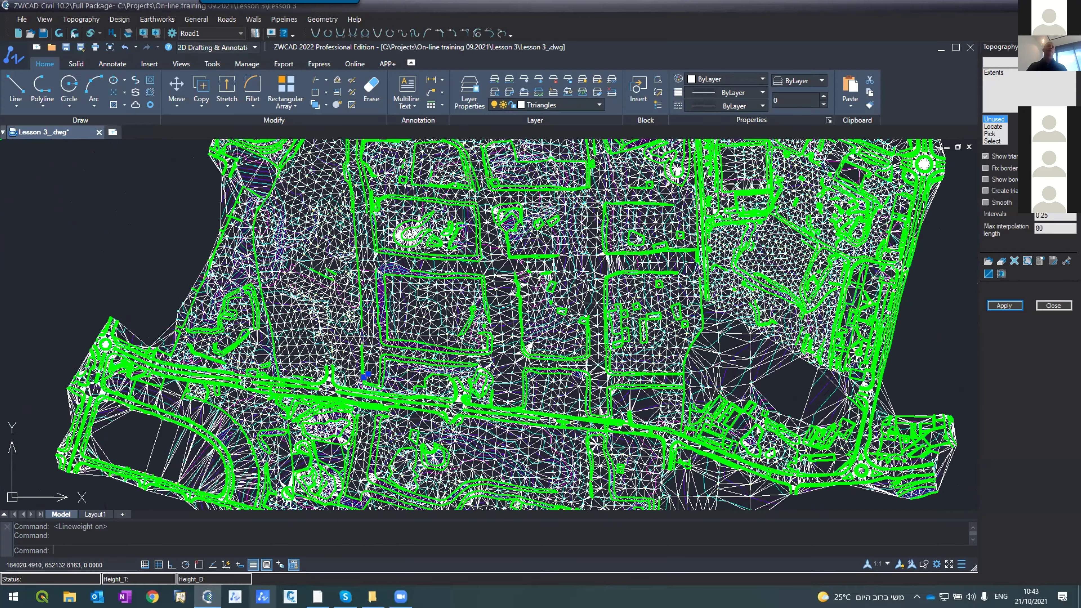
click(253, 565)
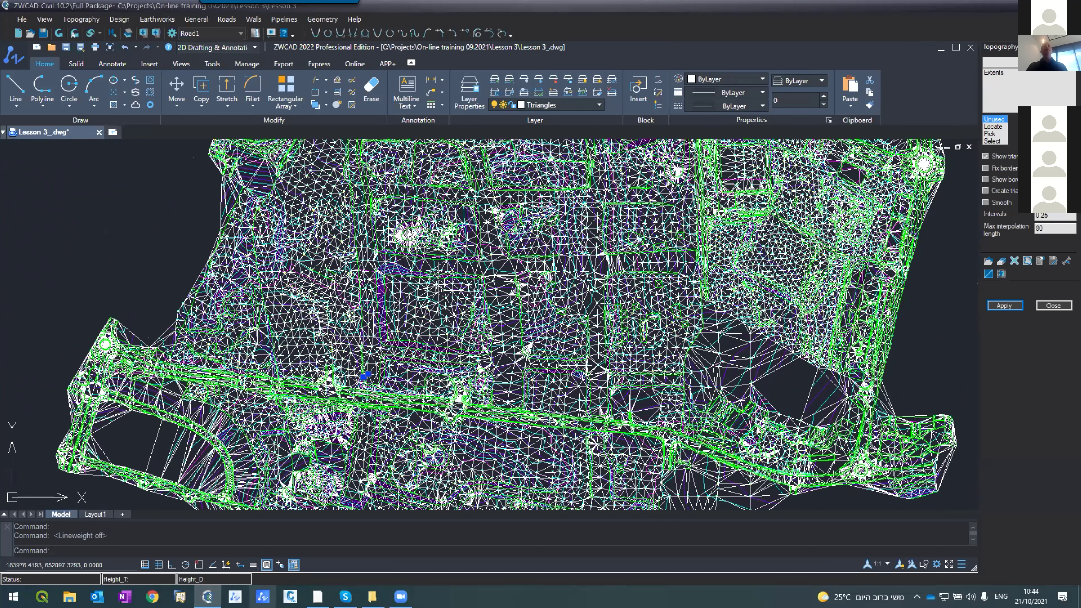
- Freeze the Triangles layer in the layer properties to hide the triangulation
text(LA)
key(Return)
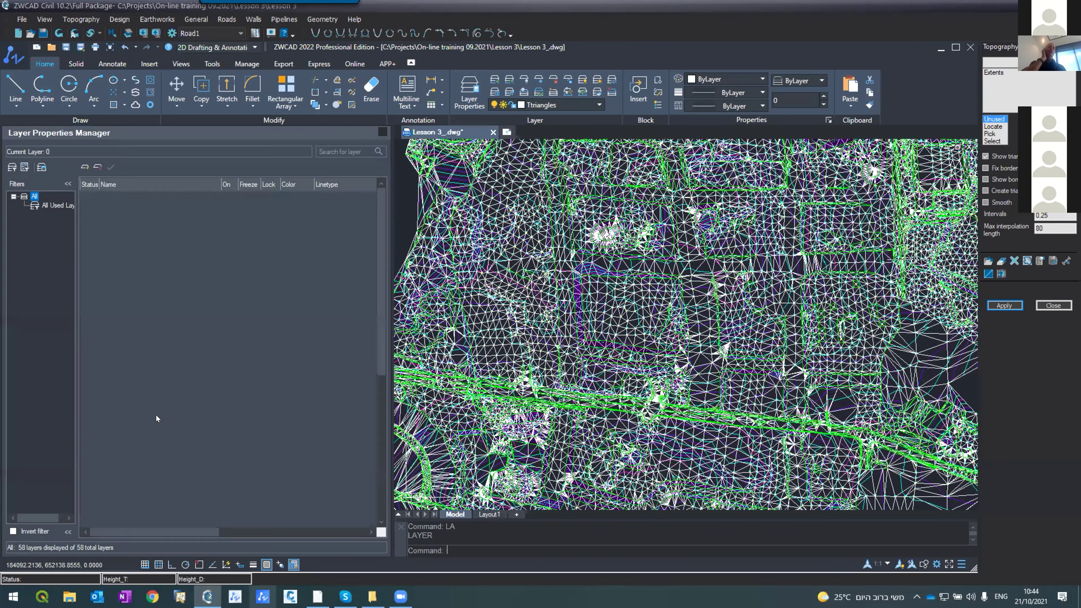
scroll(173, 426, down, 8)
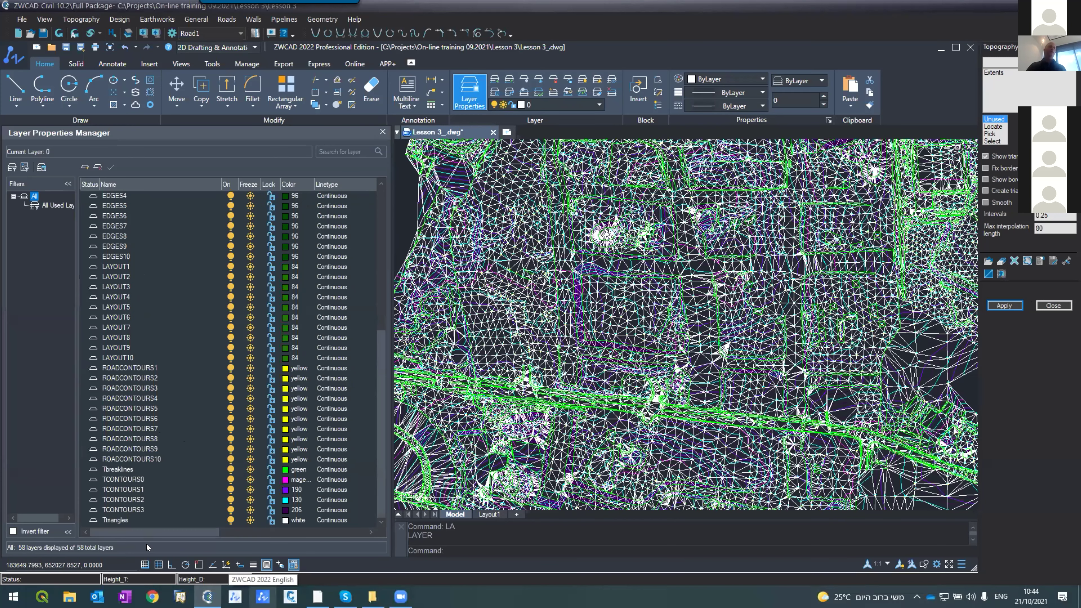
click(246, 523)
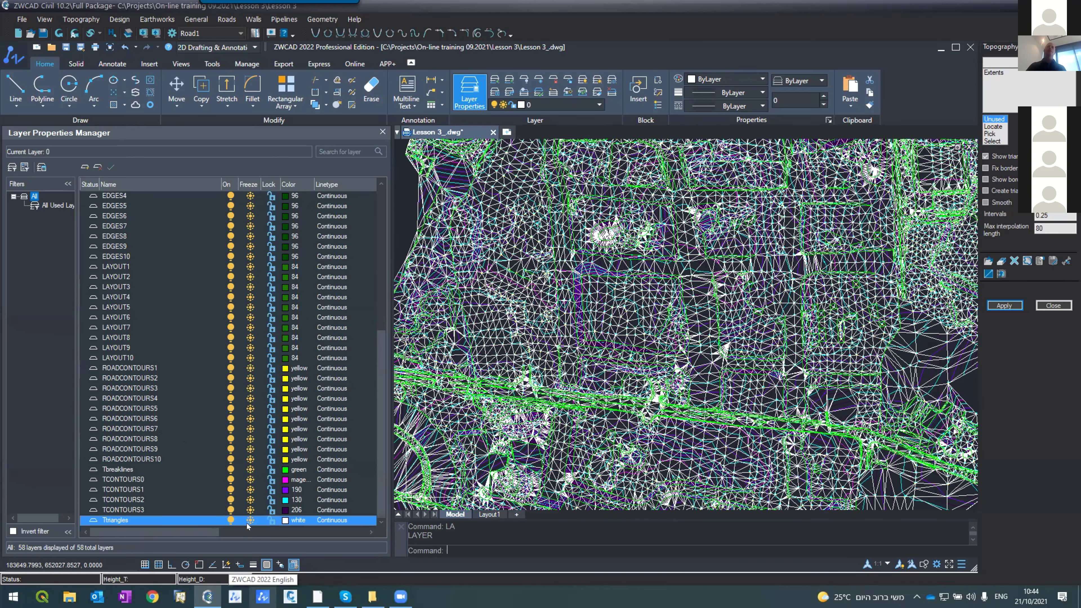
click(248, 522)
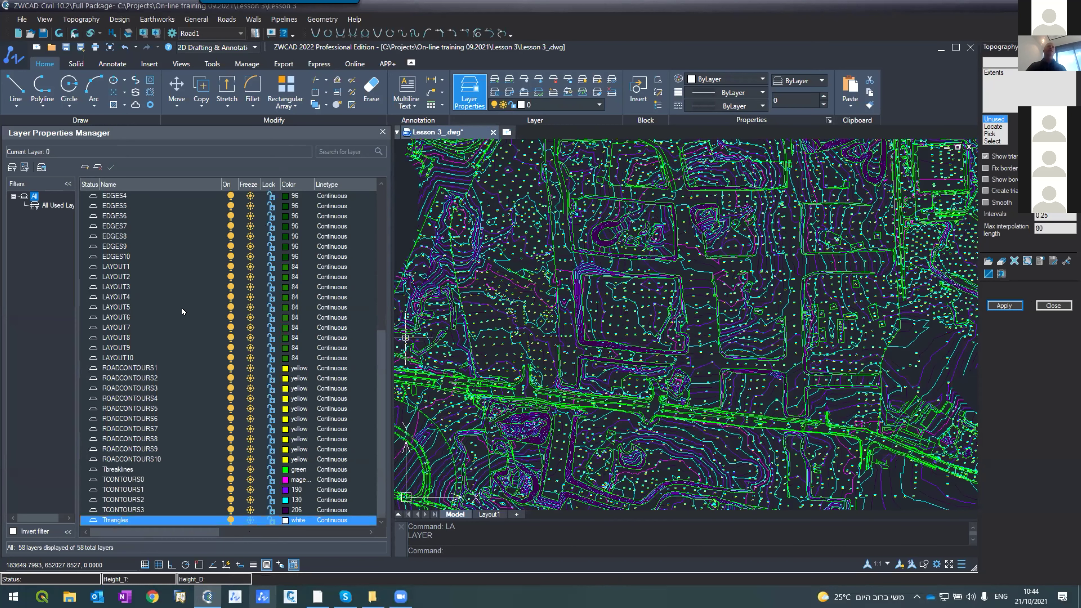
- Freeze the CIVIL layer to hide the survey points, and close the layer properties
scroll(183, 307, up, 8)
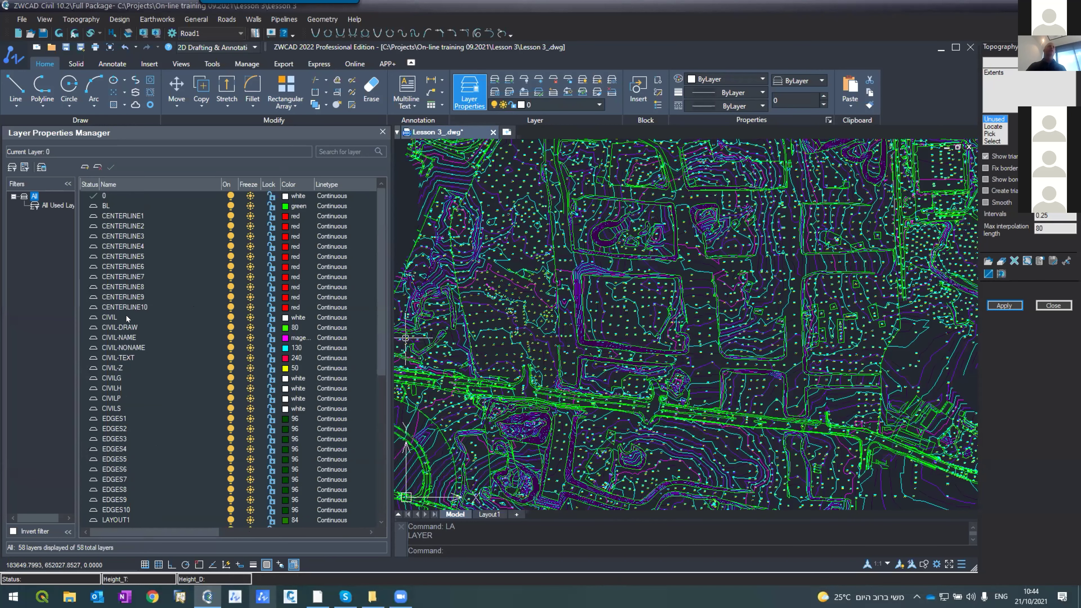
click(126, 317)
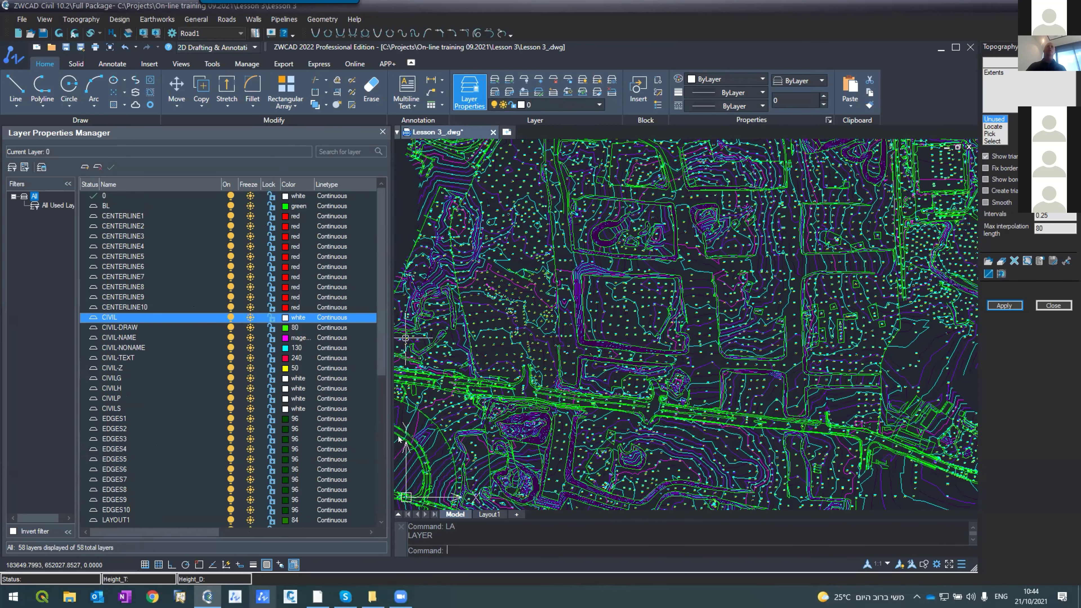
click(250, 317)
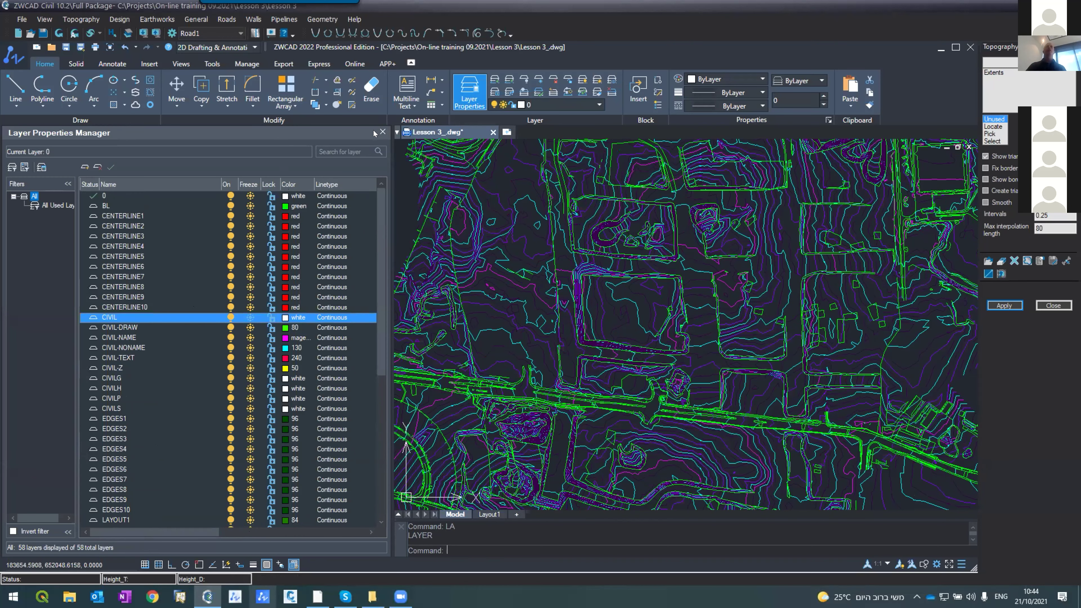
click(382, 131)
- Examine the contours and green breaklines across the site, including the main road, the southwestern junctions and the northern blocks
scroll(353, 290, down, 3)
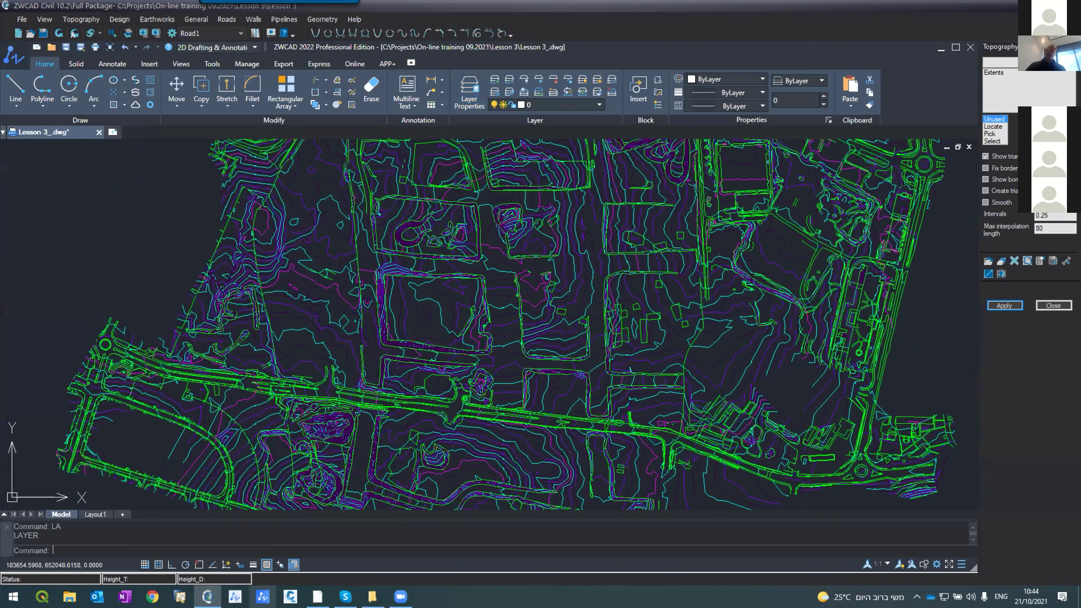
scroll(341, 285, up, 5)
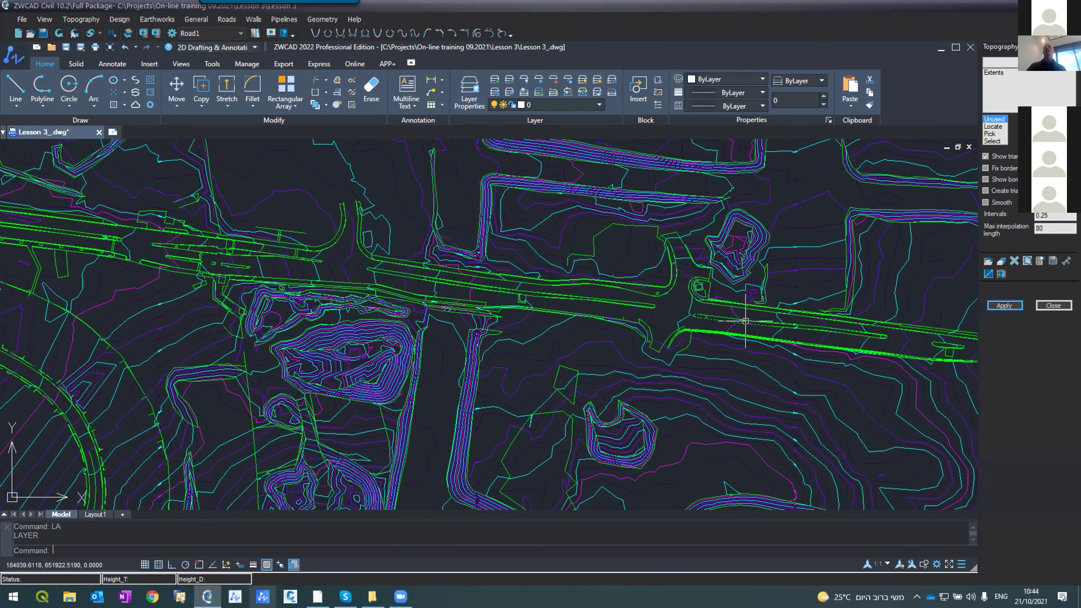
scroll(526, 278, down, 3)
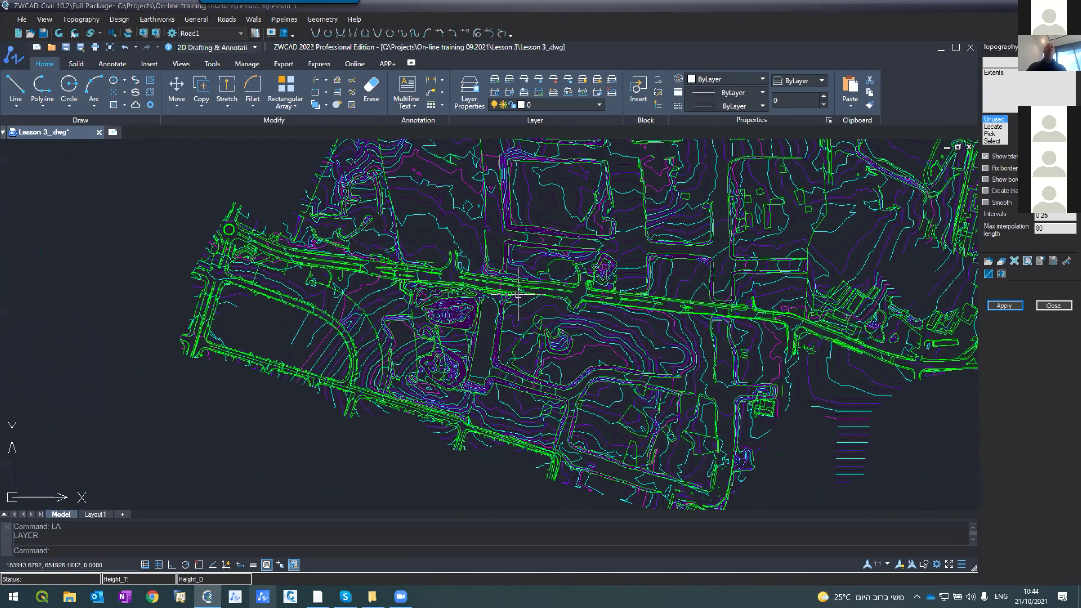
scroll(350, 381, up, 4)
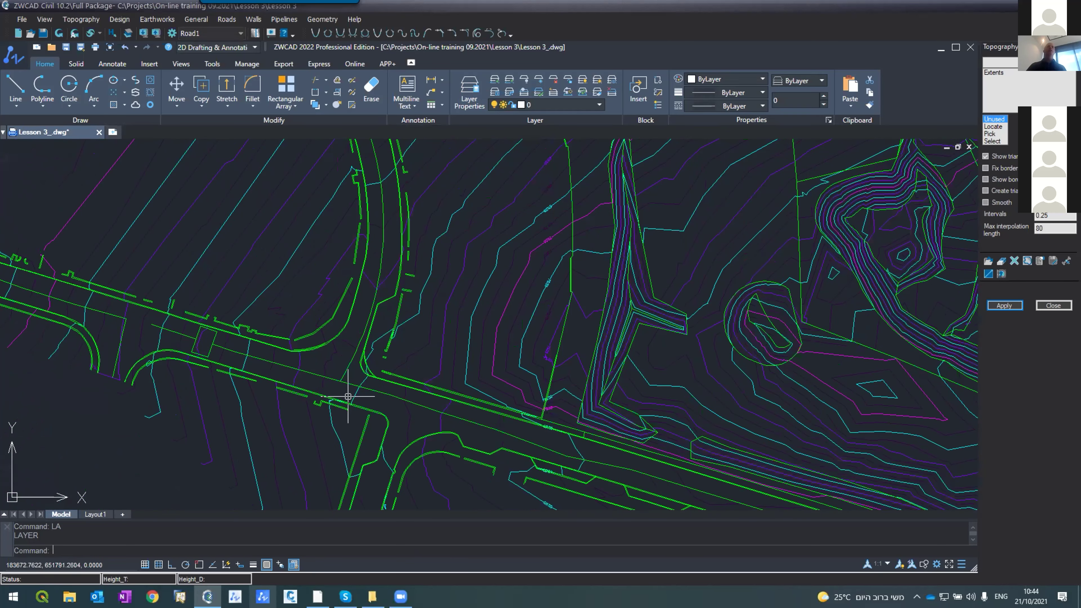
scroll(348, 396, down, 4)
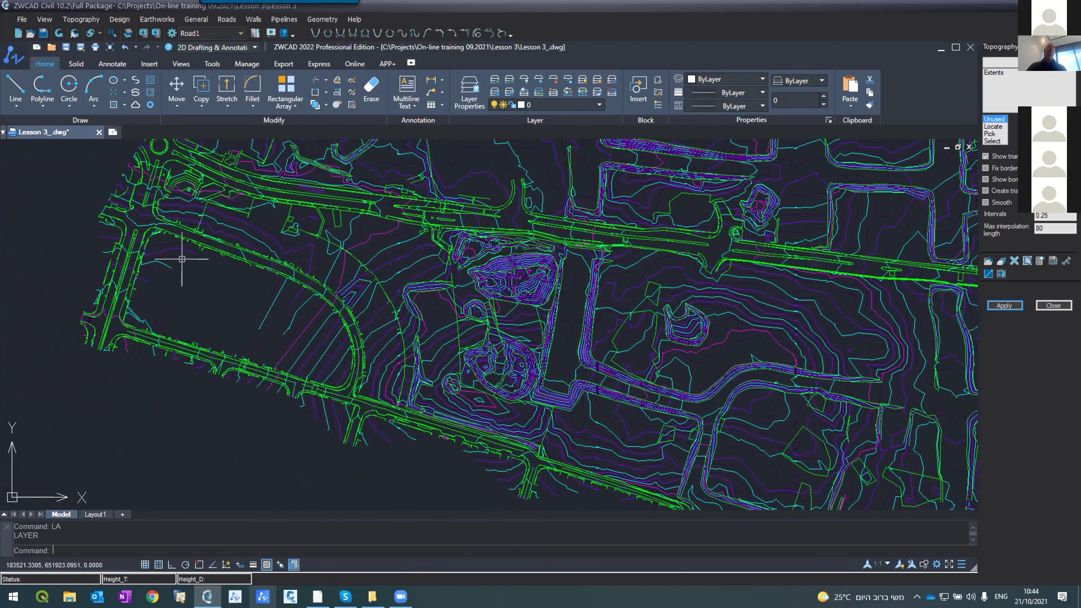
scroll(182, 259, down, 2)
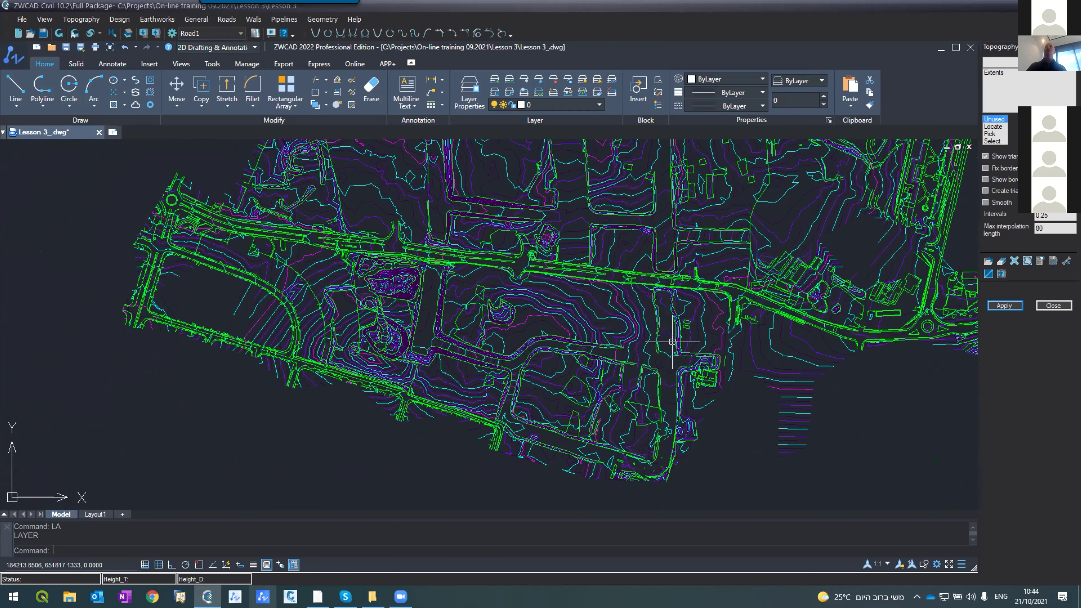
scroll(560, 494, down, 3)
scroll(515, 436, up, 2)
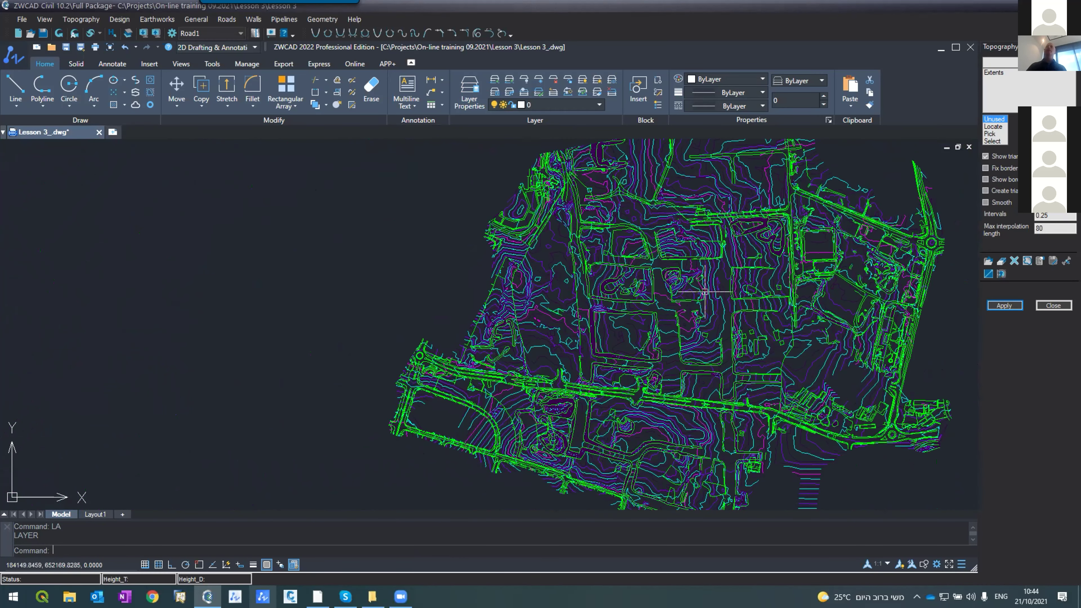
scroll(662, 351, up, 4)
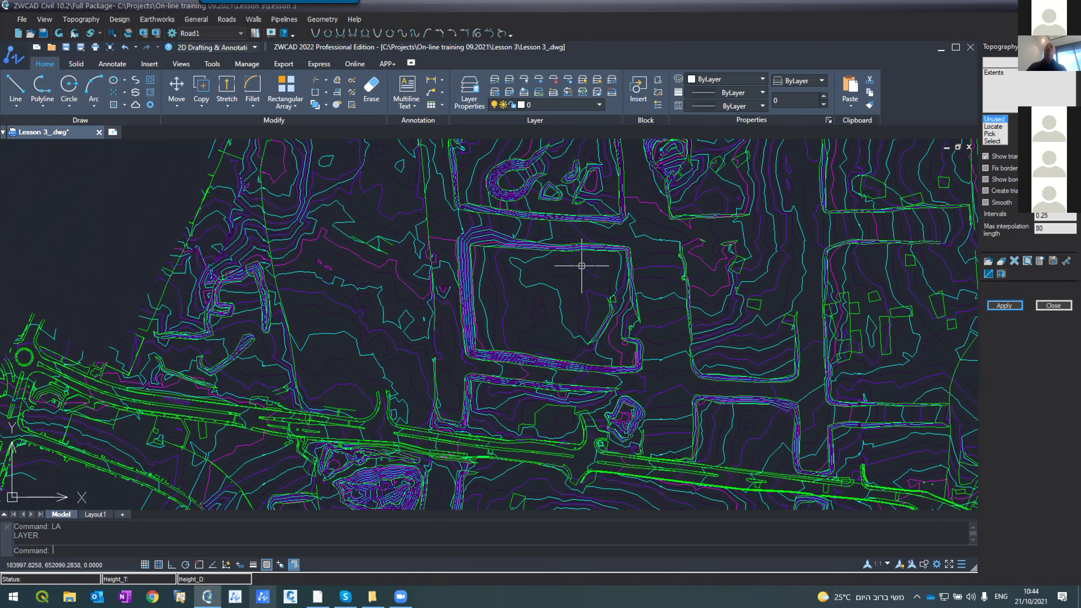
scroll(553, 277, down, 2)
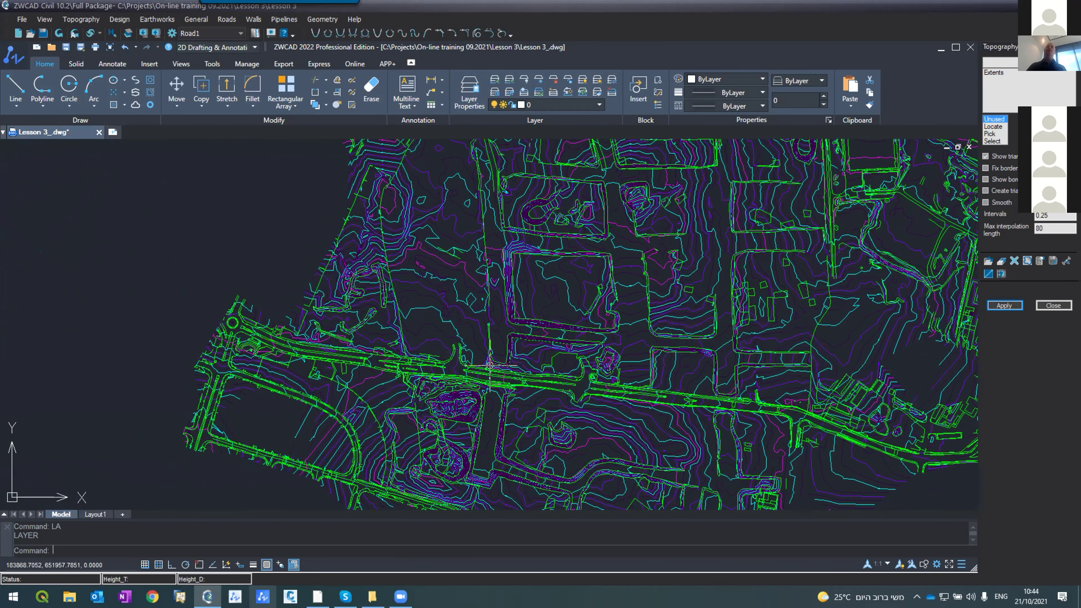
scroll(518, 321, down, 2)
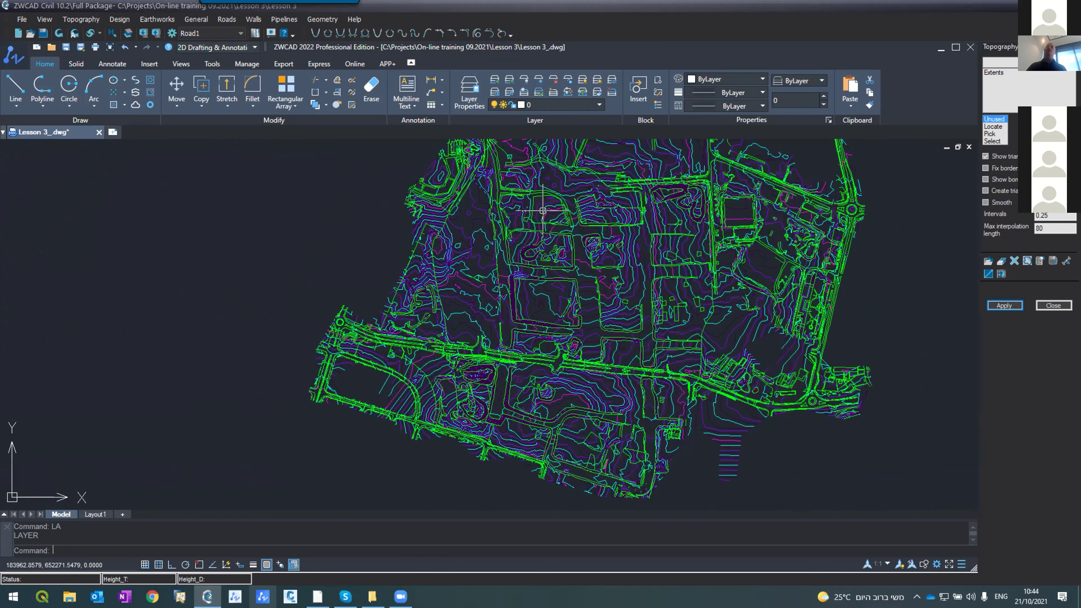
scroll(547, 205, up, 2)
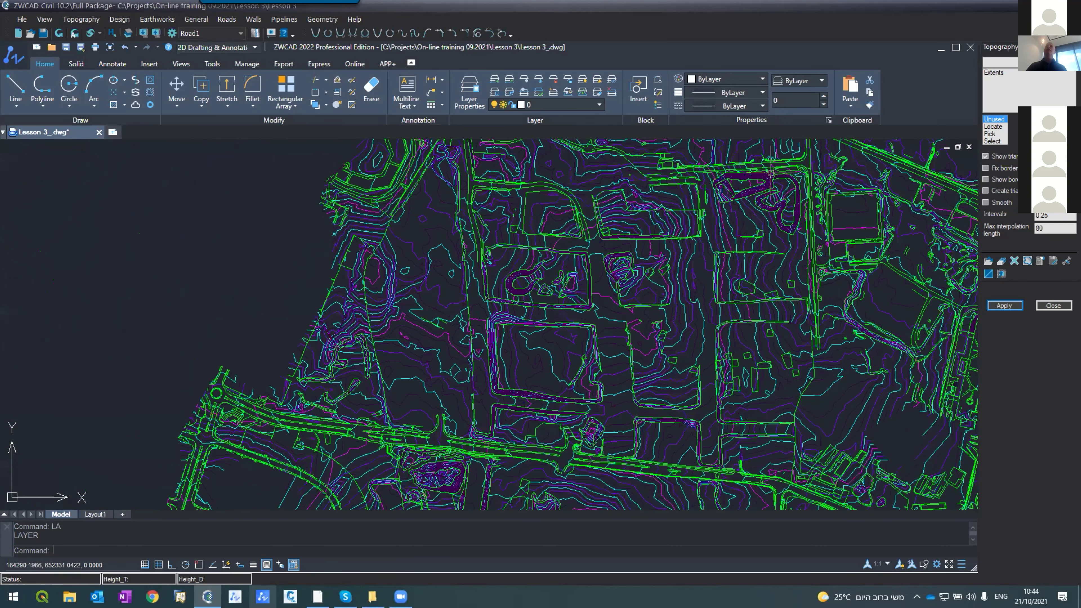
scroll(624, 208, up, 3)
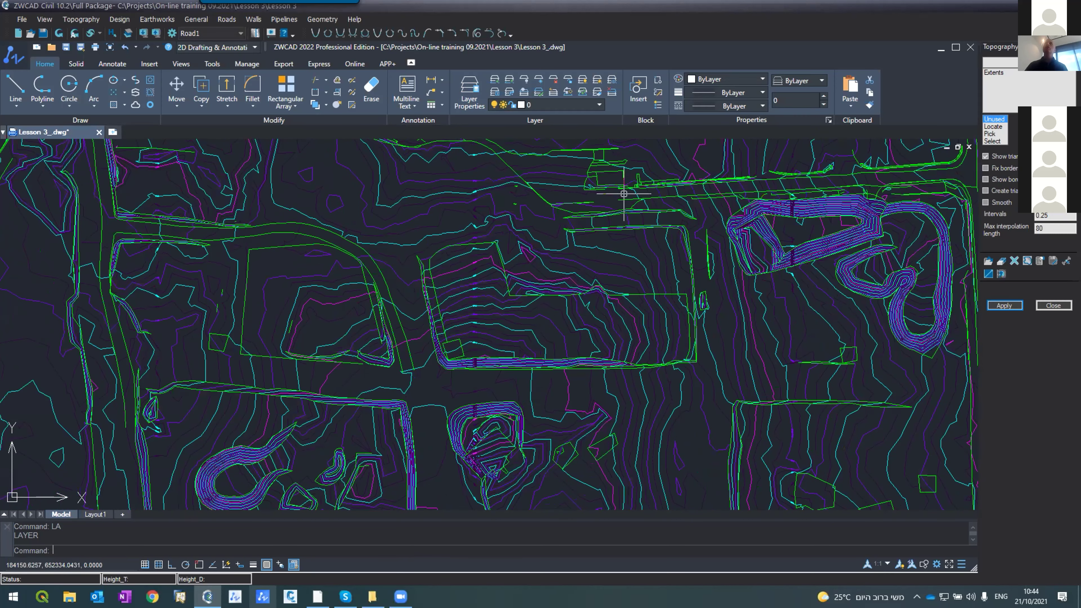
scroll(796, 151, down, 3)
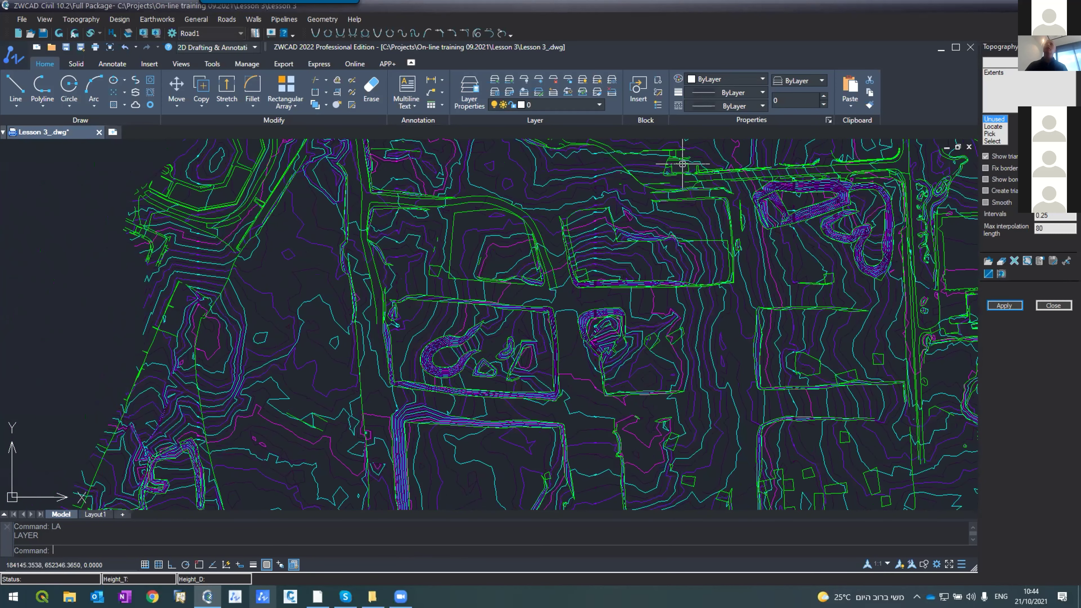
scroll(561, 316, down, 6)
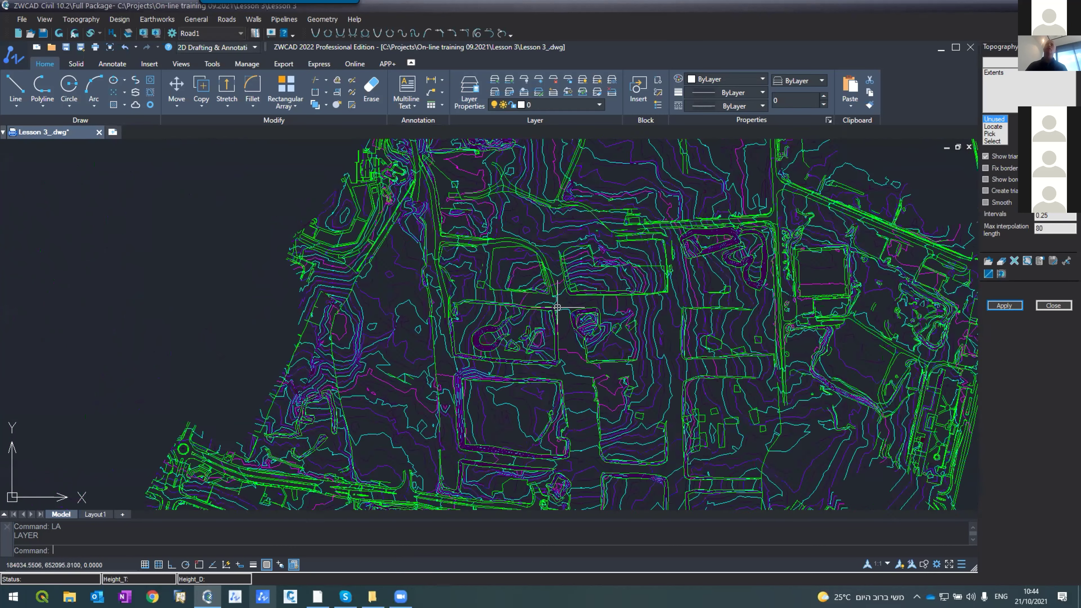
scroll(571, 342, up, 5)
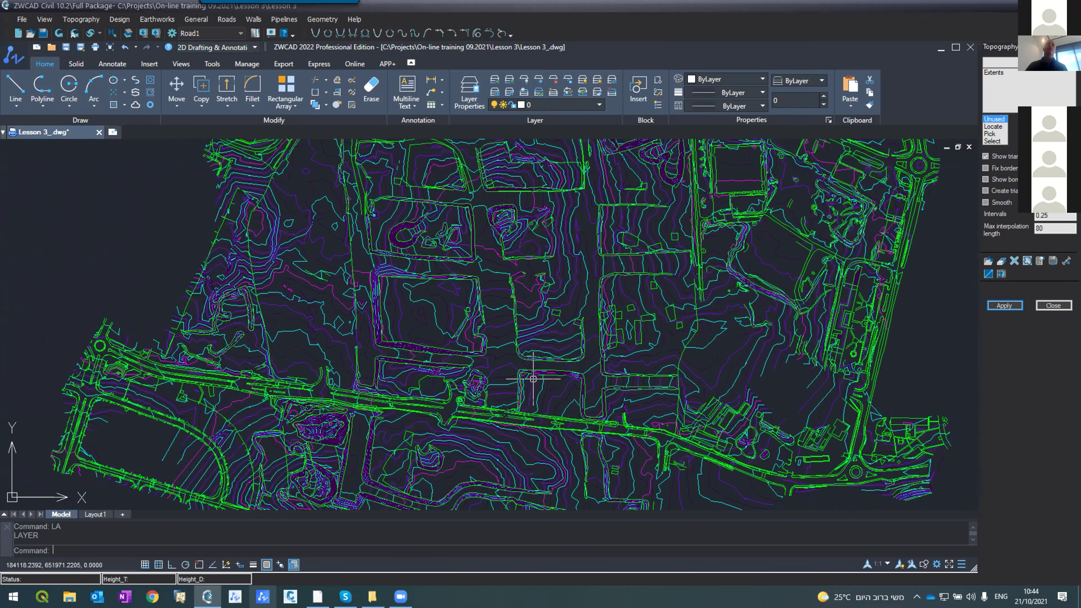
scroll(385, 390, down, 2)
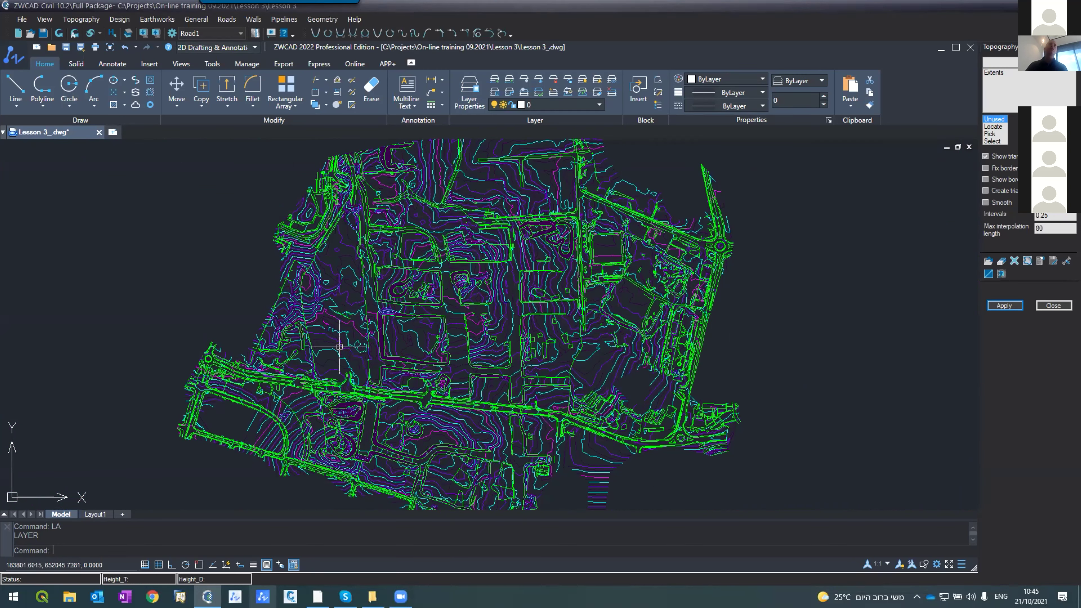
scroll(357, 224, up, 3)
scroll(358, 225, down, 3)
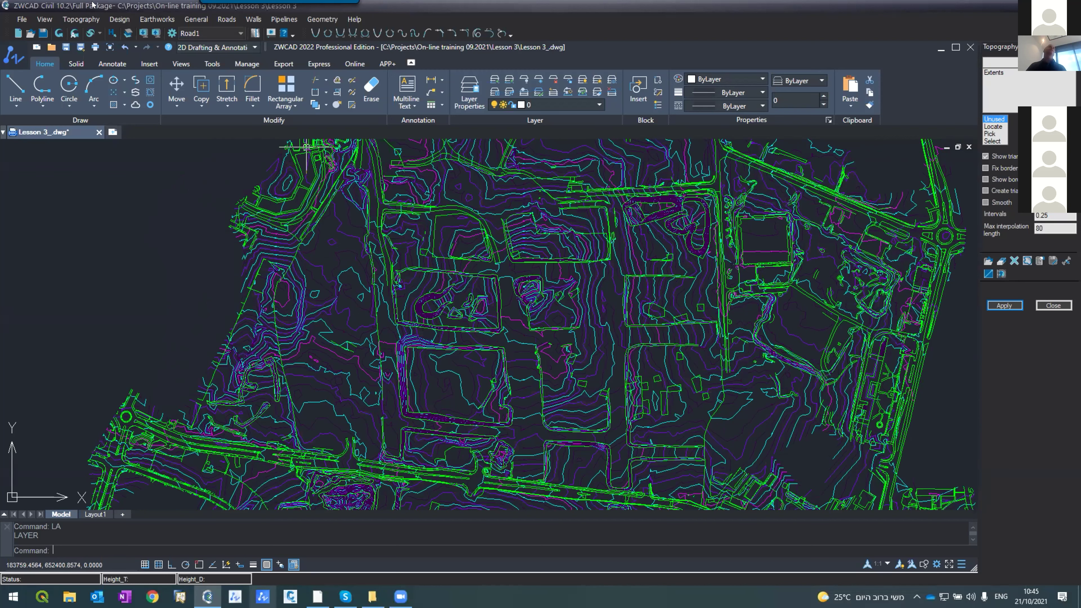
- Create a new layer named CL and make it the current layer
text(LA)
key(Return)
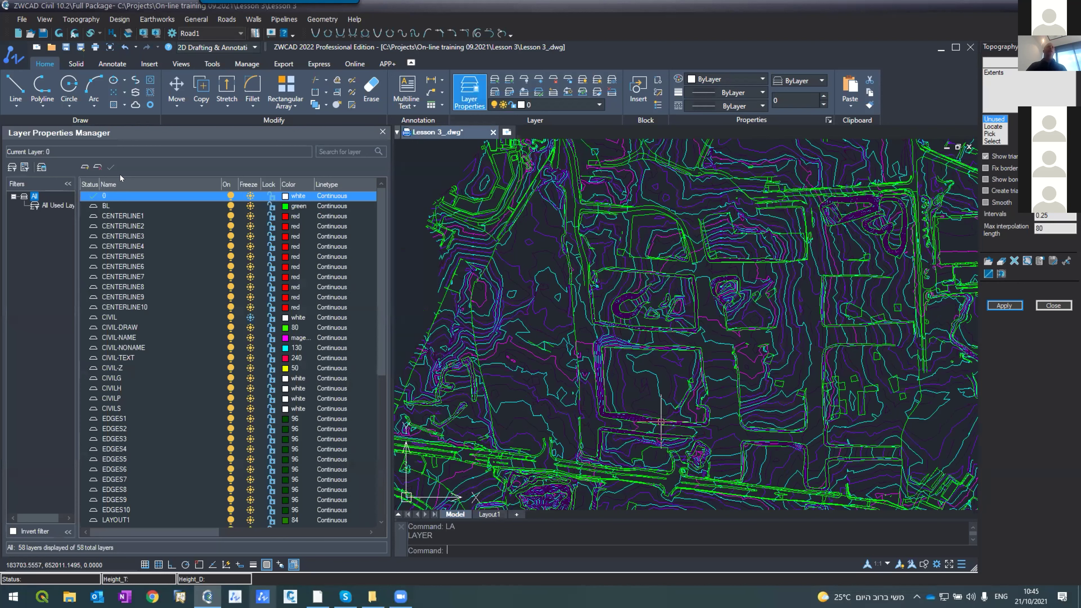
key(alt+n)
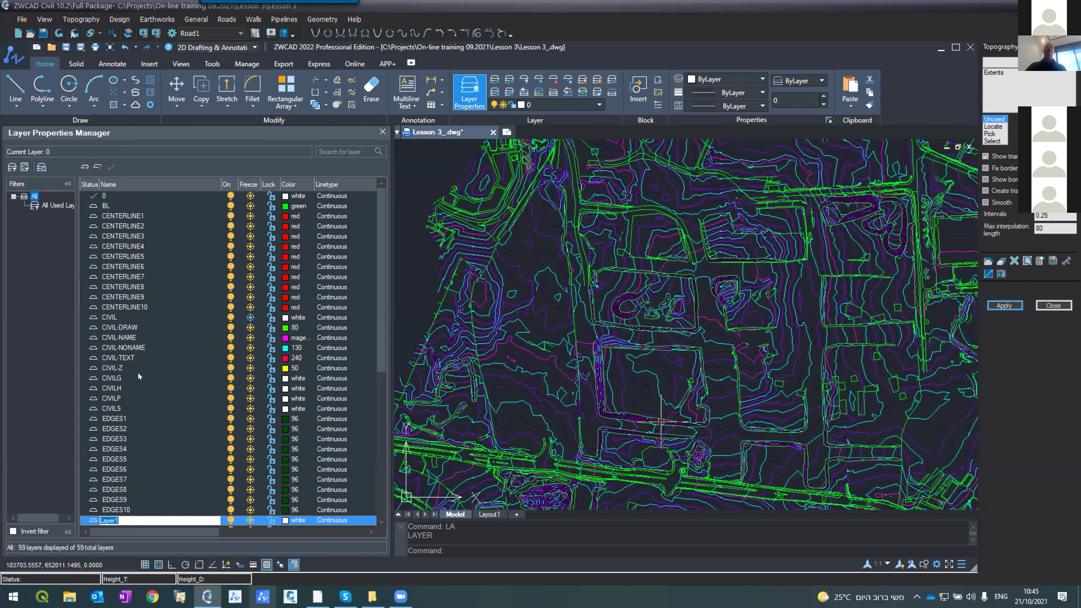
text(CL)
key(Return)
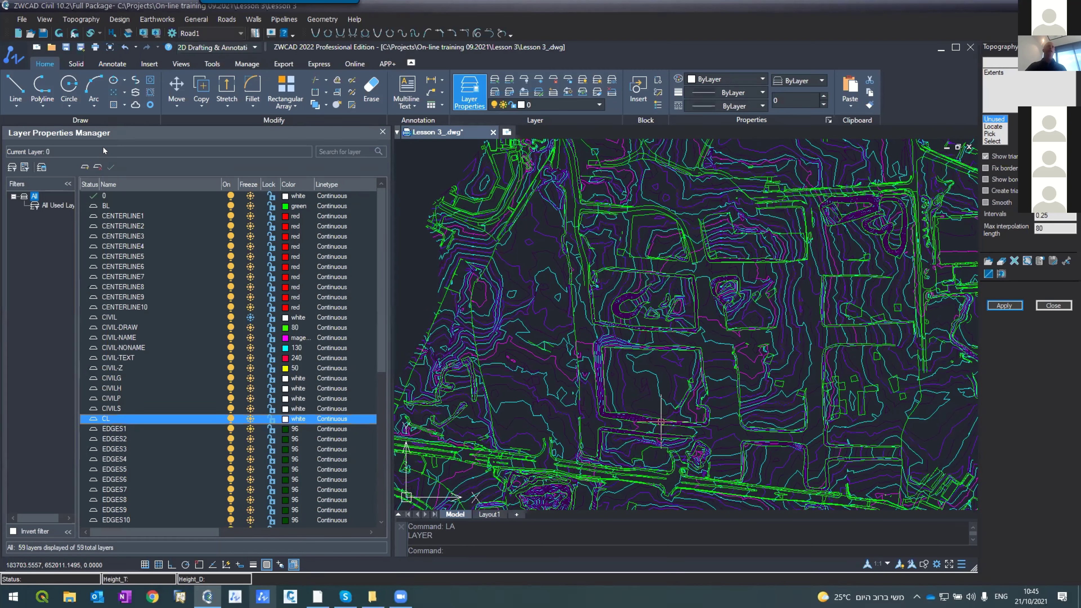
click(111, 167)
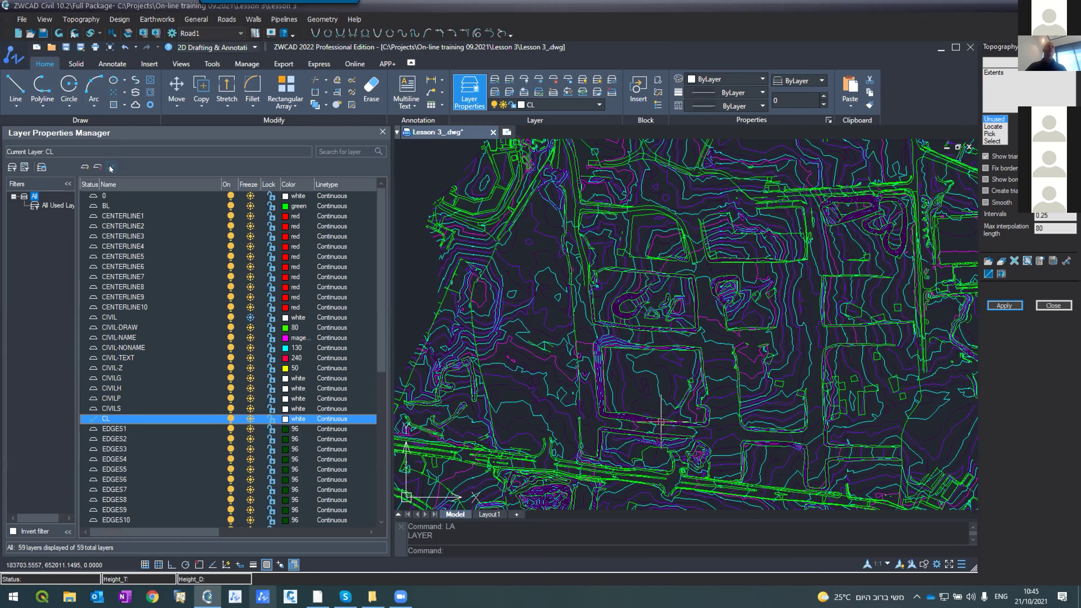
- Set the CL layer's color to red and close the layer properties to return to the drawing
click(285, 419)
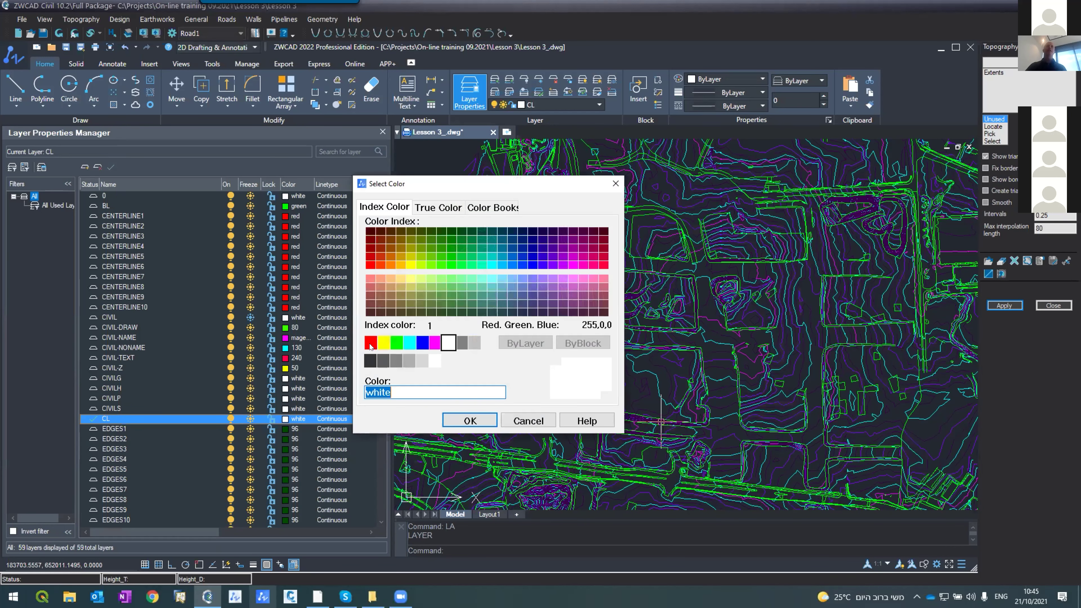
click(370, 342)
click(454, 420)
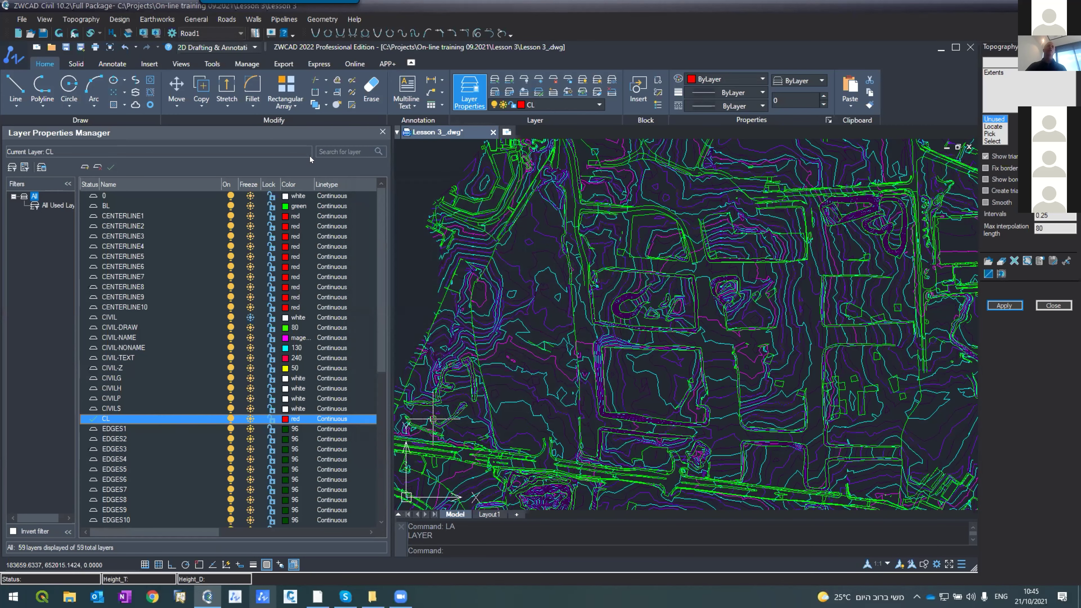
click(383, 132)
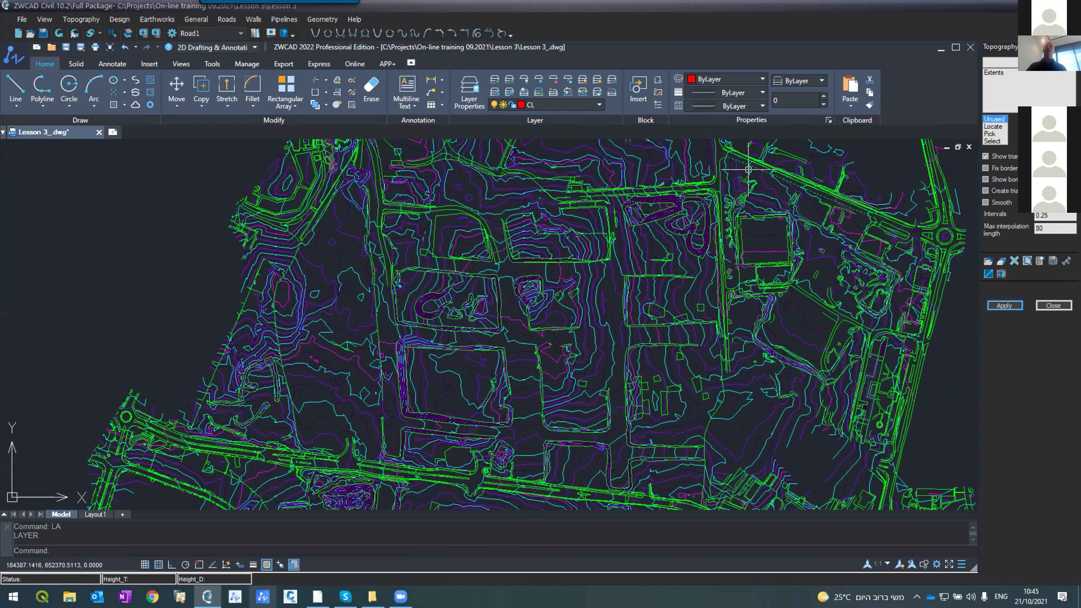
scroll(566, 251, up, 6)
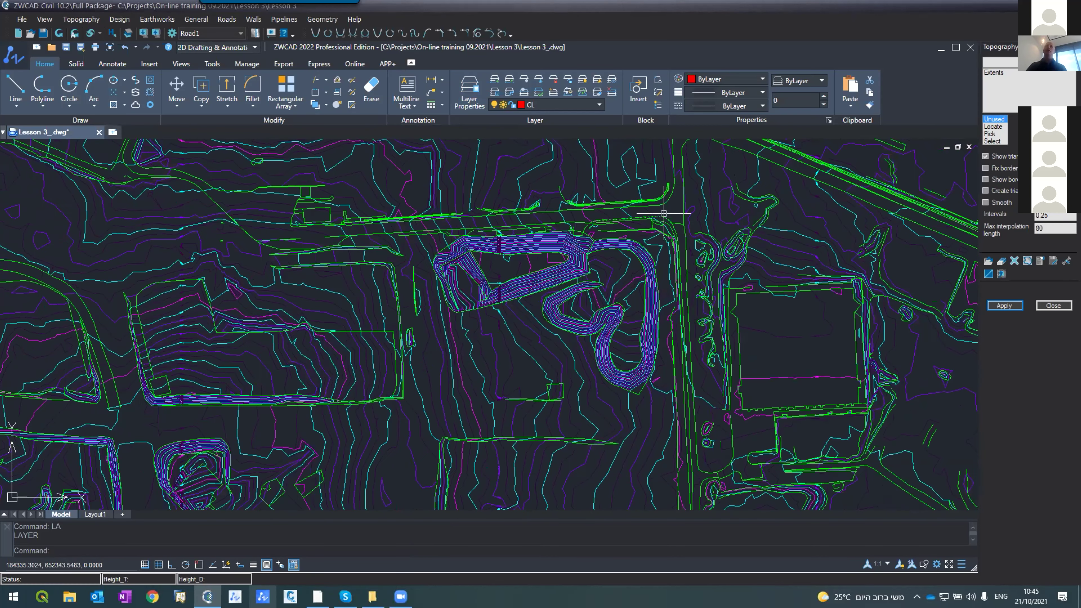
- Start a polyline at the main road's eastern junction and extend its first segment west to the junction with the western road
scroll(688, 212, up, 2)
text(pl)
key(Return)
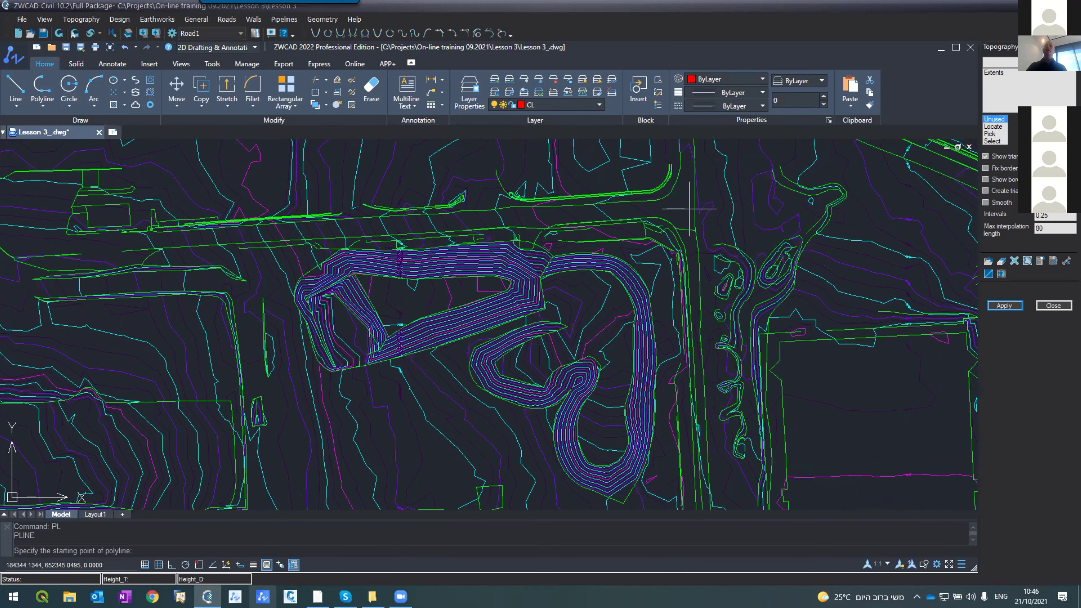
scroll(684, 205, up, 2)
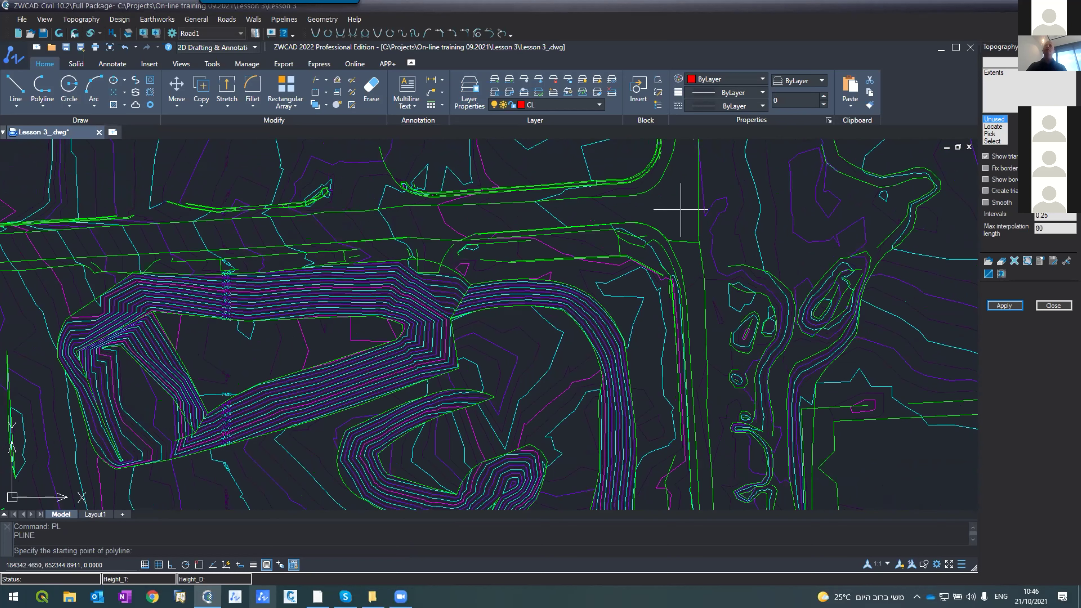
click(677, 206)
scroll(549, 195, down, 6)
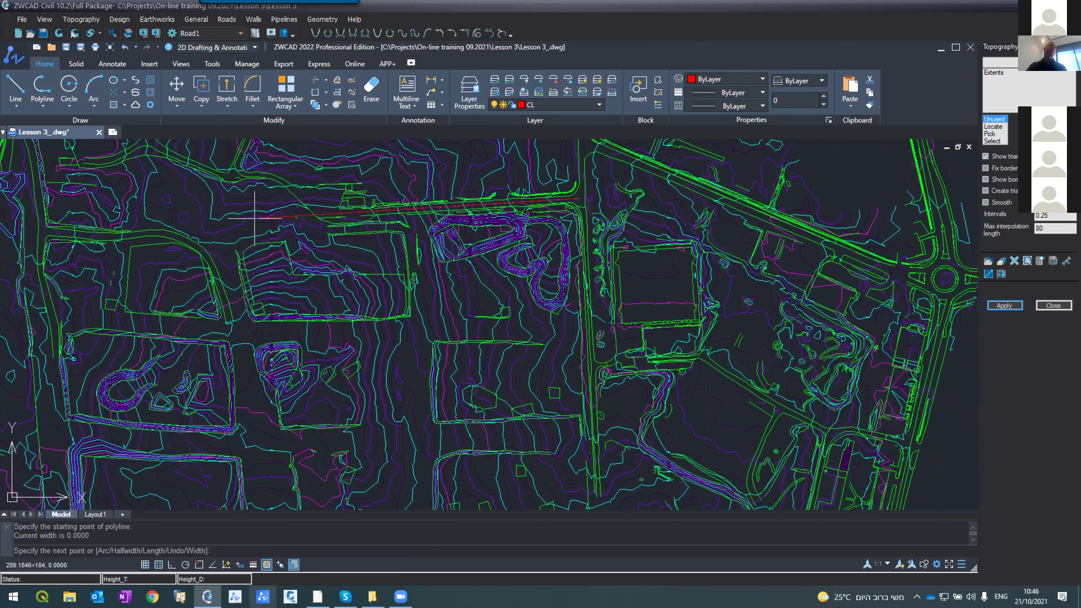
scroll(255, 215, down, 2)
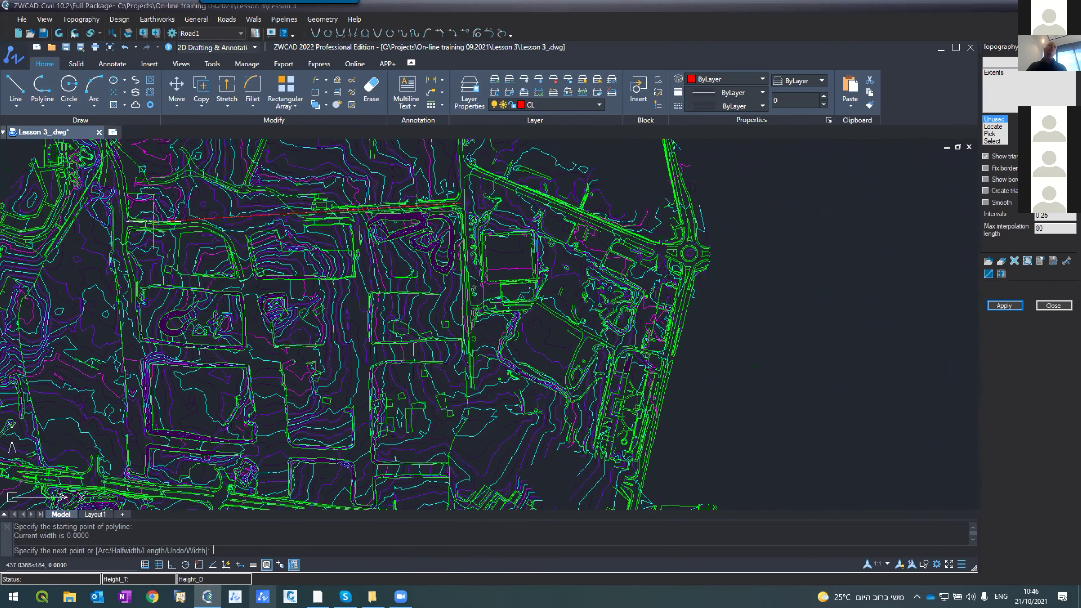
scroll(154, 218, up, 2)
scroll(154, 217, up, 2)
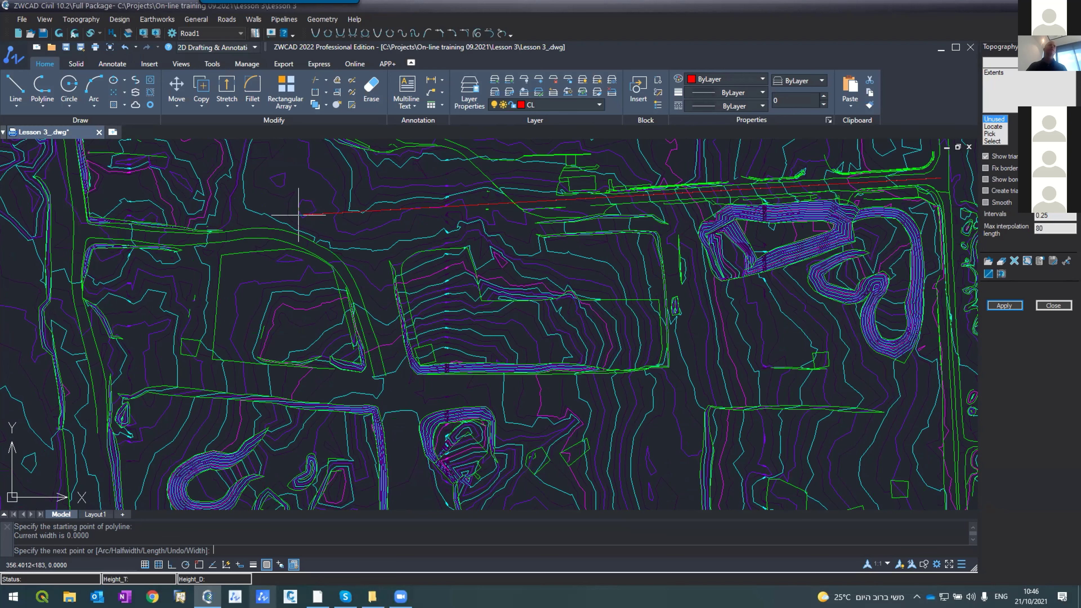
click(81, 225)
- Continue the polyline southwest across the open ground and south to the southern main road, and finish it there
scroll(79, 222, down, 5)
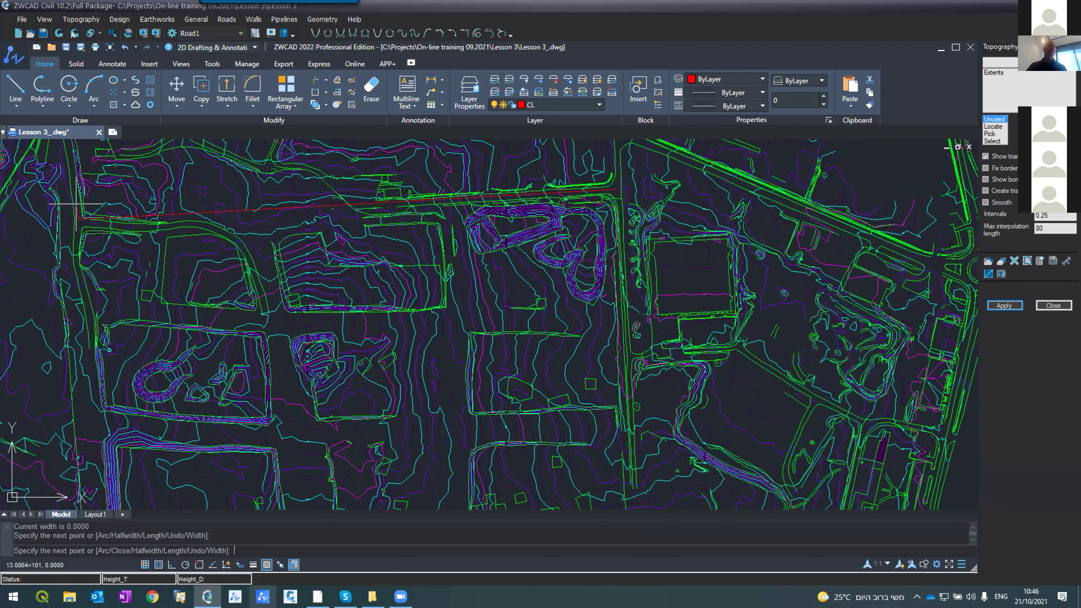
scroll(64, 407, up, 3)
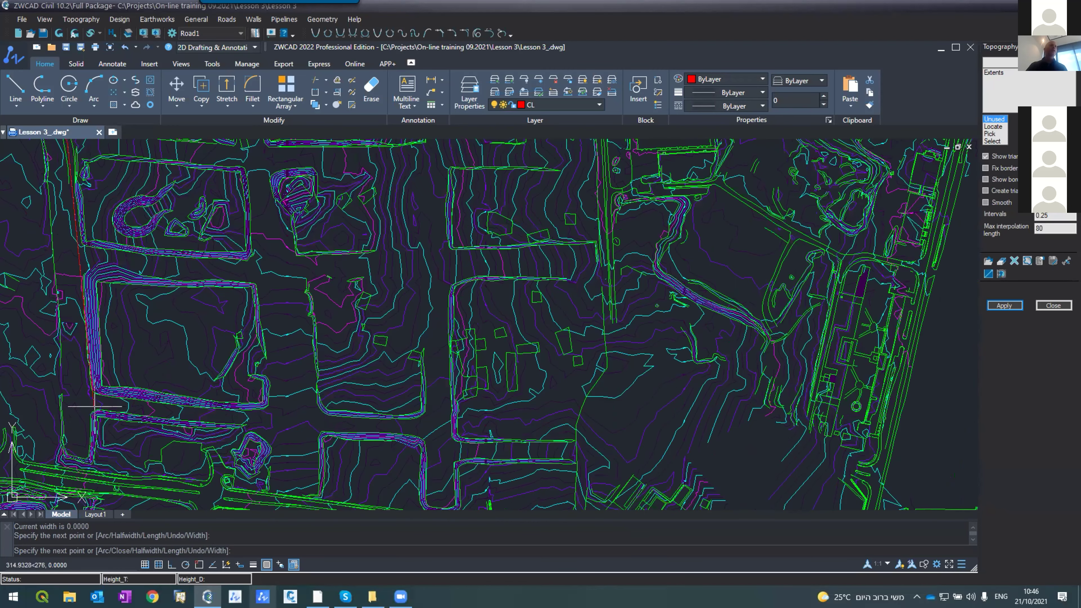
scroll(85, 401, down, 2)
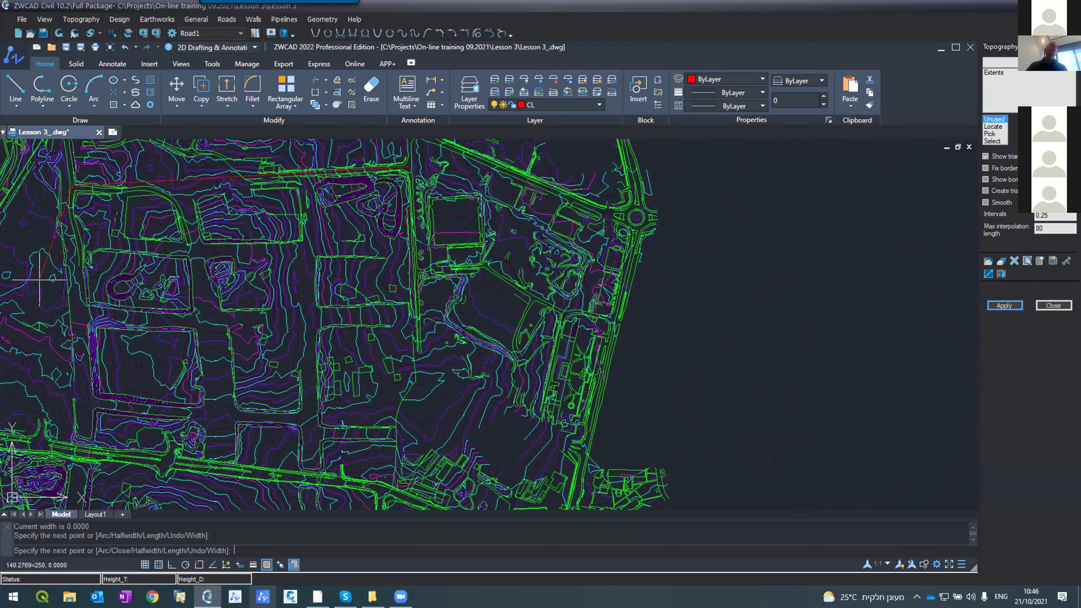
click(33, 340)
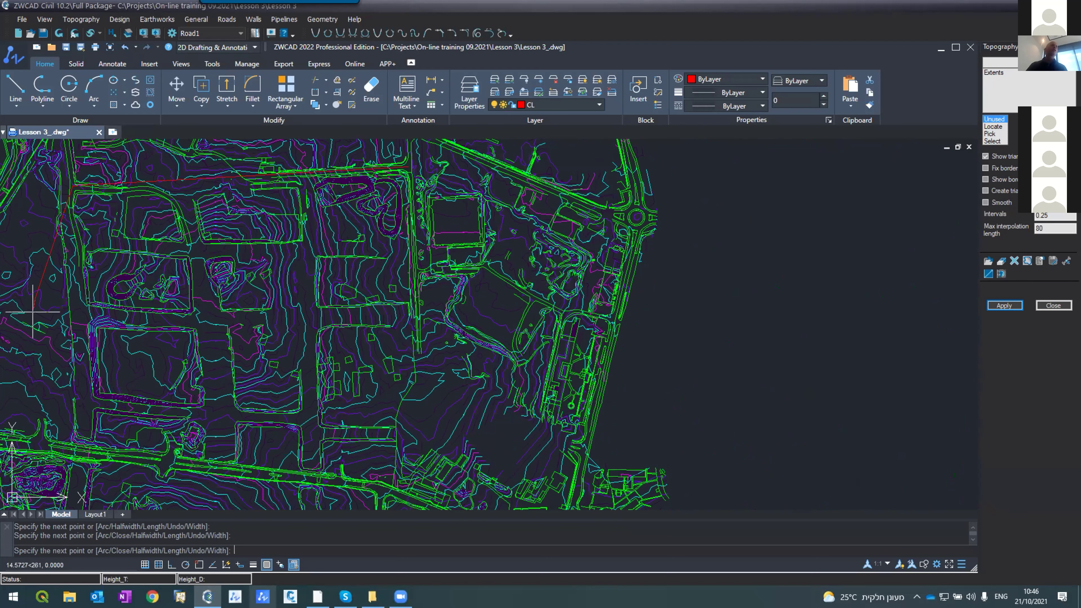
click(42, 443)
key(Return)
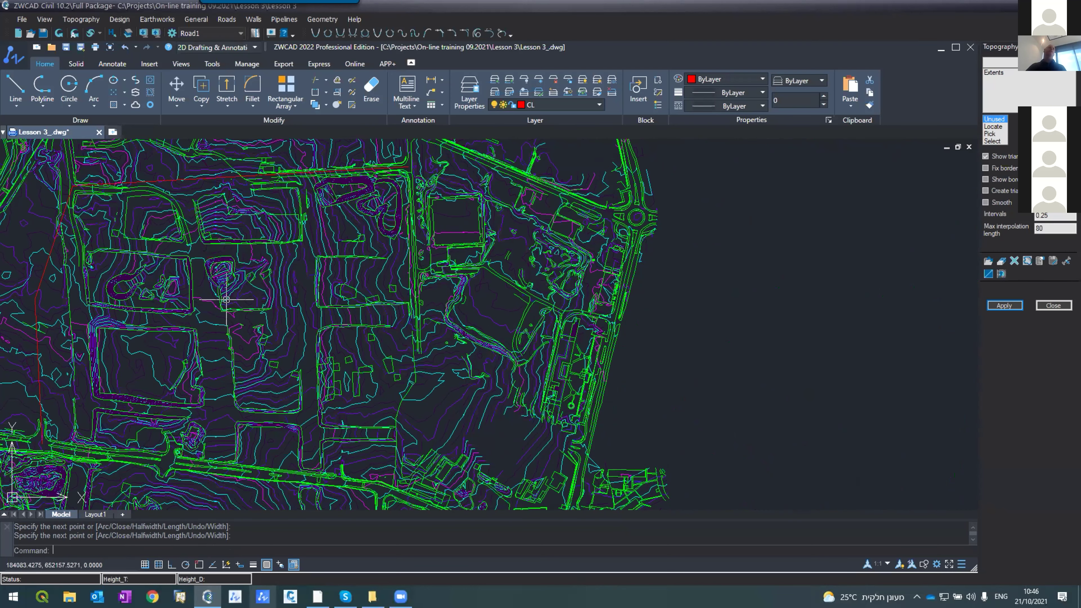
- Inspect the red centerline's course and select the polyline to check its vertices
scroll(231, 321, down, 2)
scroll(122, 319, up, 4)
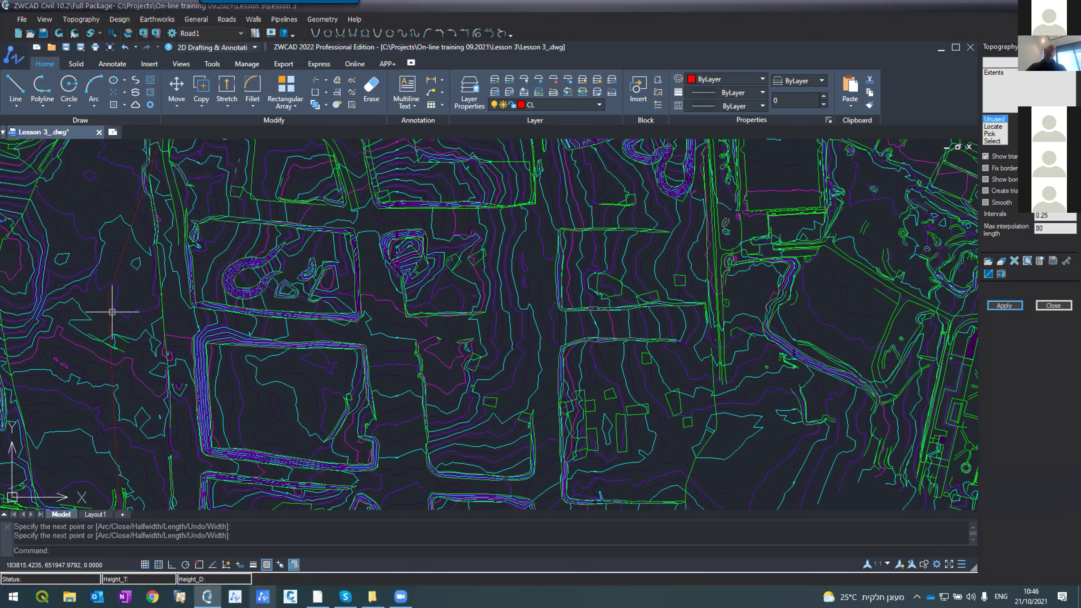
scroll(264, 368, down, 4)
scroll(179, 303, up, 2)
key(Return)
click(179, 303)
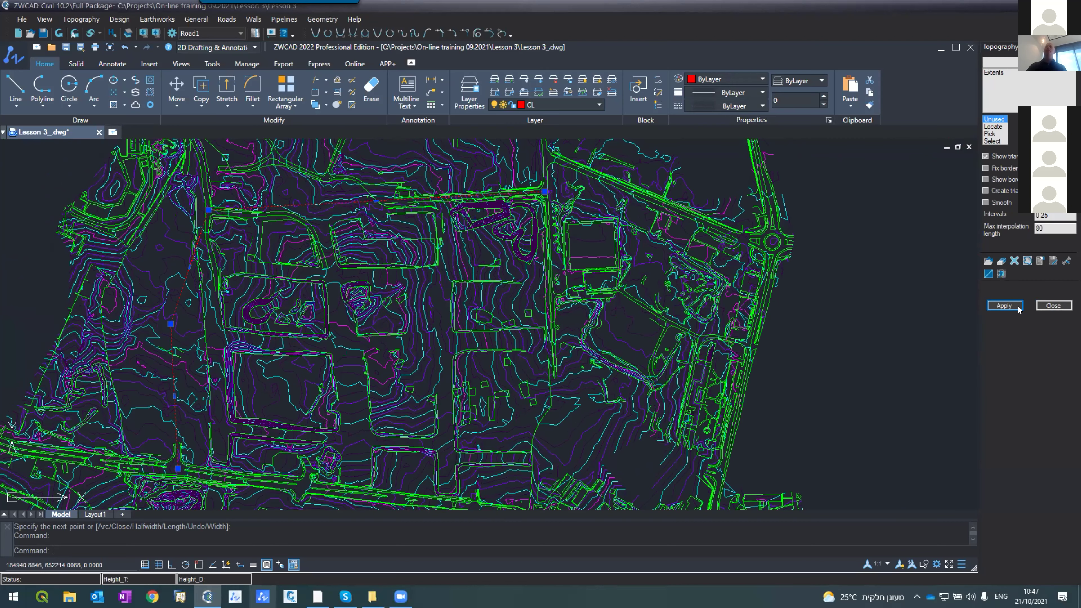
- Close the topography contour settings and open the horizontal alignment of Road1
click(1053, 305)
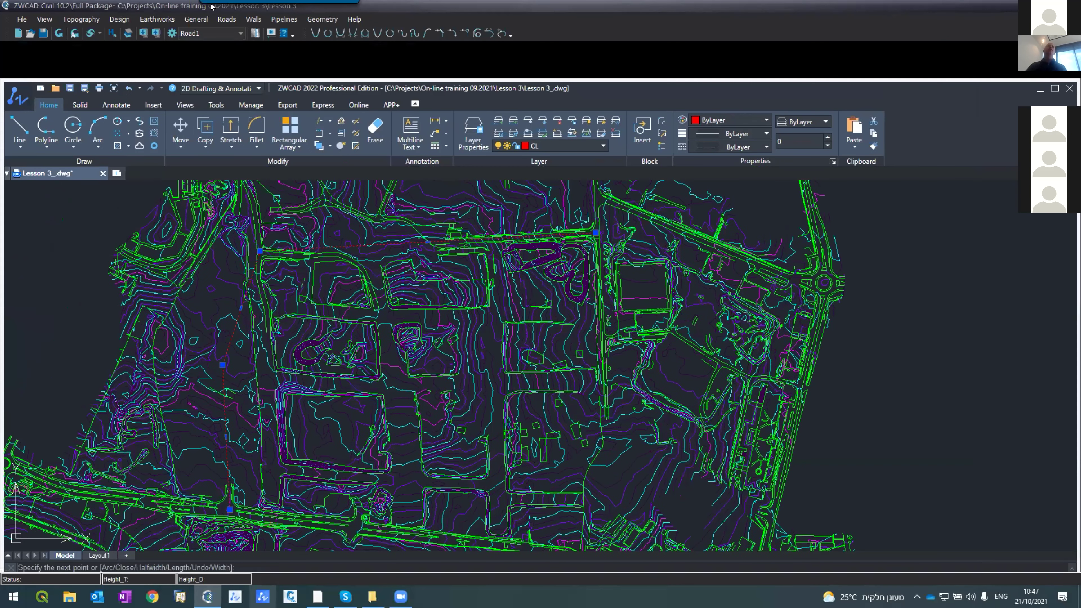
click(219, 21)
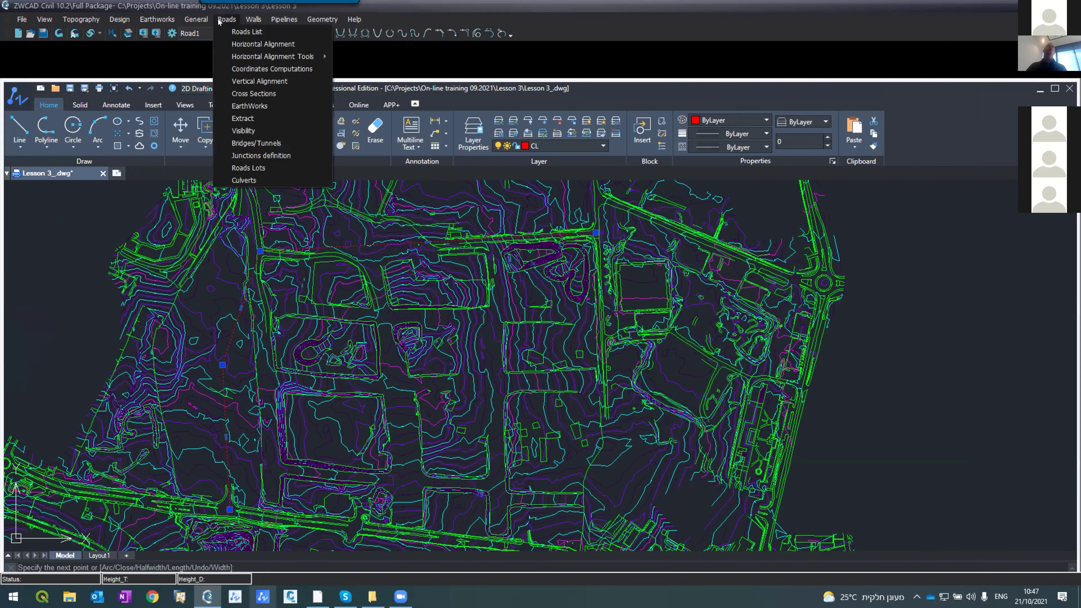
click(238, 44)
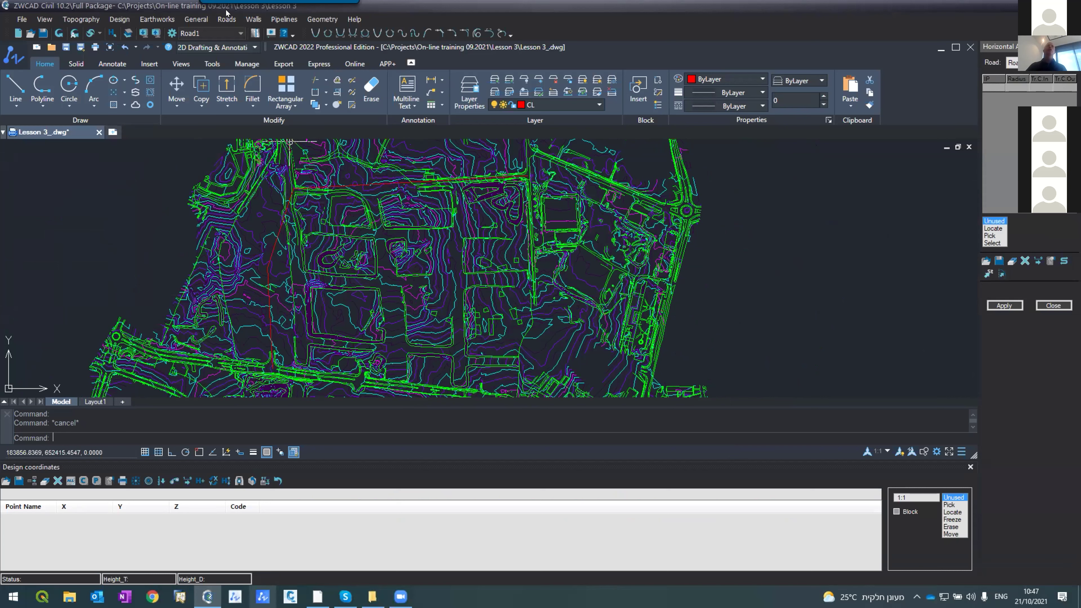
click(221, 18)
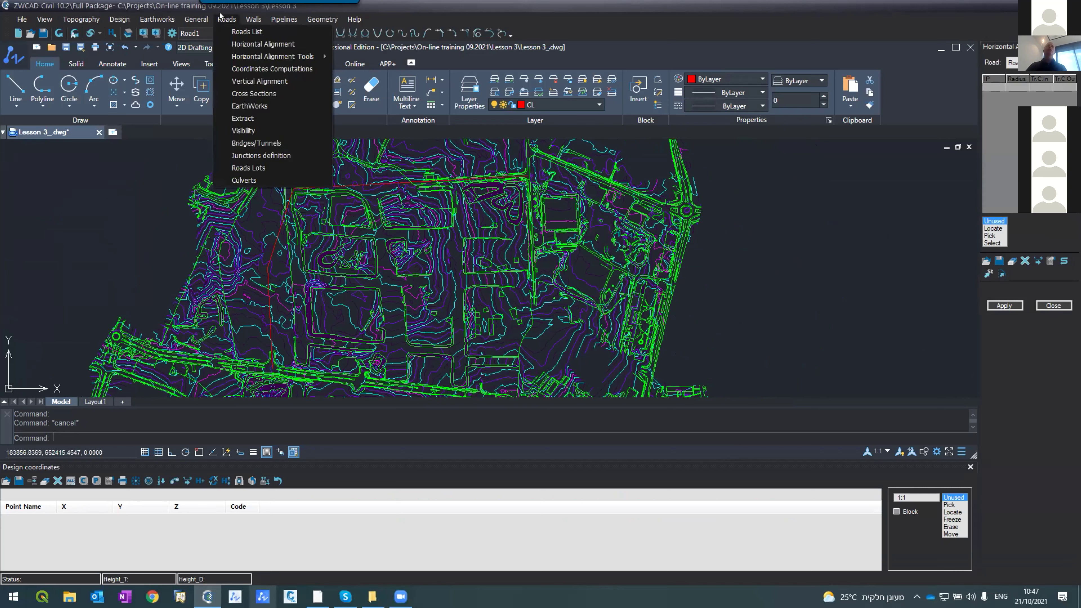
click(237, 44)
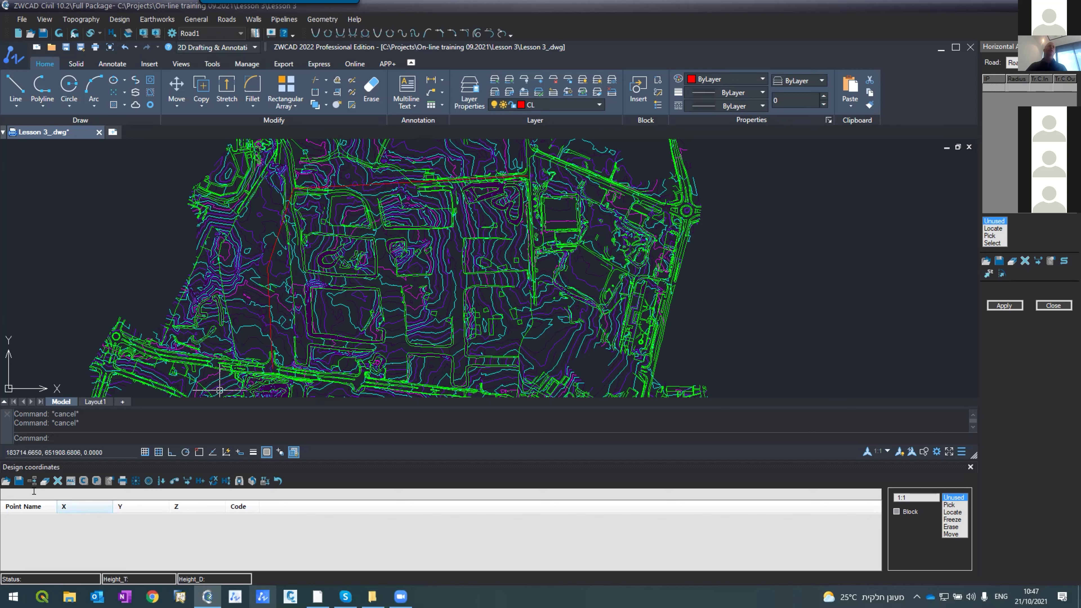
- View the topography coordinates list, and switch back to the design coordinates list
click(68, 20)
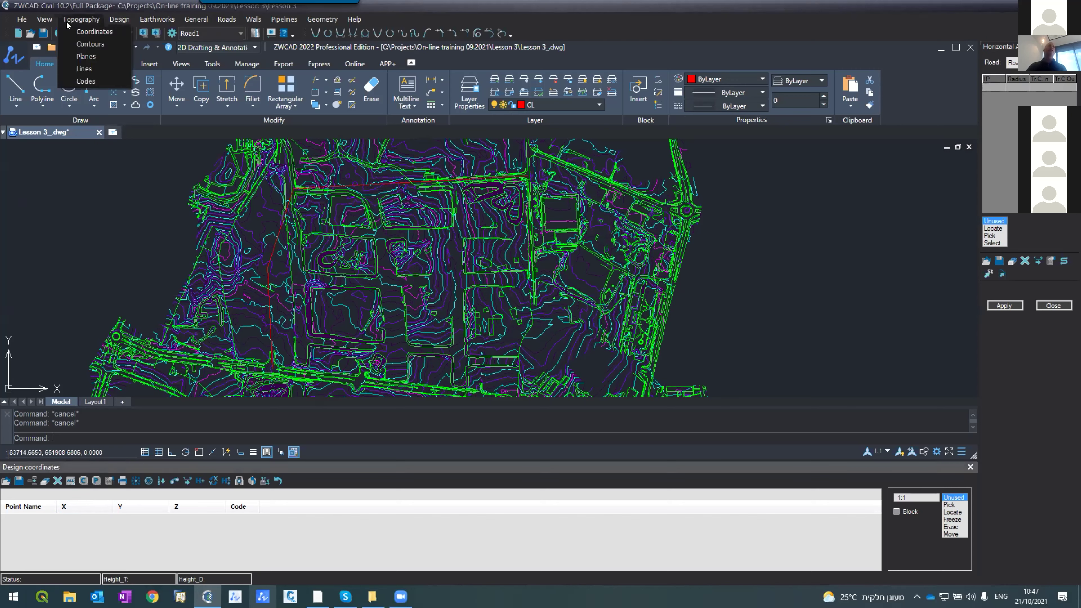
click(94, 31)
click(111, 21)
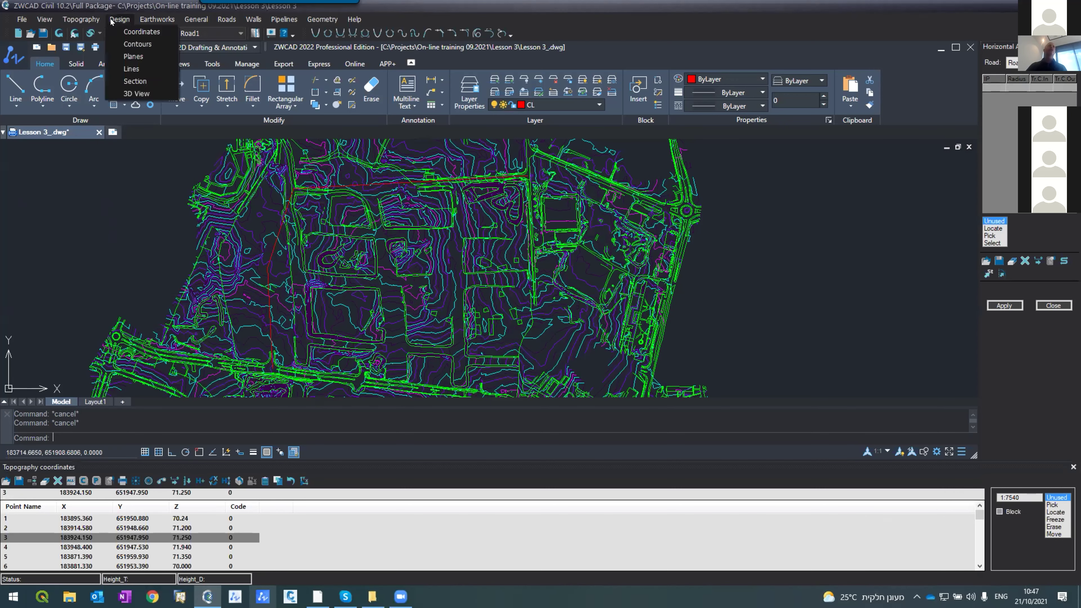
click(136, 32)
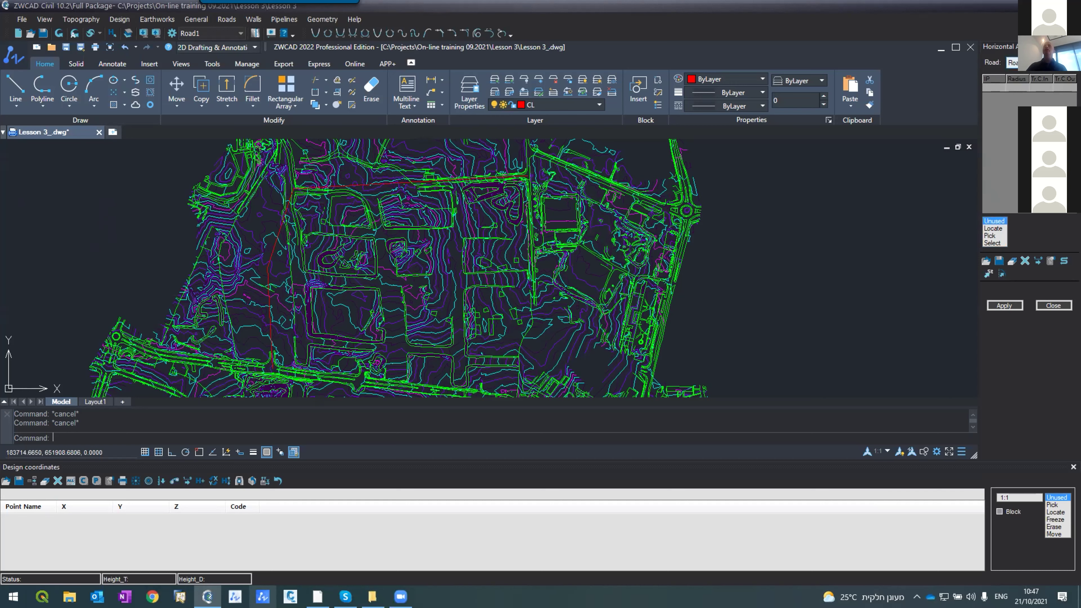
- Define Road1's horizontal alignment by selecting the red centerline as its source with the Polyline option
click(993, 241)
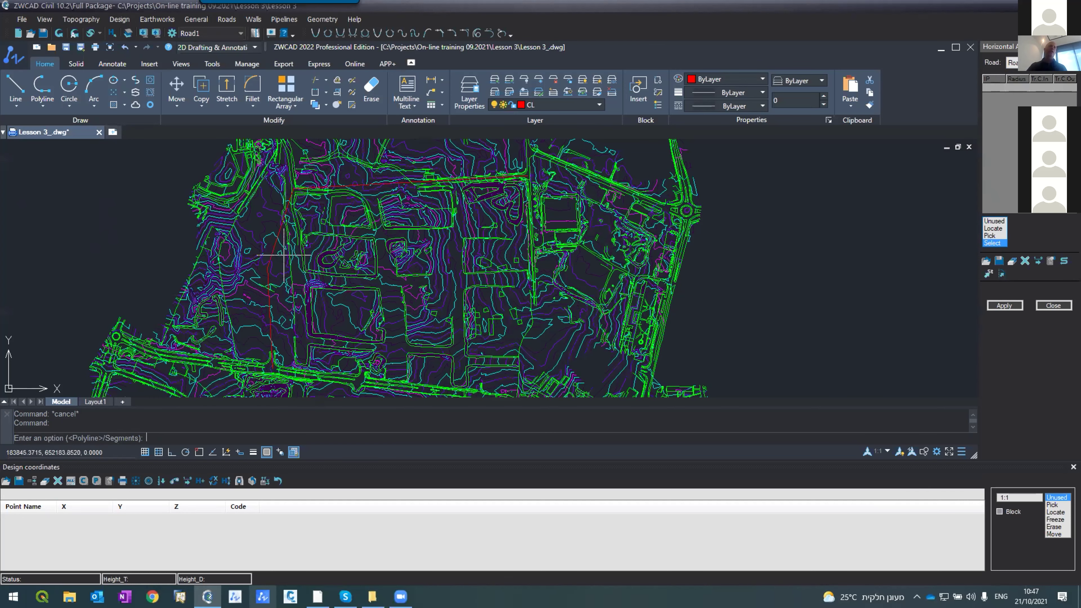
key(Return)
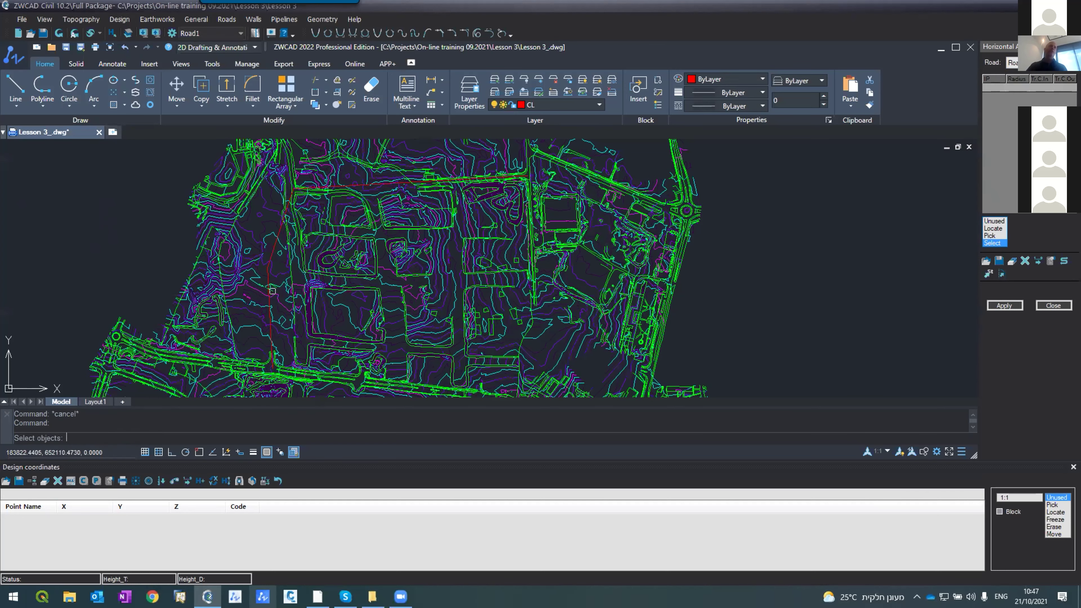
scroll(254, 199, up, 5)
scroll(254, 200, up, 2)
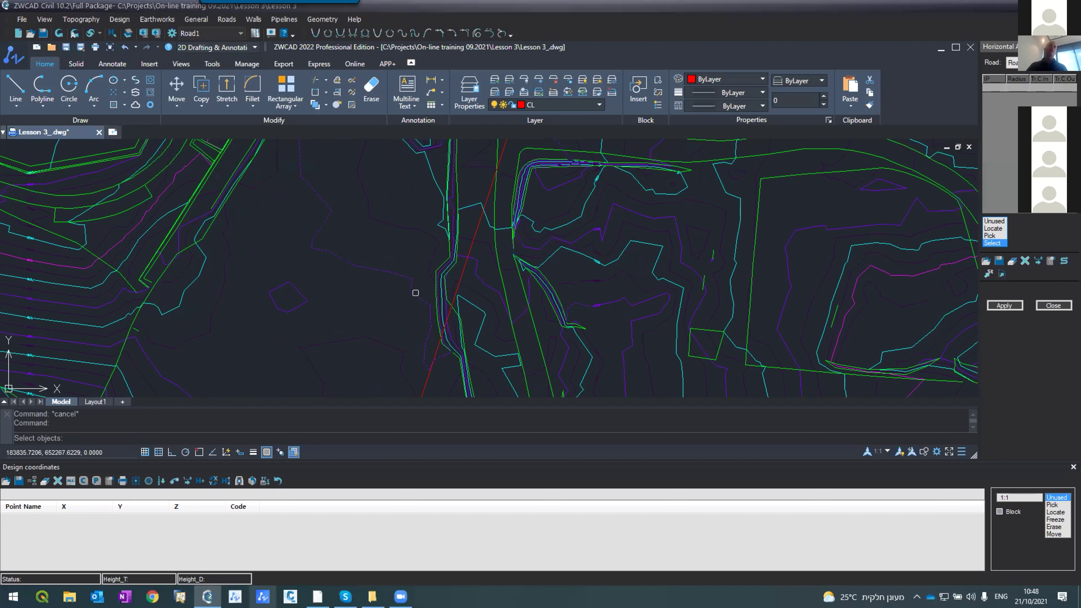
click(424, 390)
key(Return)
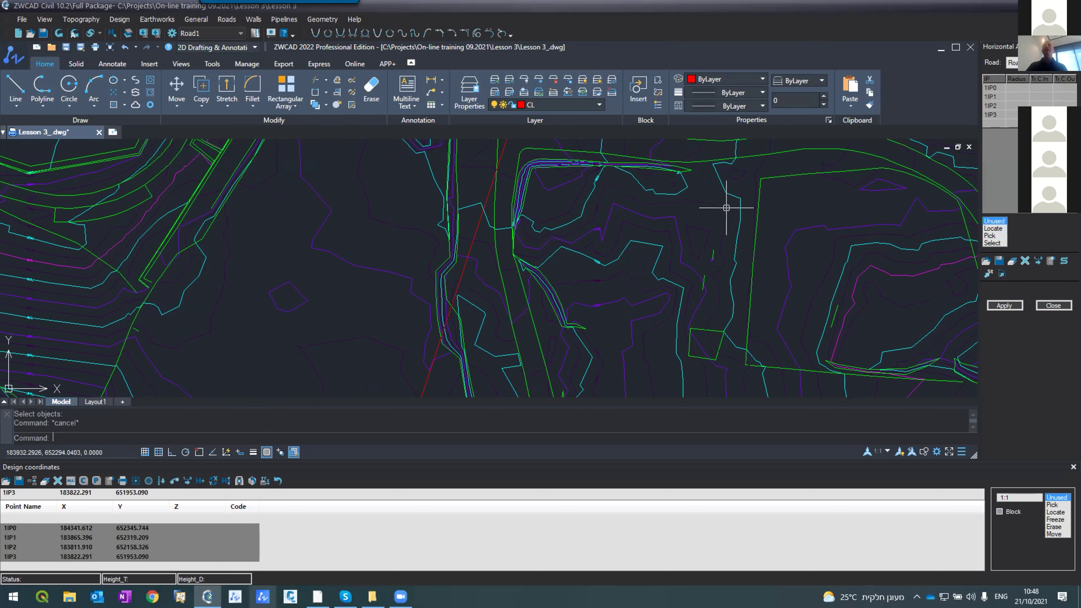
- Check the centerline's route on the map against the alignment's IP points in the design coordinates
scroll(385, 312, down, 3)
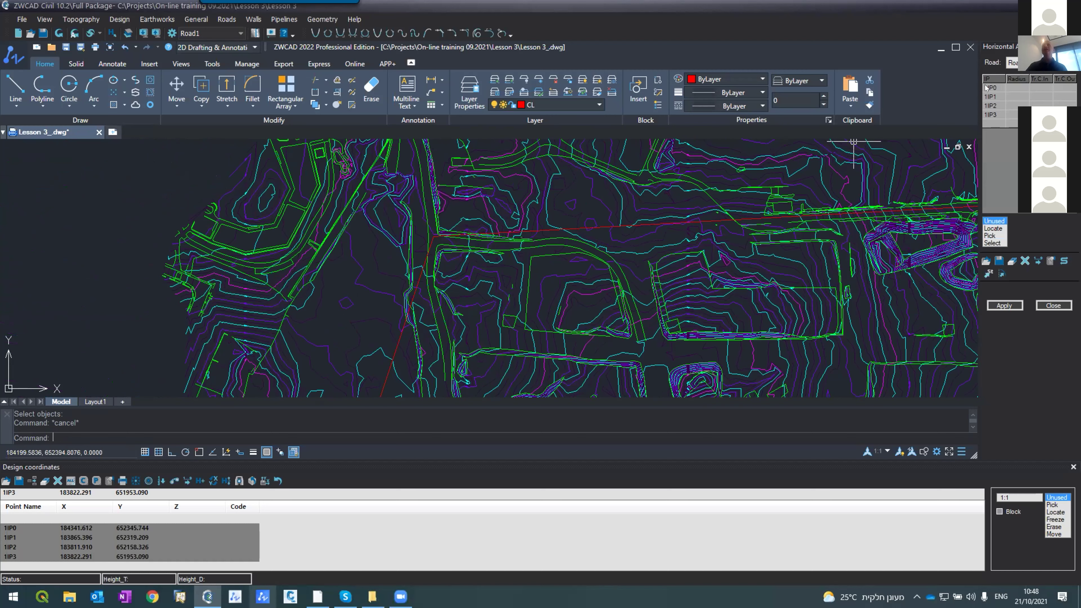
scroll(639, 236, down, 2)
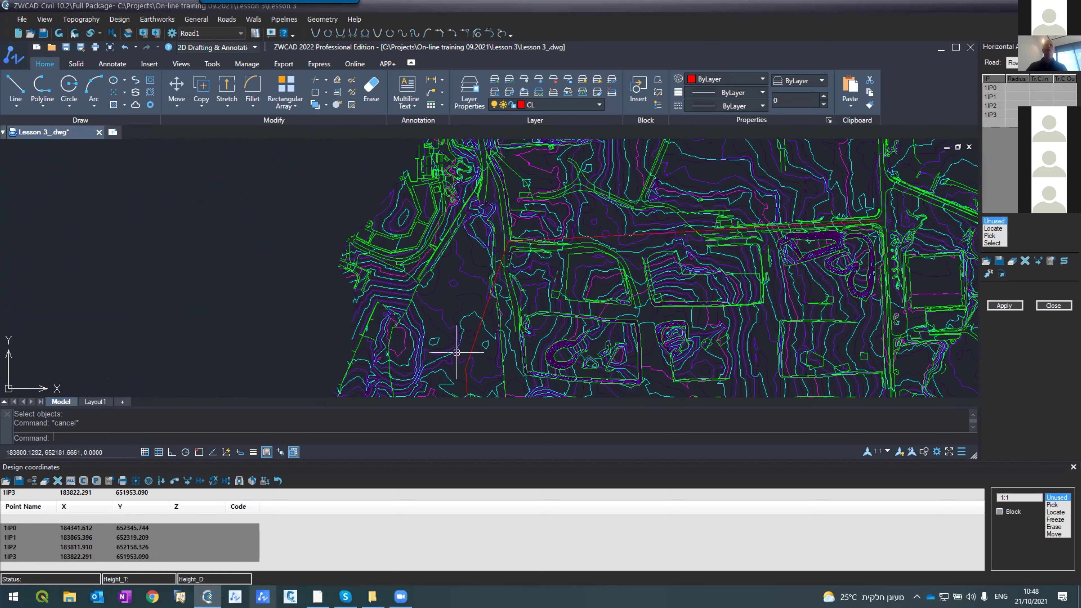
shift+middle_drag(439, 160, 480, 295)
scroll(480, 295, up, 3)
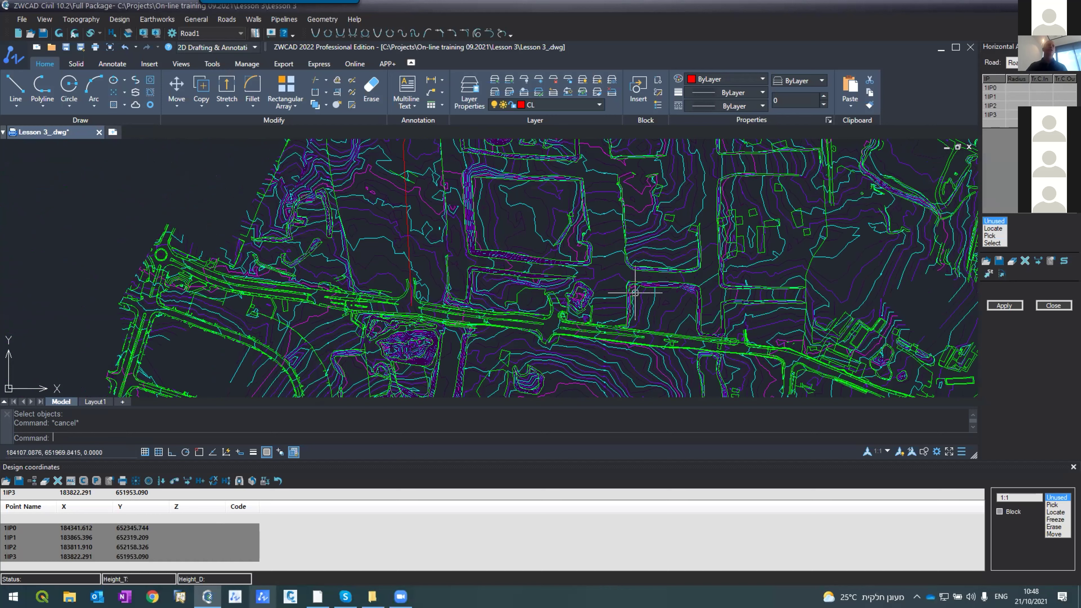
click(54, 545)
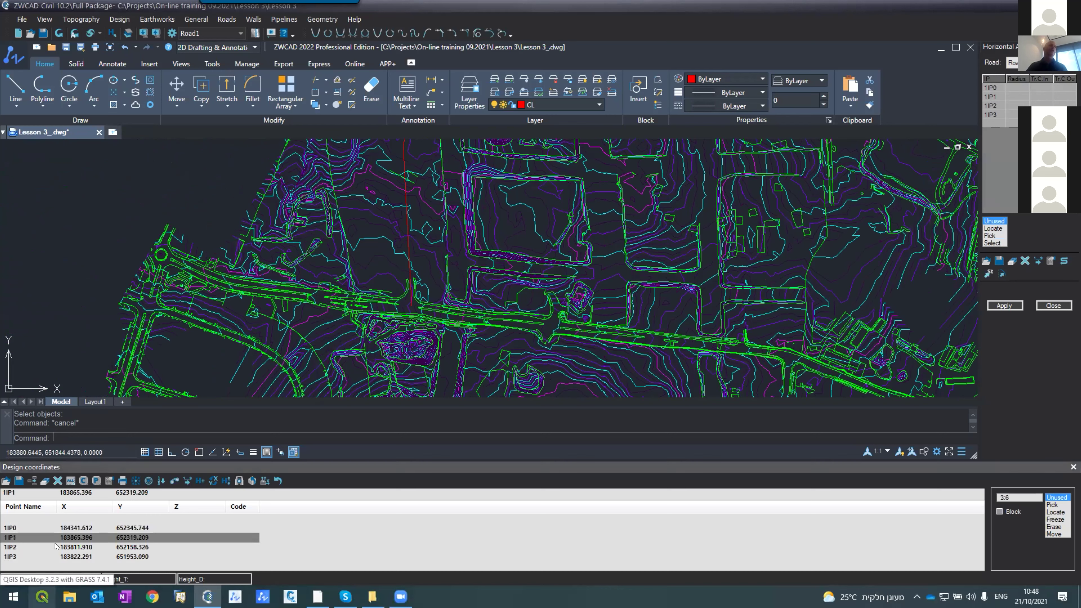
- Apply the Road1 horizontal alignment to draw its stations and IP labels along the centerline
click(1012, 305)
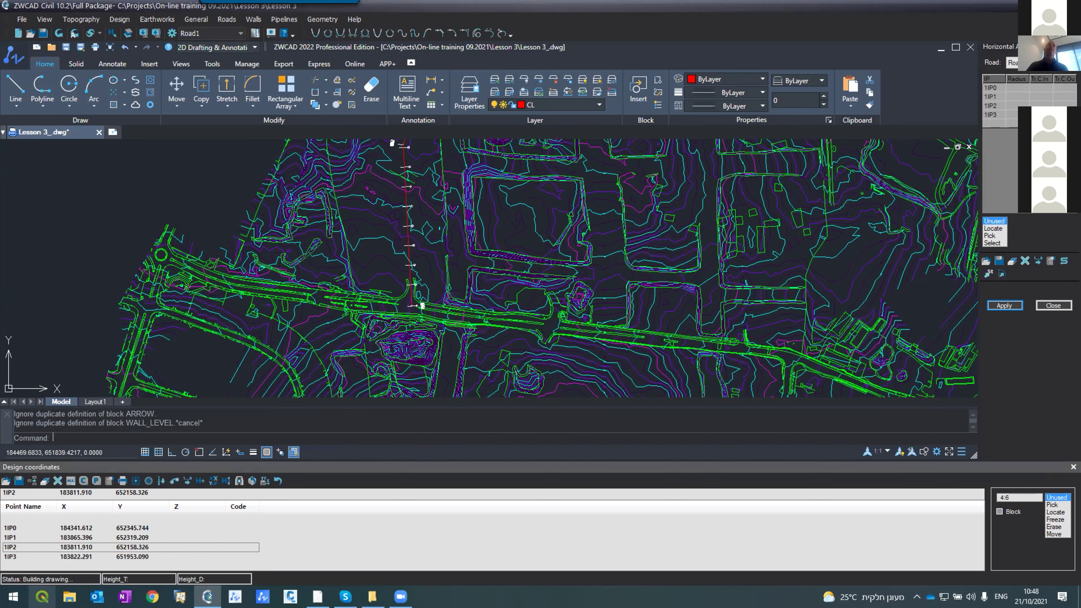
scroll(465, 238, down, 5)
scroll(464, 237, up, 2)
scroll(465, 237, up, 6)
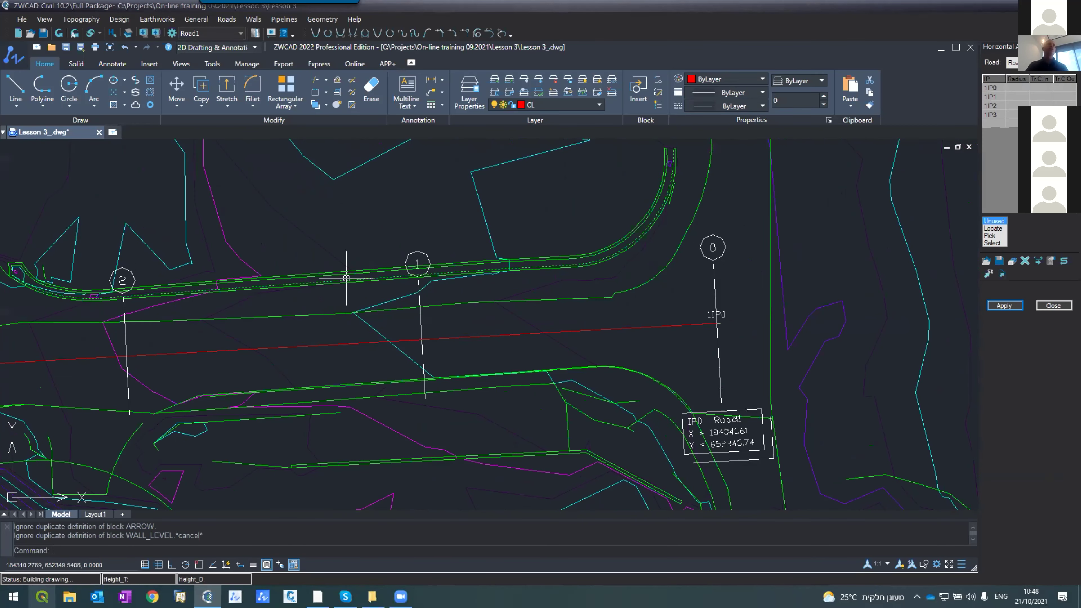
click(1004, 305)
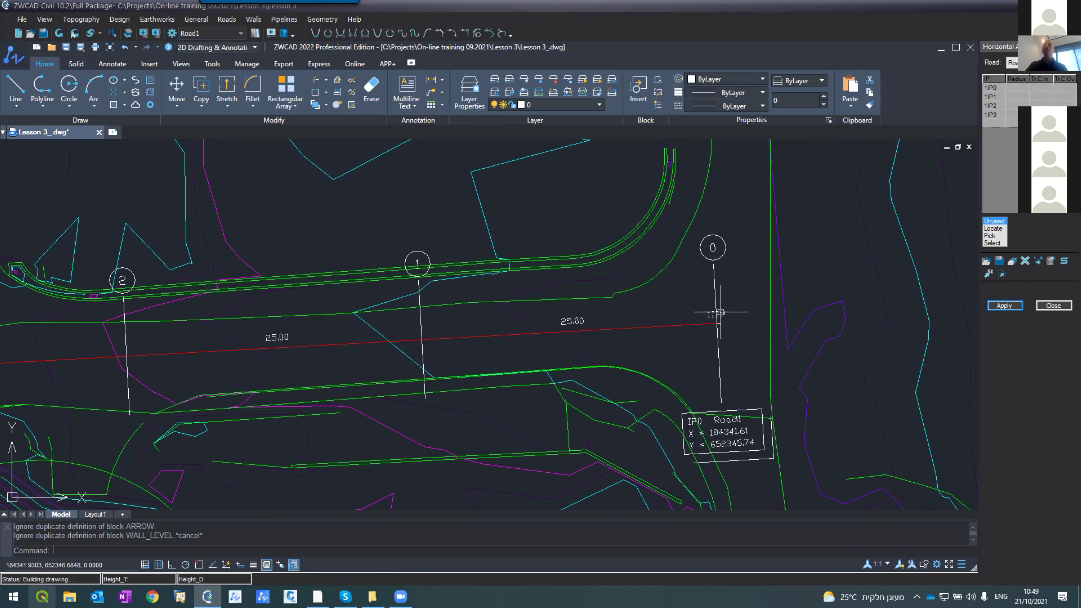
- Examine the station markers, interval lengths and IP1 label along the Road1 alignment as far as the western bend
scroll(726, 272, down, 2)
scroll(726, 273, down, 10)
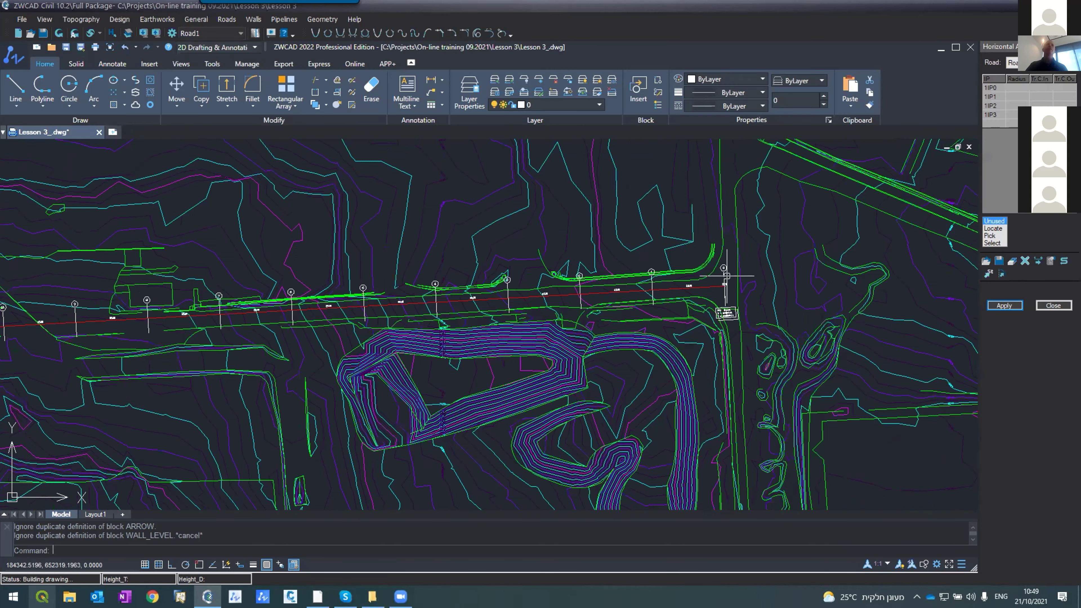
scroll(179, 298, up, 6)
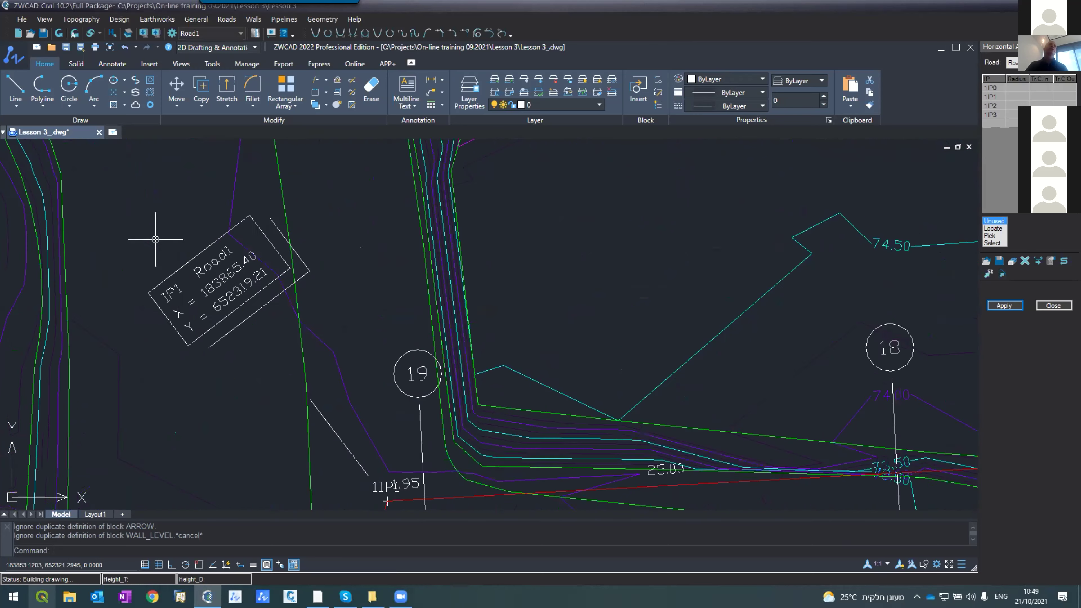
scroll(187, 270, down, 6)
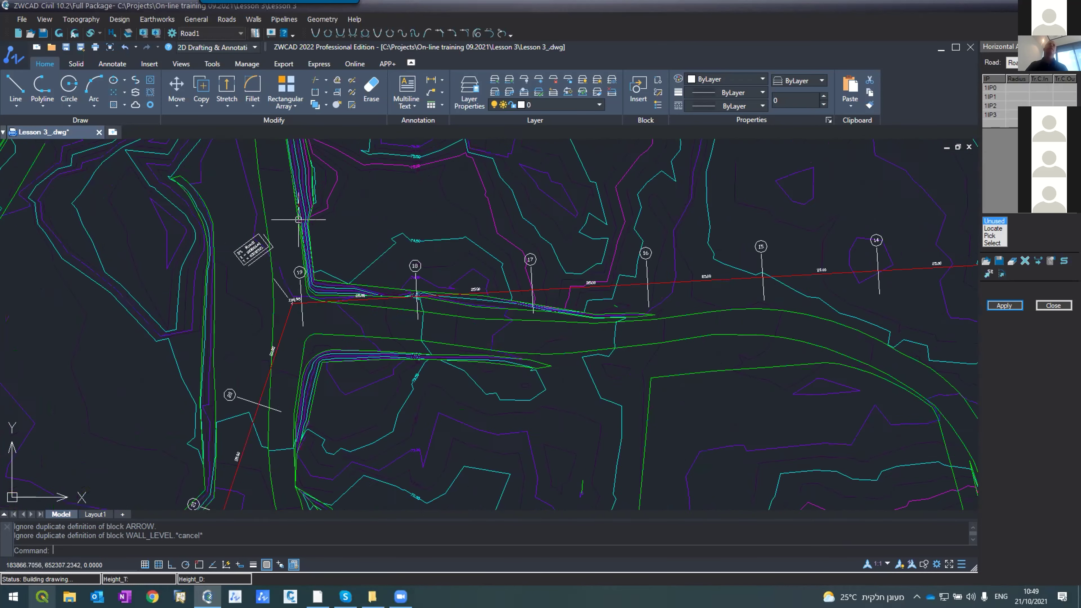
scroll(256, 279, down, 5)
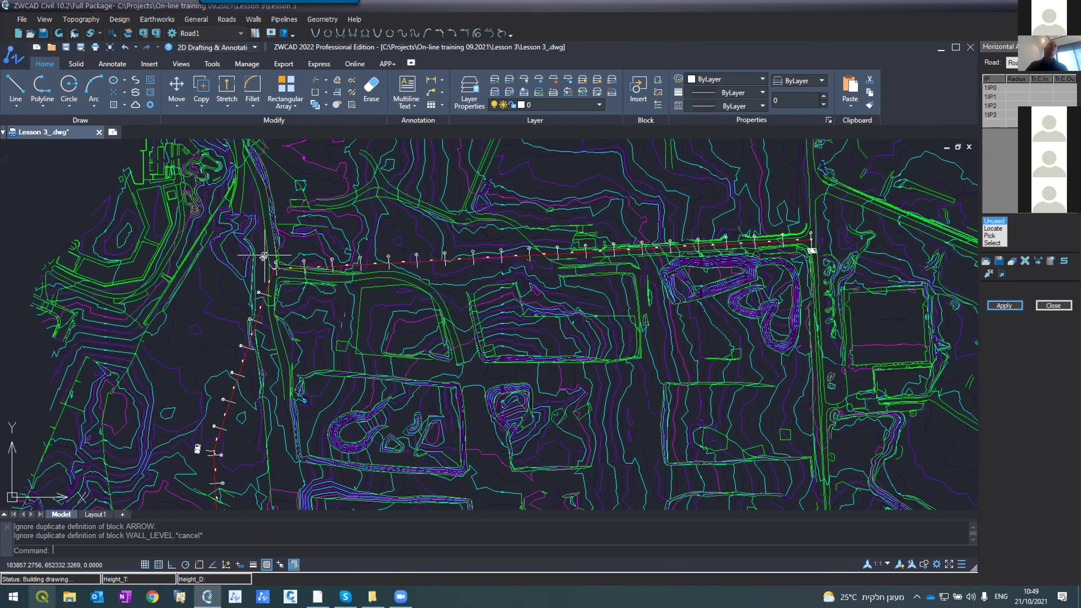
- Examine the IP2 and IP3 coordinate labels and nearby stations on the southern leg of the Road1 alignment
scroll(180, 460, up, 3)
scroll(180, 460, up, 4)
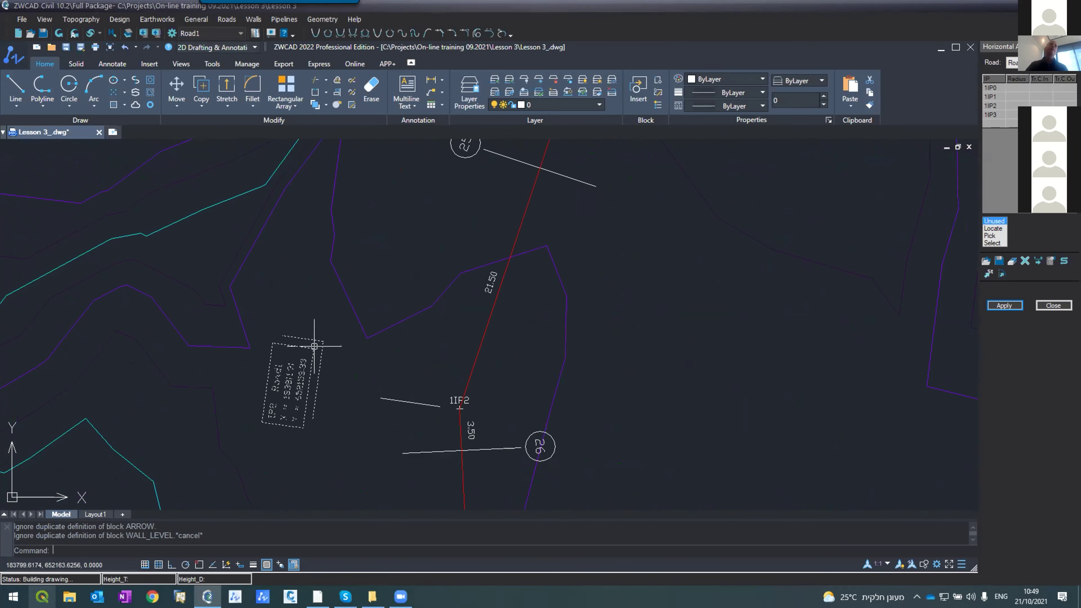
scroll(302, 260, down, 4)
scroll(299, 255, down, 6)
scroll(419, 377, up, 10)
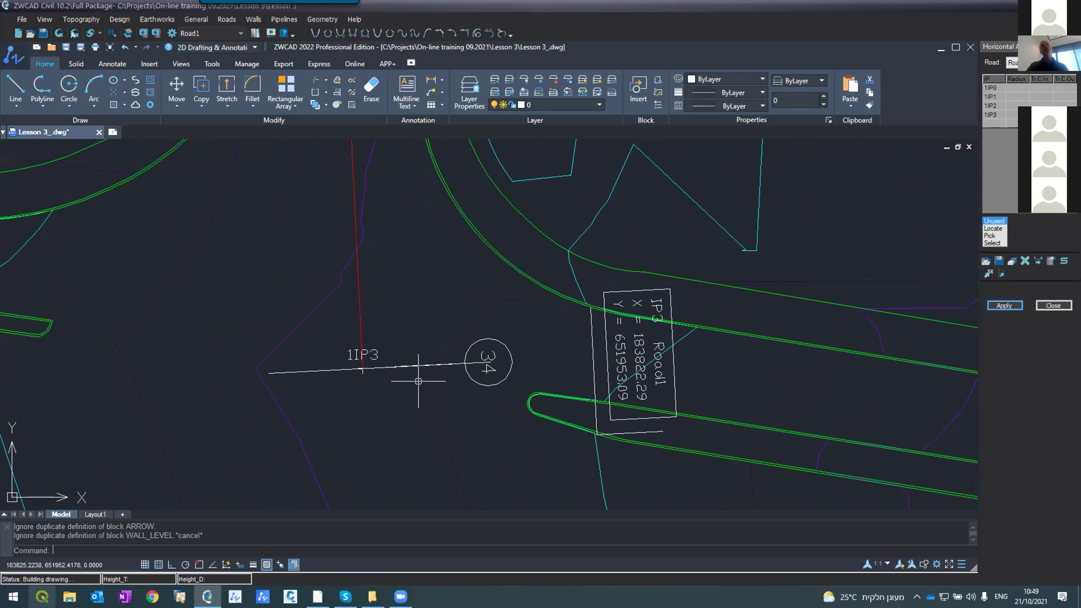
scroll(418, 381, down, 3)
scroll(415, 389, down, 4)
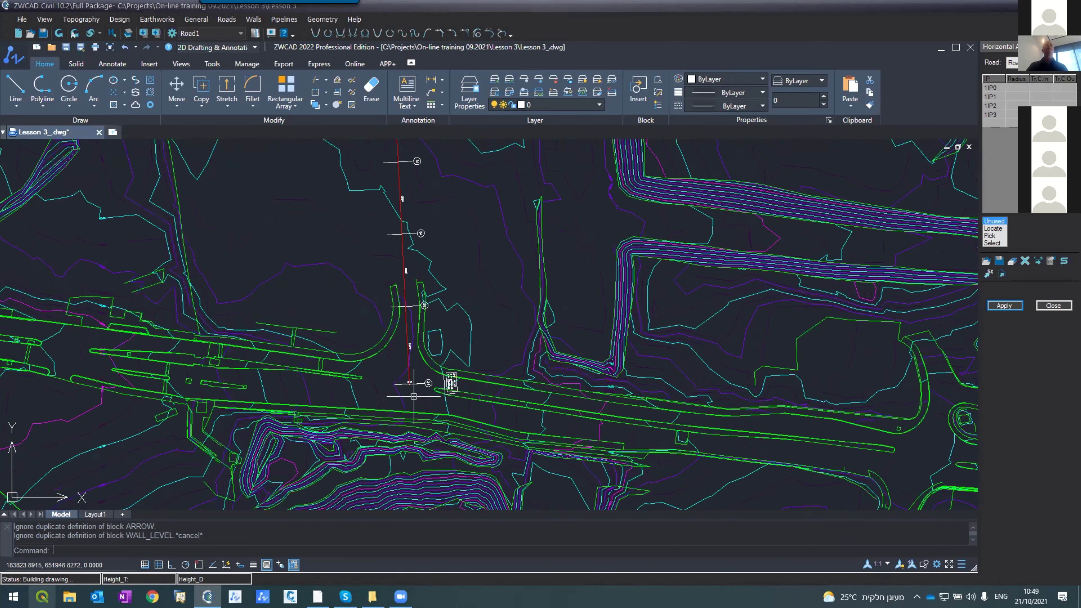
scroll(414, 396, down, 7)
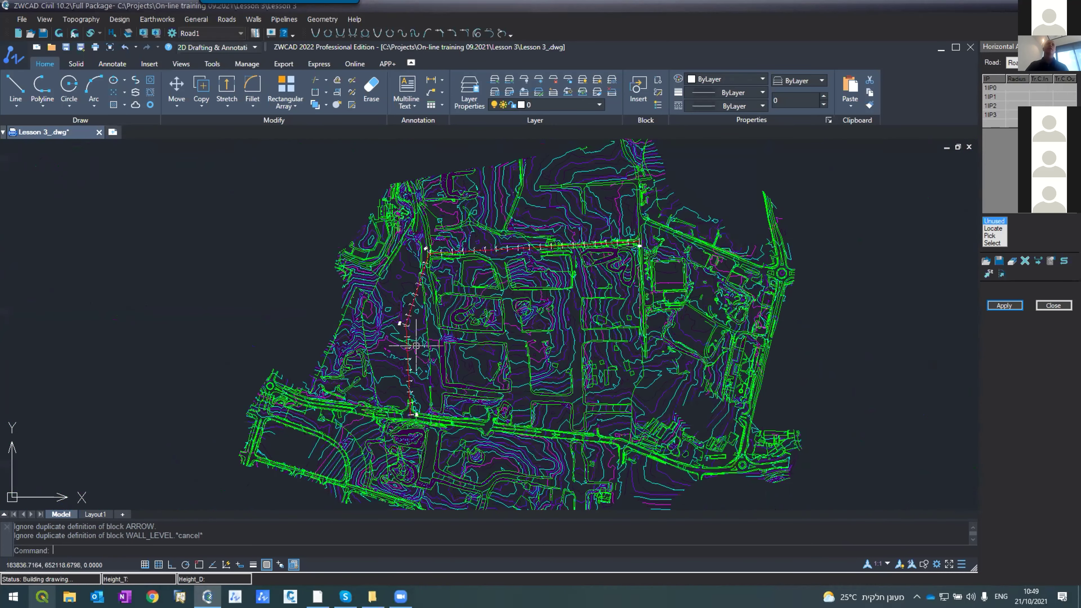
- Inspect the last stations before IP3 and how the Road1 alignment ends at the southern junction
scroll(416, 346, up, 6)
scroll(423, 435, up, 2)
scroll(422, 443, up, 2)
scroll(425, 375, down, 4)
scroll(435, 432, up, 5)
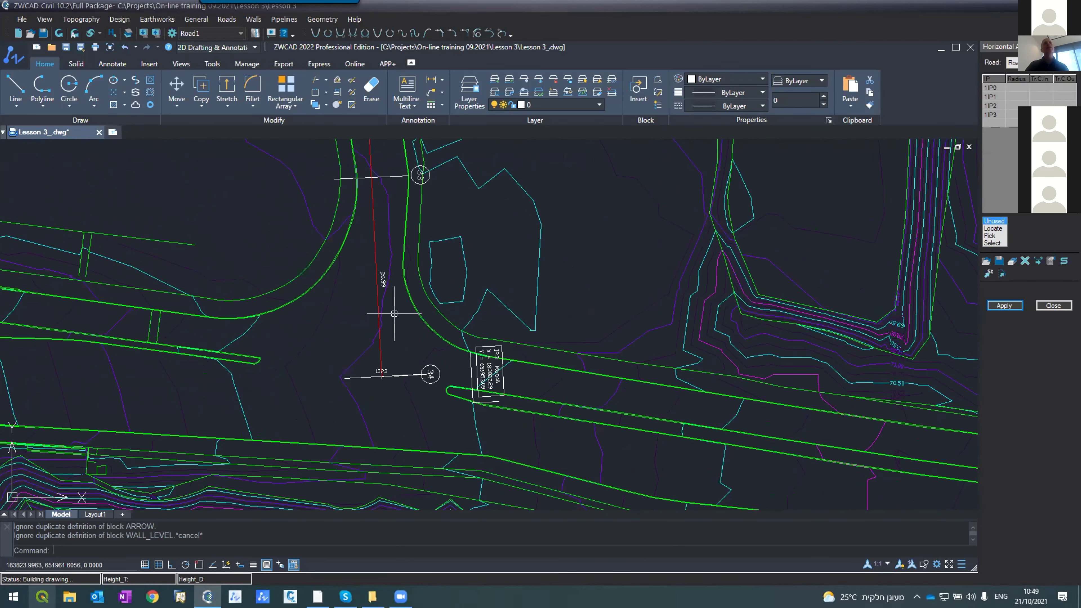
scroll(394, 311, up, 2)
scroll(387, 358, down, 4)
scroll(396, 340, up, 2)
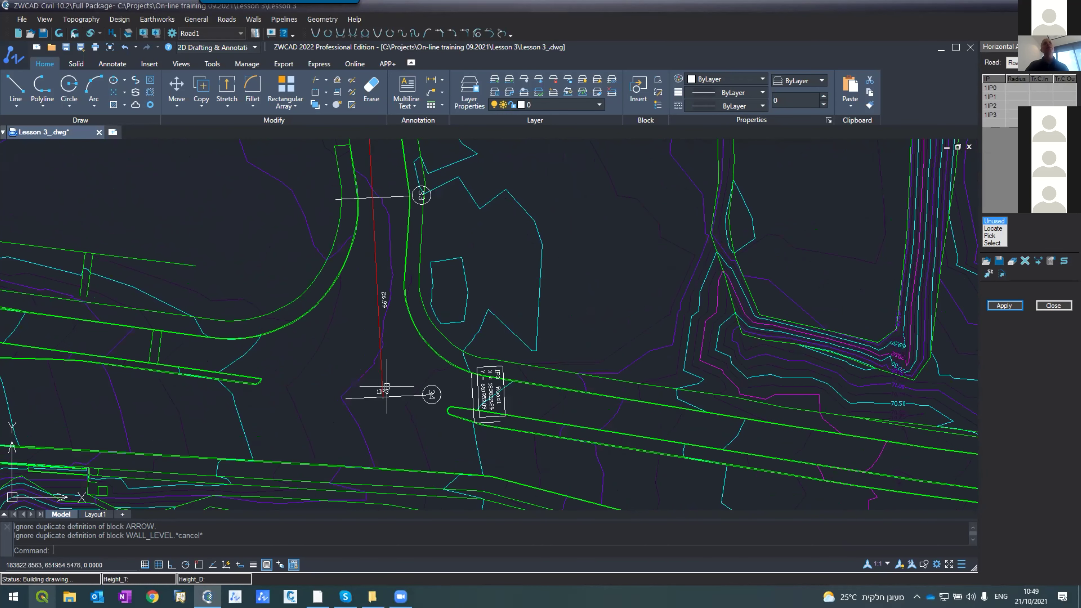
scroll(394, 407, down, 3)
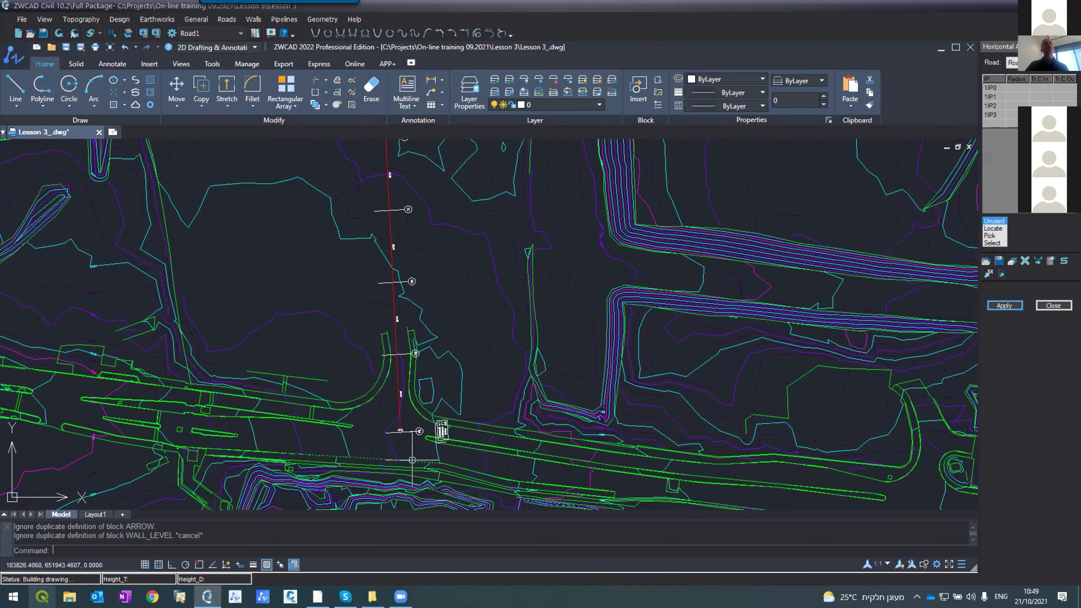
scroll(388, 298, up, 3)
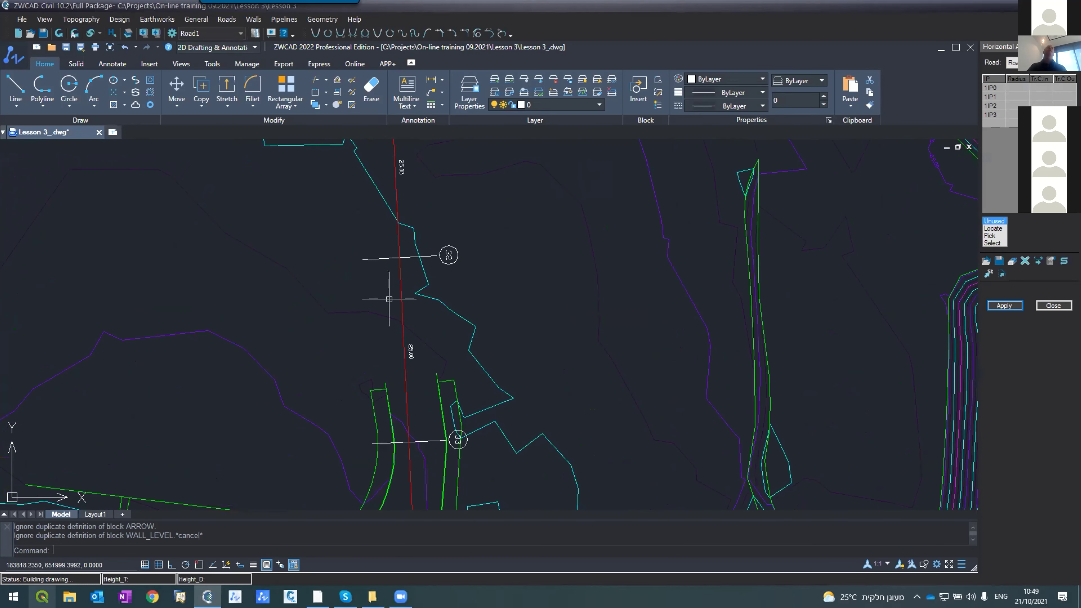
- View the whole drawing, and follow the Road1 alignment from its eastern start at station 0 to the western bend
text(z)
key(Return)
text(e)
key(Return)
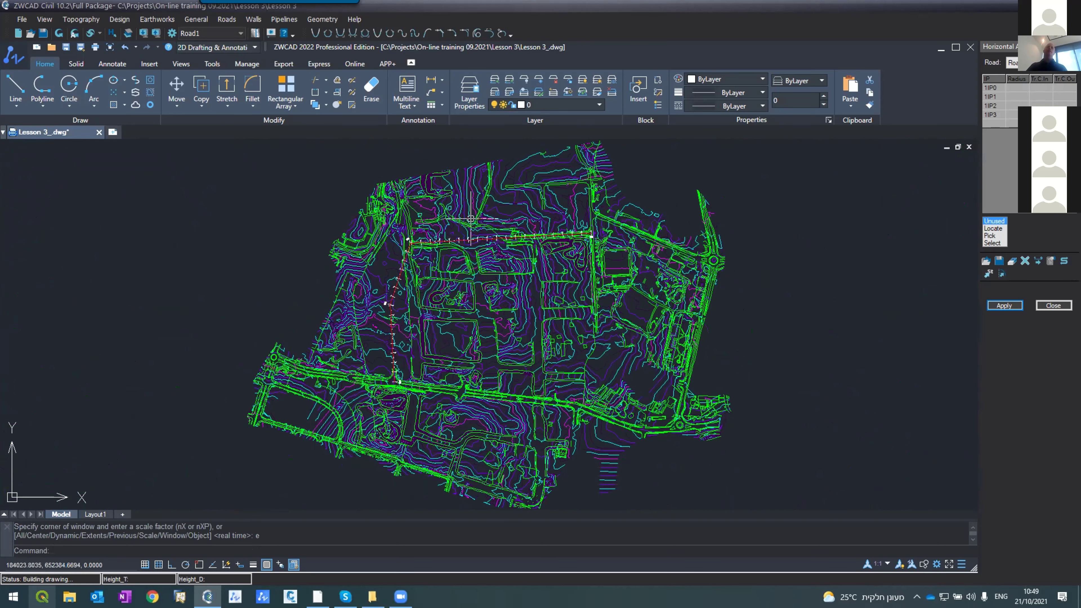
scroll(483, 235, up, 5)
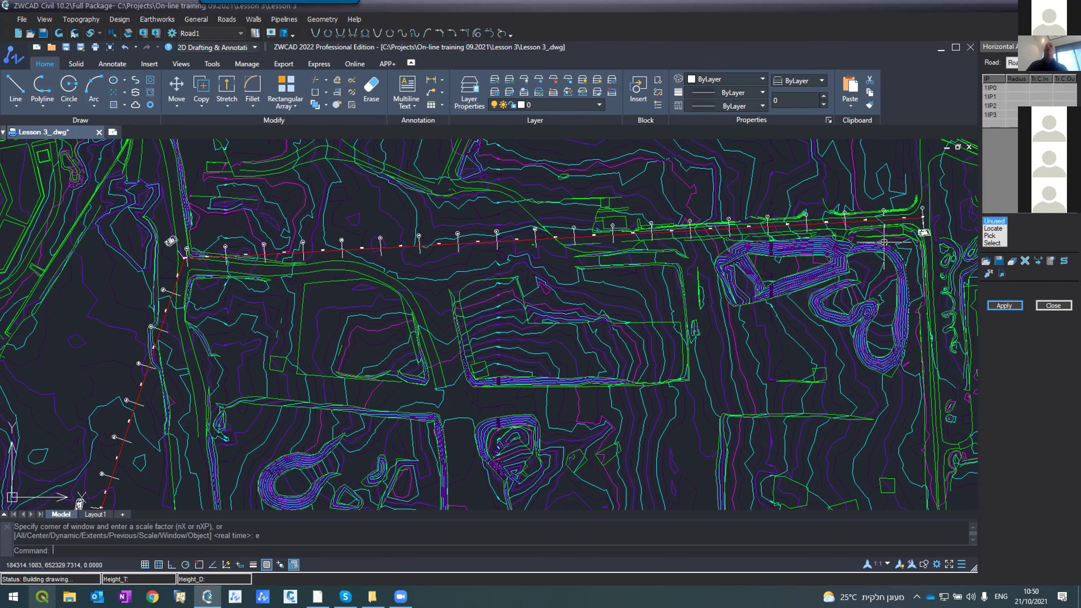
scroll(914, 218, up, 5)
scroll(872, 222, down, 4)
scroll(815, 230, up, 2)
scroll(815, 229, down, 2)
scroll(815, 186, up, 2)
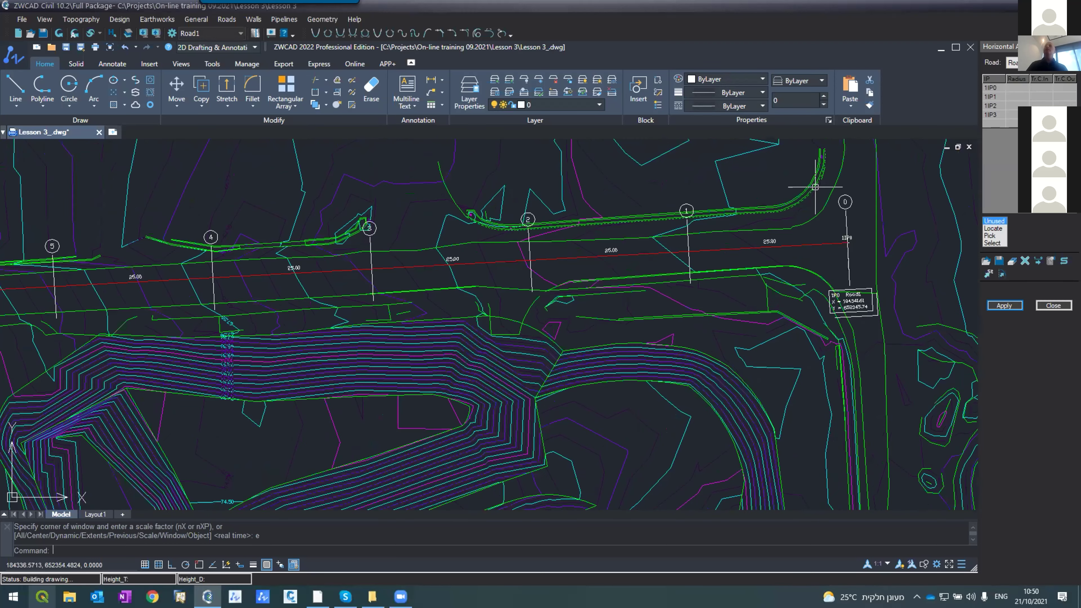
scroll(814, 186, down, 6)
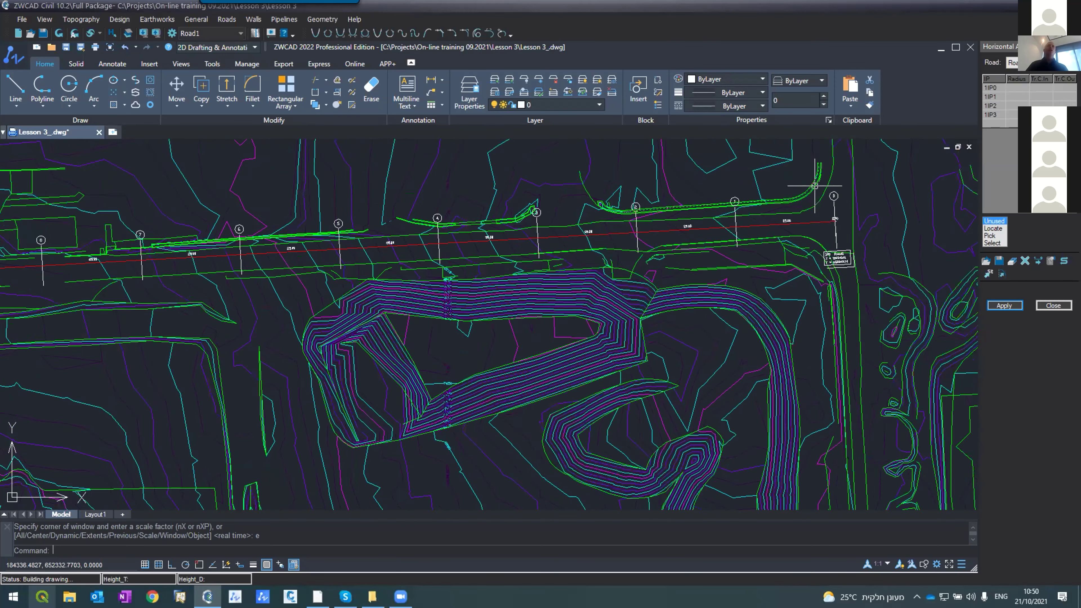
scroll(104, 238, up, 3)
scroll(77, 230, down, 5)
scroll(92, 246, up, 6)
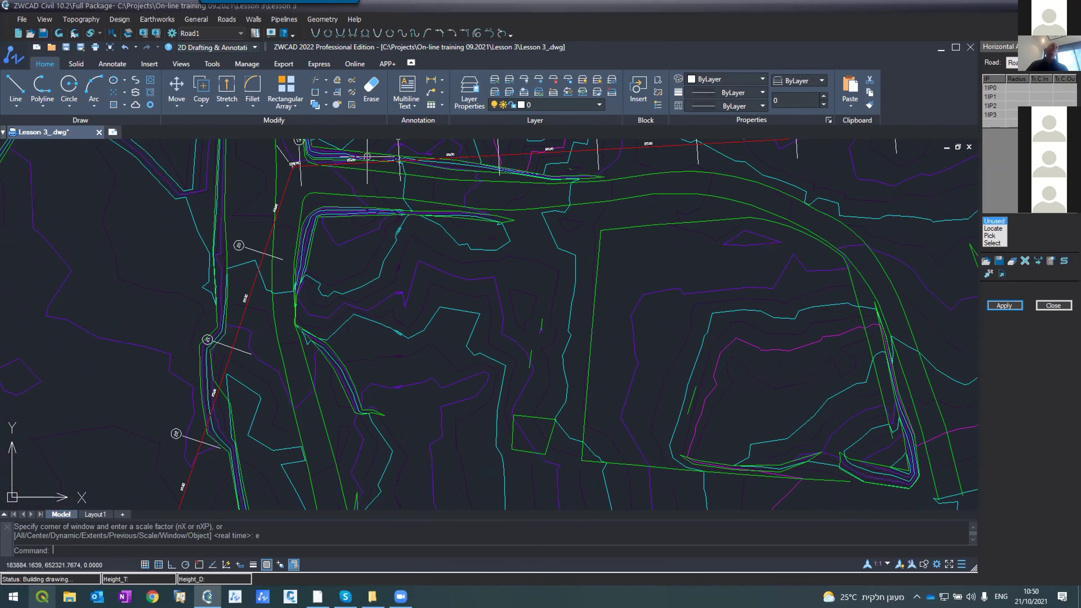
scroll(294, 172, down, 2)
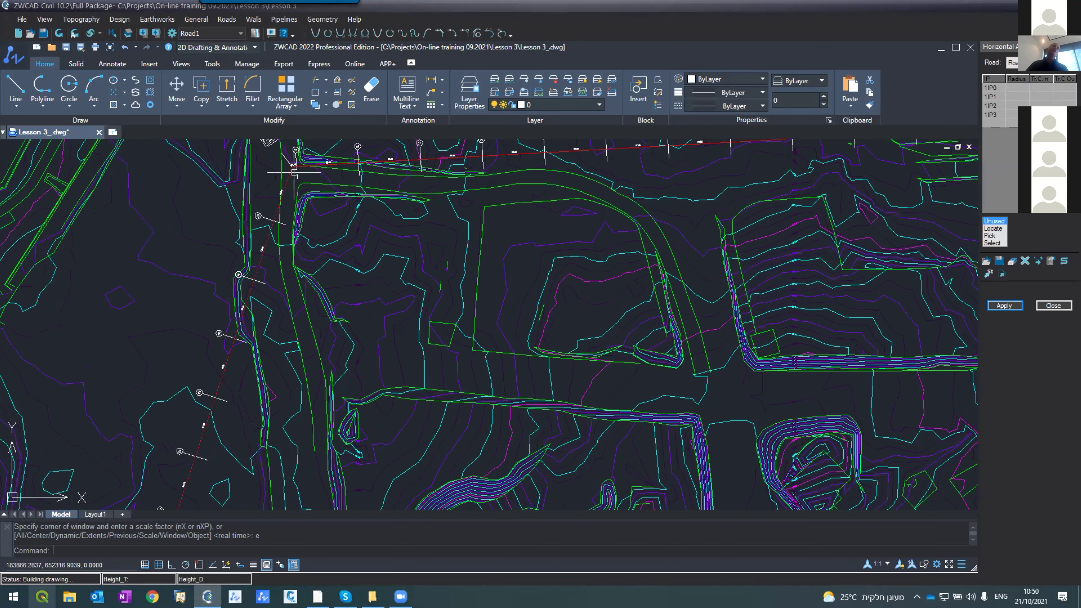
scroll(294, 171, down, 2)
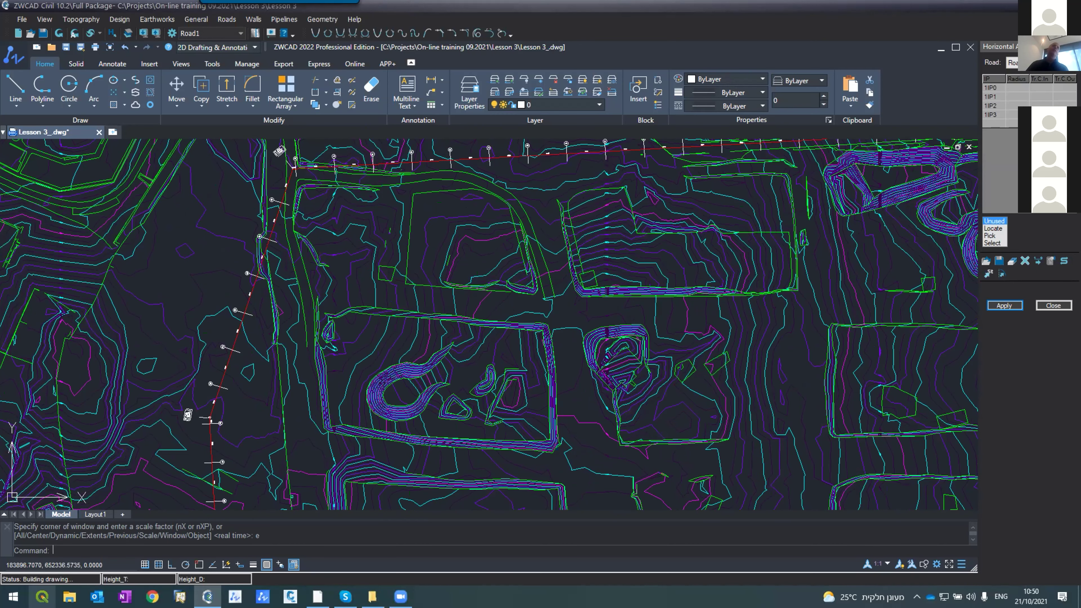
- Measure the distance from a point south of the existing road up to the red alignment, just east of IP1
scroll(298, 164, up, 5)
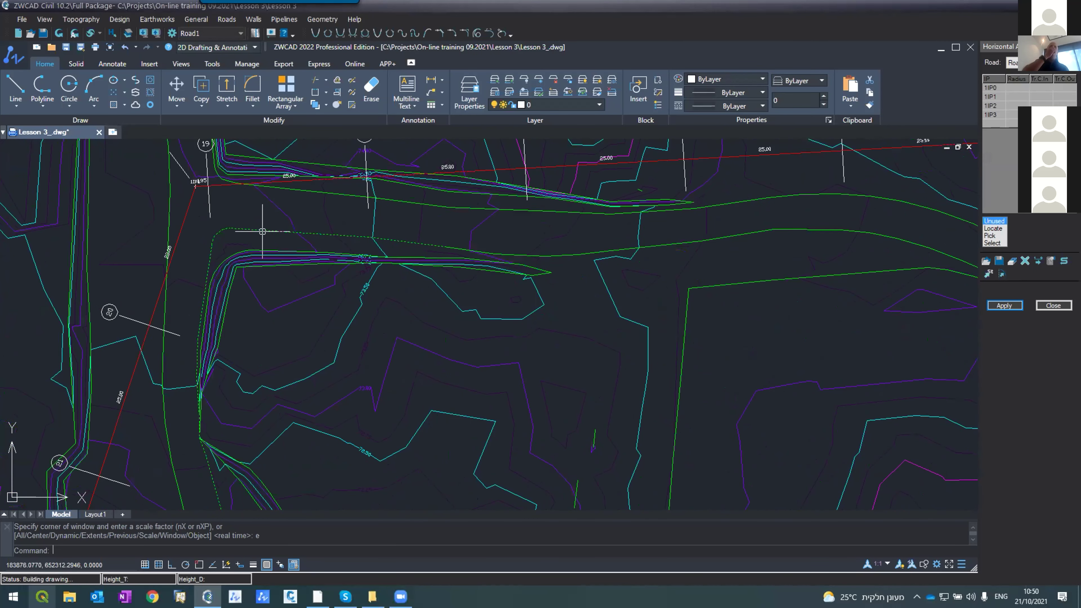
text(dist)
key(Return)
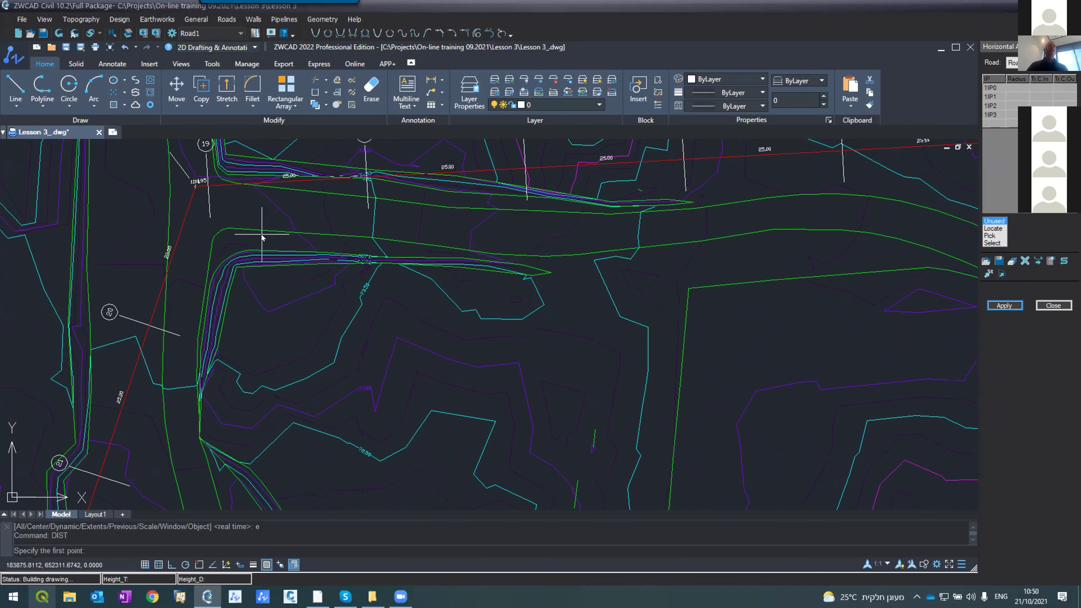
click(309, 311)
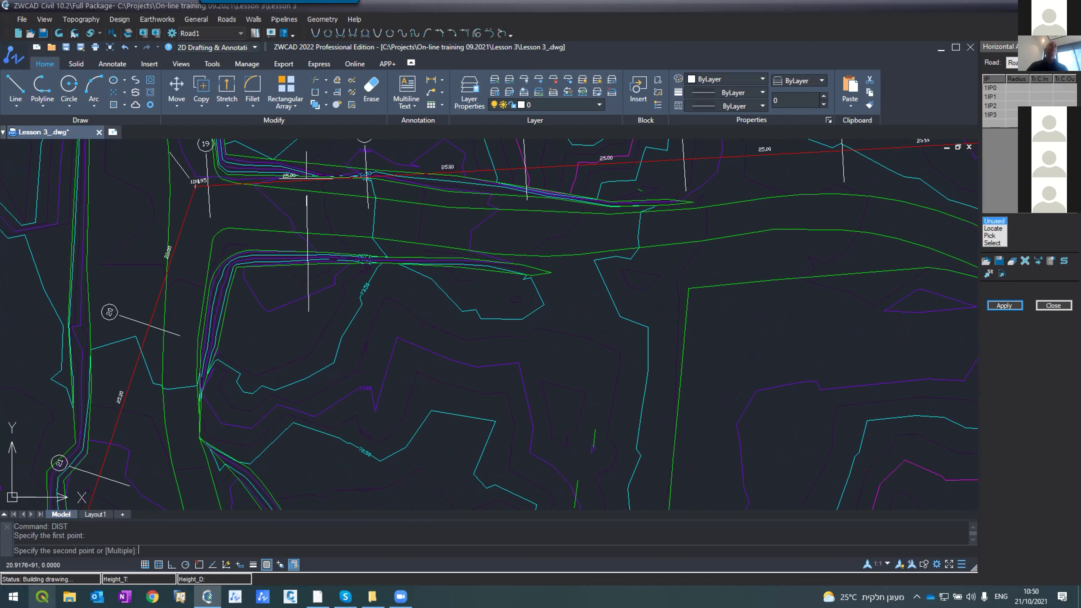
click(307, 177)
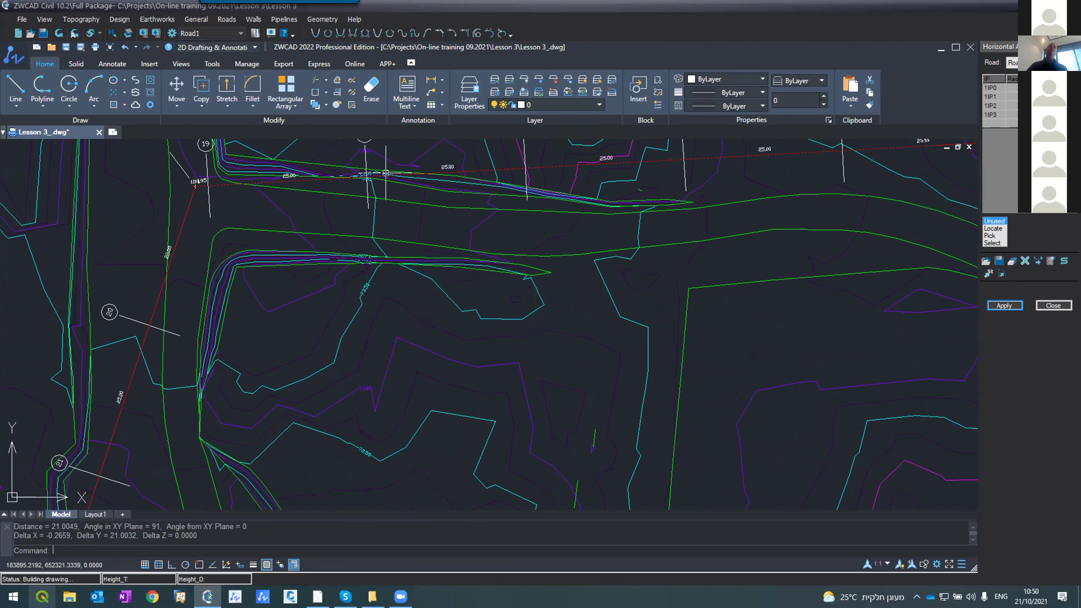
- Set the curve radius at IP1 to 50 and apply the Road1 horizontal alignment with layout and distances redrawn
scroll(336, 299, down, 4)
scroll(340, 295, up, 2)
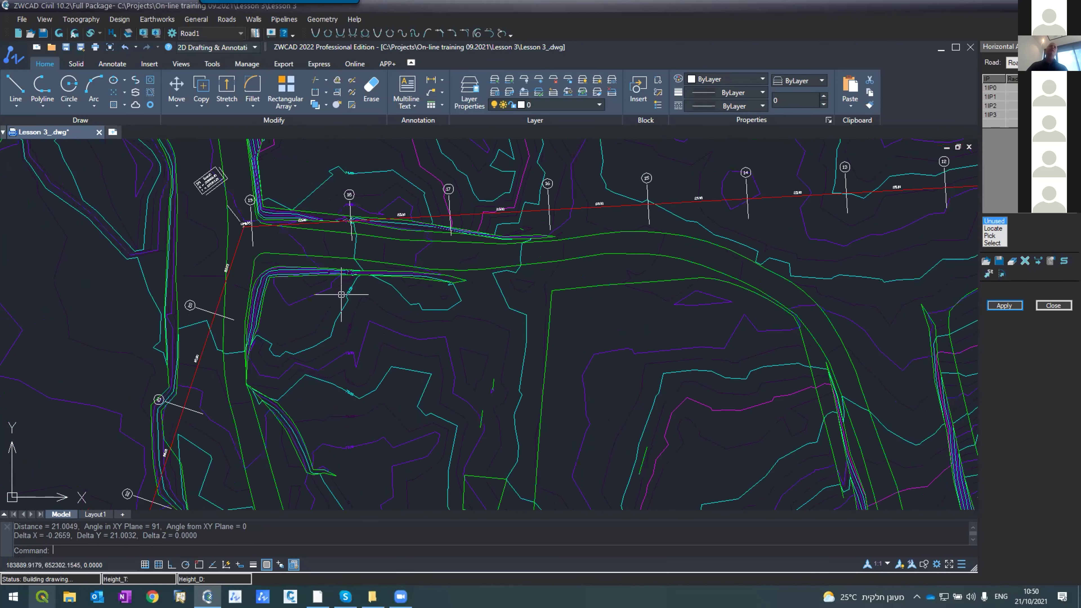
click(1005, 97)
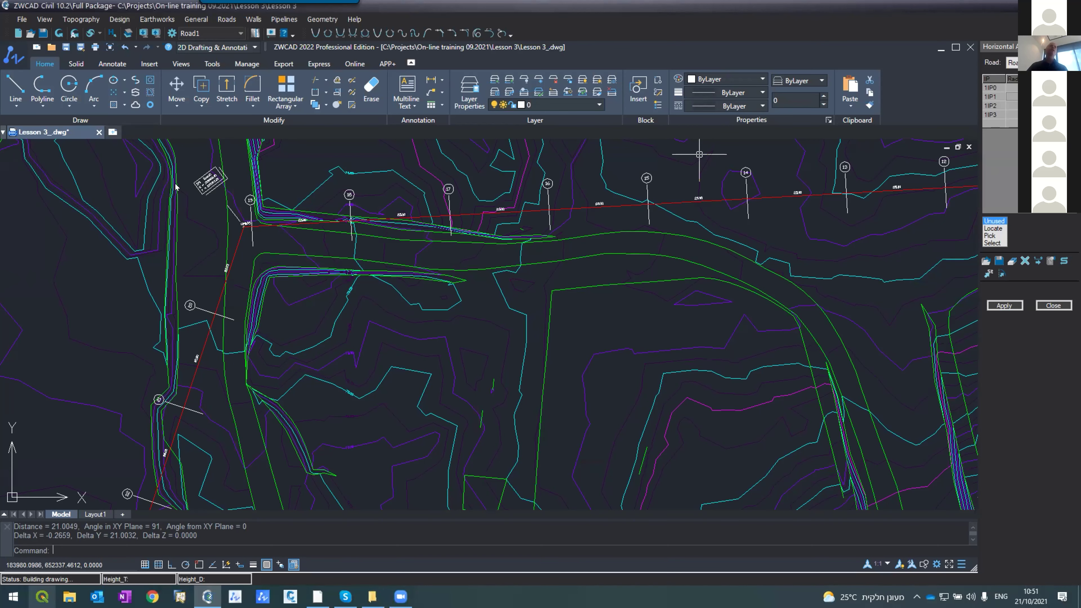
scroll(183, 171, up, 5)
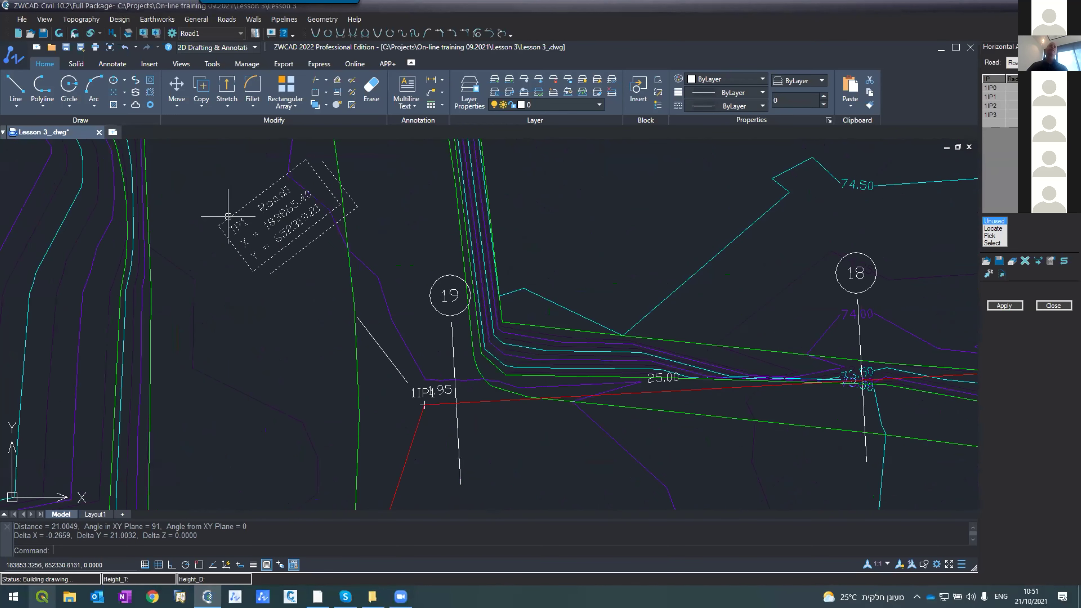
click(1013, 100)
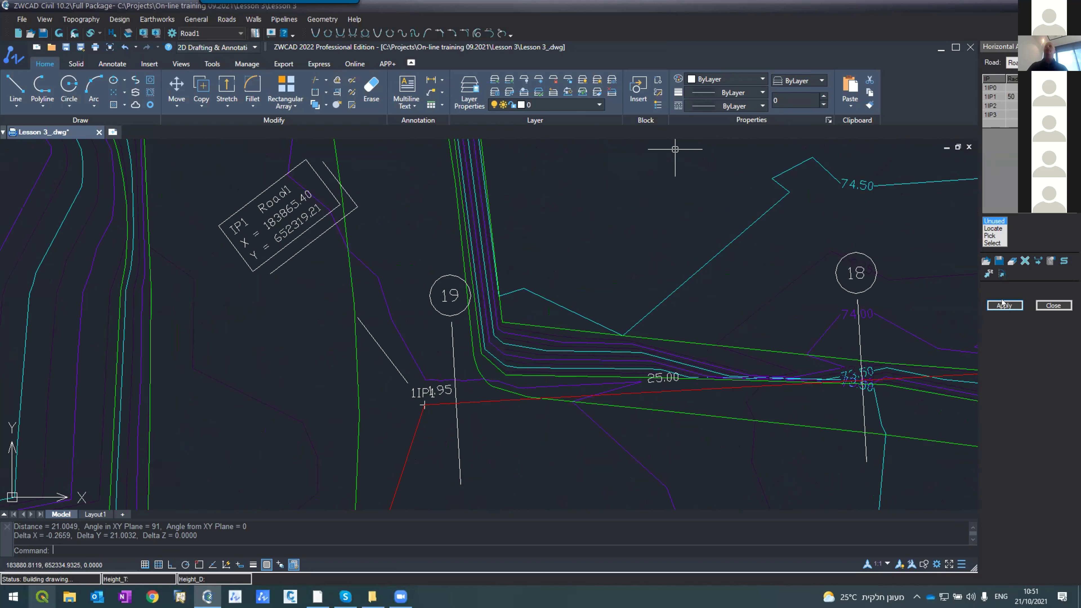
click(996, 304)
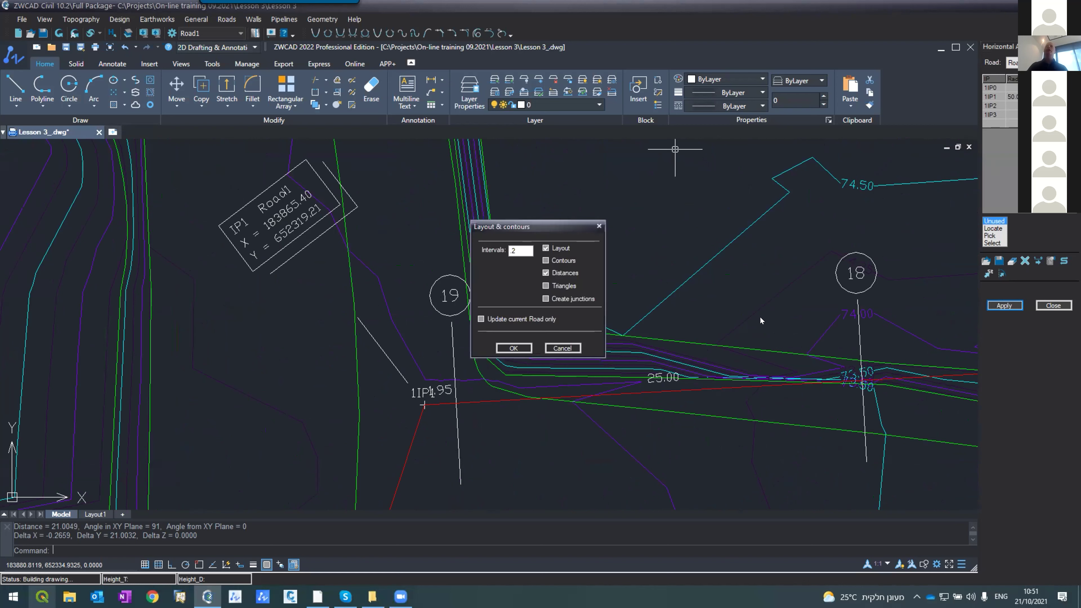
click(515, 348)
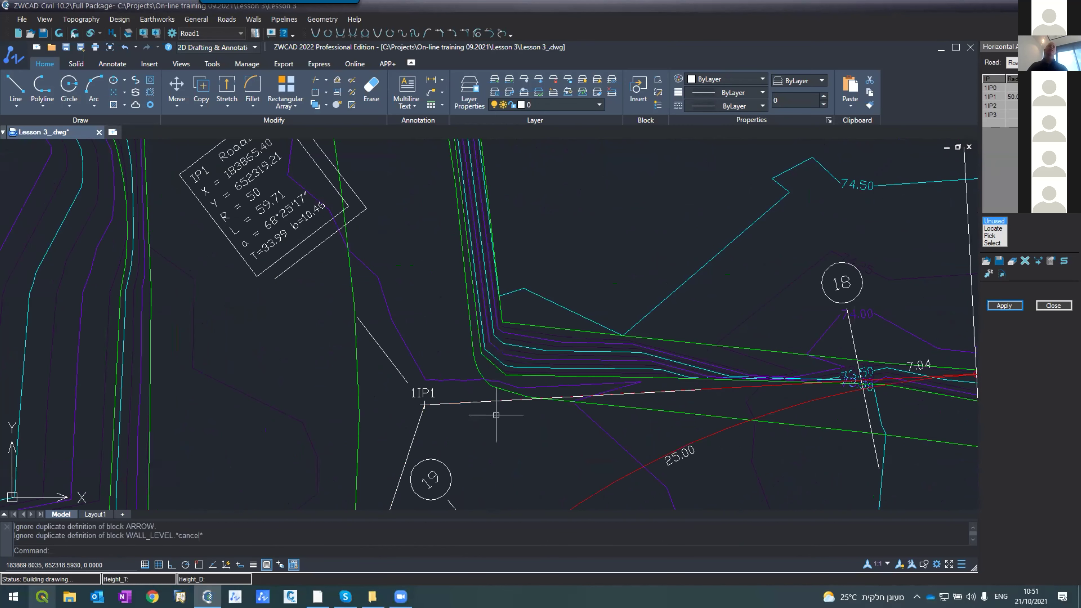
- Examine the new curve at IP1 and the curve data in its label box
scroll(464, 272, down, 1)
scroll(490, 351, down, 1)
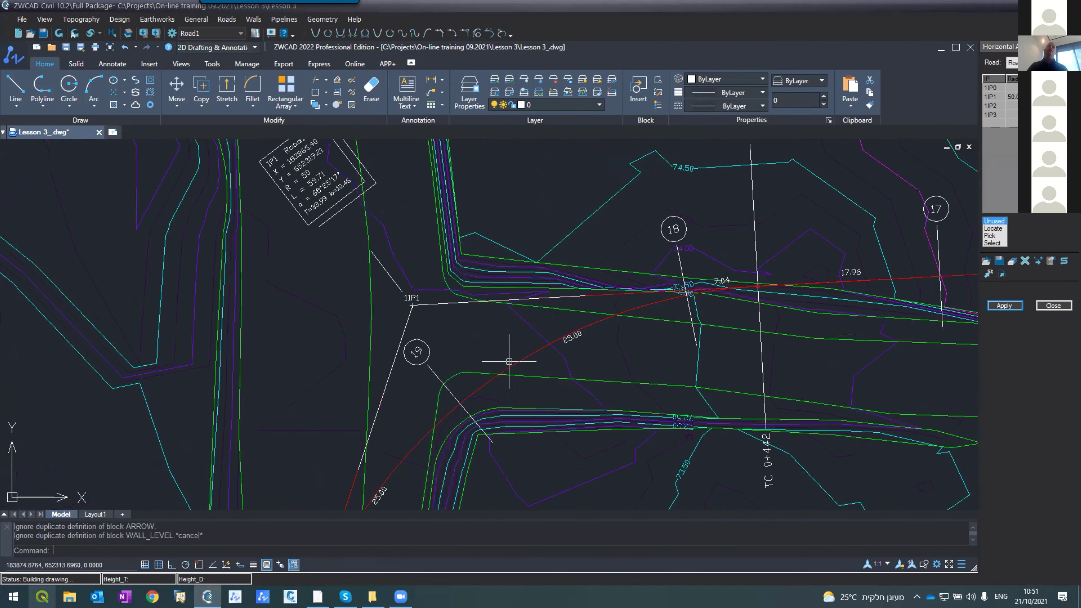
click(509, 365)
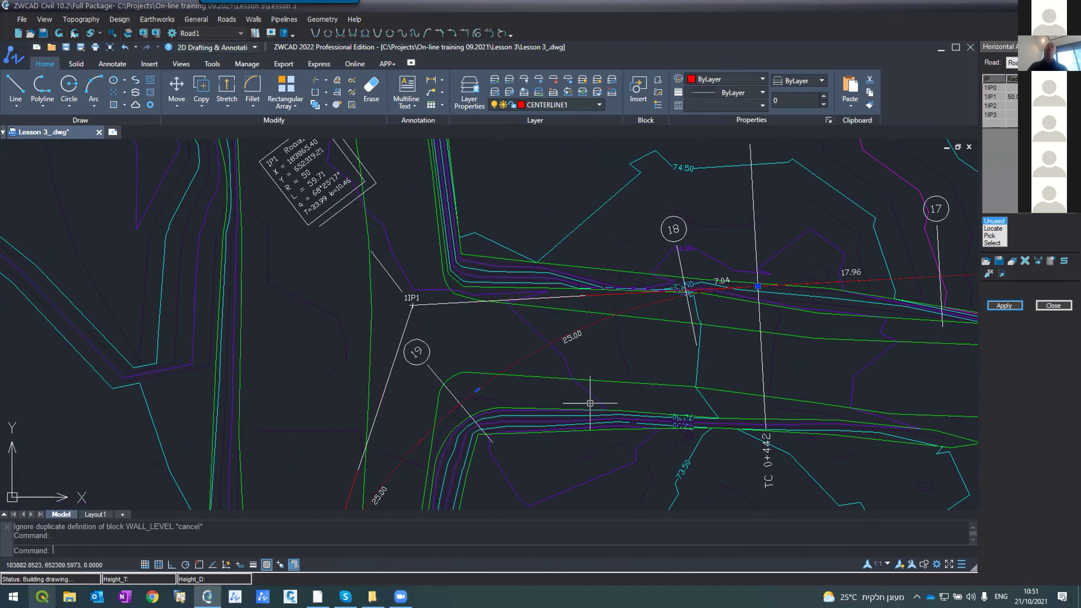
scroll(592, 401, down, 2)
scroll(443, 251, up, 2)
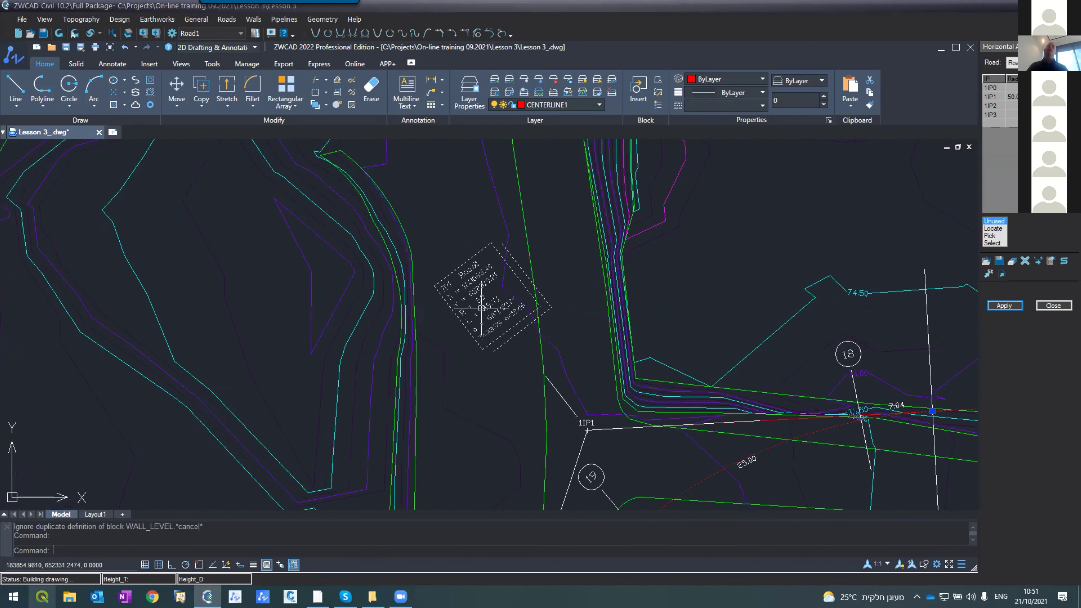
scroll(449, 260, up, 3)
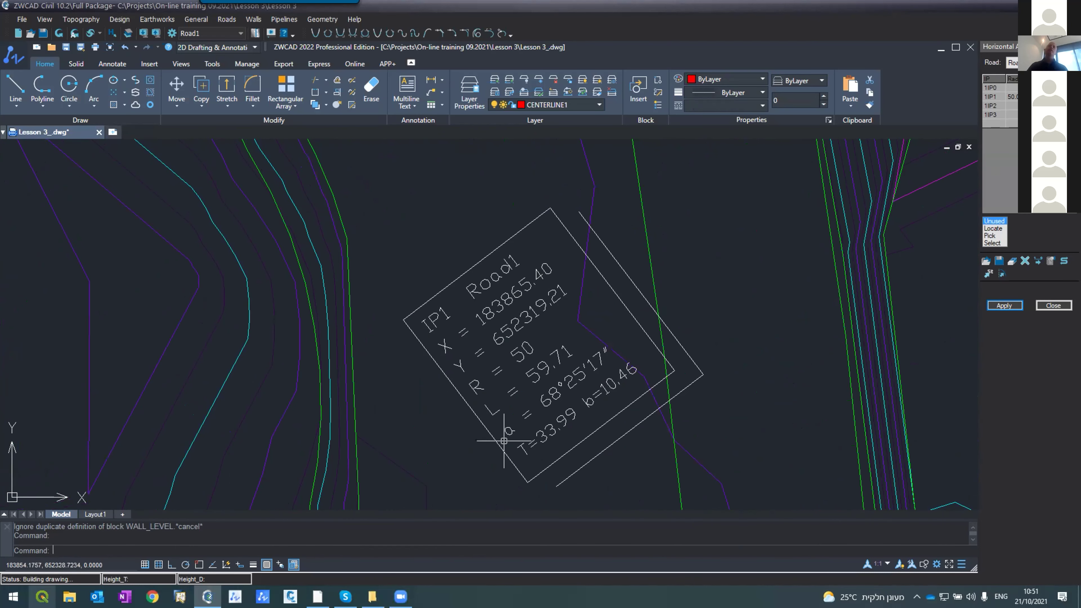
scroll(435, 247, down, 8)
scroll(433, 263, down, 3)
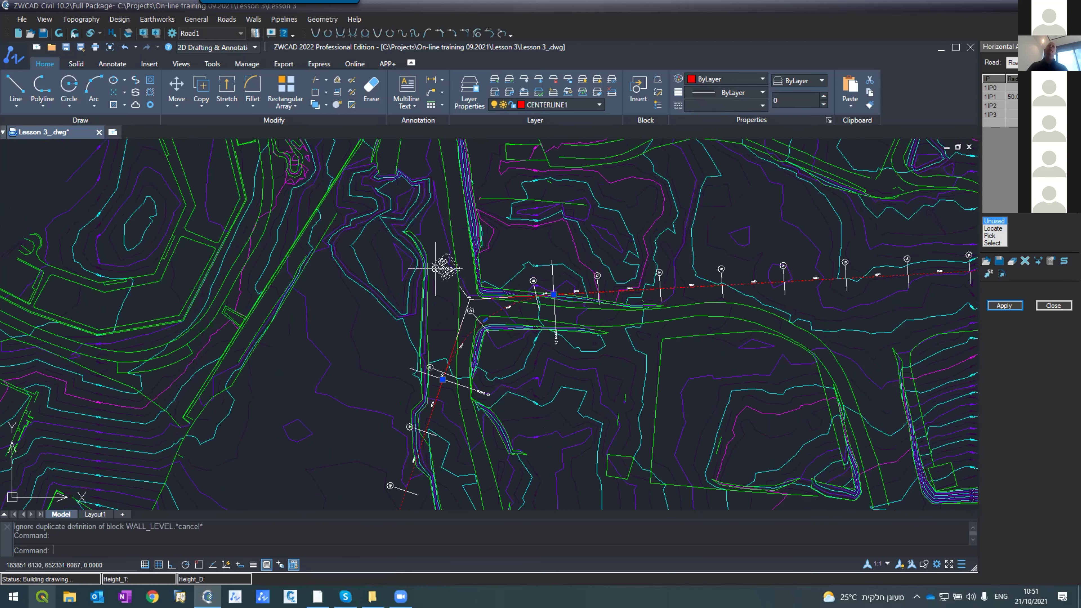
- Clear the centerline selection and inspect the TC and CT markers at both ends of the IP1 curve
scroll(441, 273, up, 6)
scroll(539, 448, up, 2)
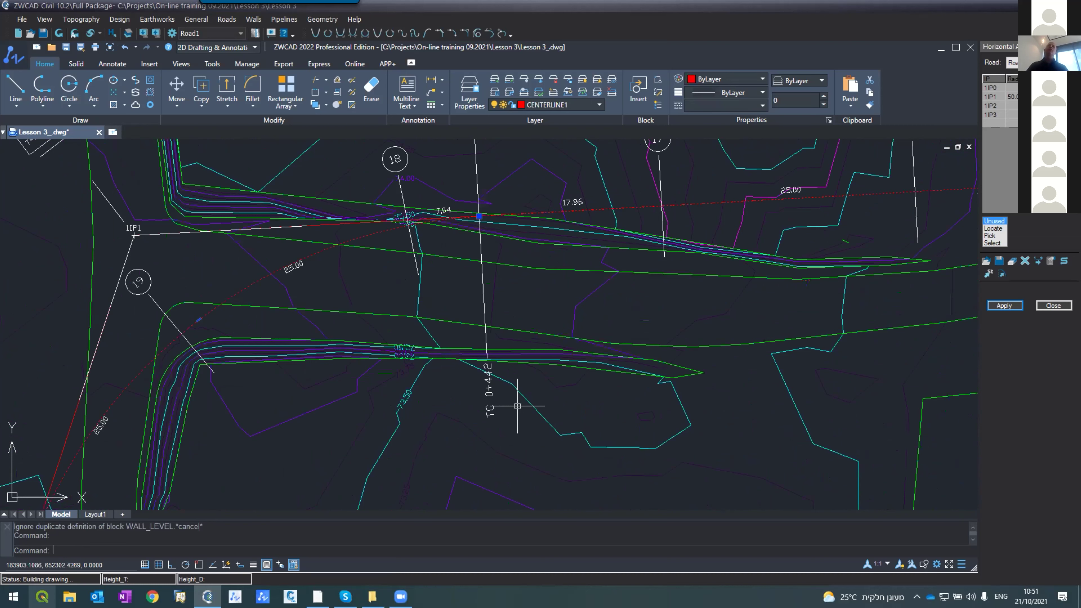
key(Escape)
key(Escape)
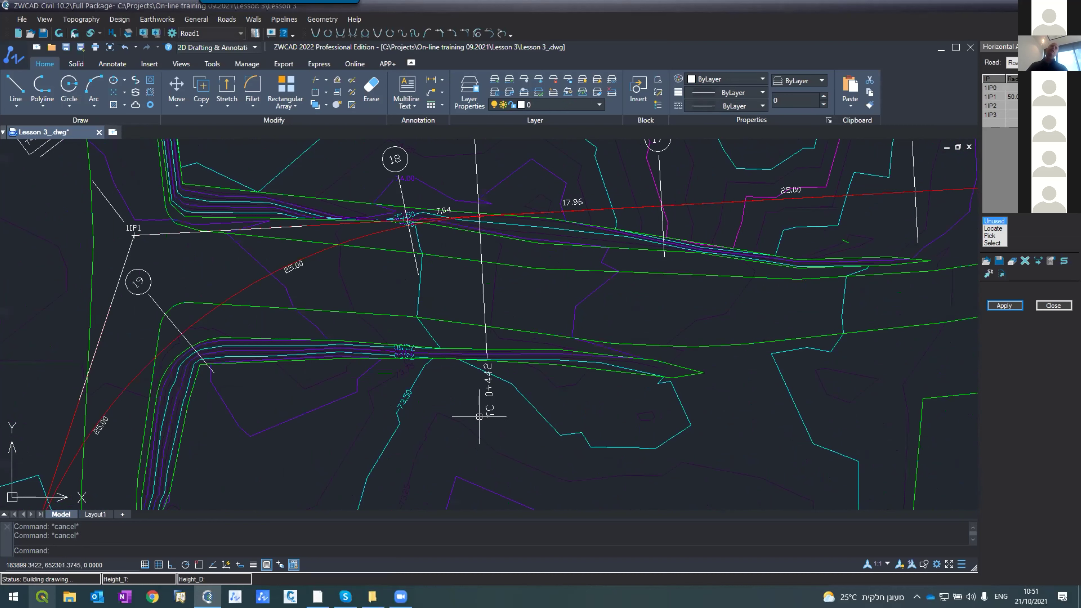
scroll(478, 348, down, 3)
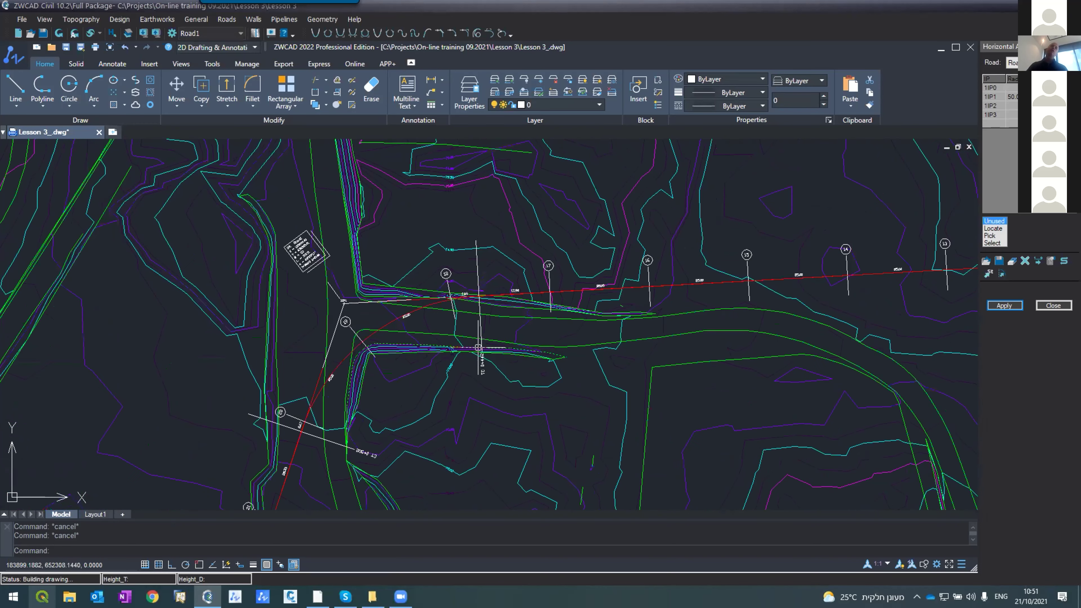
scroll(374, 421, down, 1)
scroll(364, 445, up, 2)
scroll(364, 445, up, 2)
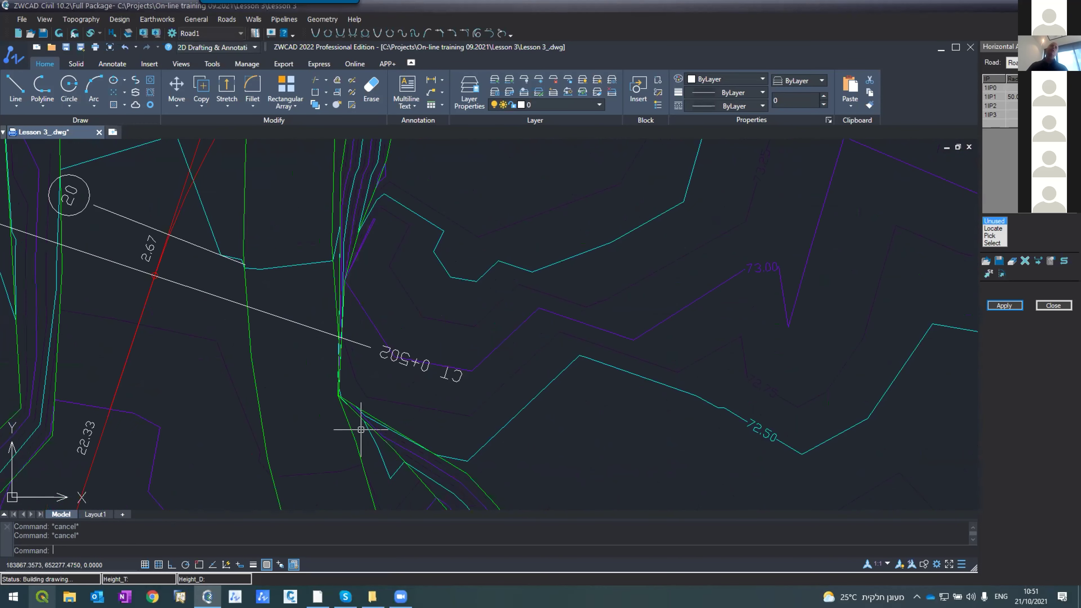
scroll(403, 400, down, 1)
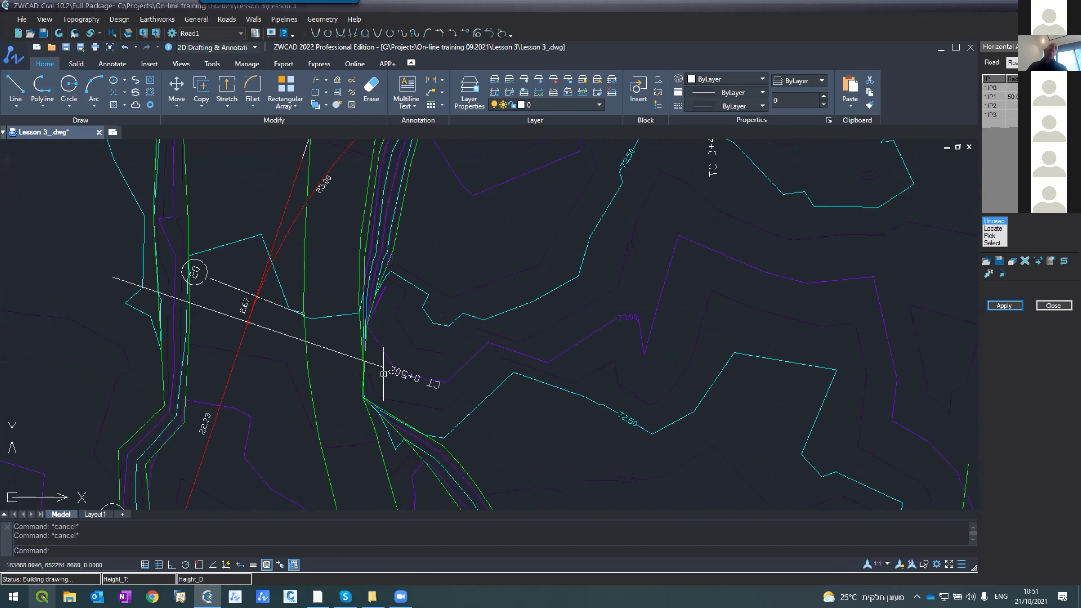
- Change the section format in the horizontal alignment options to Format2, the kilometre-plus-metre station naming
scroll(383, 373, down, 2)
scroll(377, 401, down, 2)
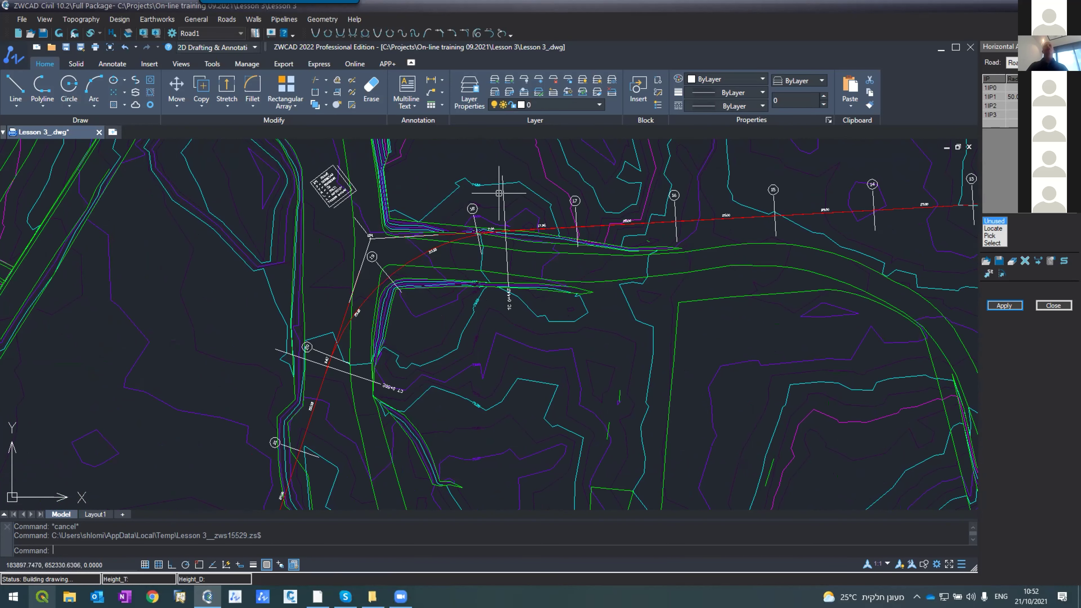
scroll(470, 176, up, 2)
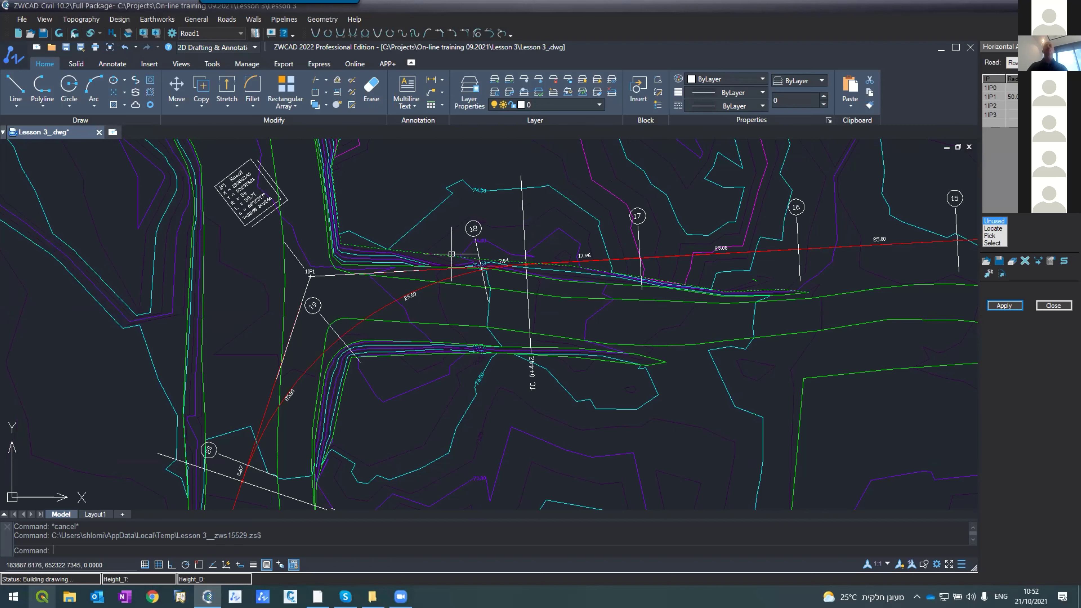
click(1051, 260)
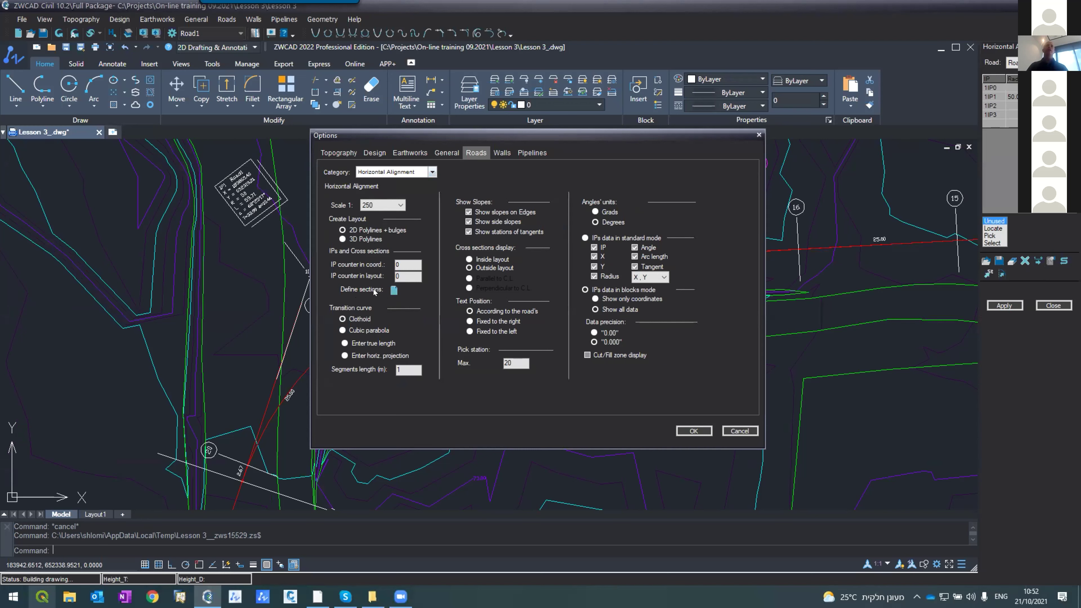
click(394, 290)
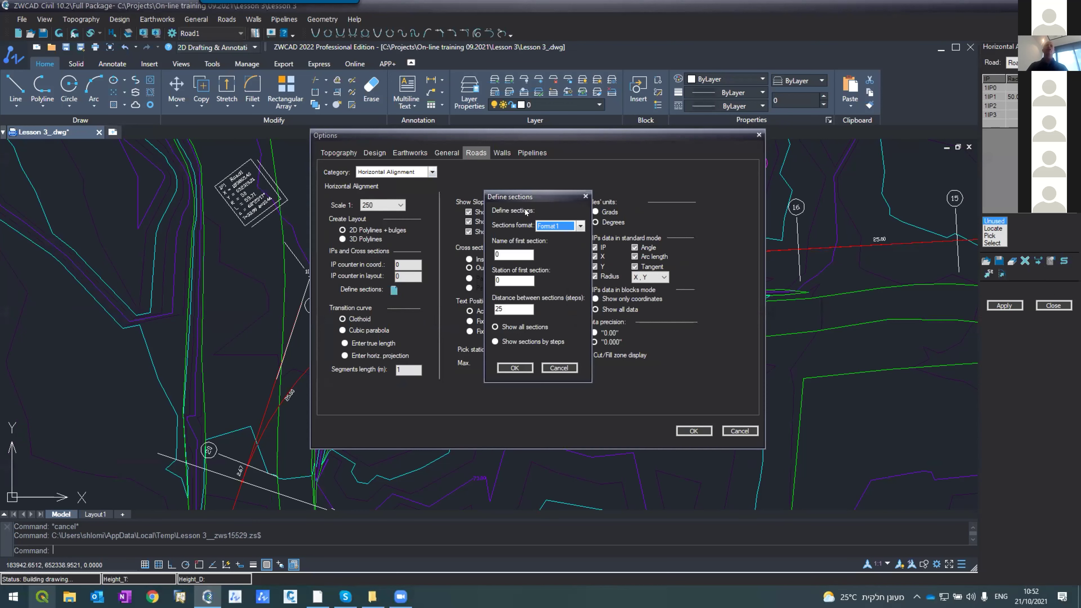
click(552, 229)
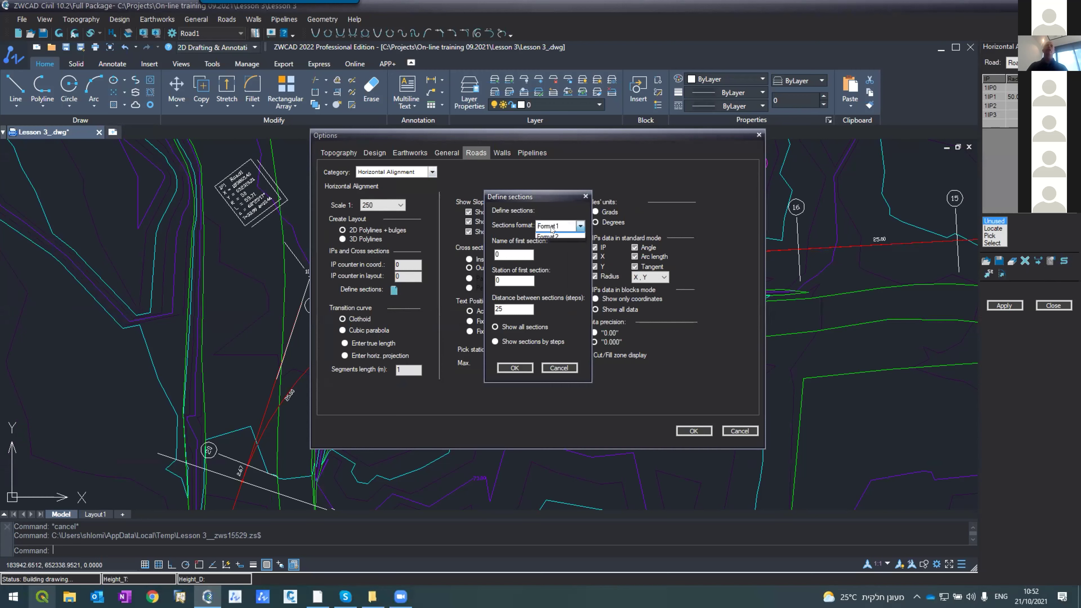
click(543, 242)
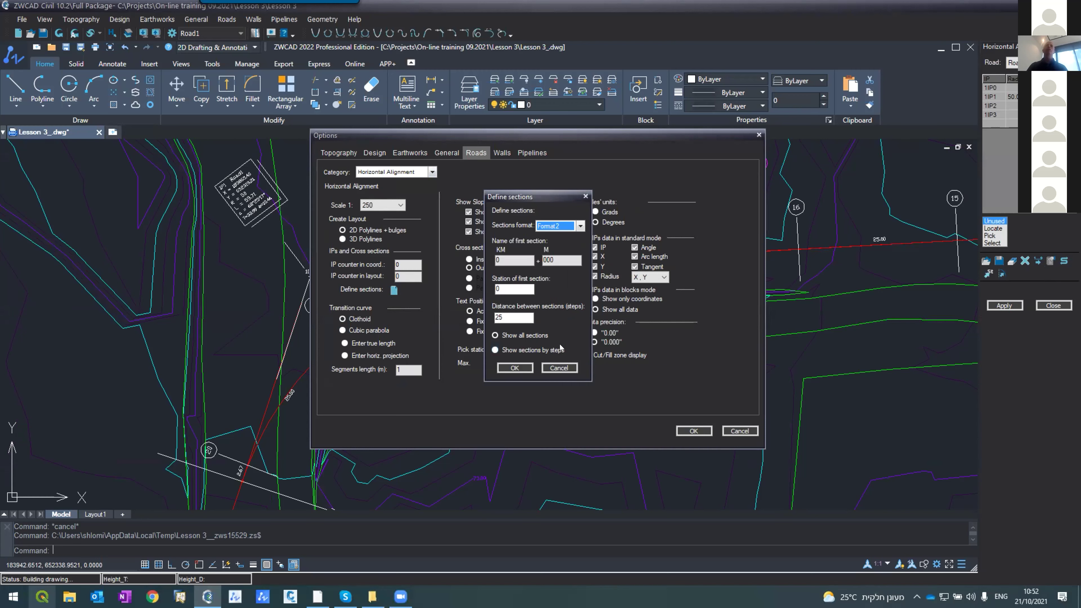
click(501, 258)
key(shift+Tab)
click(506, 366)
click(694, 431)
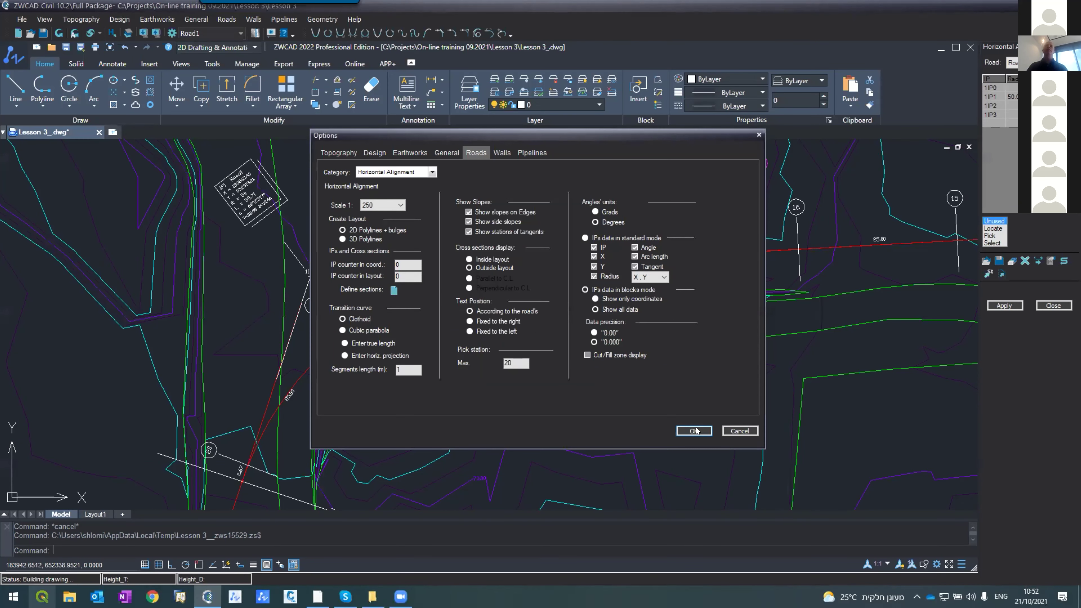
- Apply the Road1 alignment with layout and distances redrawn, and inspect the station labels around IP1
click(1004, 305)
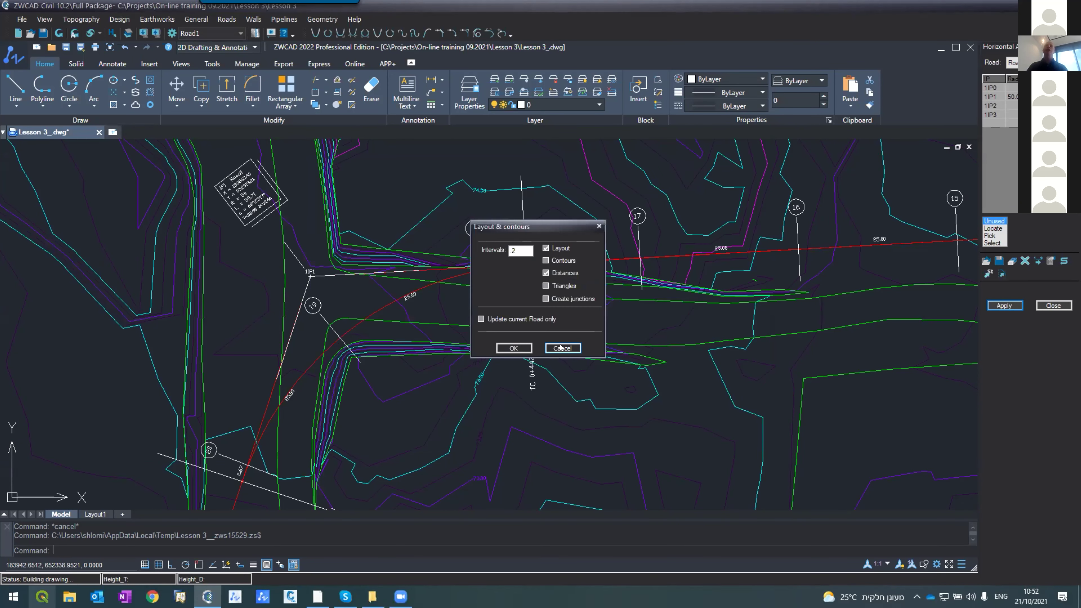
click(514, 348)
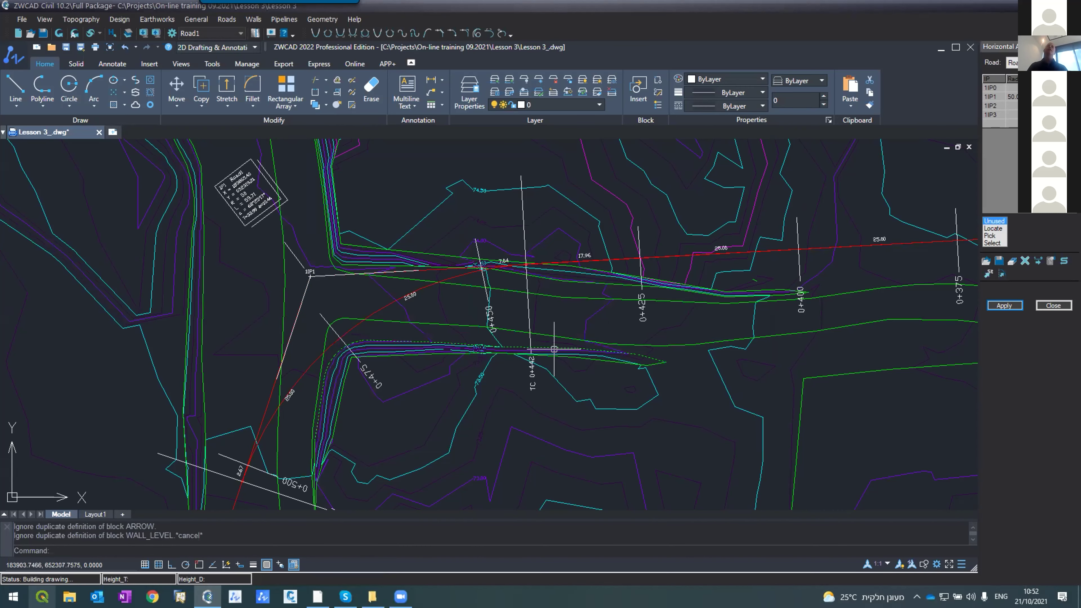
scroll(660, 332, up, 3)
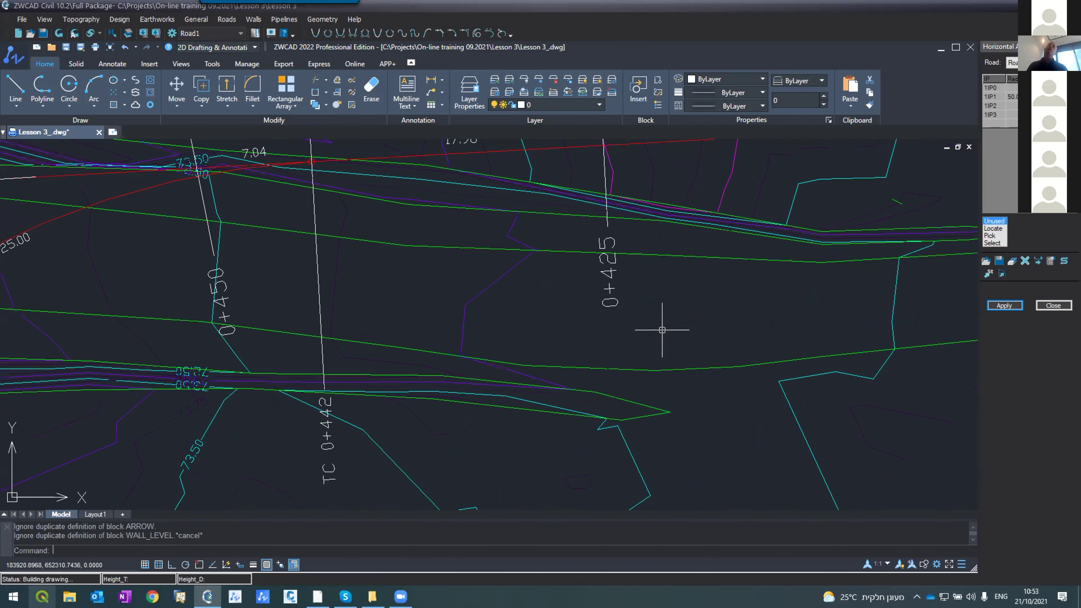
scroll(598, 337, down, 2)
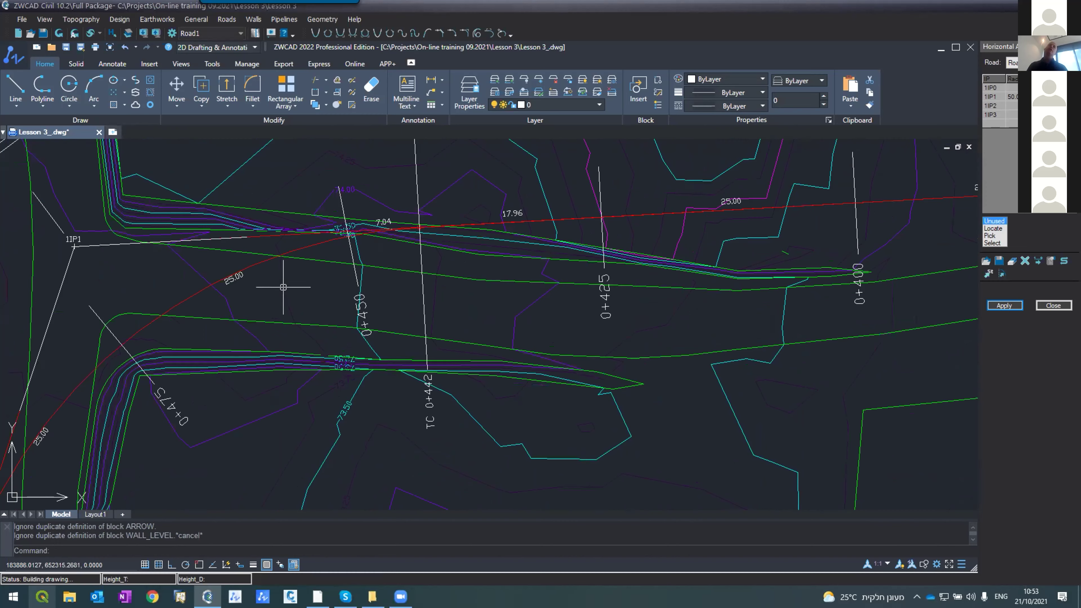
scroll(409, 245, down, 3)
mouse_move(411, 245)
middle_down()
mouse_move(474, 262)
mouse_move(529, 242)
mouse_move(562, 204)
middle_up()
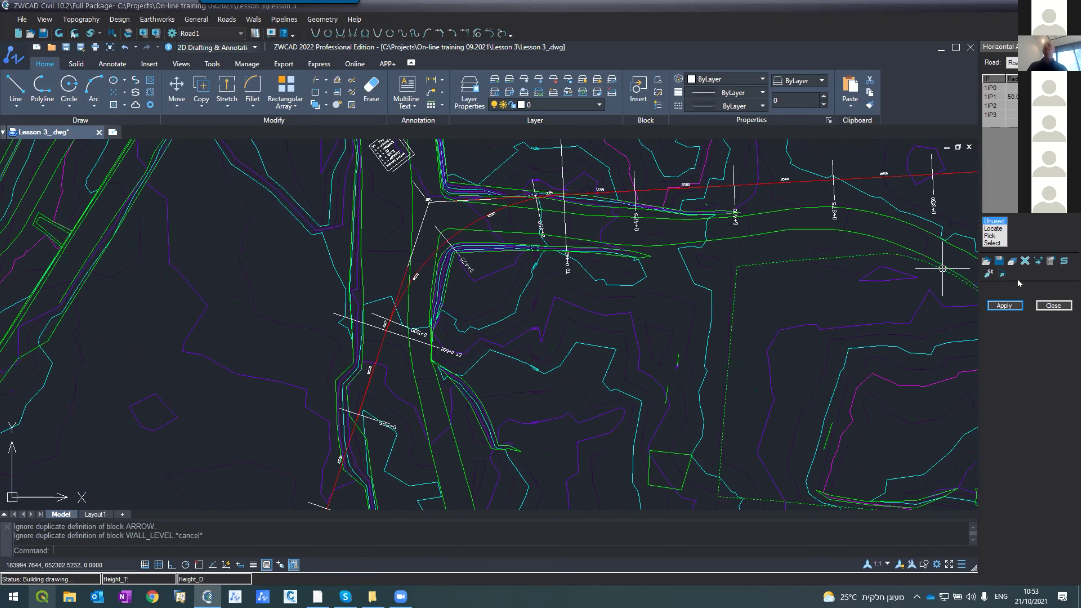
- Review the available section formats in the section definition options and leave without making changes
click(1051, 261)
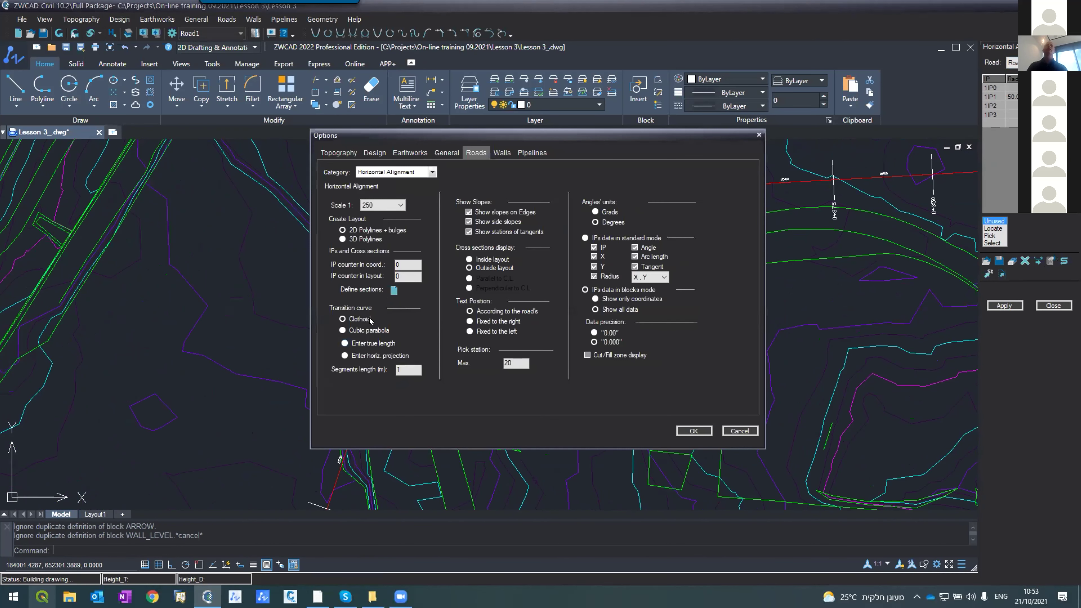
click(394, 290)
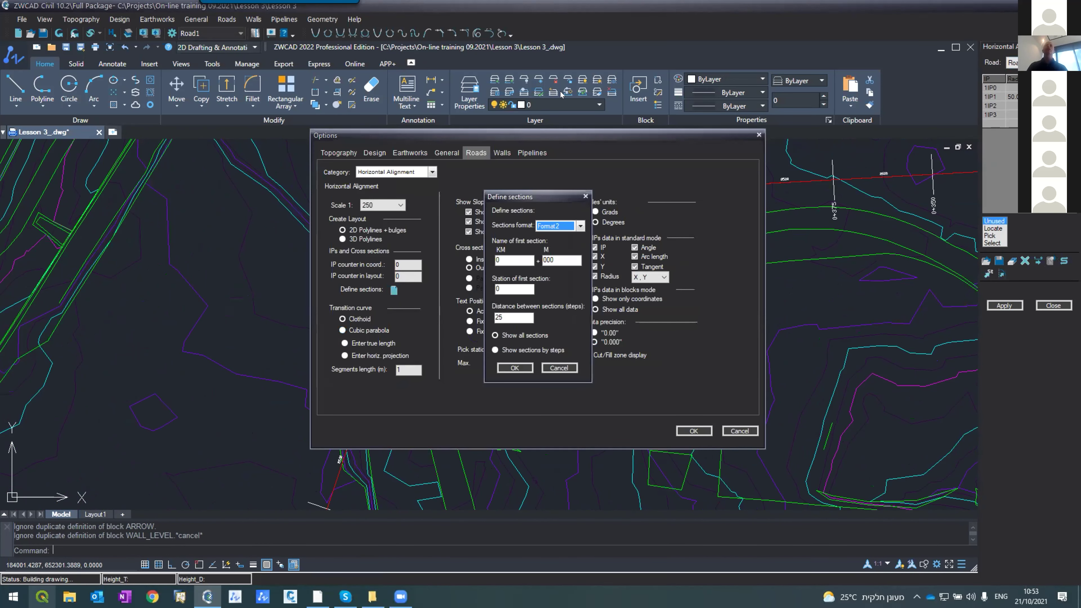
click(552, 227)
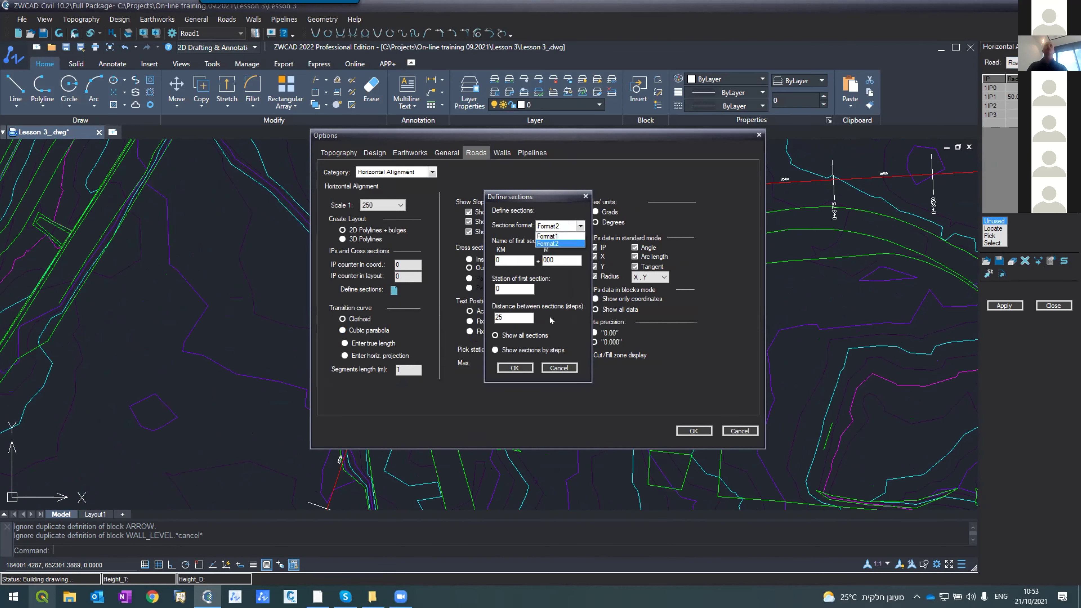
click(552, 367)
click(552, 367)
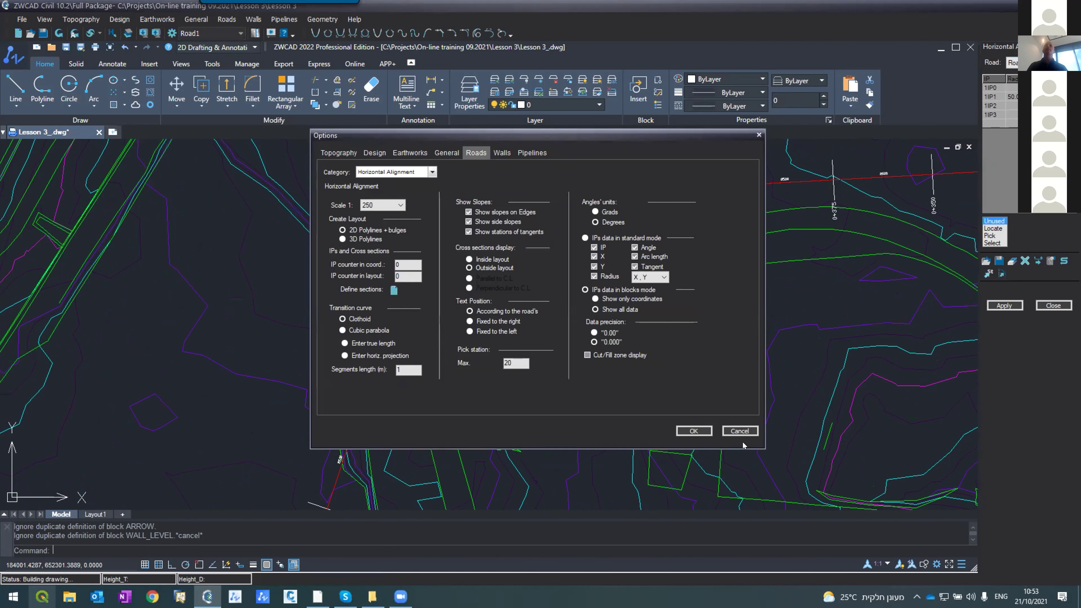
click(740, 431)
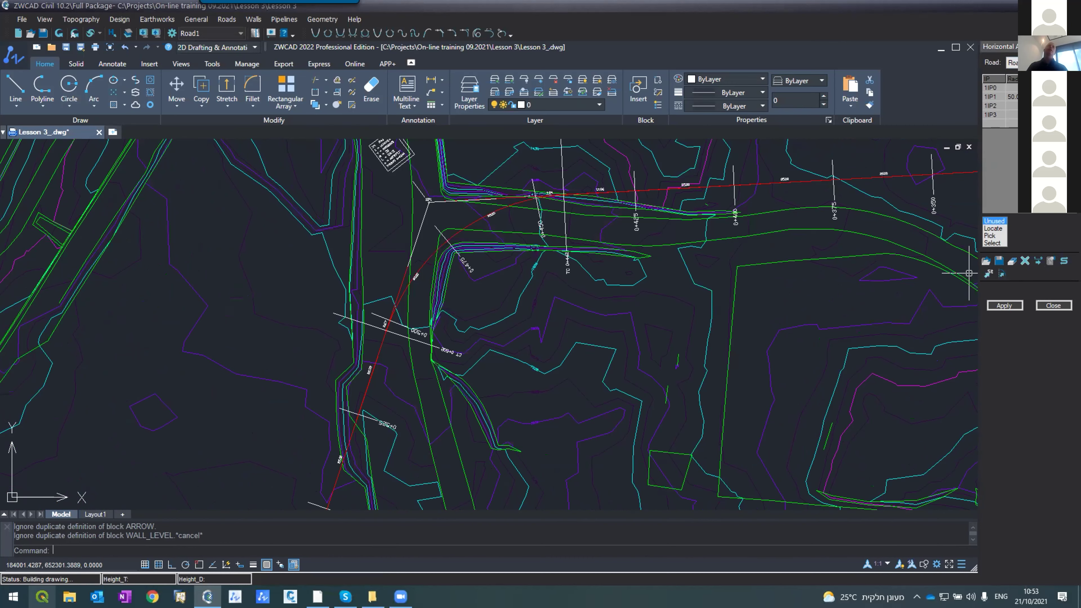
- Set the curve radius at IP2 to 100 and apply the Road1 horizontal alignment
scroll(466, 170, down, 2)
scroll(465, 170, down, 3)
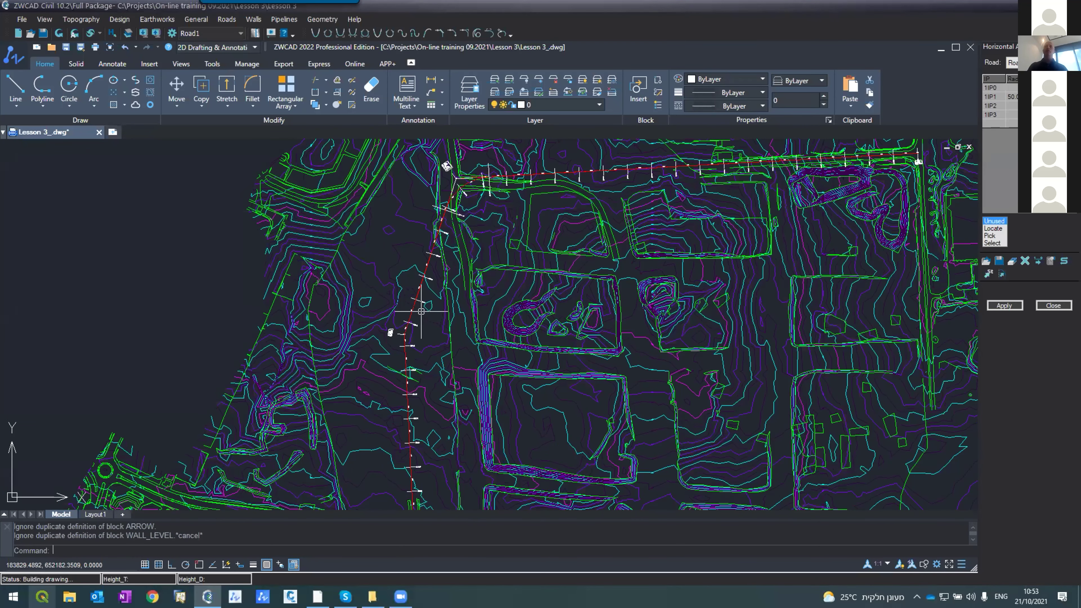
scroll(382, 323, up, 3)
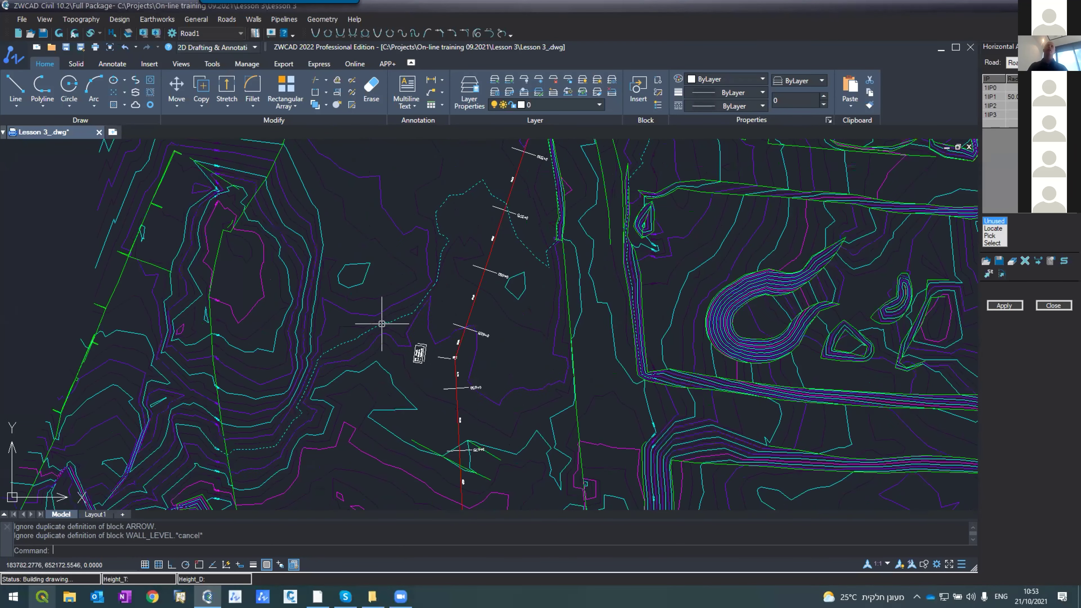
scroll(477, 360, up, 2)
scroll(477, 361, up, 2)
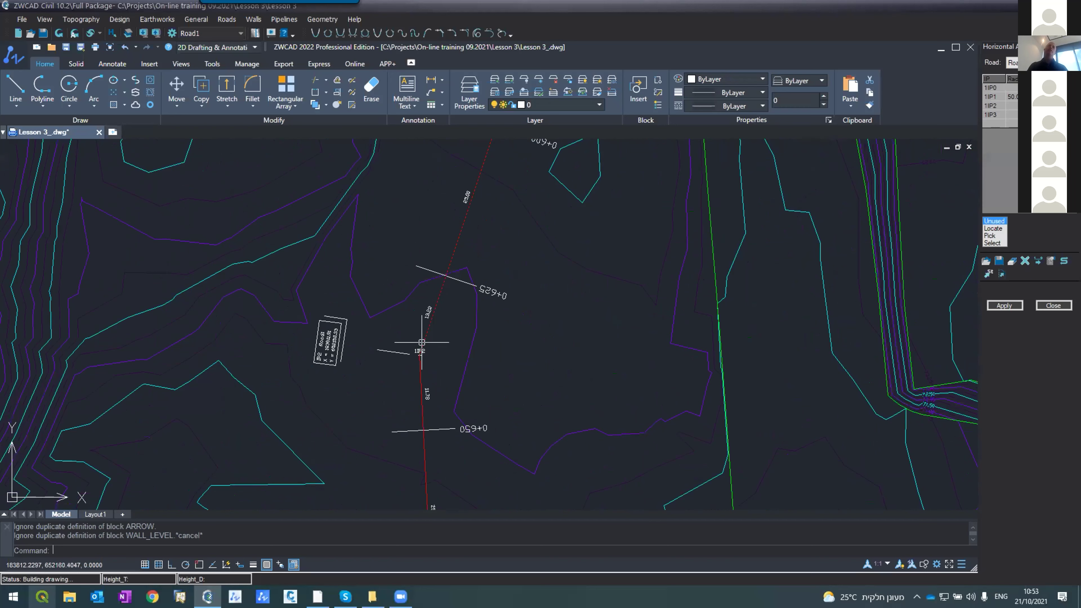
click(1010, 103)
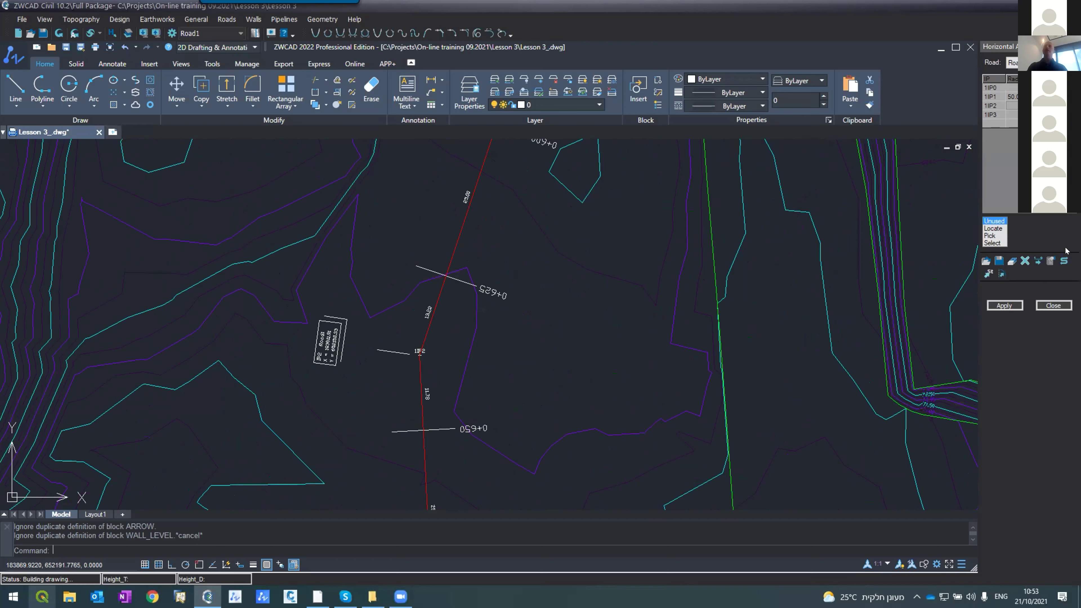
click(1004, 305)
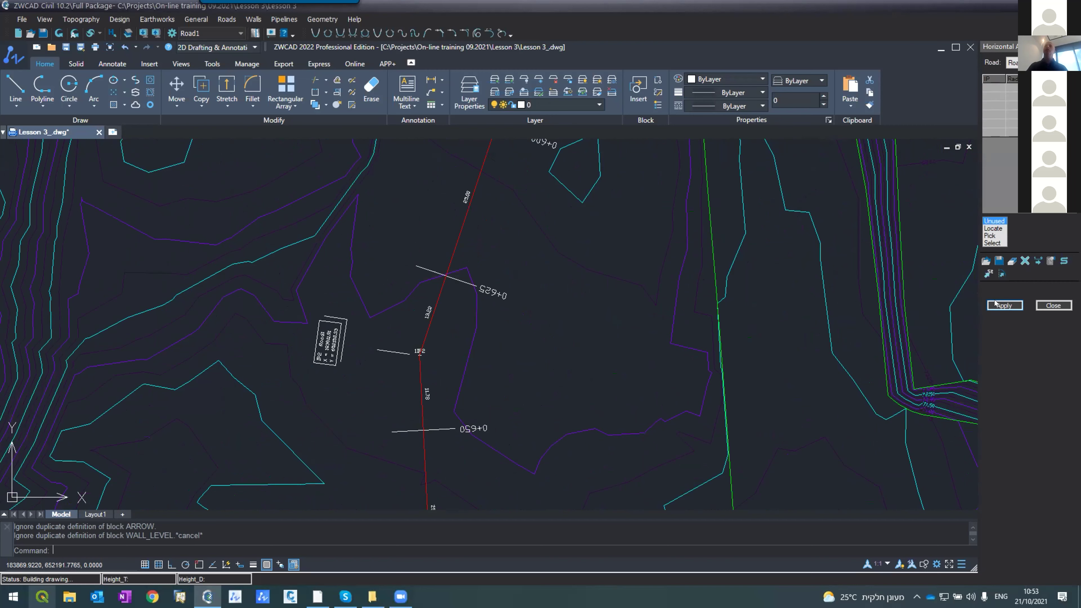
click(513, 348)
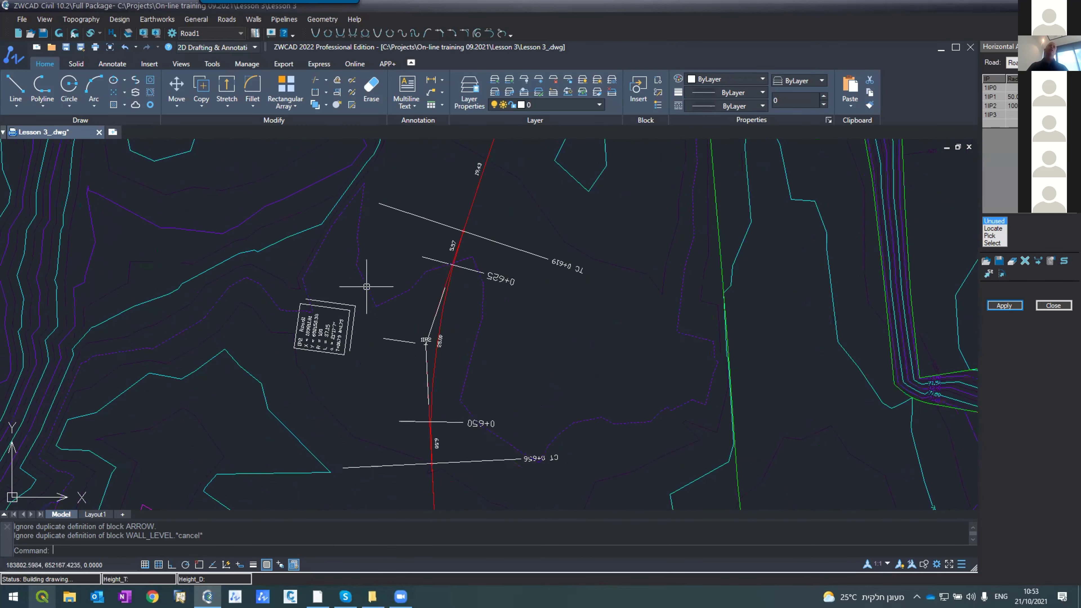
- Reopen the horizontal alignment, set the curve radius at IP2 to 250, and apply it to Road1
click(220, 22)
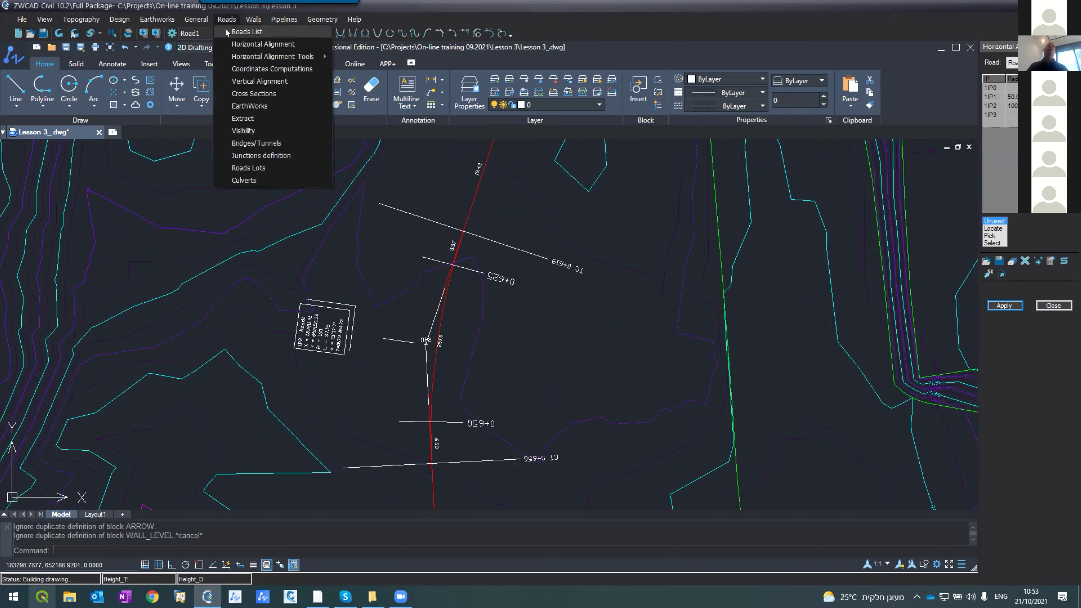
click(255, 41)
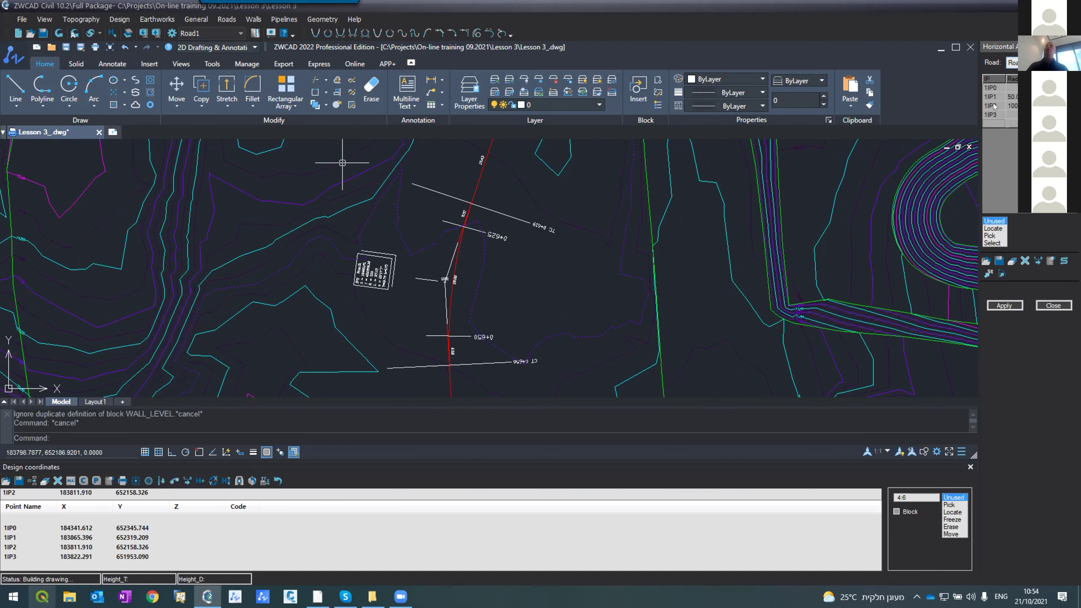
click(1013, 106)
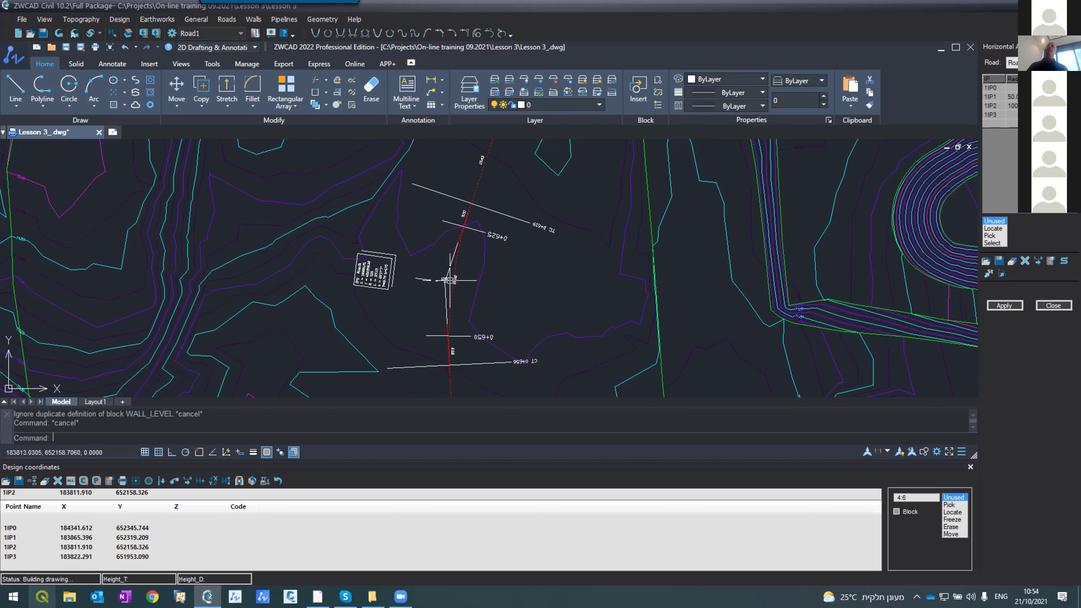
scroll(443, 275, up, 4)
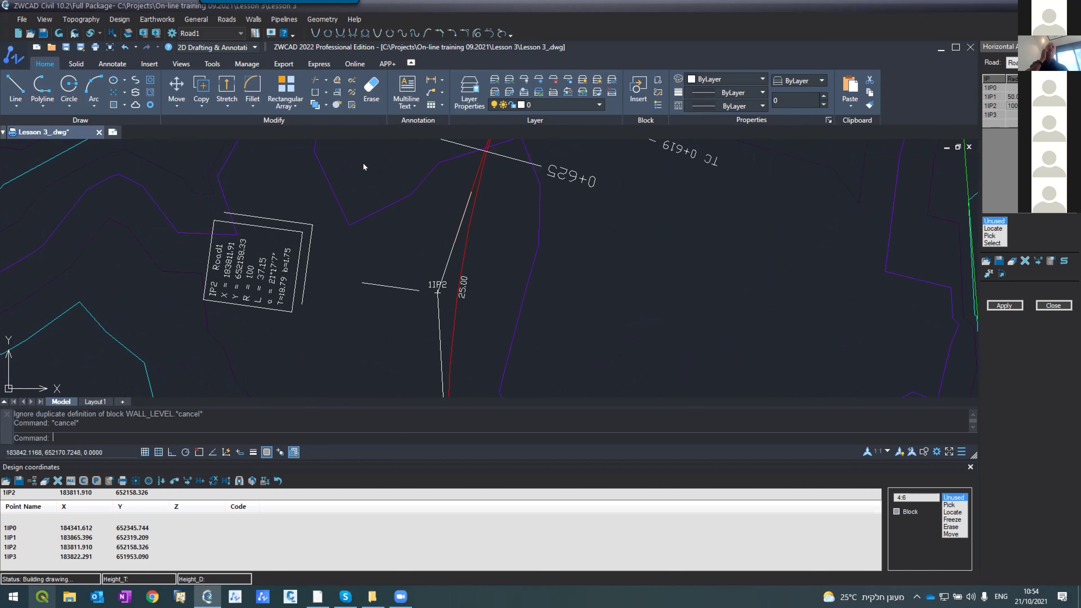
scroll(371, 185, down, 2)
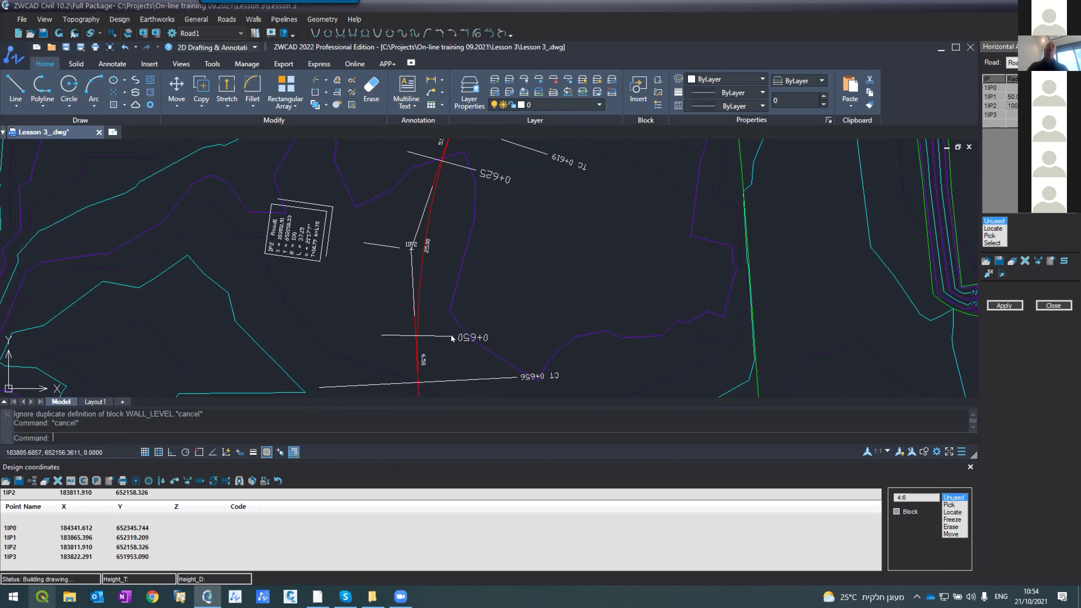
scroll(451, 336, down, 2)
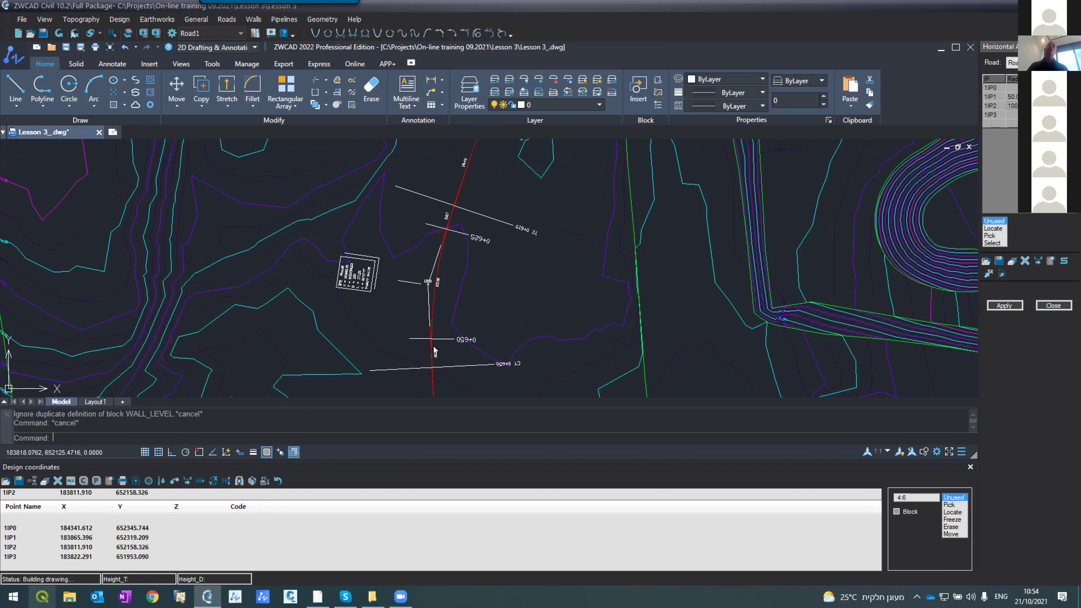
text(250)
click(1005, 308)
click(513, 347)
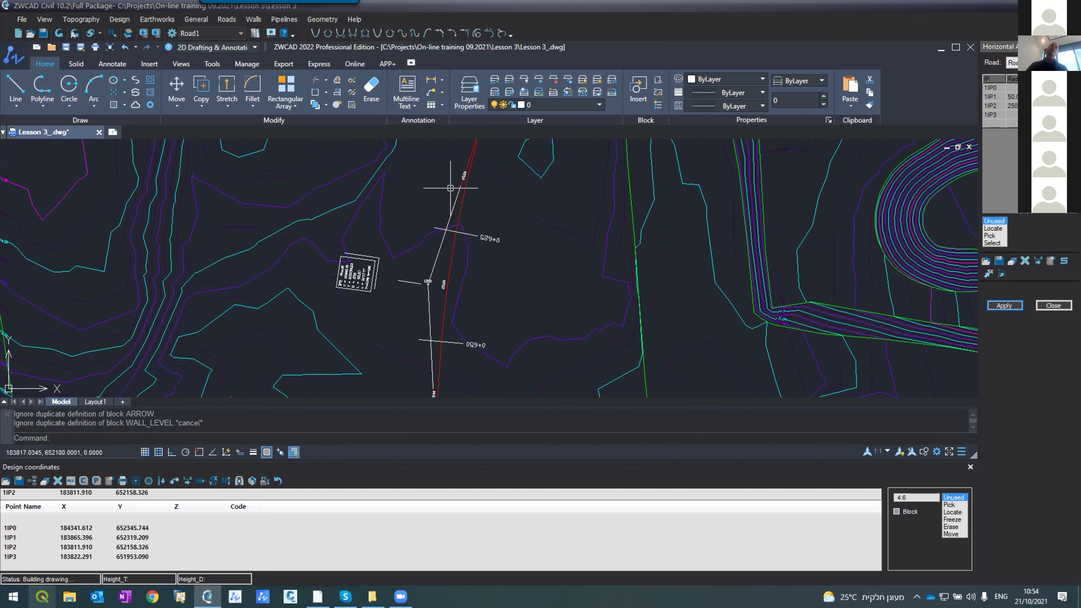
- Highlight the marker lines at both ends of the IP2 curve to check its extent, and clear the selection
scroll(448, 195, down, 2)
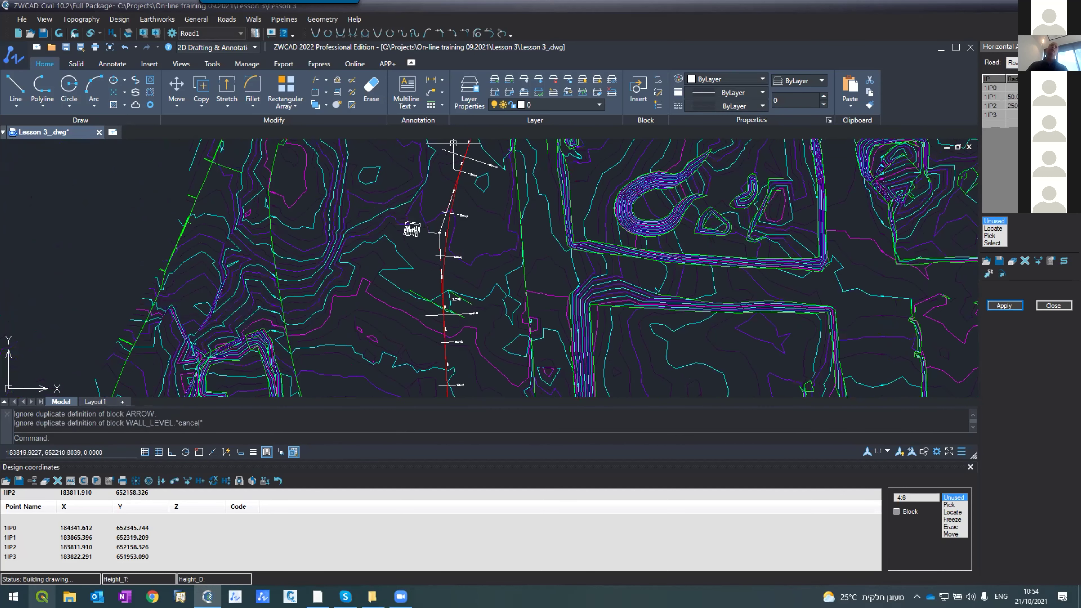
click(460, 154)
click(445, 315)
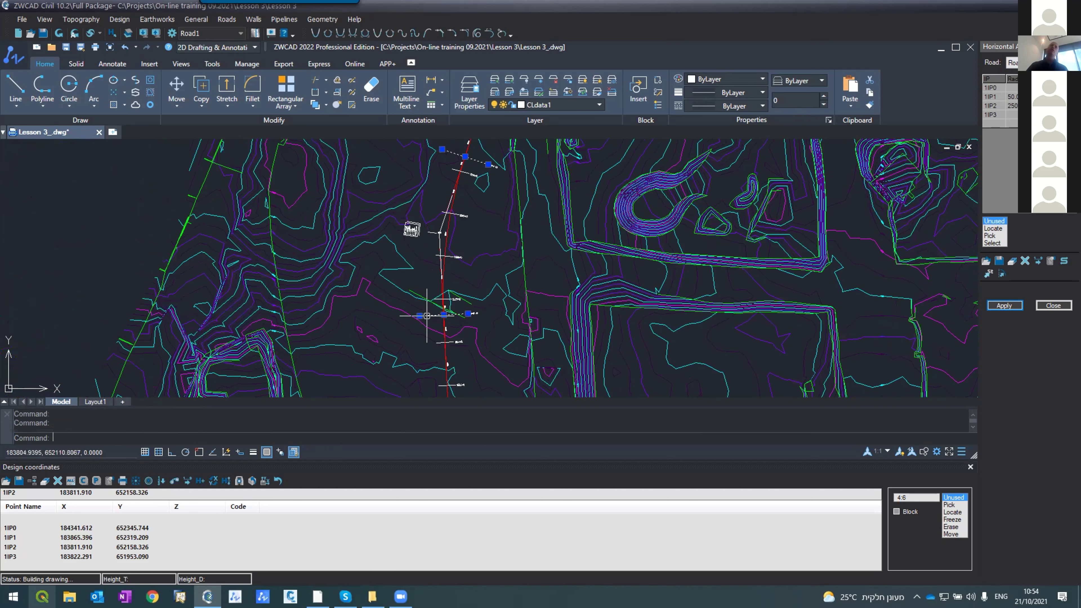
key(Escape)
key(Escape)
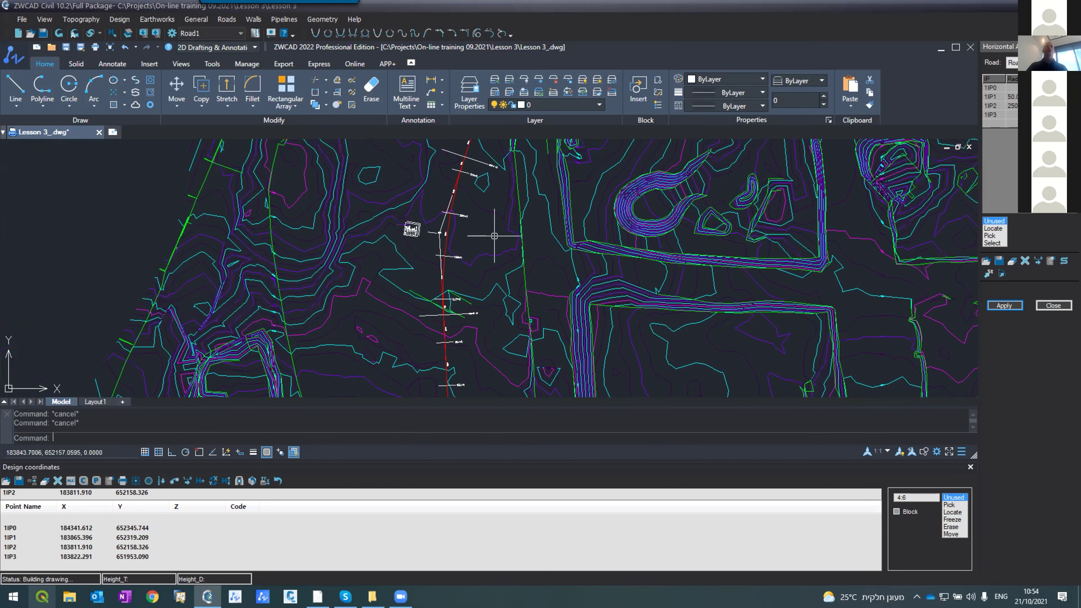
- Examine the Road1 alignment around the IP2 and IP1 curves and its surroundings
scroll(475, 307, down, 1)
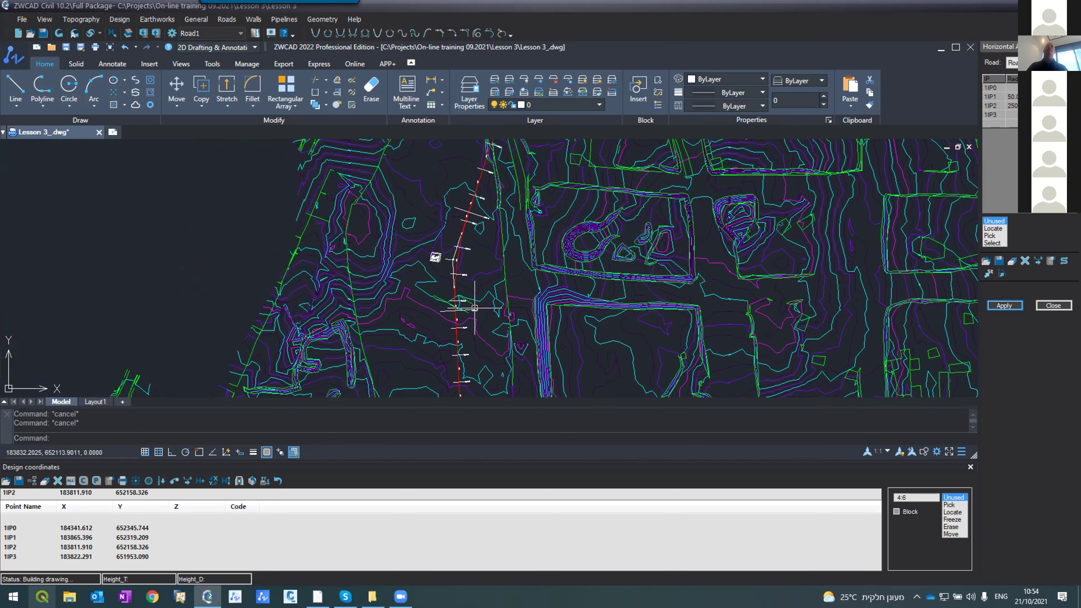
scroll(460, 269, down, 5)
scroll(460, 269, up, 4)
scroll(460, 269, up, 2)
scroll(446, 244, up, 4)
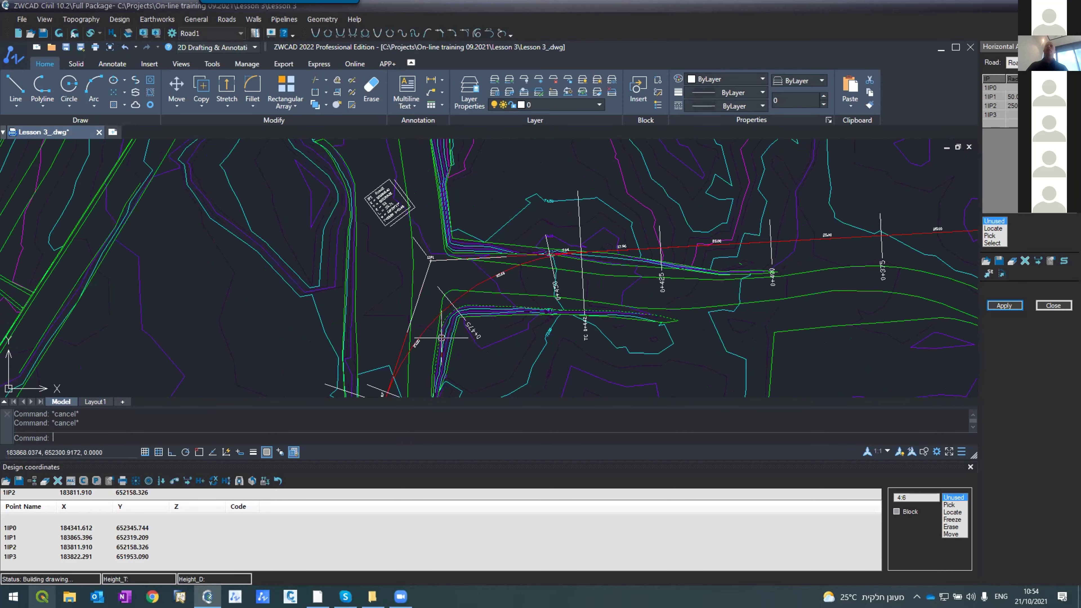
scroll(421, 260, down, 2)
scroll(421, 259, up, 2)
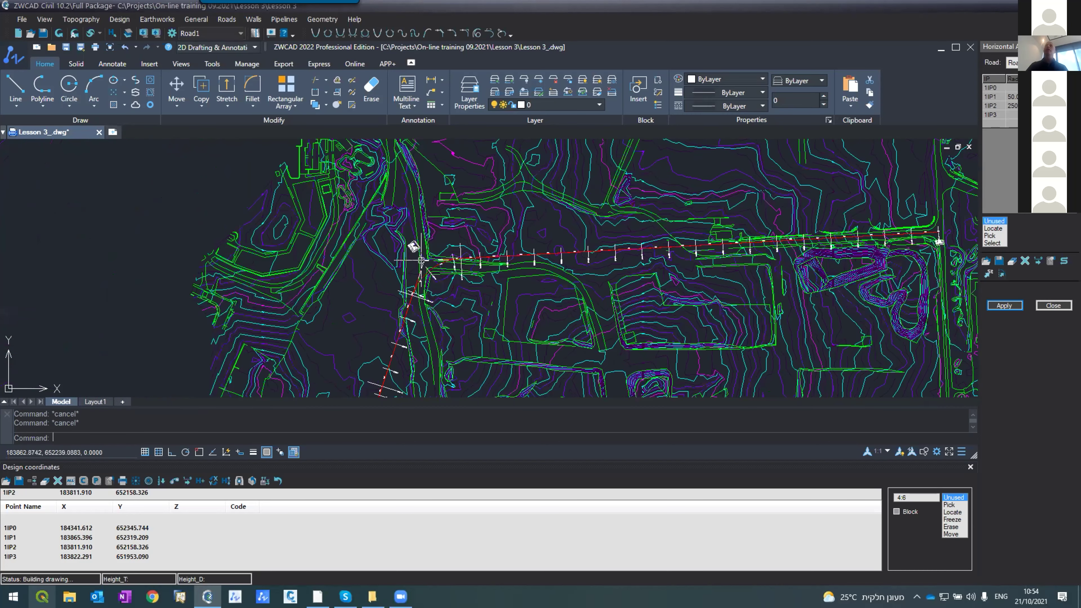
scroll(421, 260, down, 2)
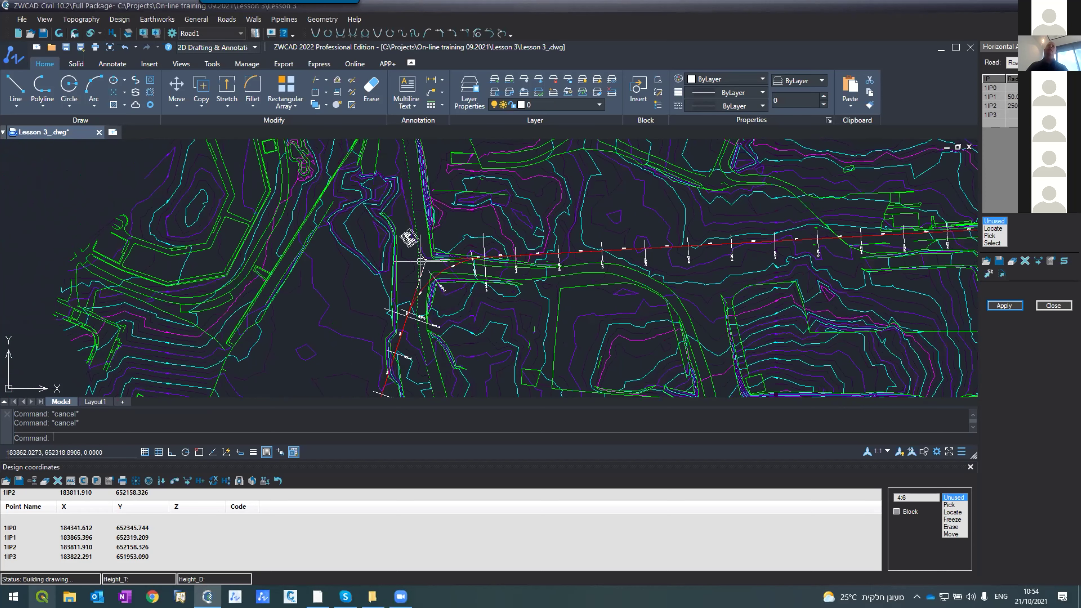
scroll(421, 261, up, 3)
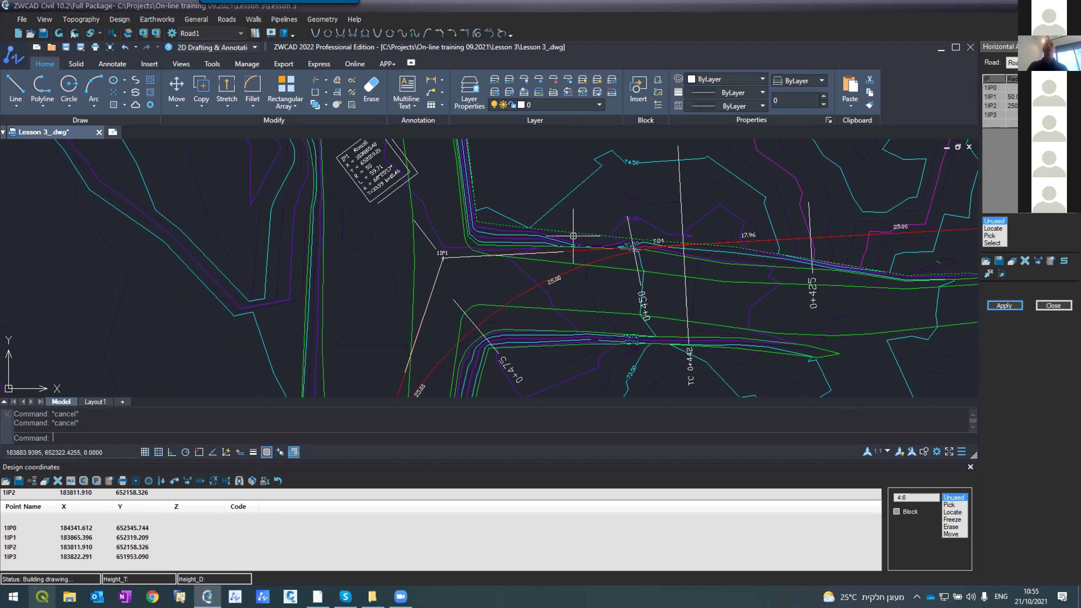
- With object snap on, draw a polyline from the red centerline east of IP1 along the tangent to point 1IP1
click(566, 249)
key(Escape)
text(pl)
key(Return)
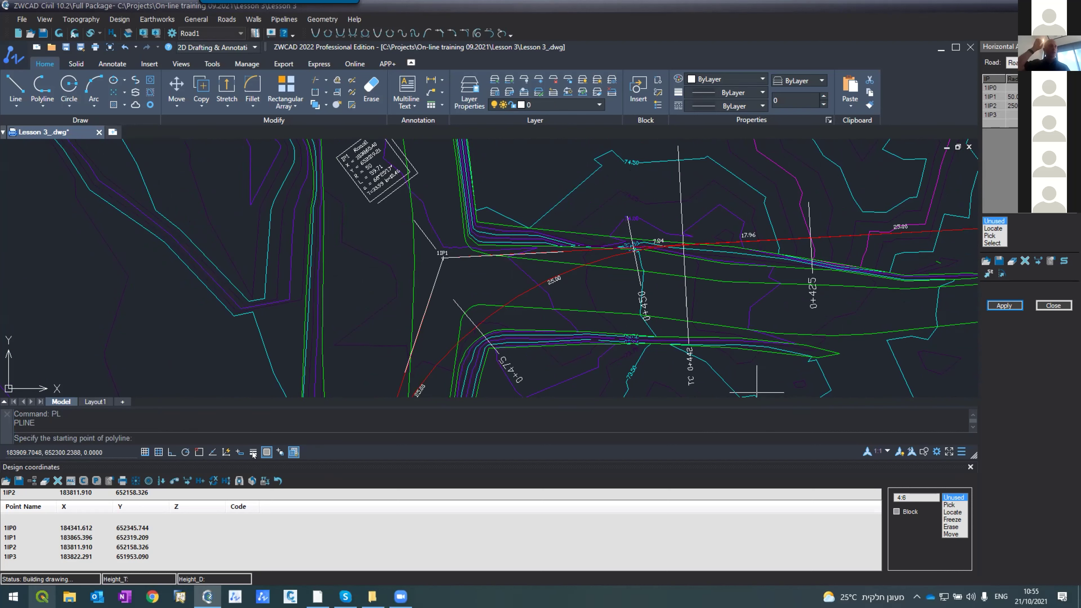
click(196, 453)
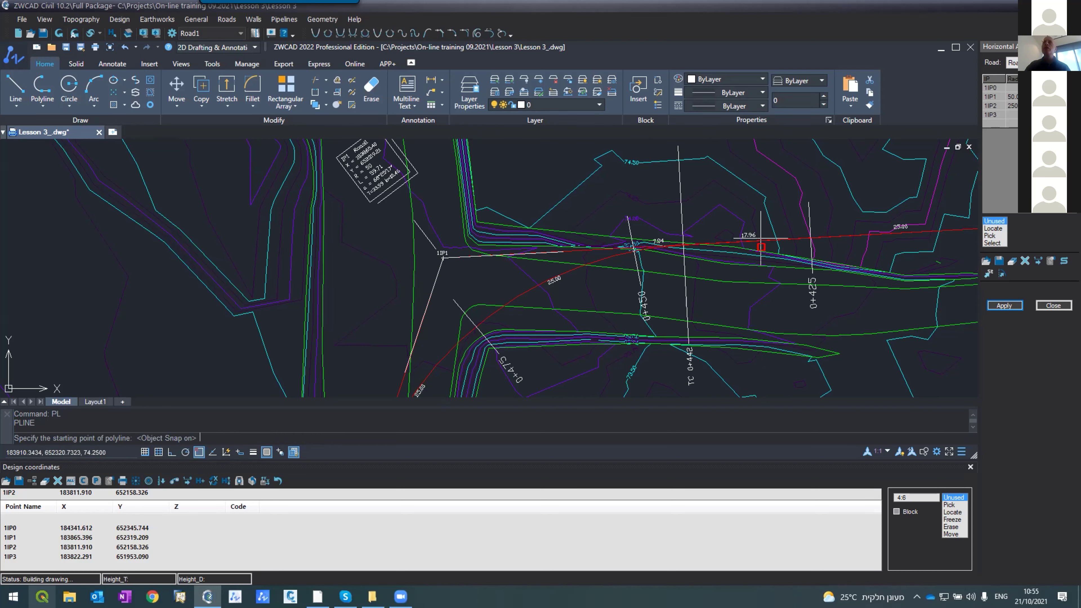
scroll(763, 240, up, 10)
click(736, 258)
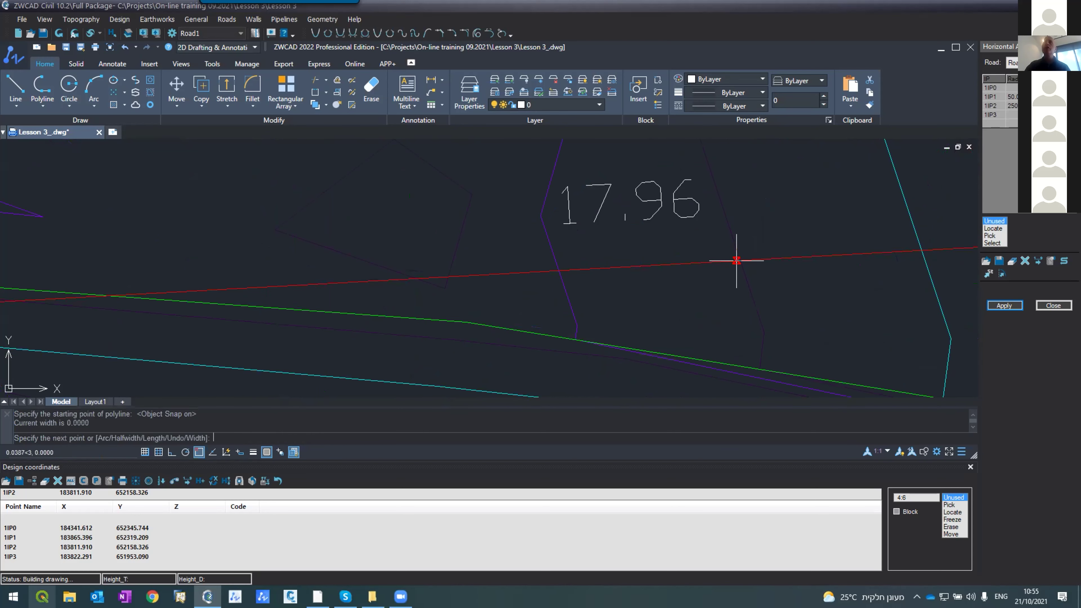
scroll(739, 260, down, 4)
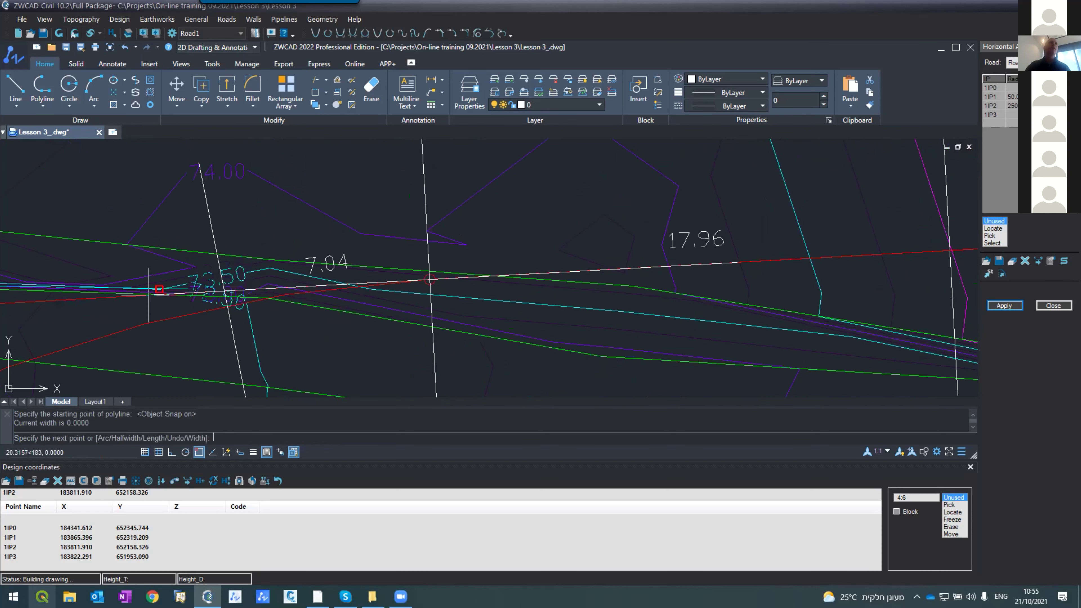
scroll(112, 306, down, 10)
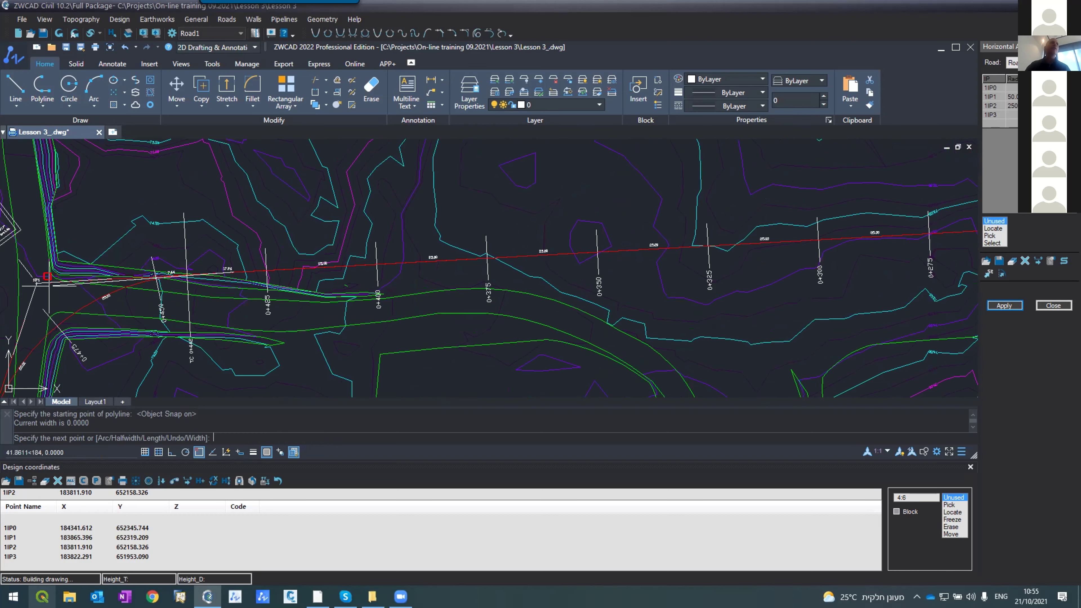
scroll(49, 280, up, 6)
click(50, 269)
scroll(141, 272, down, 3)
scroll(148, 271, down, 2)
scroll(144, 268, up, 2)
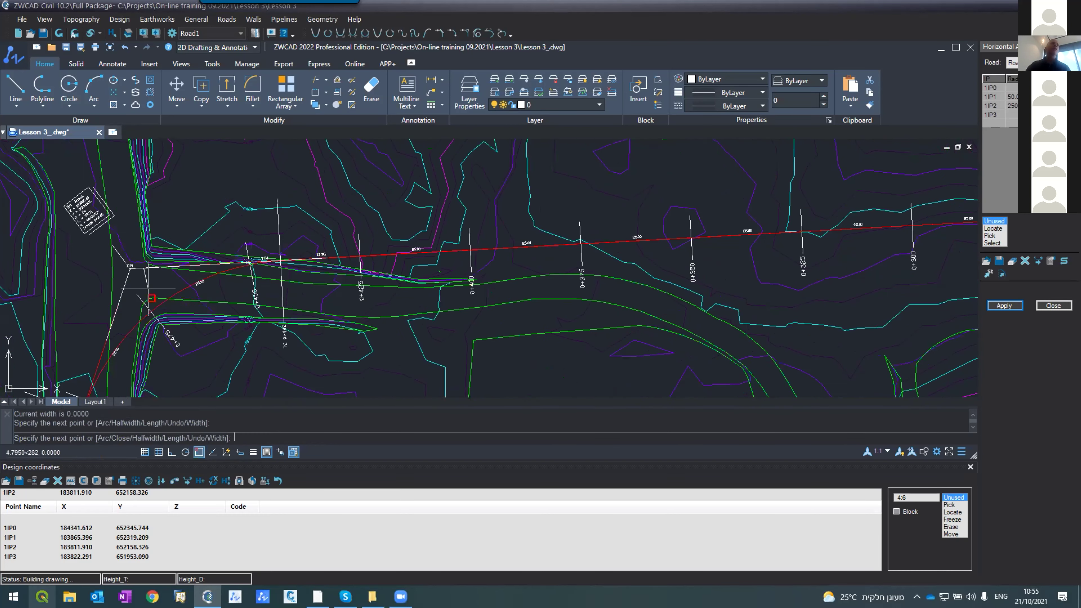
key(Return)
- Extend the new polyline westward past IP1 to the far green boundary line
text(ex)
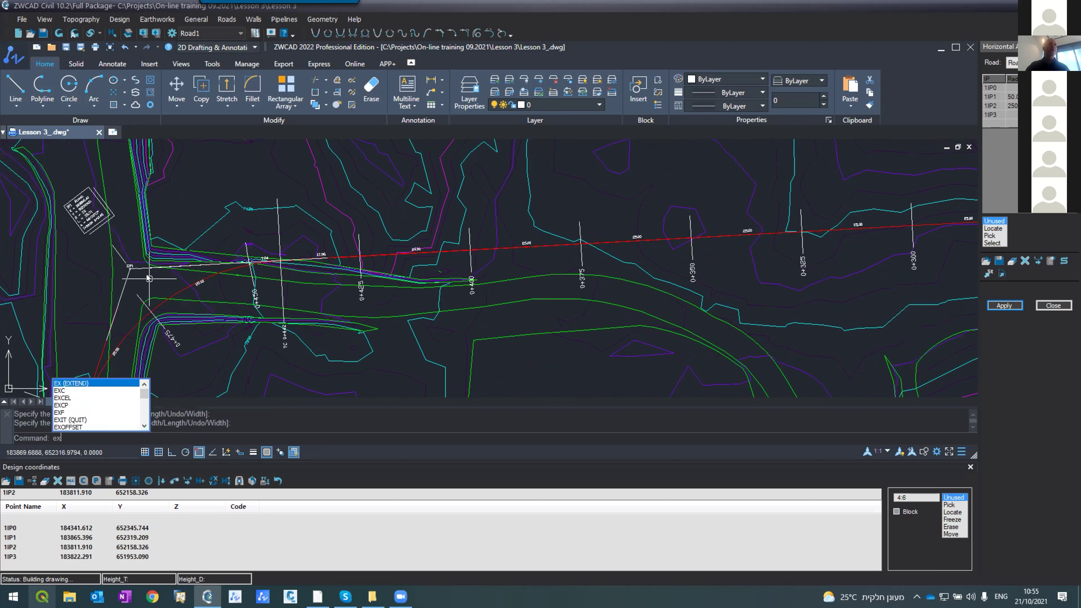
key(Return)
click(53, 284)
key(Return)
click(155, 269)
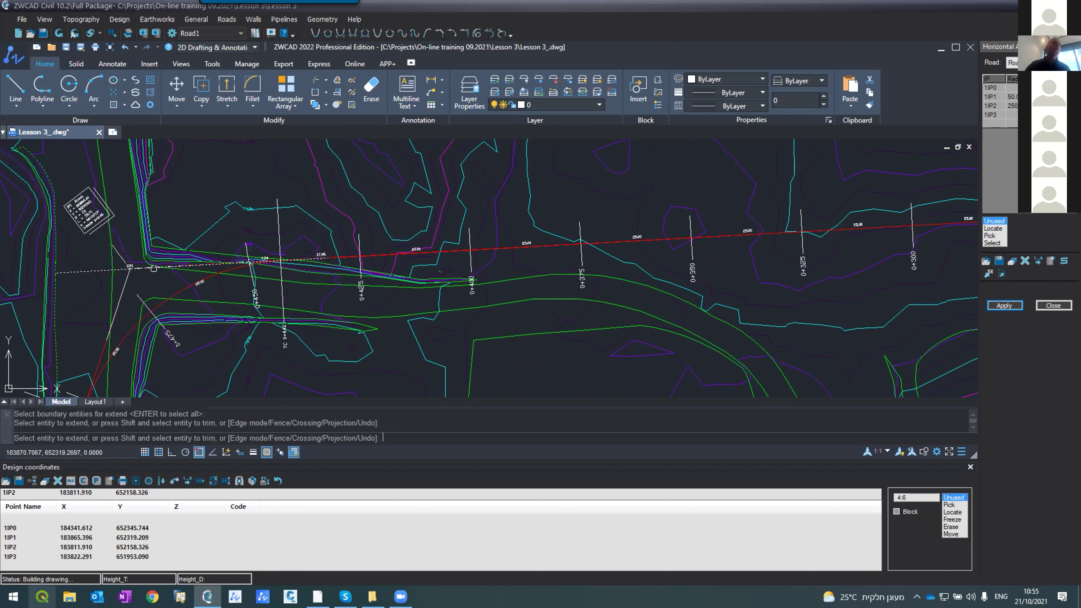
key(Return)
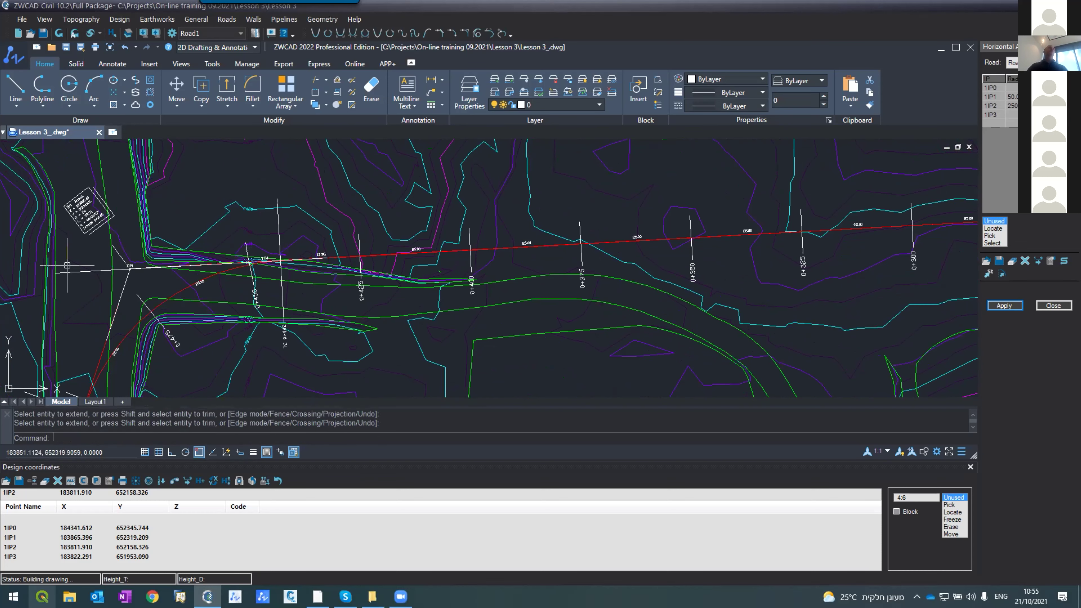
- Examine the extended tangent line around IP1 and the neighbouring curve
scroll(67, 265, down, 3)
scroll(75, 267, up, 5)
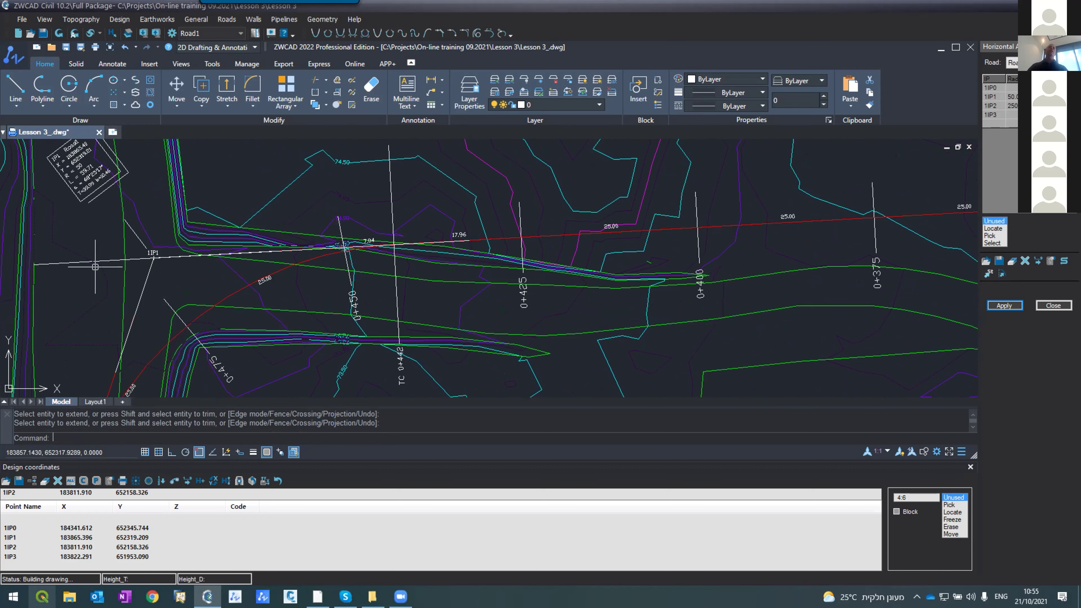
scroll(95, 267, down, 3)
scroll(92, 263, up, 6)
scroll(87, 255, down, 5)
scroll(83, 252, up, 2)
scroll(82, 250, up, 4)
scroll(106, 256, down, 2)
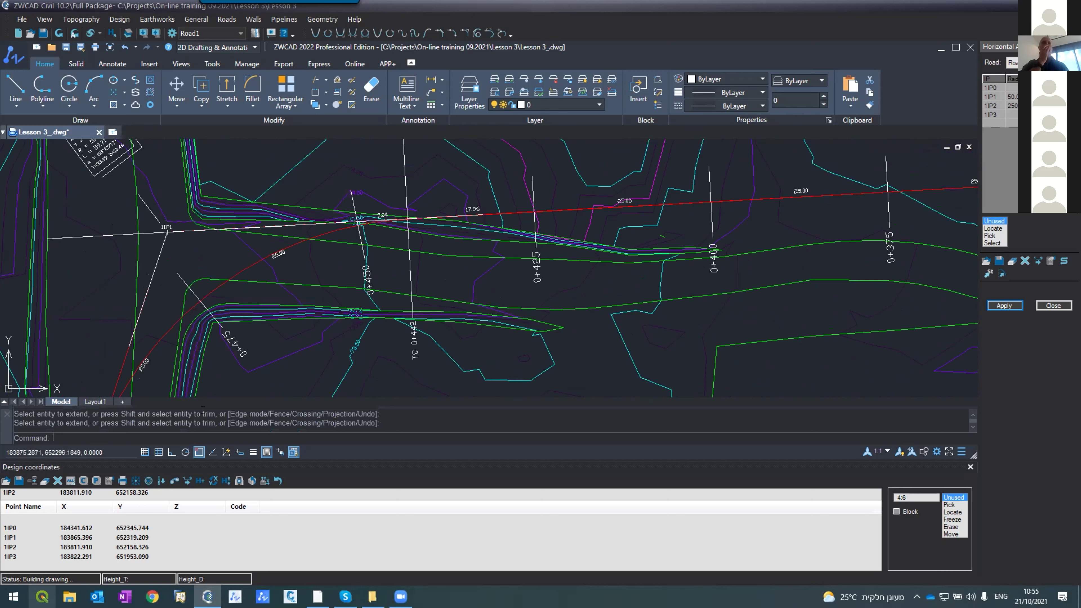
- Move point 1IP1 westward along the extended line to about X 183854.37, Y 652318.60, and apply the Road1 horizontal alignment
click(120, 22)
mouse_move(226, 19)
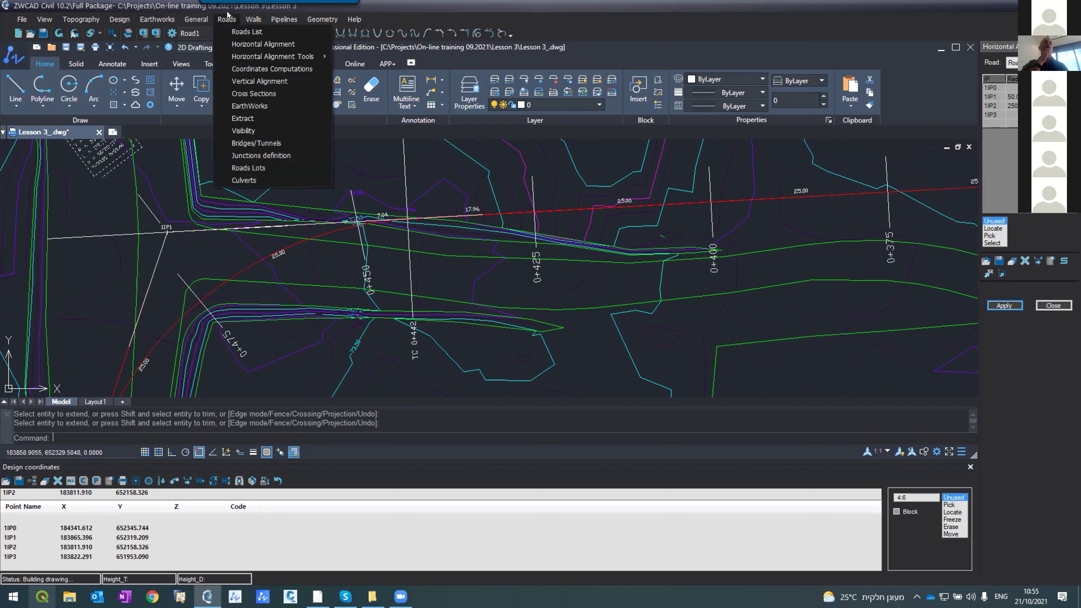
click(238, 44)
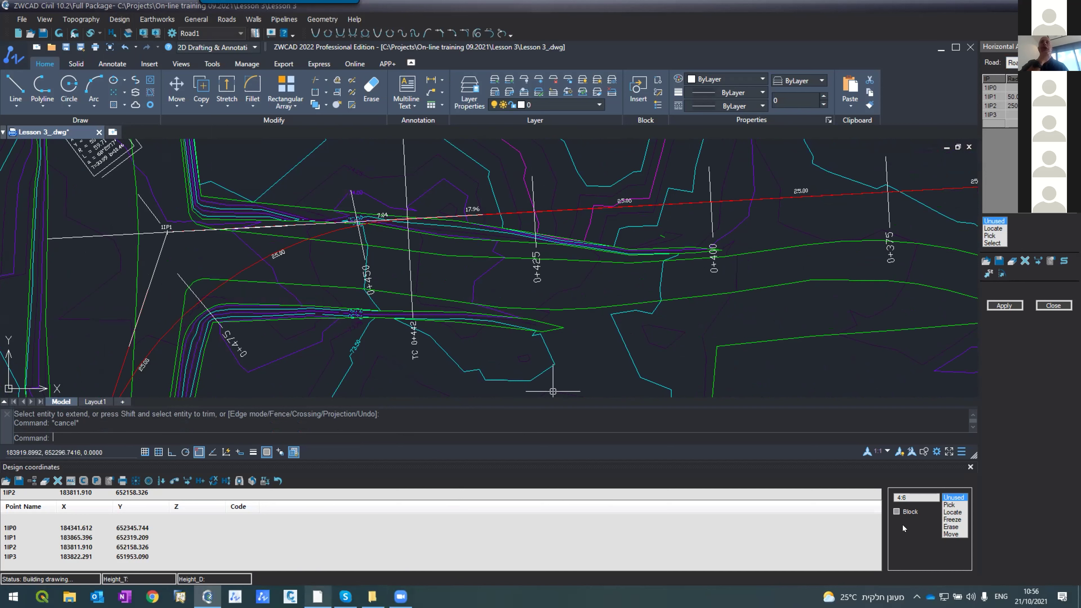
click(950, 534)
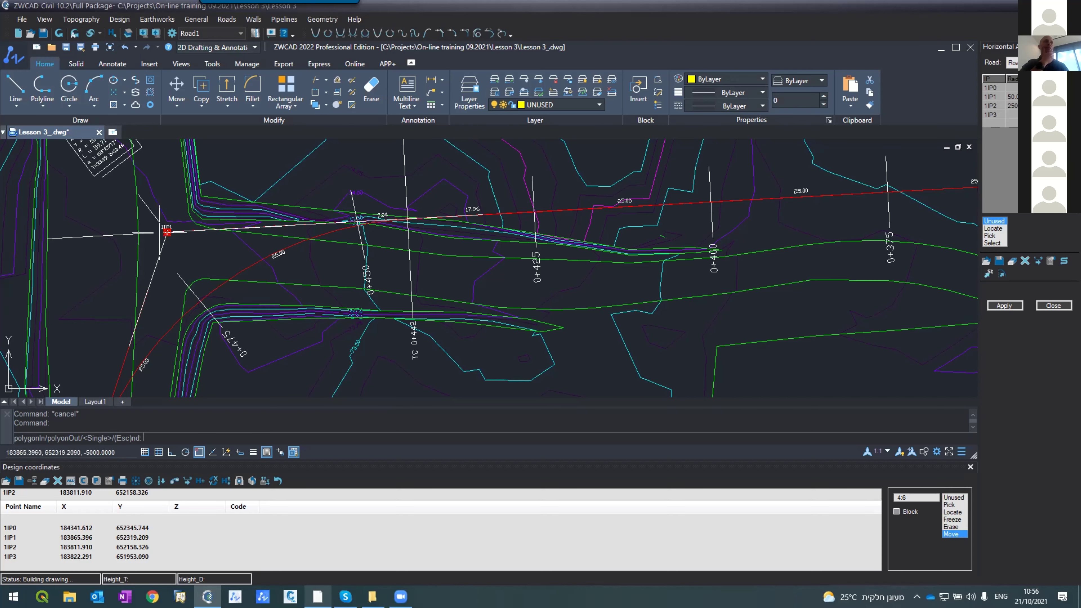
scroll(147, 212, up, 6)
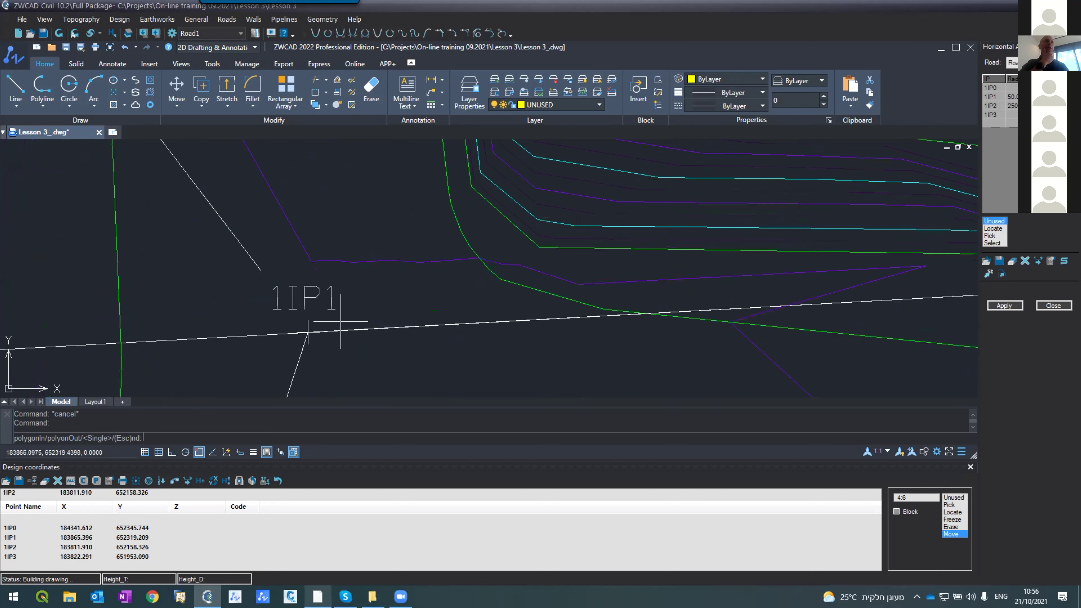
click(308, 332)
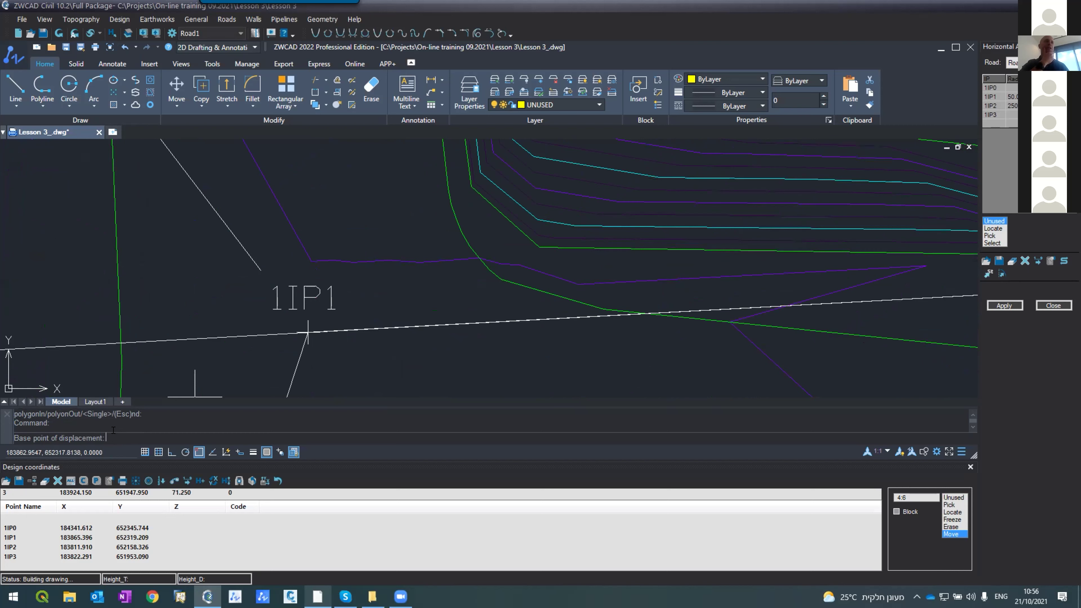
click(307, 332)
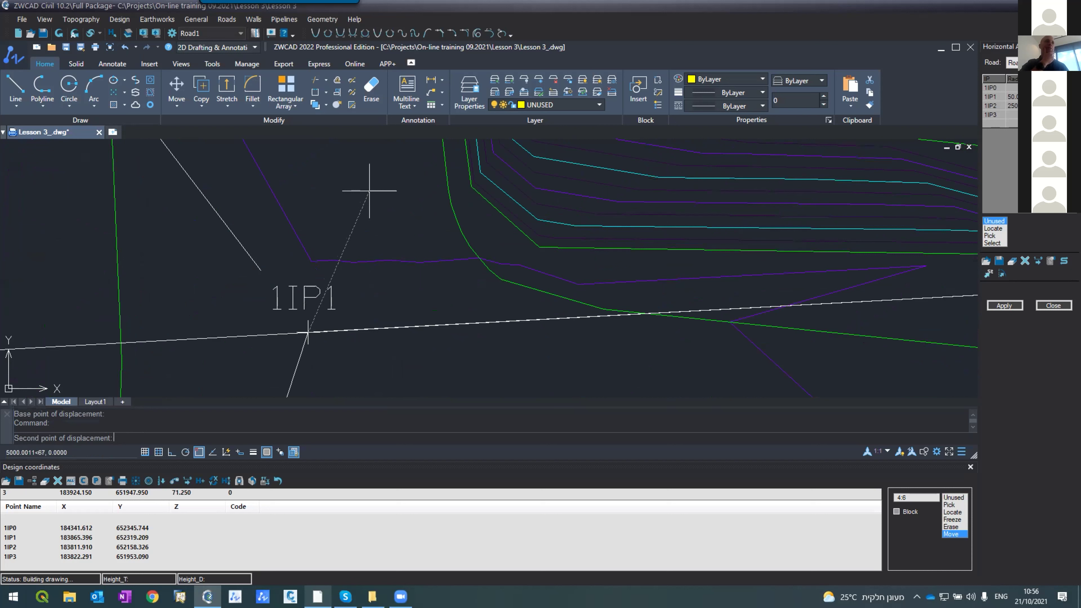
scroll(369, 190, down, 4)
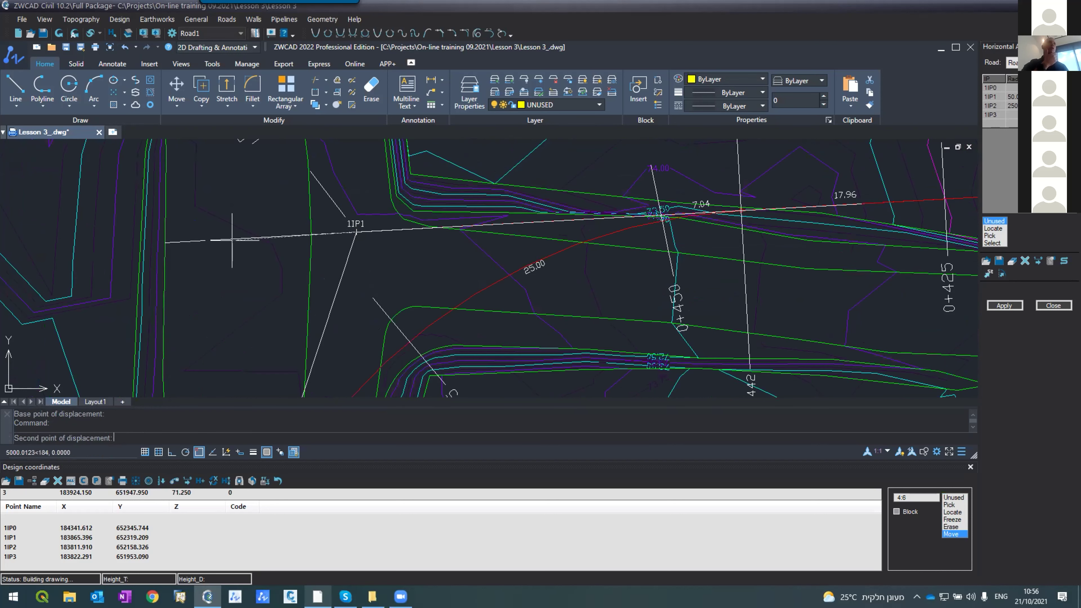
scroll(228, 239, up, 4)
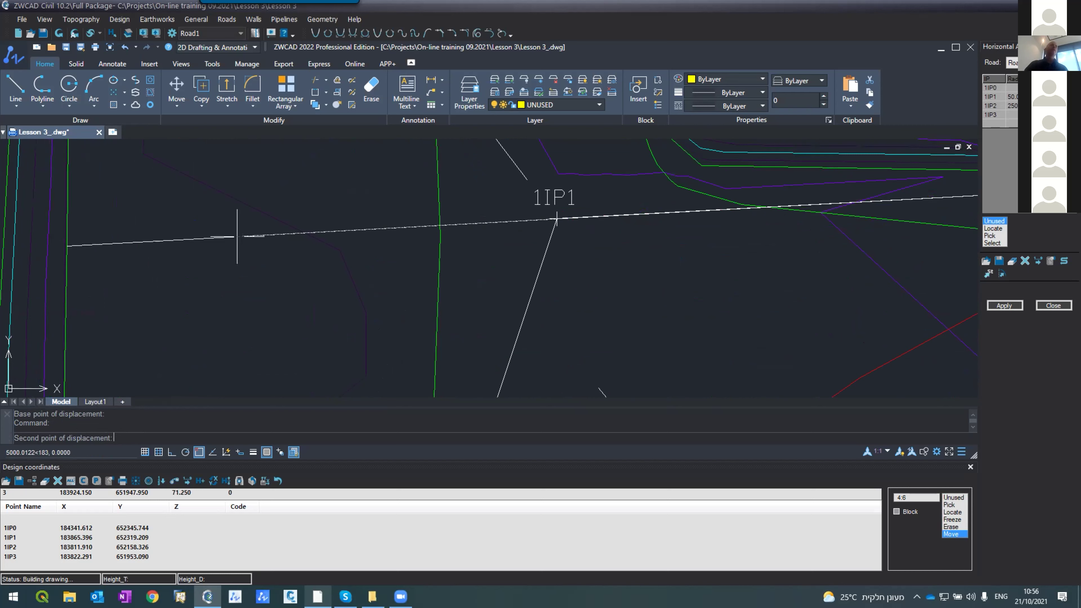
click(238, 236)
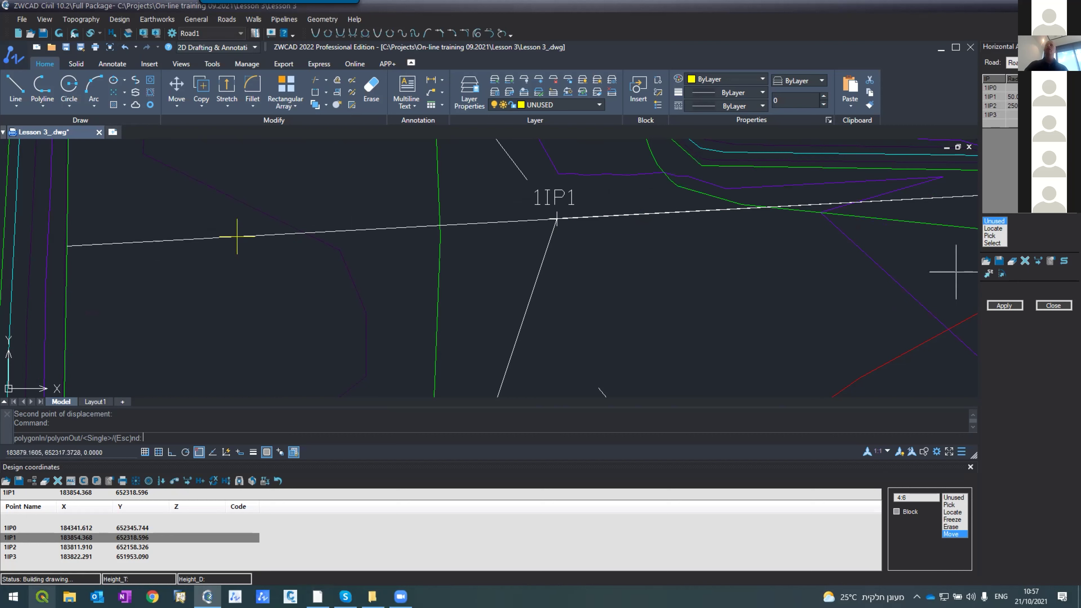
click(1001, 304)
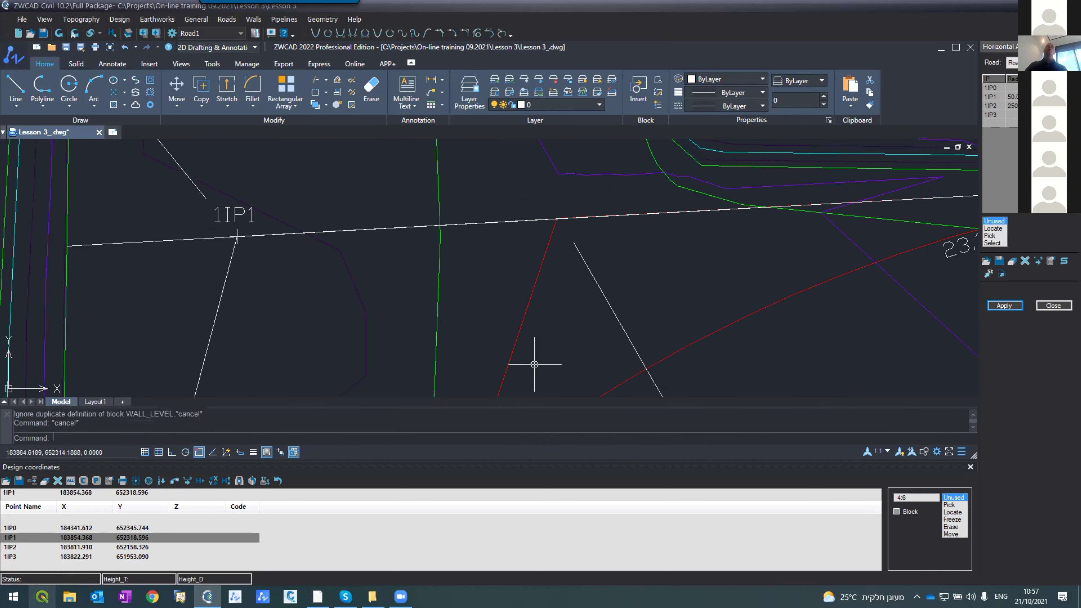
- Erase the old red centerline polyline beside the relocated IP1 curve
scroll(527, 340, down, 5)
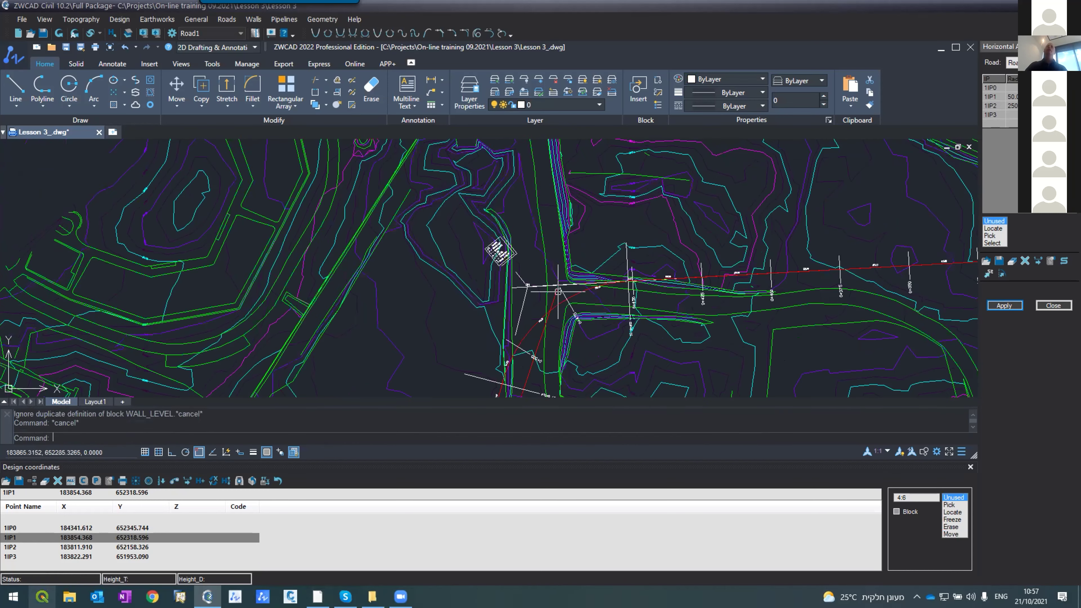
scroll(525, 339, down, 3)
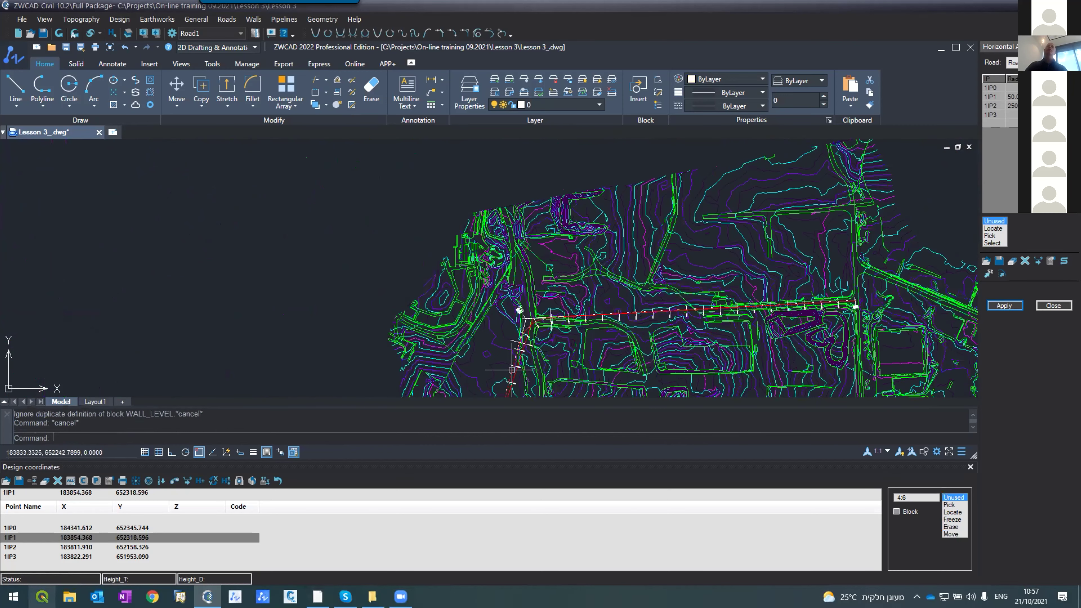
scroll(547, 232, up, 3)
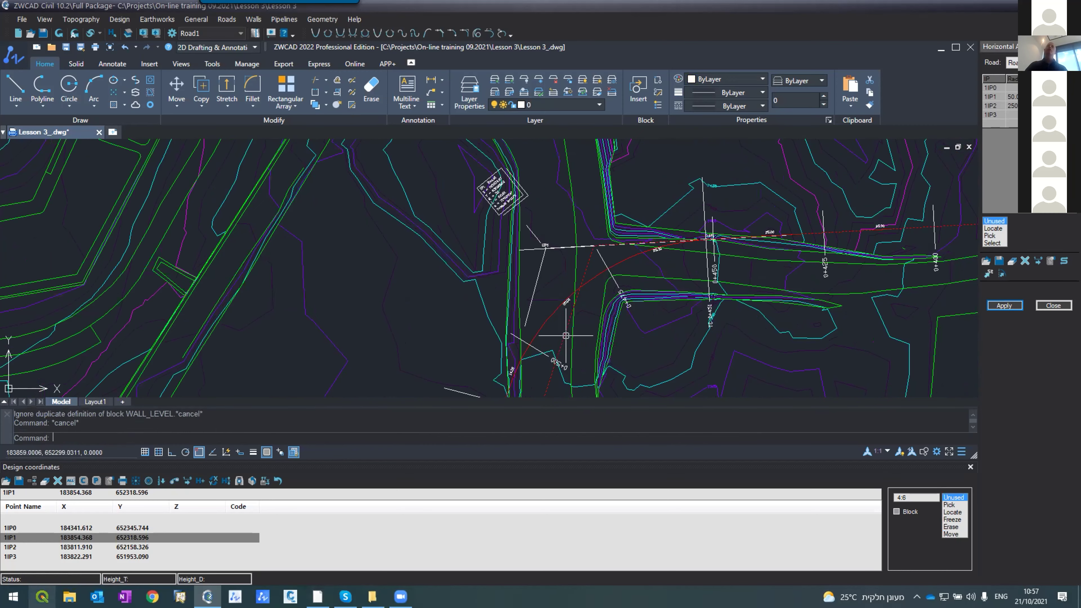
click(543, 330)
key(Escape)
key(Delete)
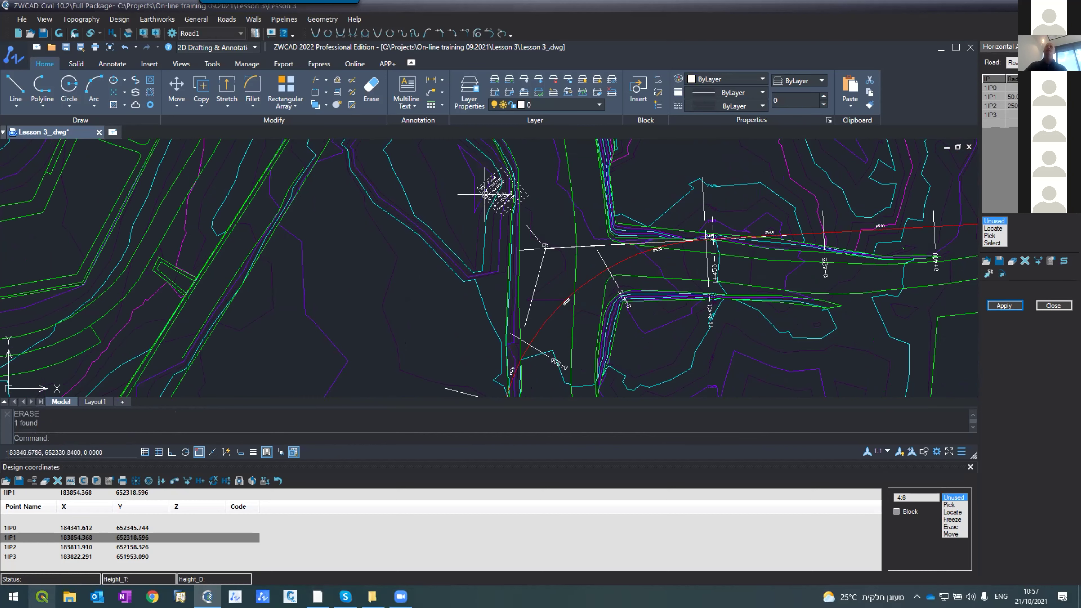
- Examine the updated Road1 route between the IP1 and IP2 curves
scroll(486, 194, down, 3)
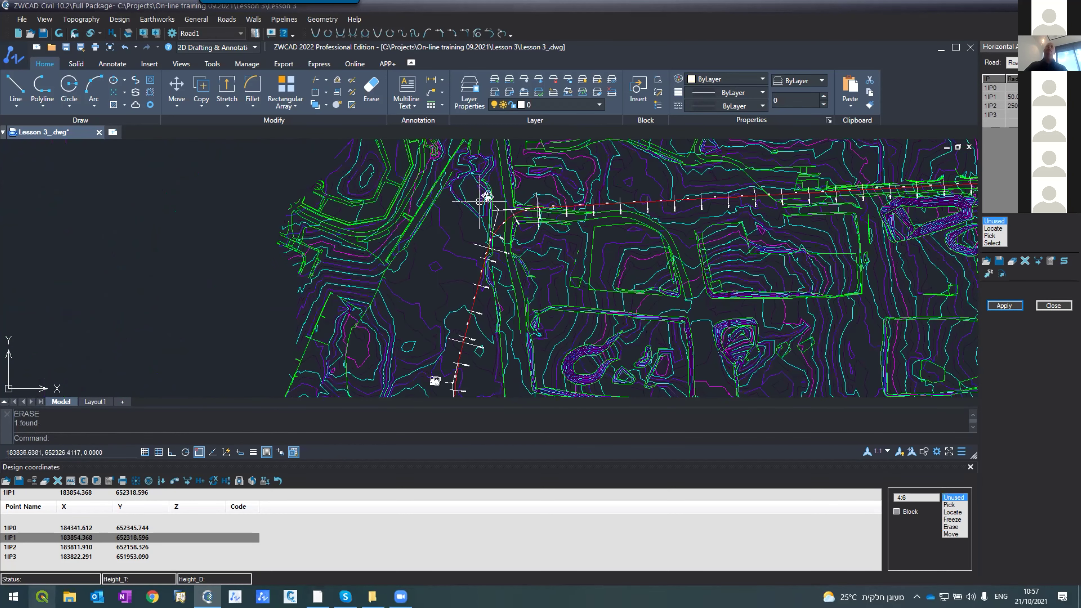
scroll(451, 263, up, 4)
scroll(489, 256, down, 2)
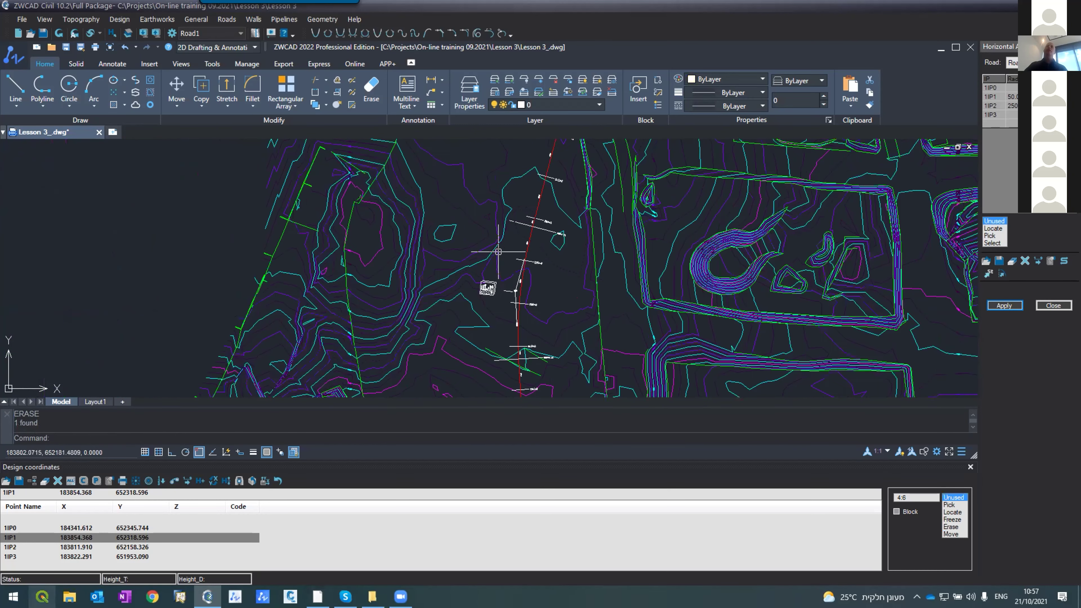
scroll(495, 264, up, 2)
scroll(494, 265, down, 3)
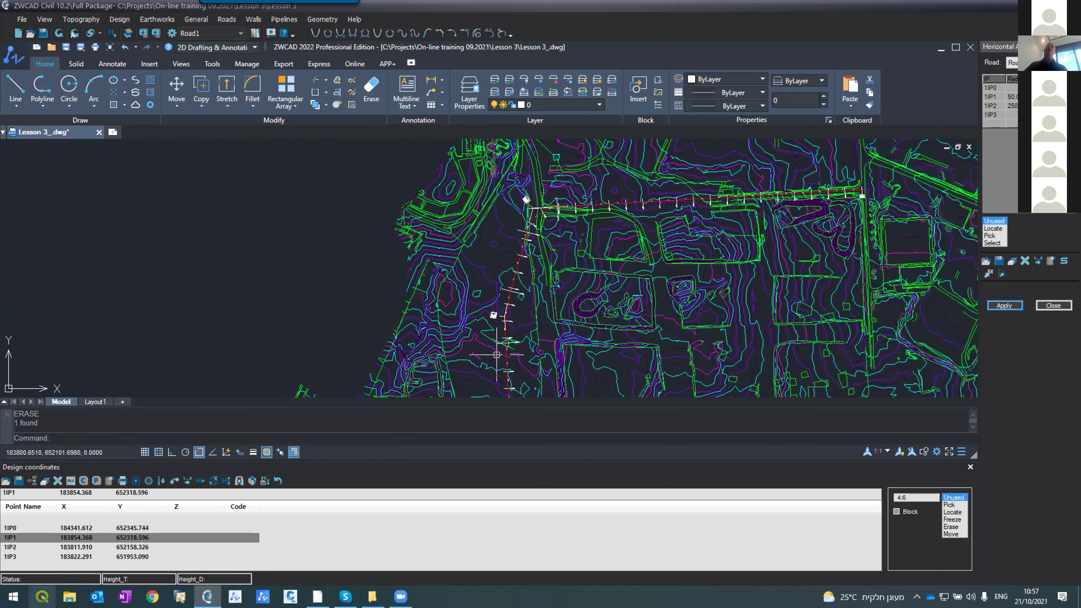
scroll(501, 278, up, 4)
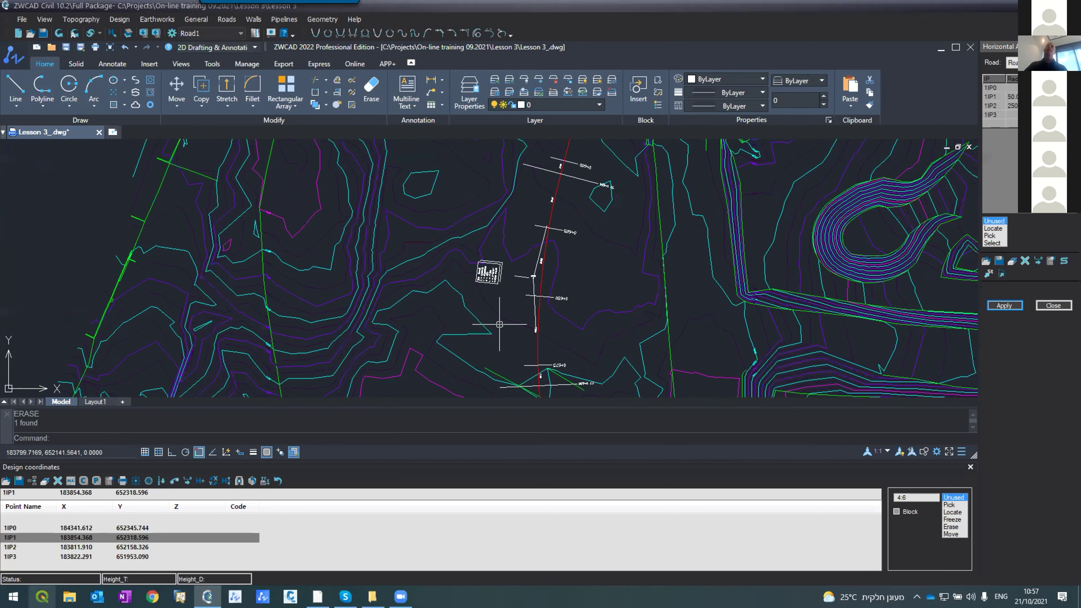
scroll(502, 304, down, 2)
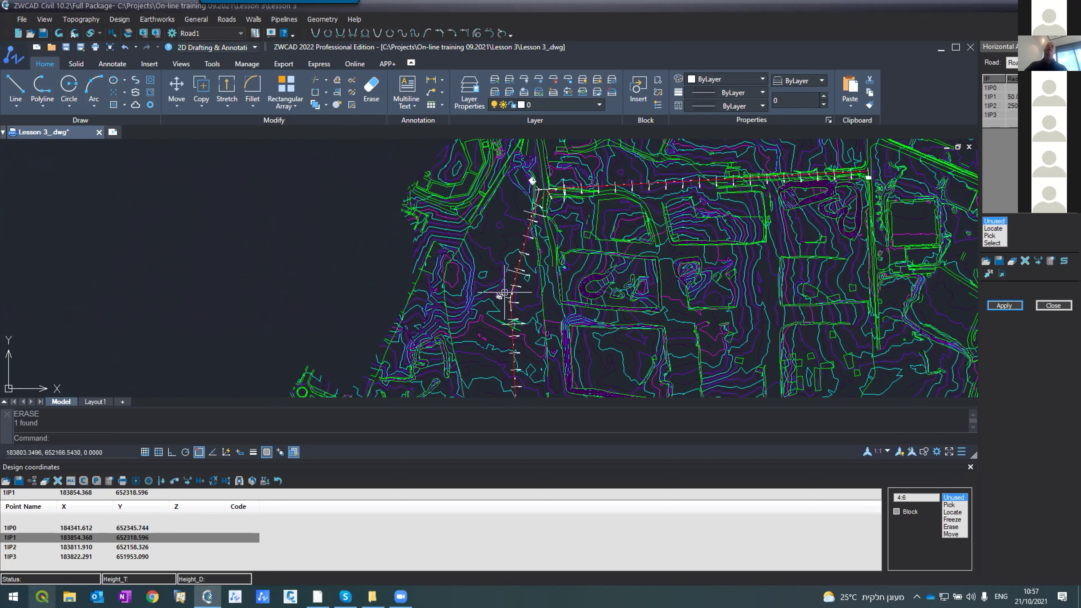
- Move point 1IP2 eastward to about X 183874.85, Y 652139.70, and apply the Road1 horizontal alignment with layout and distances
scroll(529, 212, up, 1)
scroll(548, 230, down, 1)
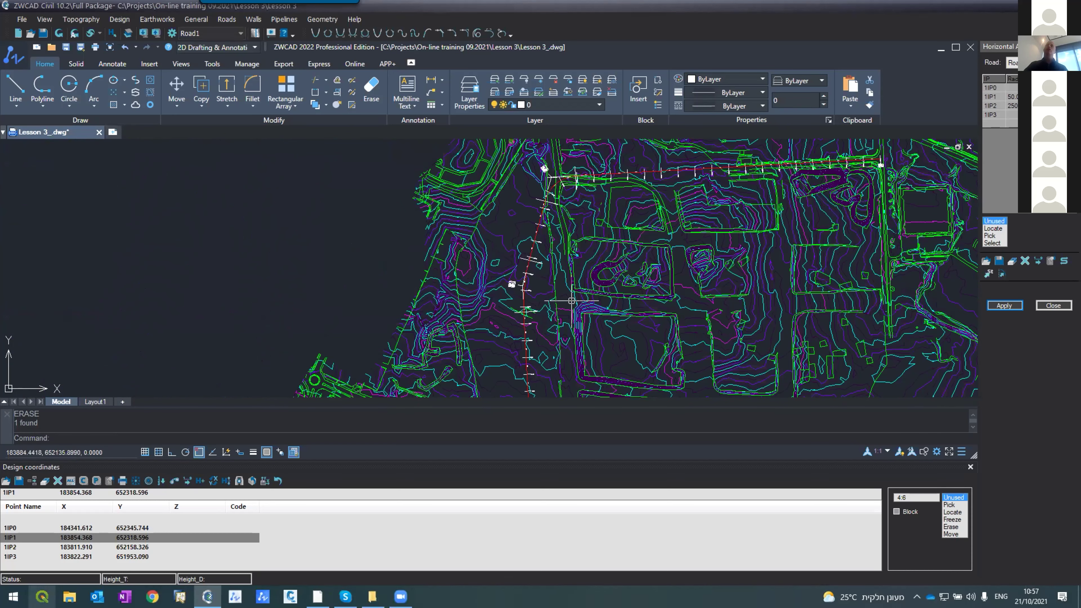
scroll(564, 298, up, 2)
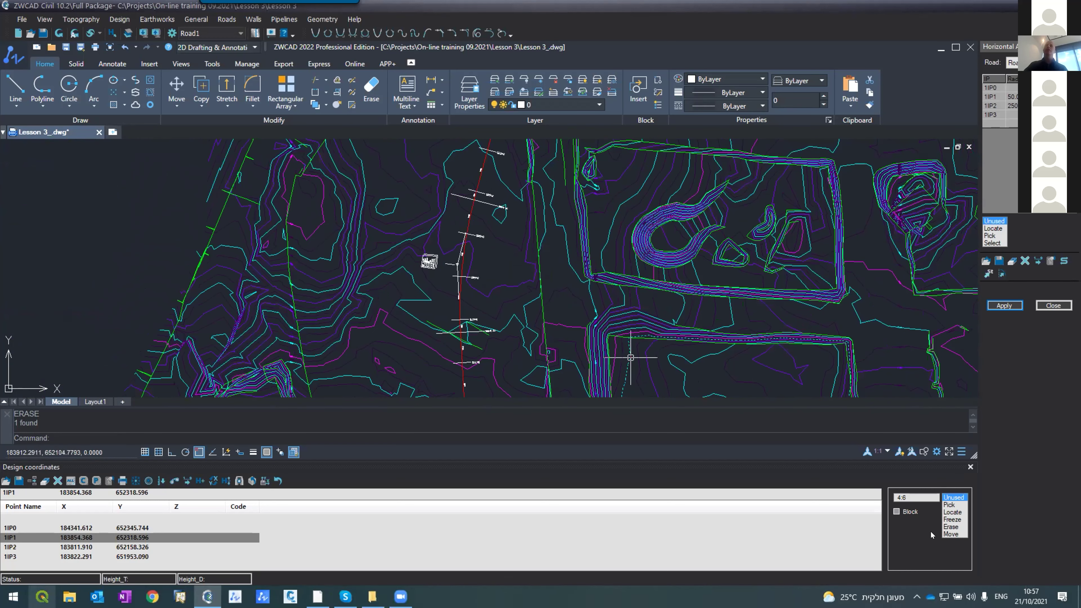
click(947, 535)
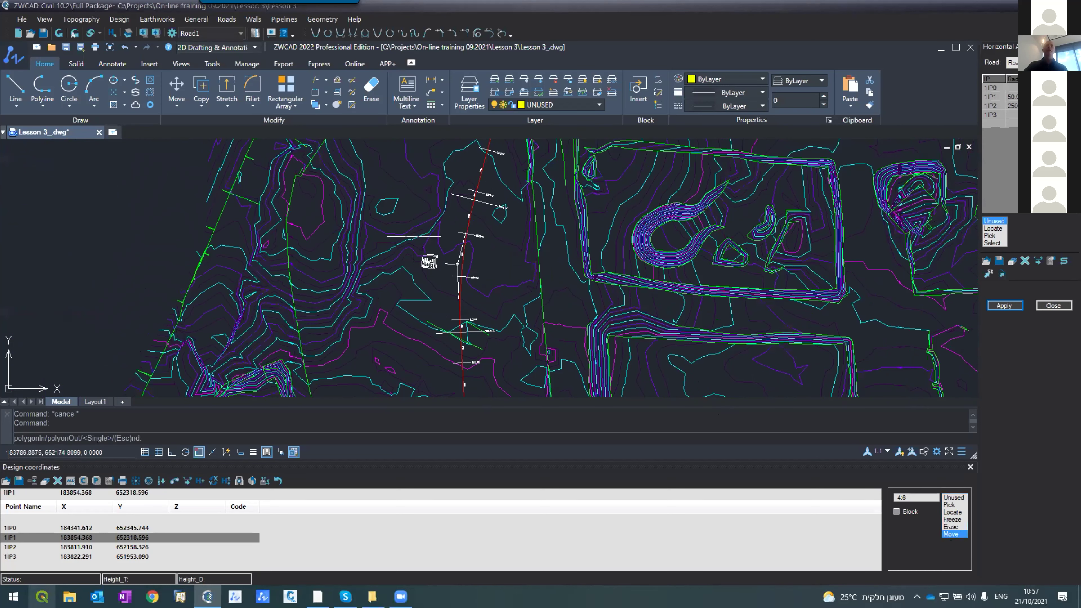
scroll(418, 237, up, 3)
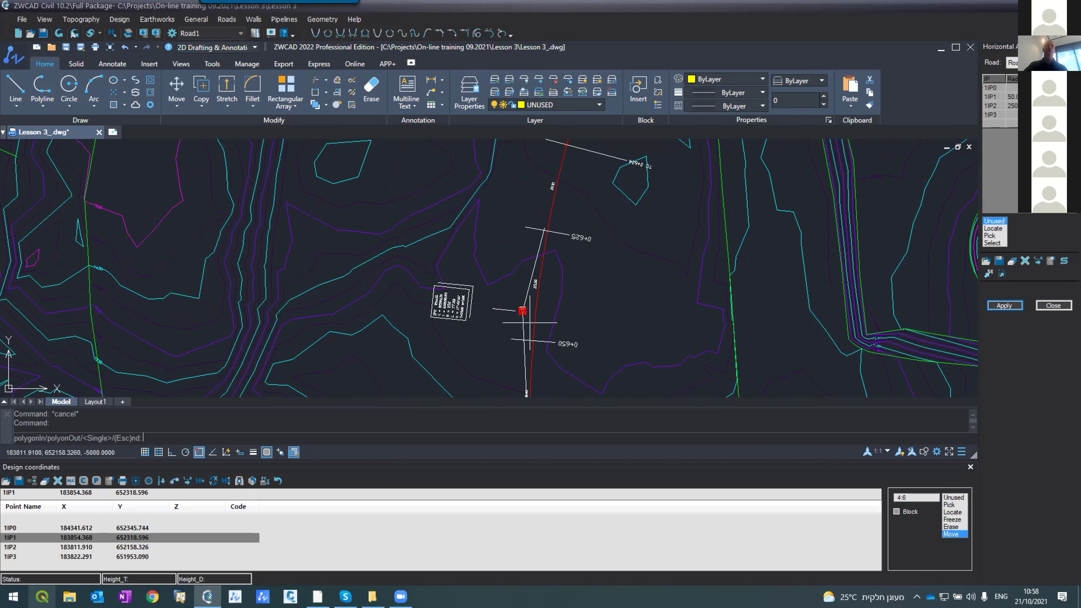
click(522, 311)
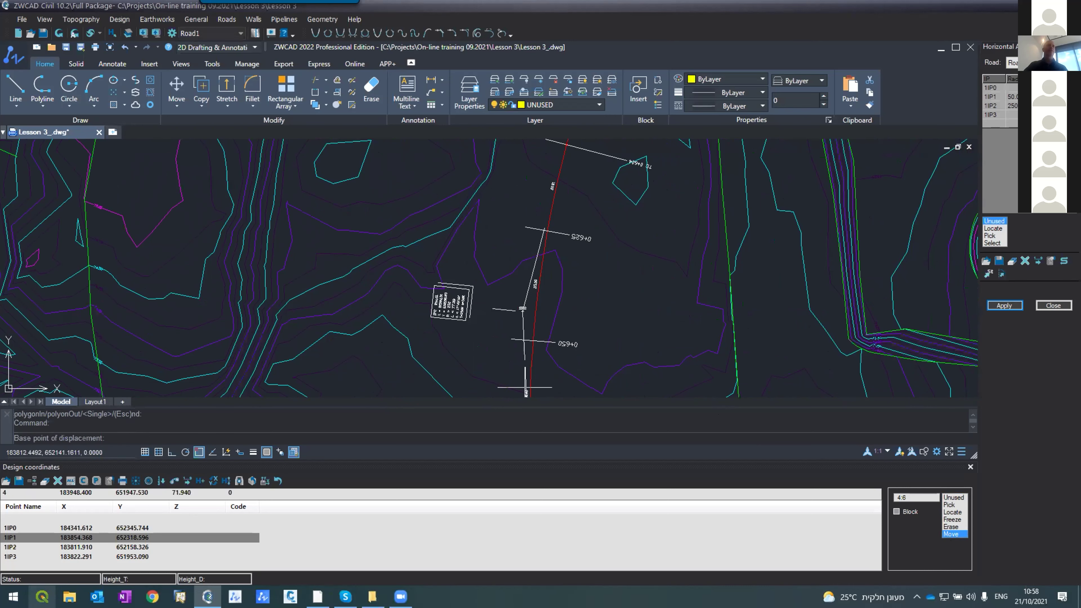
click(523, 310)
scroll(538, 235, down, 5)
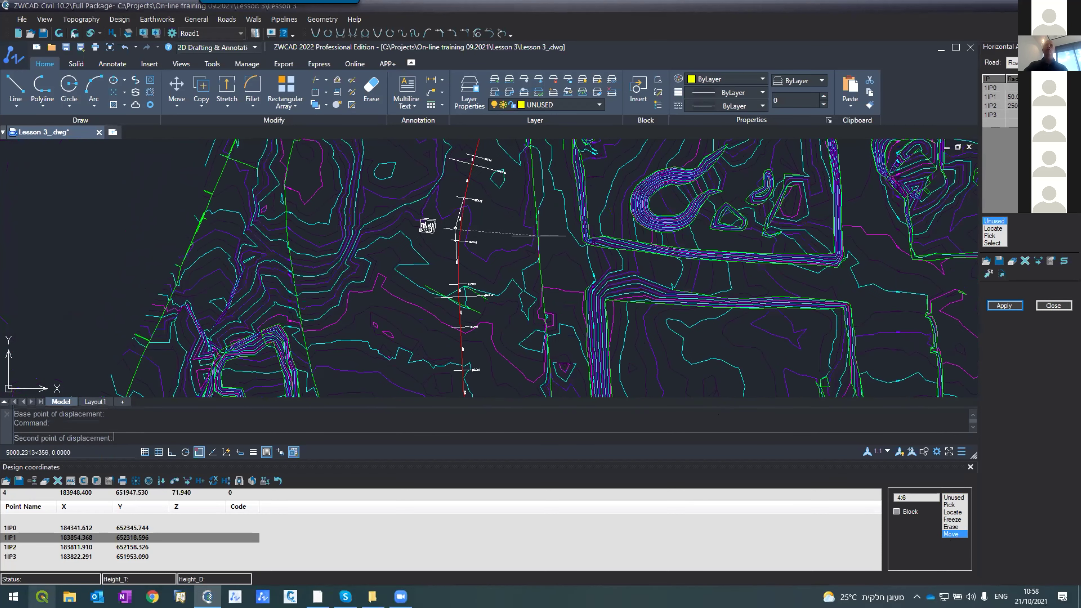
scroll(538, 235, up, 5)
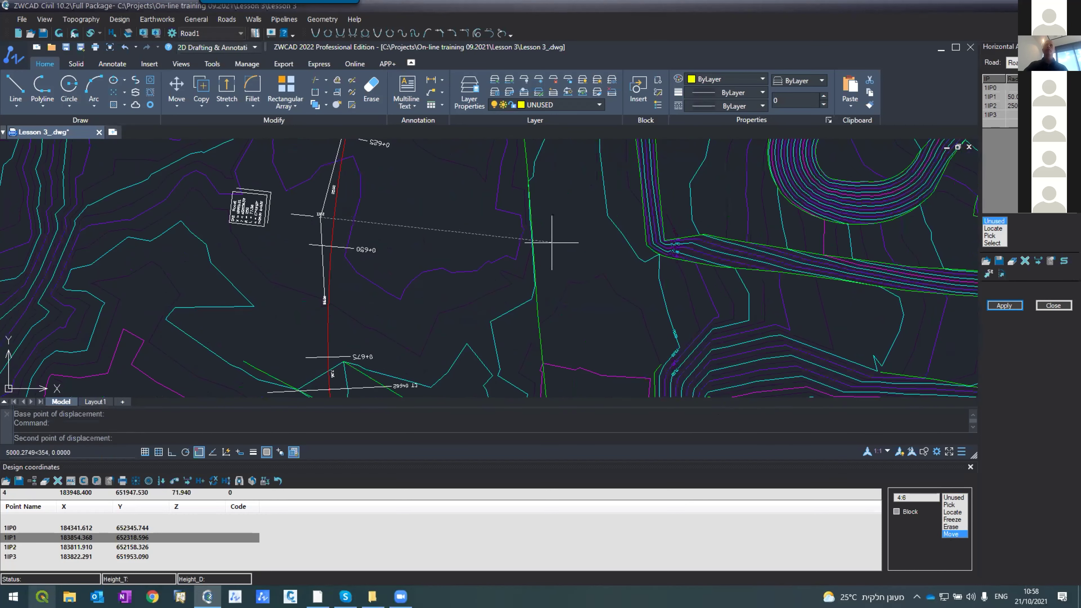
click(599, 299)
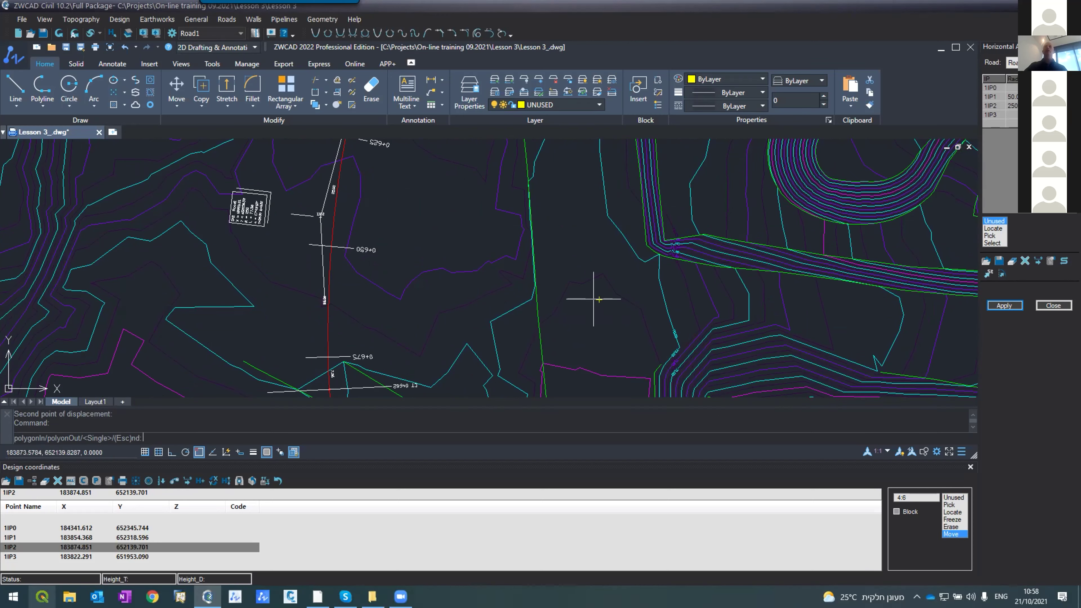
click(1004, 306)
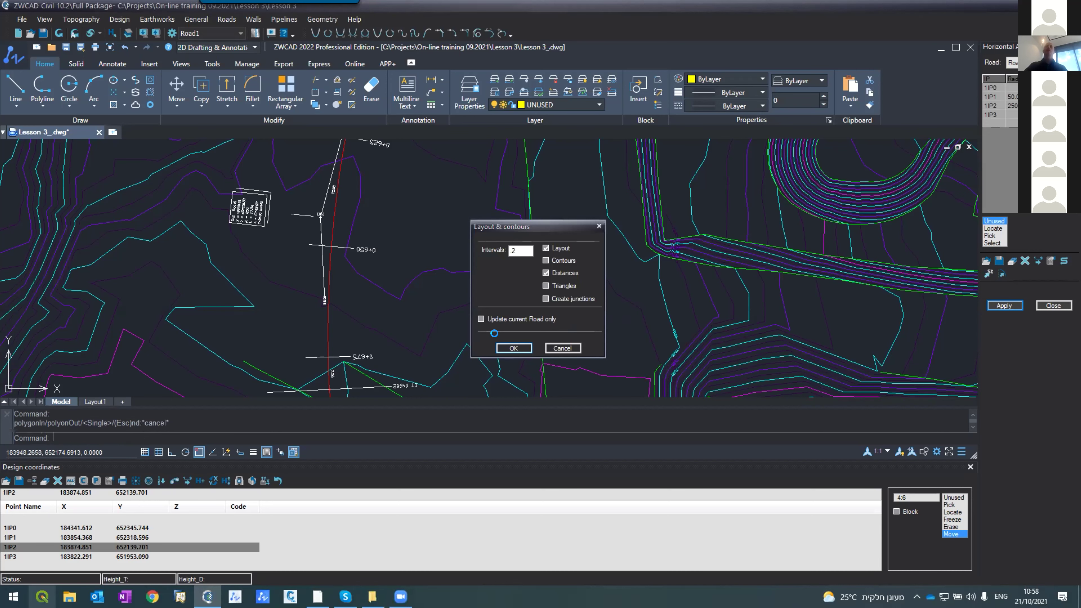
click(500, 346)
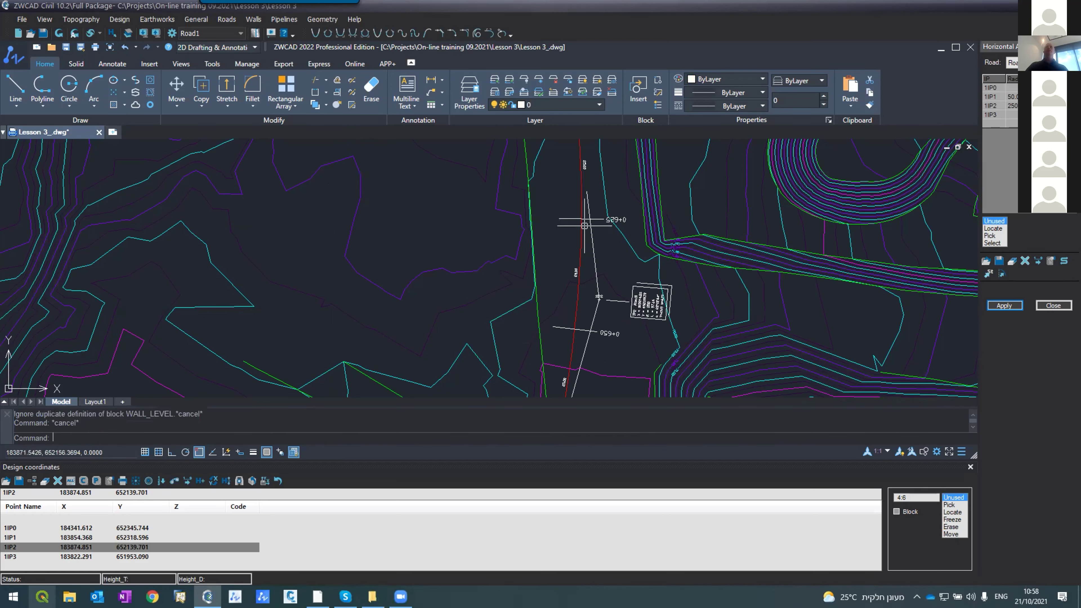
- Examine the updated Road1 route from the IP1 curve through IP2 to the road's southern end
scroll(585, 225, down, 10)
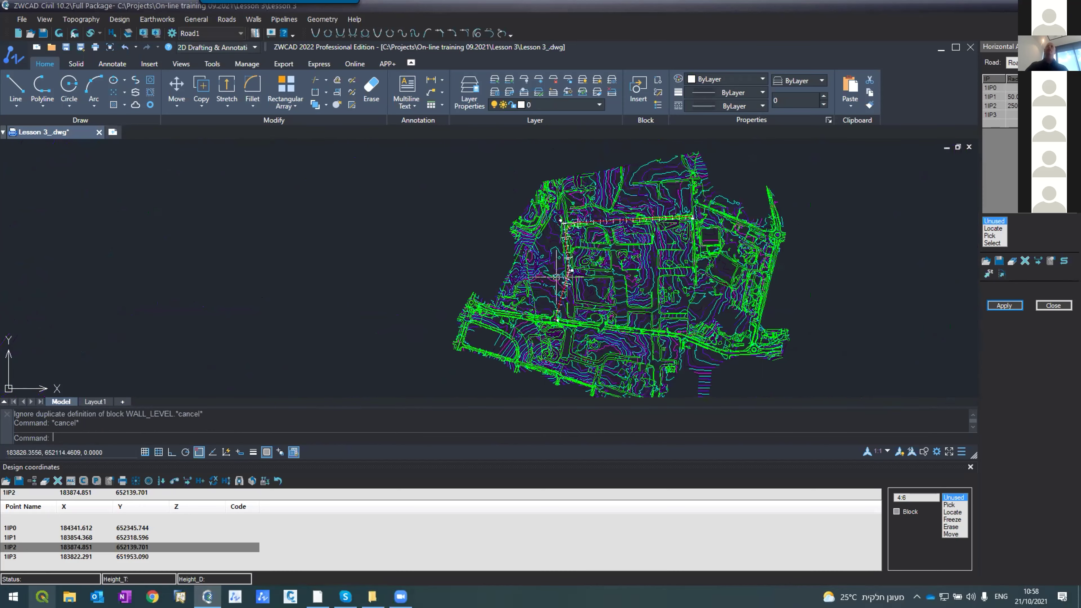
scroll(559, 217, up, 4)
scroll(560, 217, up, 6)
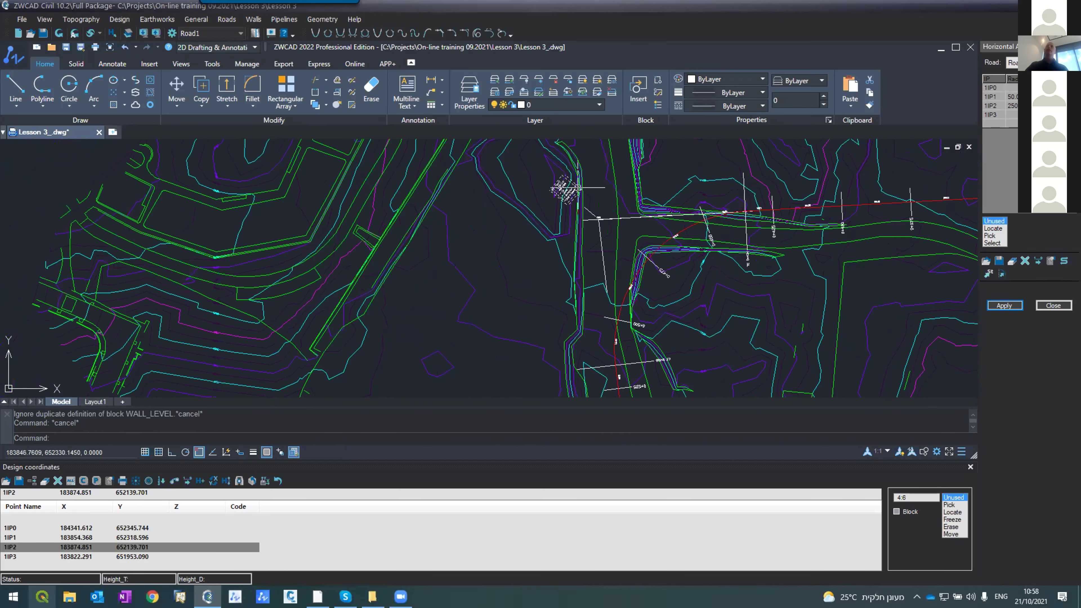
scroll(587, 216, down, 8)
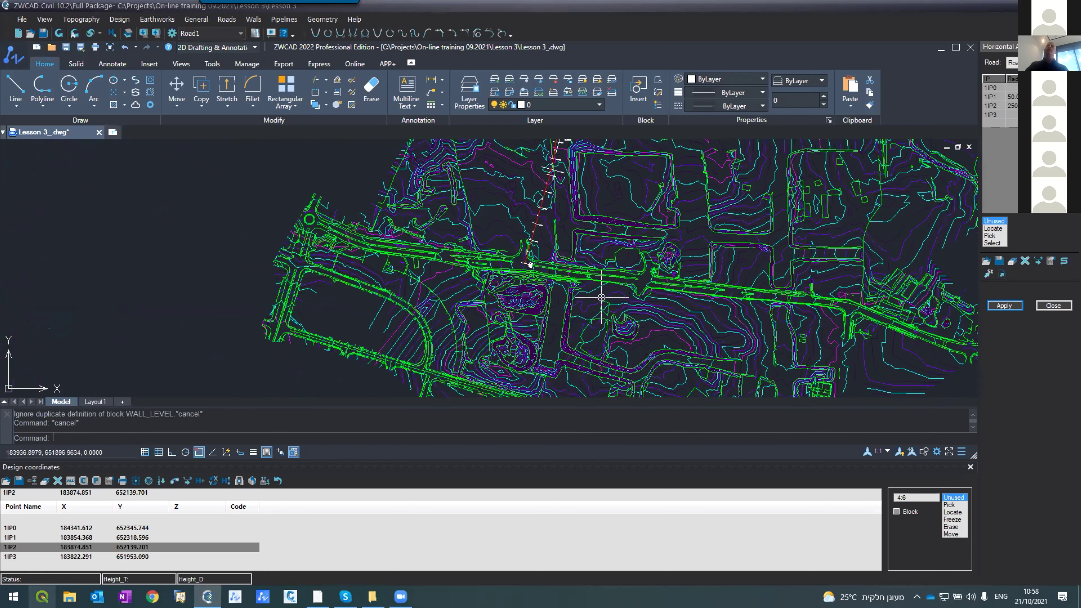
scroll(560, 200, up, 6)
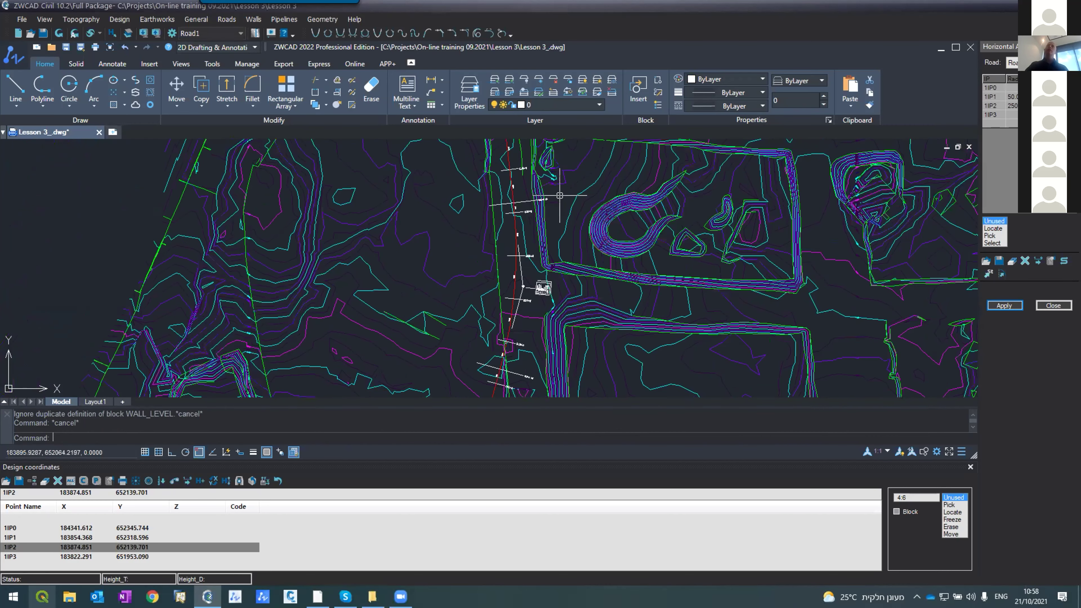
scroll(560, 195, down, 3)
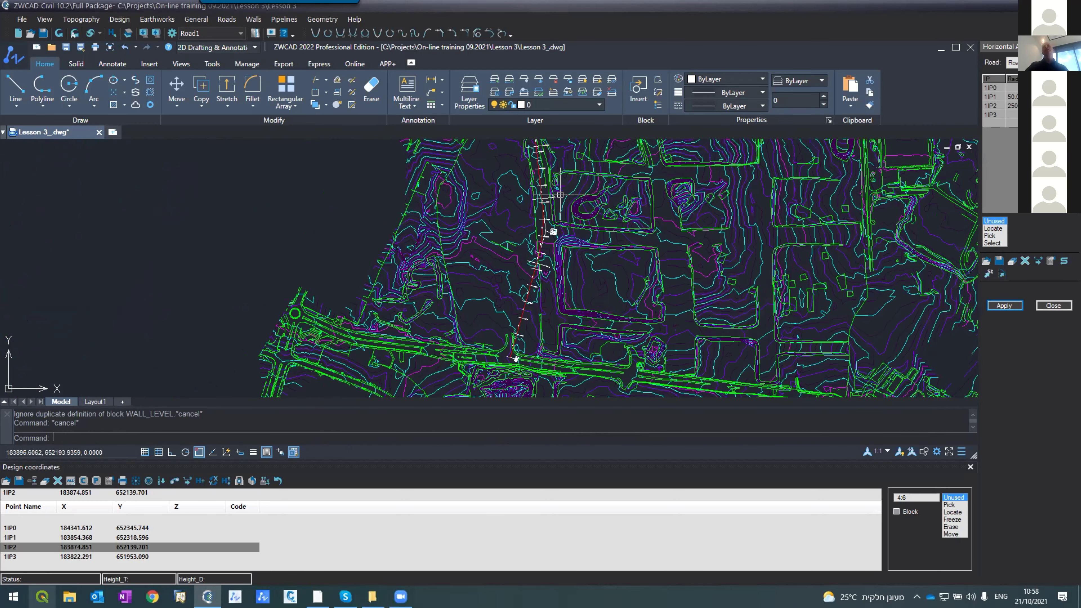
scroll(554, 230, up, 2)
scroll(528, 298, down, 4)
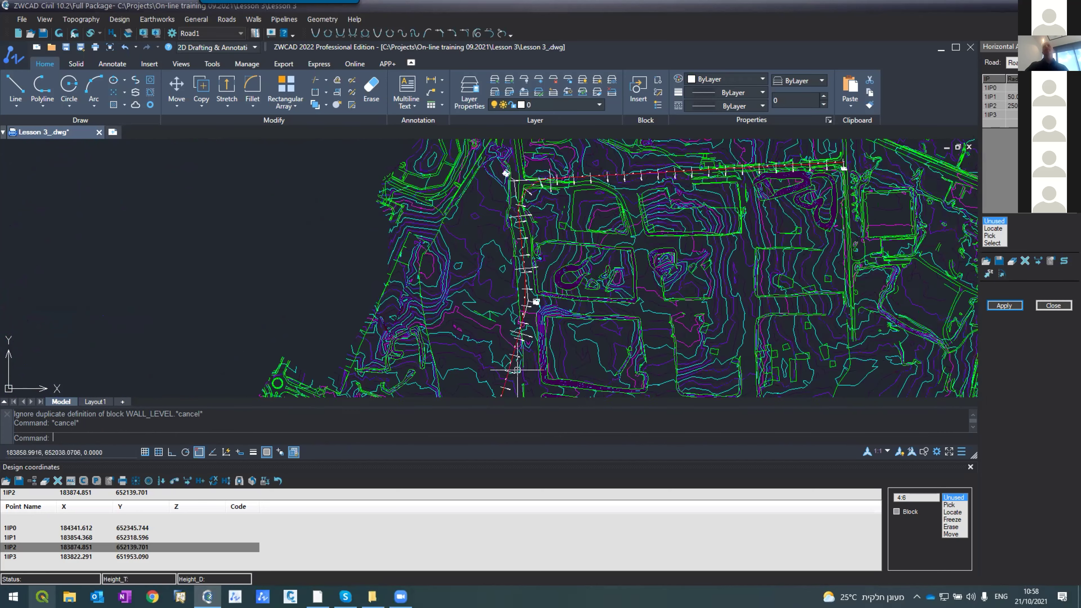
scroll(516, 369, up, 2)
- Close the design coordinates table and inspect Road1's station marks around 0+600
click(970, 466)
scroll(516, 312, up, 2)
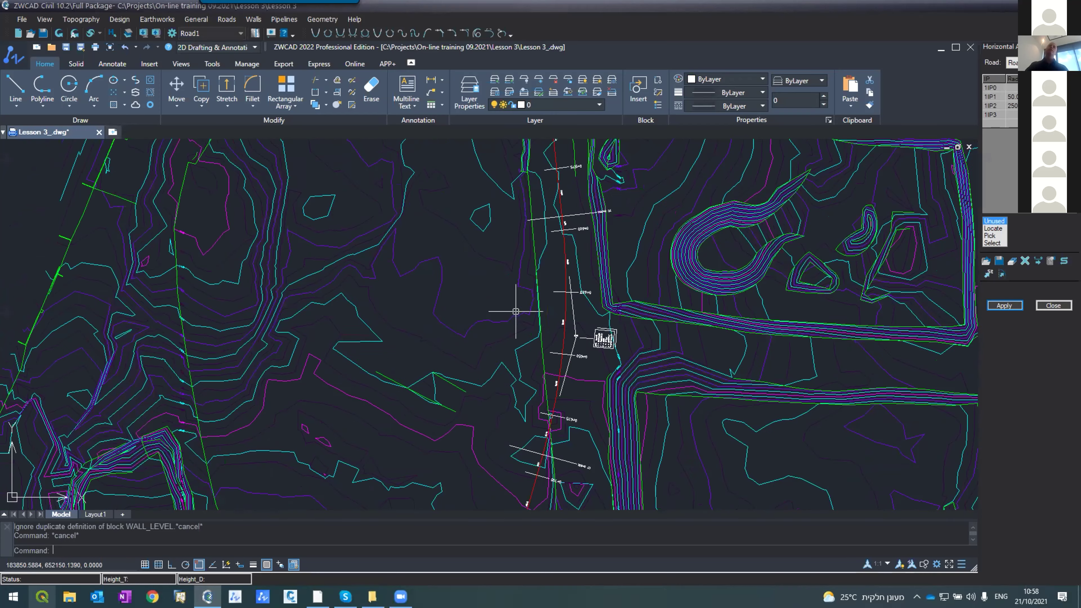
scroll(516, 312, up, 3)
scroll(515, 311, down, 3)
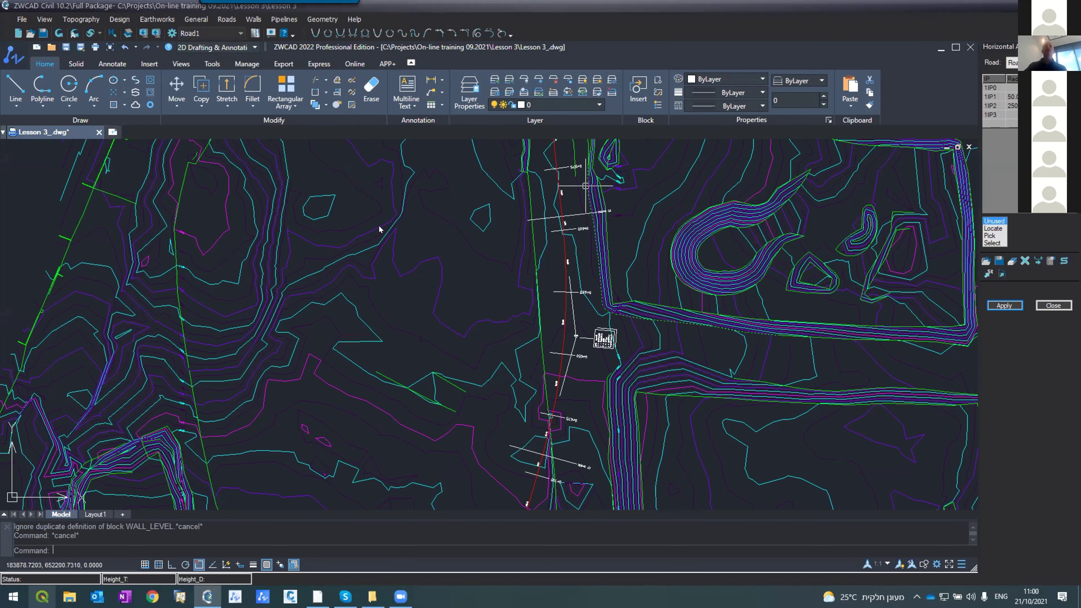
scroll(553, 217, up, 5)
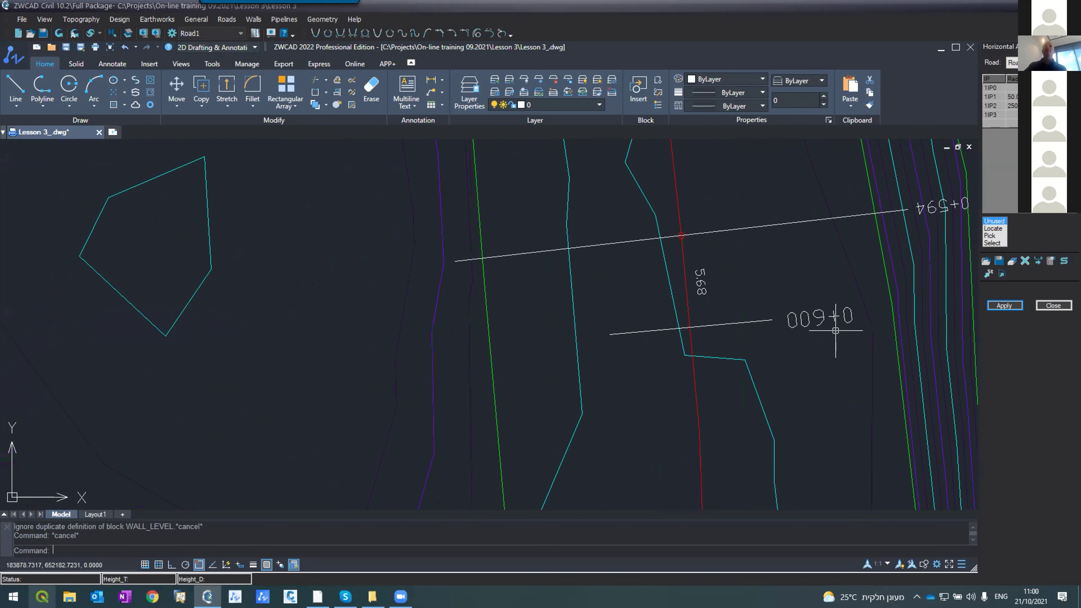
scroll(646, 295, down, 6)
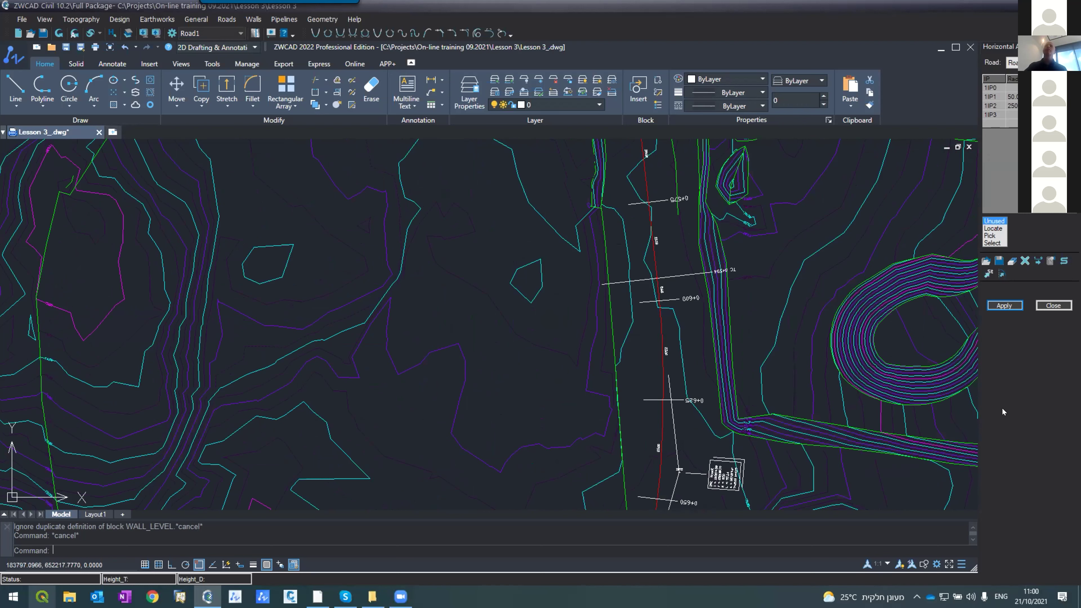
click(226, 17)
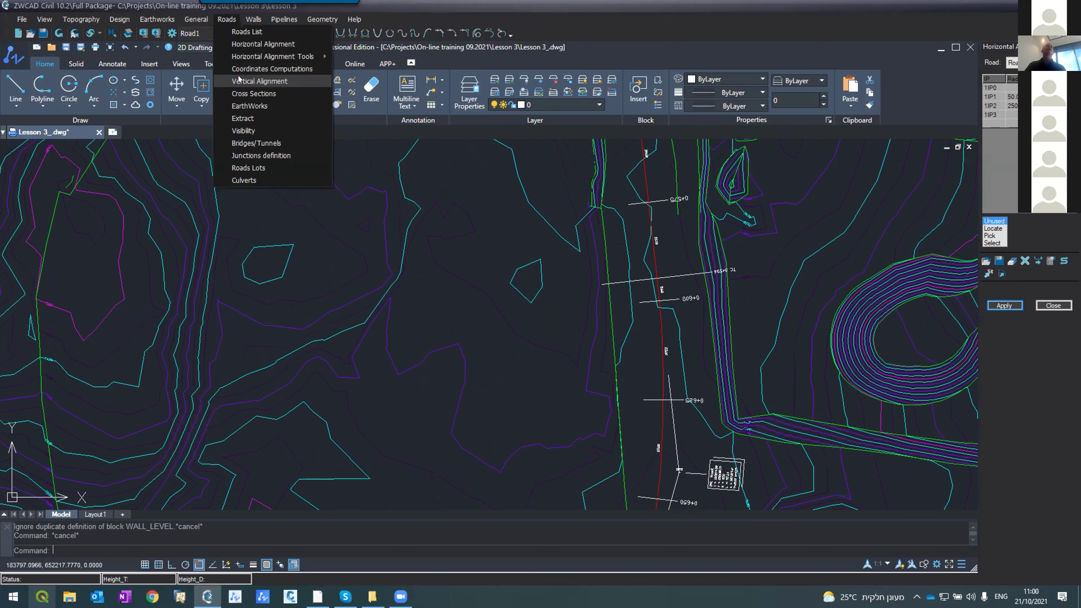
click(239, 80)
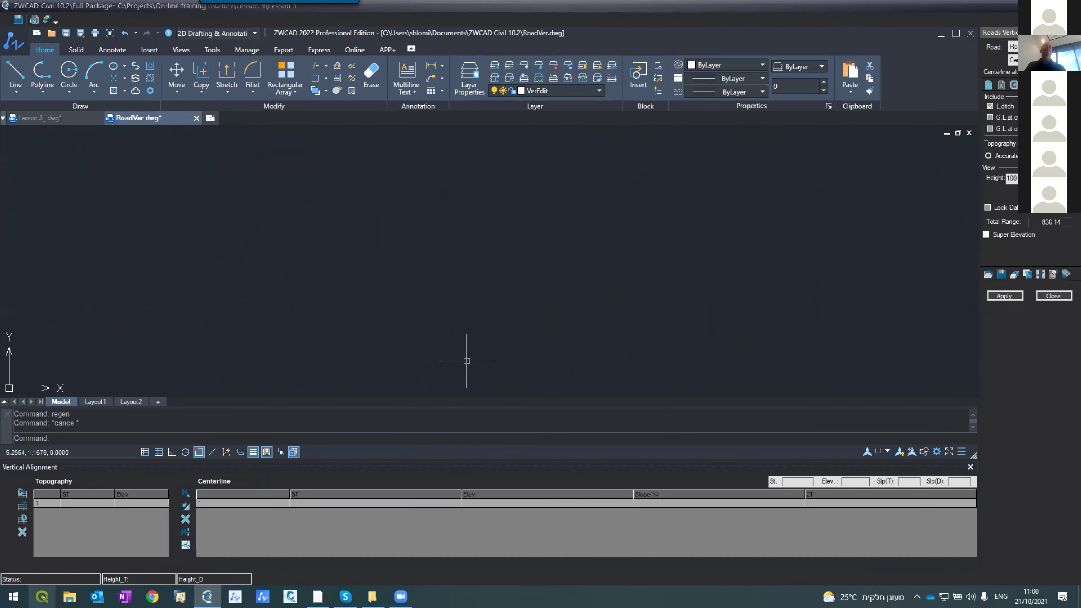
click(1053, 294)
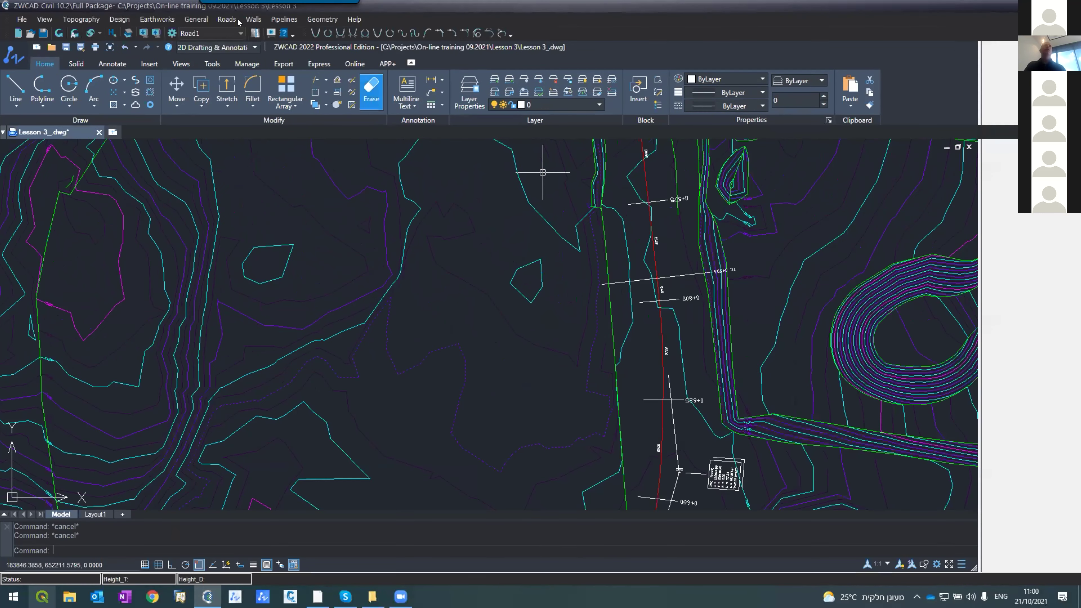
- Open the Vertical Alignment design for Road1 and generate its ground profile, applying the changes only to the vertical alignment
click(227, 18)
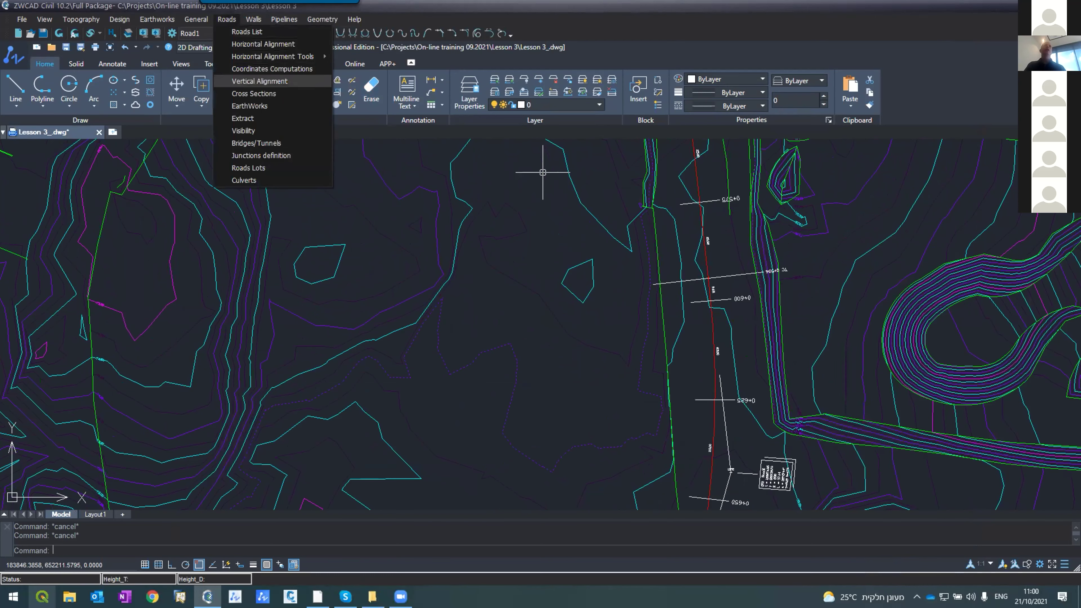
click(259, 81)
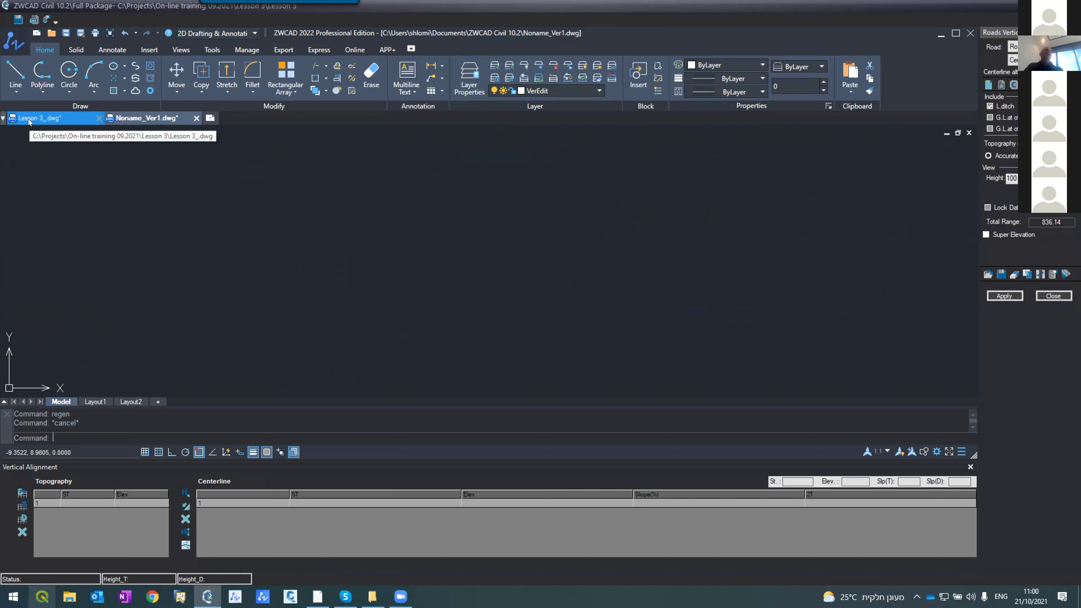
click(40, 118)
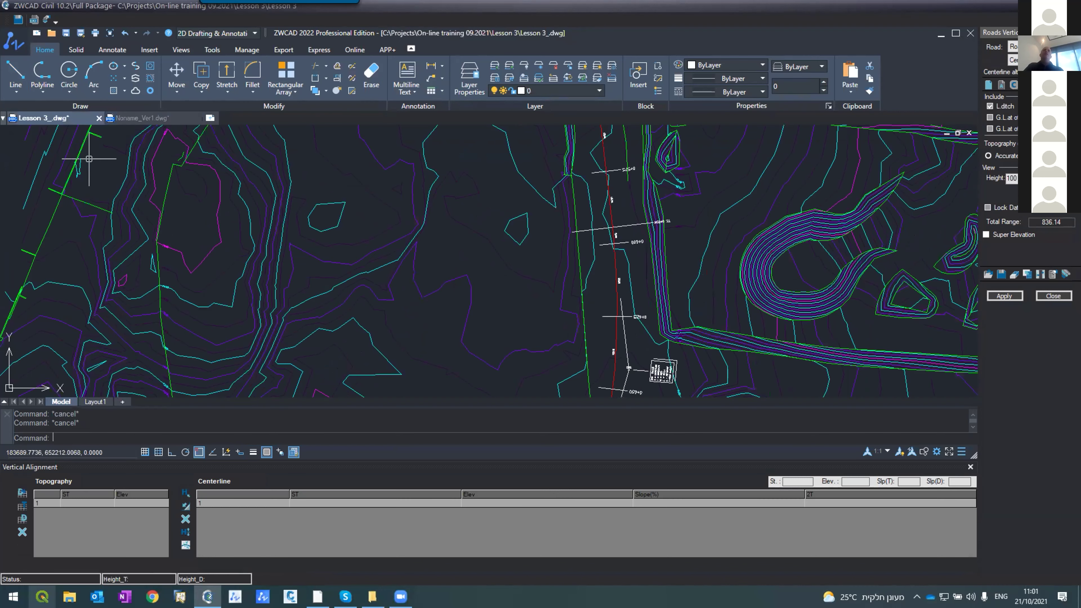
click(121, 120)
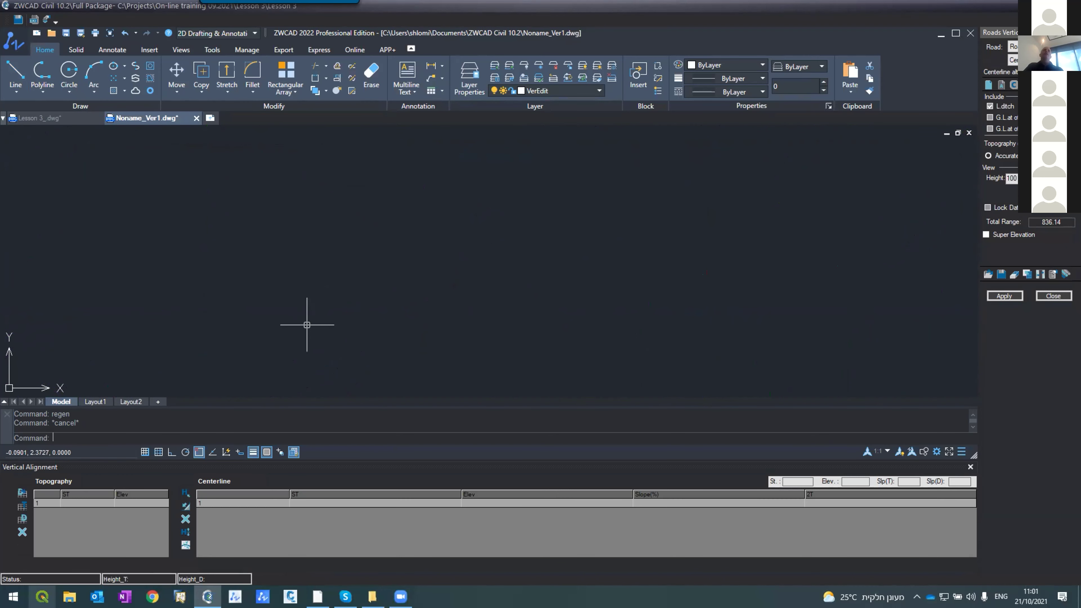
click(41, 118)
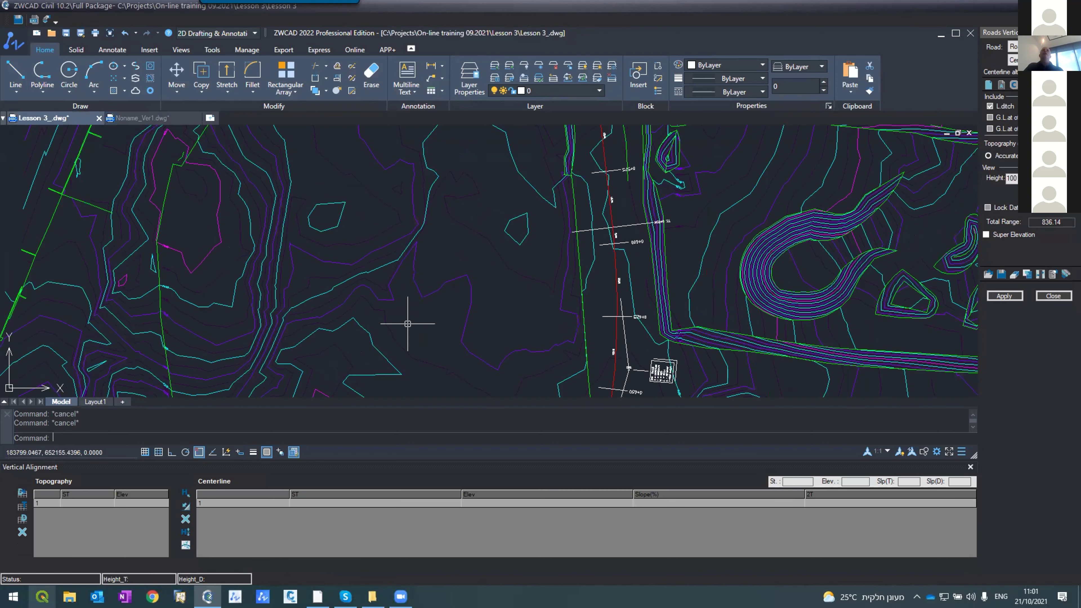
scroll(411, 306, down, 5)
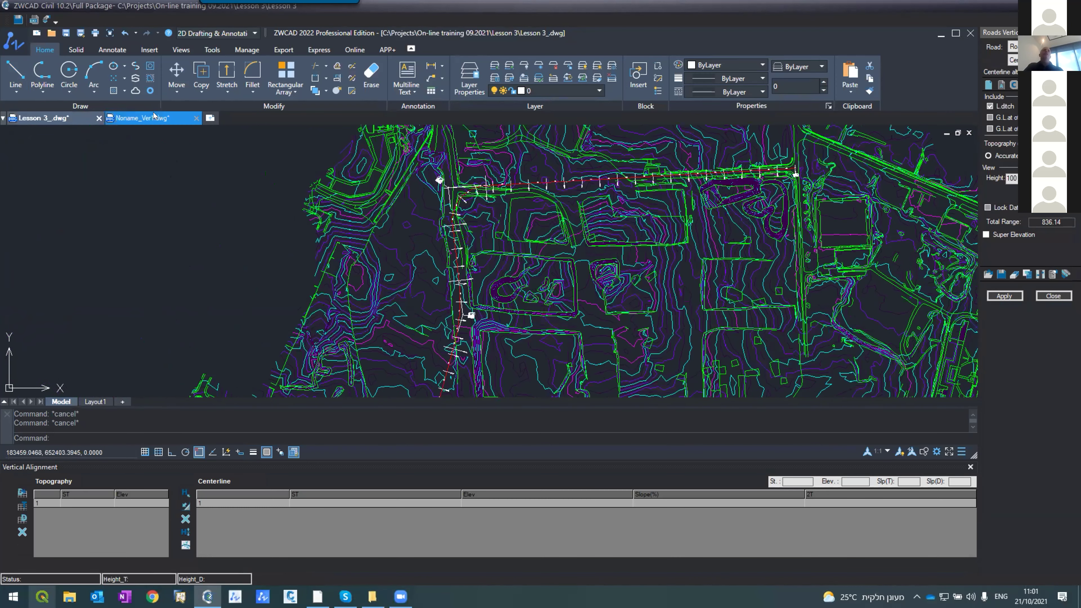
click(153, 116)
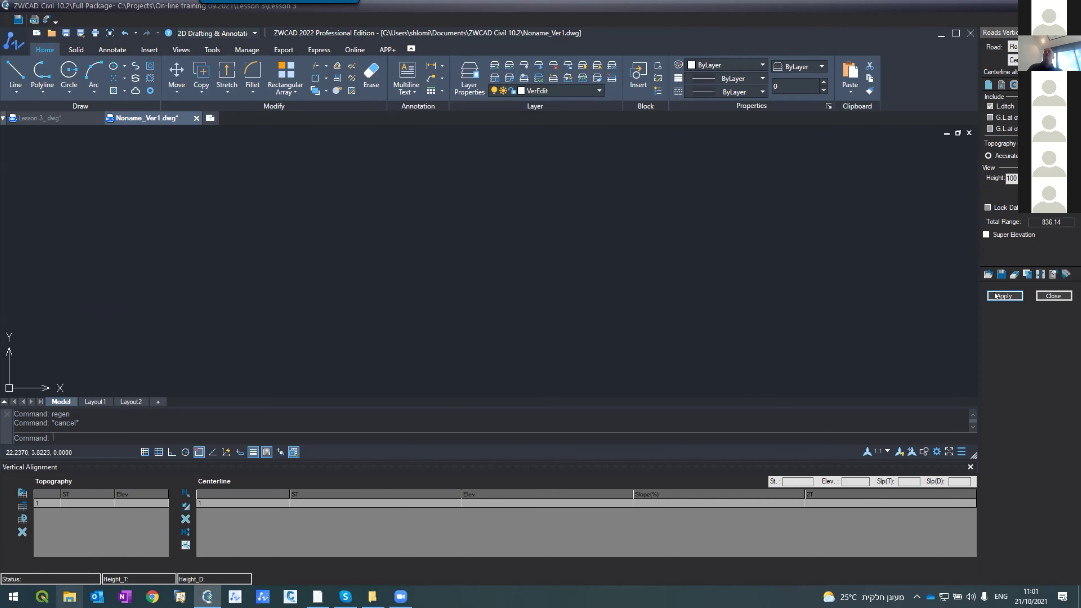
click(1004, 296)
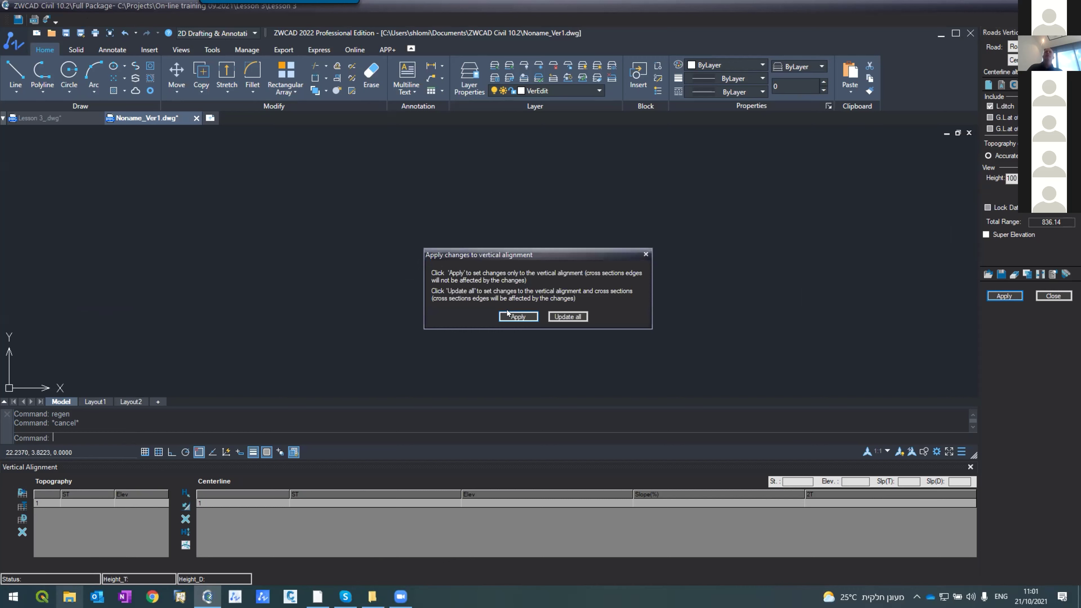
click(519, 316)
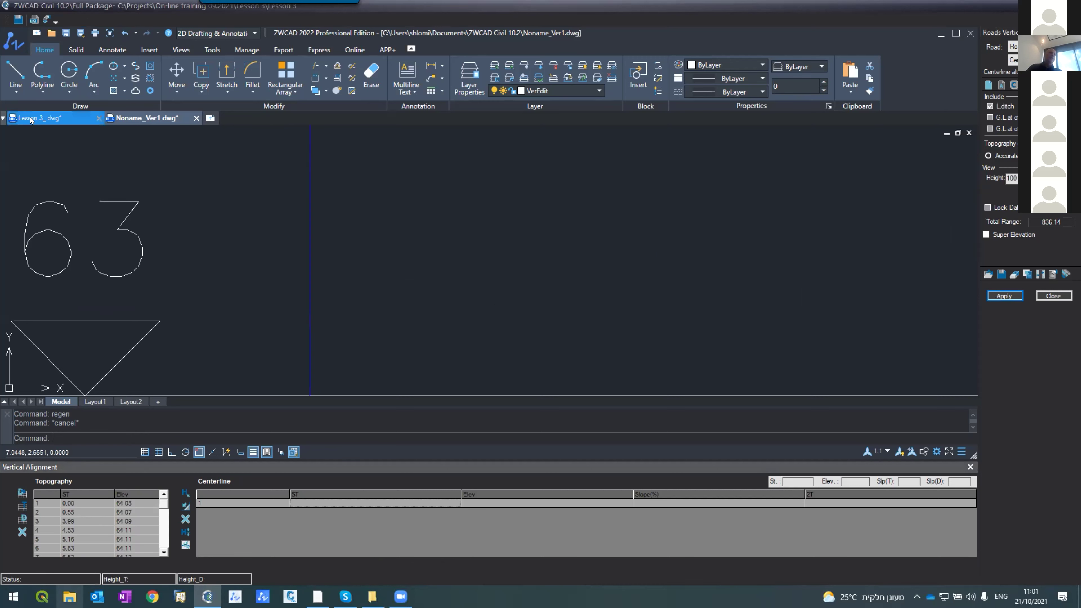
- Compare the road route in the Lesson 3 plan with the ground profile over its full length
click(64, 119)
scroll(512, 276, down, 3)
scroll(513, 276, up, 2)
scroll(512, 277, up, 4)
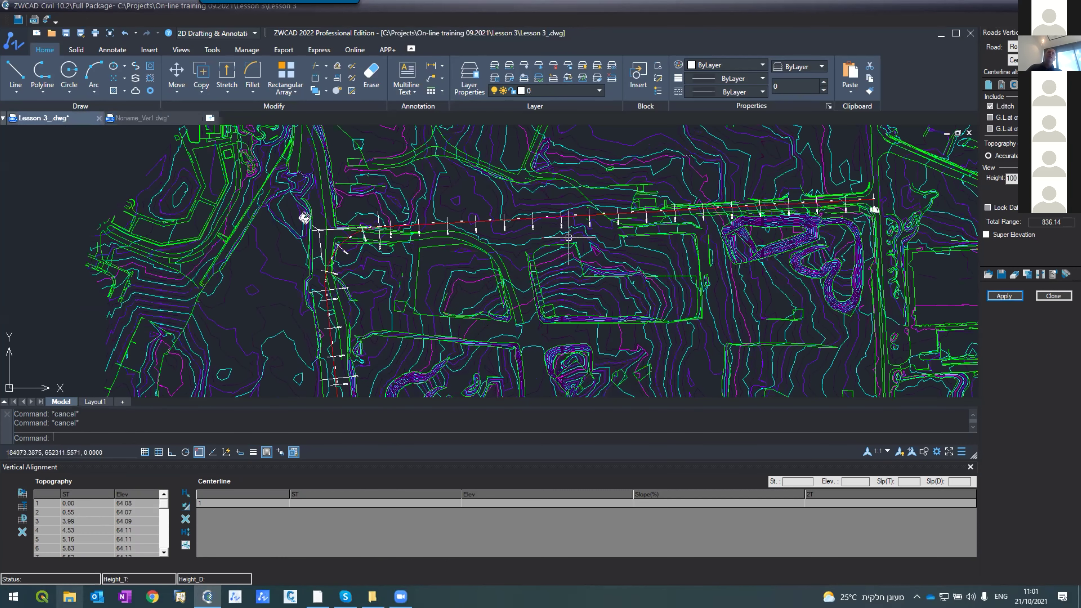
click(129, 118)
scroll(365, 256, down, 8)
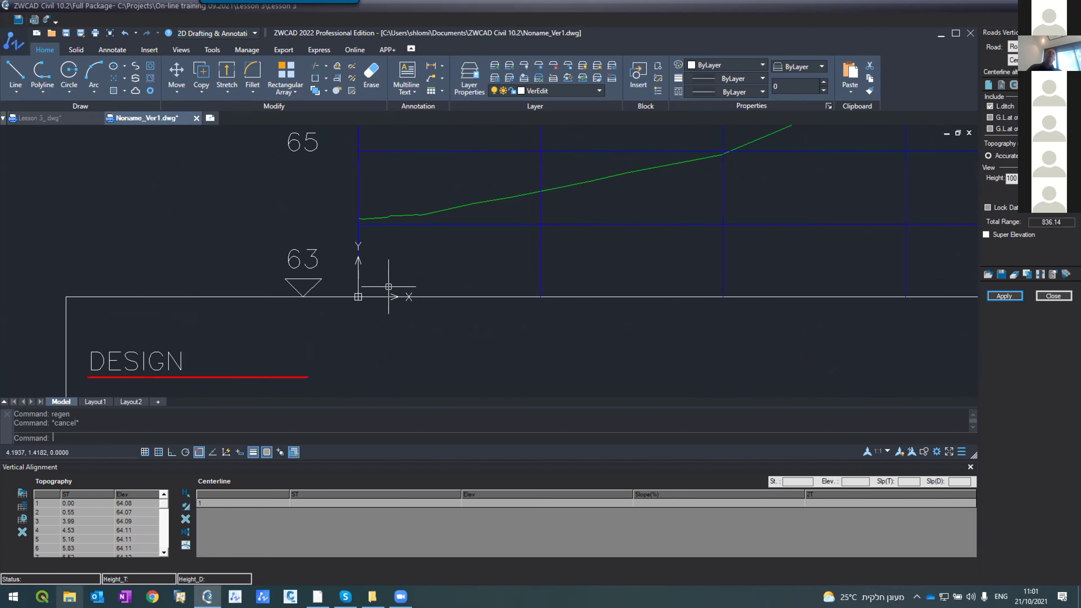
scroll(390, 295, down, 1)
scroll(400, 296, up, 2)
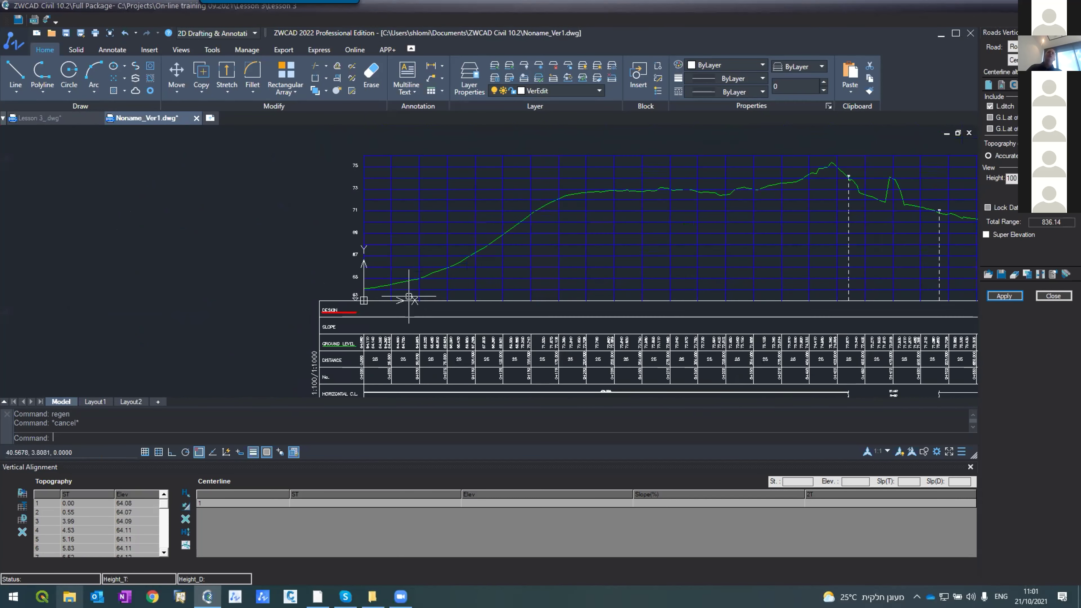
scroll(409, 299, down, 1)
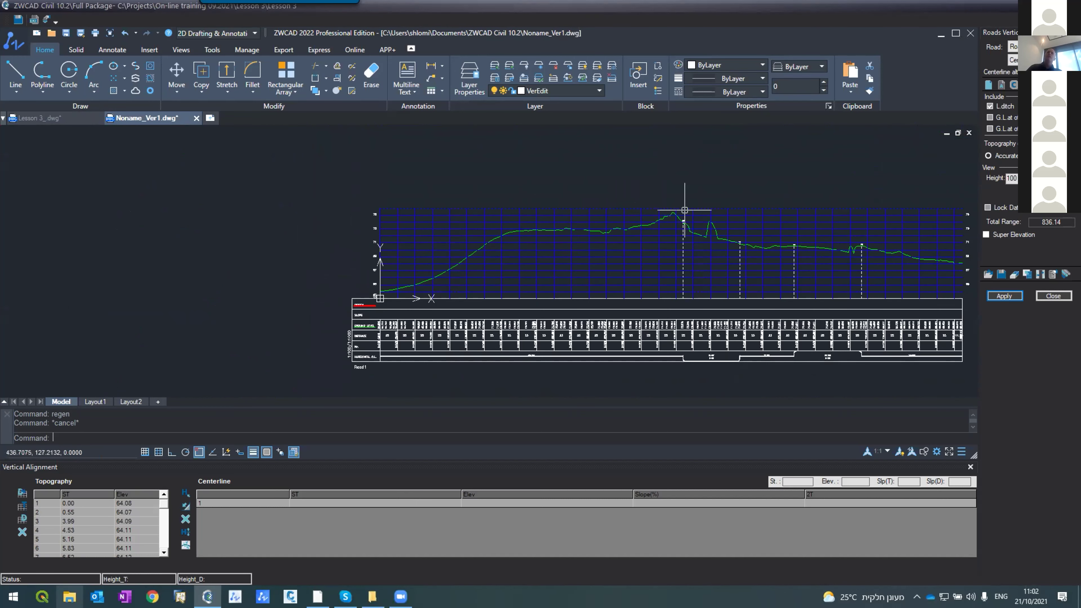
scroll(702, 244, down, 4)
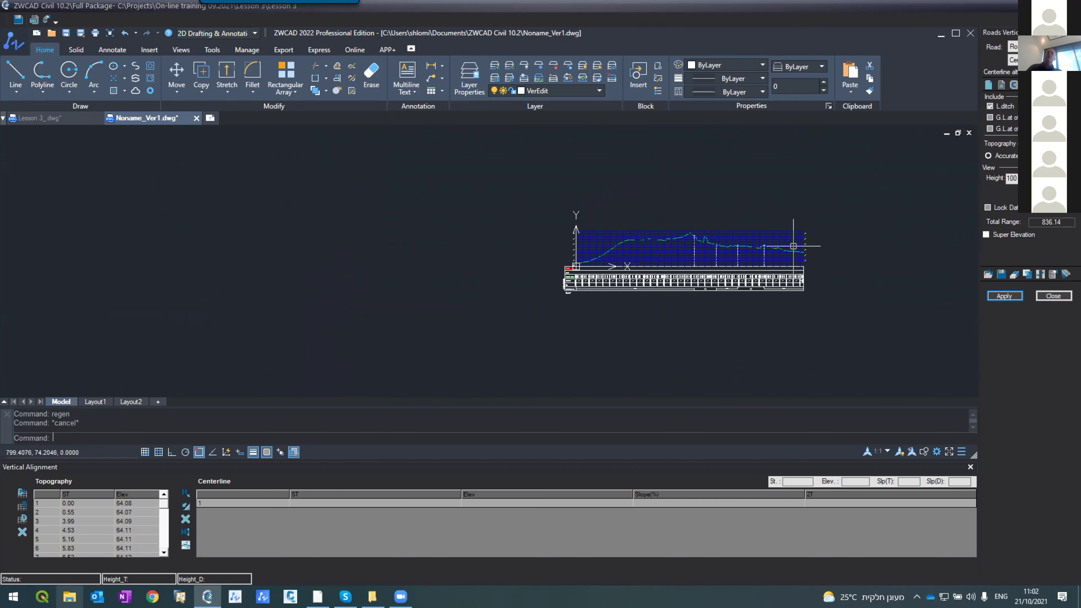
scroll(792, 246, up, 4)
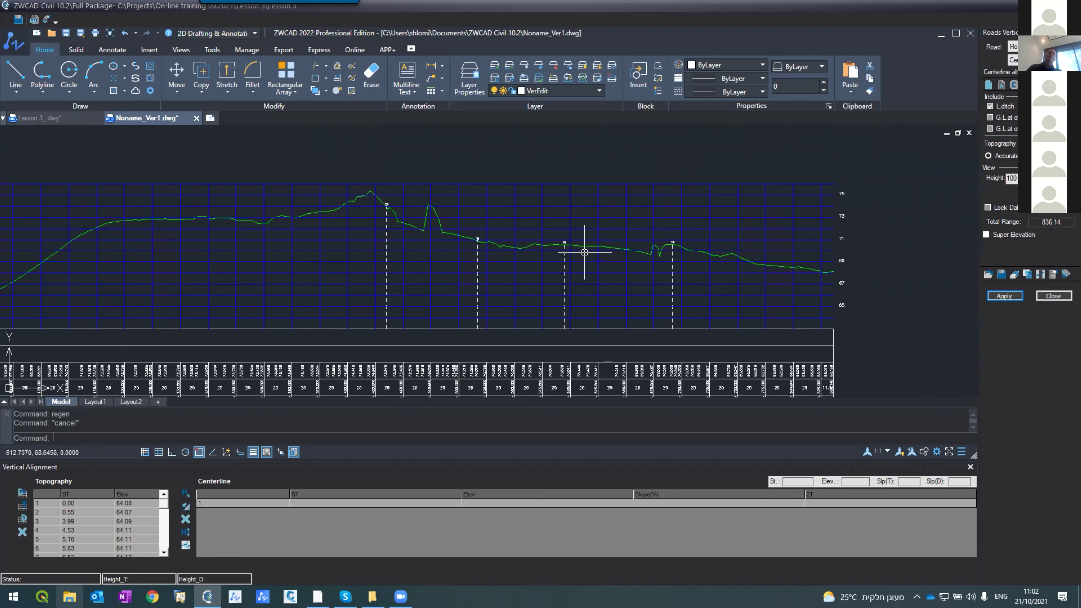
scroll(357, 223, down, 4)
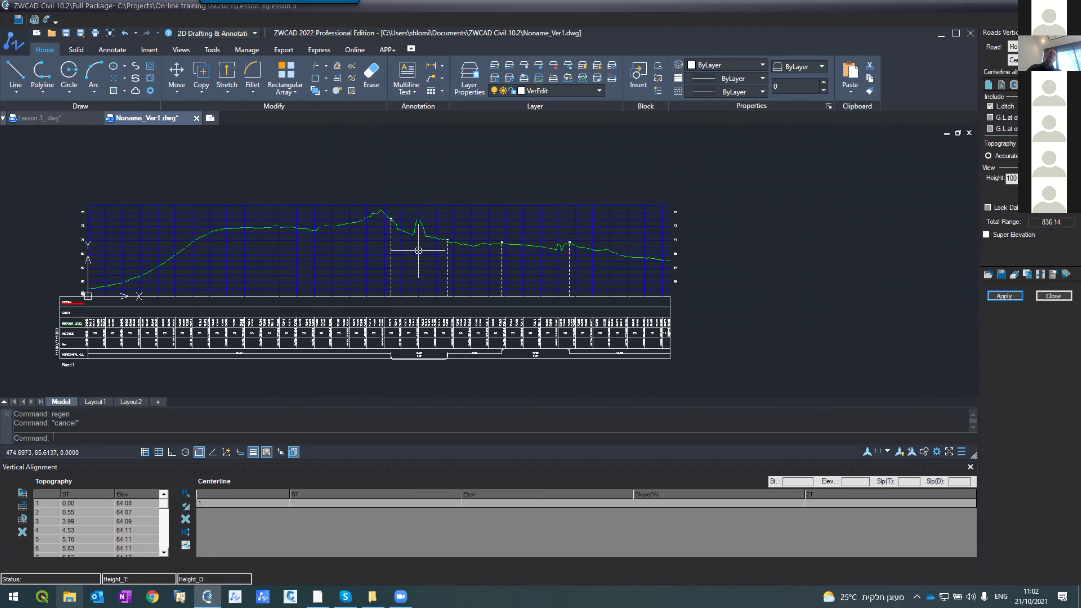
- Examine the ground level, distance and station number rows in the table below the Road1 profile
scroll(230, 283, down, 3)
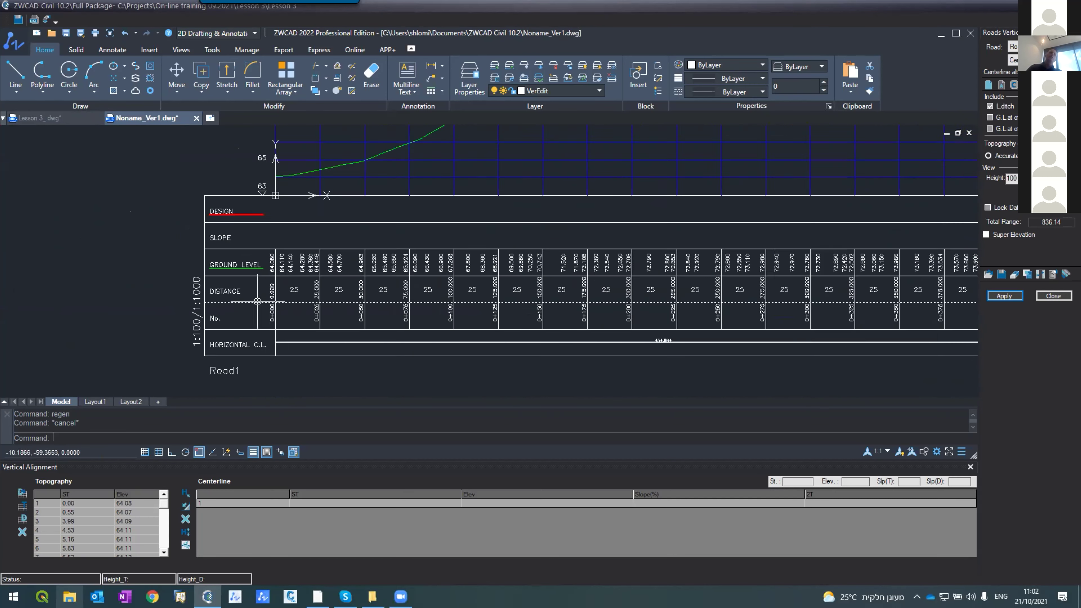
scroll(262, 319, up, 5)
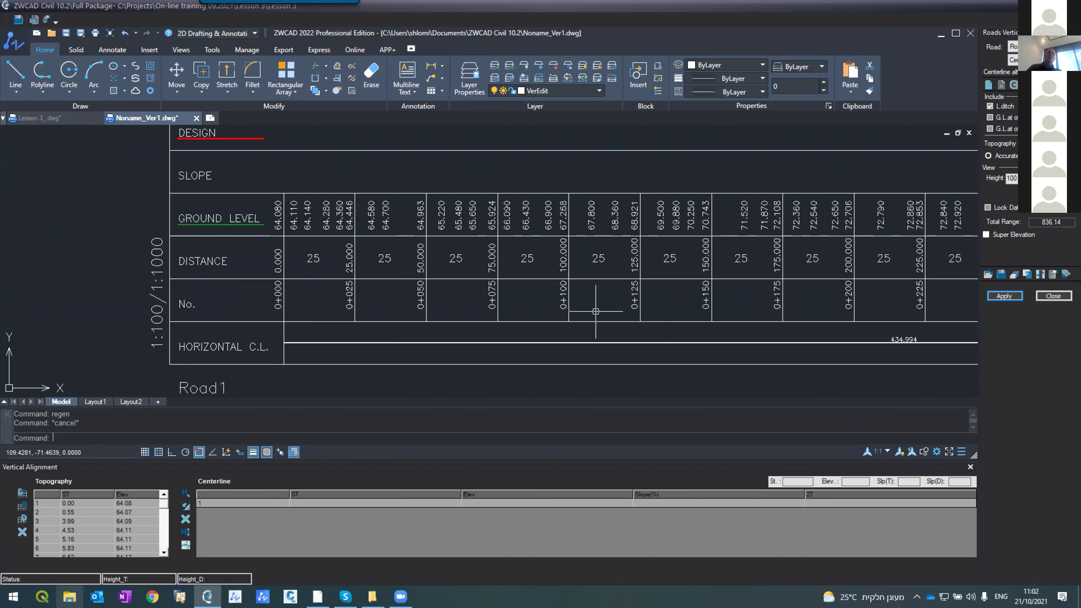
scroll(264, 241, down, 4)
scroll(257, 240, down, 2)
scroll(251, 232, up, 6)
scroll(284, 241, down, 2)
scroll(226, 234, down, 4)
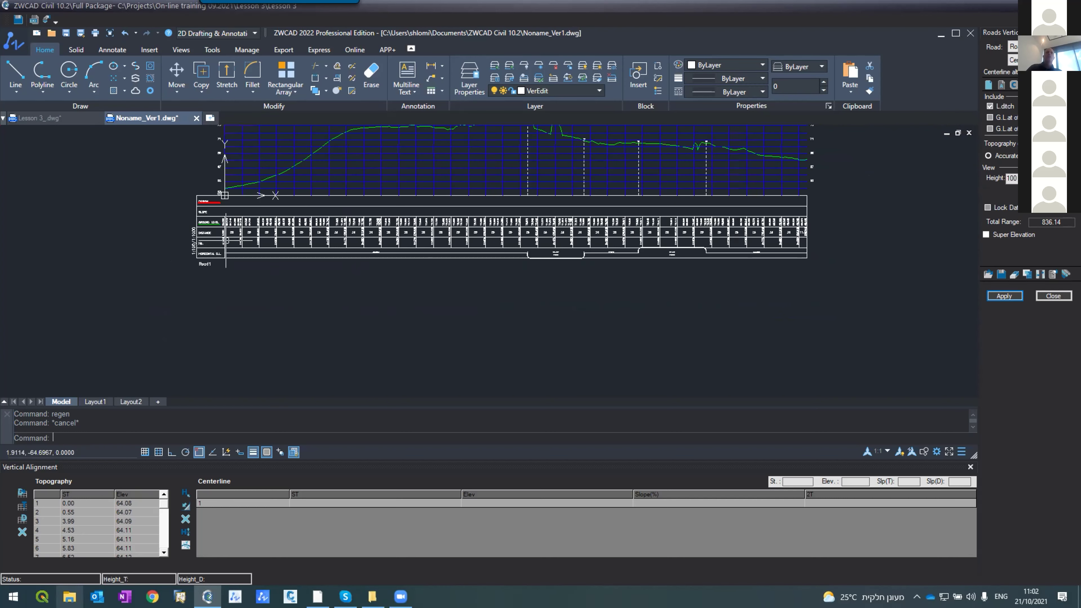
- Examine the straights and curves in the horizontal C.L. row, including the R=50 curve, and the matching dashed markers on the profile
scroll(693, 290, up, 4)
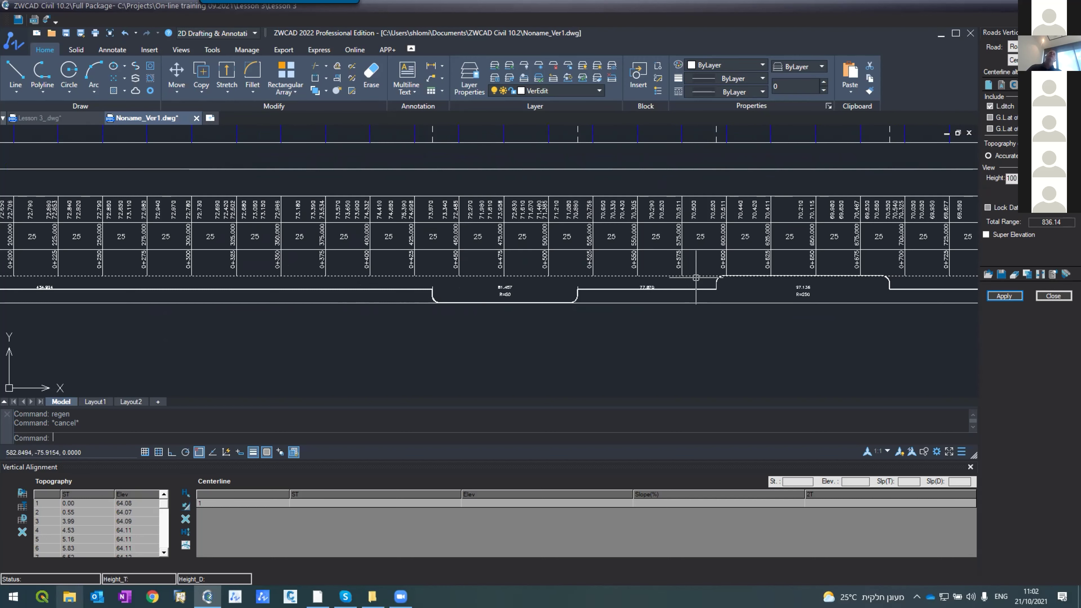
scroll(490, 249, up, 3)
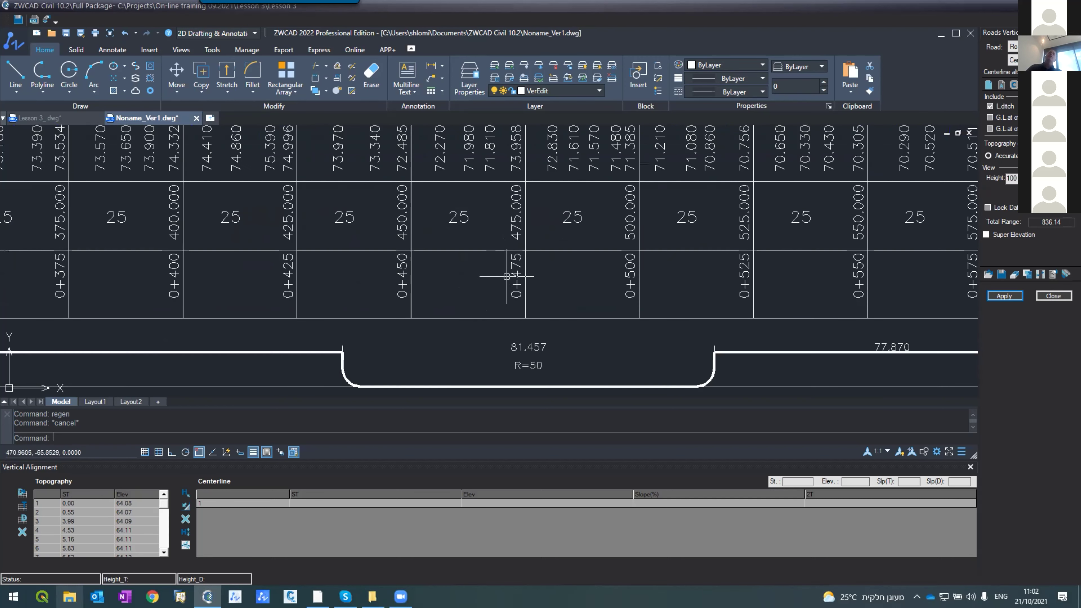
scroll(523, 360, down, 6)
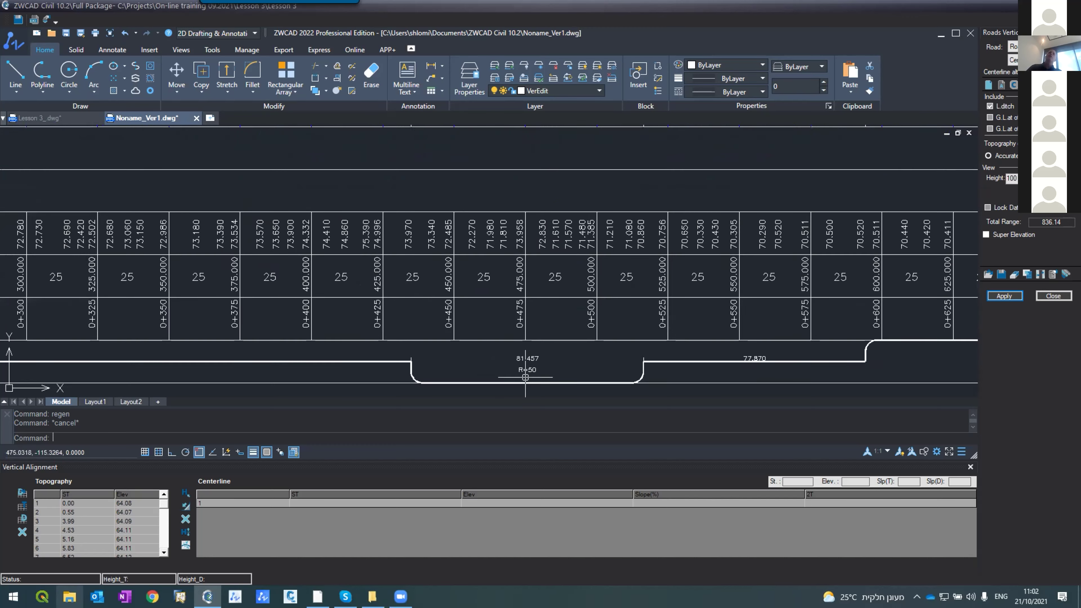
scroll(499, 232, up, 4)
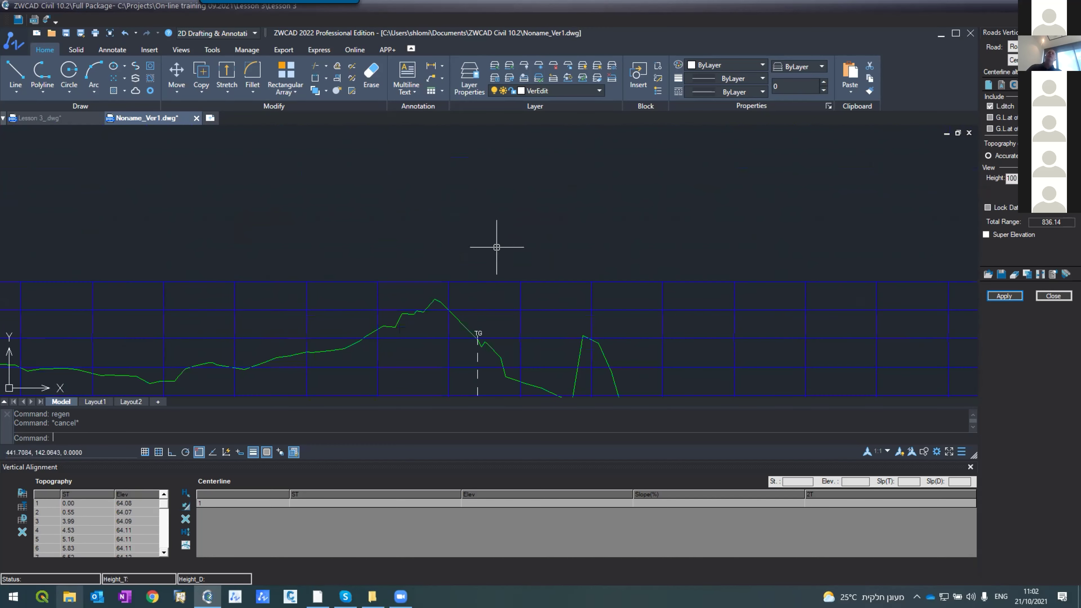
scroll(472, 317, down, 4)
scroll(470, 314, up, 2)
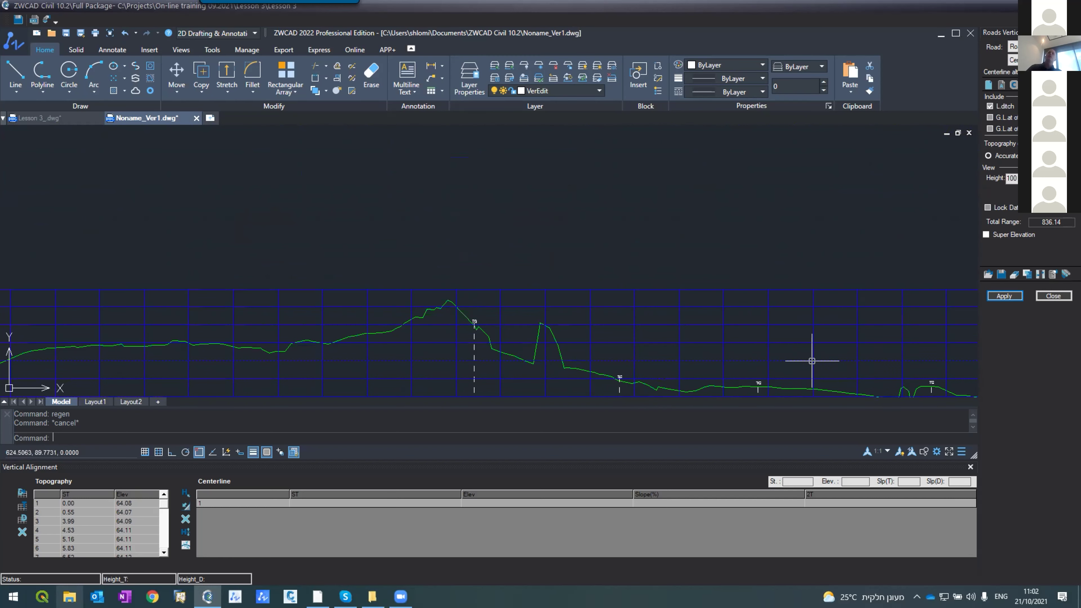
scroll(546, 241, down, 4)
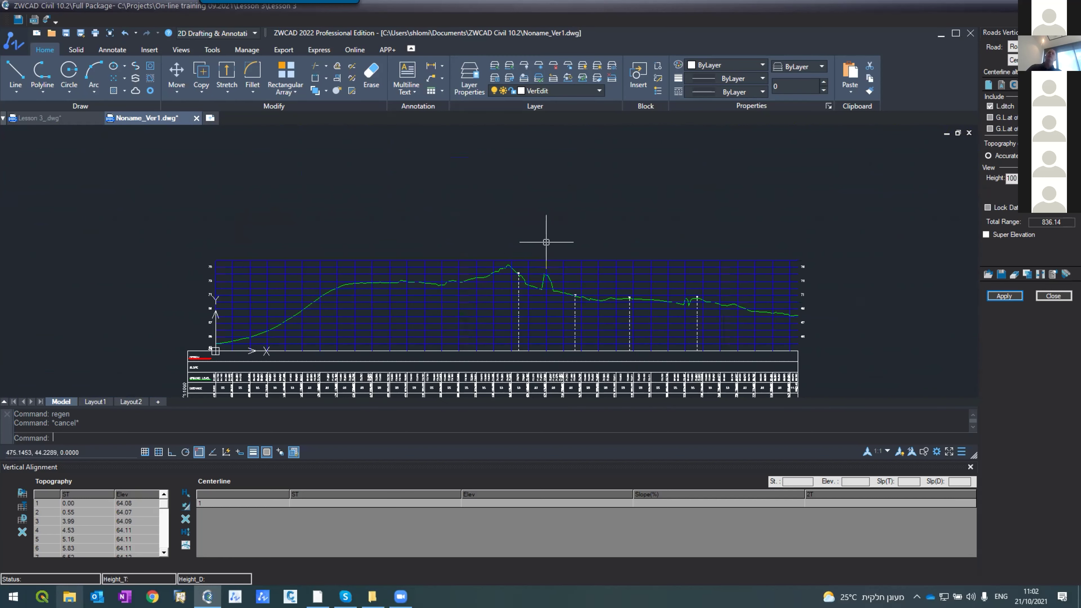
- Save the Road1 vertical alignment, with its profile drawing as Lesson 3_ver1.dwg in the Lesson 3 project folder
middle_click(533, 293)
middle_click(534, 294)
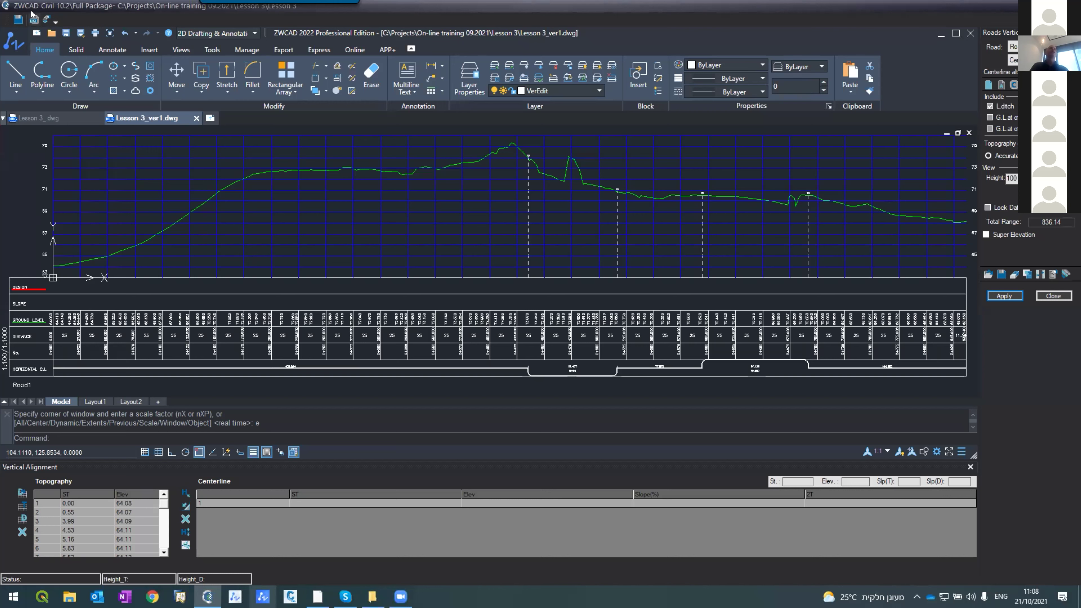
click(16, 20)
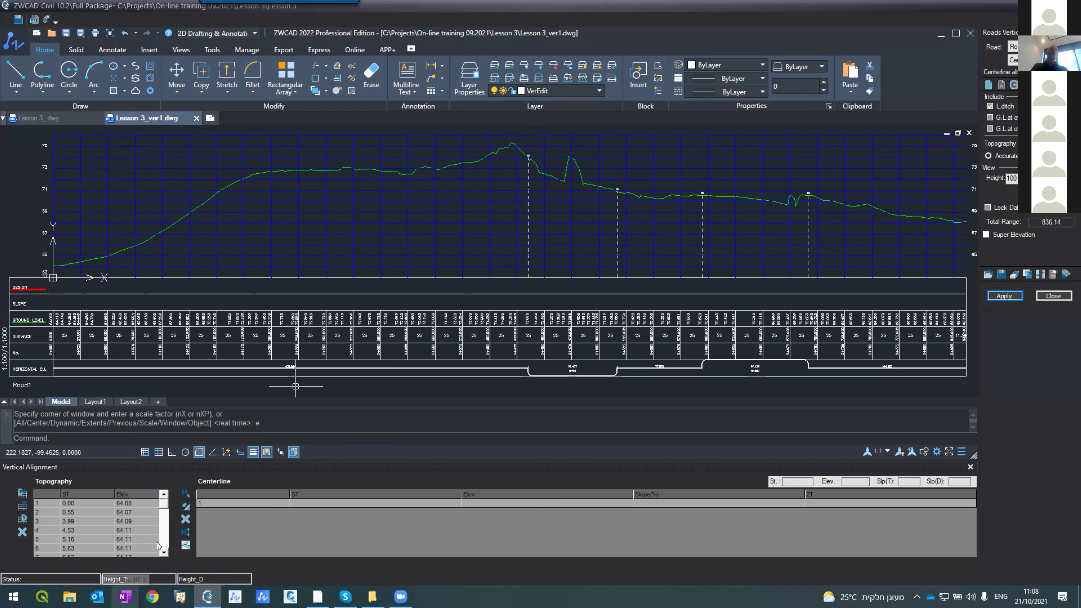
- Trace the ground spike on the profile down to station 0+475 and inspect the terrain at that station in the Lesson 3 plan
scroll(158, 550, down, 2)
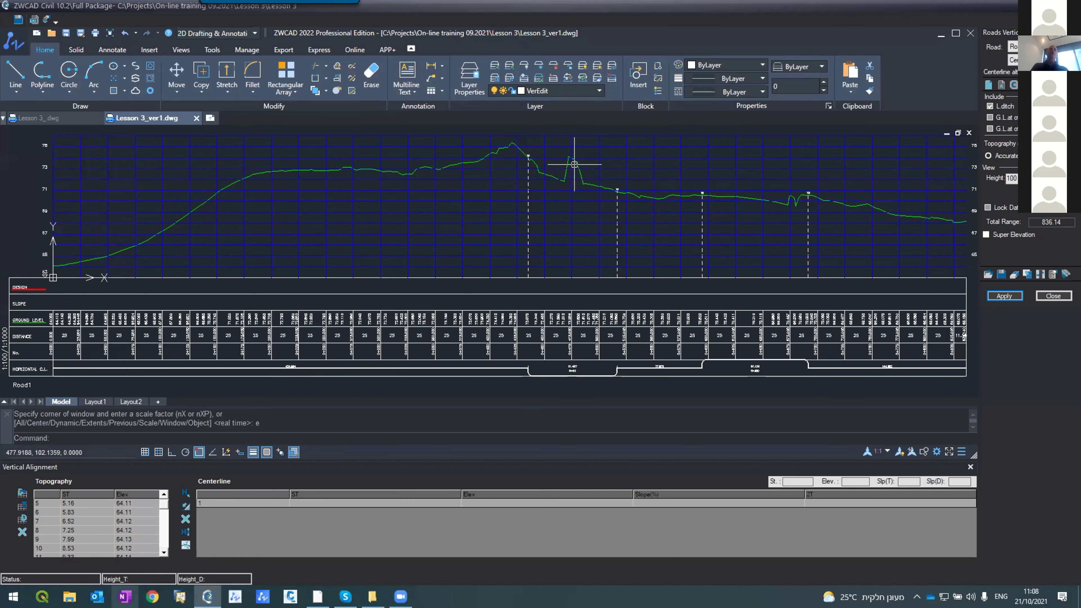
scroll(577, 163, up, 3)
scroll(571, 170, down, 6)
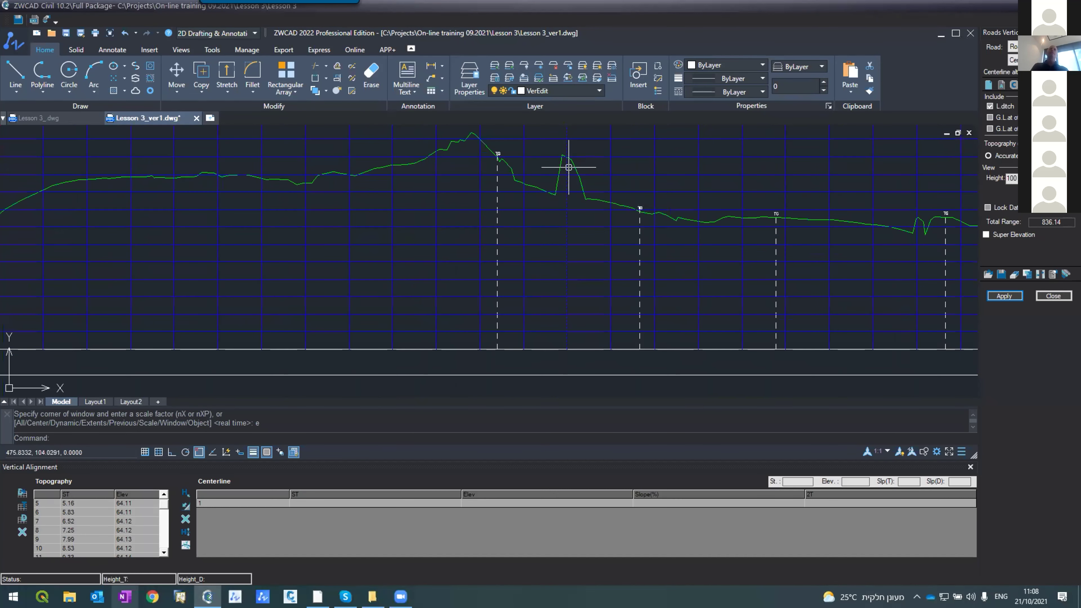
scroll(567, 175, up, 5)
scroll(569, 273, down, 3)
scroll(570, 291, up, 2)
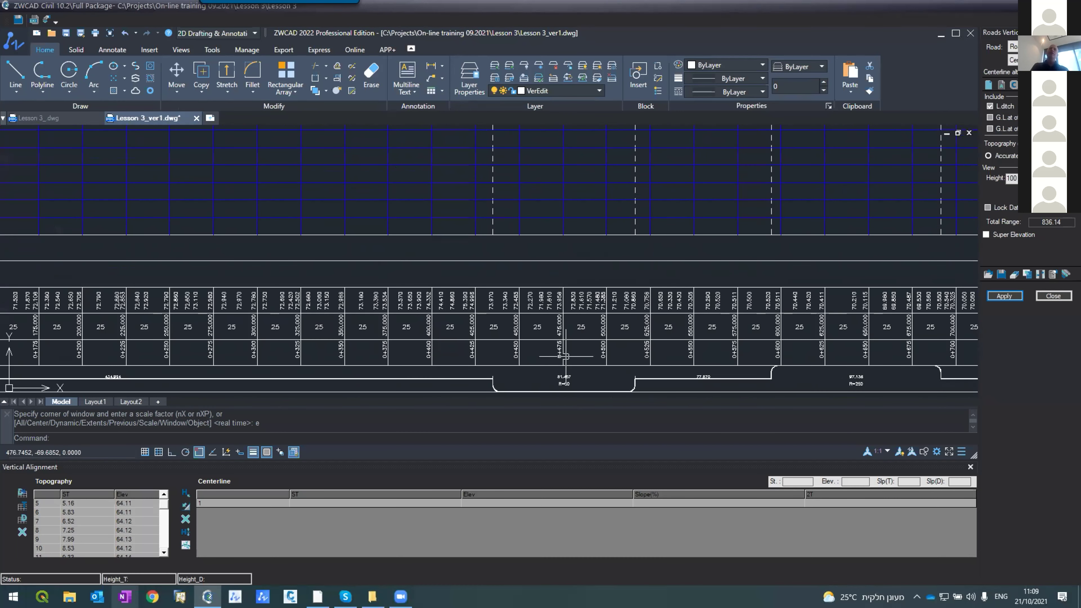
click(39, 118)
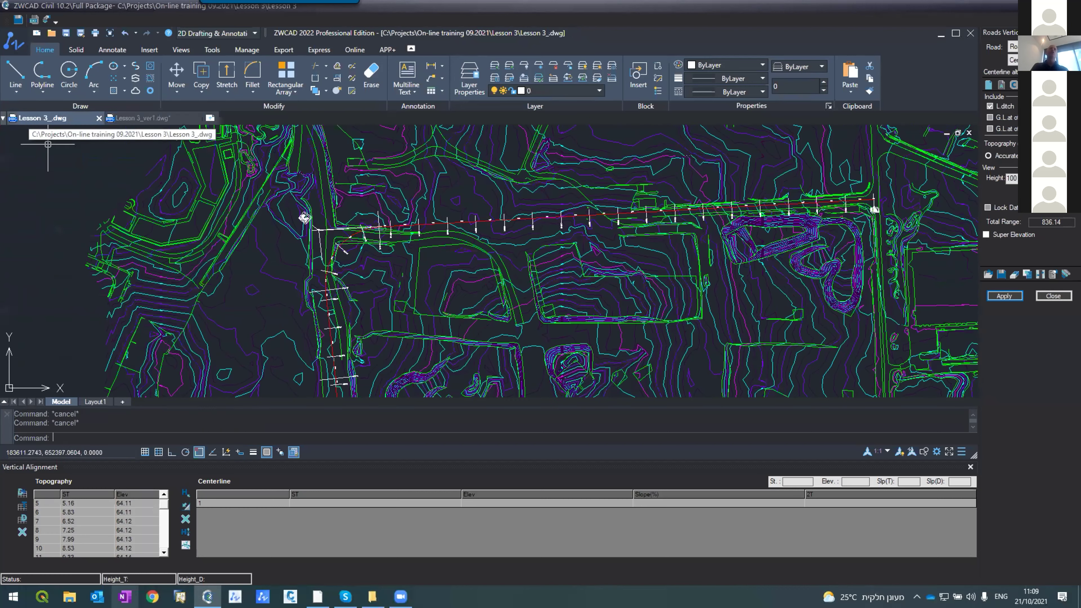
scroll(408, 226, up, 8)
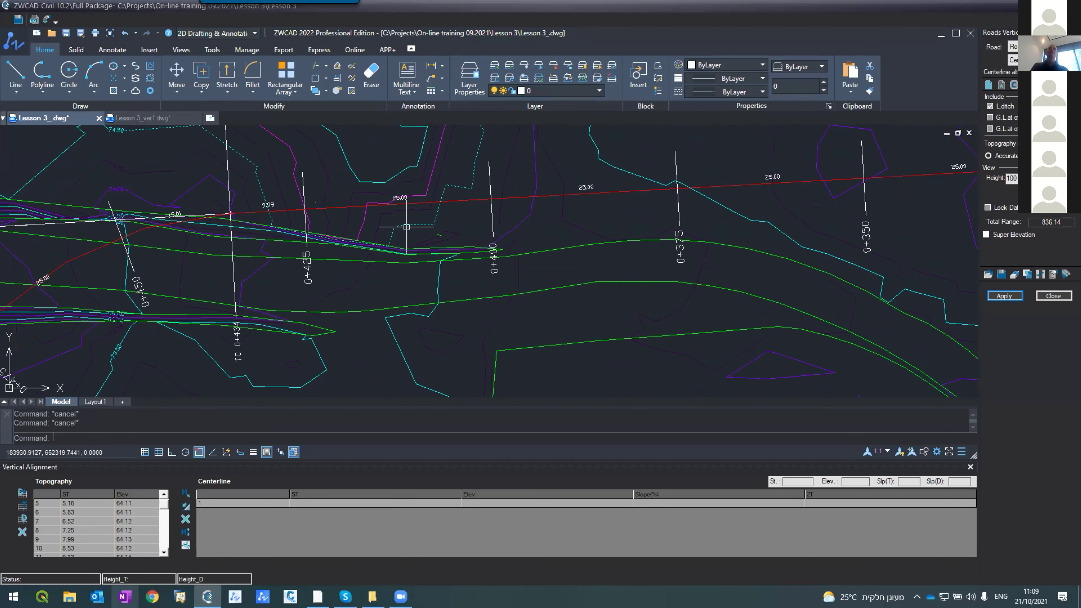
scroll(408, 226, down, 2)
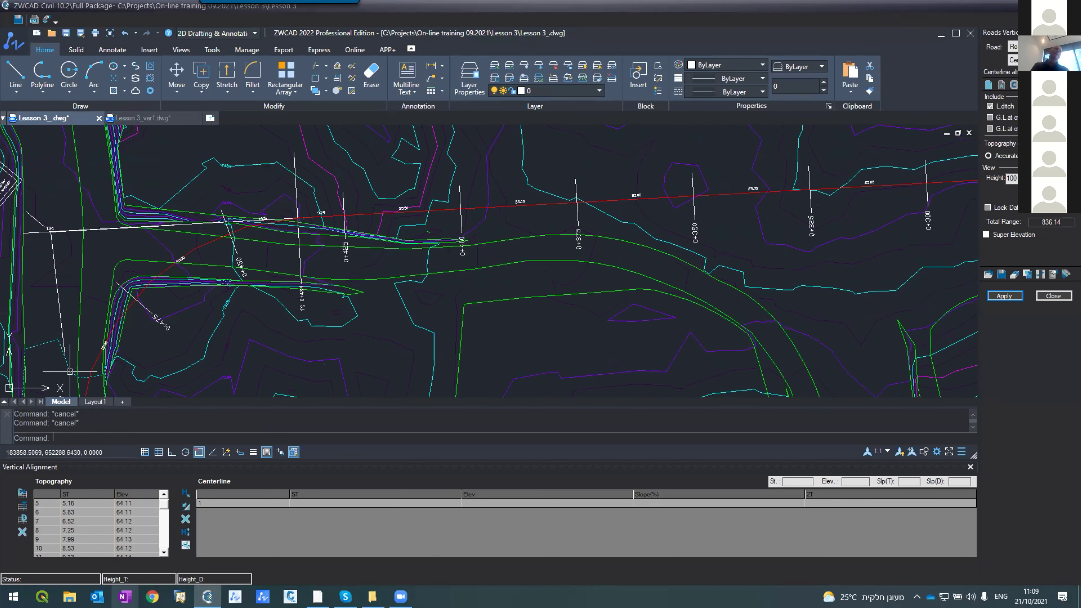
scroll(91, 343, up, 4)
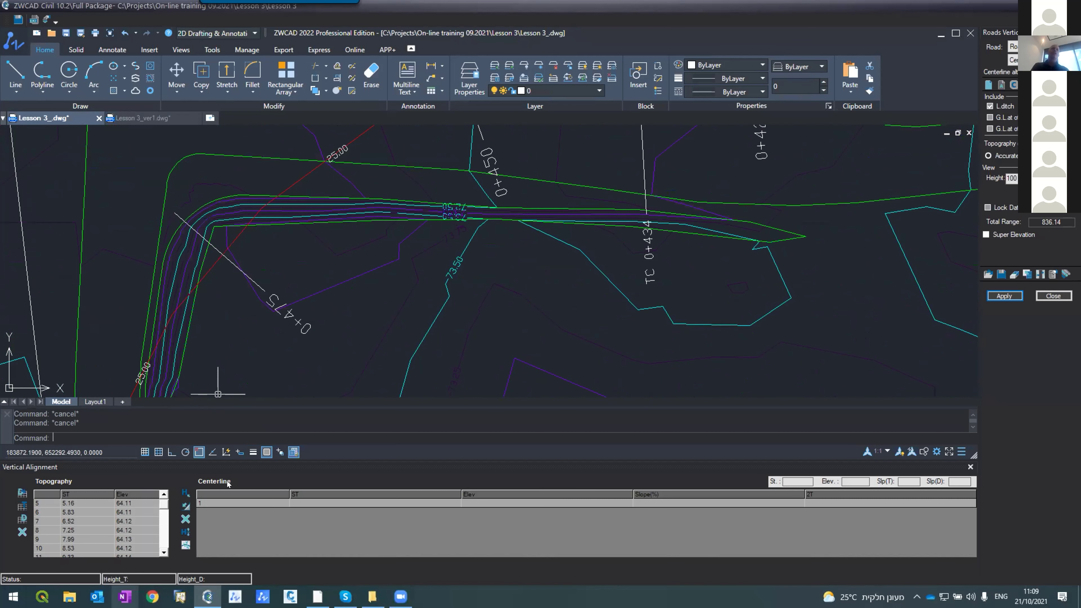
click(145, 118)
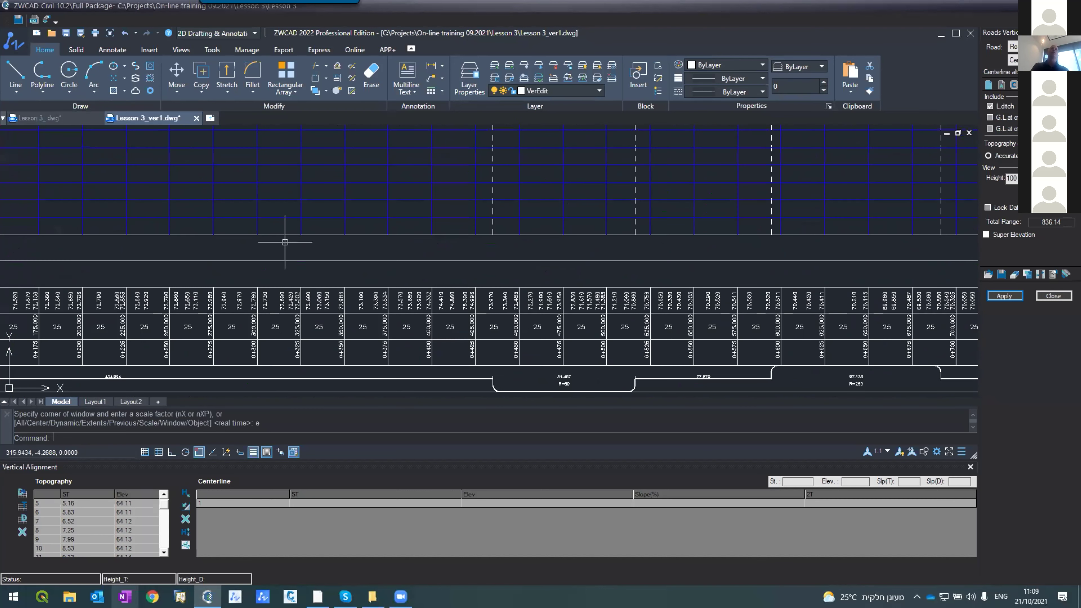
- Examine the whole Road1 ground profile with its table and compare the ground spike with the terrain at station 0+475 in the Lesson 3 plan
scroll(367, 356, down, 5)
scroll(415, 239, up, 4)
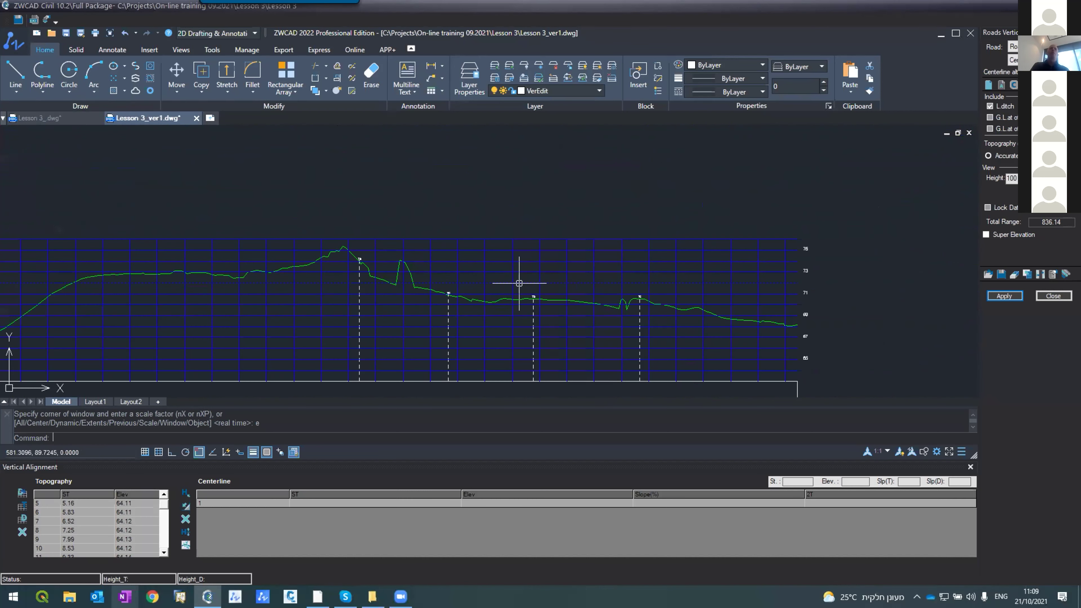
scroll(519, 283, down, 2)
scroll(426, 315, up, 3)
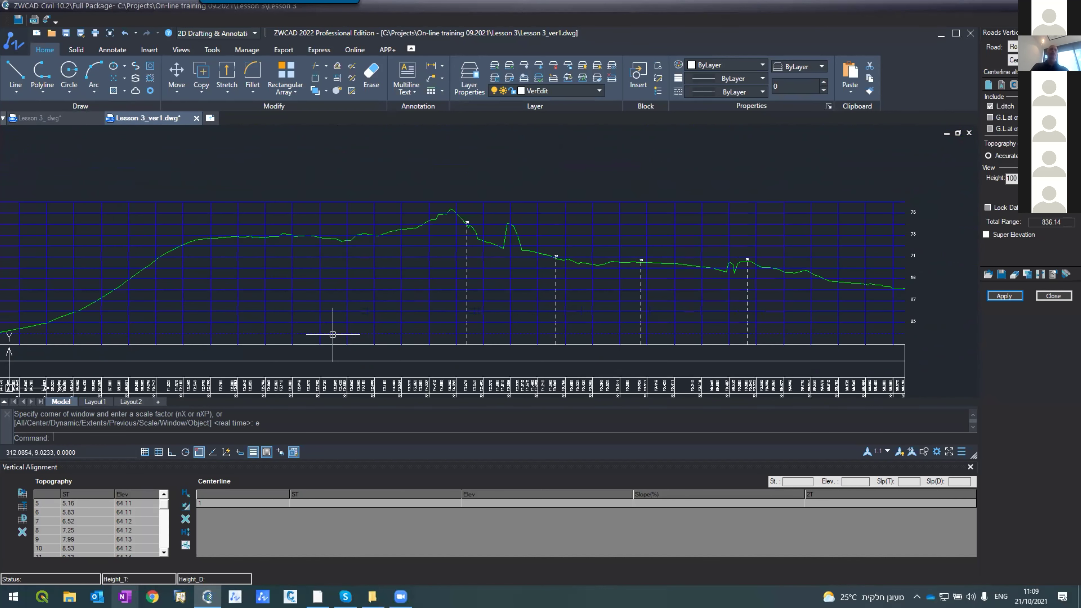
middle_click(372, 380)
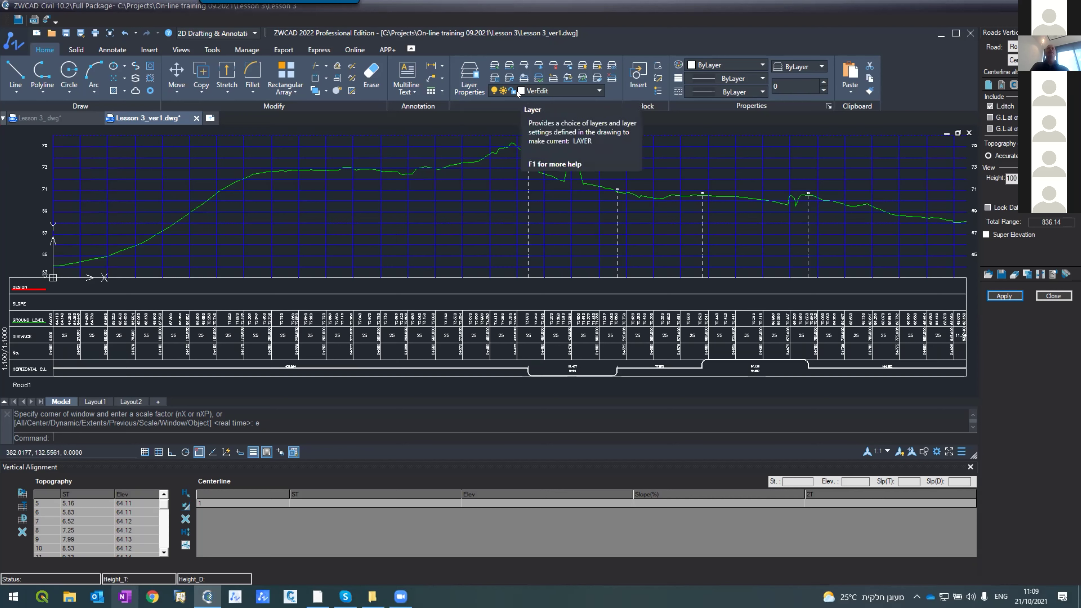
click(37, 122)
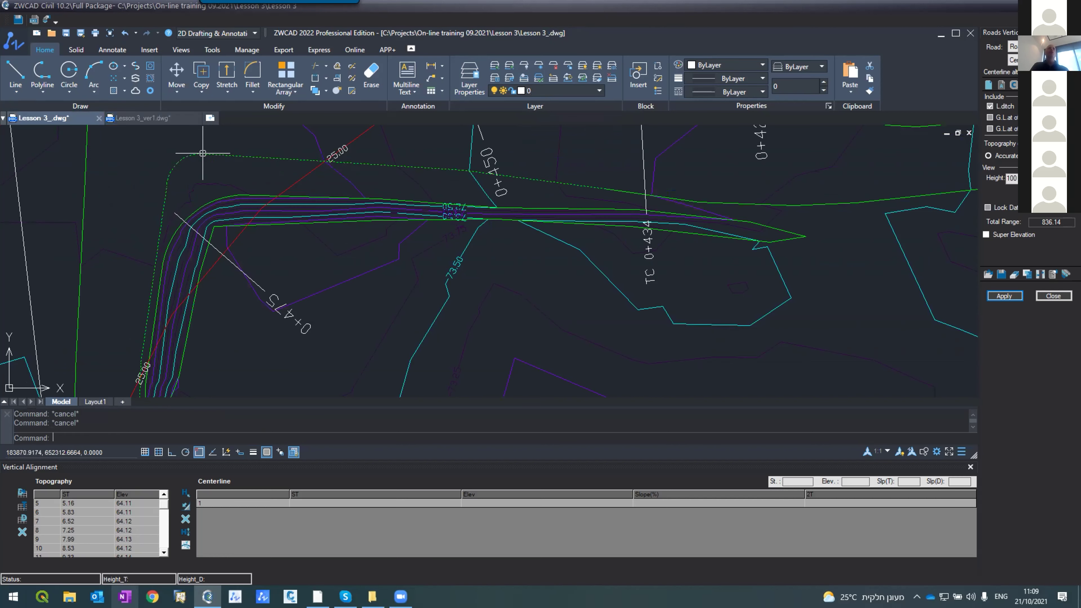
click(143, 118)
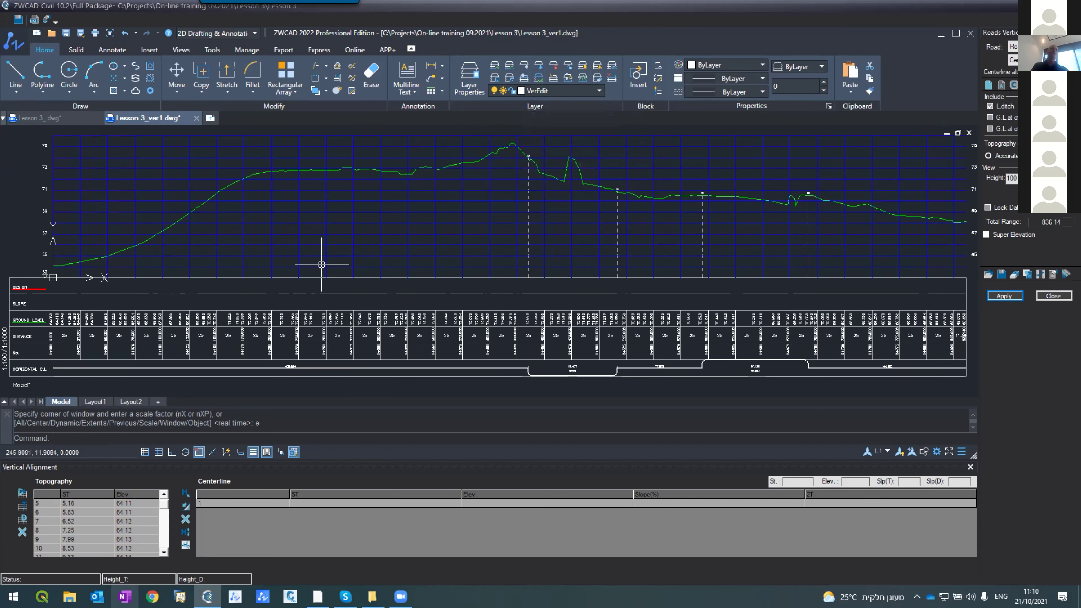
scroll(24, 269, up, 5)
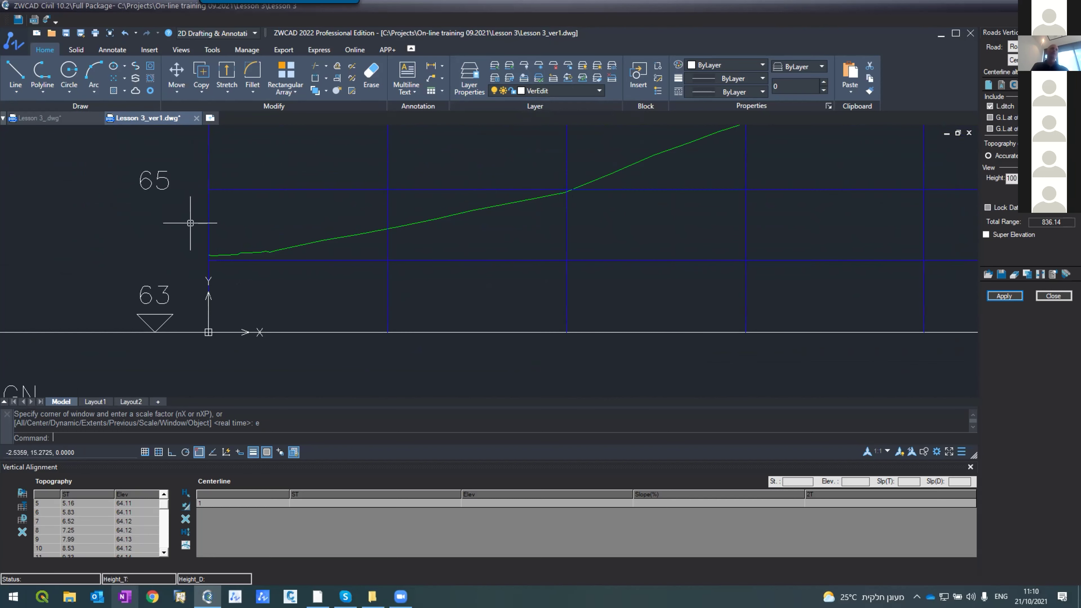
text(PL)
key(Return)
scroll(191, 223, down, 8)
scroll(181, 209, up, 5)
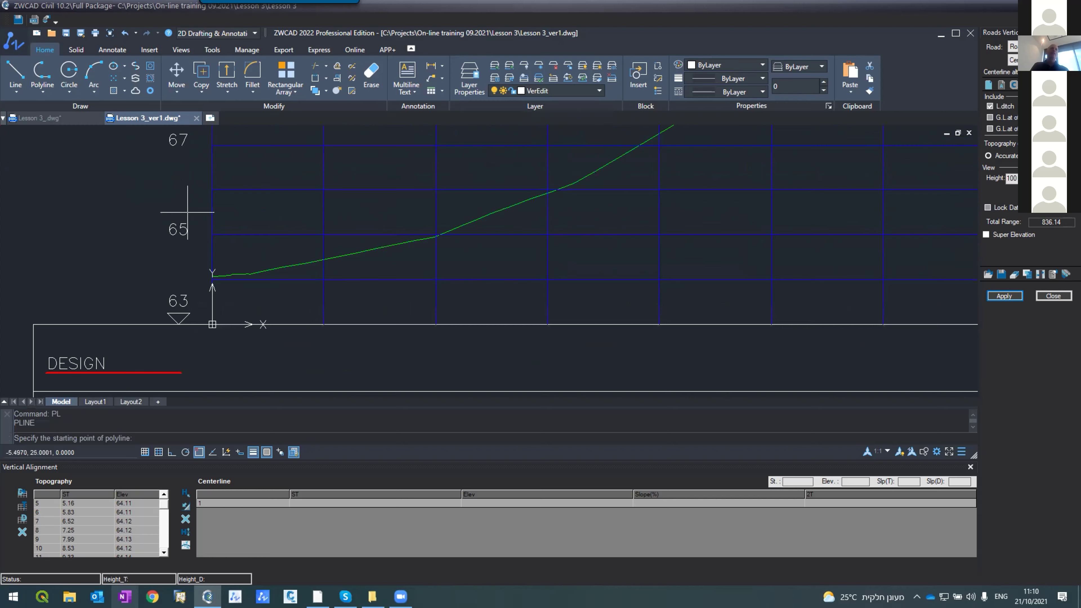
scroll(212, 238, down, 2)
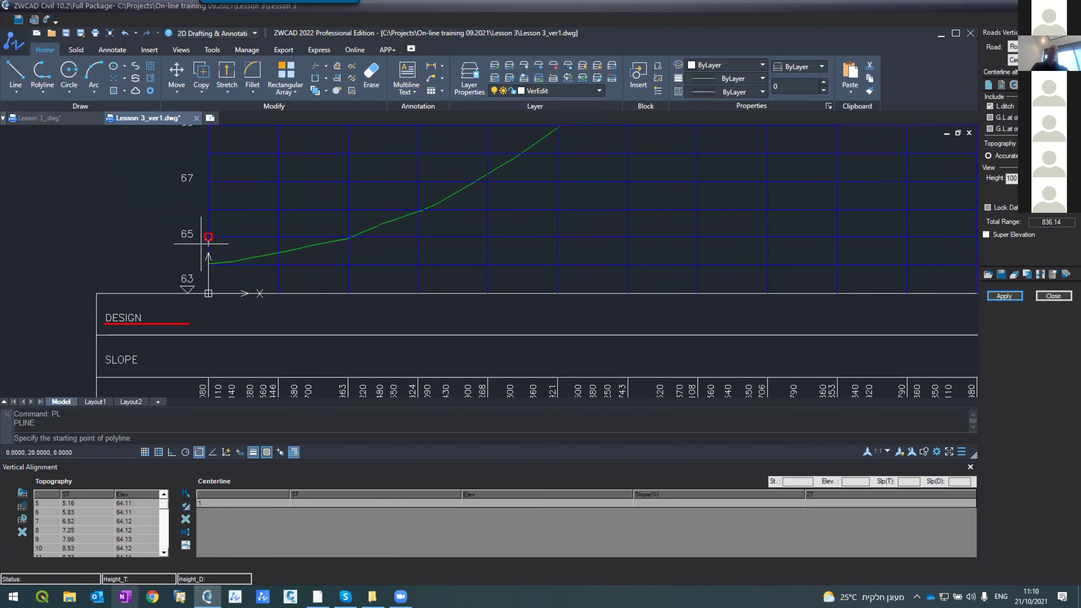
- Inspect the start of Road1 at the junction in the Lesson 3 plan and how the road continues from there
click(50, 119)
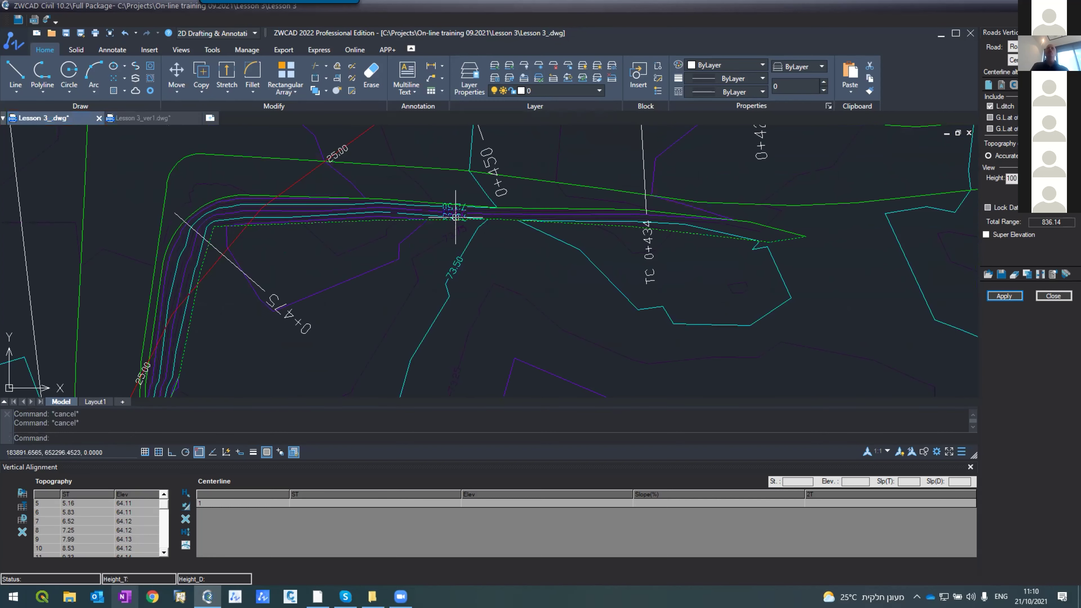
scroll(386, 241, down, 3)
scroll(423, 246, up, 6)
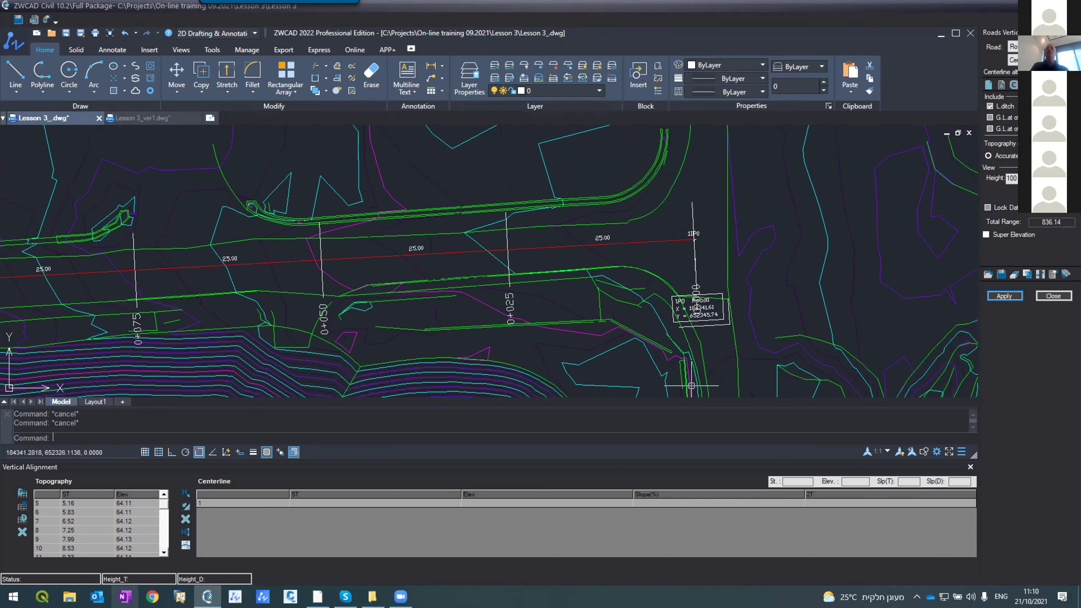
scroll(650, 212, down, 4)
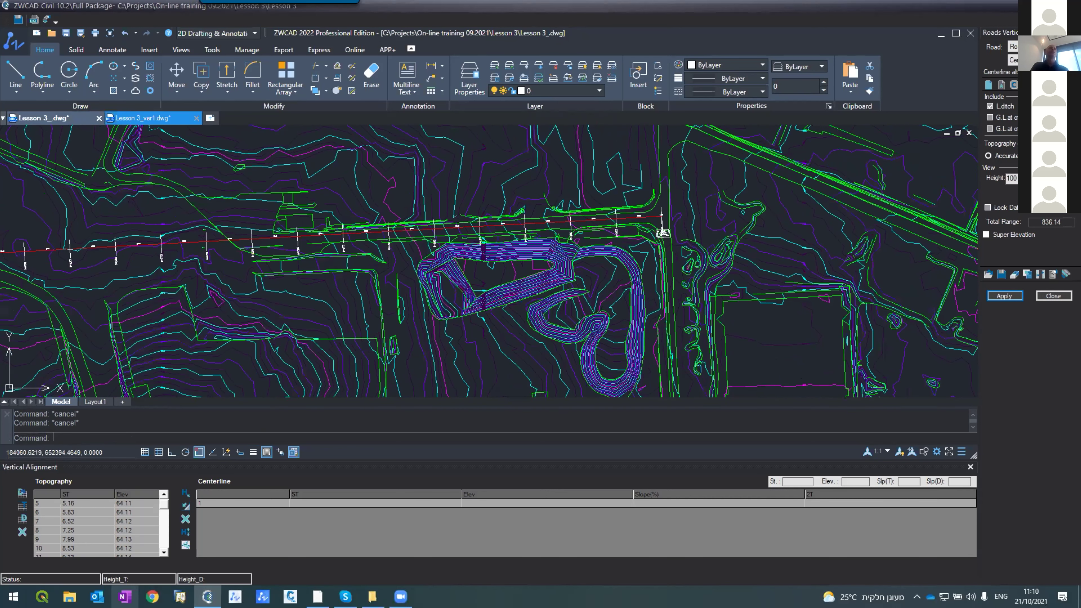
- In the Lesson 3_ver1 profile, draw a design polyline from the ground line's start through about stations 89, 171 and 246, elevations 65.4, 72.6 and 73.0
click(144, 118)
text(PL)
key(Return)
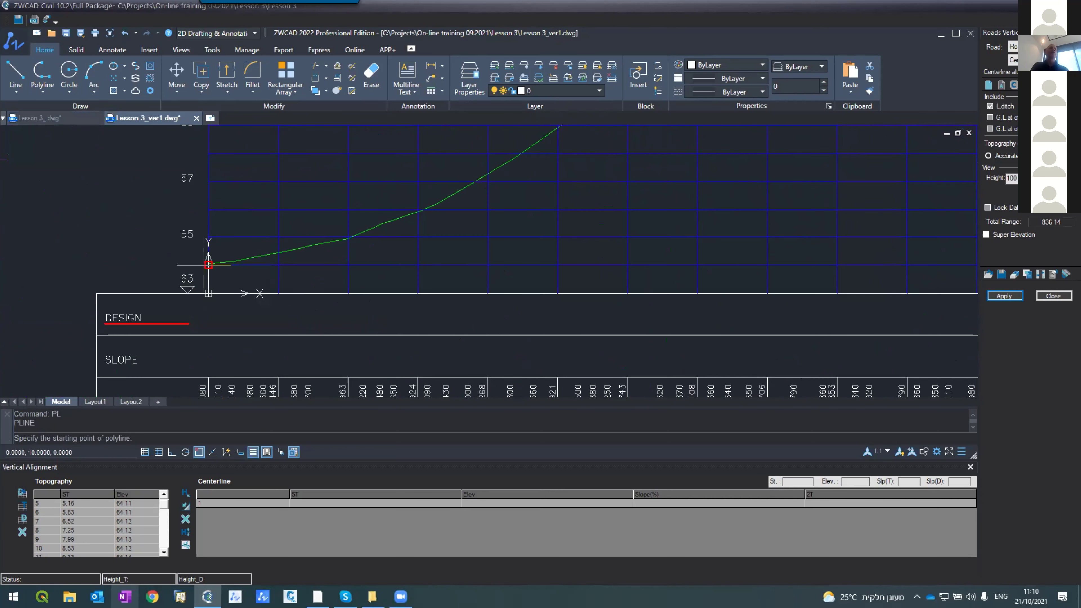
scroll(208, 265, up, 5)
click(248, 242)
scroll(181, 294, down, 6)
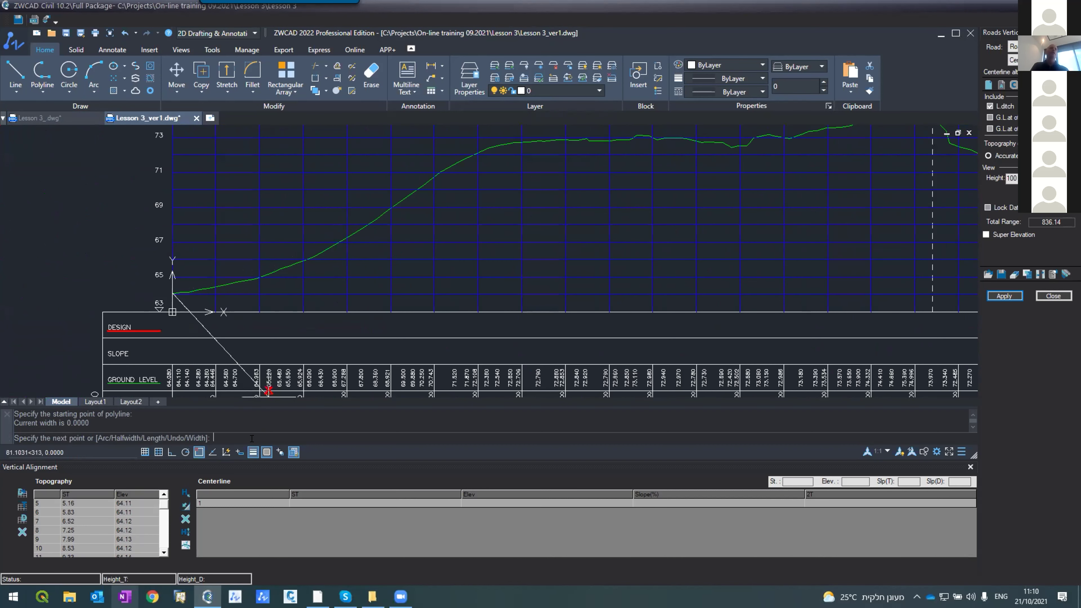
click(200, 452)
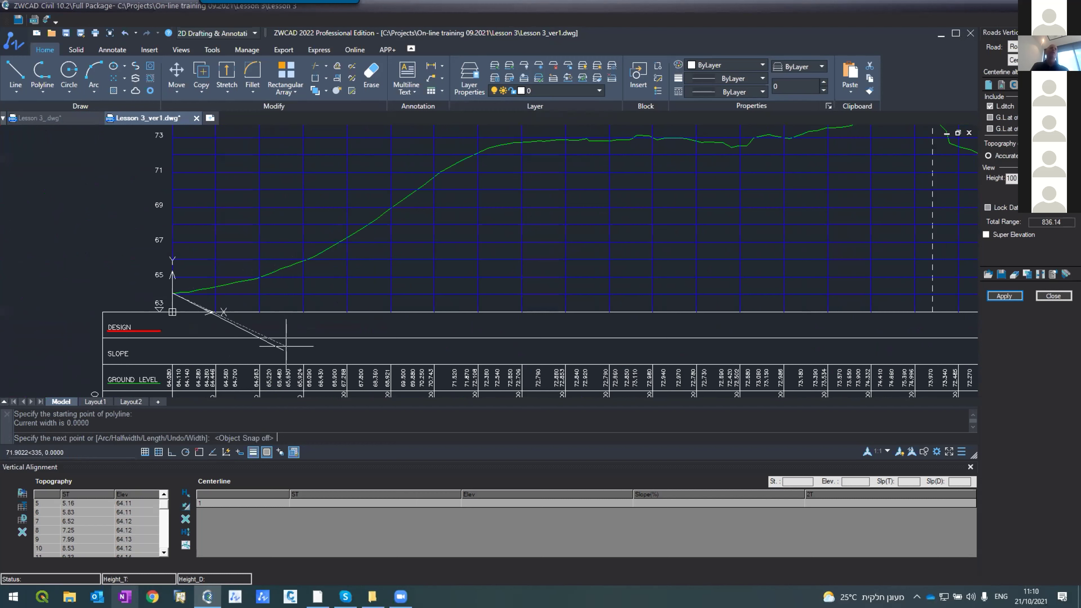
click(327, 270)
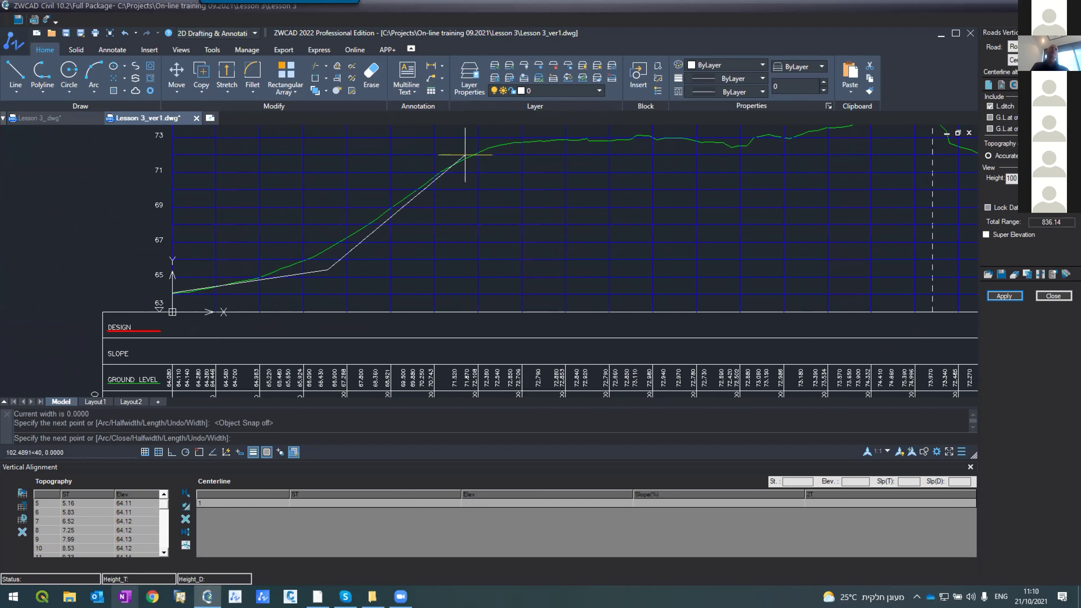
click(471, 145)
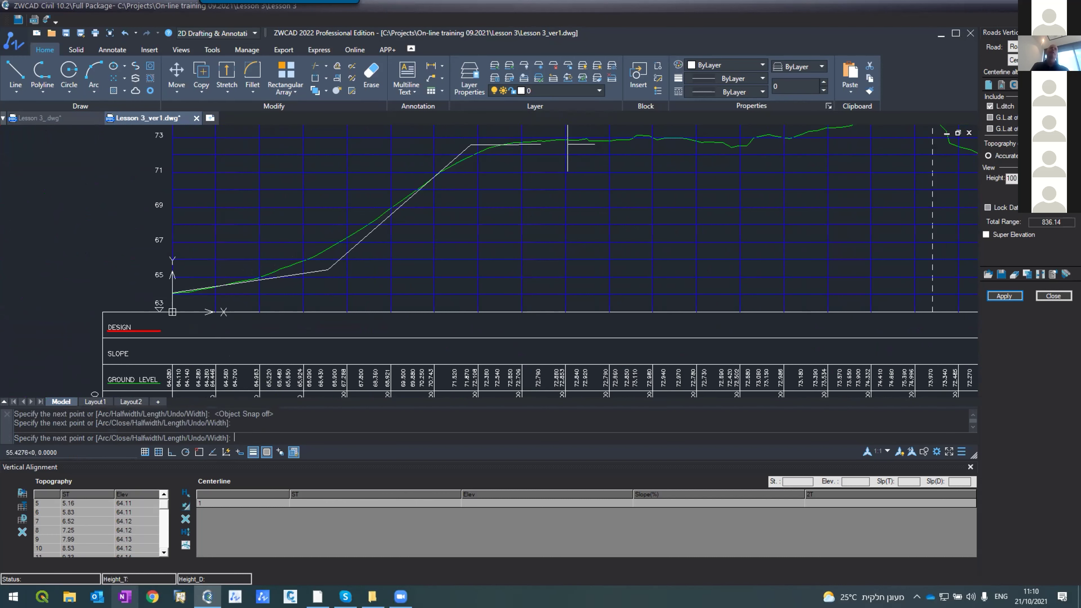
click(602, 138)
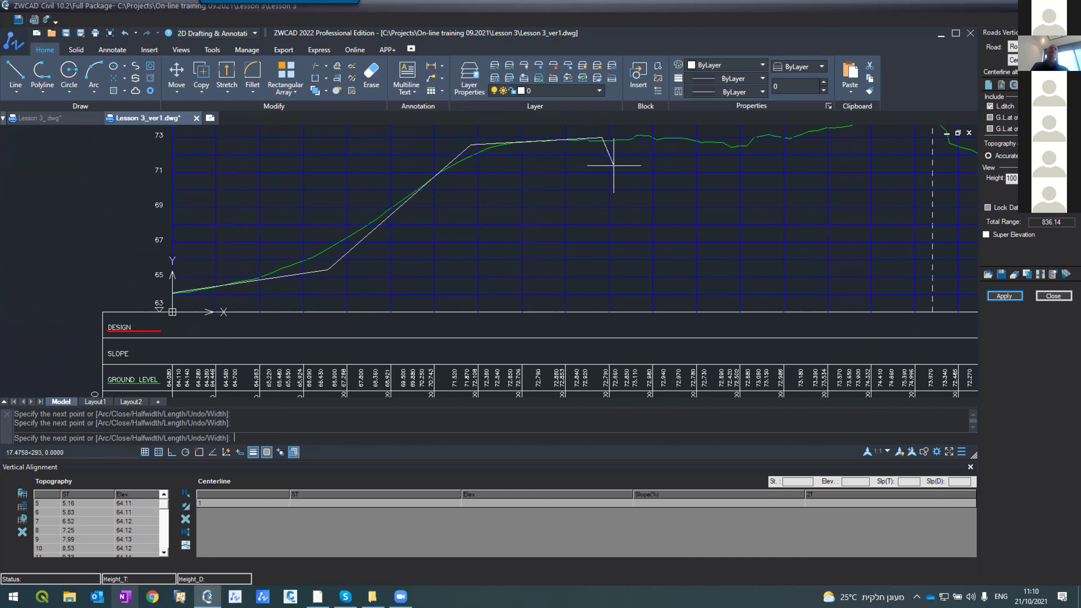
key(Return)
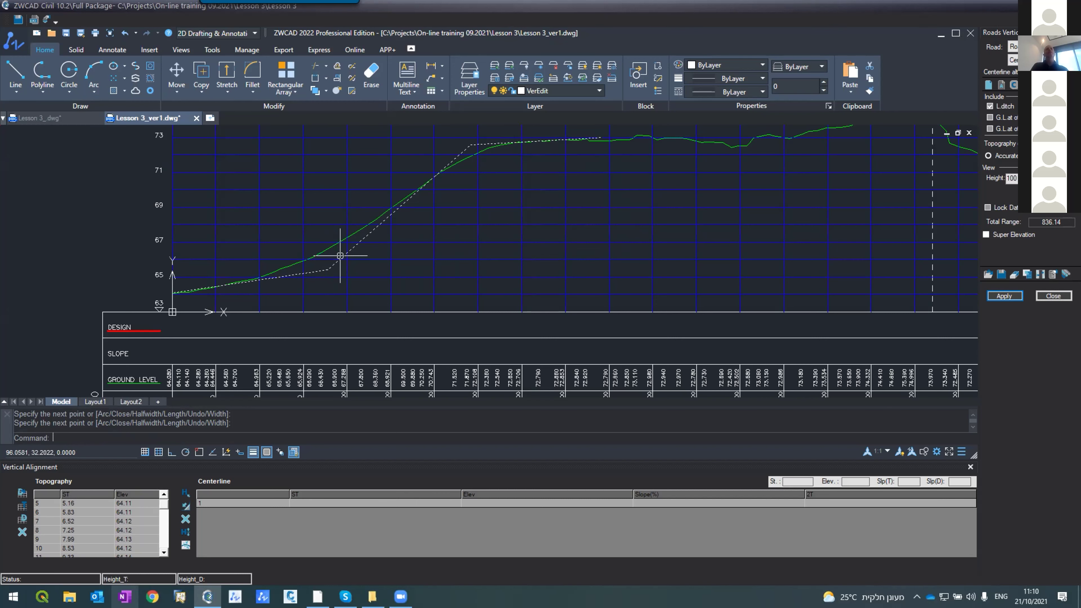
- Apply the drawn polyline to the Road1 vertical alignment only, without updating the cross sections
click(1004, 296)
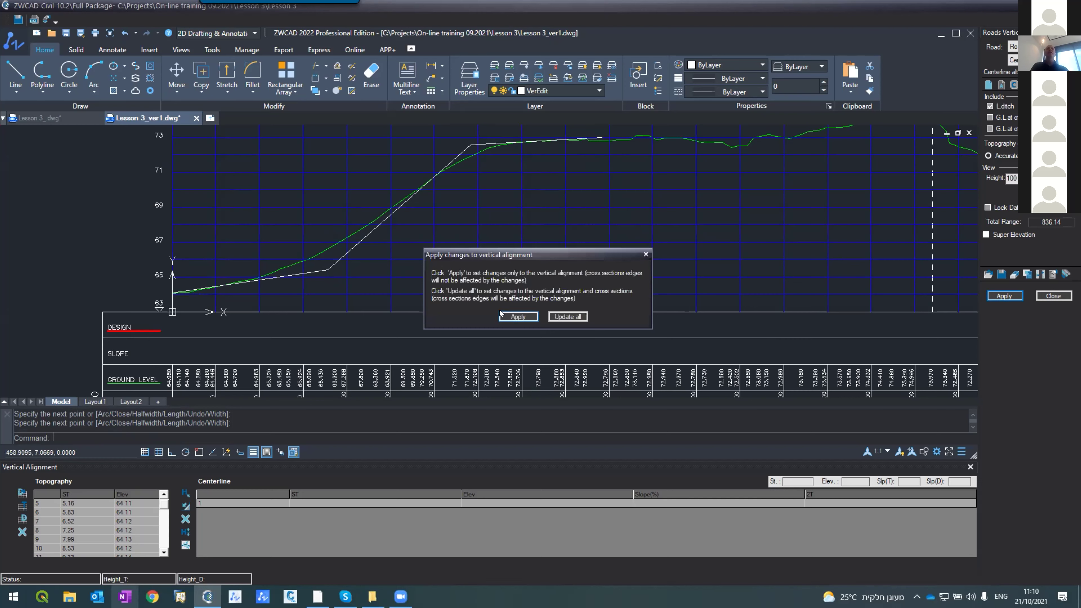
click(518, 317)
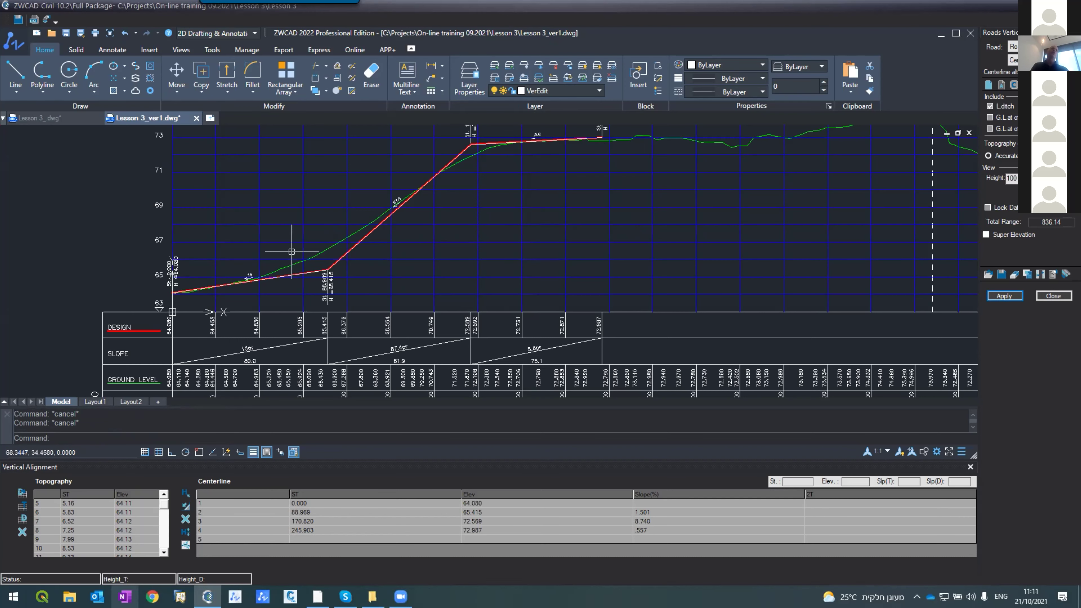
scroll(293, 250, up, 4)
scroll(293, 252, down, 2)
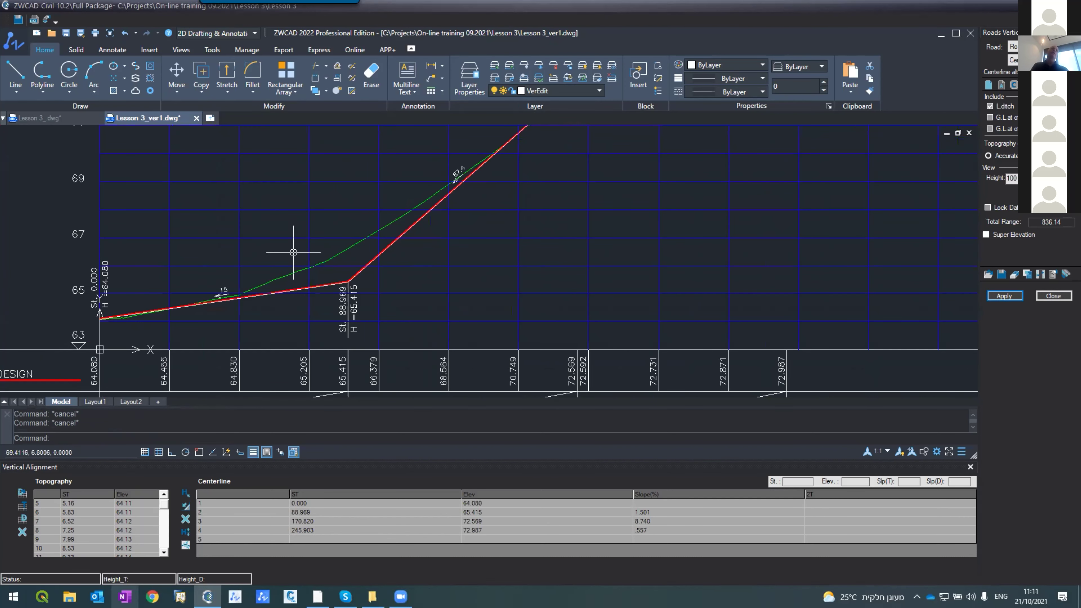
scroll(293, 252, down, 2)
scroll(292, 254, up, 1)
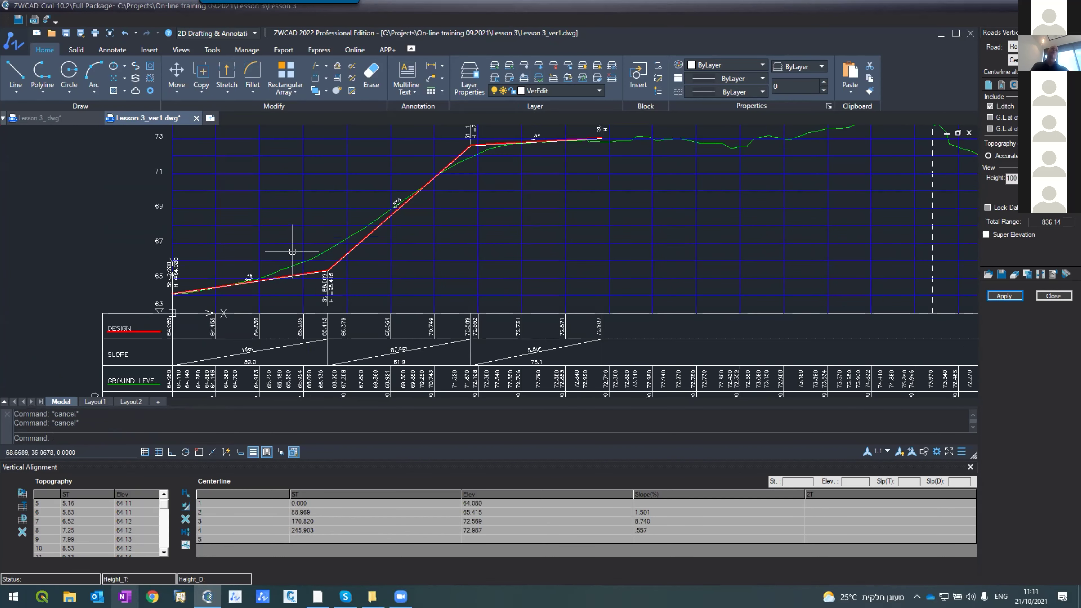
- Compare the red design line's vertices and slope labels with the station, elevation and slope values of centerline rows 4 and 2
click(305, 276)
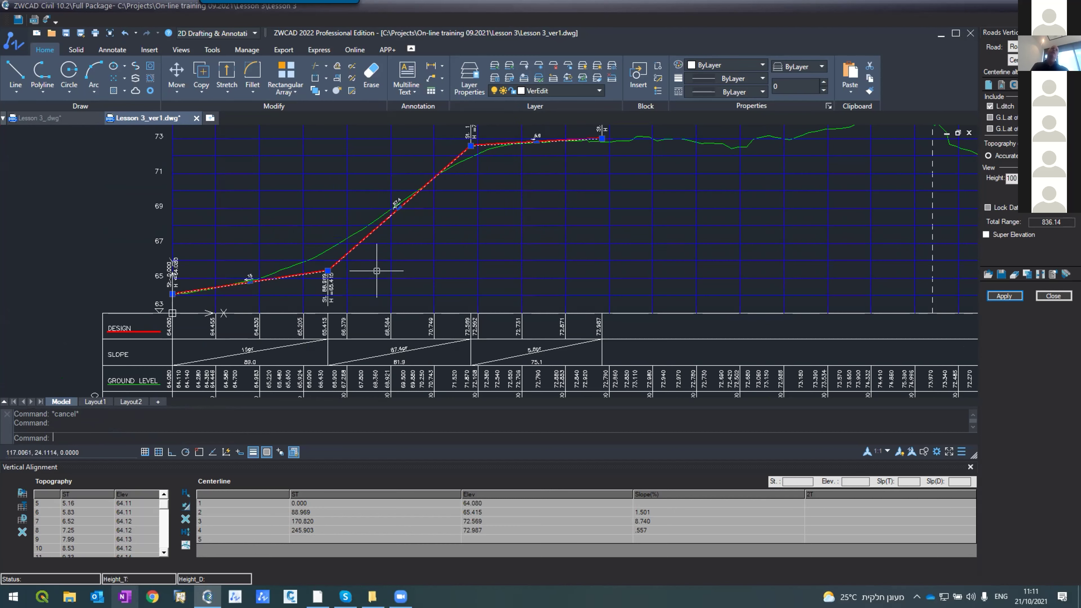
scroll(376, 285, down, 3)
scroll(374, 290, up, 5)
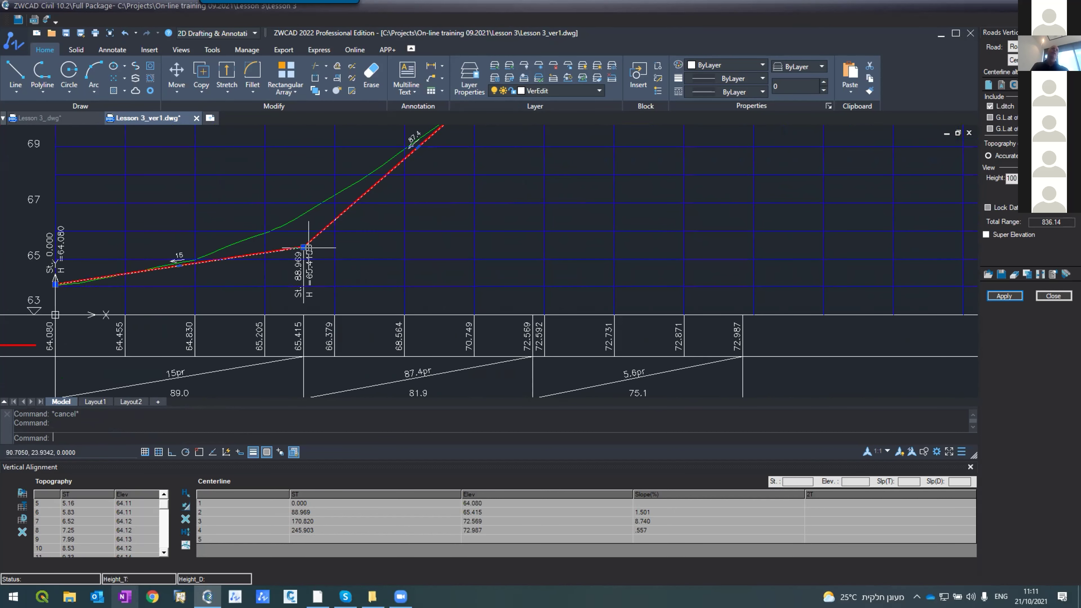
scroll(285, 275, down, 3)
click(303, 530)
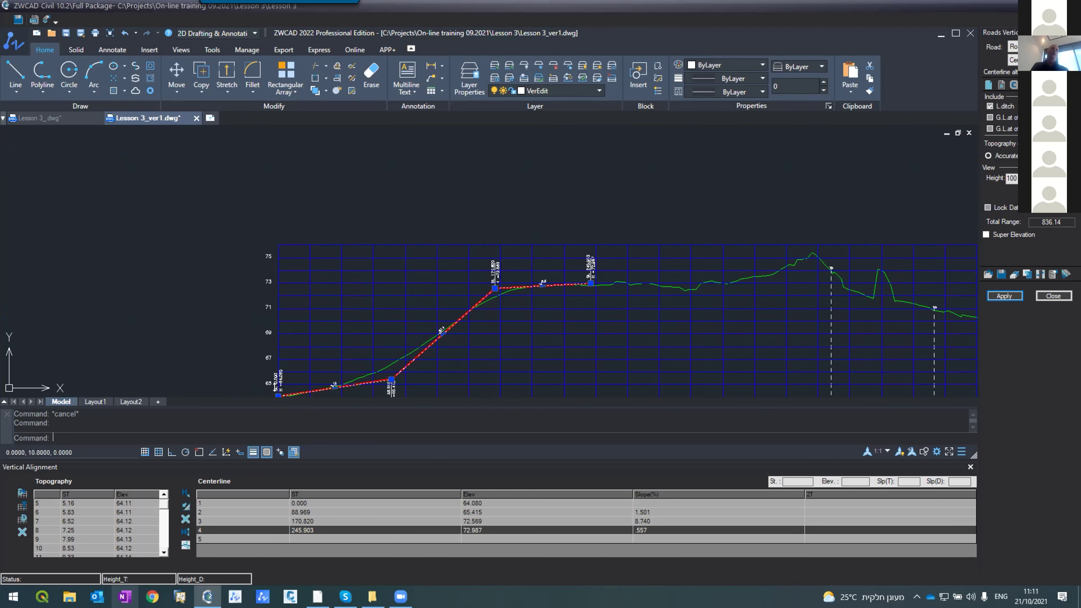
middle_drag(295, 285, 308, 233)
scroll(281, 352, up, 2)
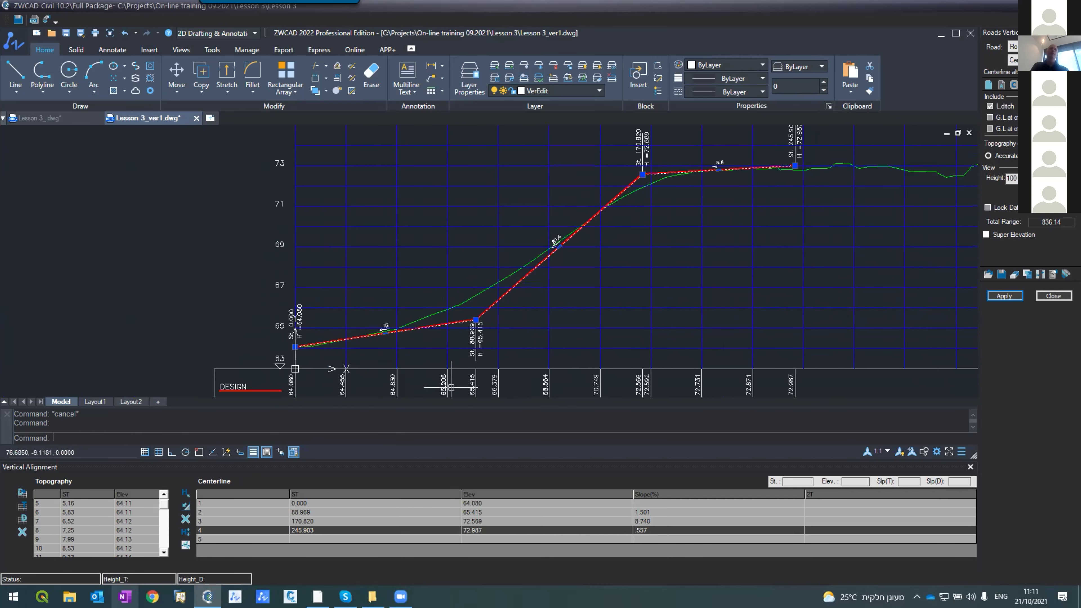
click(301, 512)
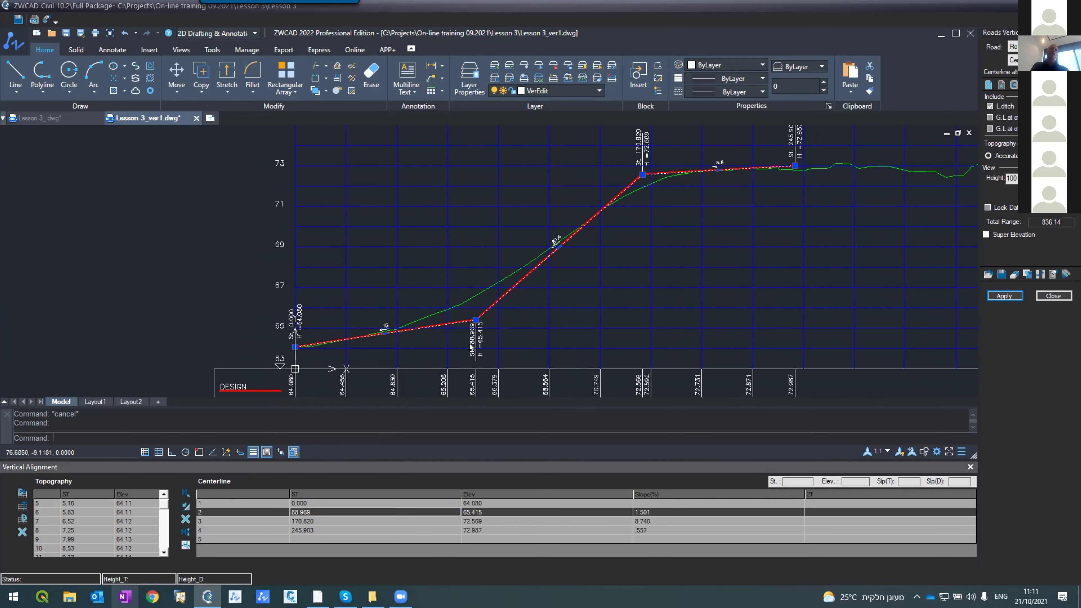
scroll(471, 348, up, 4)
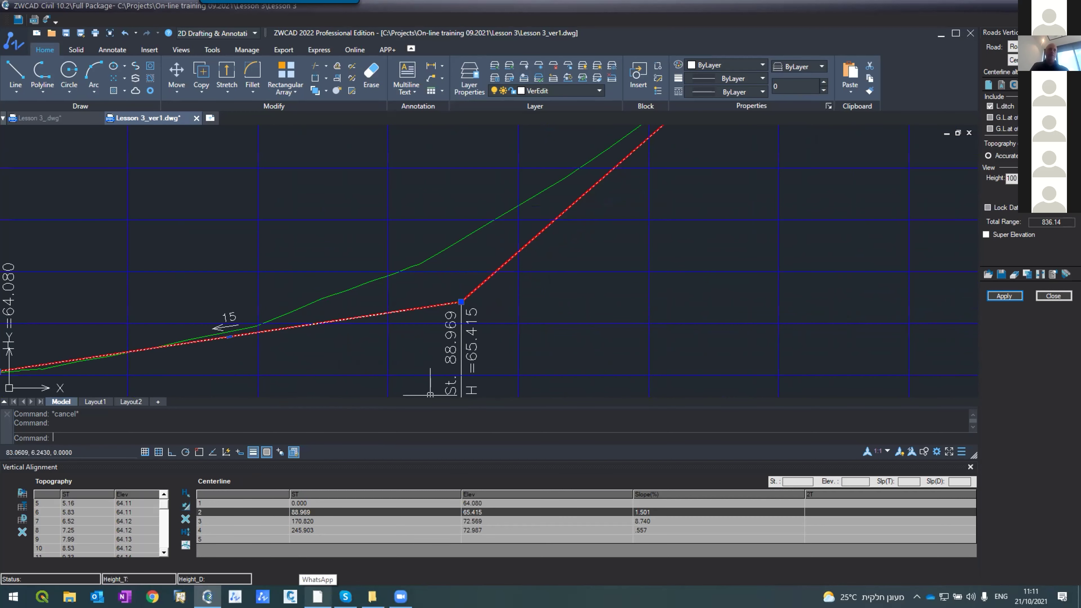
scroll(378, 330, down, 4)
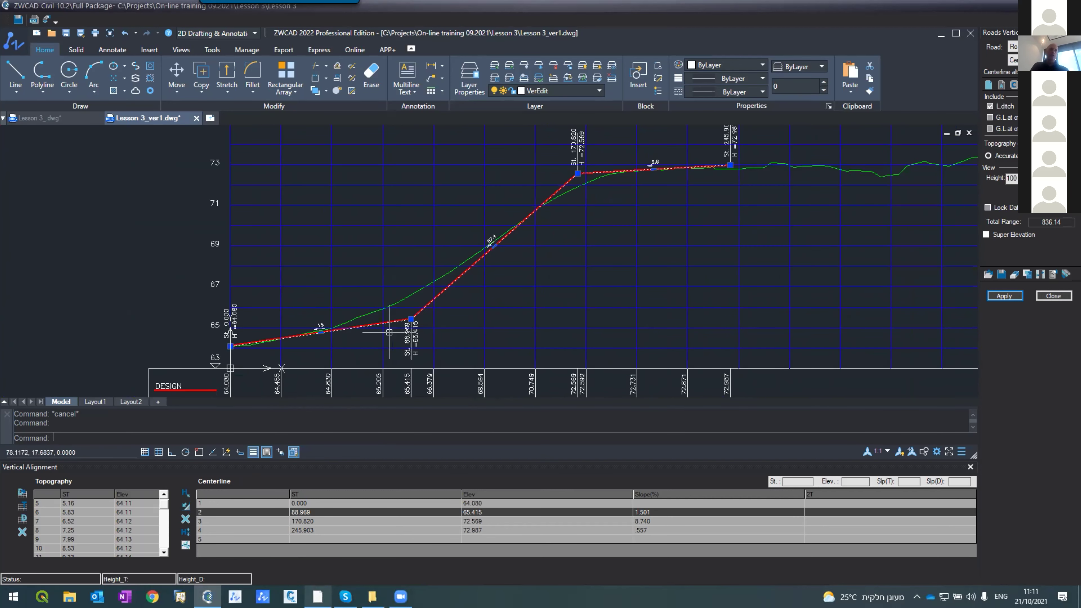
scroll(329, 327, up, 4)
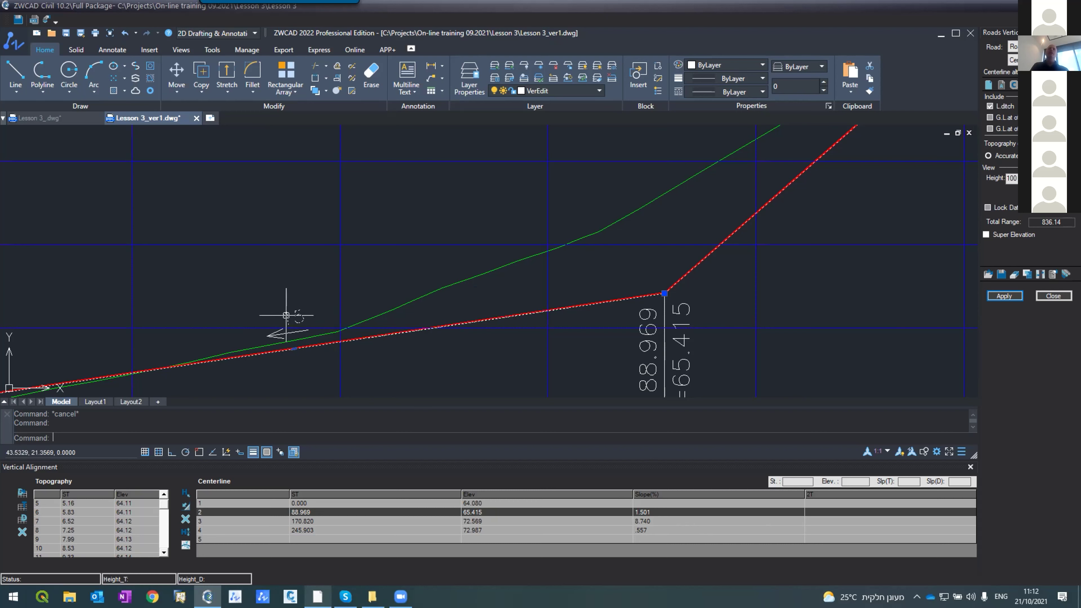
- Set the vertical alignment slope format to "0.00", apply it to the vertical alignment only, and check the slope labels on the profile
click(1052, 274)
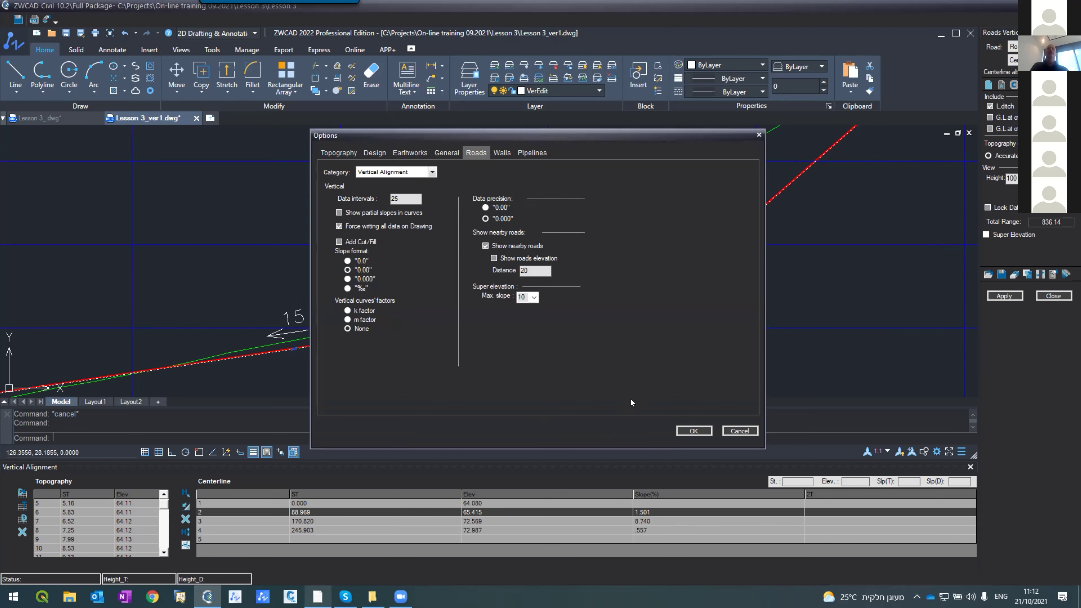
click(692, 430)
click(987, 295)
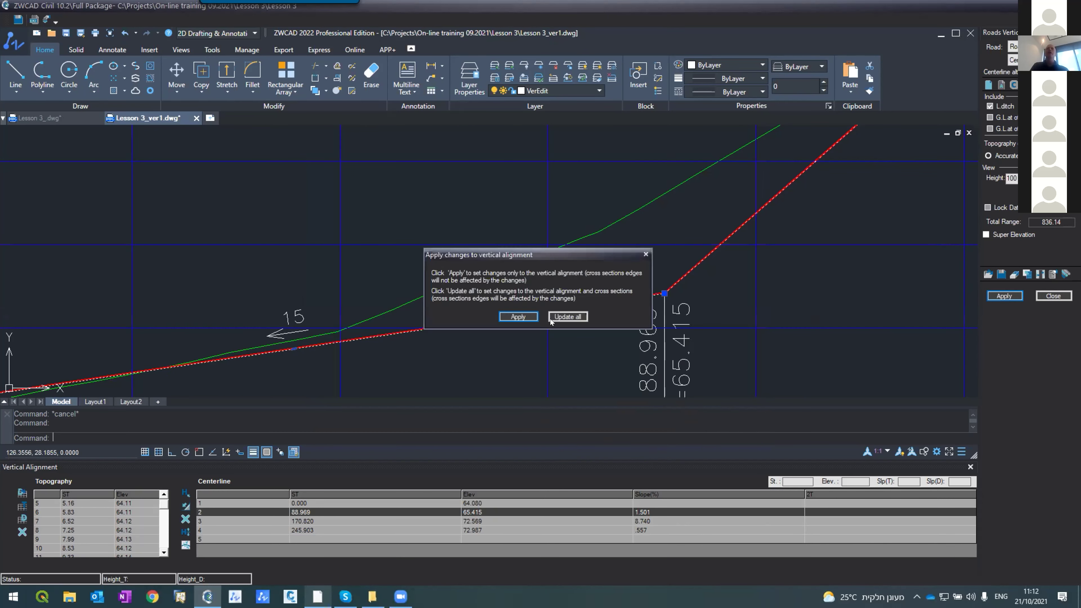
click(517, 317)
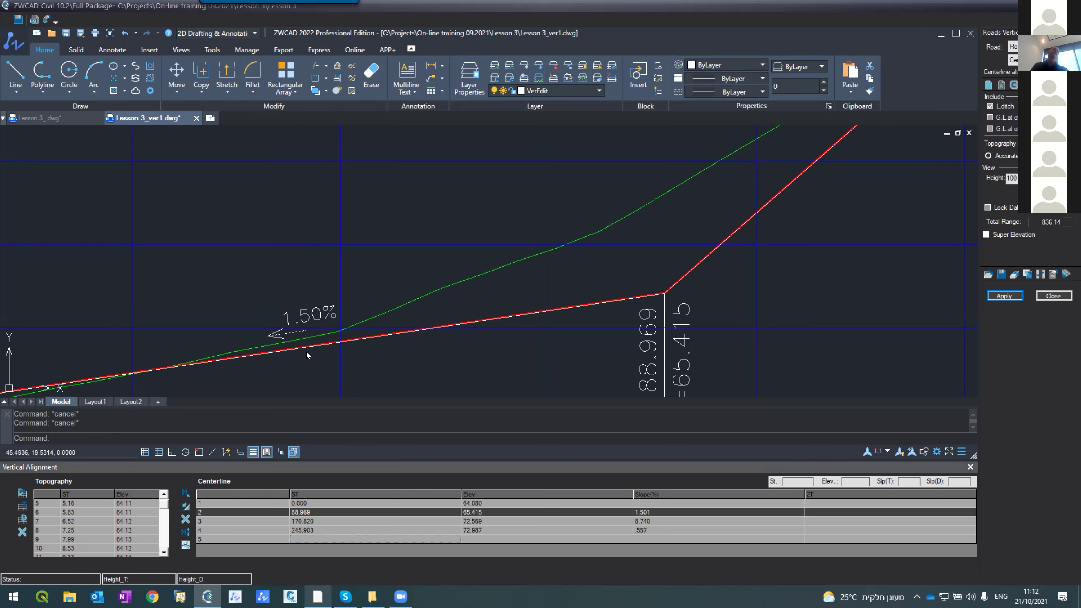
scroll(300, 365, down, 5)
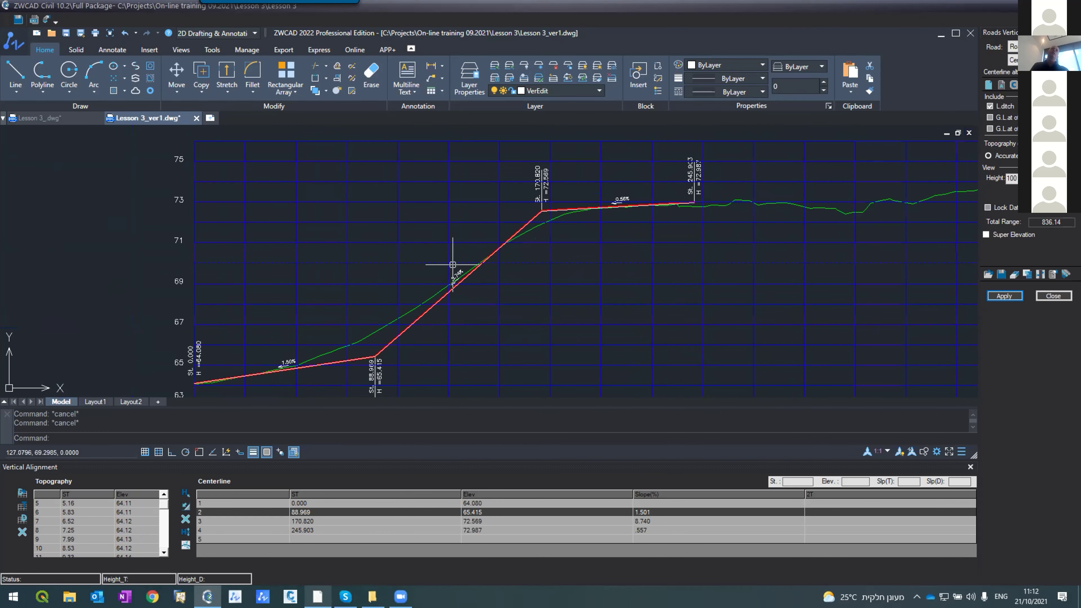
scroll(451, 269, up, 8)
scroll(455, 266, down, 5)
scroll(736, 161, up, 6)
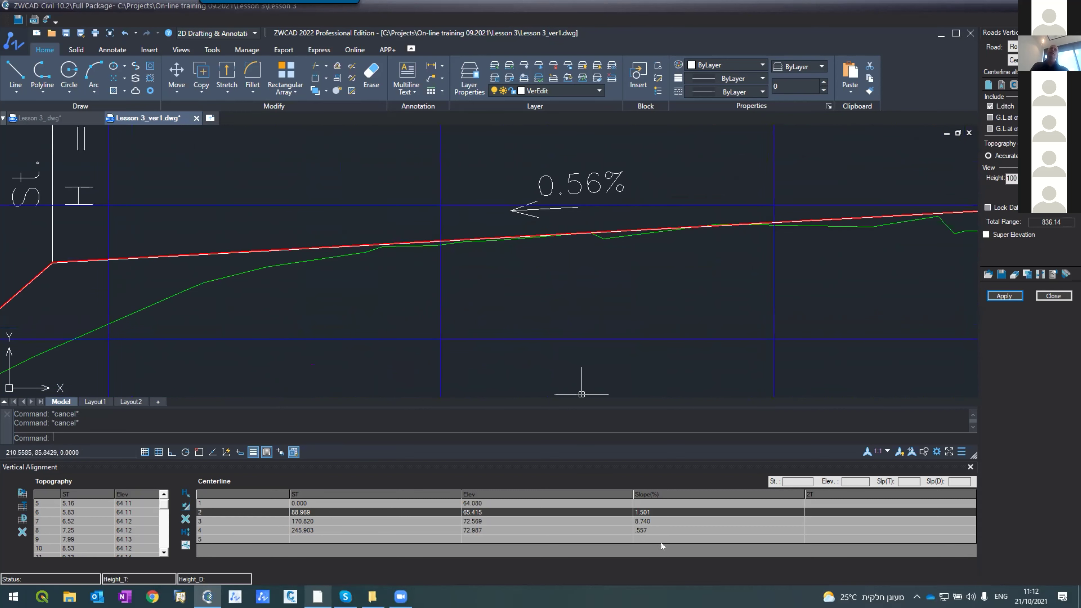
- Examine where the red design line departs from the green ground line around its vertices at stations 88.969 and 170.820
scroll(640, 301, down, 6)
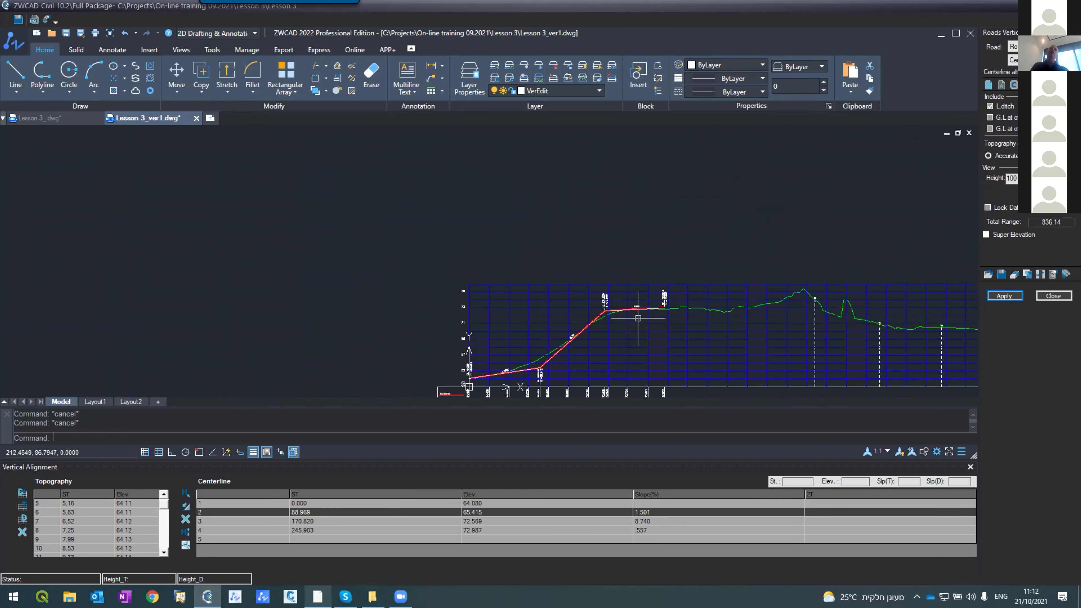
scroll(596, 333, up, 4)
scroll(598, 334, down, 5)
scroll(556, 356, up, 5)
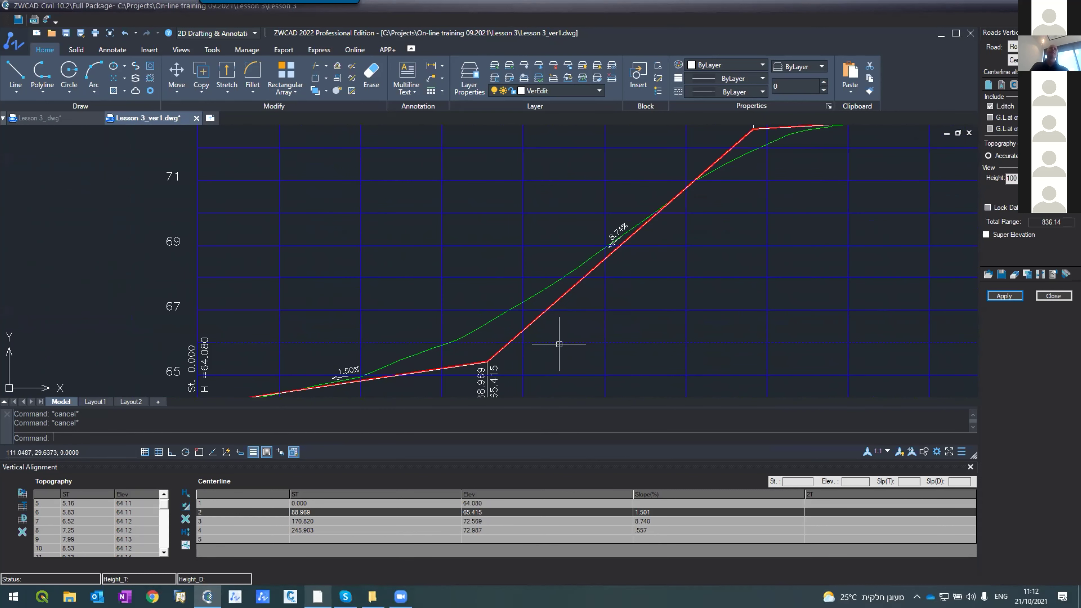
scroll(422, 324, up, 4)
scroll(426, 315, down, 6)
scroll(425, 317, up, 3)
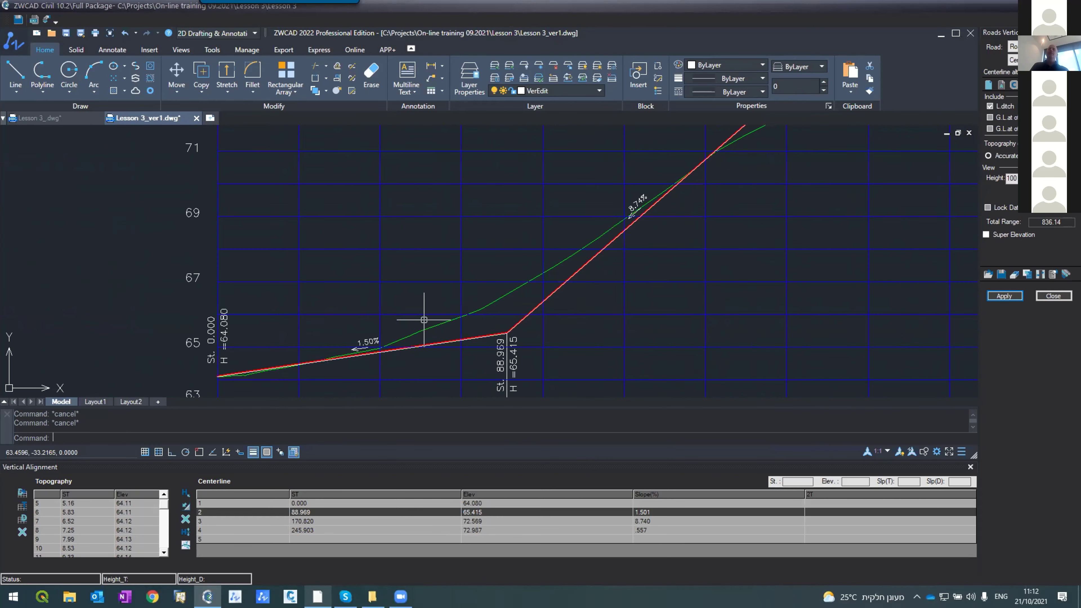
scroll(424, 319, down, 2)
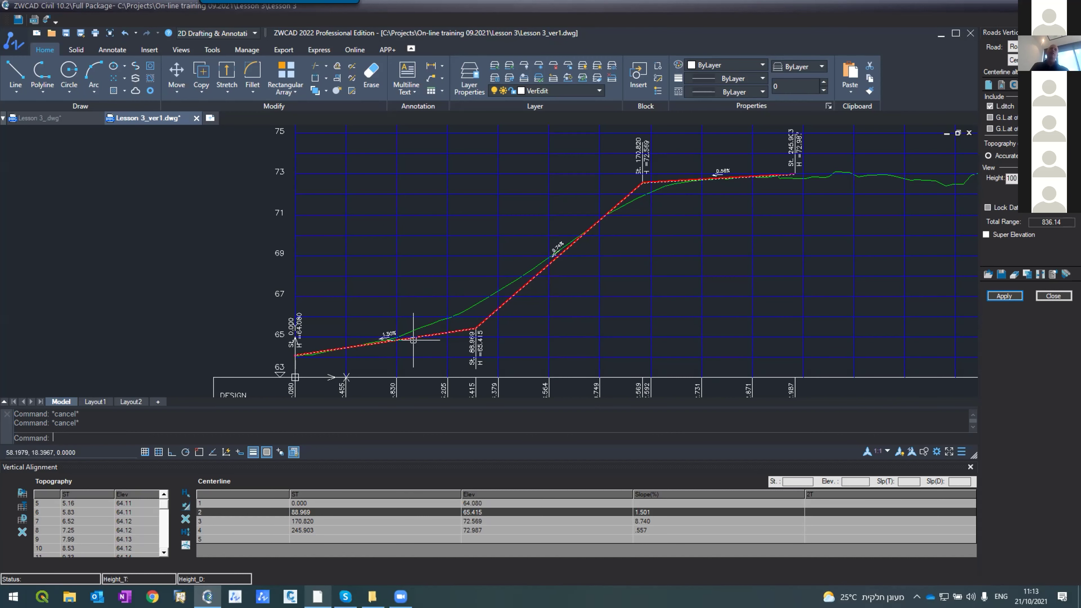
scroll(412, 337, up, 3)
scroll(438, 318, down, 3)
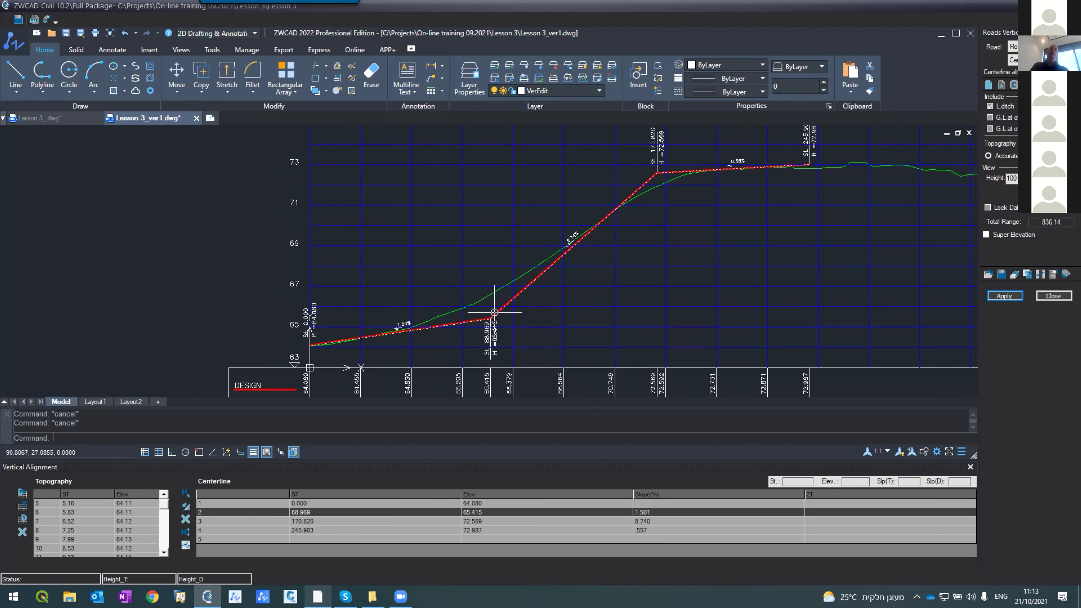
- Set the 2T curve length of centerline row 2 to 60, apply it to the vertical alignment only, and inspect the curve
click(828, 514)
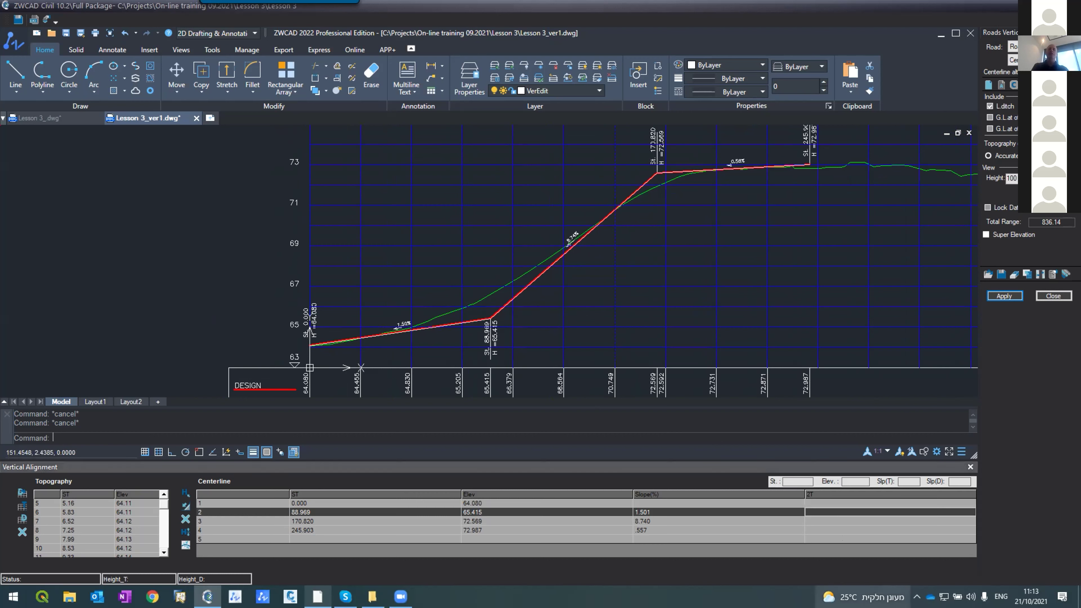
mouse_move(829, 596)
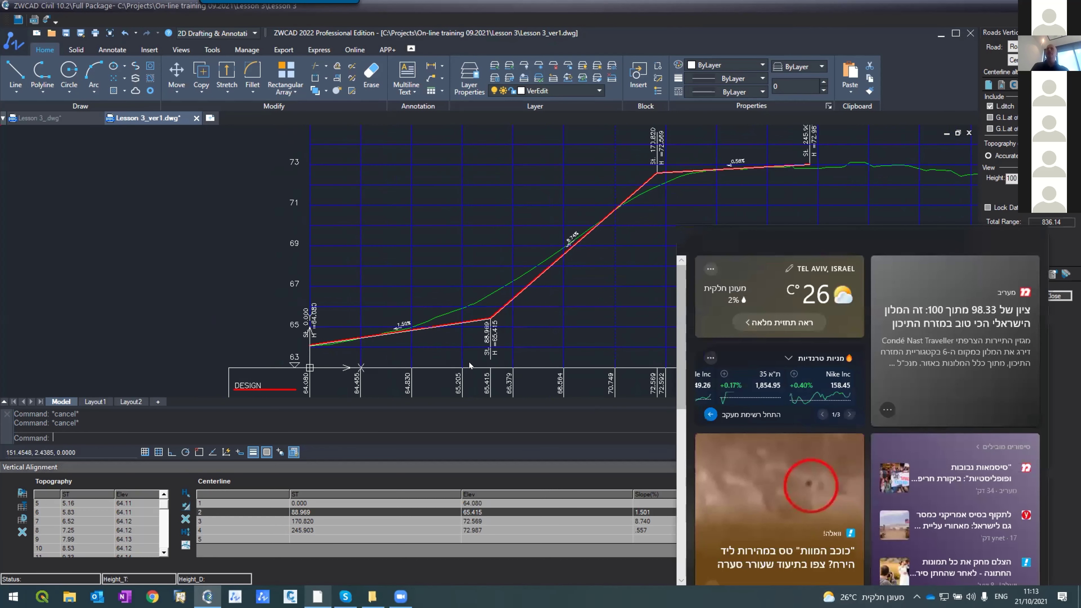
click(469, 363)
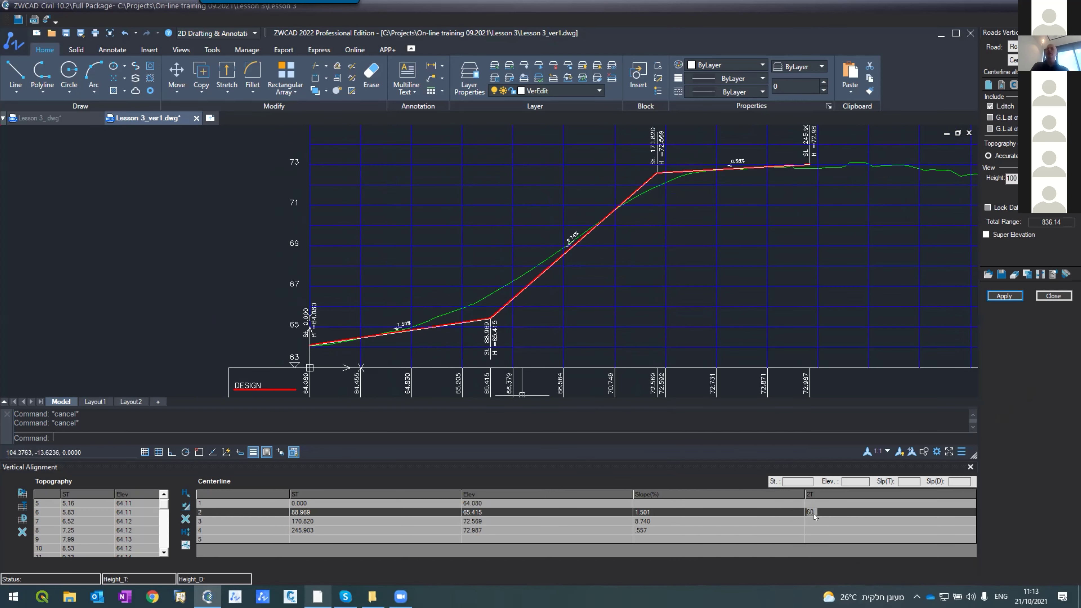
click(813, 511)
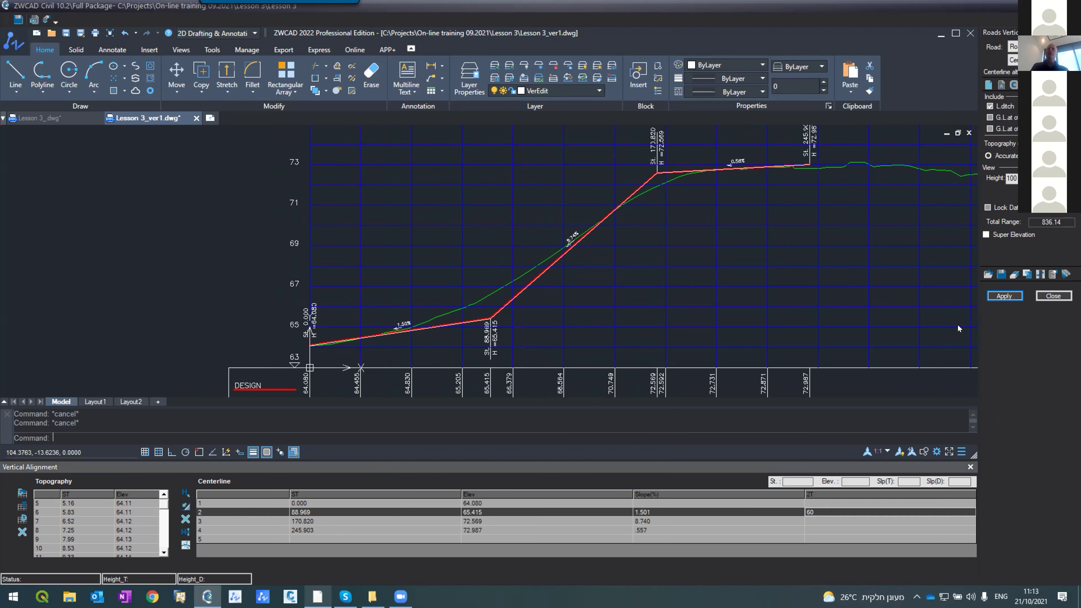
click(997, 295)
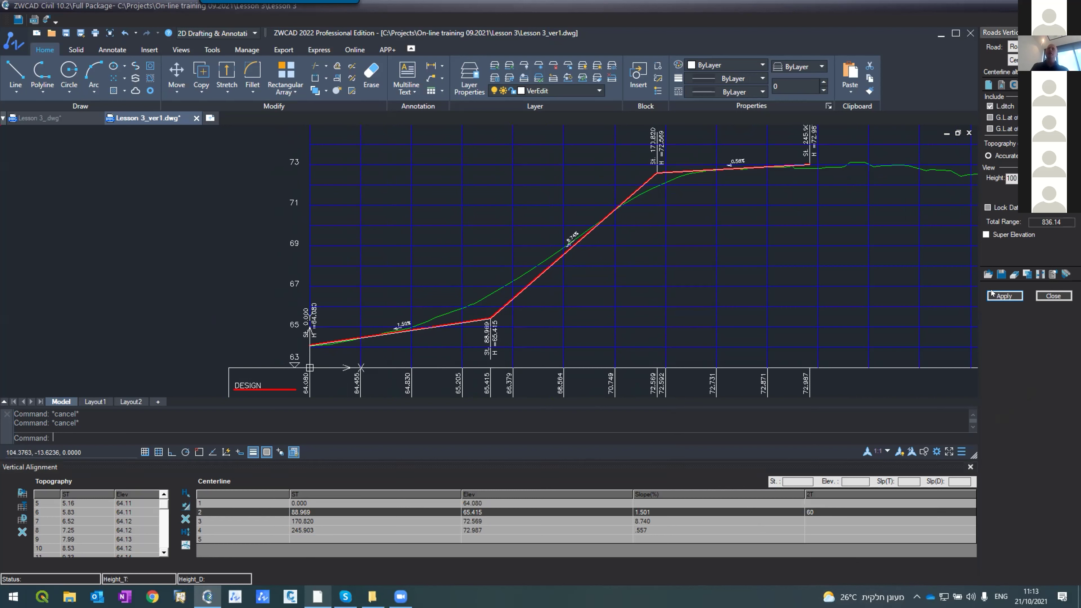
click(522, 316)
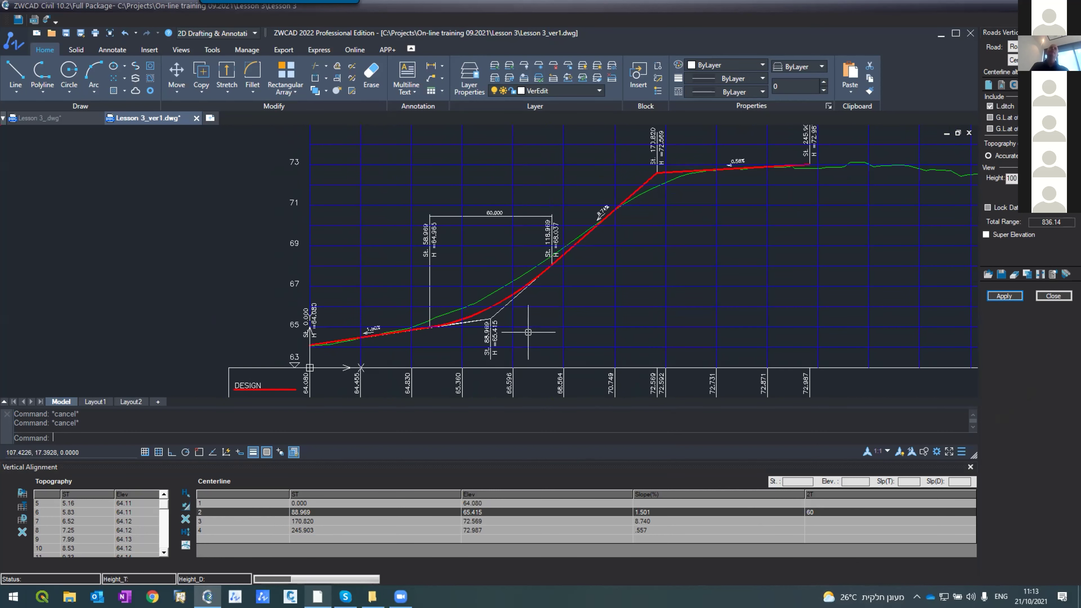
scroll(481, 320, up, 4)
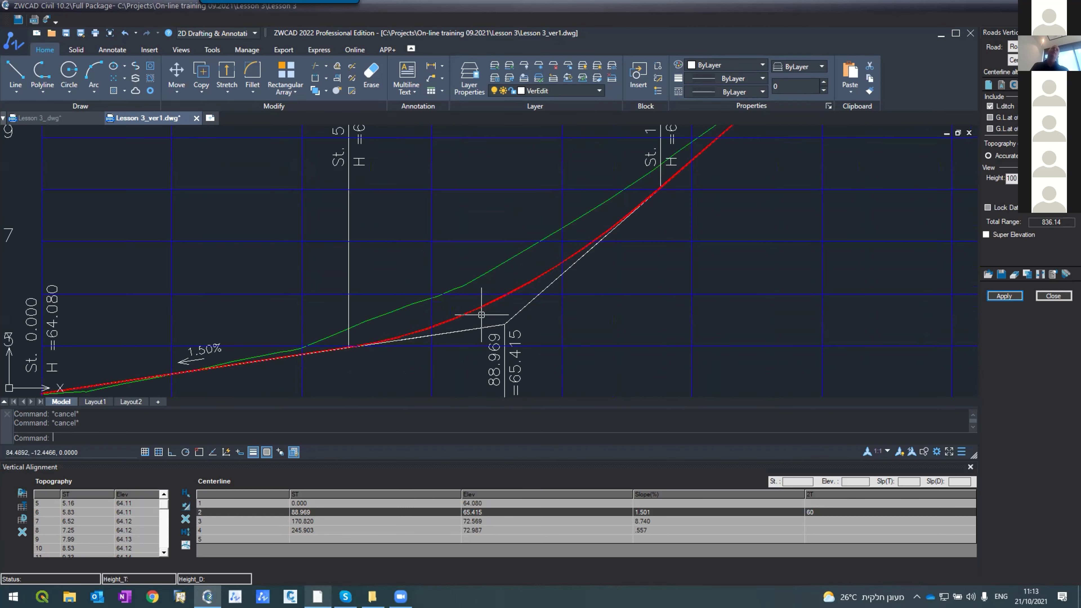
scroll(485, 316, down, 2)
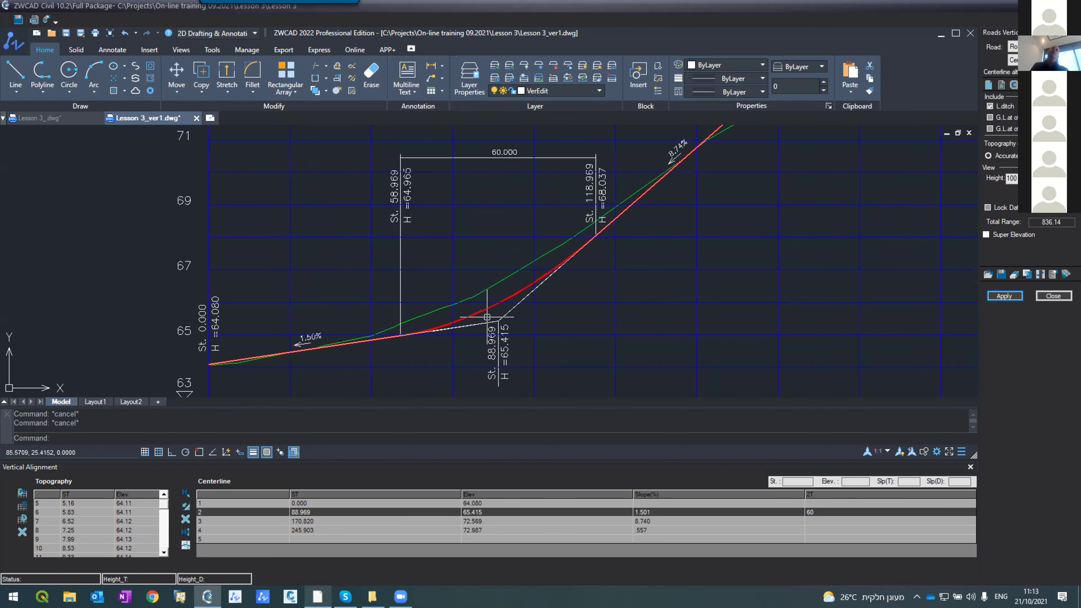
- Set the 2T curve length of centerline row 2 to 100 and apply it to the vertical alignment only
click(831, 515)
text(100)
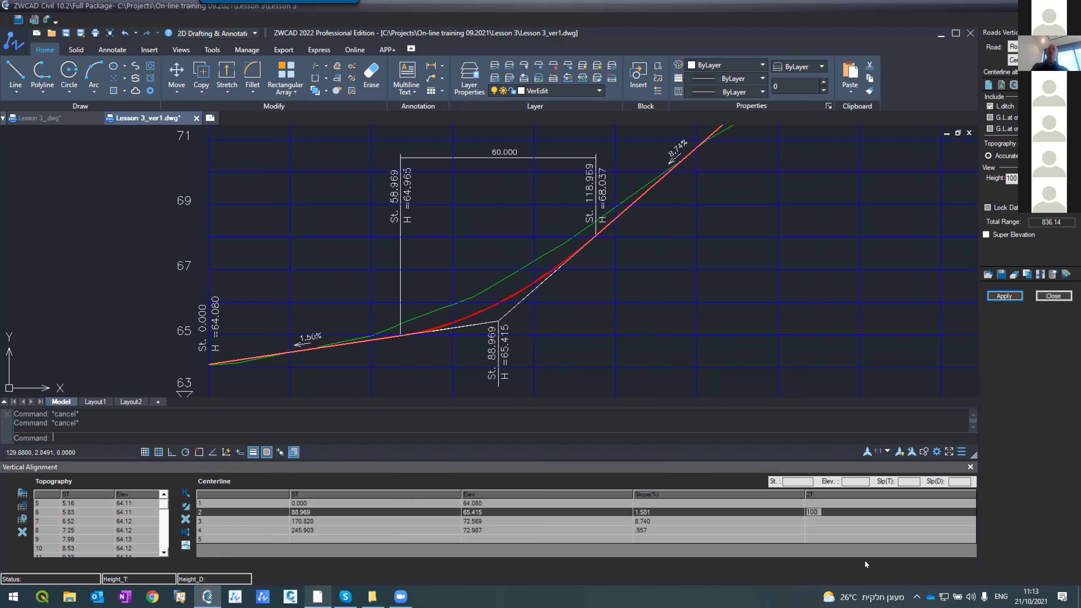
key(Return)
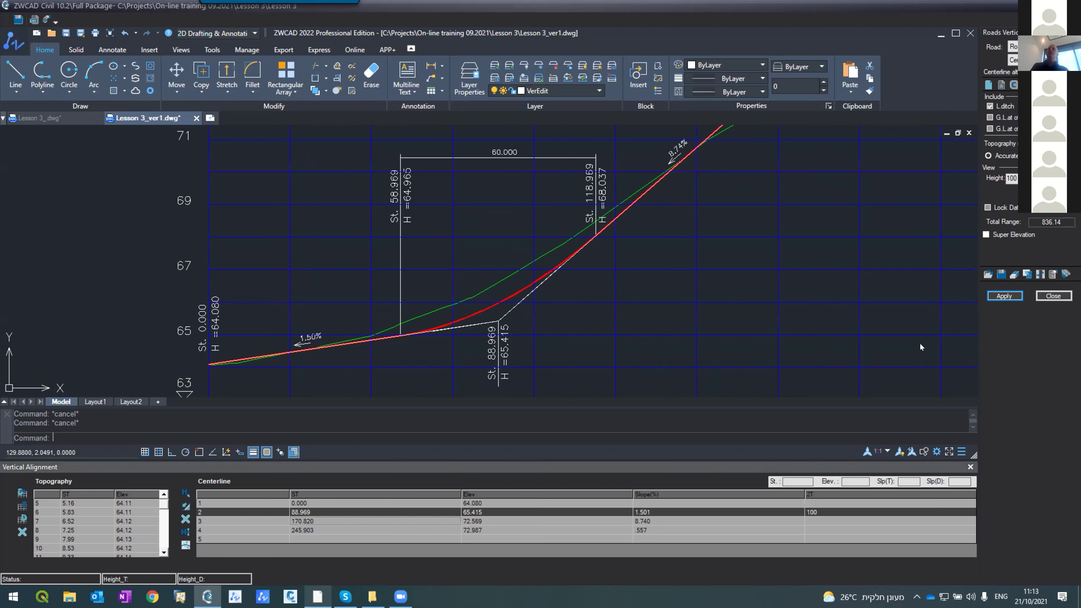
click(994, 295)
click(518, 317)
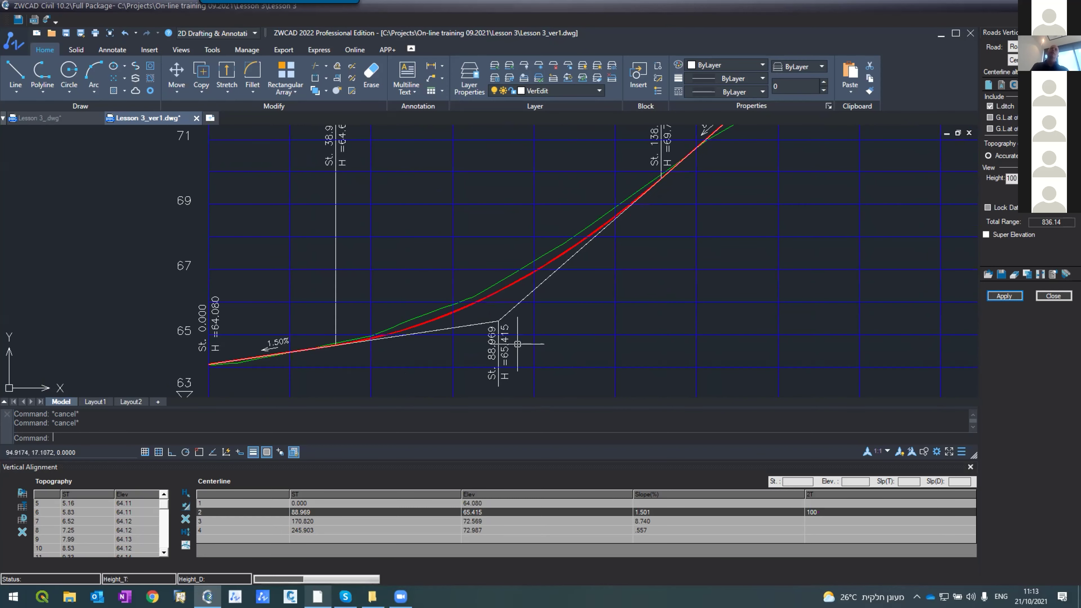
scroll(462, 314, down, 2)
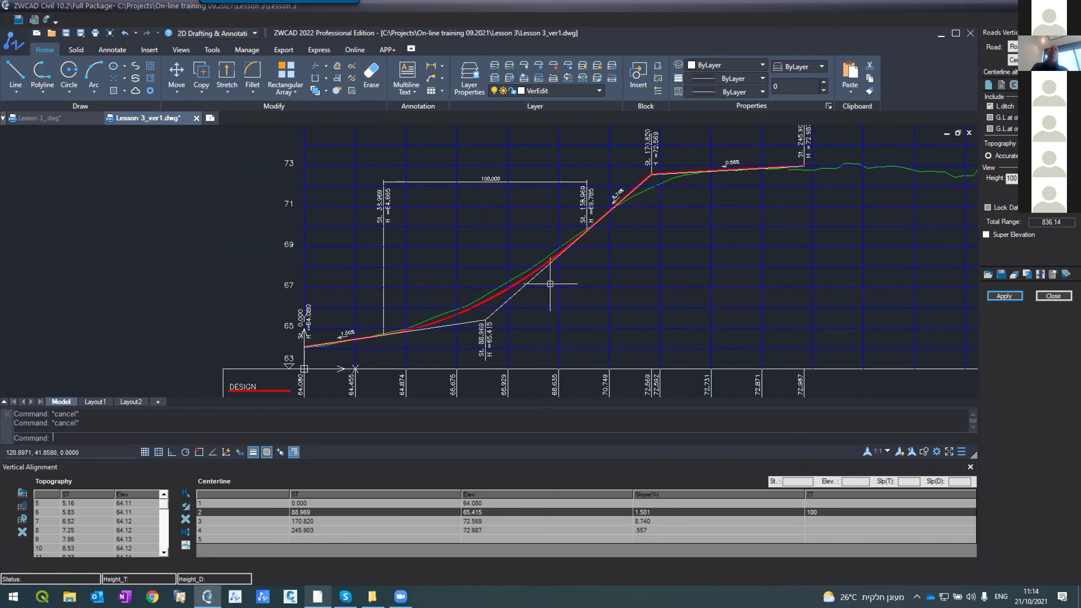
scroll(536, 286, down, 4)
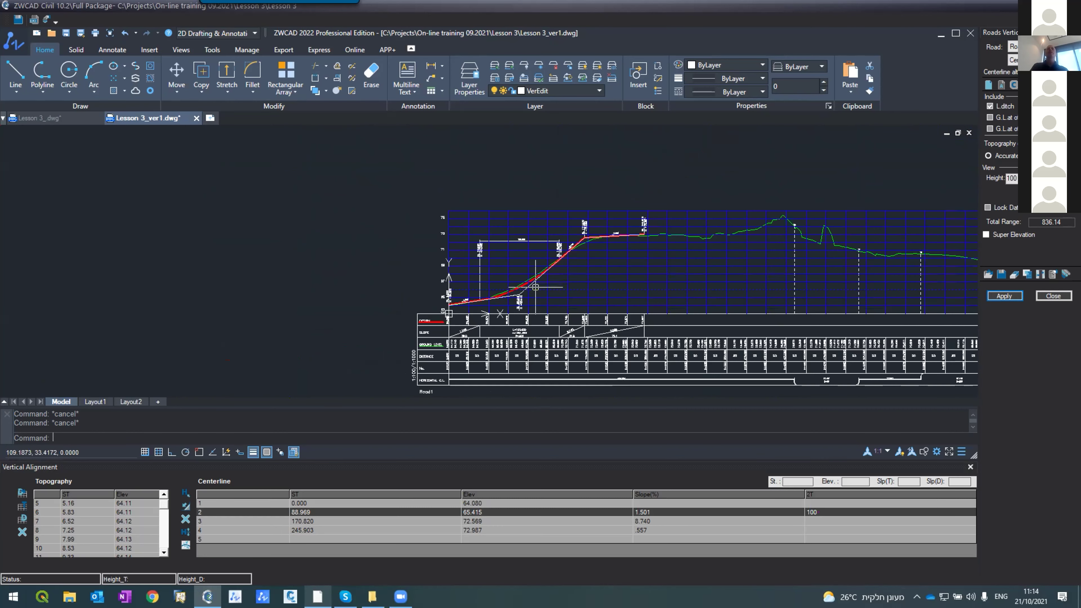
- For centerline row 3, use Arc Through Point with object snap on, picking a point on the green ground line near station 170
scroll(583, 224, up, 5)
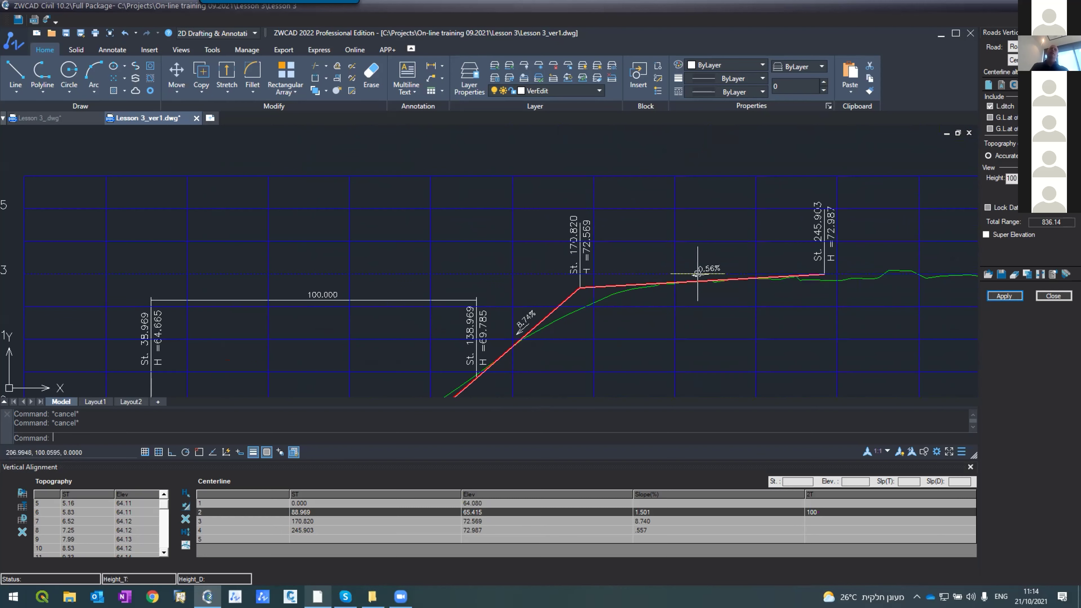
scroll(572, 296, down, 6)
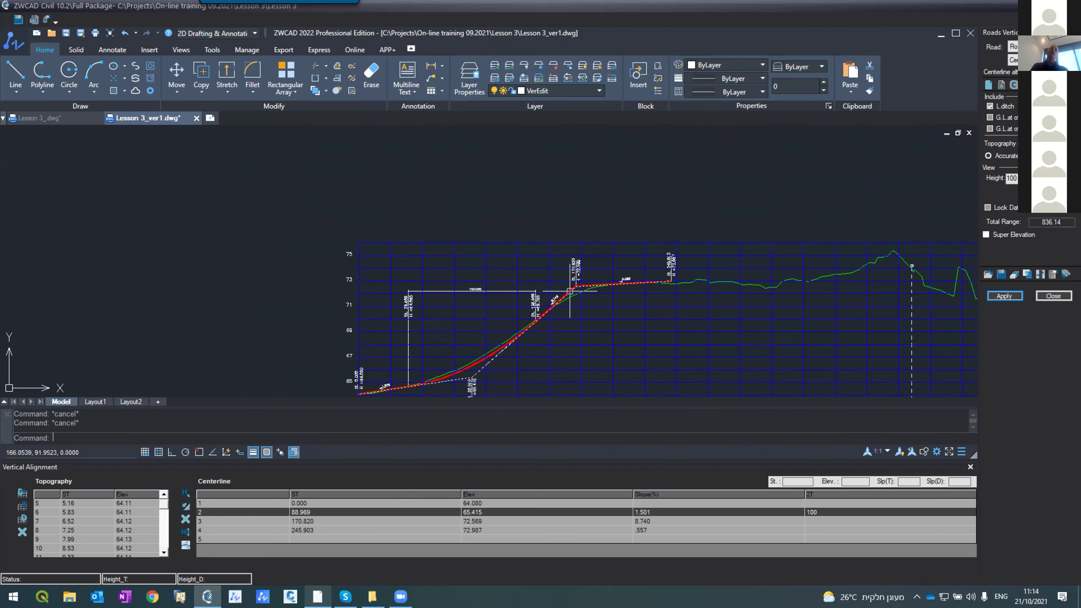
scroll(571, 292, up, 6)
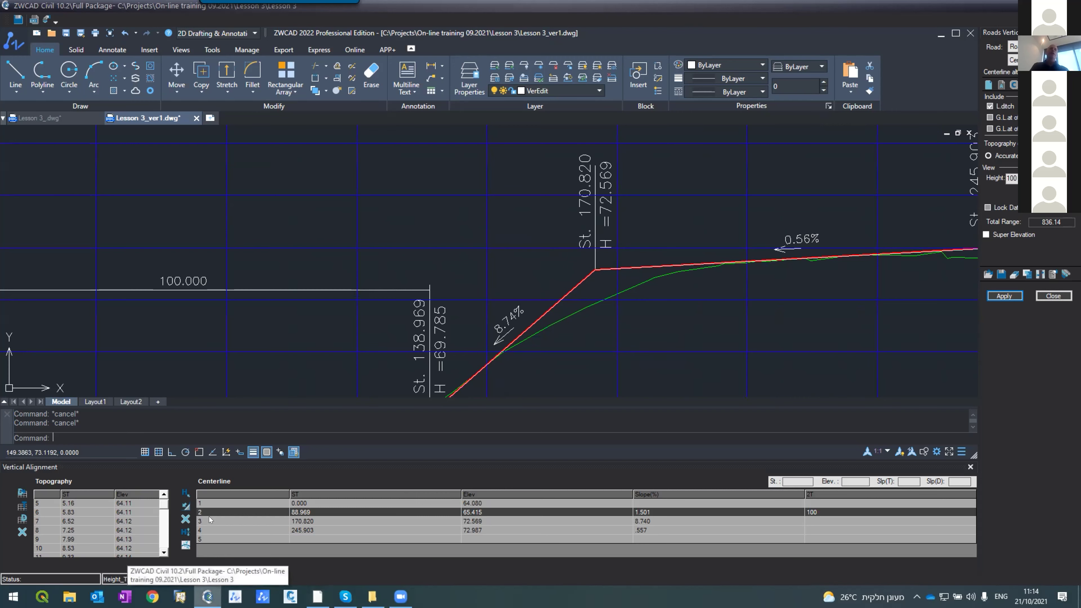
click(232, 521)
click(573, 314)
scroll(597, 341, down, 5)
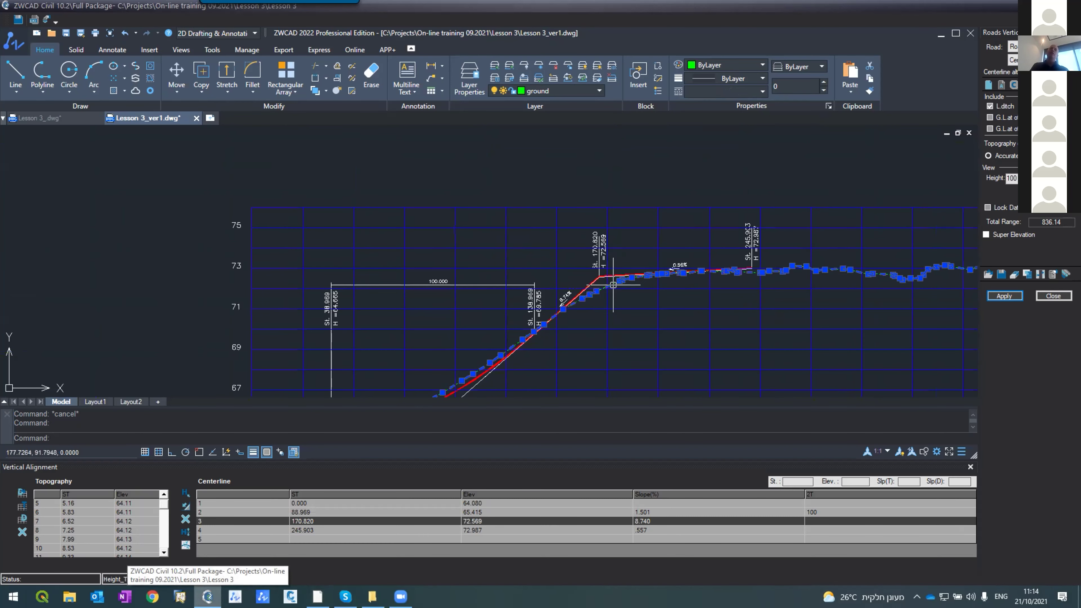
scroll(668, 362, up, 3)
key(Escape)
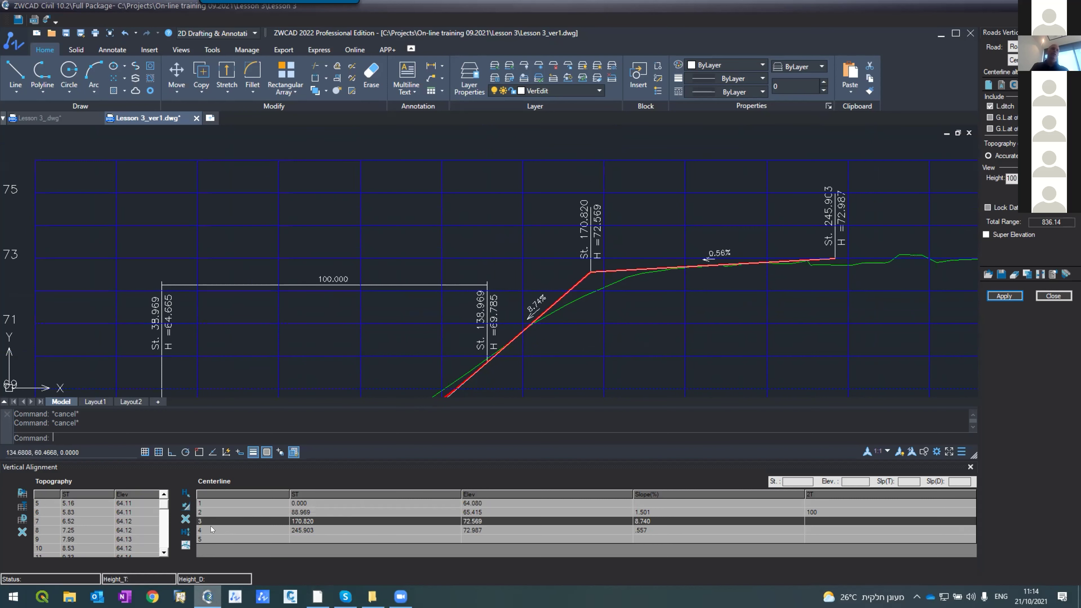
click(211, 517)
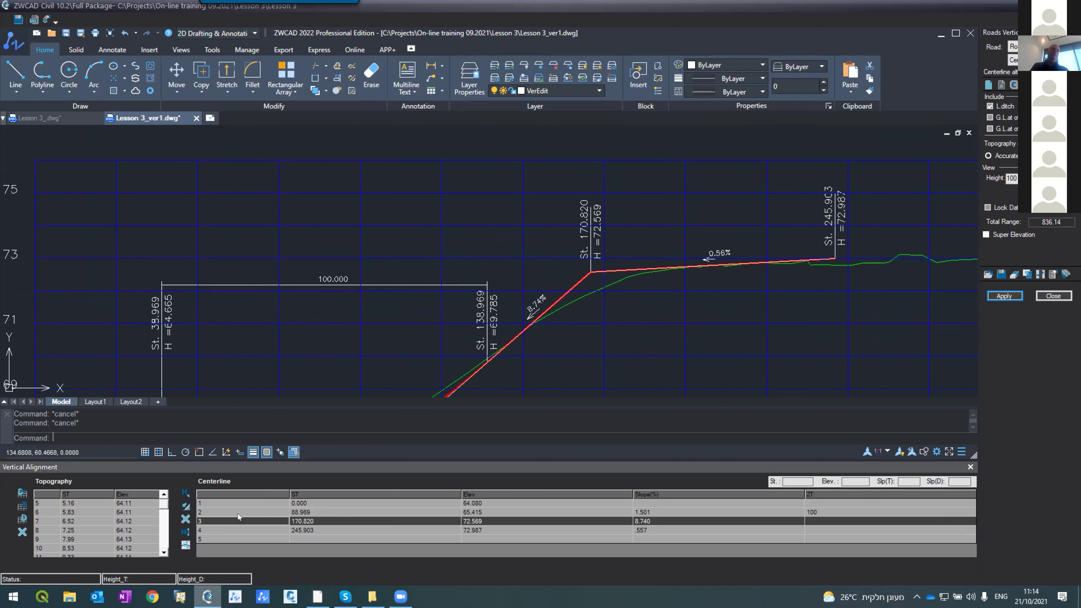
click(186, 545)
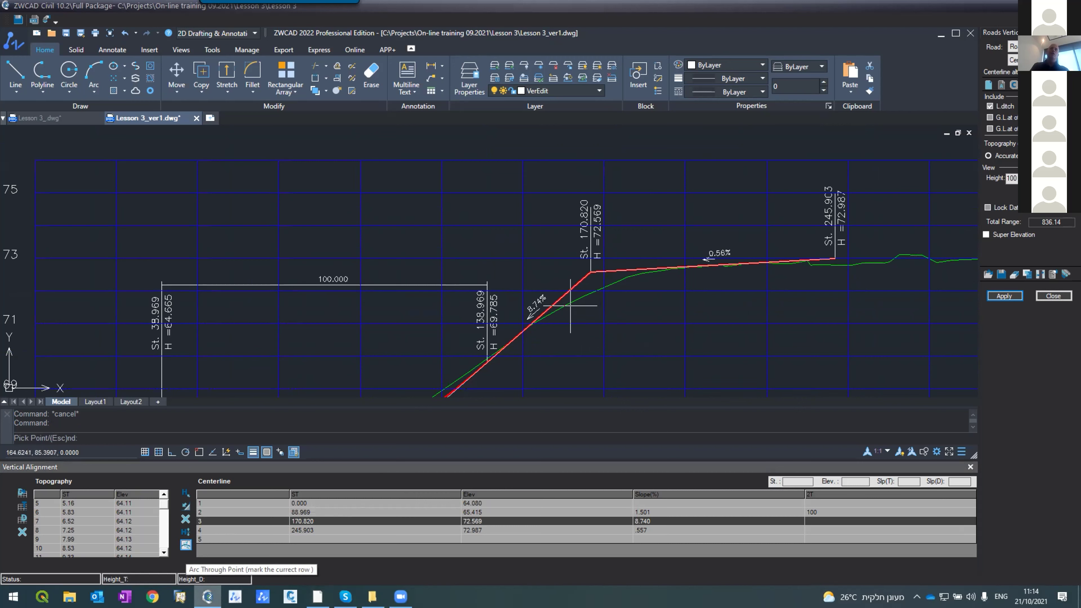
click(198, 452)
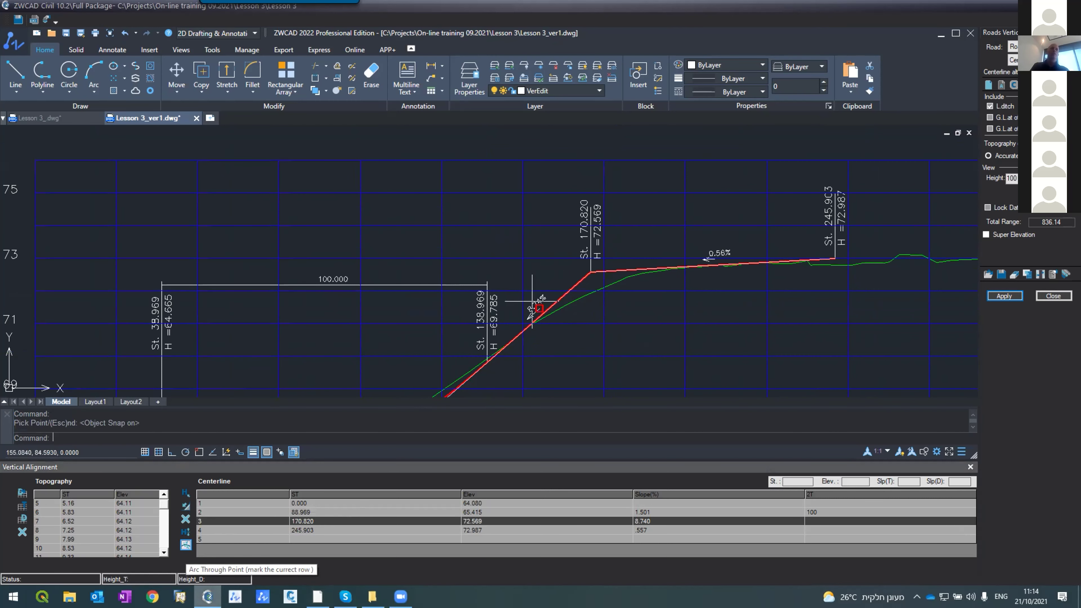
scroll(591, 296, up, 5)
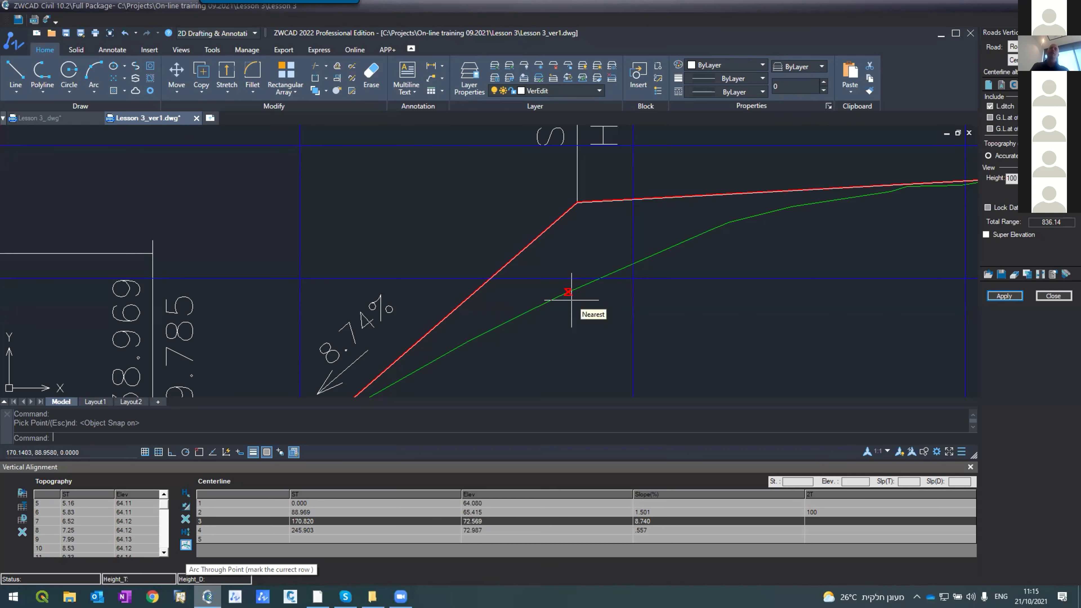
click(571, 300)
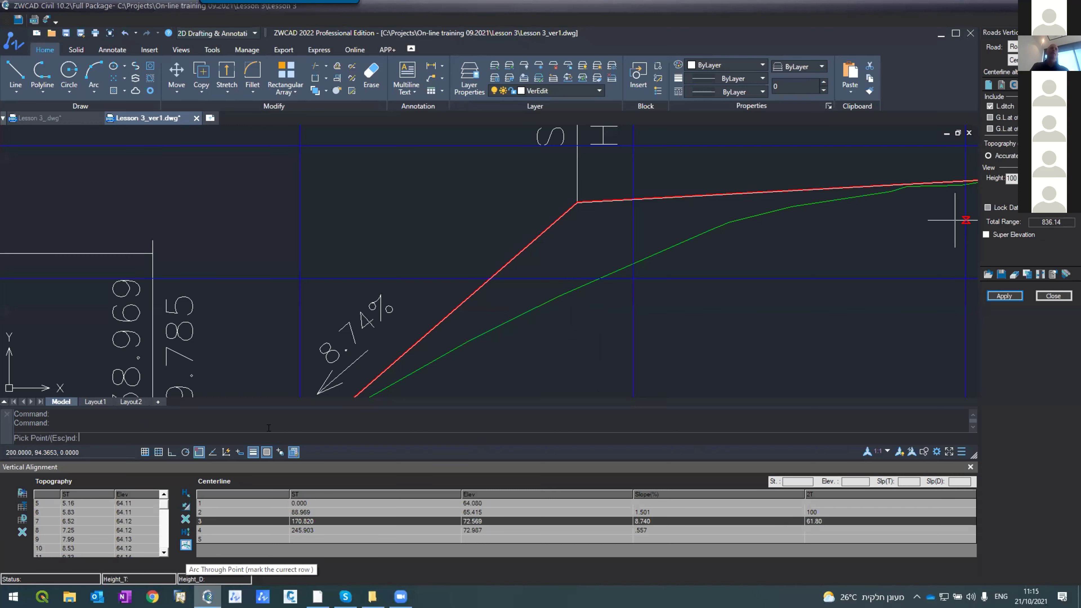
key(Escape)
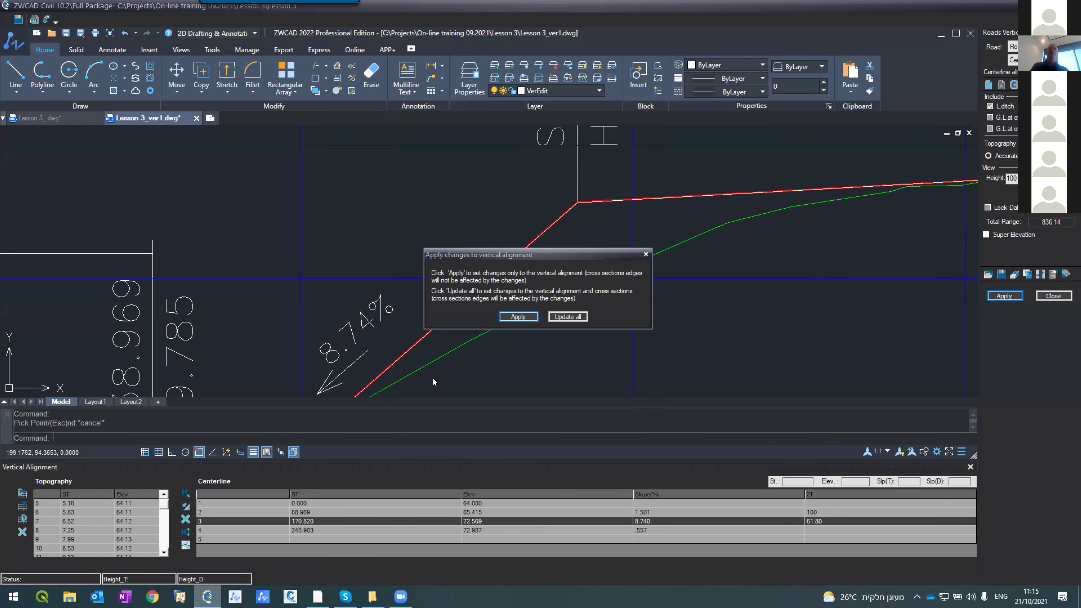
- Apply the row 3 curve to the vertical alignment only and compare the curved design line with the ground line
click(518, 317)
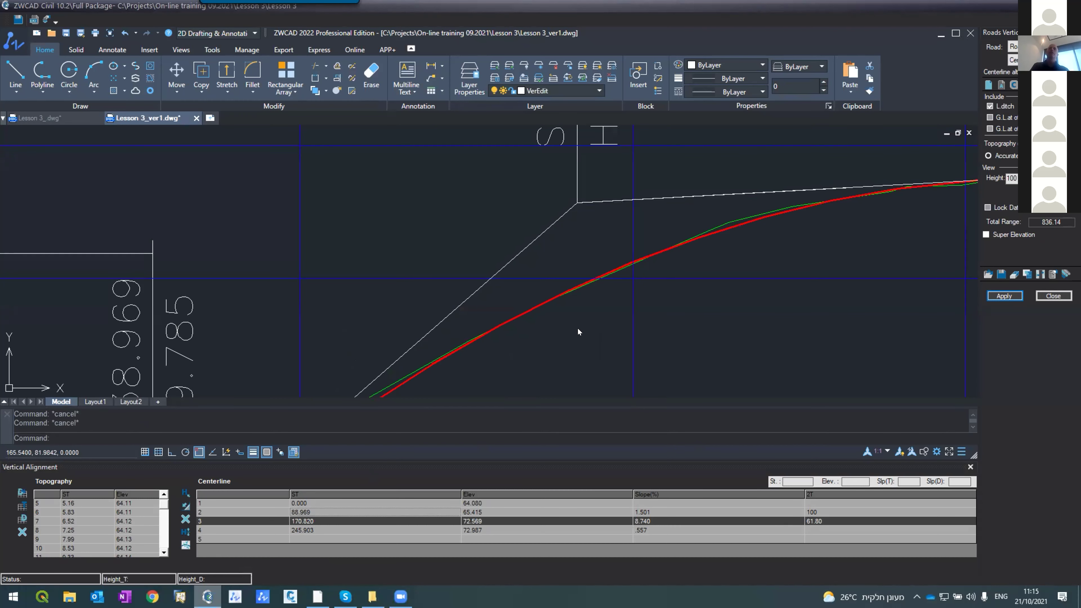
scroll(523, 300, down, 2)
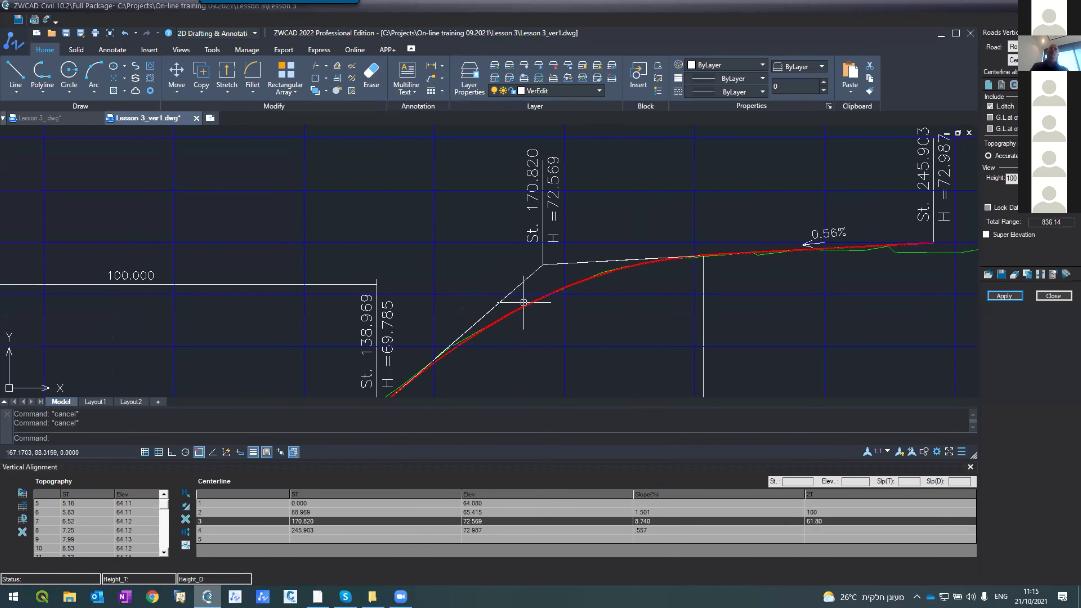
scroll(524, 305, up, 1)
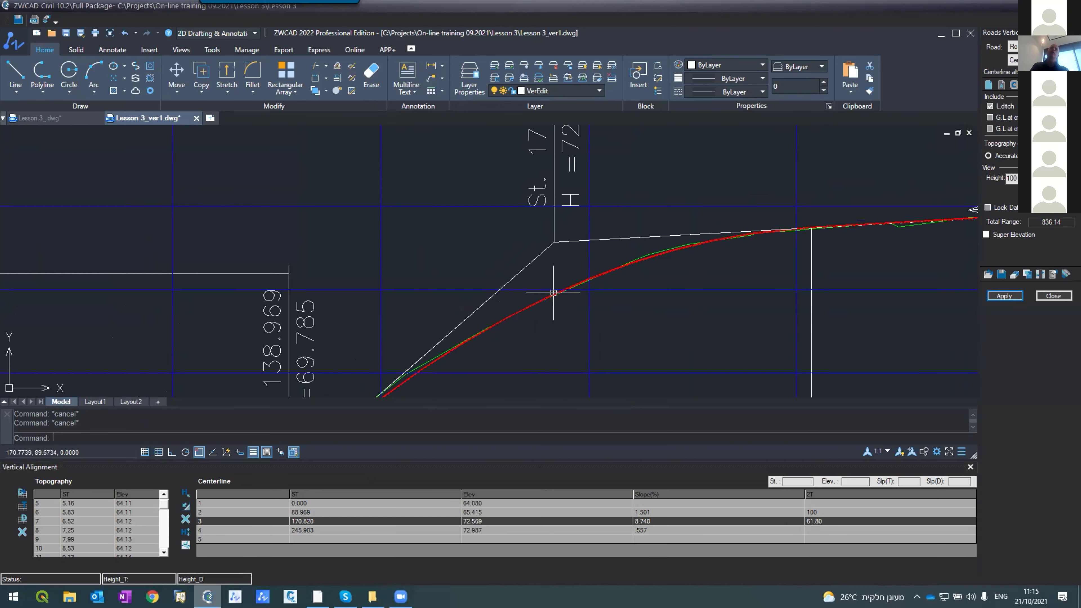
scroll(543, 297, down, 4)
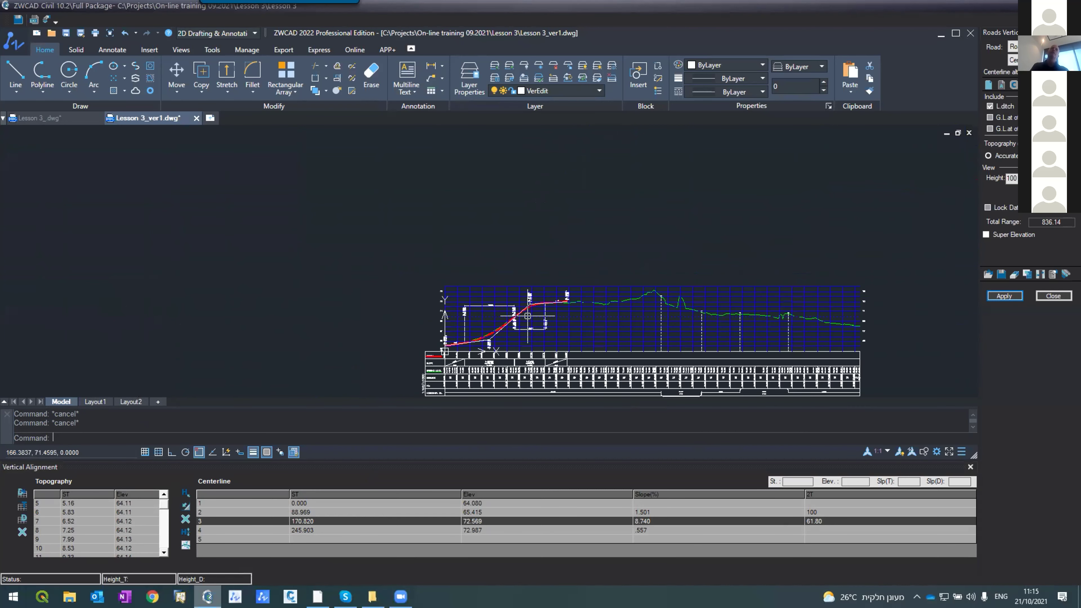
scroll(529, 315, up, 2)
scroll(528, 314, up, 4)
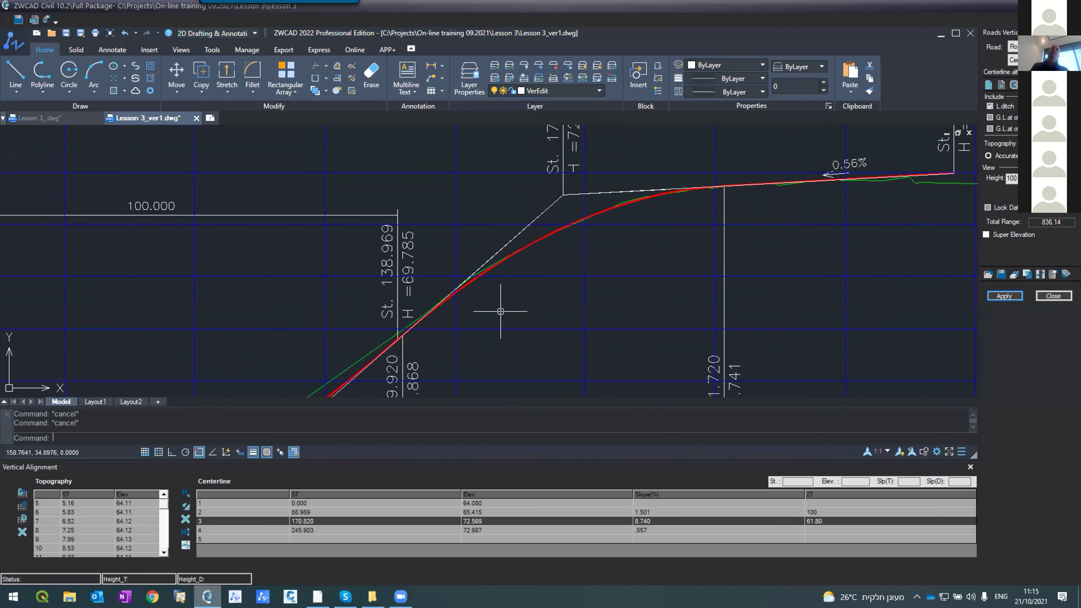
scroll(498, 309, down, 4)
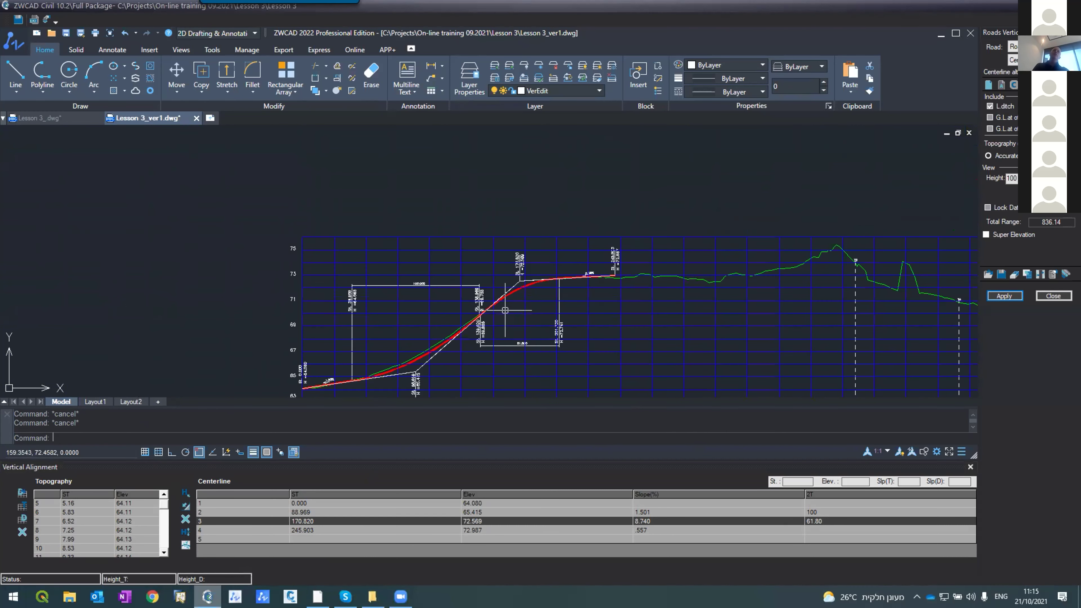
- Extend the last centerline segment to its next meeting with the green ground line, near station 266
scroll(509, 307, down, 2)
scroll(510, 307, up, 2)
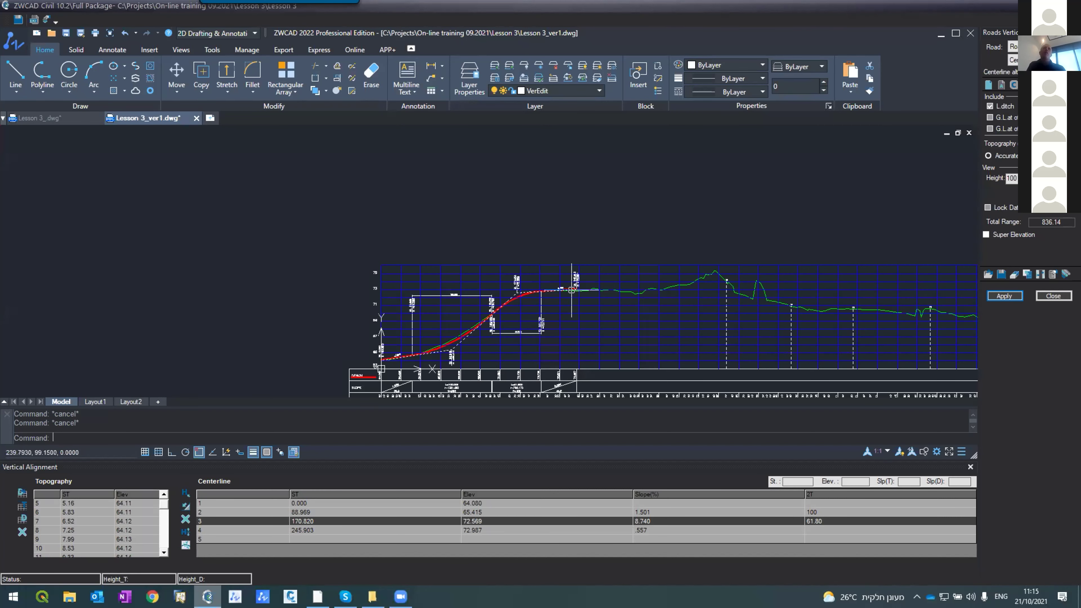
scroll(571, 290, up, 8)
scroll(553, 251, down, 4)
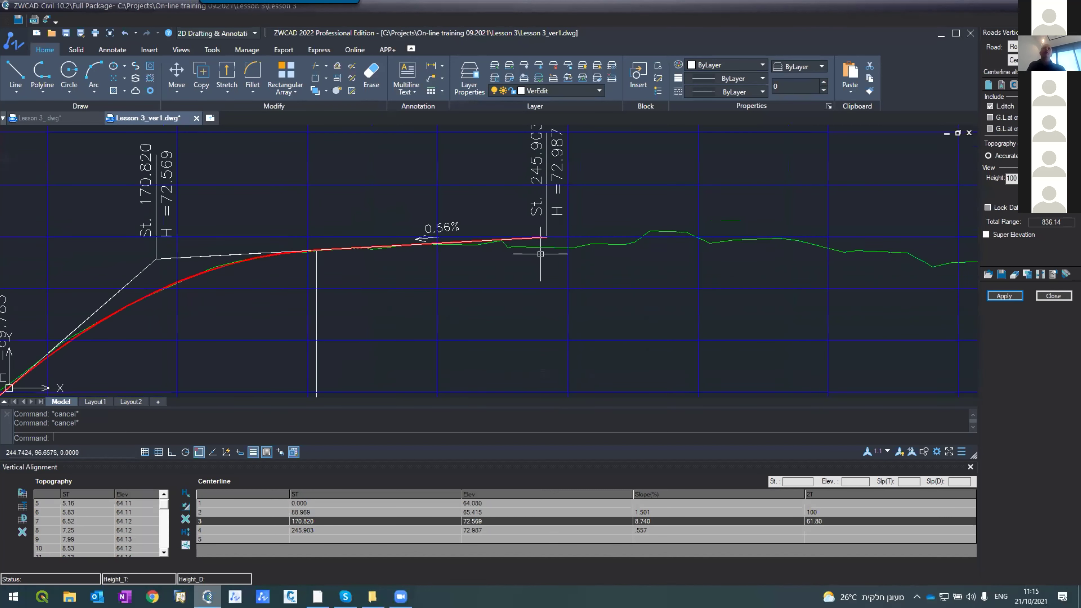
scroll(536, 260, up, 2)
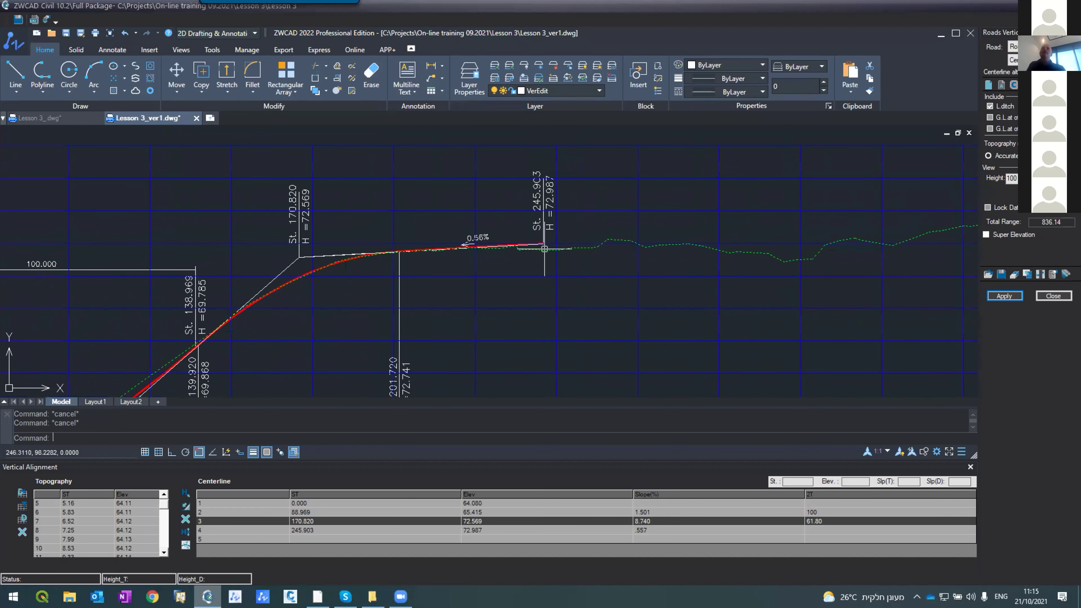
scroll(528, 250, down, 2)
scroll(664, 206, up, 2)
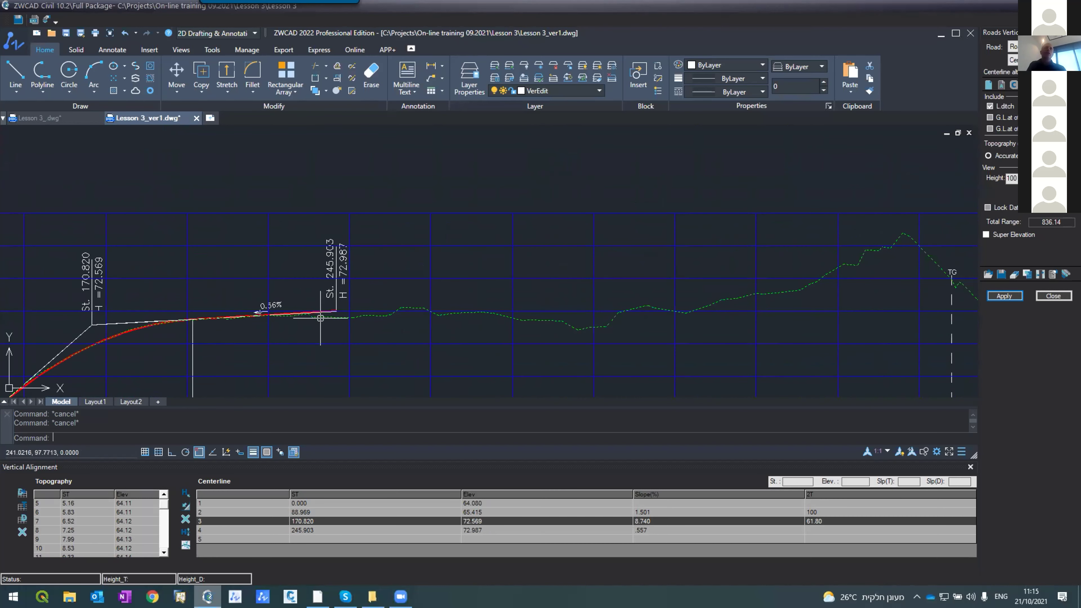
scroll(329, 314, up, 5)
text(ex)
key(Return)
scroll(369, 319, down, 2)
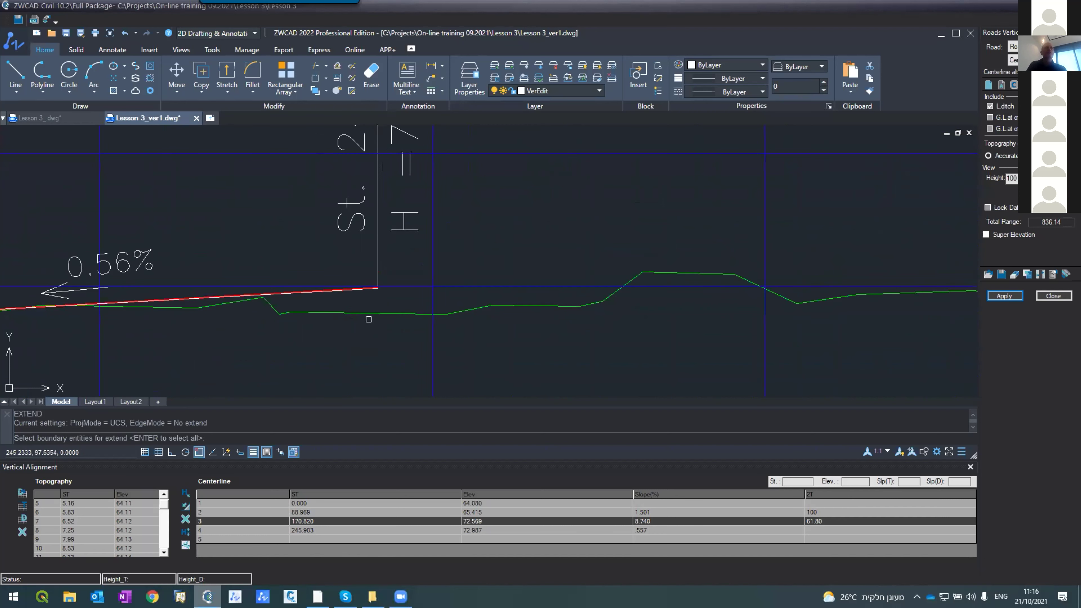
scroll(889, 226, down, 4)
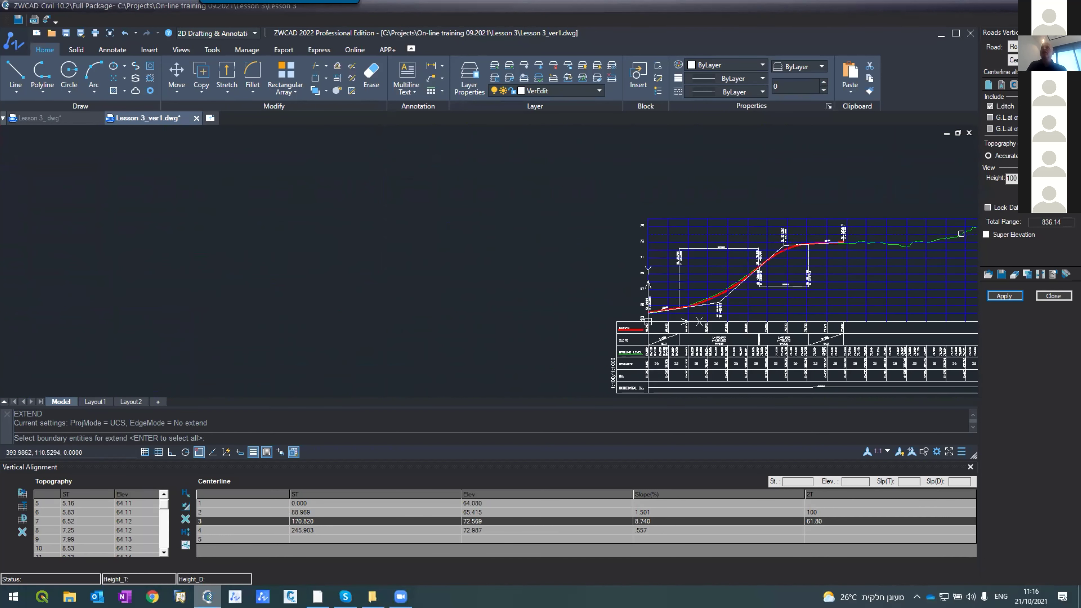
click(955, 239)
key(Return)
scroll(853, 246, up, 5)
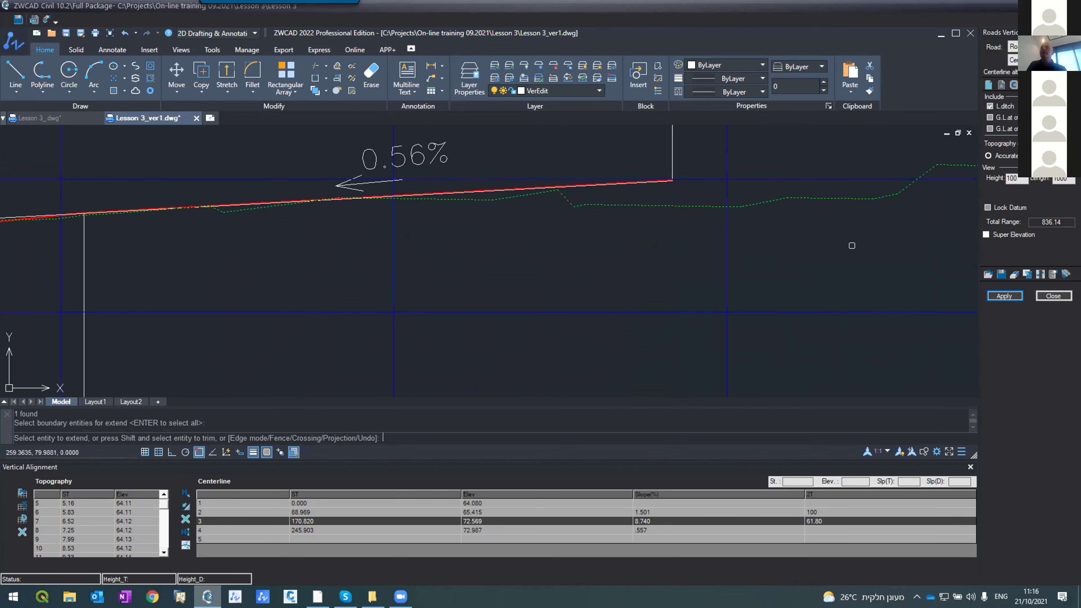
click(666, 182)
key(Return)
scroll(697, 180, down, 5)
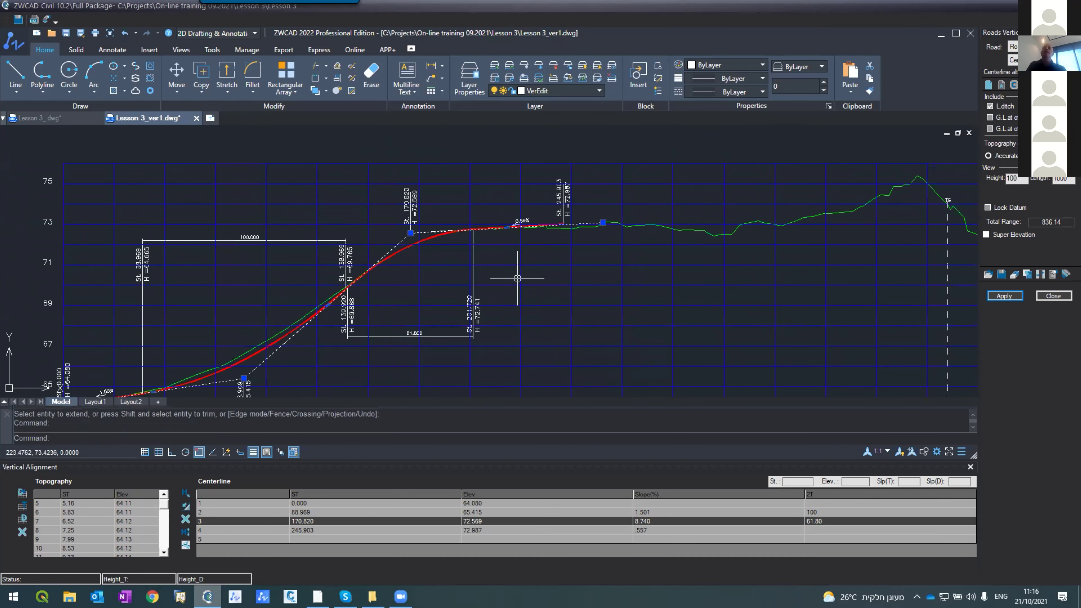
scroll(601, 225, up, 6)
scroll(596, 234, down, 2)
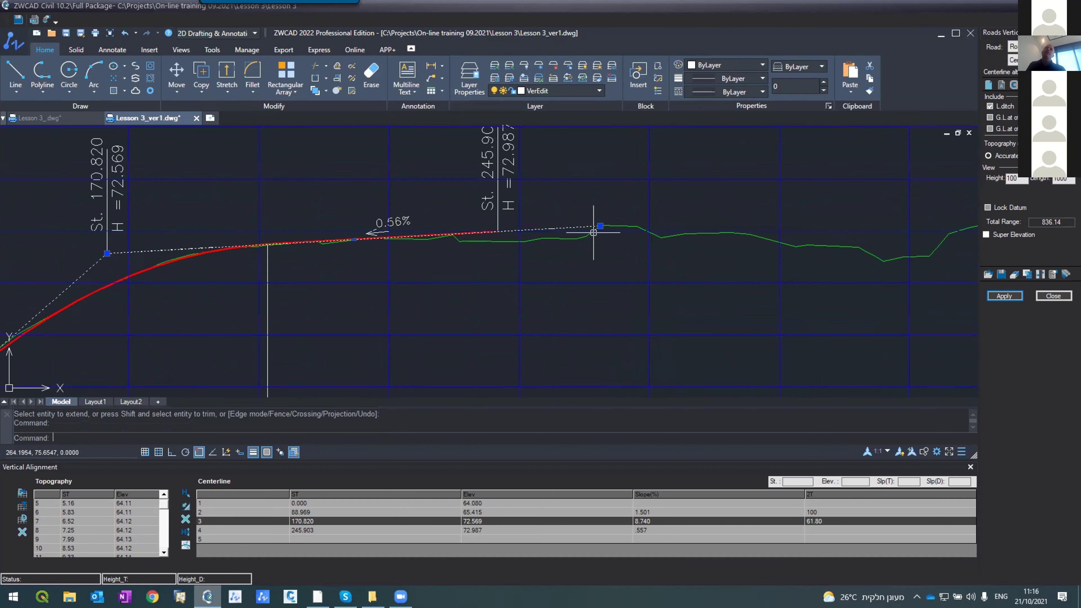
scroll(605, 234, up, 2)
key(Escape)
- Extend the last centerline segment again along the ground line to about station 391, and apply it to the vertical alignment only
text(ex)
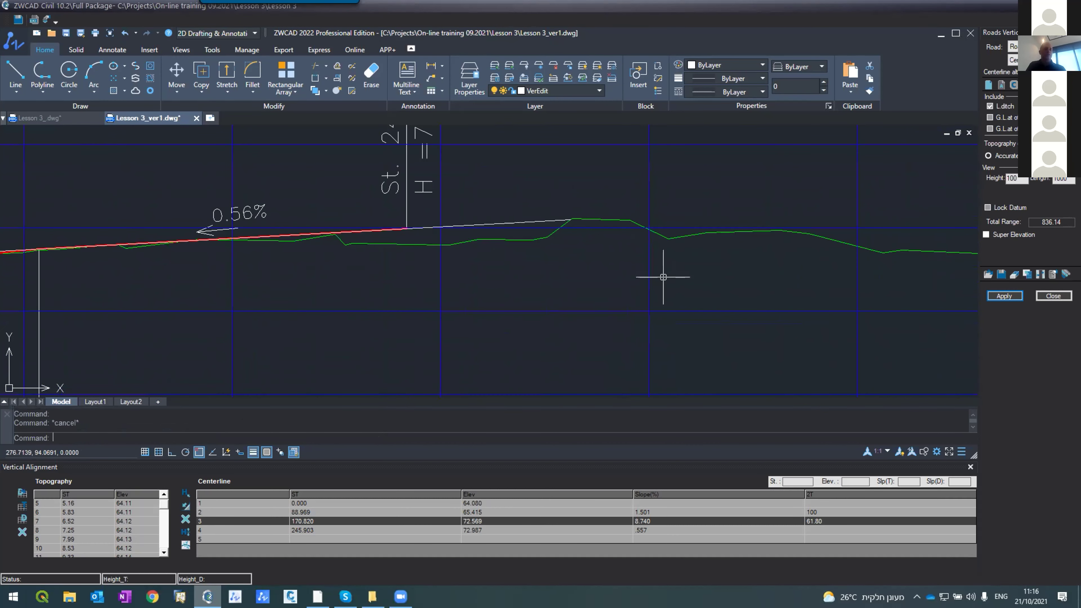
key(Return)
scroll(618, 290, down, 5)
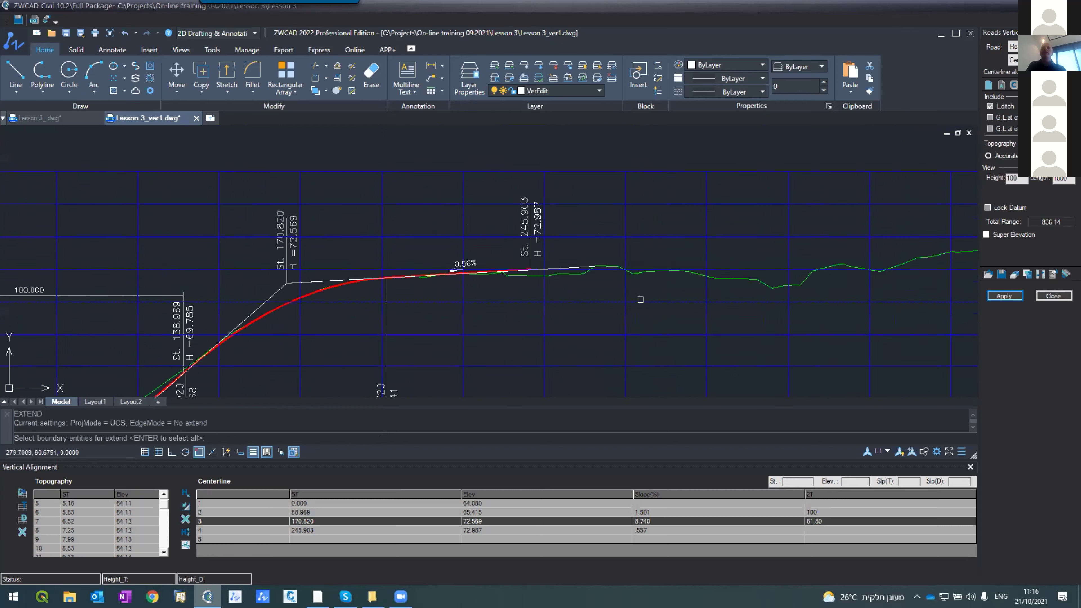
scroll(820, 235, down, 1)
click(939, 238)
key(Return)
scroll(696, 254, up, 5)
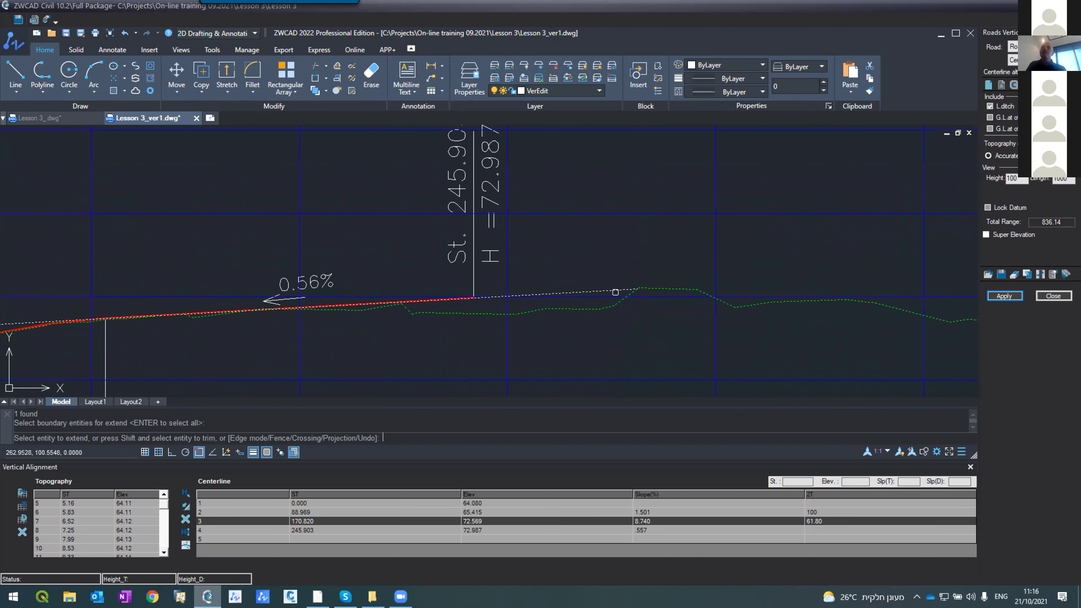
click(623, 290)
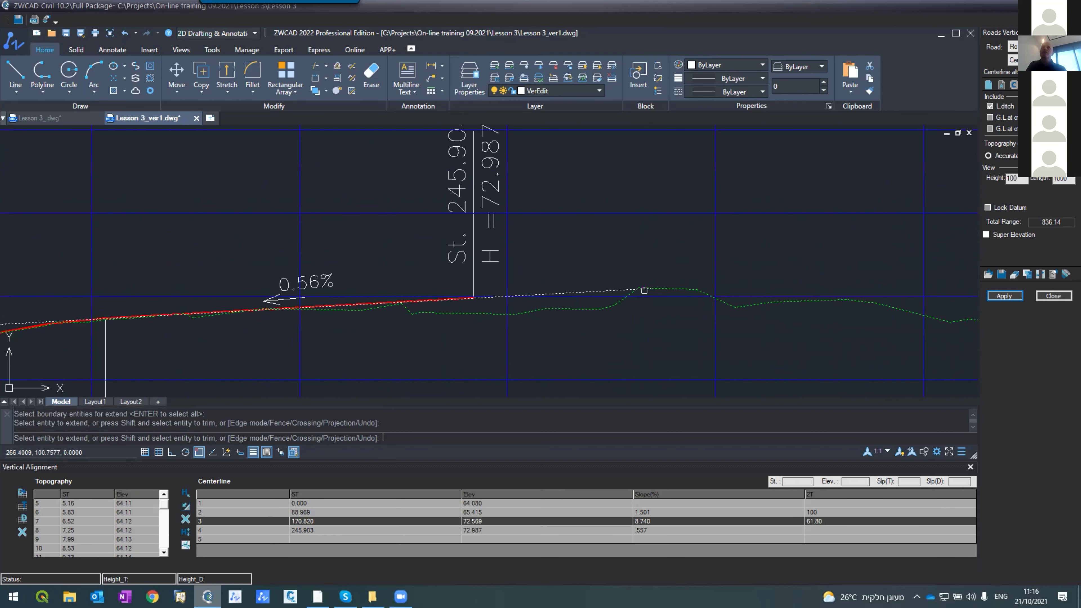
click(643, 290)
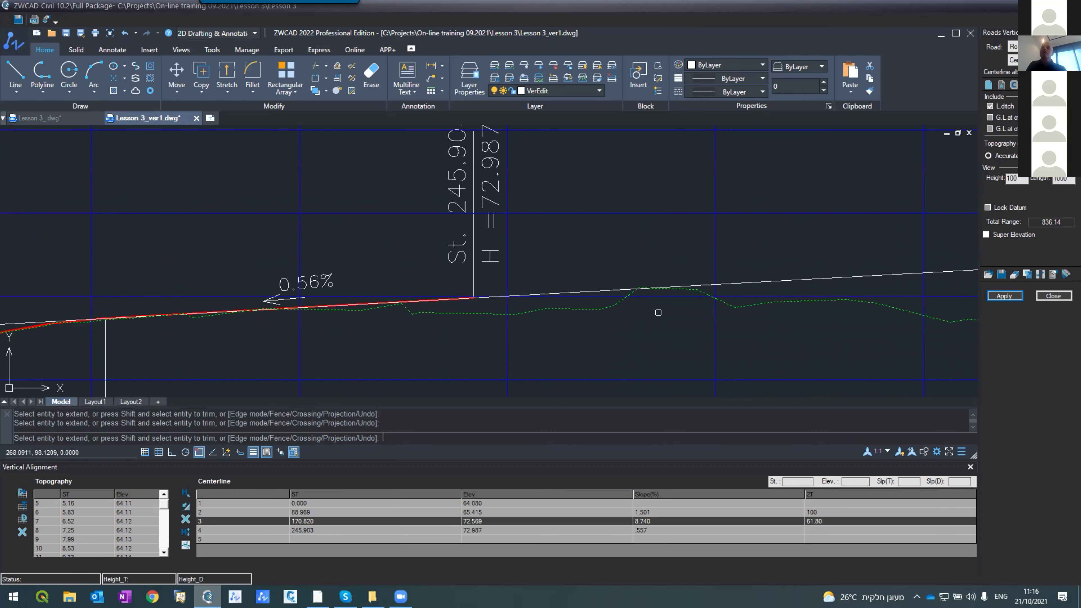
scroll(566, 294, down, 5)
scroll(700, 304, down, 2)
scroll(700, 305, up, 2)
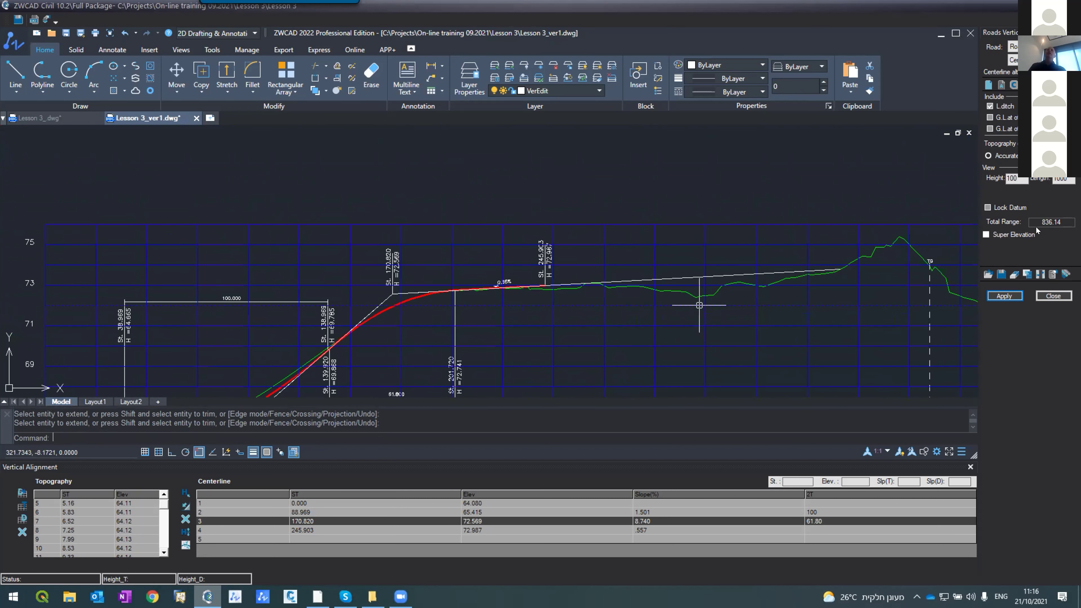
click(1004, 296)
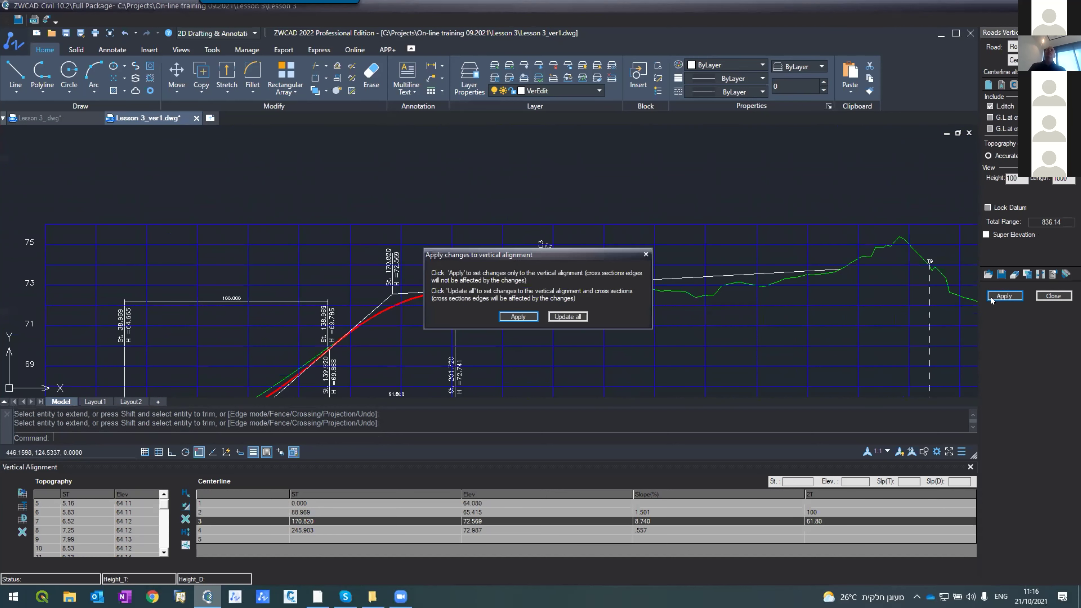
click(516, 315)
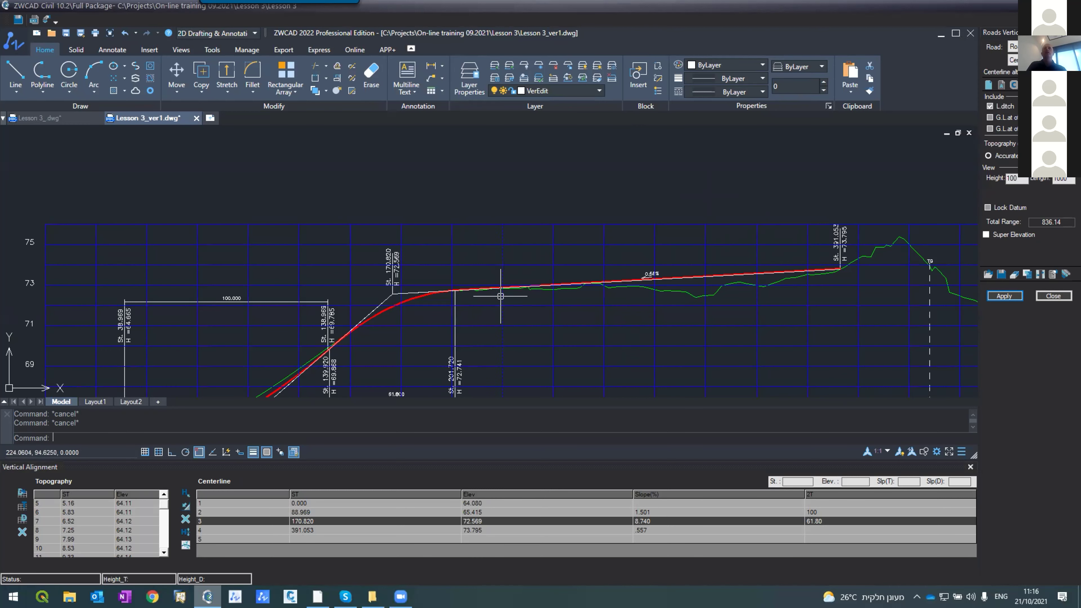
- Examine the design line and its two vertical curves against the ground line along the whole profile
scroll(460, 214, down, 8)
scroll(460, 214, up, 5)
scroll(425, 237, down, 7)
scroll(425, 237, up, 5)
scroll(425, 237, up, 4)
scroll(473, 231, down, 2)
scroll(469, 235, up, 1)
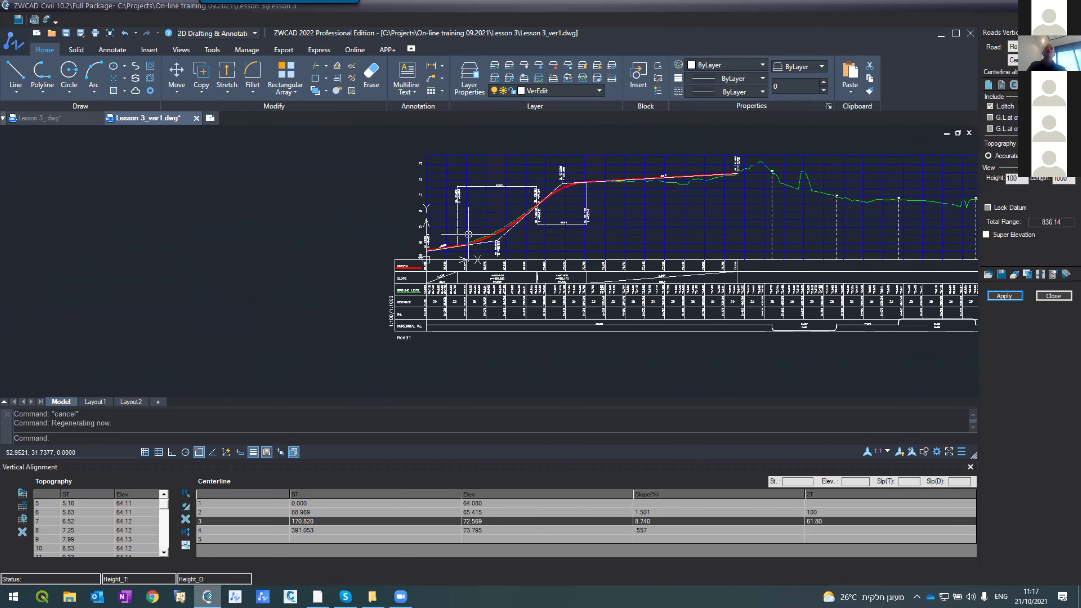
scroll(518, 166, up, 4)
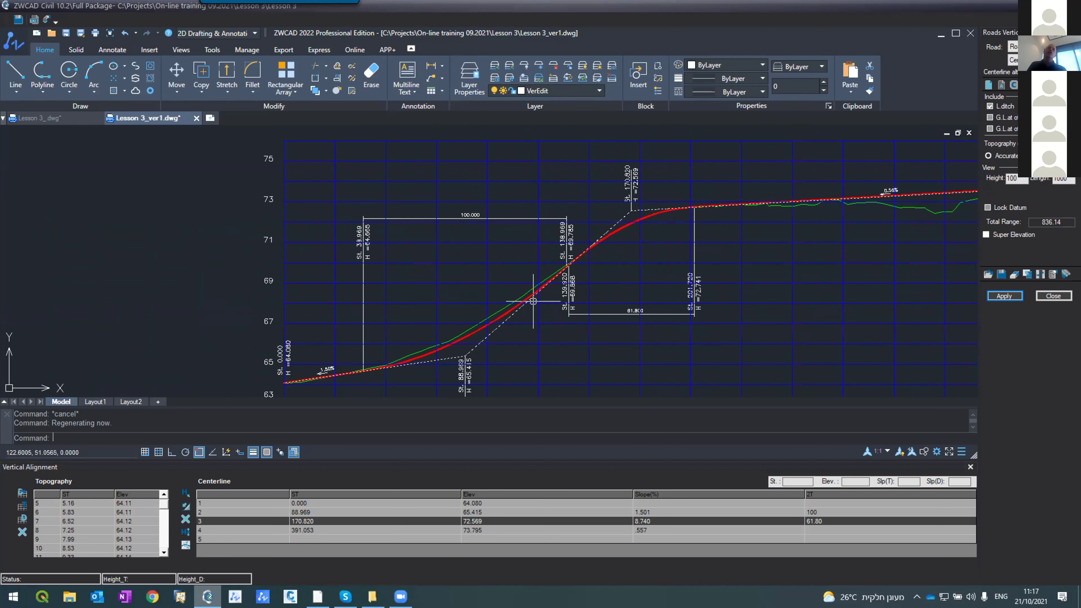
scroll(549, 225, down, 3)
scroll(670, 190, up, 1)
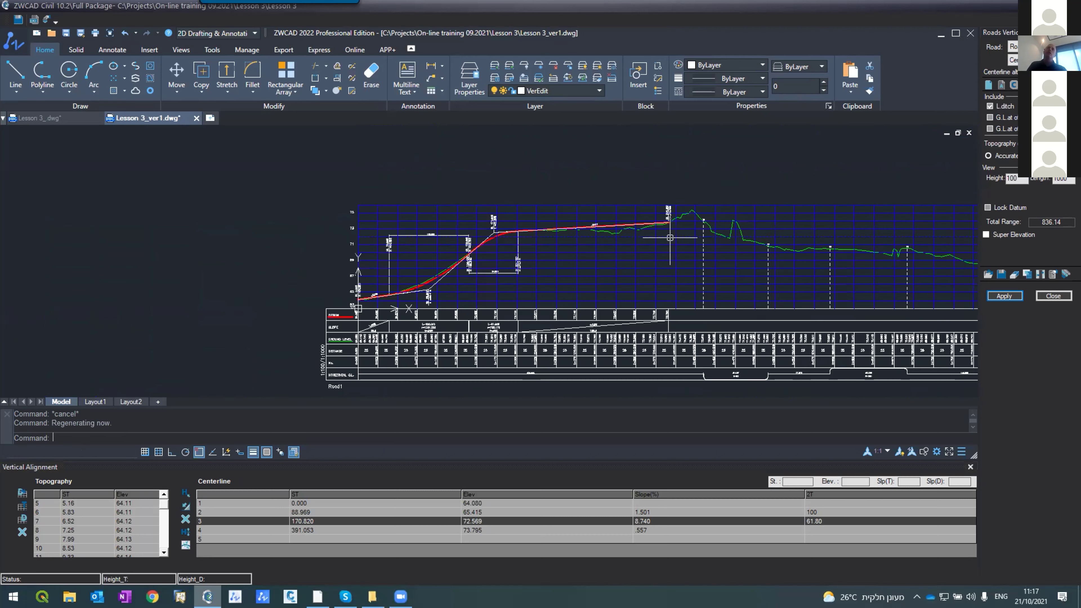
scroll(606, 225, down, 2)
scroll(507, 268, up, 8)
scroll(555, 307, down, 3)
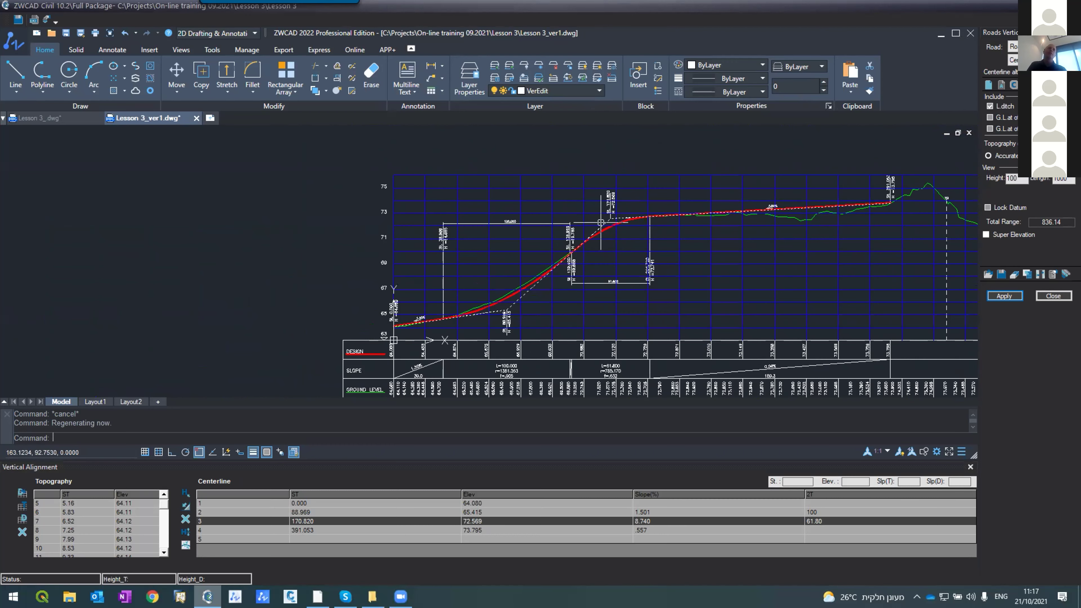
scroll(601, 222, down, 3)
scroll(756, 174, up, 3)
scroll(638, 260, down, 1)
scroll(634, 246, up, 2)
scroll(623, 229, down, 5)
scroll(618, 245, up, 5)
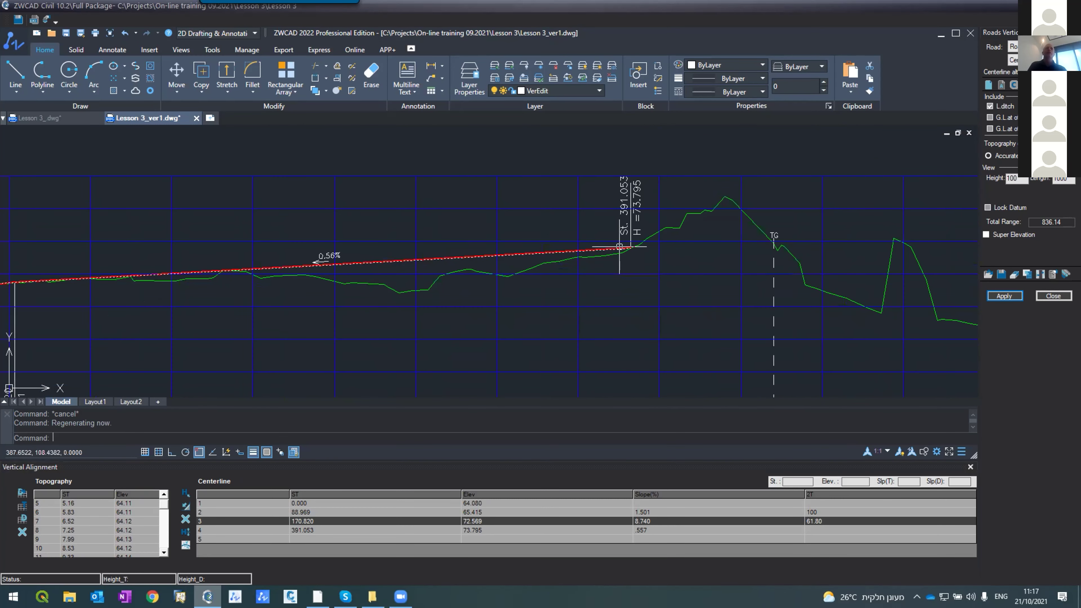
- Draw a polyline from the centerline's end at station 391.053 through vertices near stations 554 and 716 to the profile's end
scroll(638, 243, down, 2)
scroll(647, 241, up, 4)
text(PL)
key(Return)
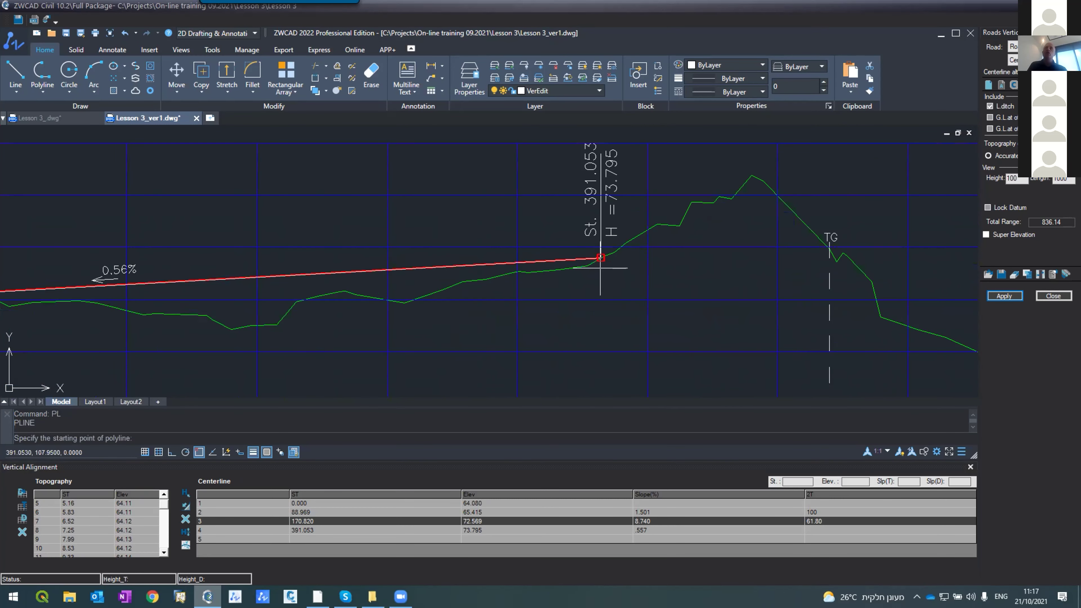
click(601, 257)
scroll(542, 170, down, 3)
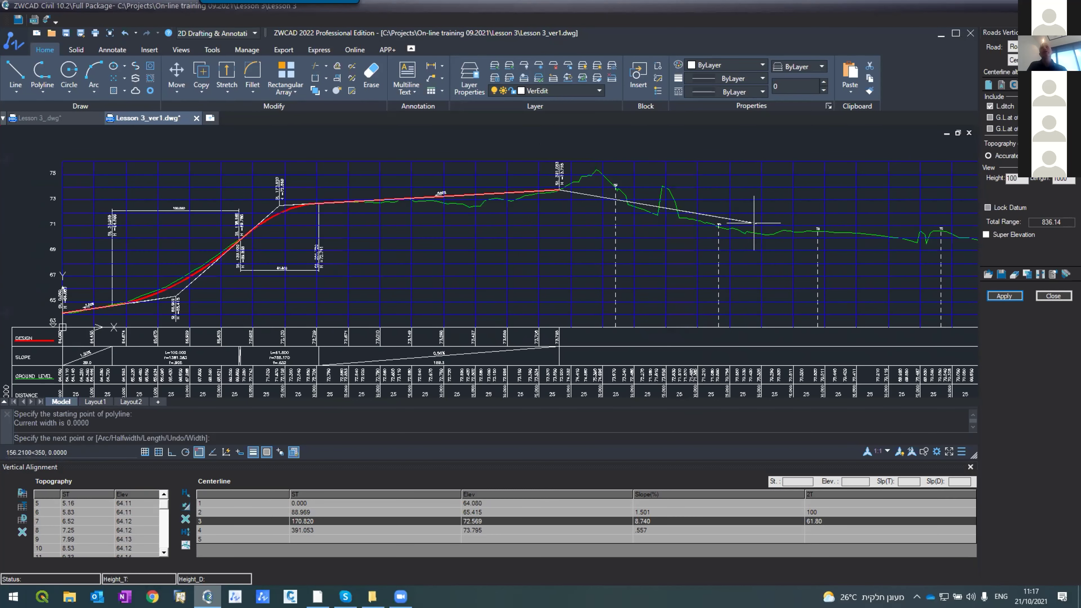
scroll(754, 223, down, 3)
scroll(768, 181, up, 2)
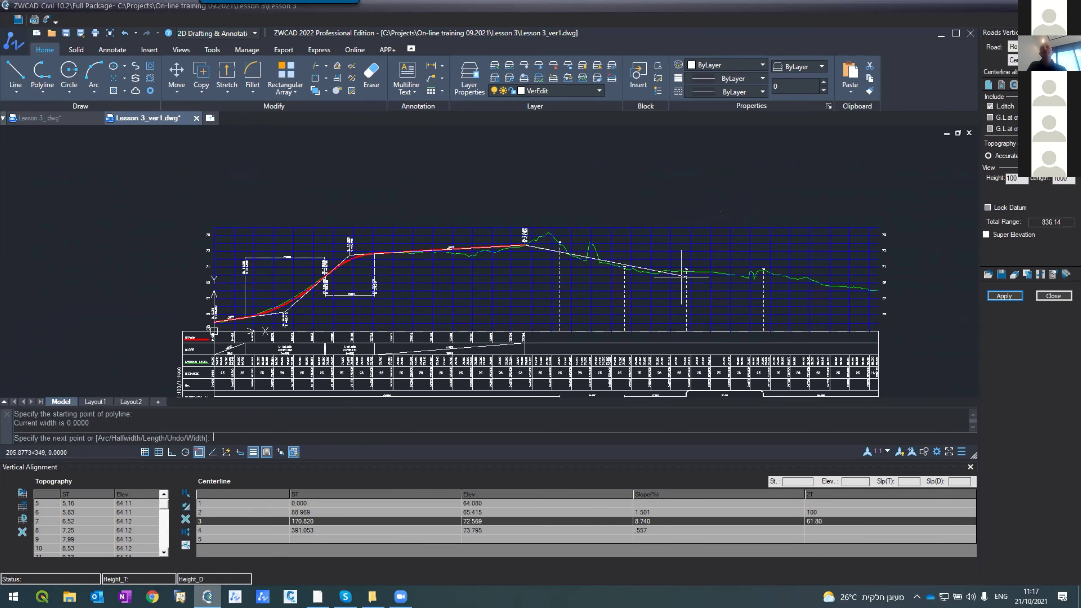
click(654, 273)
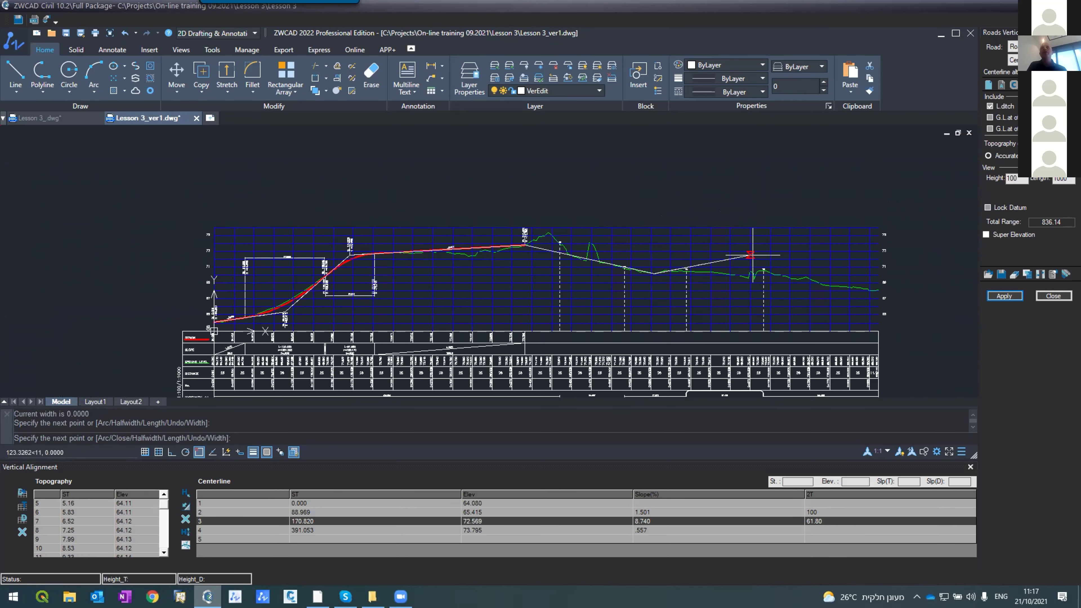
scroll(757, 256, up, 3)
scroll(758, 262, down, 4)
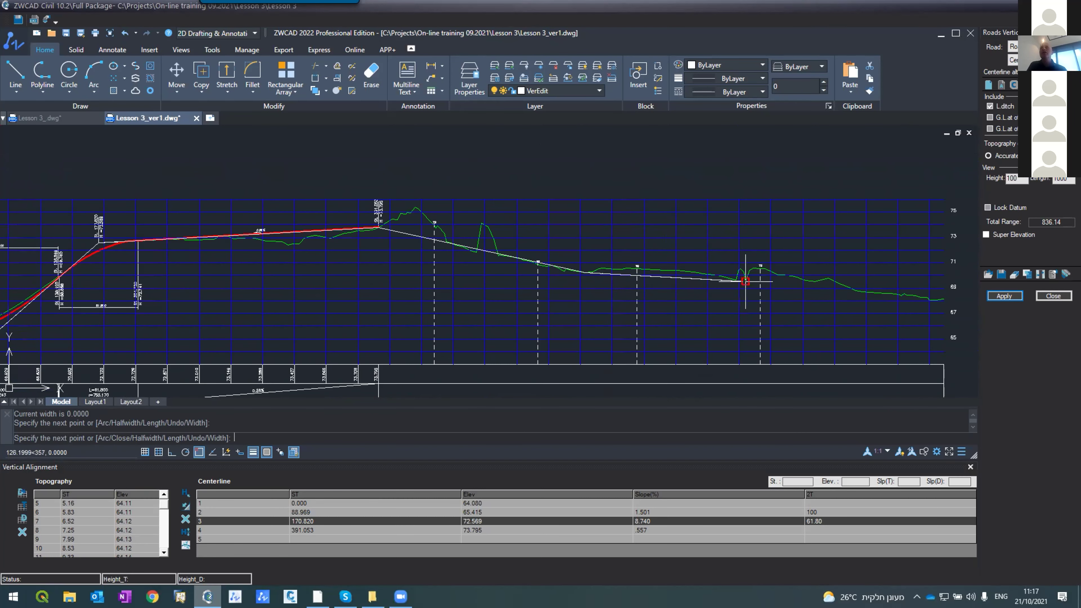
click(792, 276)
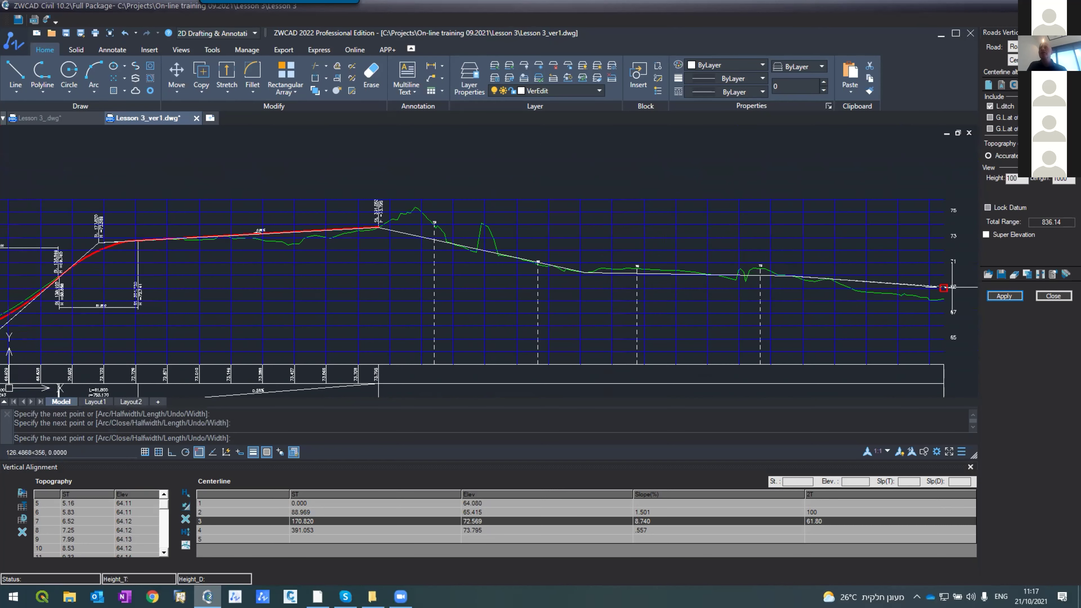
scroll(948, 294, up, 3)
click(950, 322)
key(Return)
- Apply the newly drawn centerline segments to the vertical alignment only and view the updated profile
click(1005, 296)
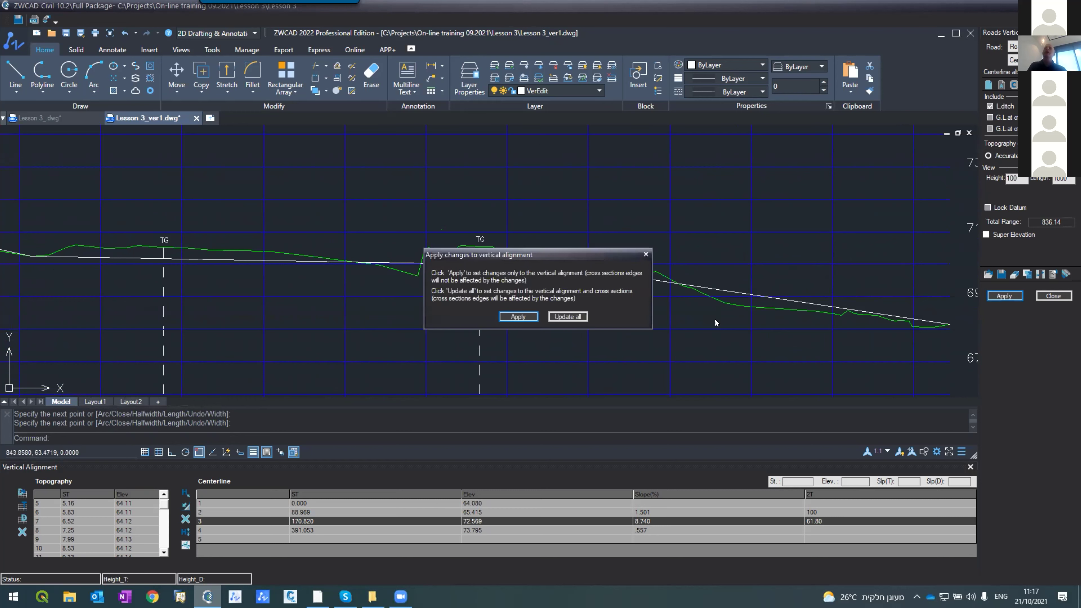
click(517, 317)
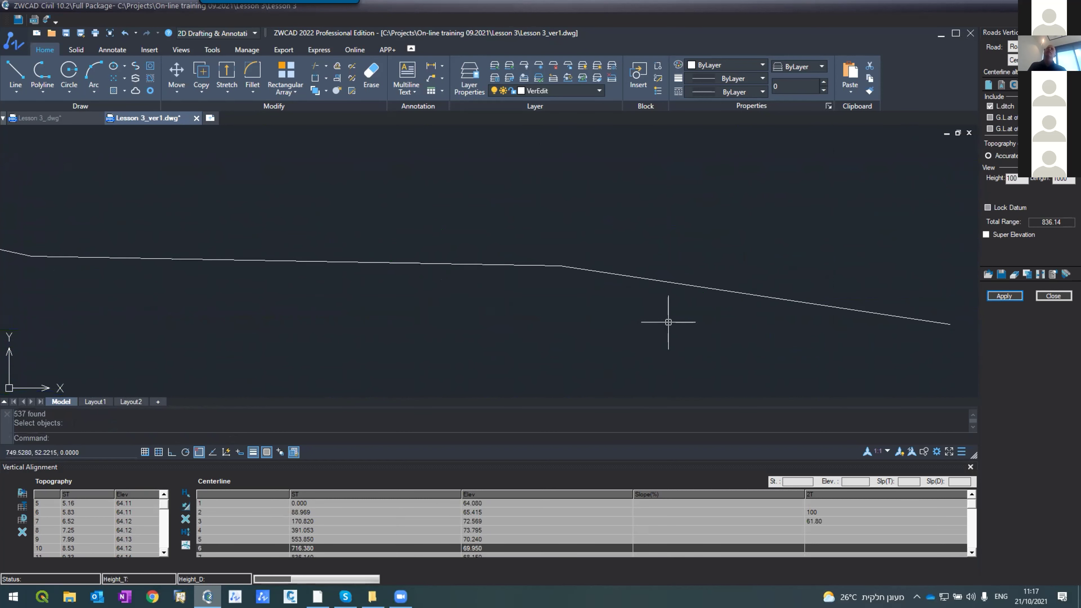
scroll(792, 205, down, 5)
scroll(555, 194, up, 2)
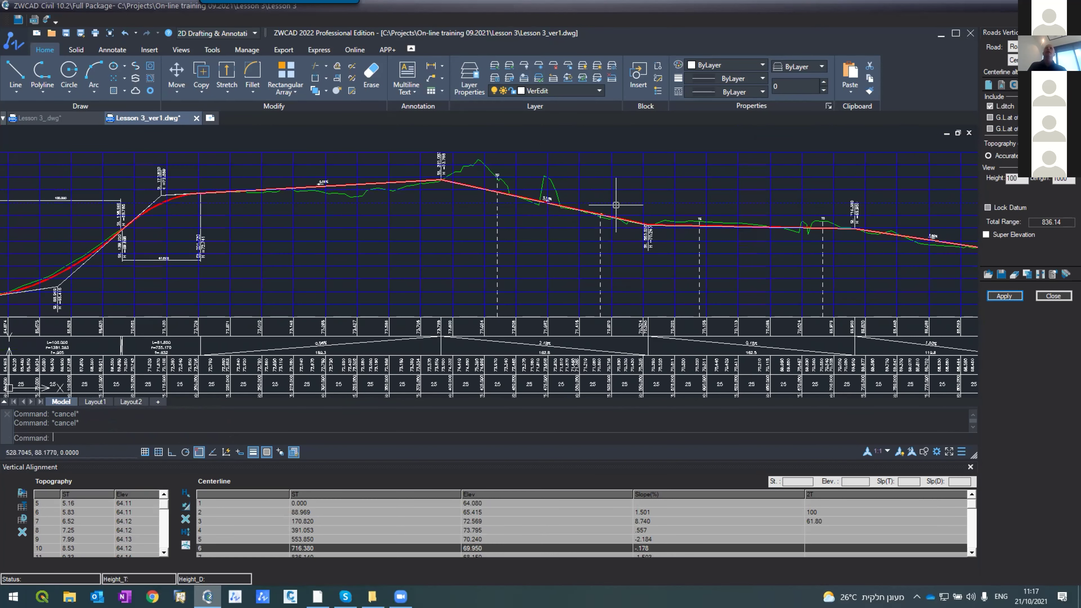
- Set the 2T curve length to 150 at station 553.850 and update both the vertical alignment and cross sections
scroll(647, 223, up, 2)
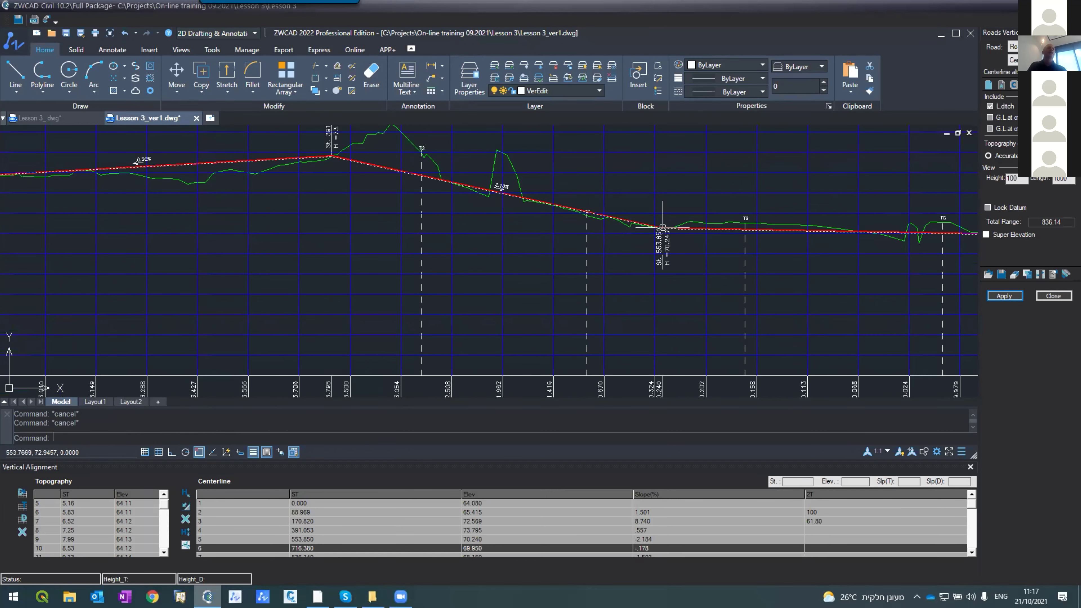
scroll(663, 227, up, 3)
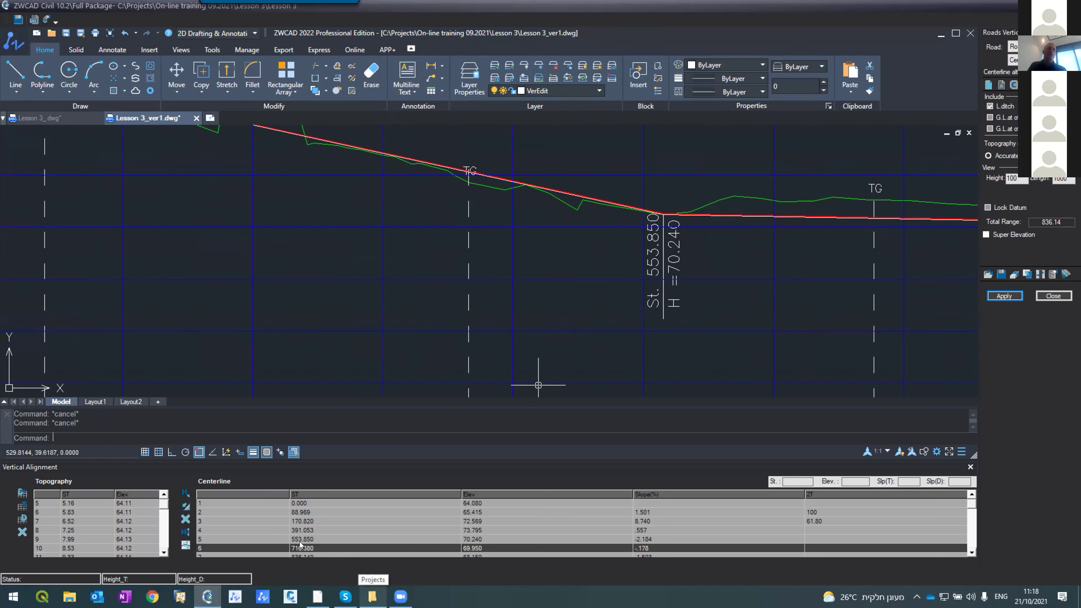
click(255, 538)
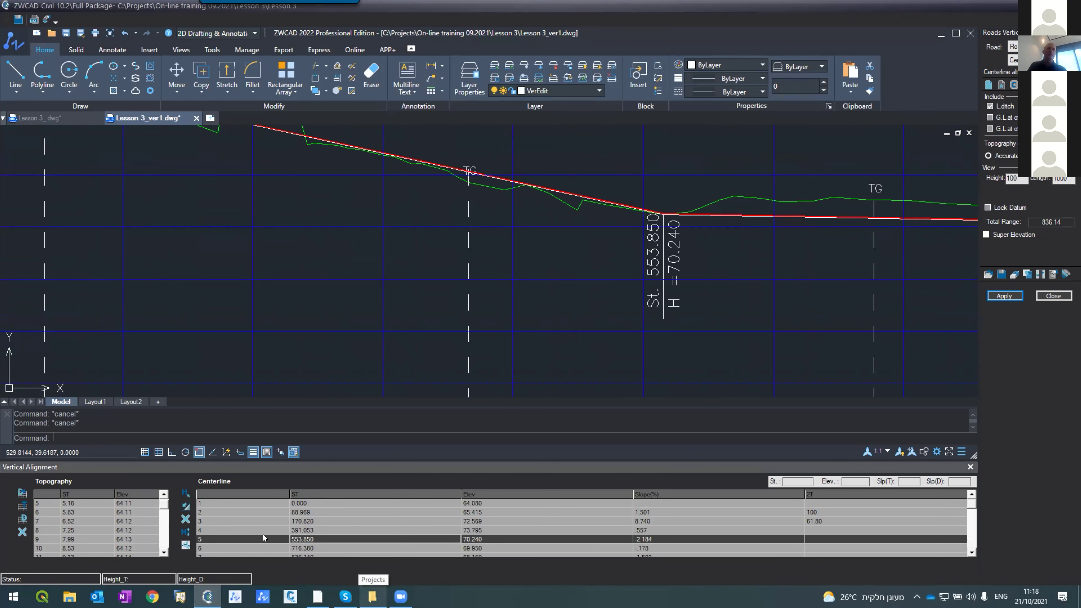
click(838, 542)
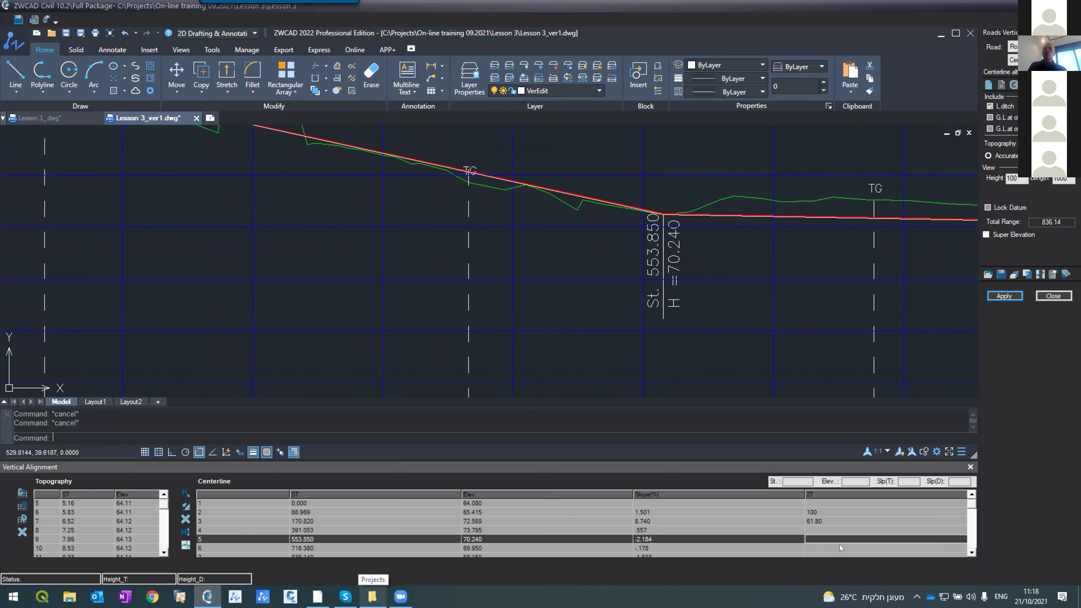
text(150)
key(Return)
click(996, 296)
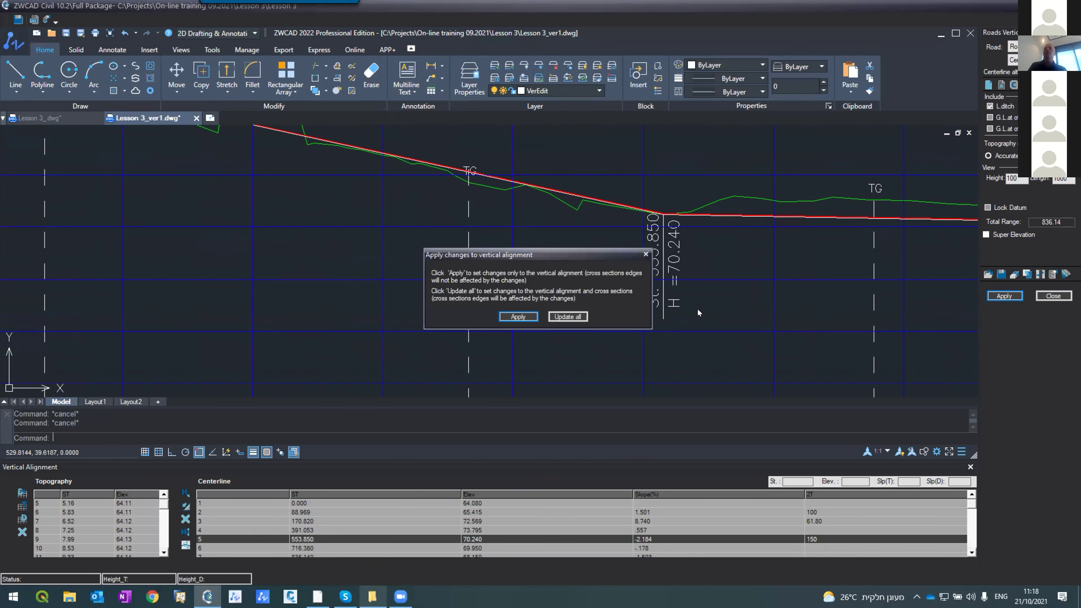
click(570, 316)
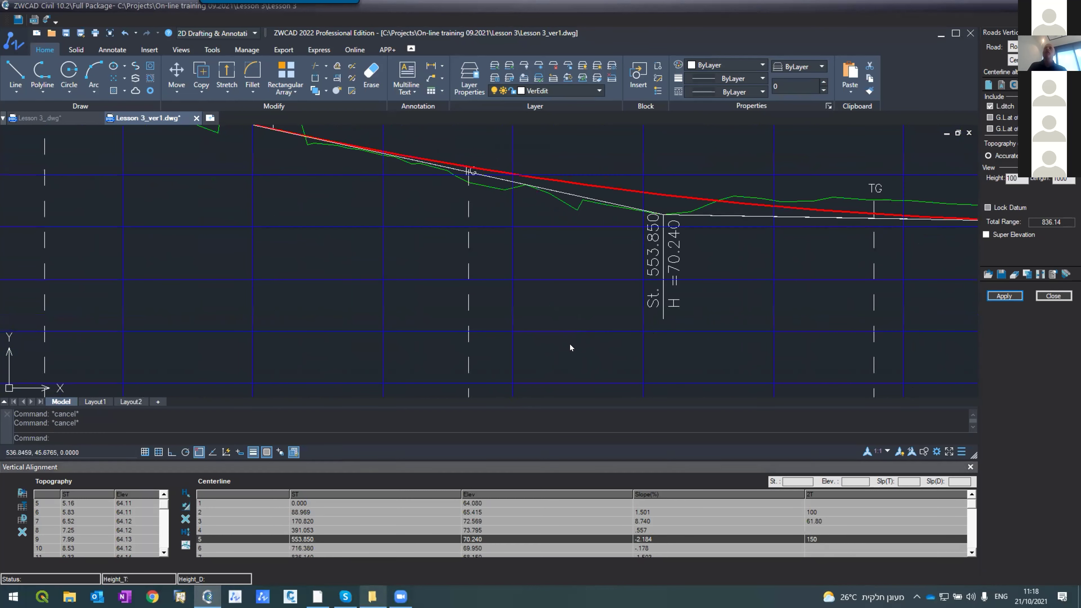
scroll(567, 324, down, 4)
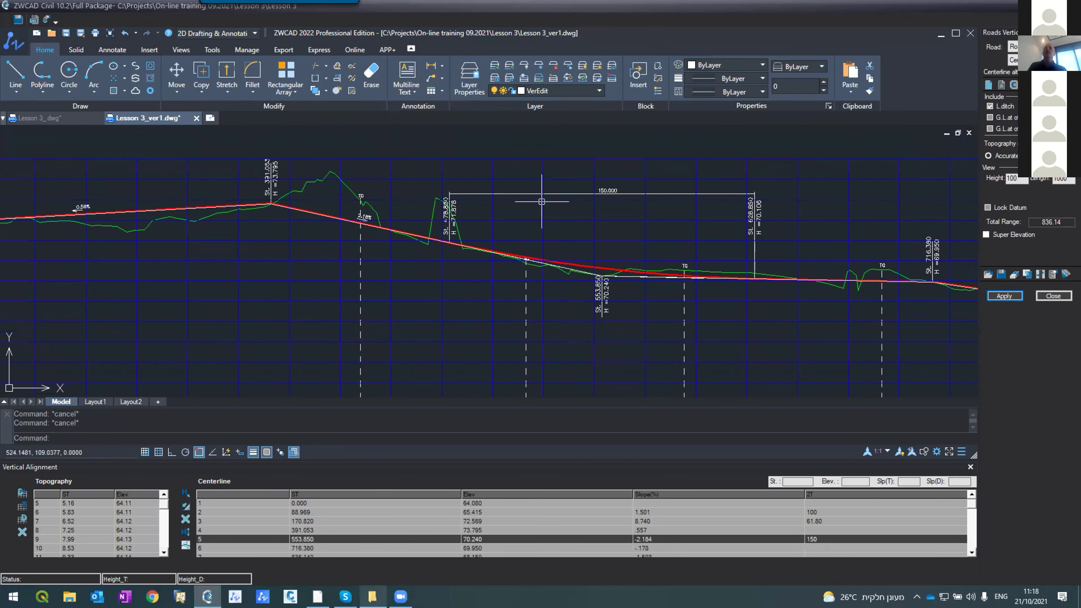
scroll(545, 207, up, 2)
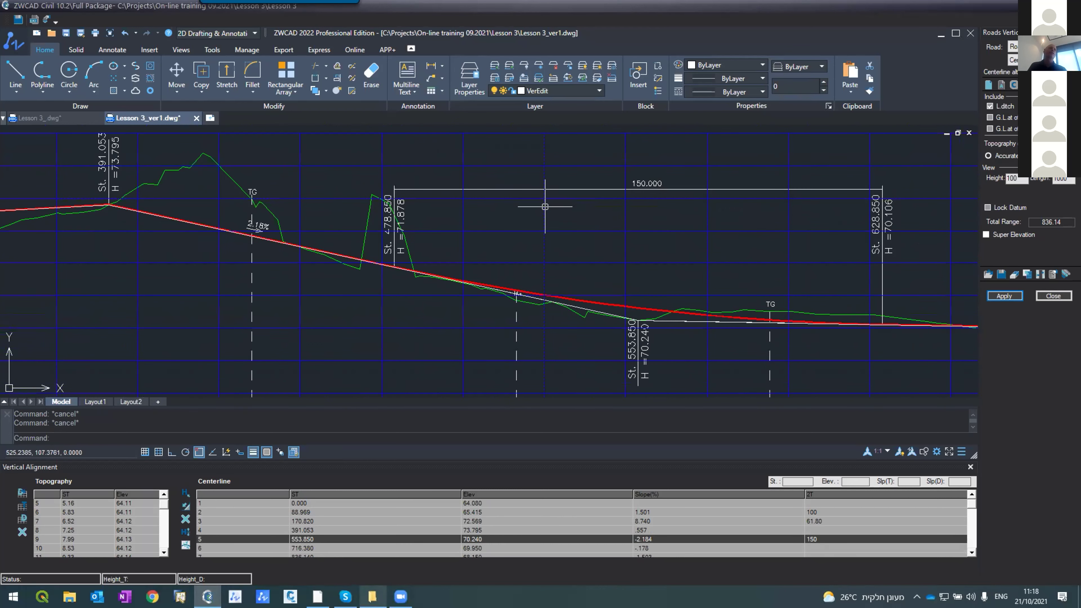
- Set the 2T curve length to 50 at station 391.053 and apply the change to the vertical alignment only
scroll(549, 209, down, 5)
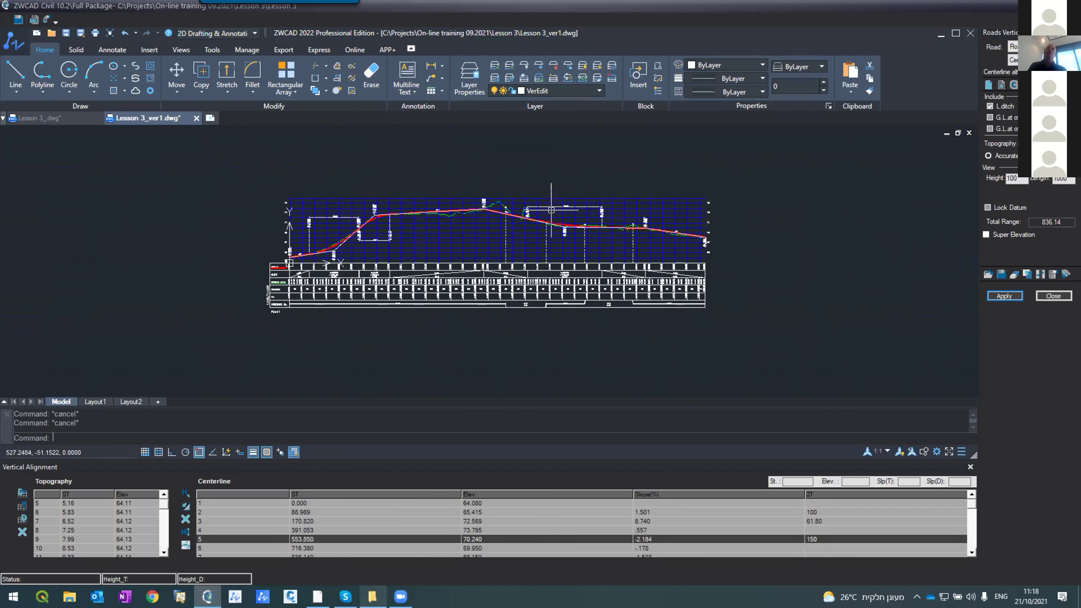
scroll(385, 193, up, 5)
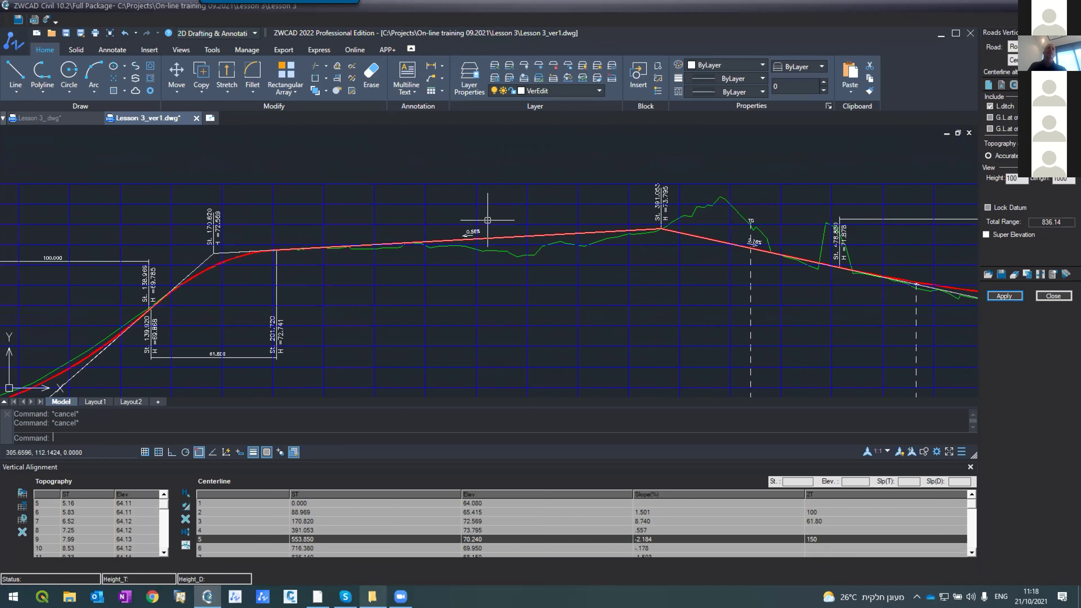
click(805, 529)
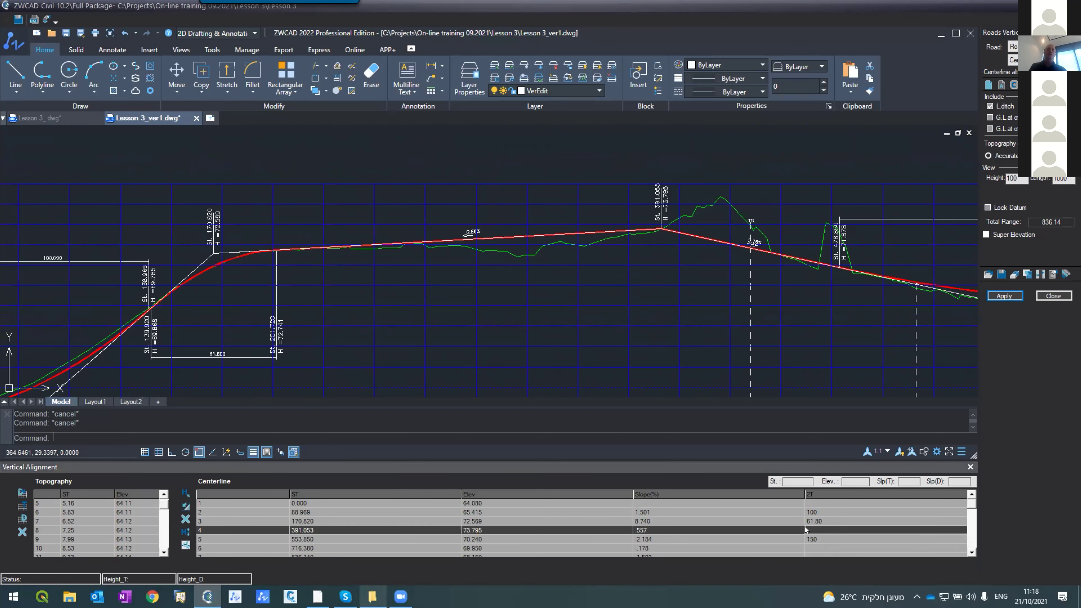
click(805, 527)
text(50)
key(Return)
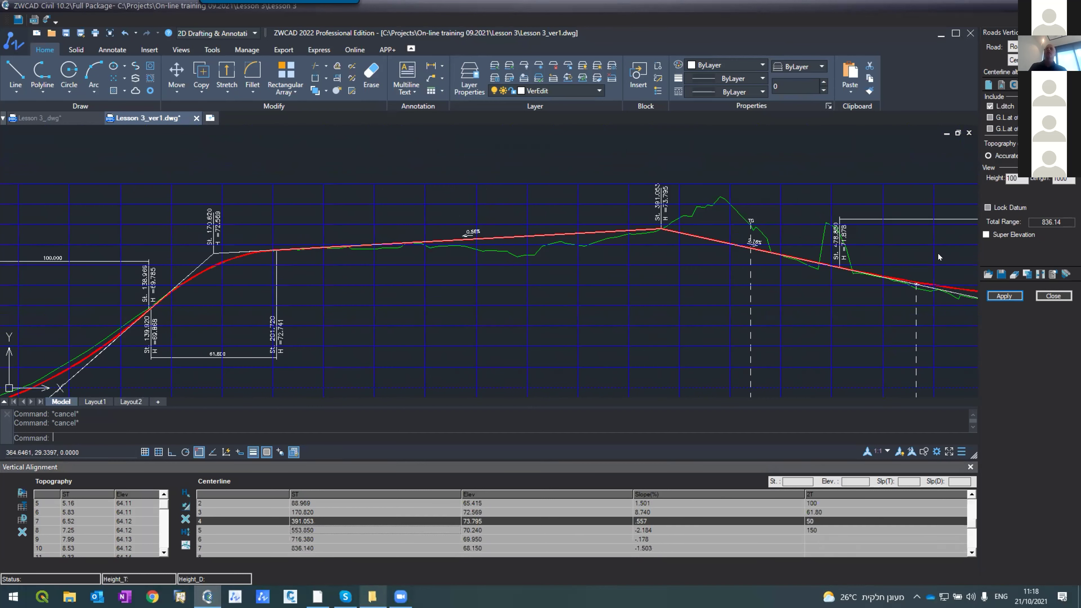
click(1008, 296)
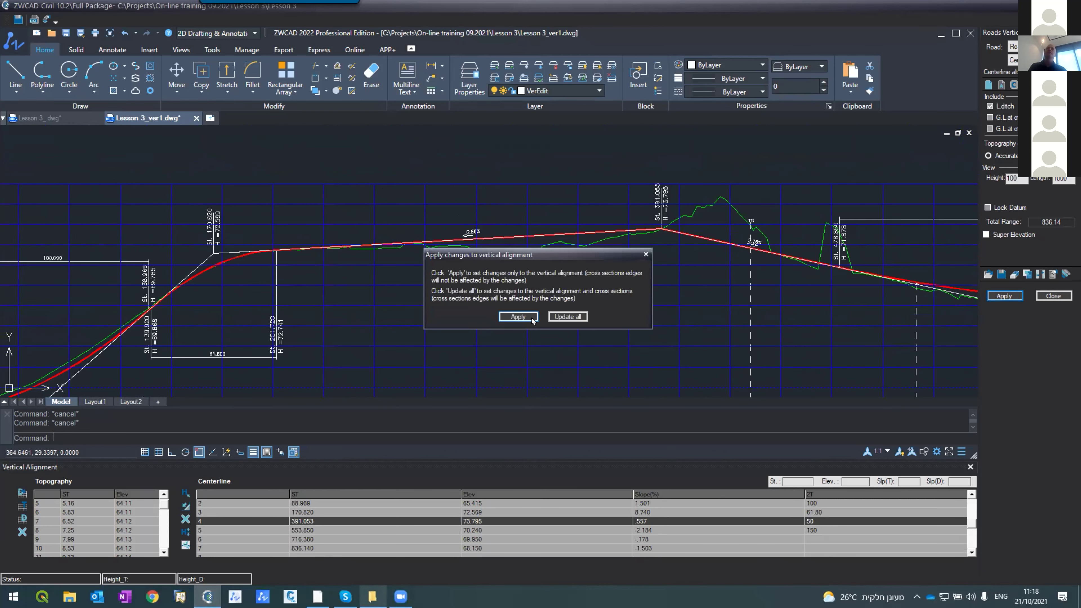
click(518, 317)
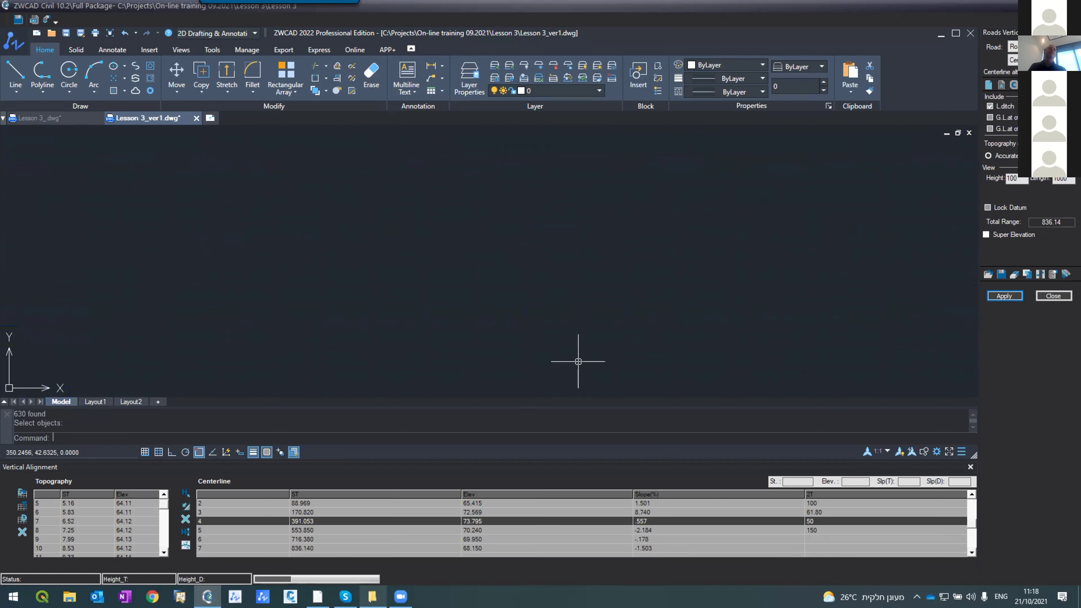
- Set the 2T curve length to 100 at station 716.380 and apply the change to the vertical alignment only
scroll(455, 206, down, 5)
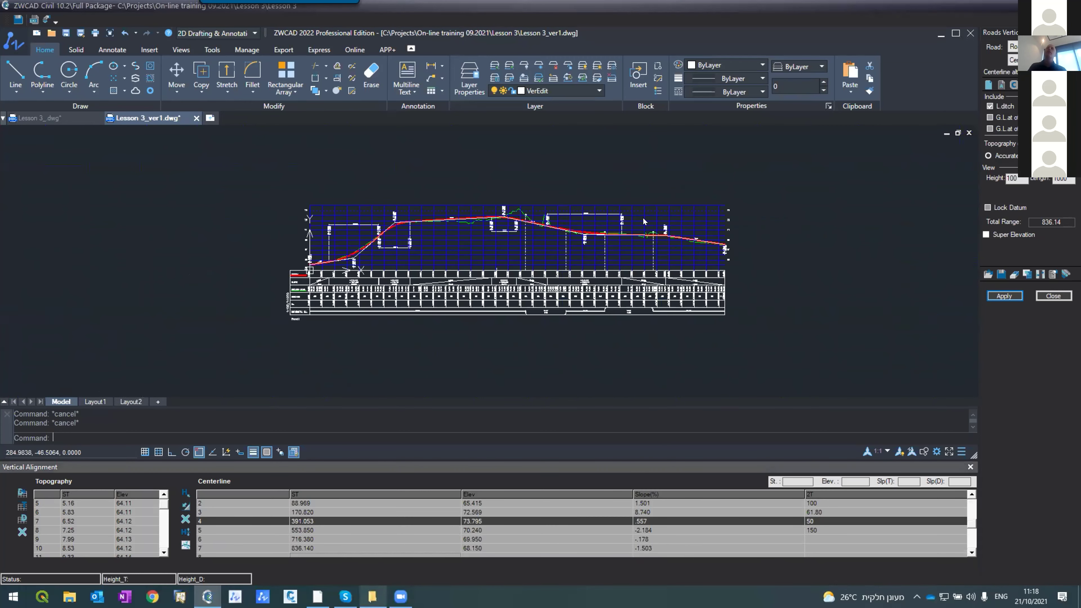
scroll(643, 221, up, 5)
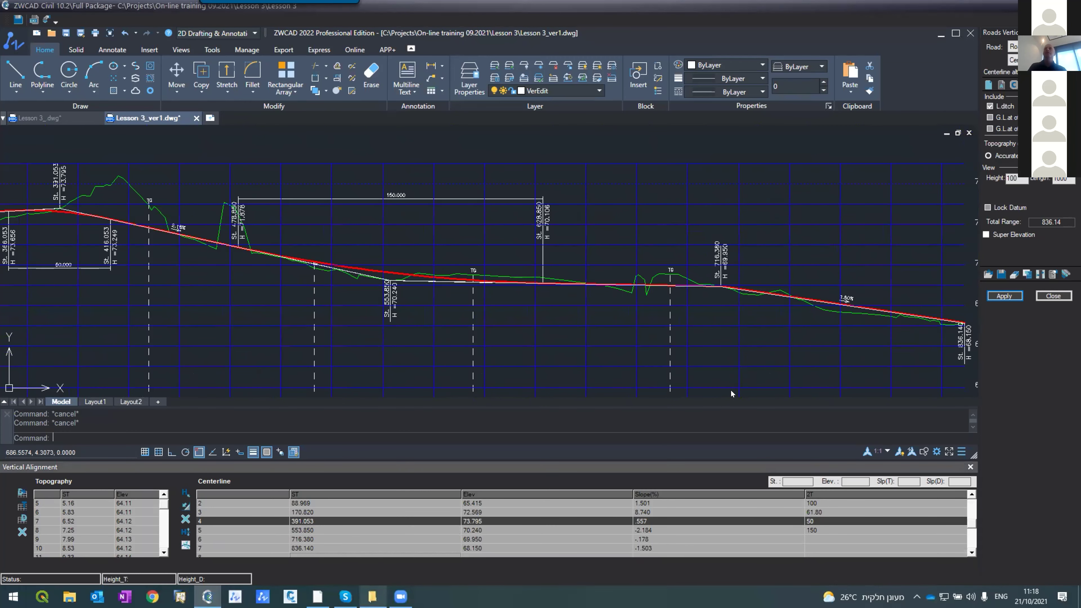
click(814, 538)
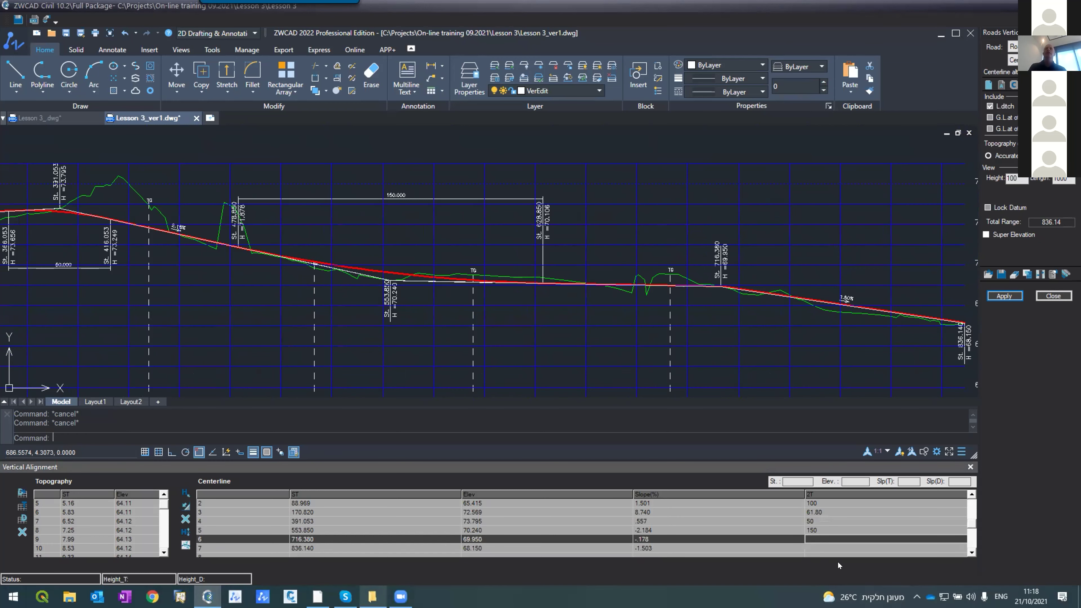
text(100)
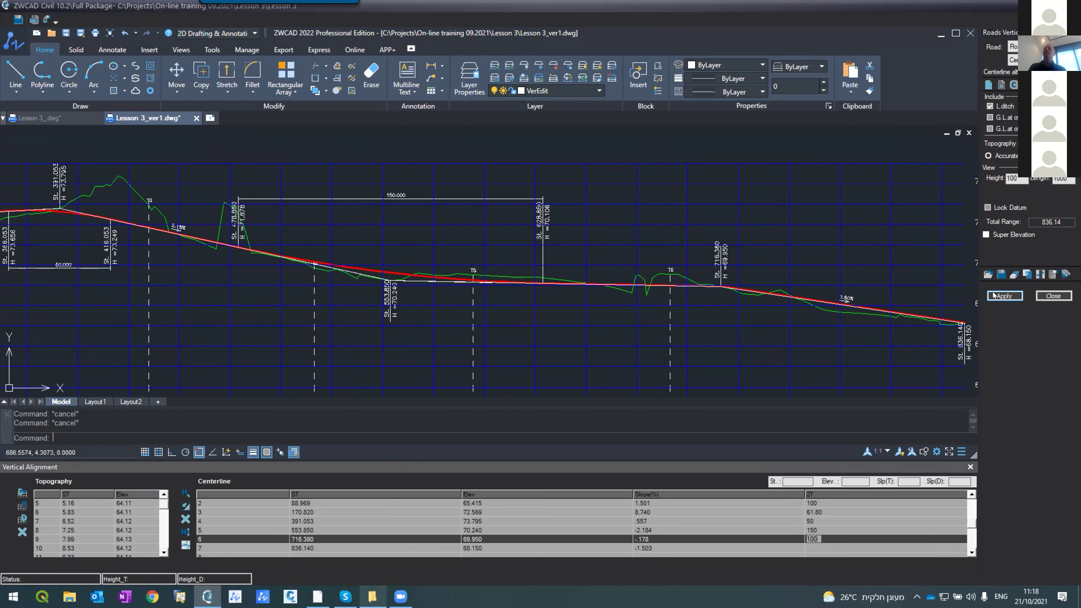
click(1005, 296)
click(518, 318)
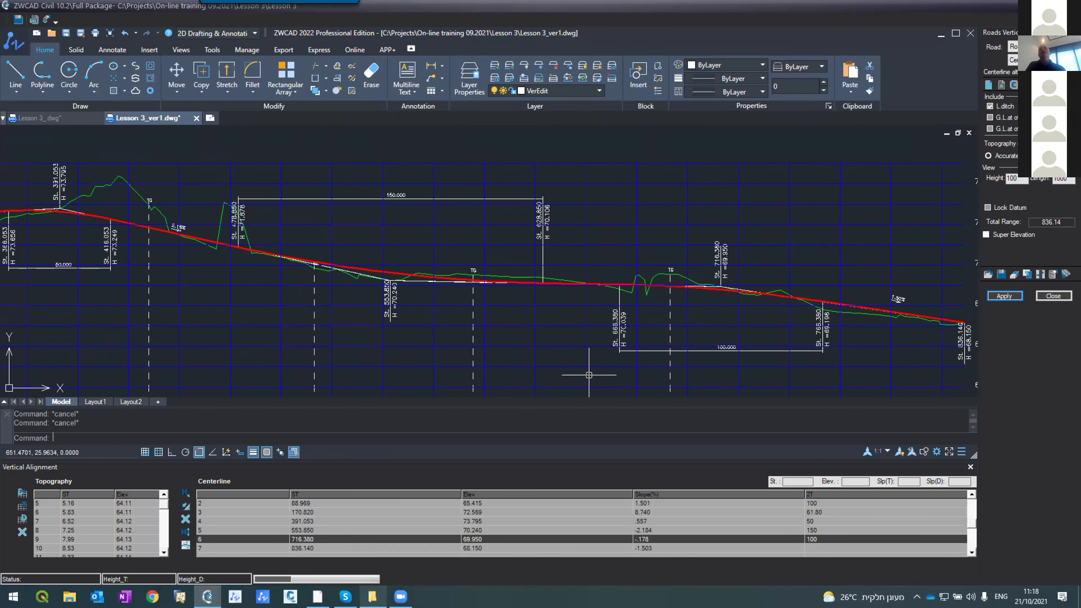
- Inspect the curve data for station 716.380 below the profile and switch the centerline table's curve values from 2T to R
scroll(590, 287, down, 5)
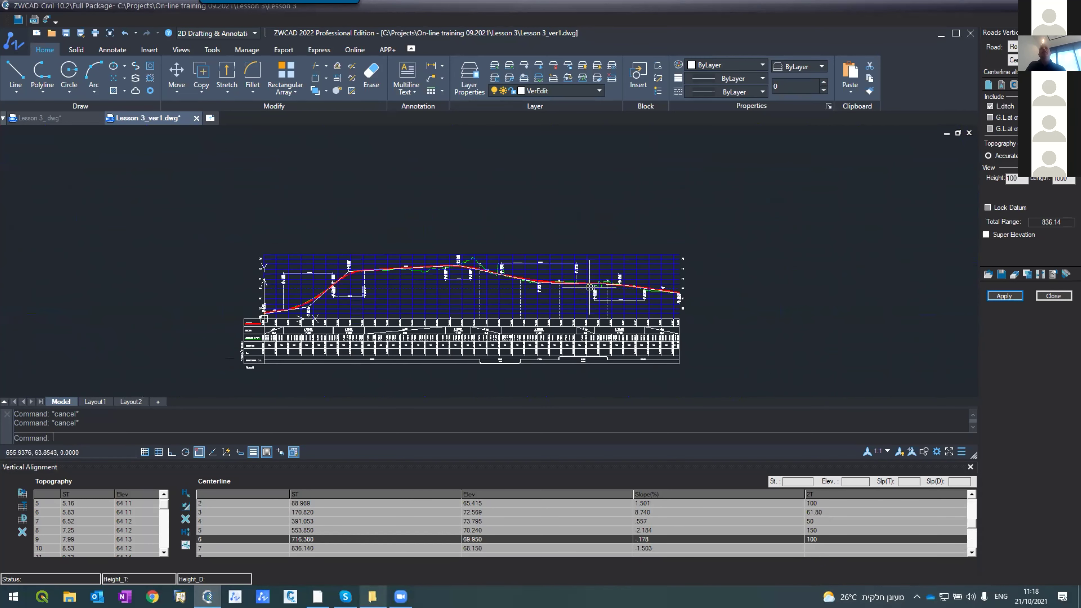
scroll(516, 298, down, 6)
scroll(525, 294, up, 8)
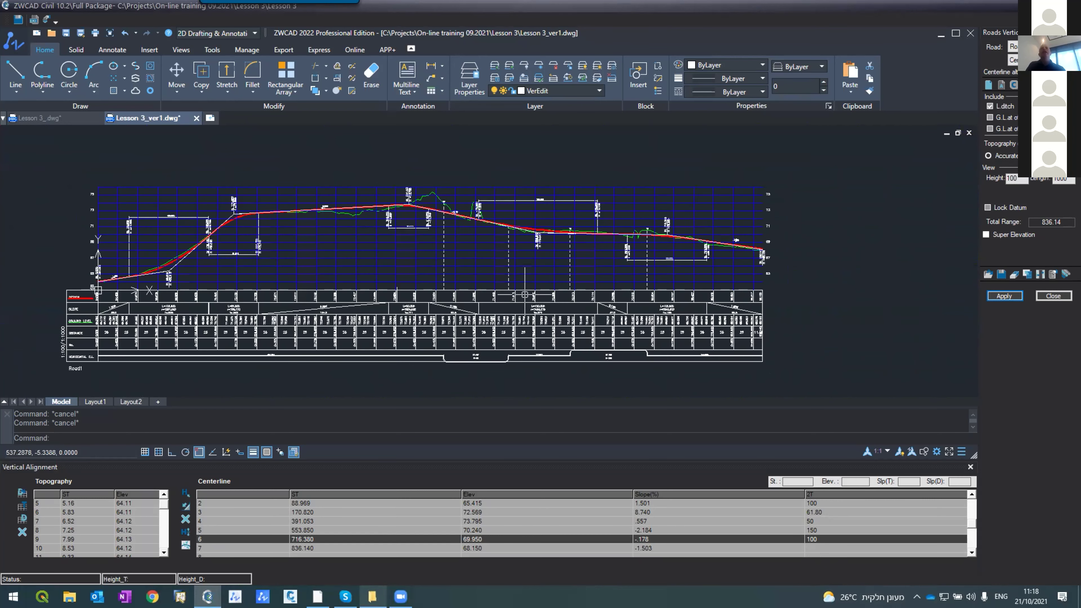
scroll(723, 225, up, 2)
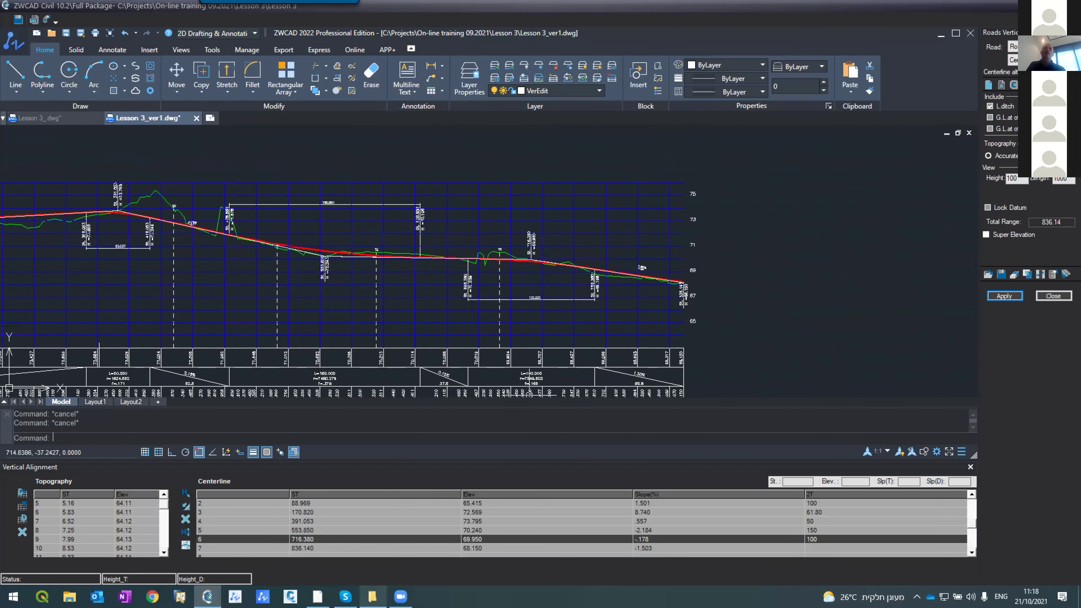
scroll(519, 379, up, 4)
scroll(519, 379, up, 4)
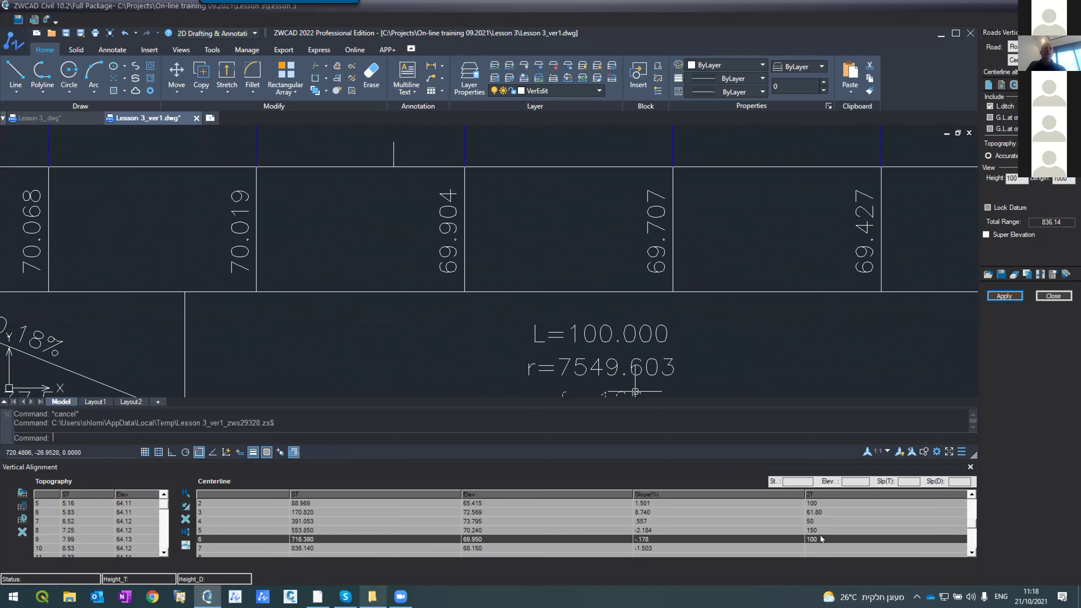
click(813, 493)
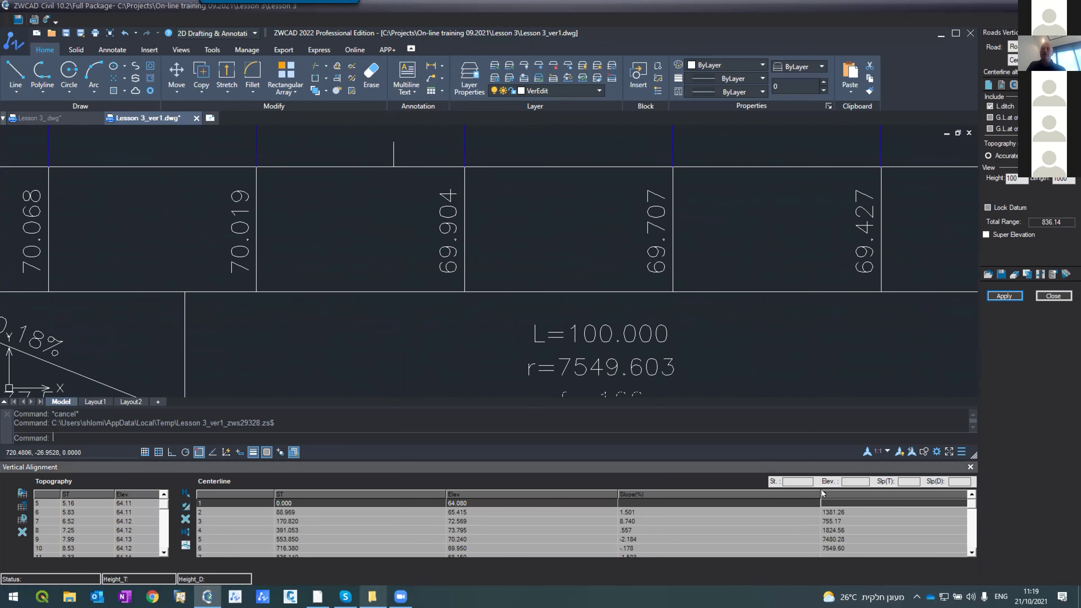
- Set the curve radius R at station 716.380 to 8000 and apply the change to the vertical alignment only
click(832, 549)
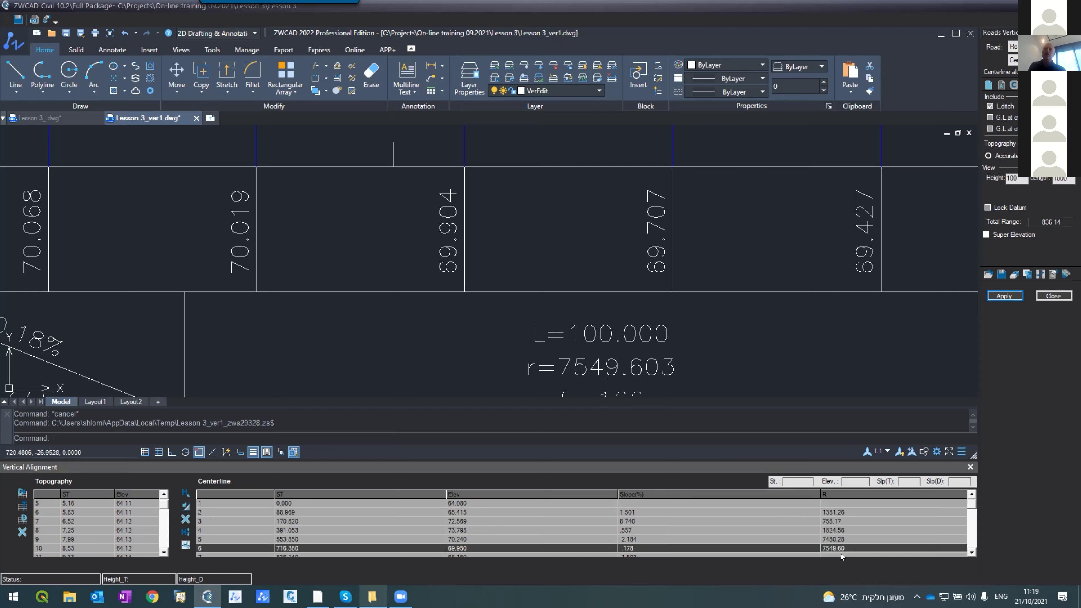
text(754)
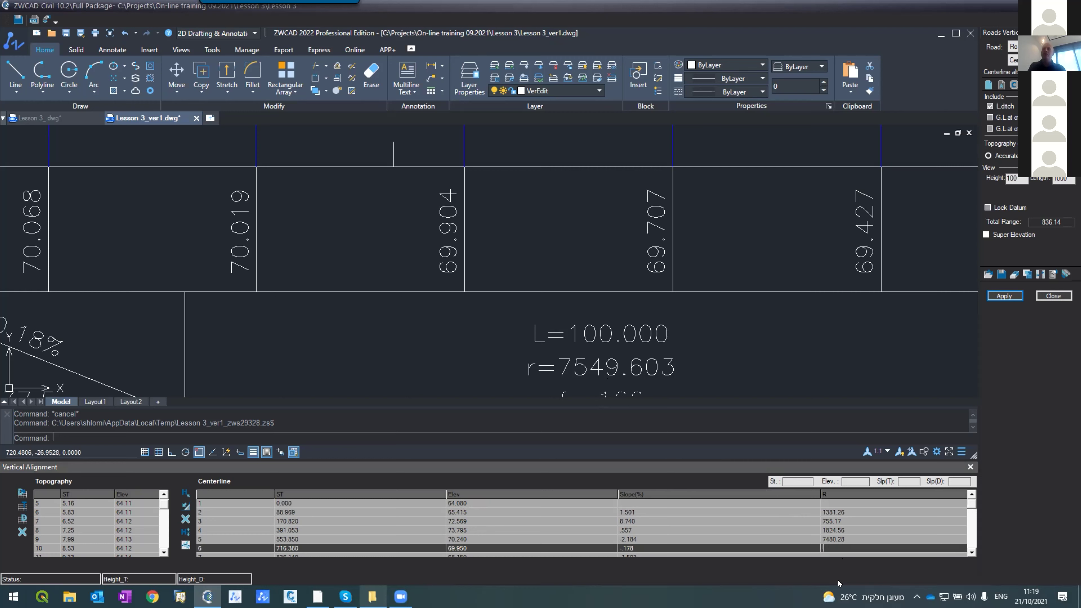
key(Return)
click(996, 295)
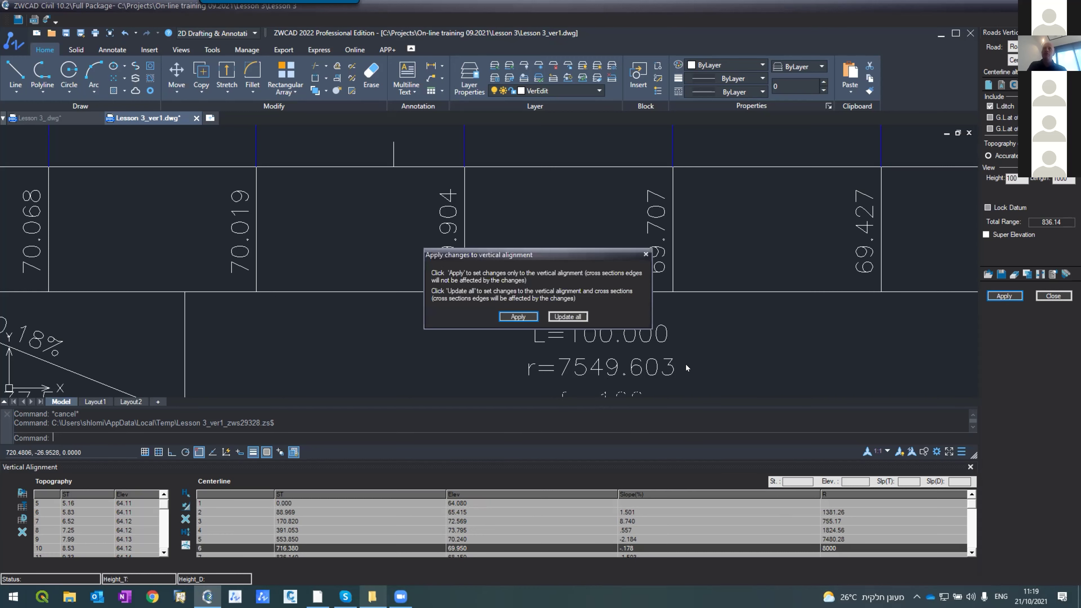
click(517, 317)
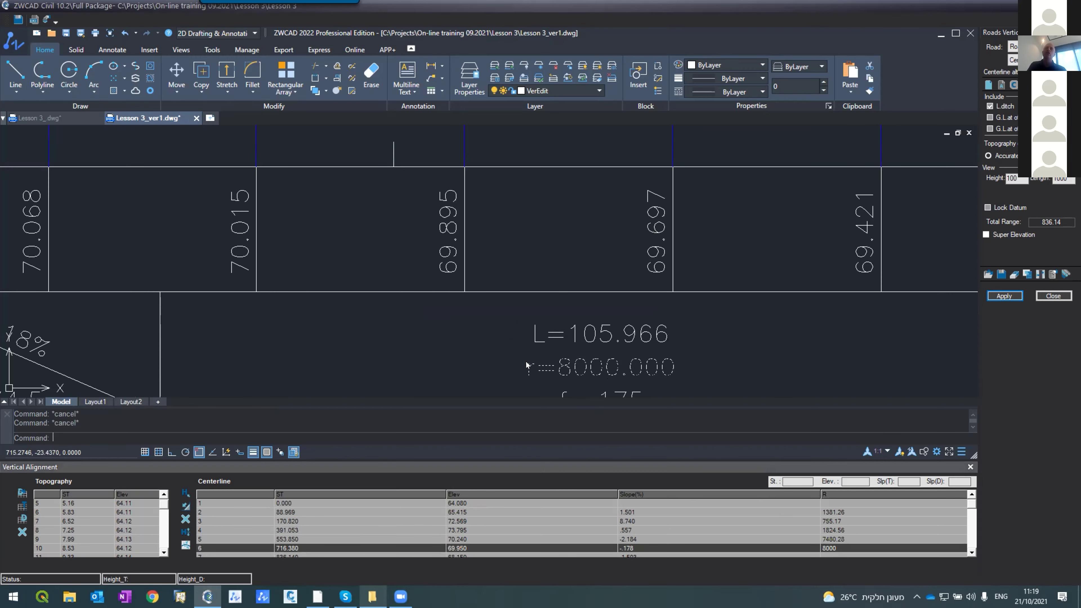
scroll(533, 364, down, 5)
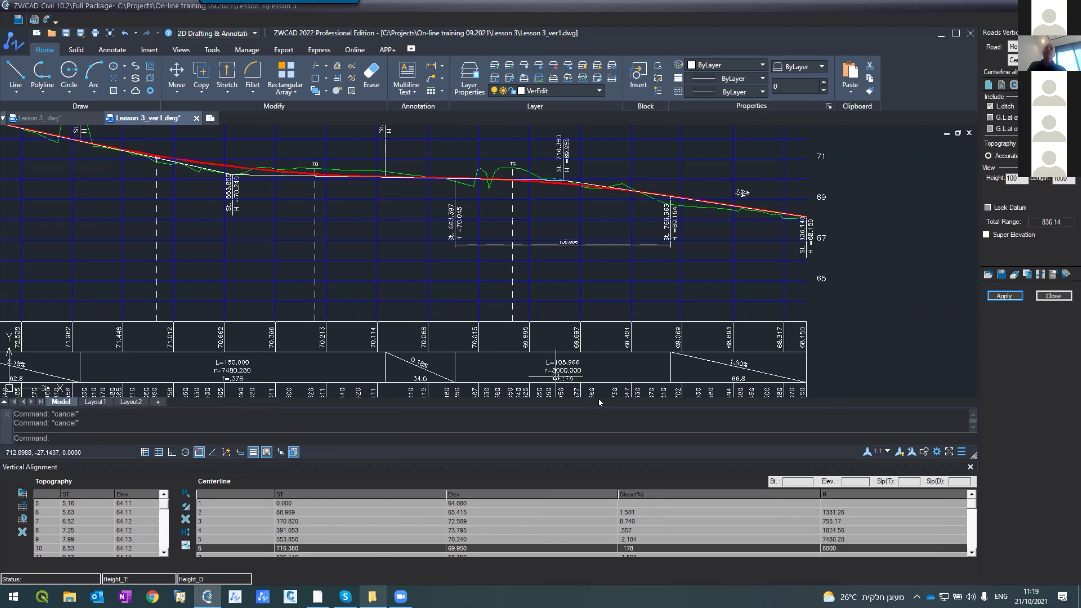
- Toggle the centerline table's curve values between R and 2T, leaving them displayed as 2T
click(831, 495)
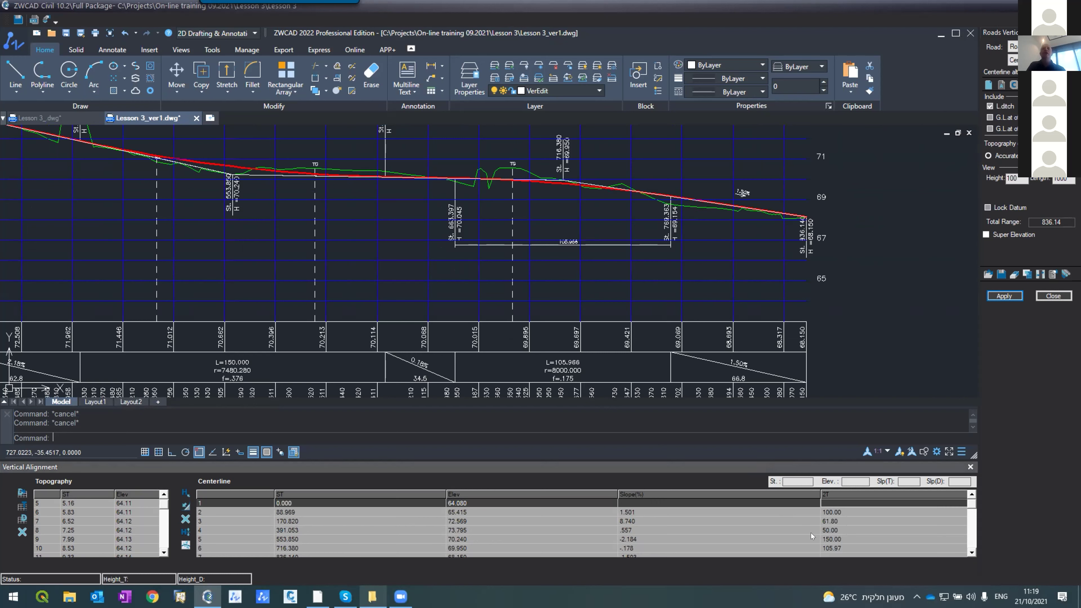
click(839, 493)
click(838, 492)
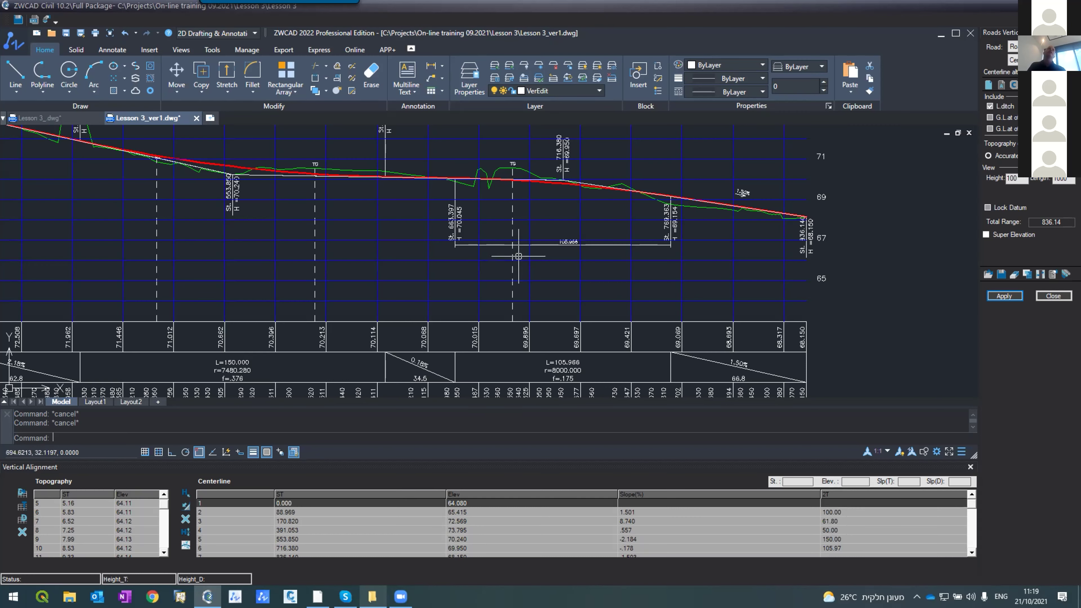
- Examine the complete design line and its vertical curves against the ground line along the whole profile
scroll(519, 253, down, 6)
scroll(245, 220, up, 3)
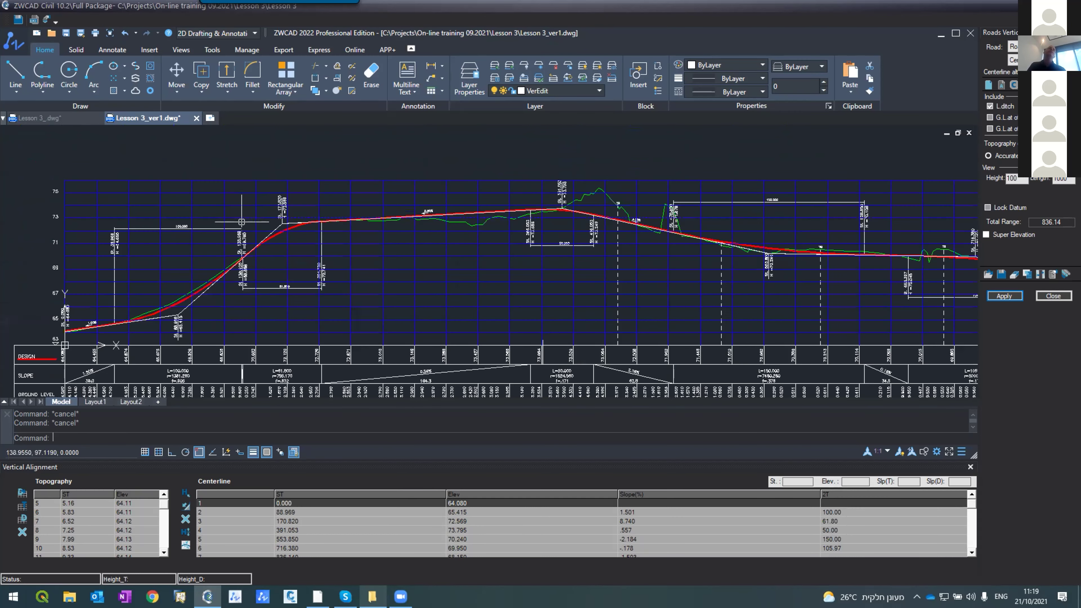
scroll(245, 220, down, 5)
scroll(174, 251, down, 5)
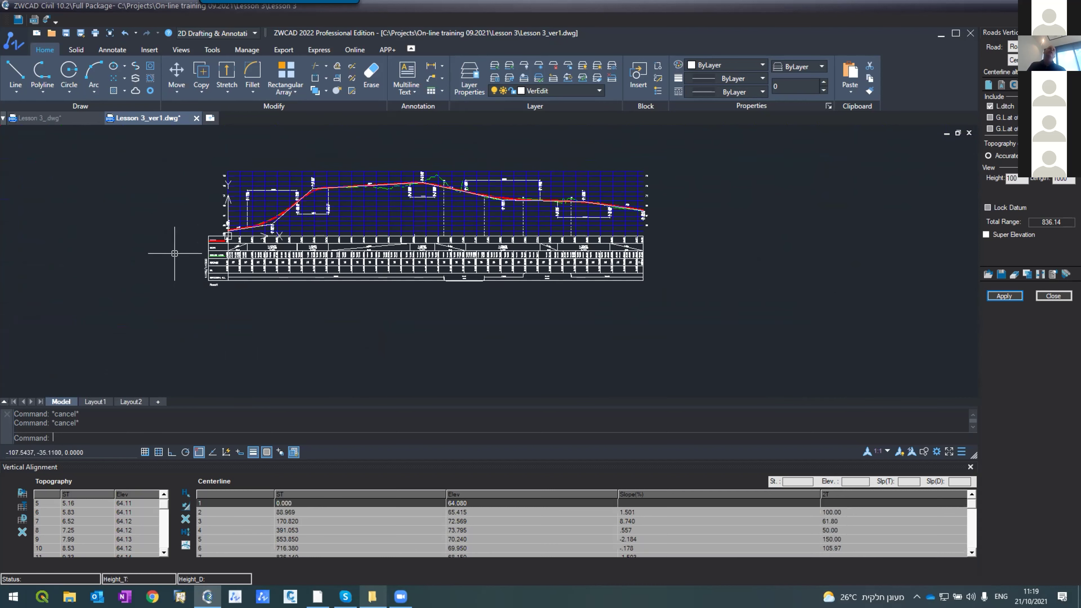
scroll(207, 182, up, 4)
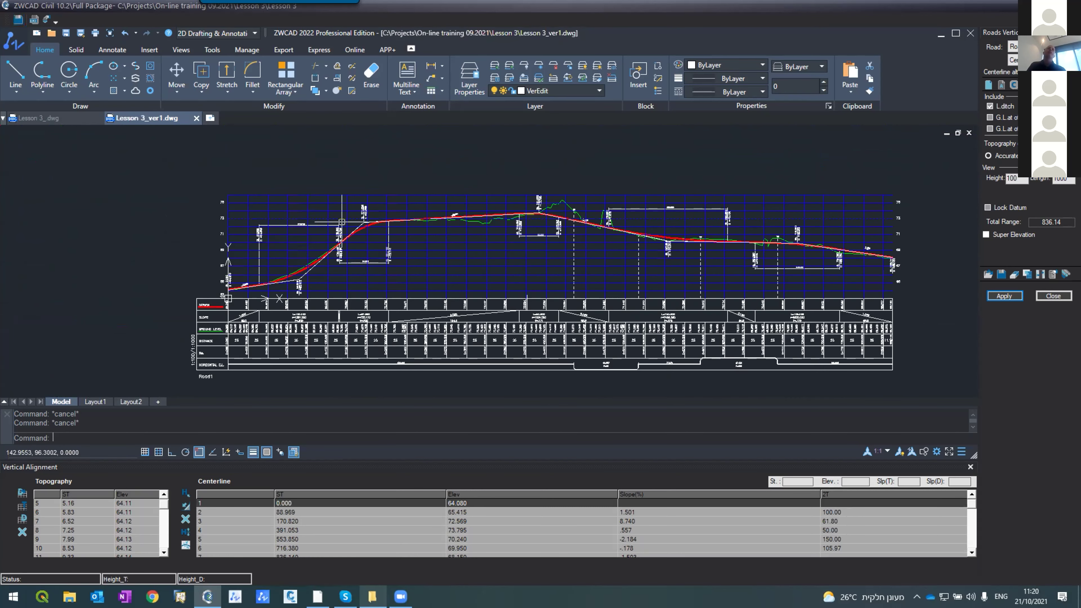
scroll(253, 179, down, 5)
scroll(244, 181, up, 5)
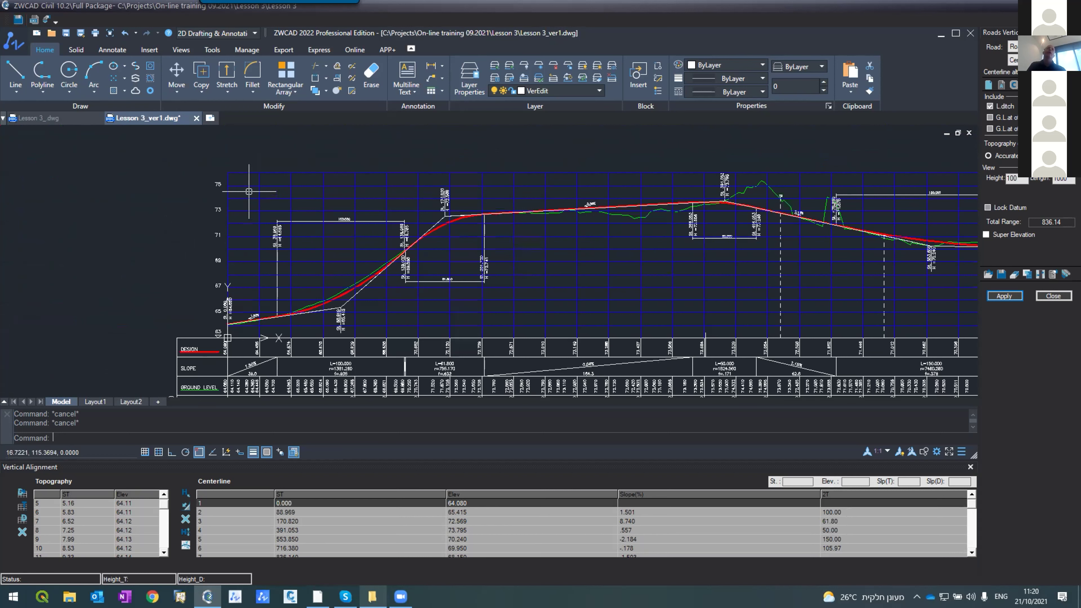
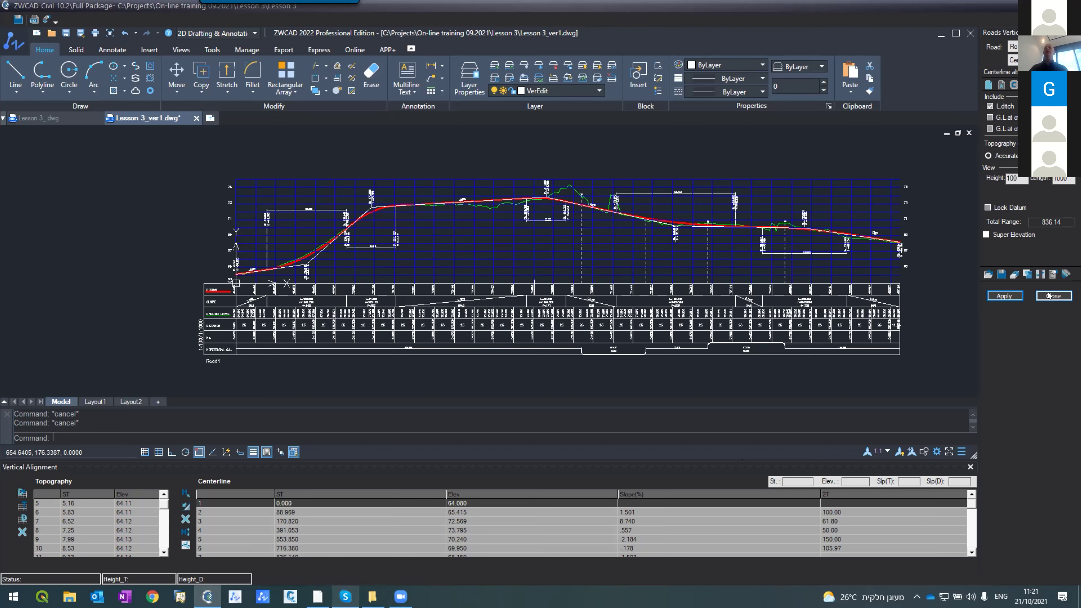
- Close the vertical alignment, open Road1's horizontal alignment and apply it with the Layout and Distances options at interval 2
click(1052, 296)
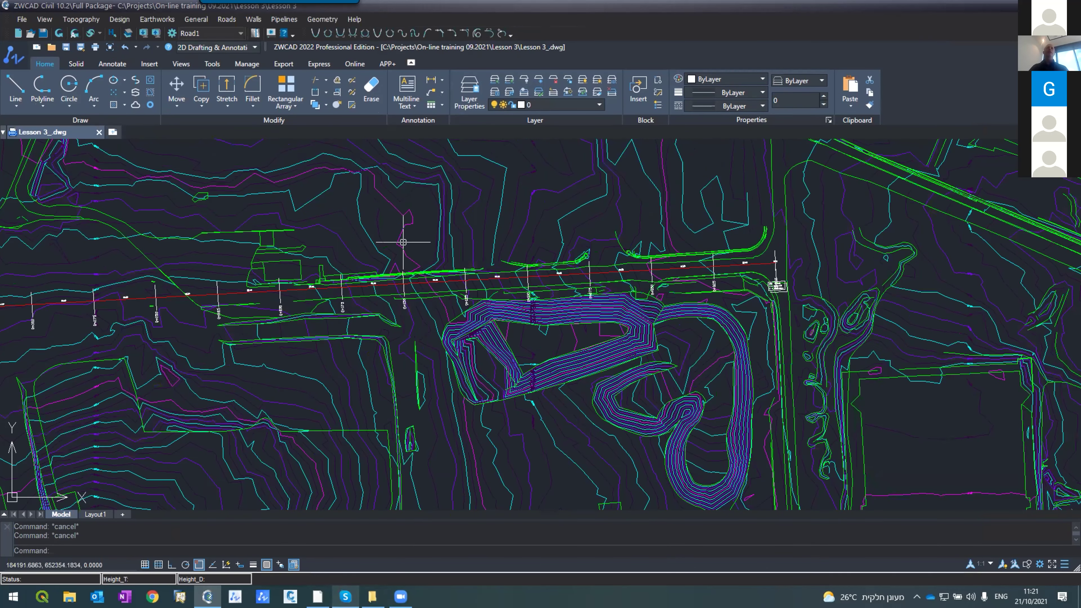
scroll(666, 237, up, 4)
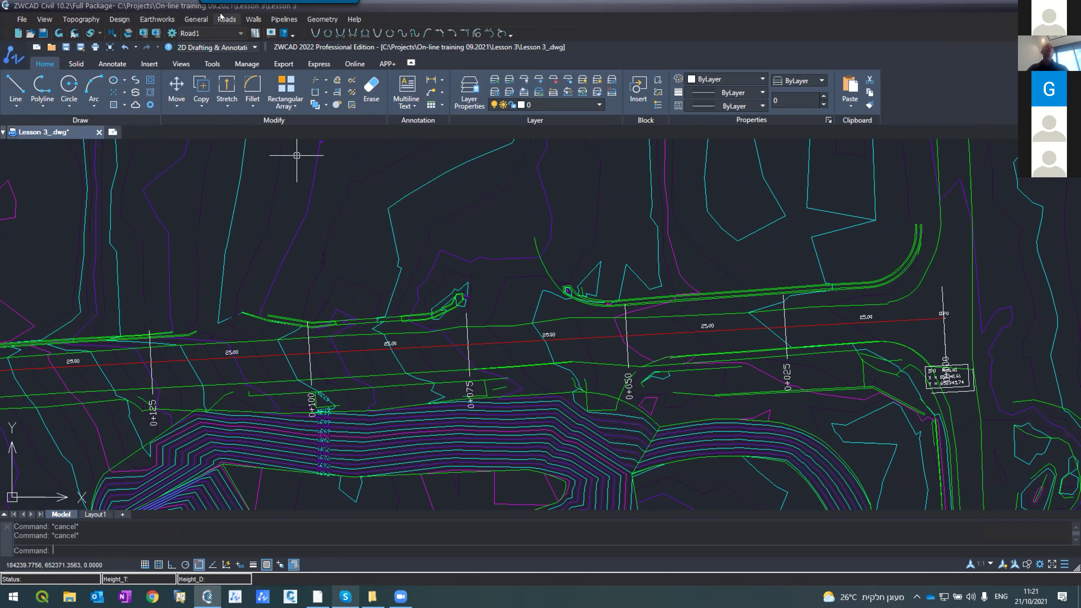
click(227, 20)
click(260, 44)
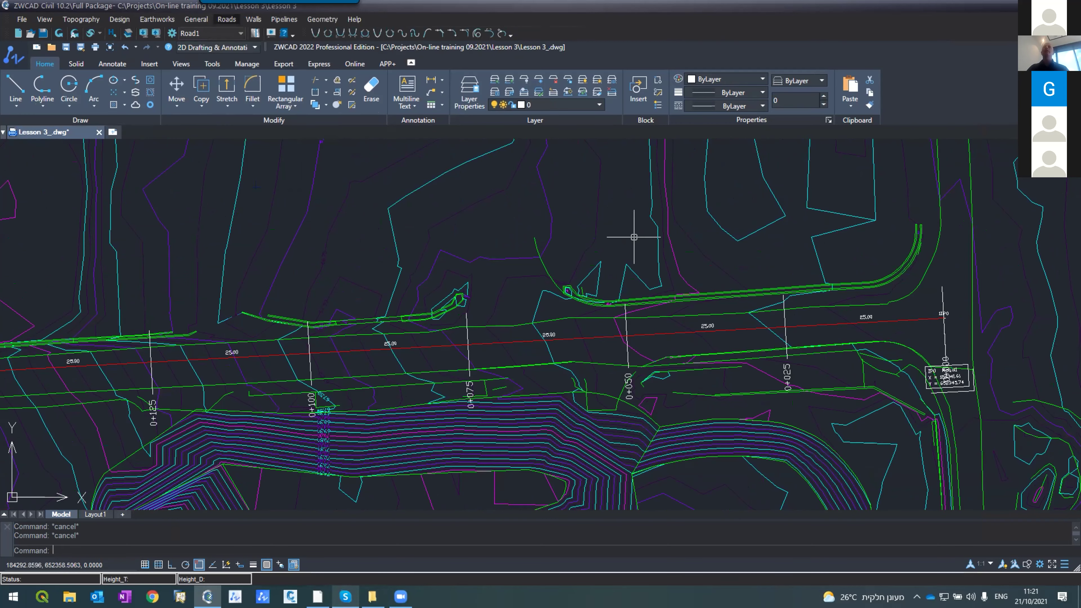
click(1010, 308)
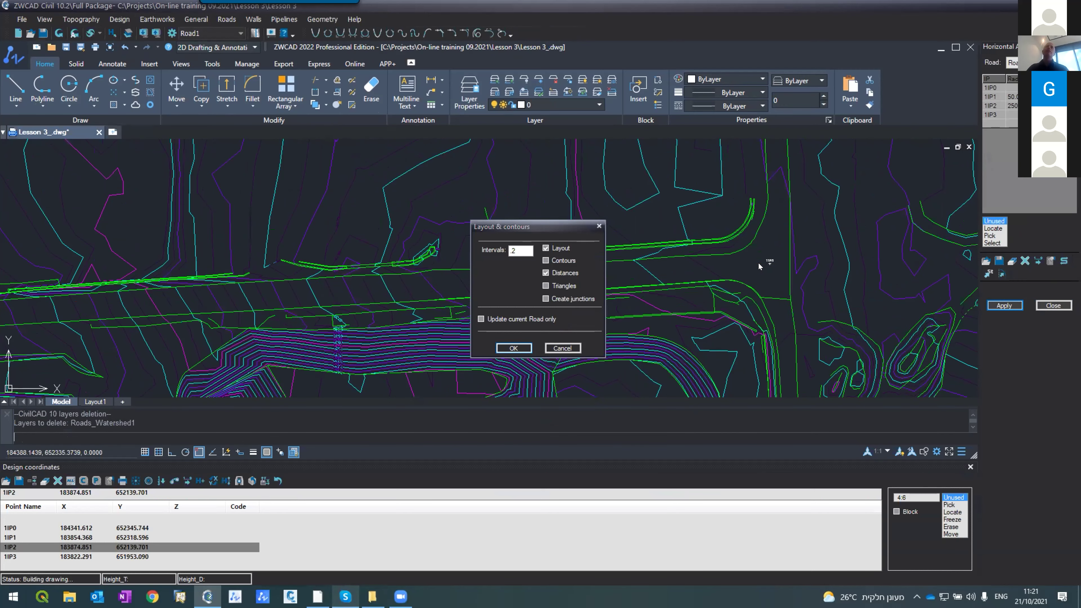
scroll(739, 260, up, 3)
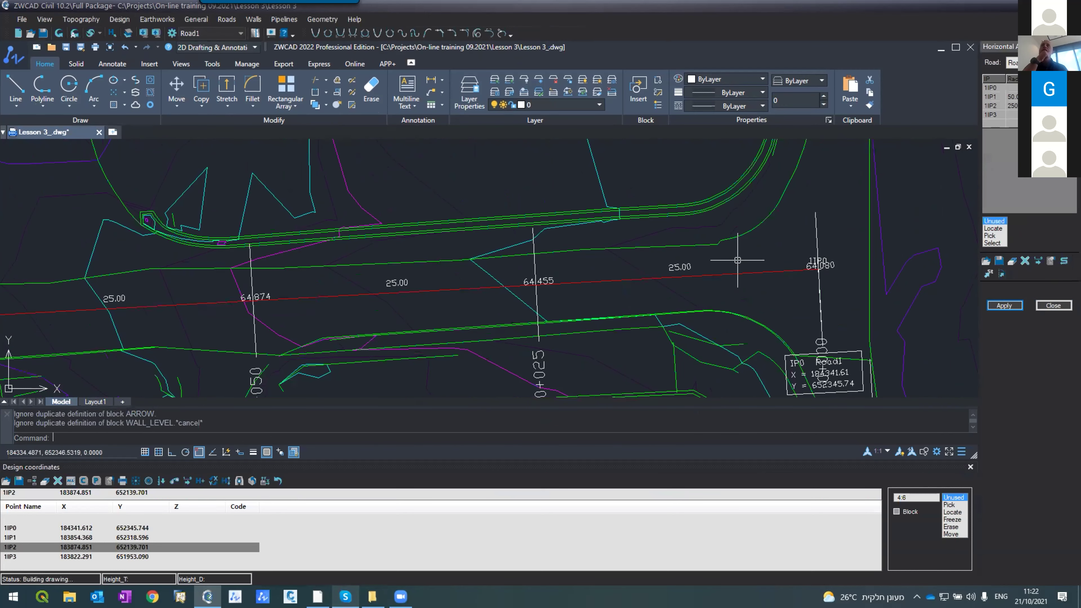
- Examine the centerline elevation labels at the stations along the start of Road1 in the plan
scroll(451, 294, up, 4)
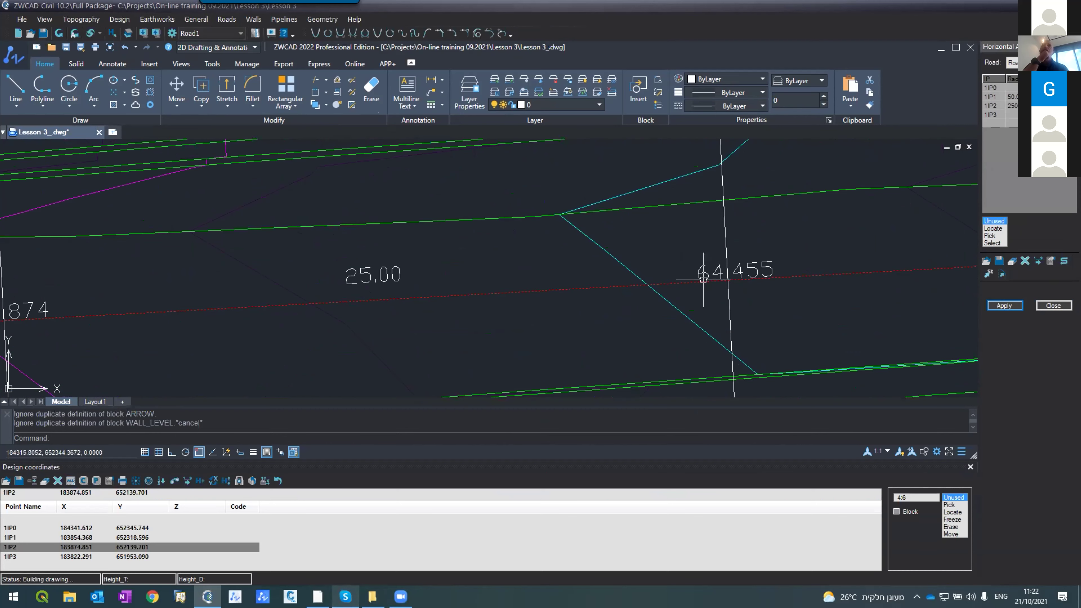
scroll(605, 294, down, 5)
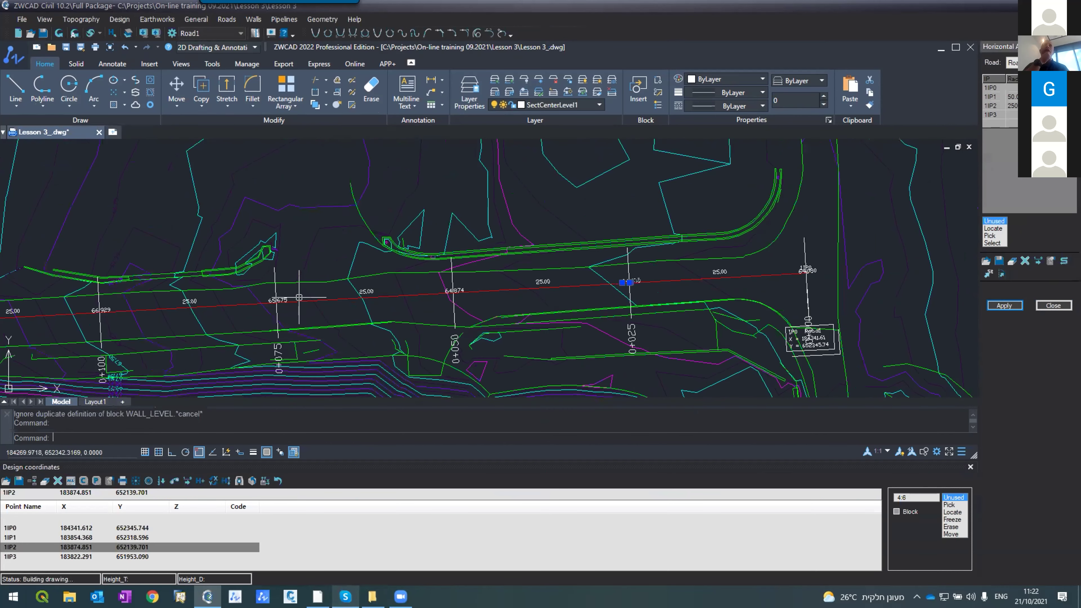
scroll(374, 294, up, 2)
scroll(458, 333, down, 4)
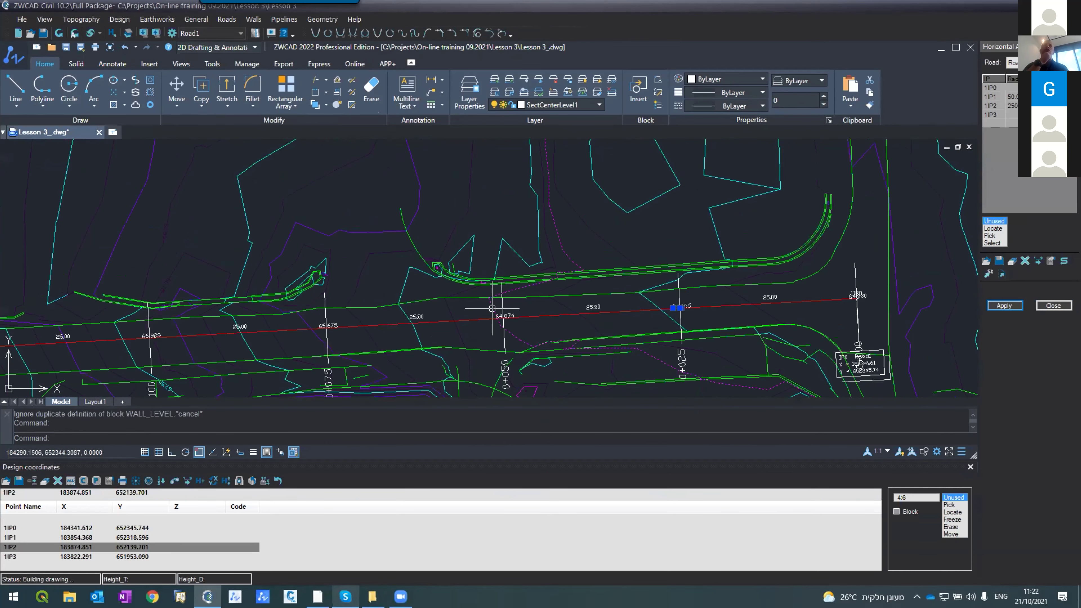
scroll(481, 324, up, 2)
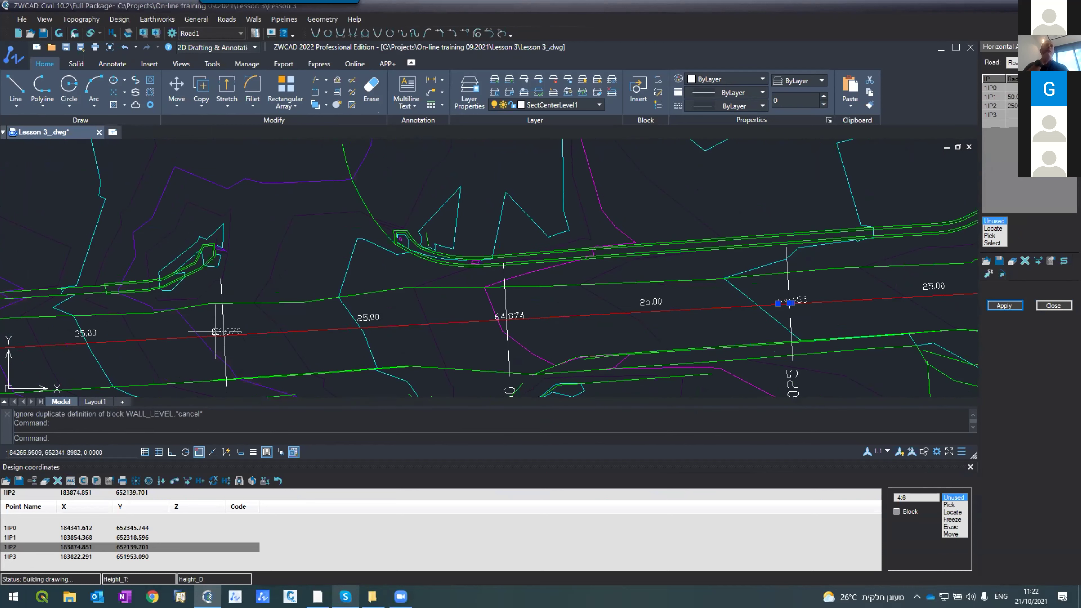
scroll(289, 306, down, 5)
key(Escape)
scroll(114, 314, up, 5)
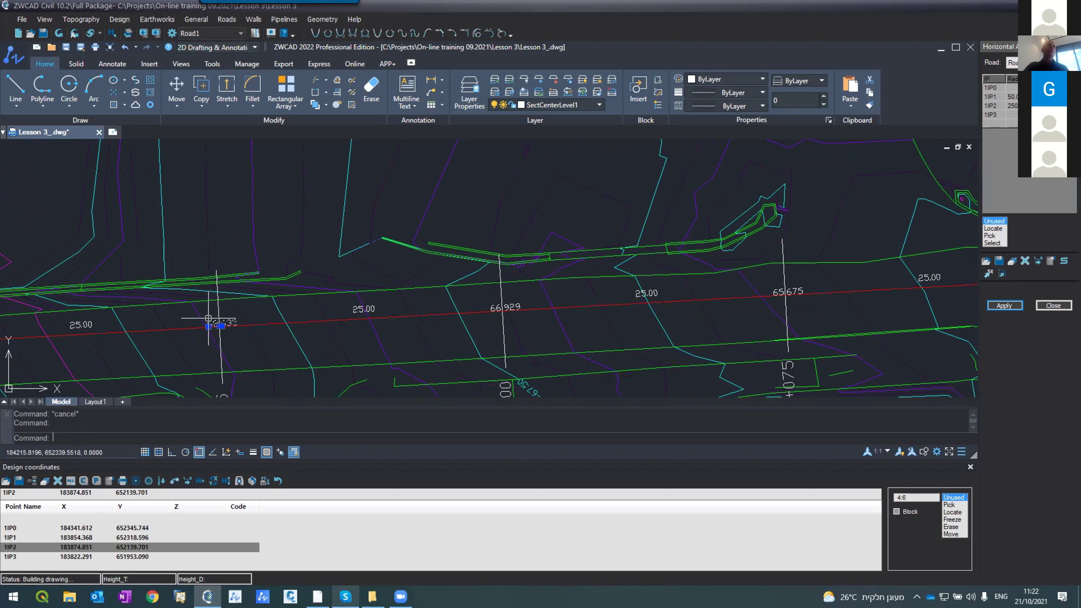
- Open the layer properties and identify the layer that holds the 25.00 distance labels along the centerline
click(353, 311)
click(469, 91)
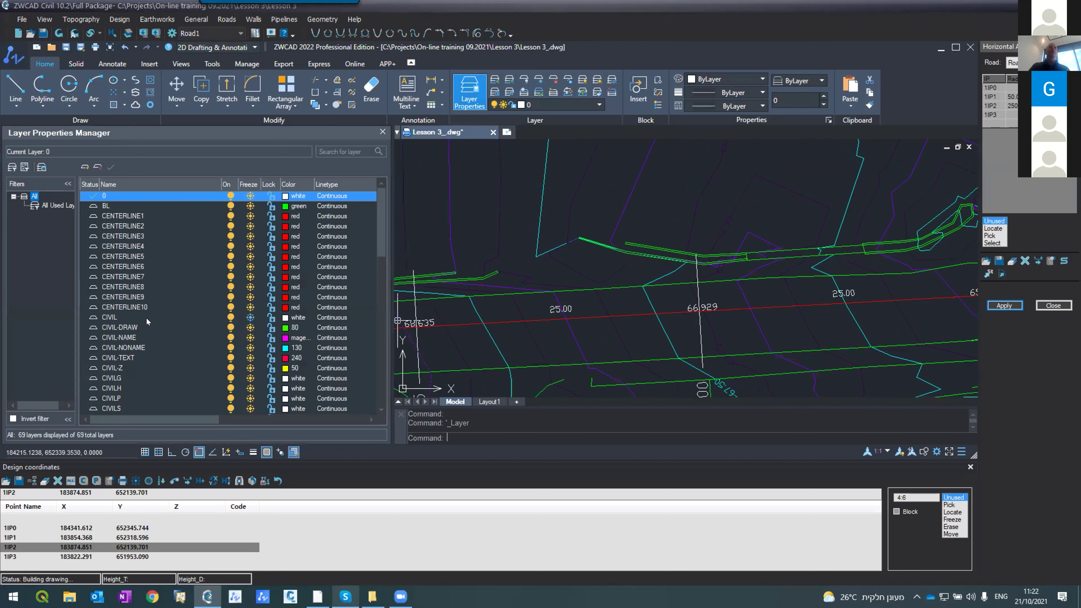
click(146, 319)
key(c)
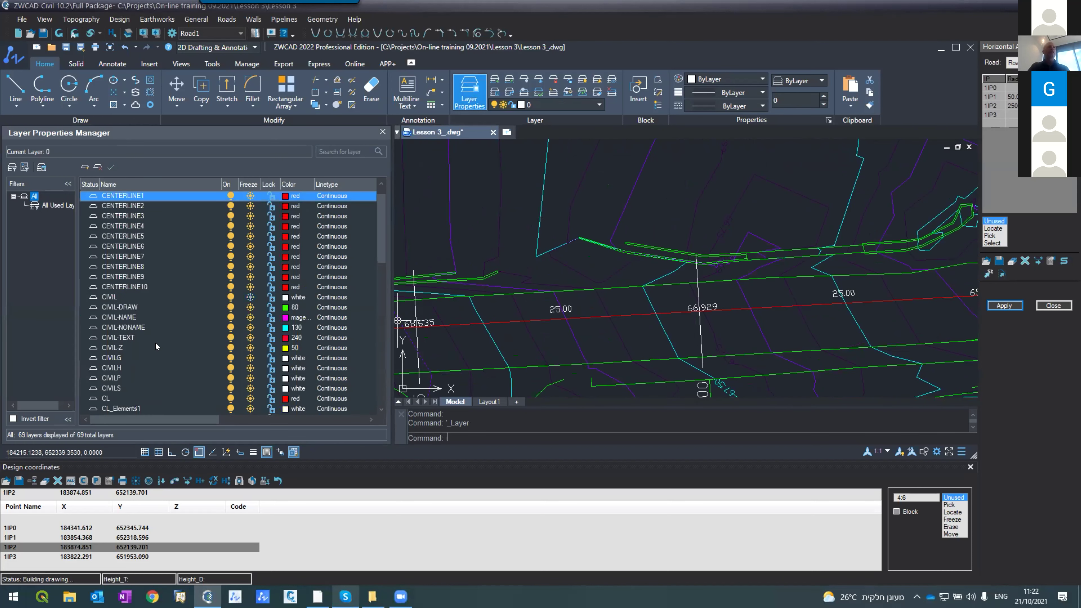
key(s)
key(s)
key(s)
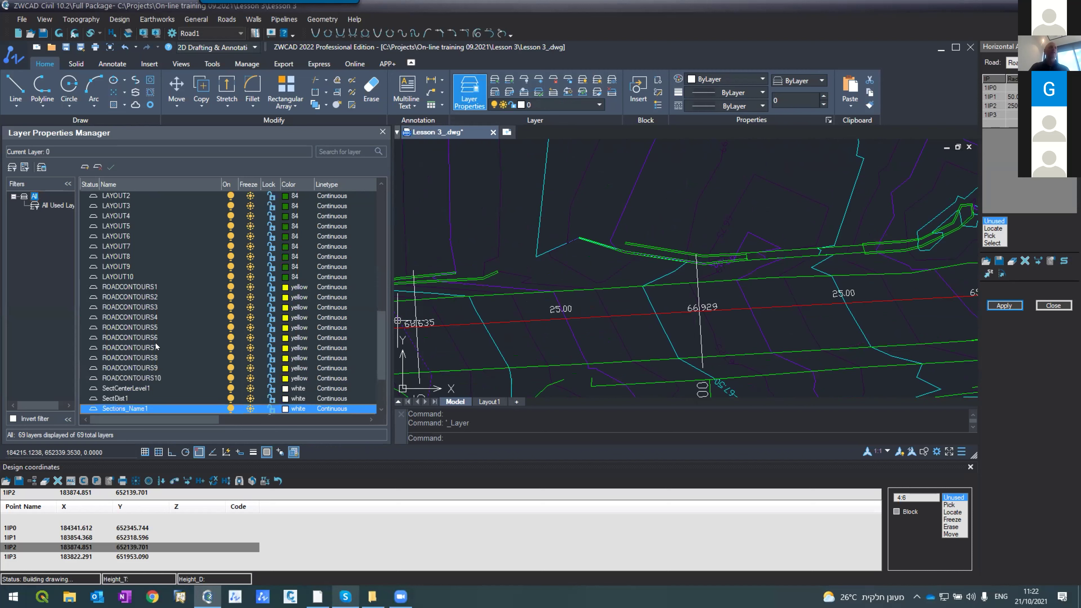
key(Down)
key(Down)
key(Down)
key(Down)
key(Down)
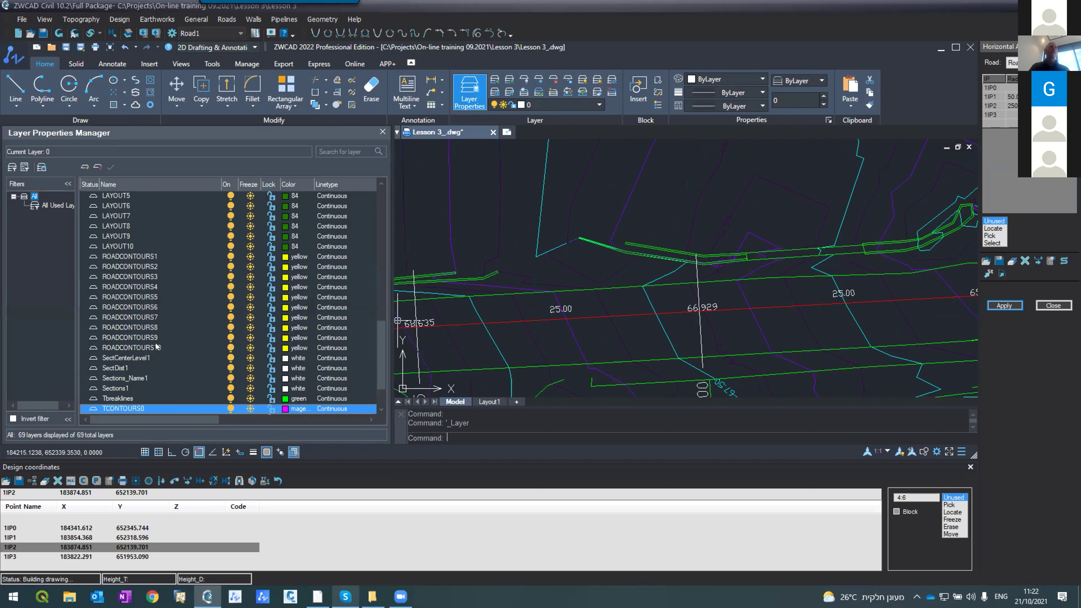
key(Down)
key(Down)
key(Up)
key(Up)
key(Up)
key(Up)
key(Up)
key(Up)
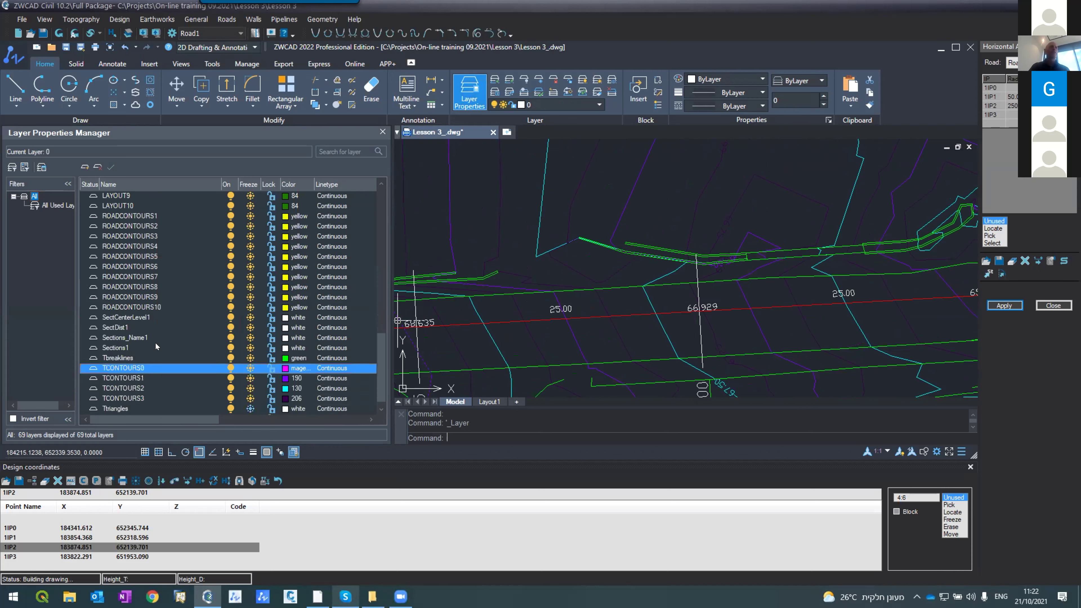
key(Up)
key(Up)
key(Down)
key(Down)
key(Up)
key(Up)
key(Up)
key(Up)
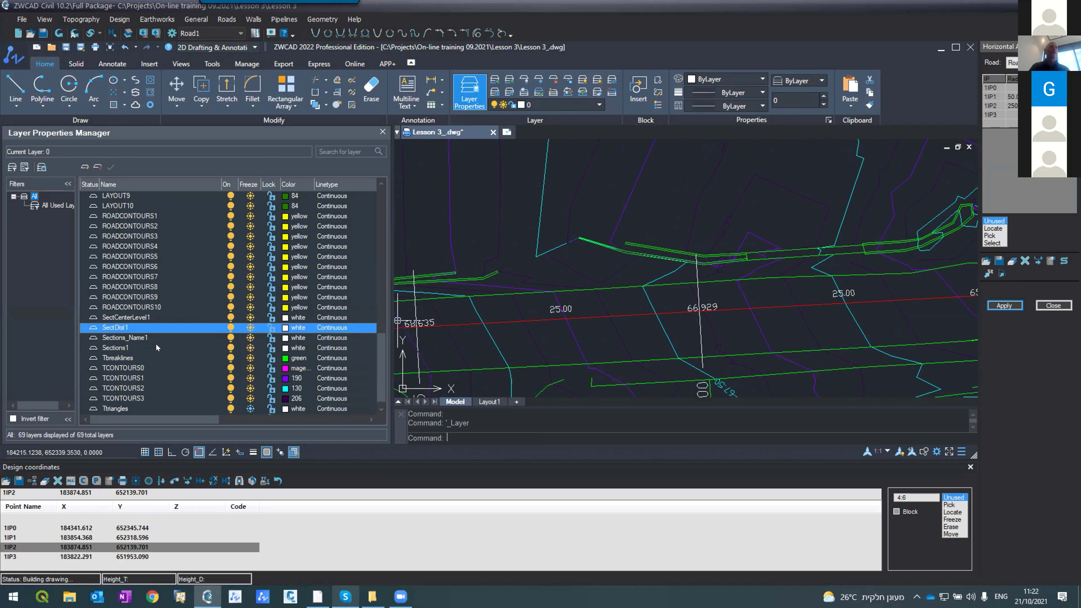
click(565, 311)
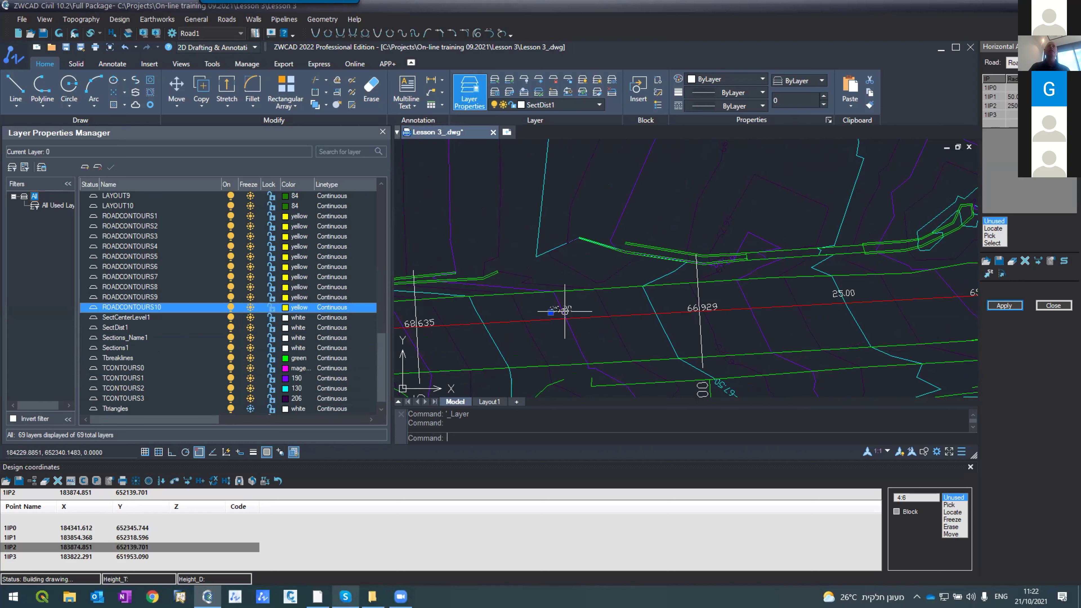
- Set the SectDist1 layer's color to index 30 and close the layer manager
click(140, 328)
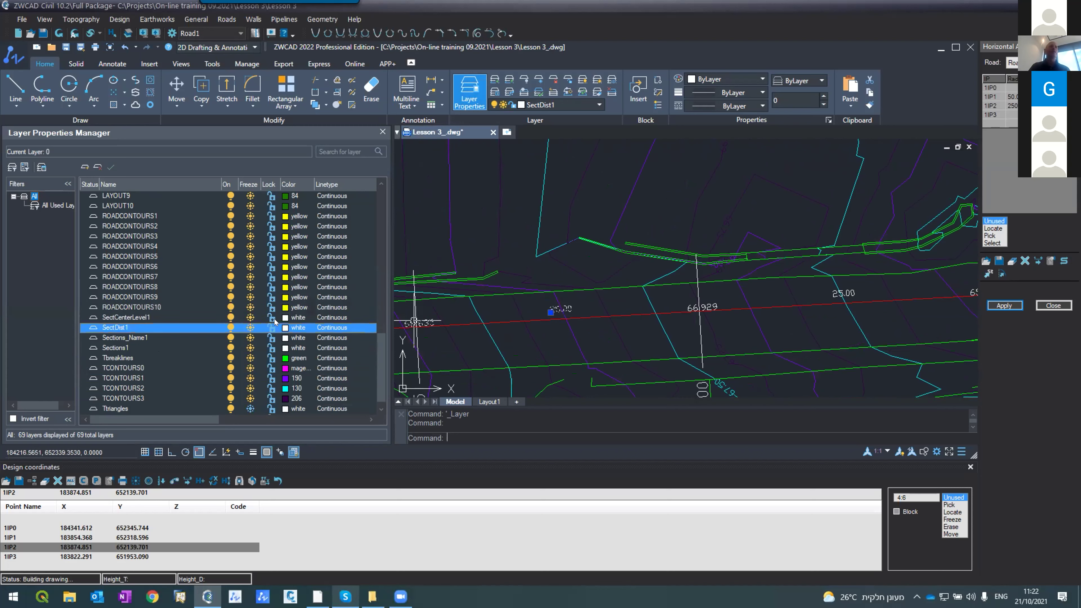
click(284, 328)
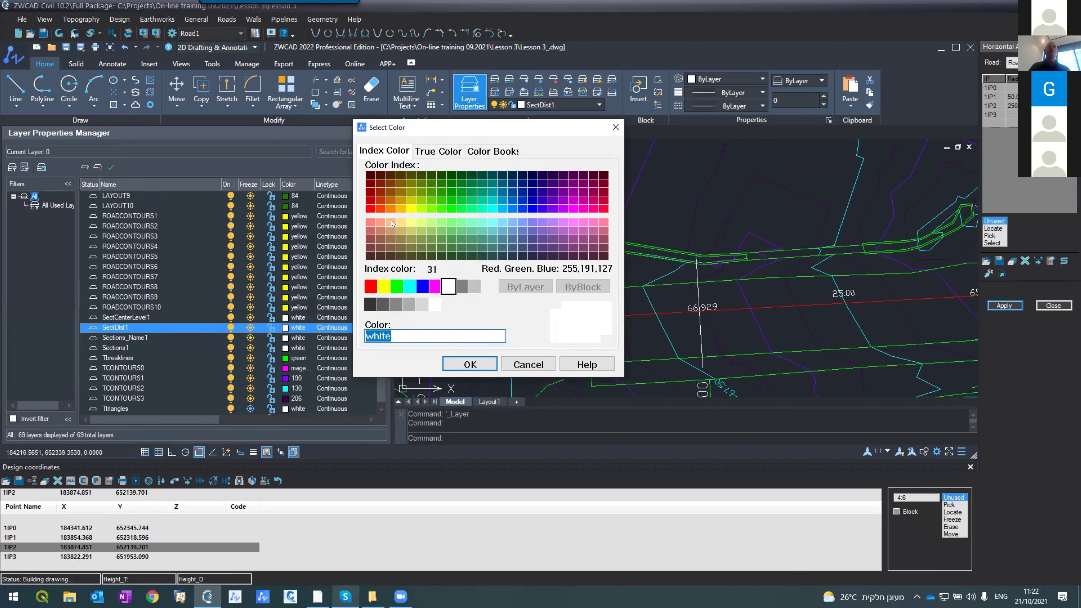
click(391, 208)
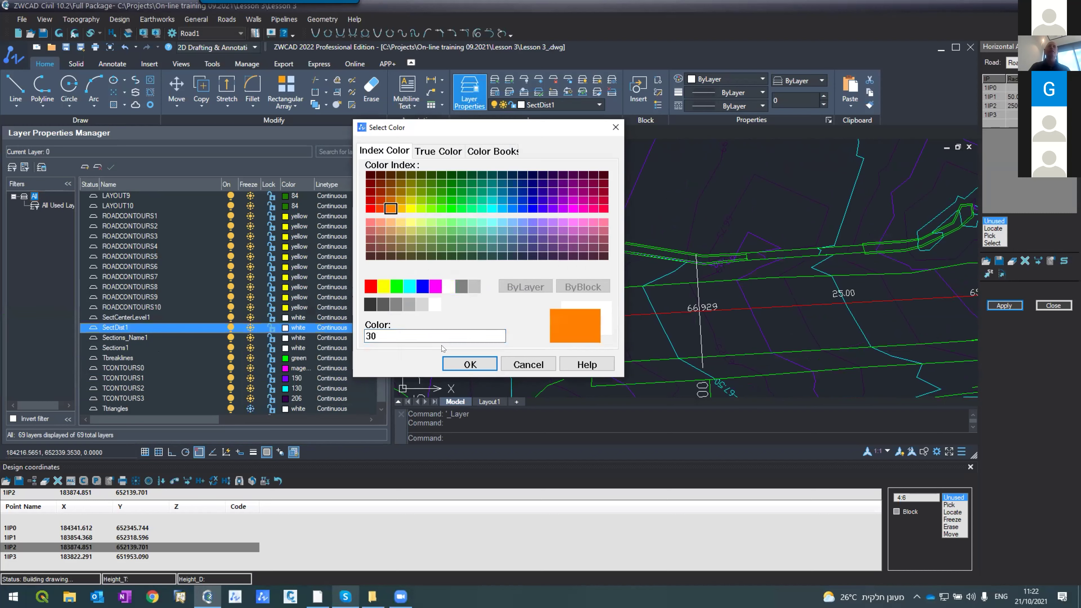
click(470, 364)
scroll(542, 362, down, 4)
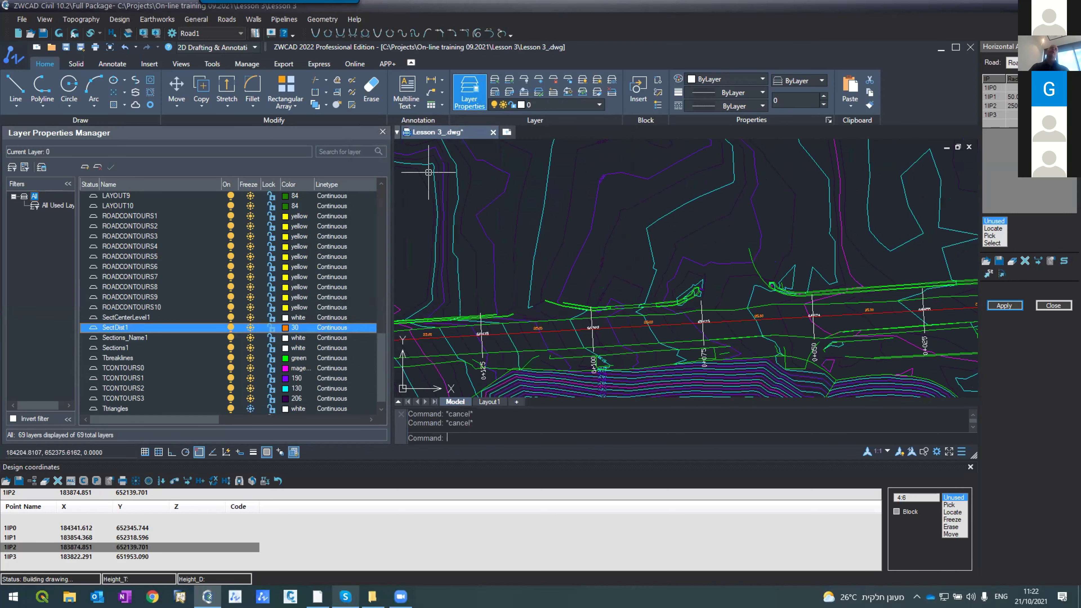
click(381, 132)
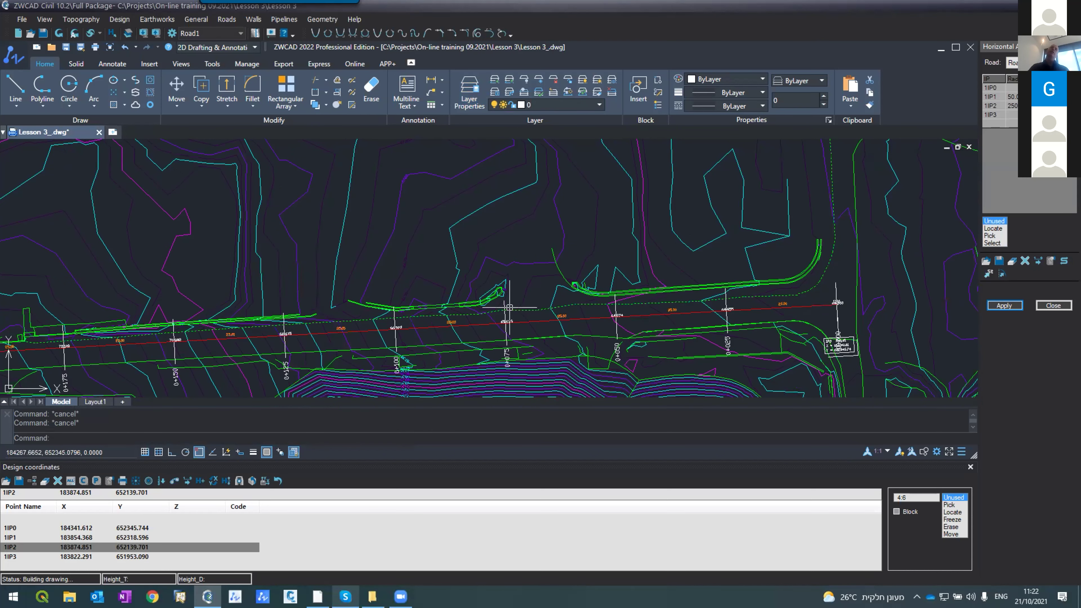
- Examine the whole Road1 layout in plan, including its stations, elevation and distance labels and the surrounding terrain
scroll(361, 343, down, 5)
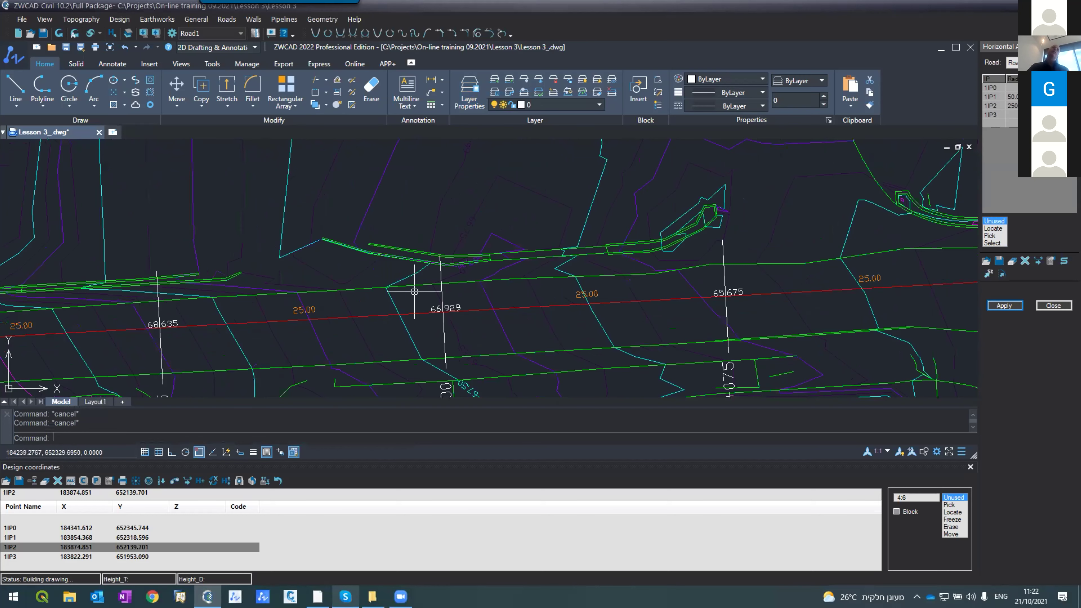
scroll(173, 304, up, 5)
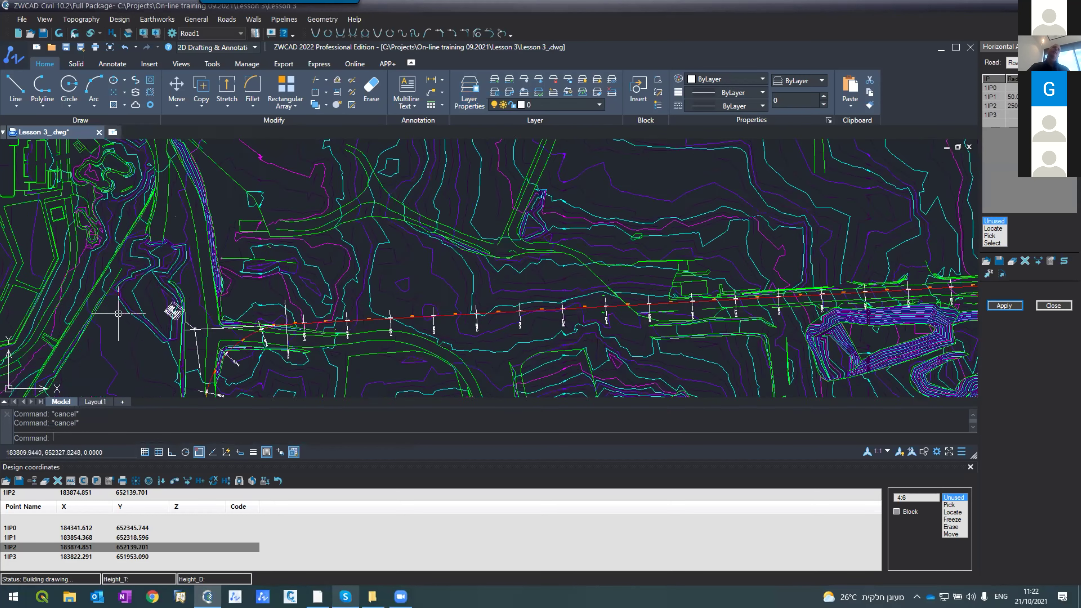
scroll(259, 226, down, 3)
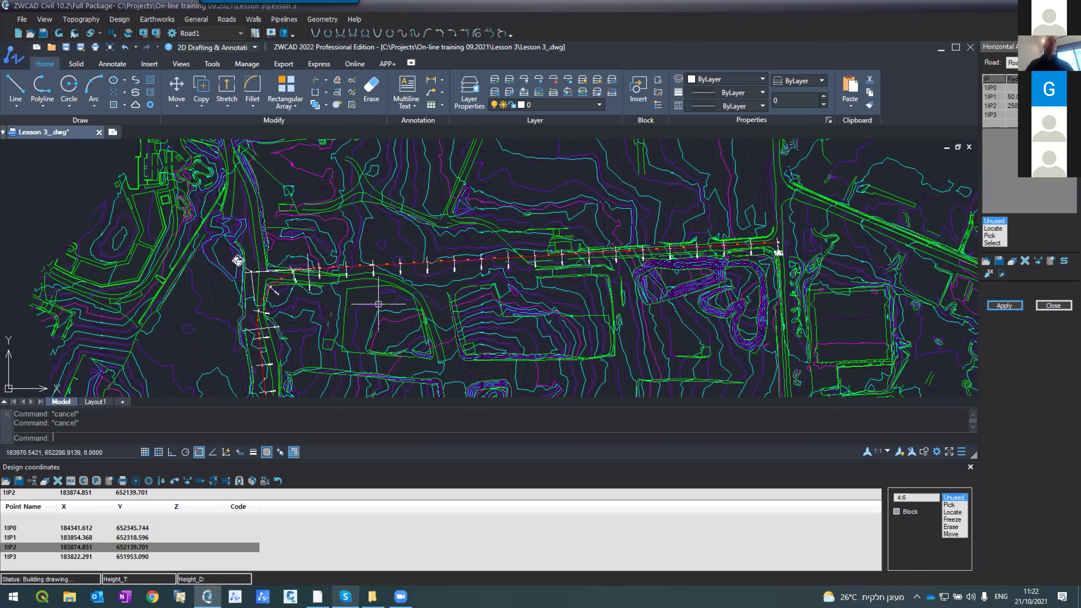
scroll(384, 326, down, 4)
scroll(385, 326, up, 5)
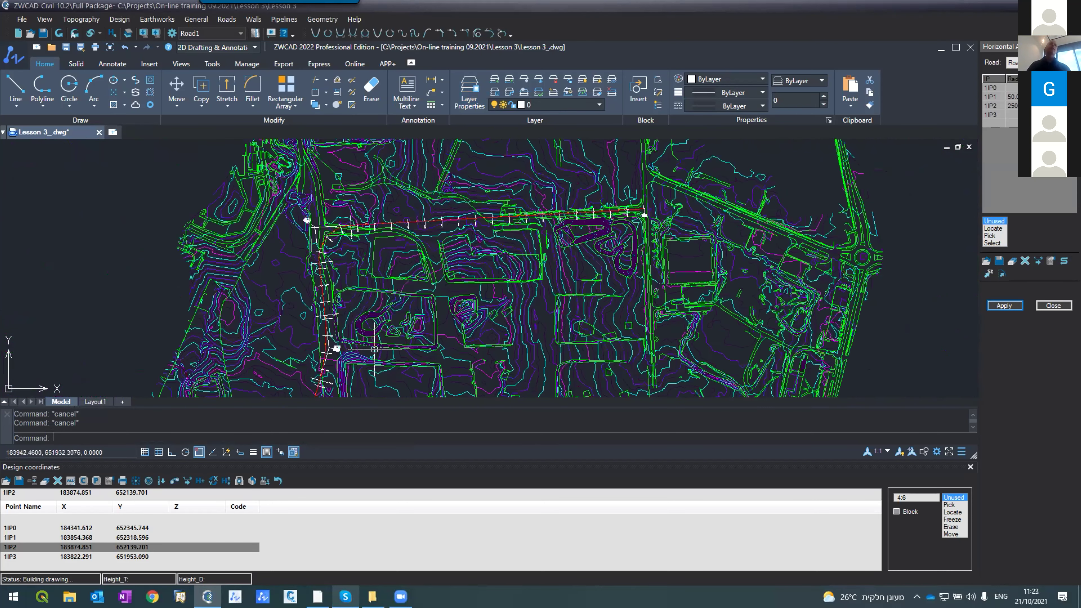
scroll(314, 232, up, 2)
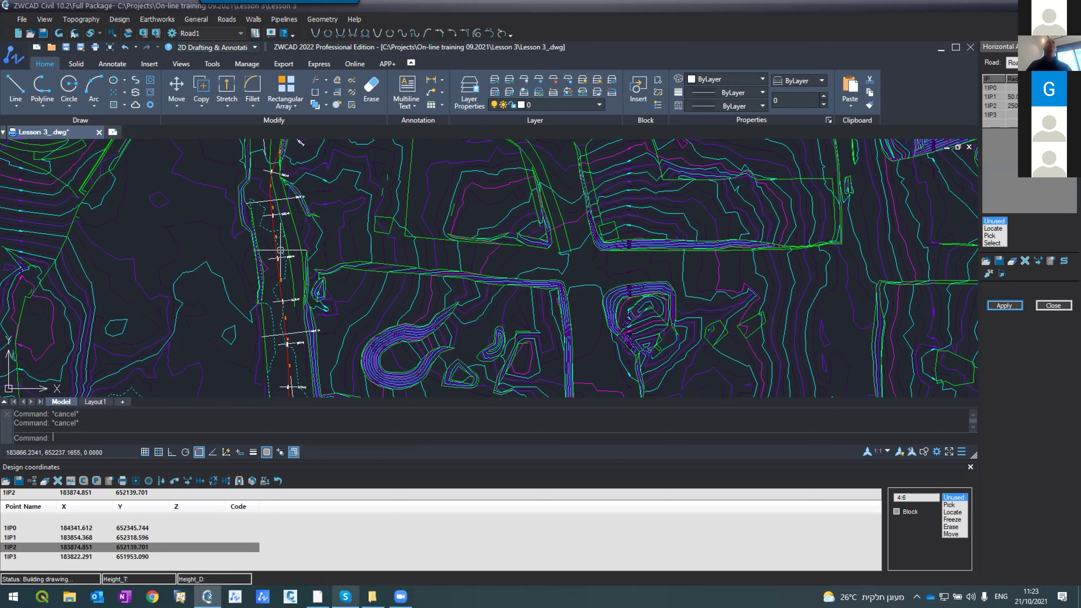
scroll(281, 251, down, 3)
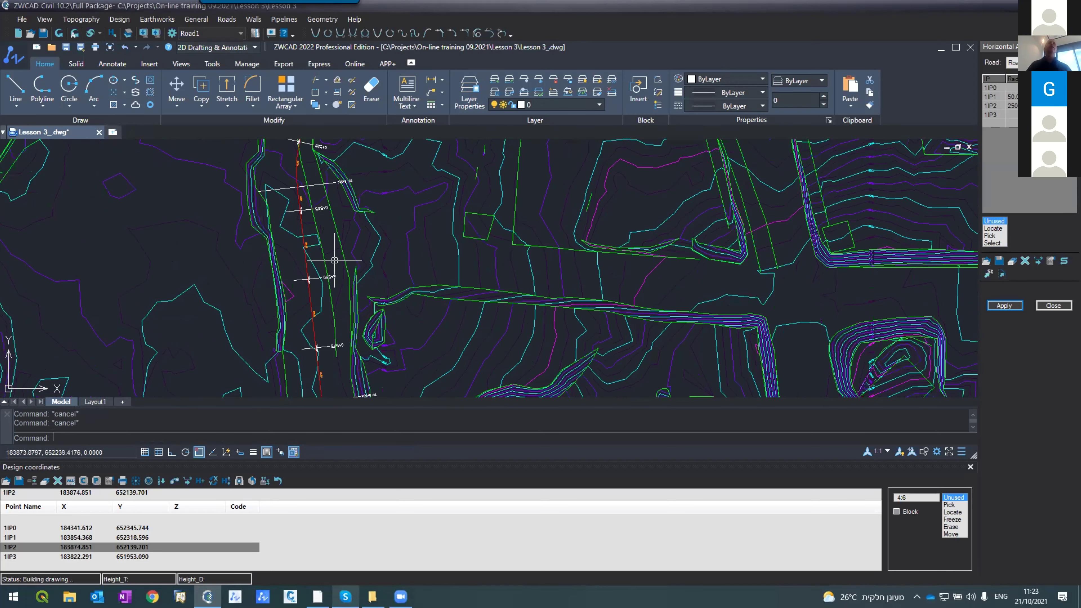
scroll(316, 256, up, 4)
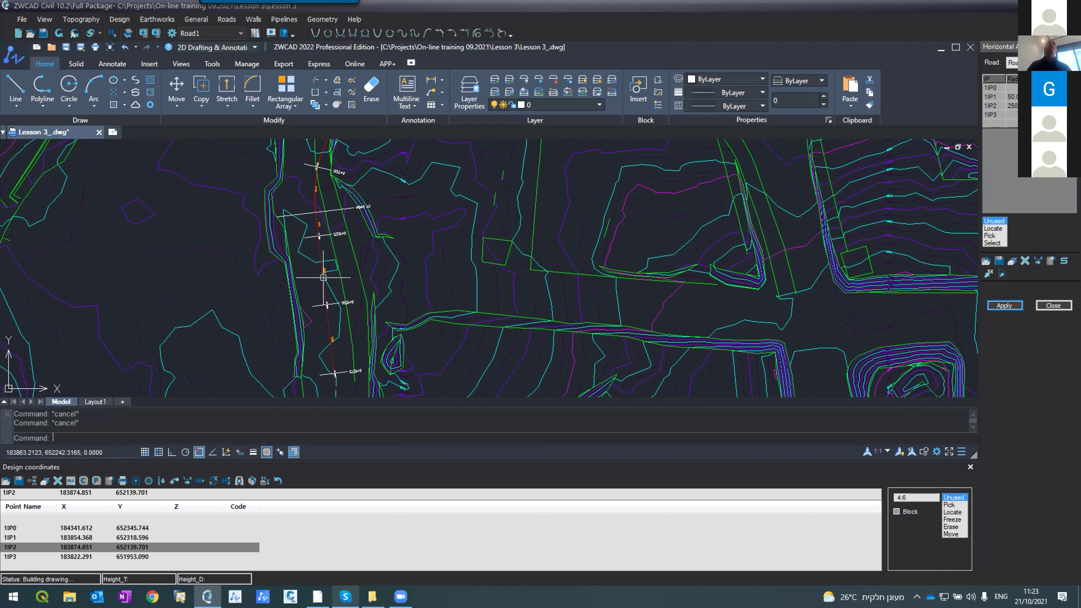
scroll(390, 268, down, 3)
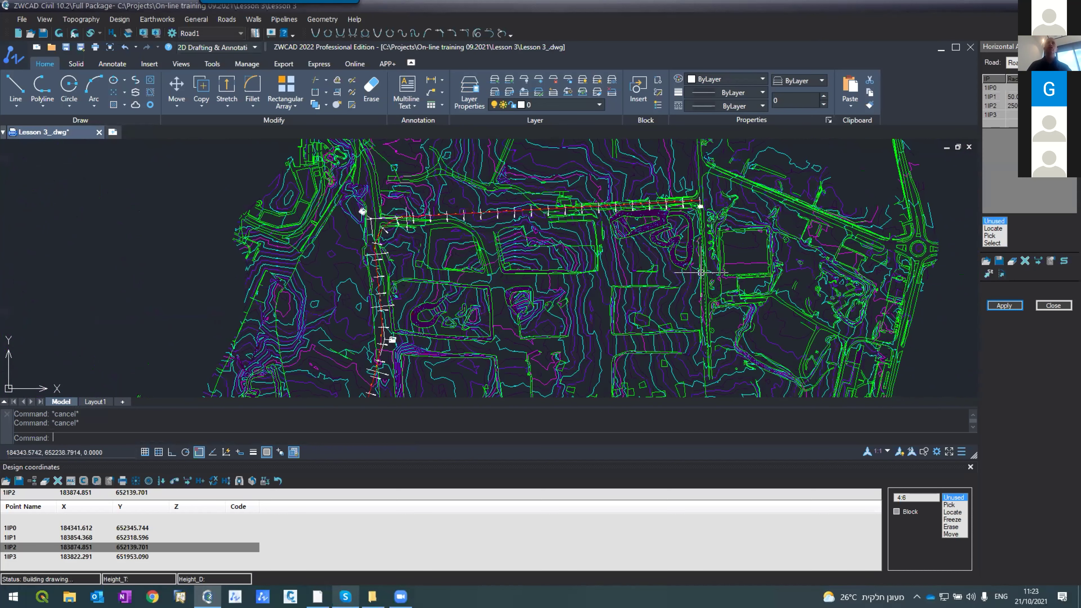
scroll(502, 273, up, 4)
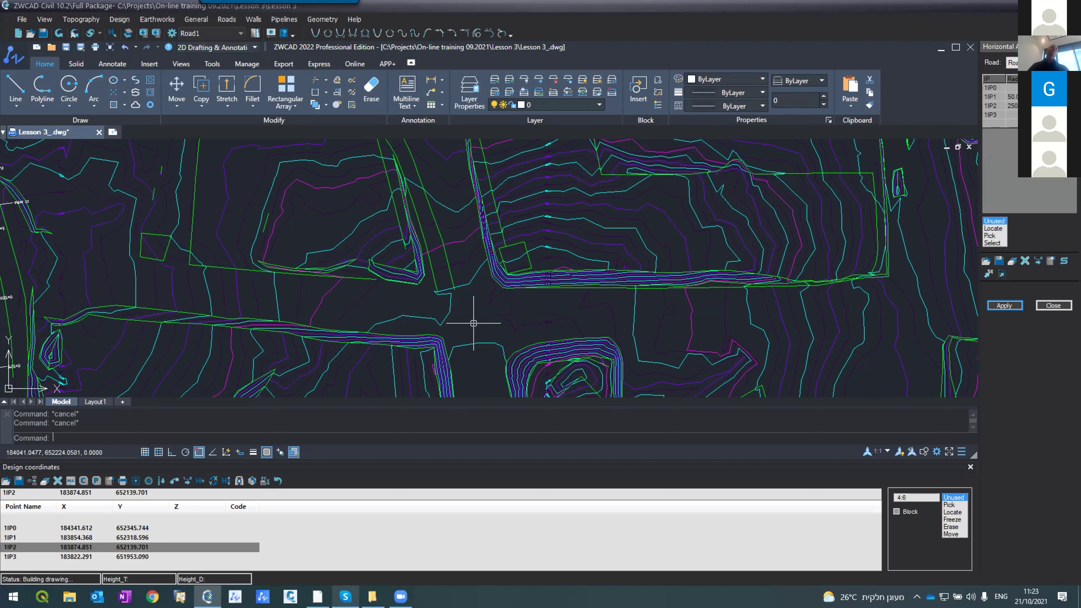
scroll(454, 337, down, 2)
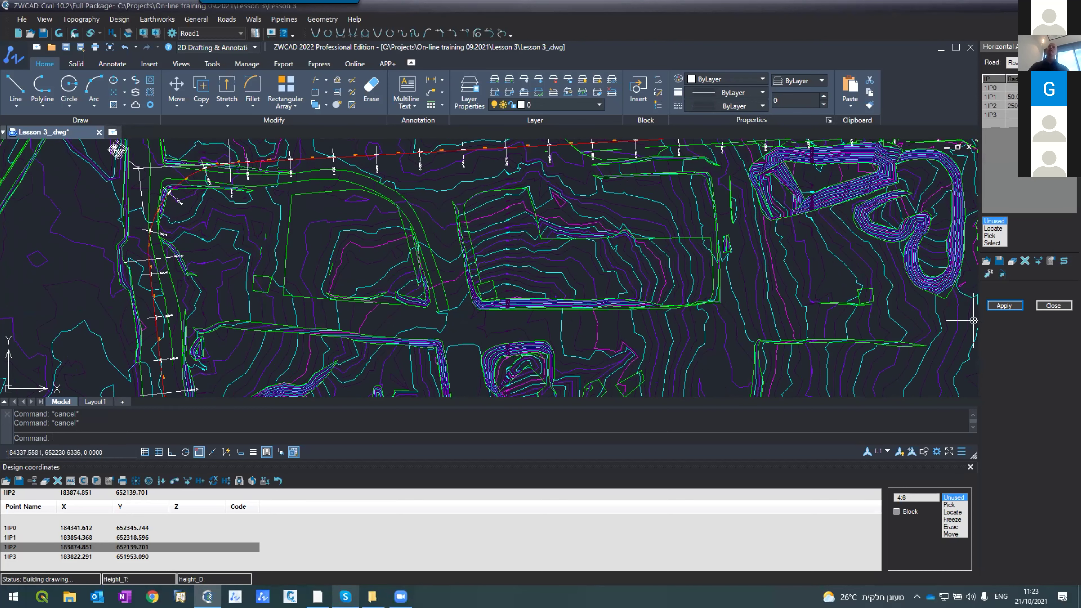
- Close the horizontal alignment editor and the design coordinates table
click(1051, 306)
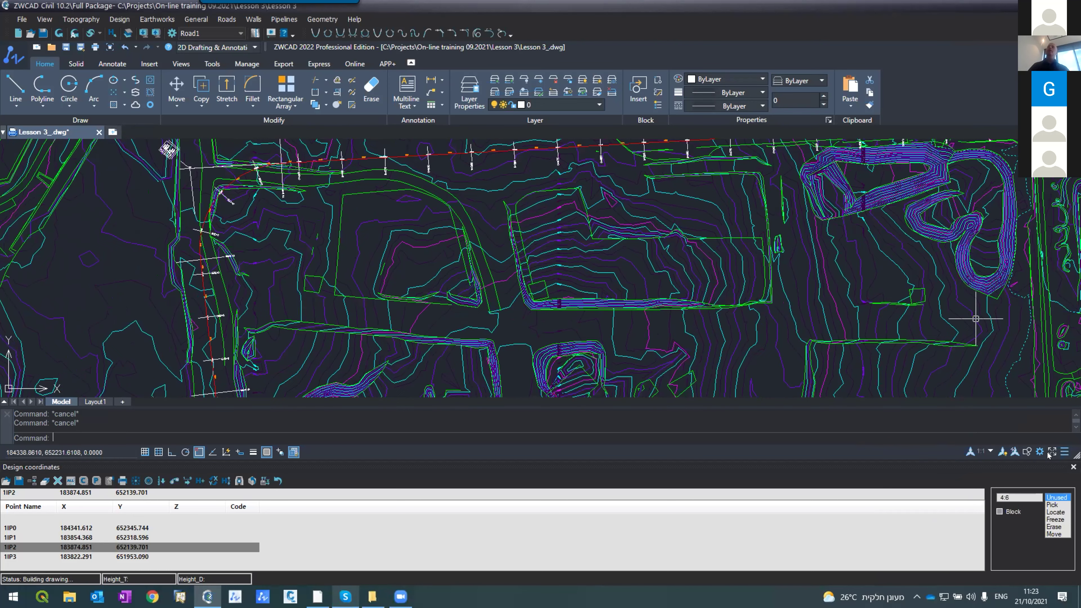
click(1072, 467)
scroll(560, 325, up, 2)
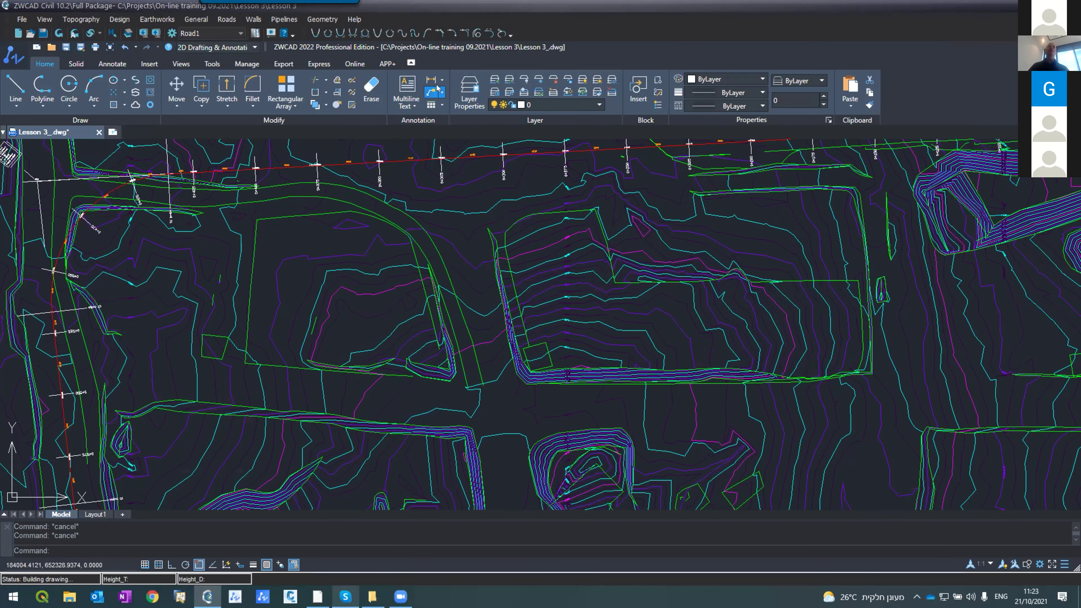
- Make CL the current layer in the layer properties and close the layer manager
click(472, 102)
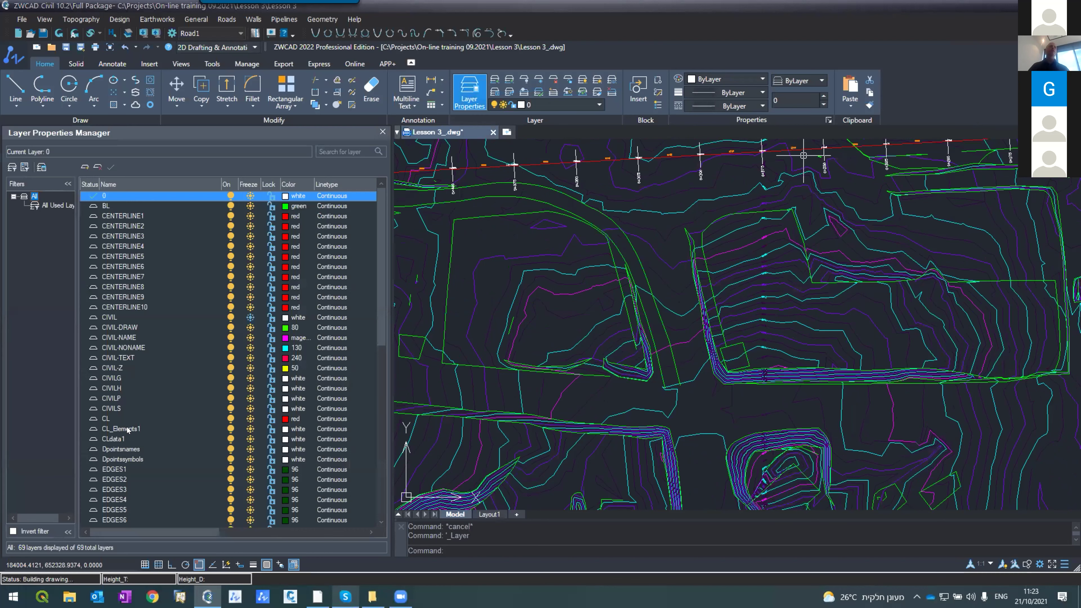
click(124, 420)
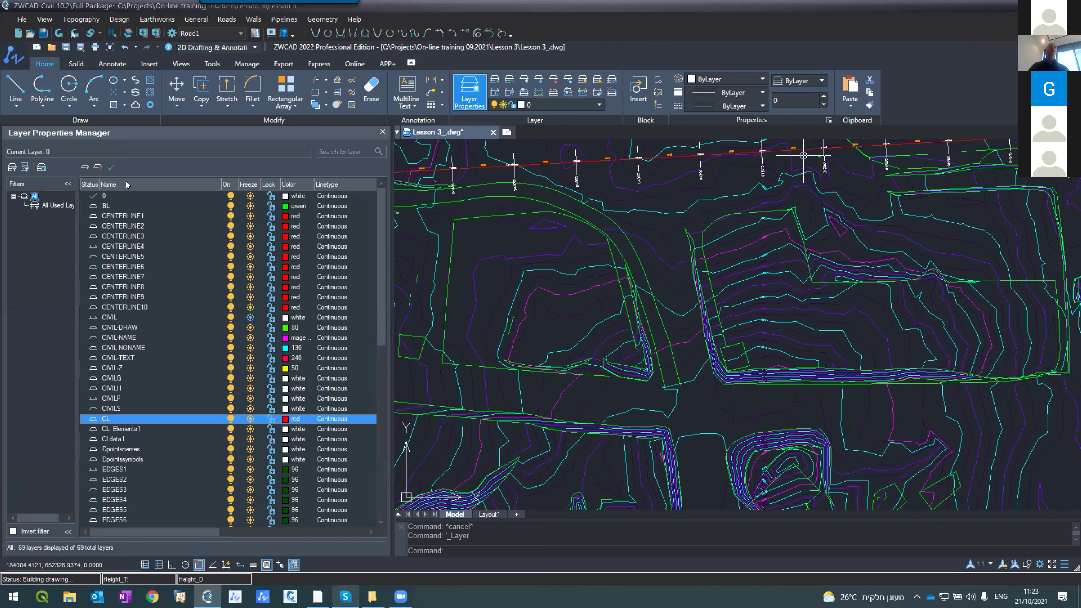
click(110, 167)
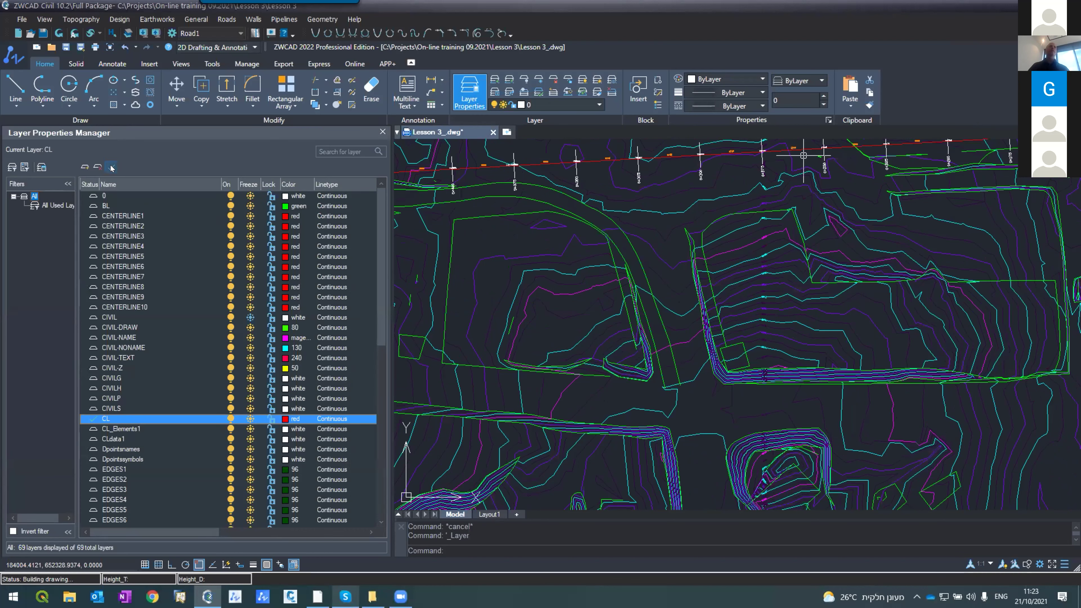
click(382, 131)
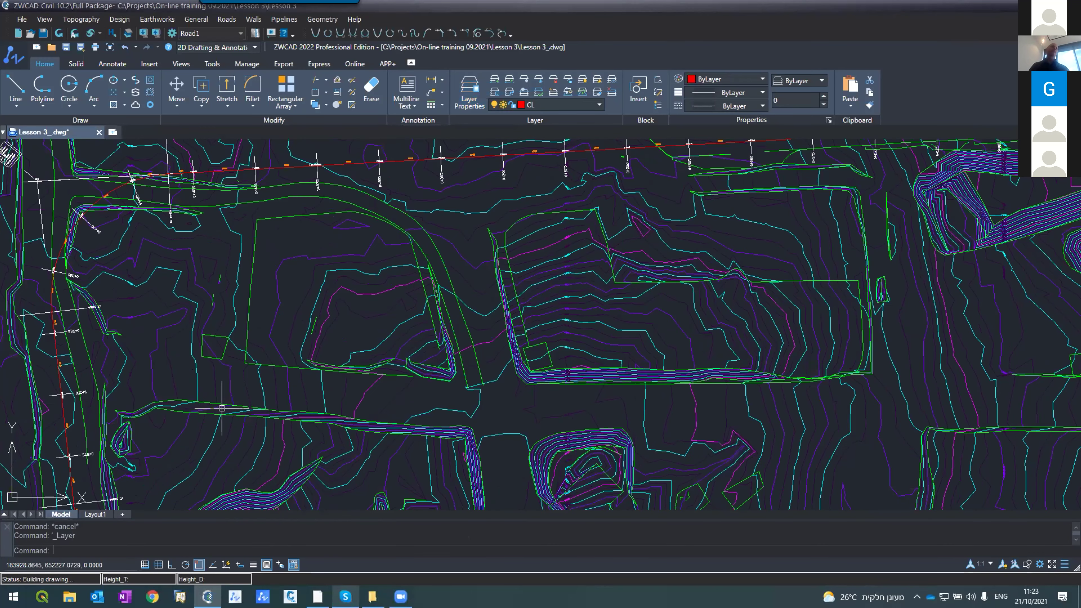
- Start a polyline on Road1's centerline between stations 0+525 and 0+550 and draw its first segment about 180 m east along the street corridor
scroll(221, 409, down, 2)
scroll(114, 379, up, 5)
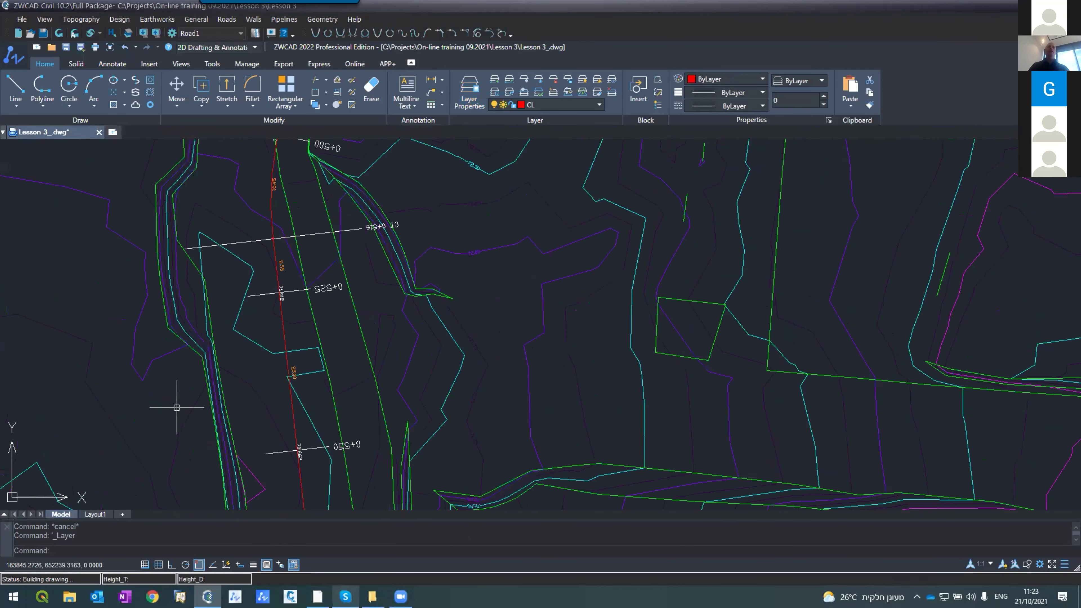
scroll(255, 322, up, 2)
text(pl)
key(Return)
scroll(246, 317, up, 3)
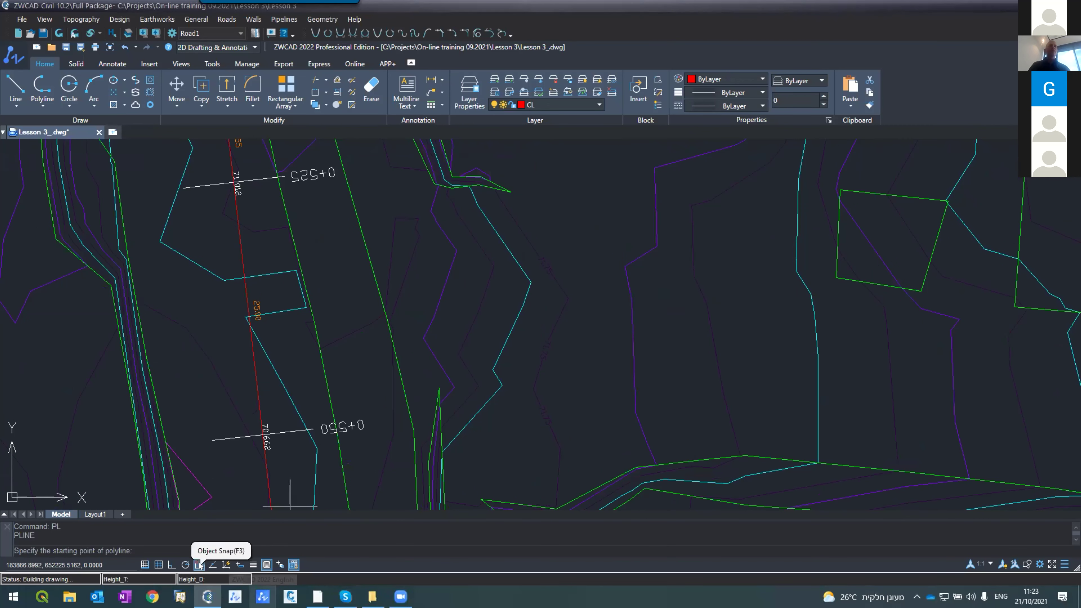
click(251, 328)
scroll(861, 309, down, 5)
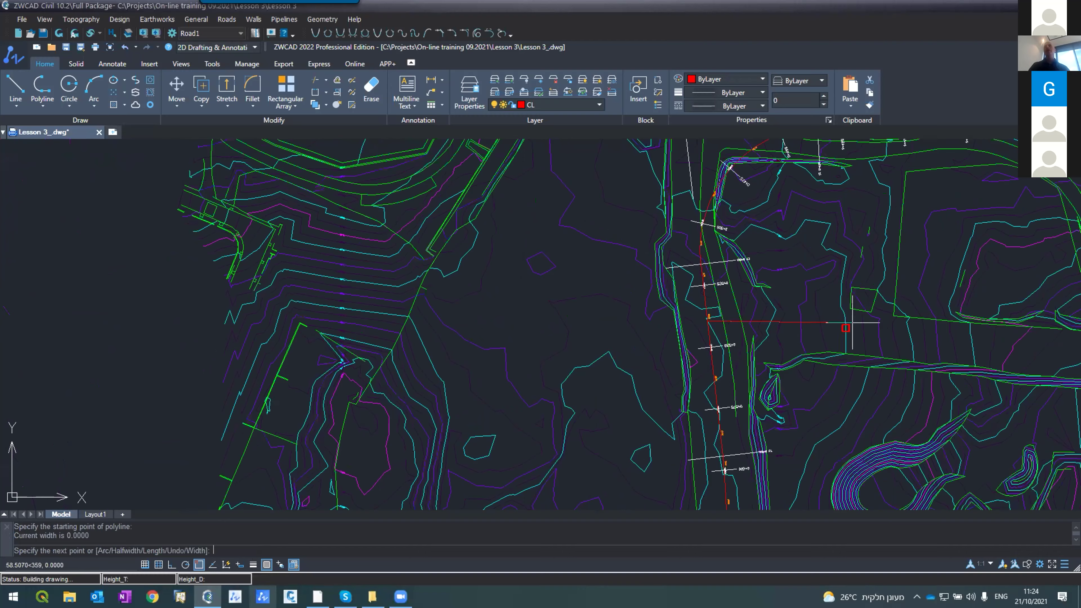
scroll(852, 322, down, 3)
scroll(953, 344, up, 5)
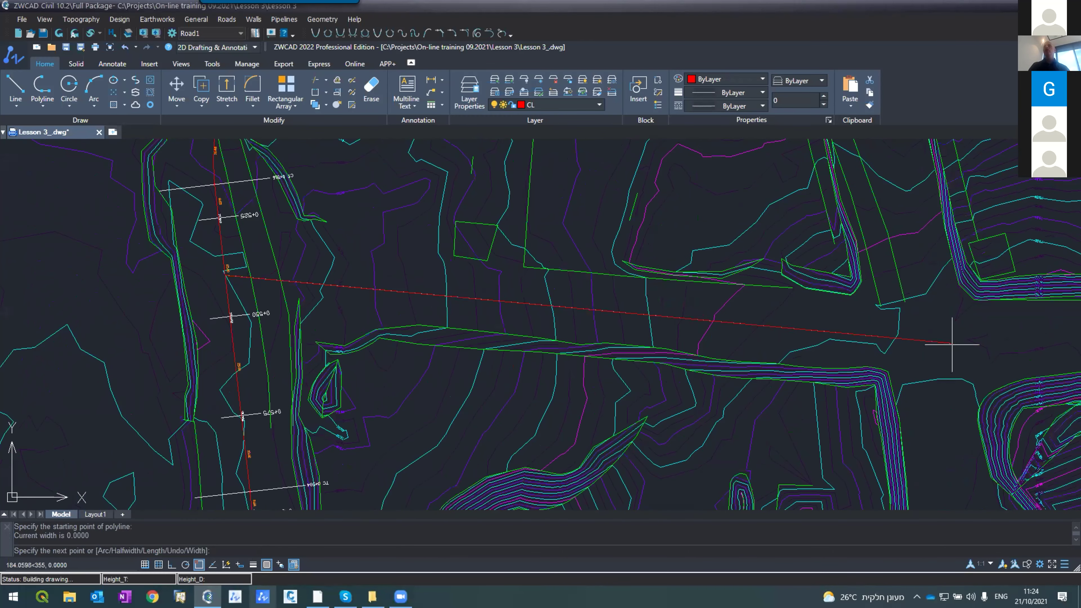
click(930, 341)
- With object snap off, extend the polyline about 308 m east to the middle of the existing north-south street and finish it
scroll(896, 311, down, 5)
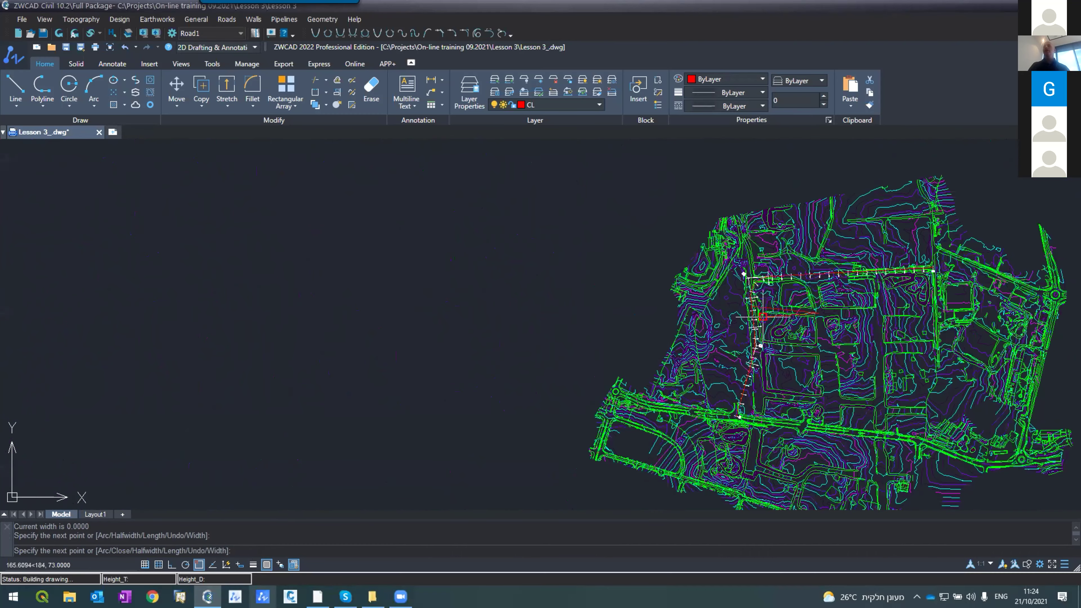
scroll(896, 311, up, 4)
scroll(896, 311, down, 4)
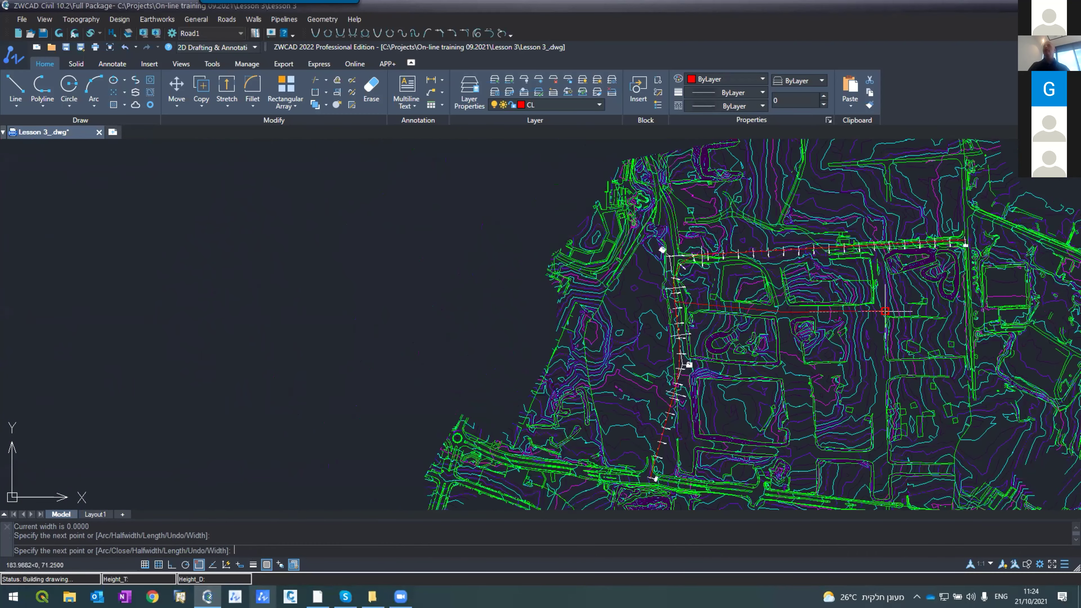
scroll(963, 318, up, 5)
scroll(1045, 317, up, 5)
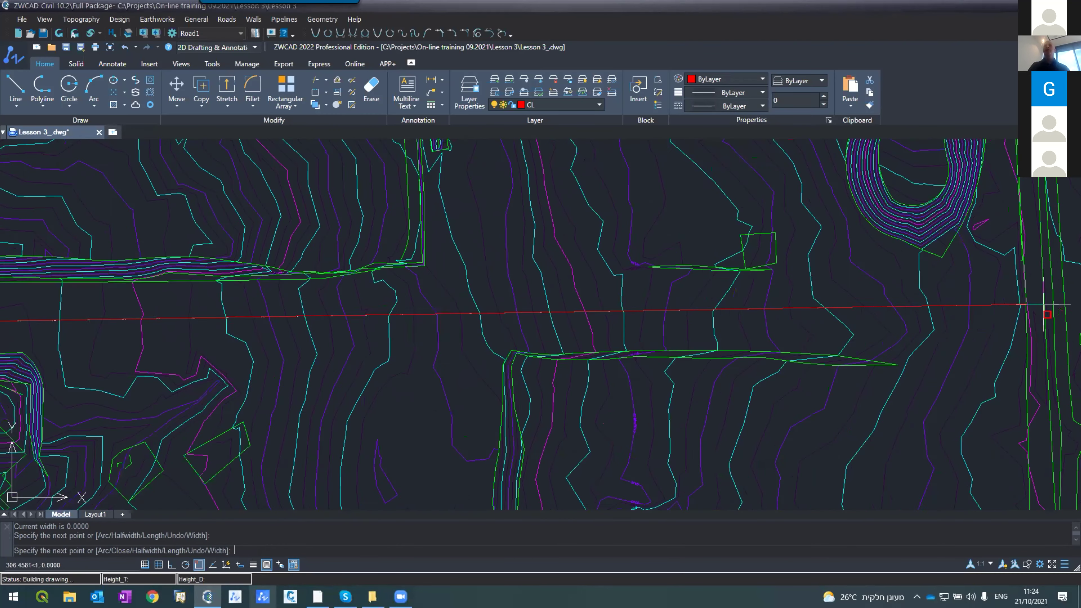
scroll(656, 212, down, 4)
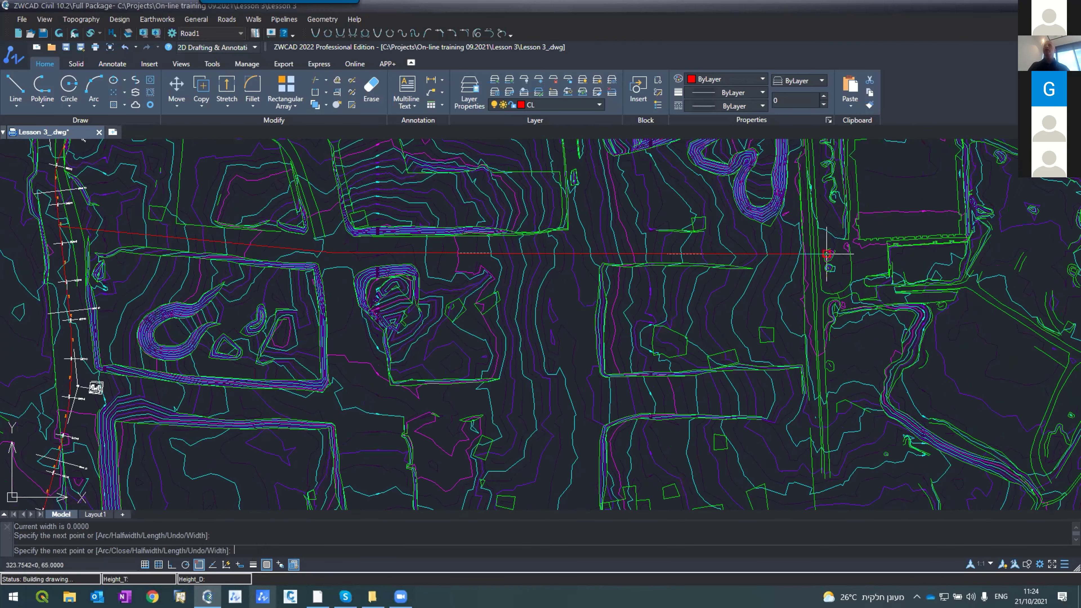
scroll(809, 243, up, 7)
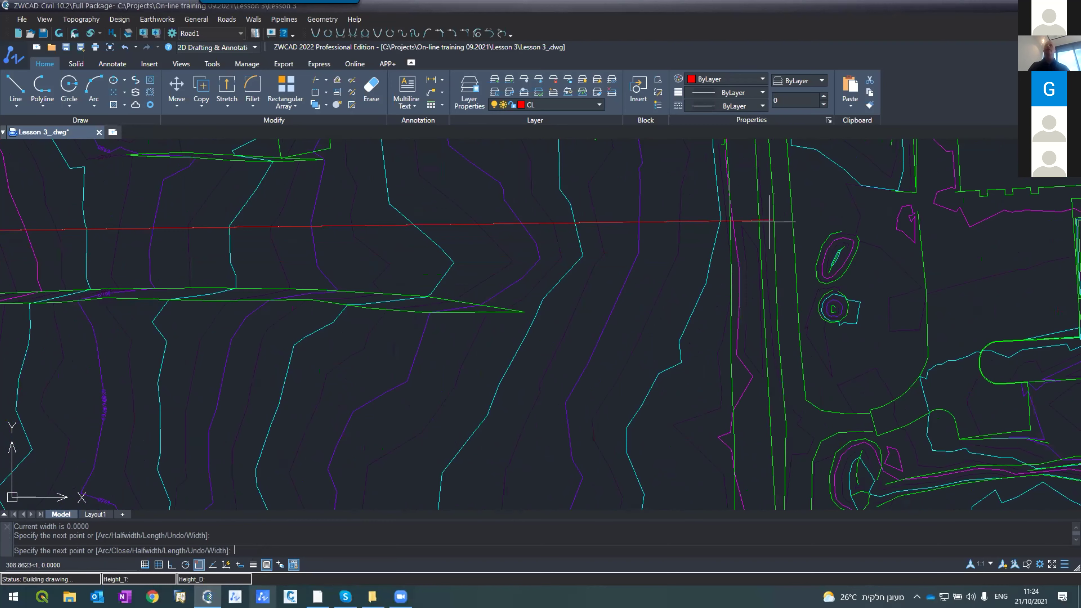
scroll(764, 230, down, 4)
scroll(743, 258, down, 5)
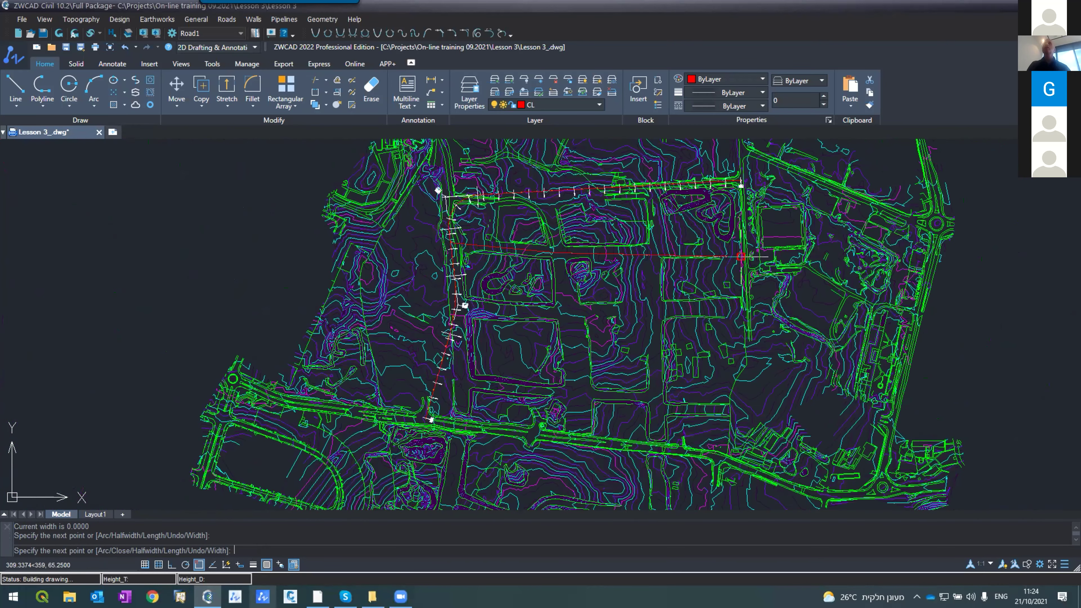
scroll(744, 259, up, 3)
scroll(746, 260, up, 2)
scroll(746, 260, up, 3)
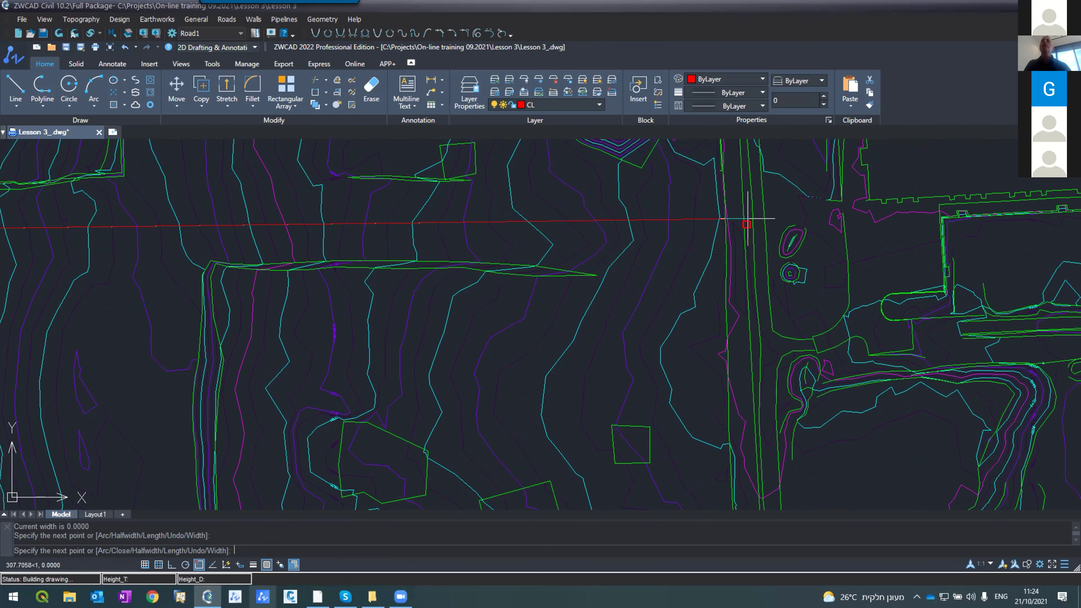
scroll(747, 219, up, 4)
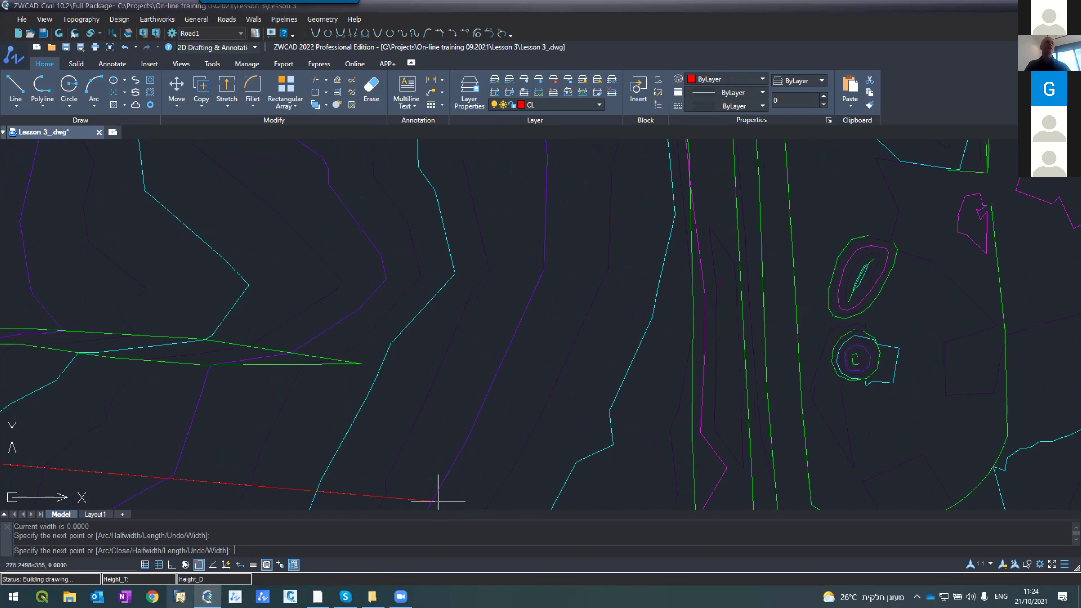
click(196, 566)
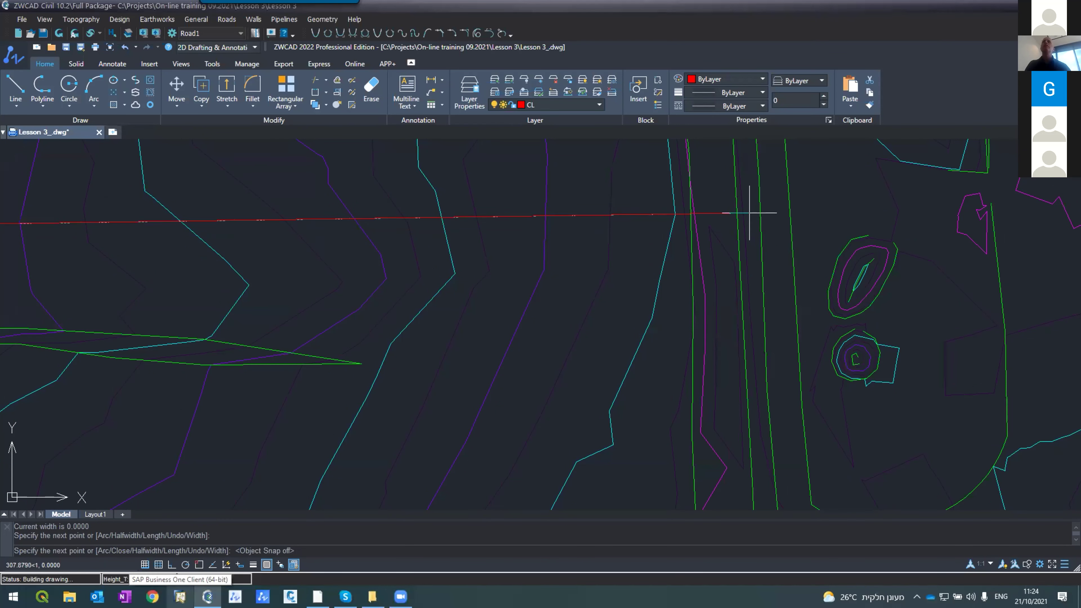
key(Return)
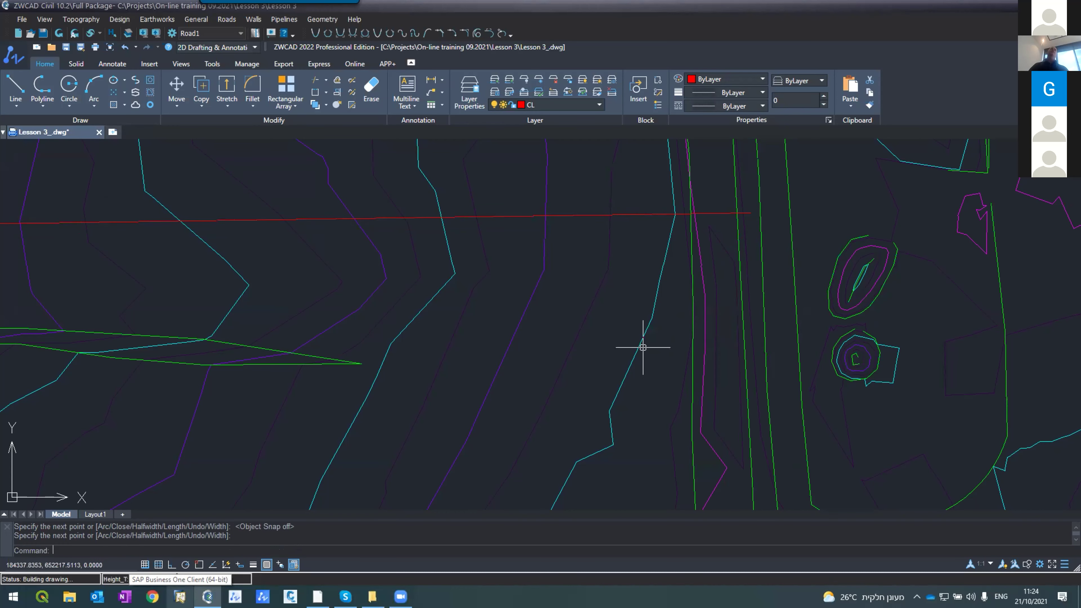
- Rename Road1 as Main in the roads list and add a second road named T1
scroll(645, 347, down, 4)
scroll(644, 347, down, 3)
scroll(660, 343, down, 2)
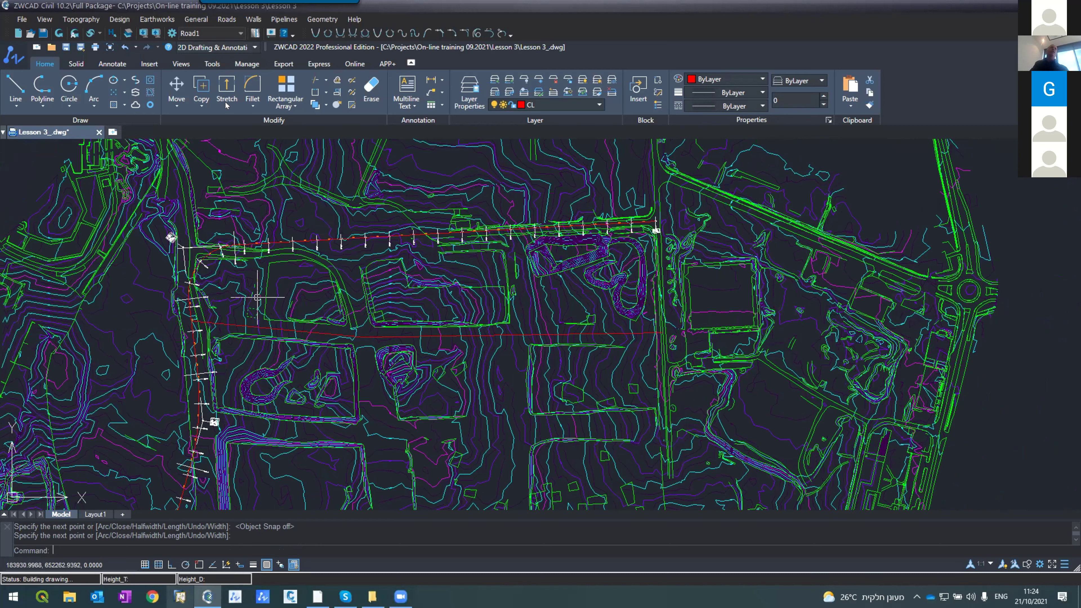
click(219, 18)
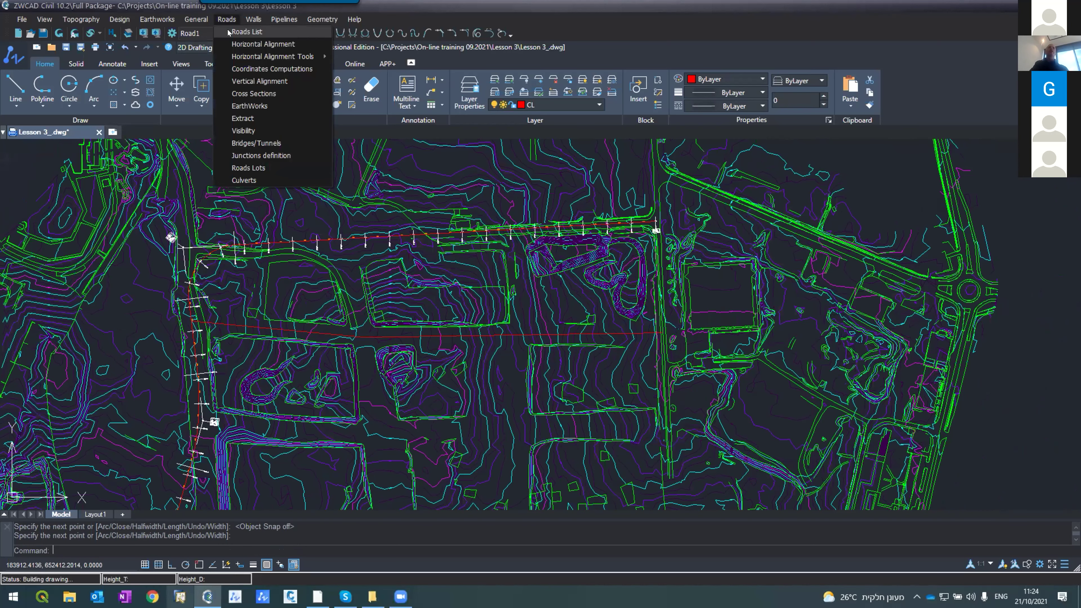
click(229, 33)
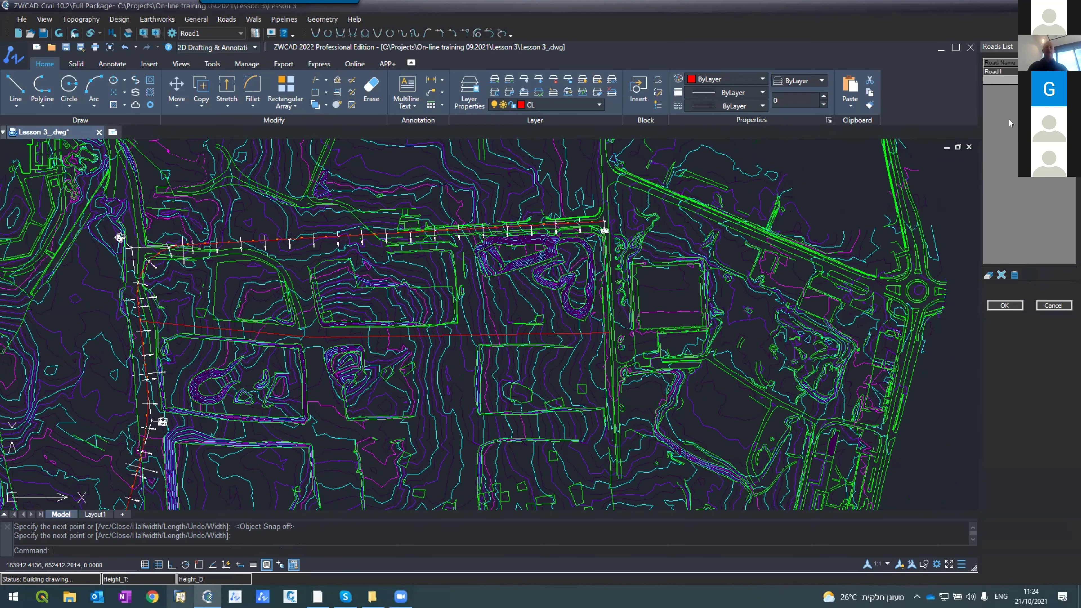
key(BackSpace)
text(Main)
click(1002, 81)
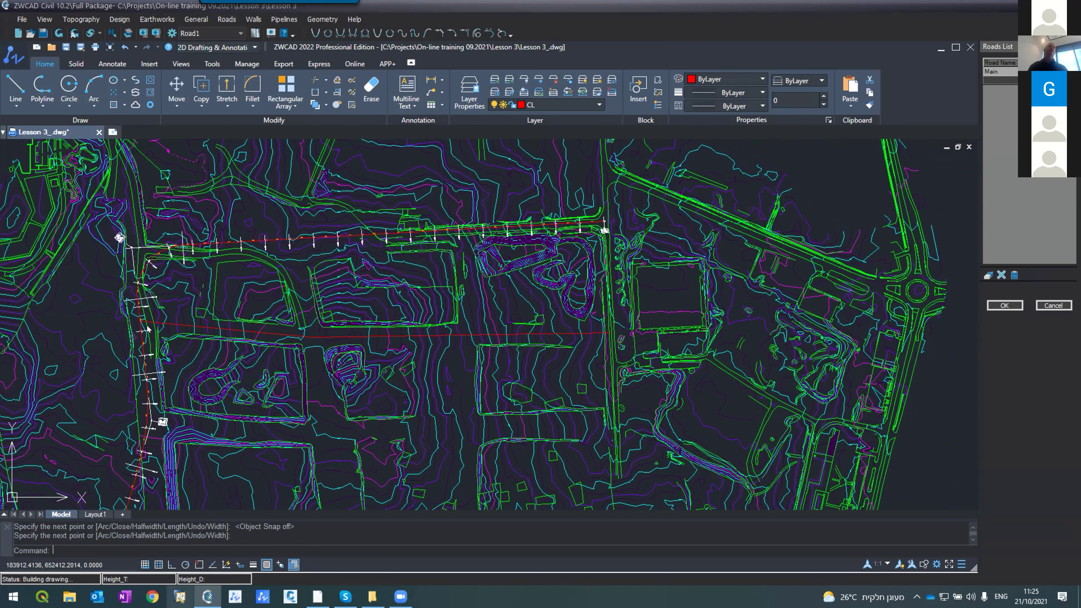
text(T)
click(1004, 305)
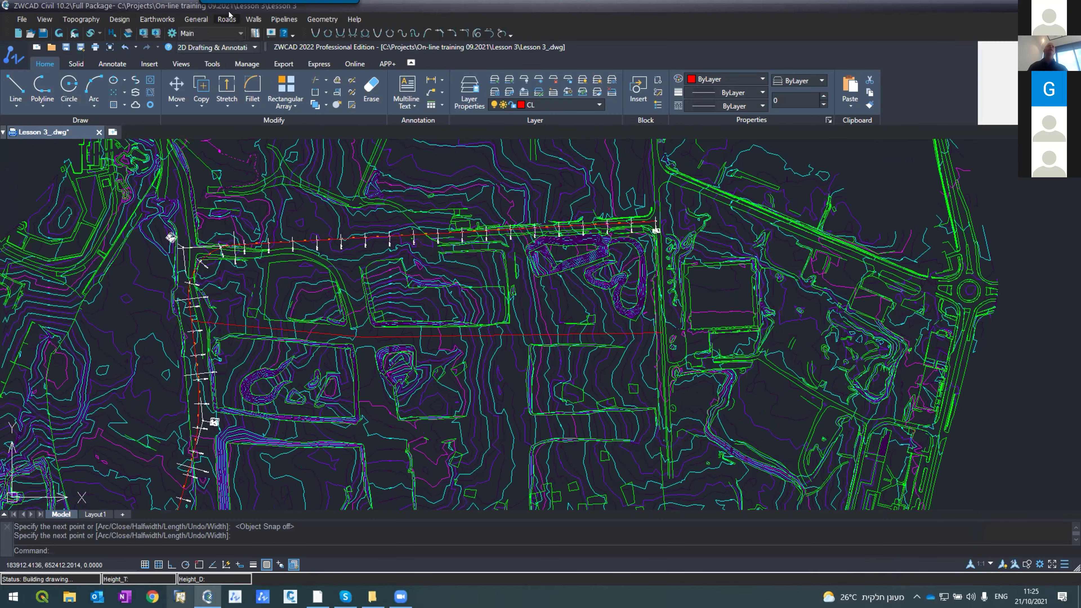
- Define road T1's horizontal alignment by selecting the new red polyline, and draw its plan layout
click(229, 15)
click(239, 44)
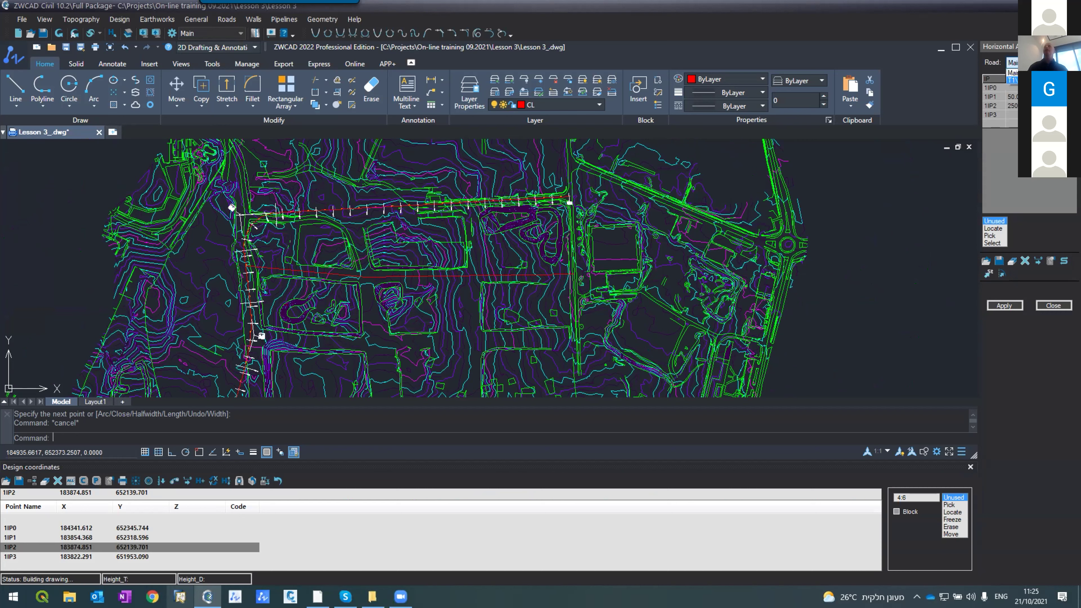
click(1013, 80)
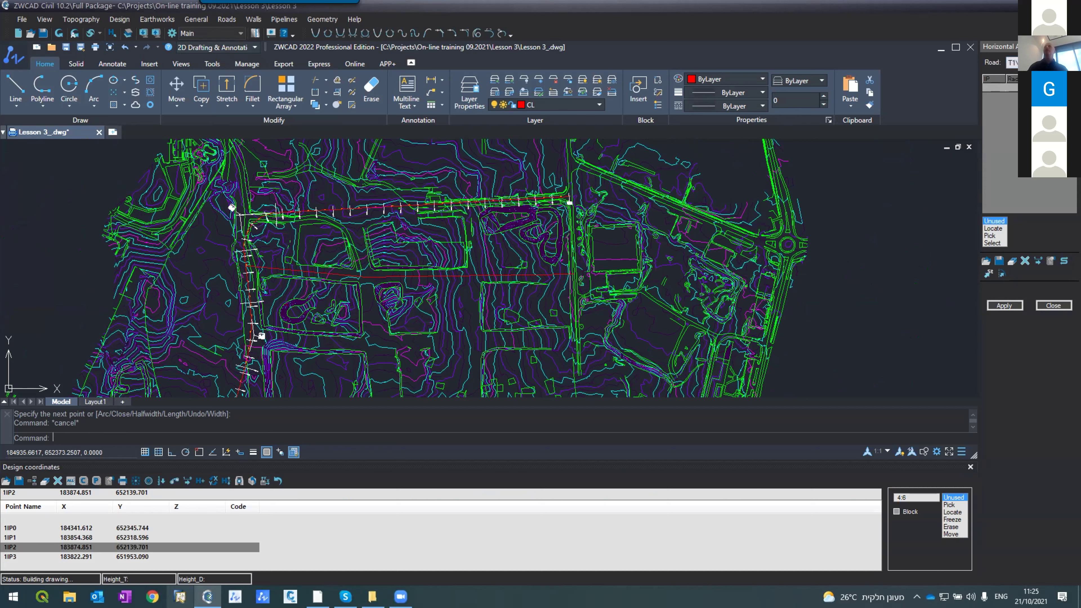
click(1012, 62)
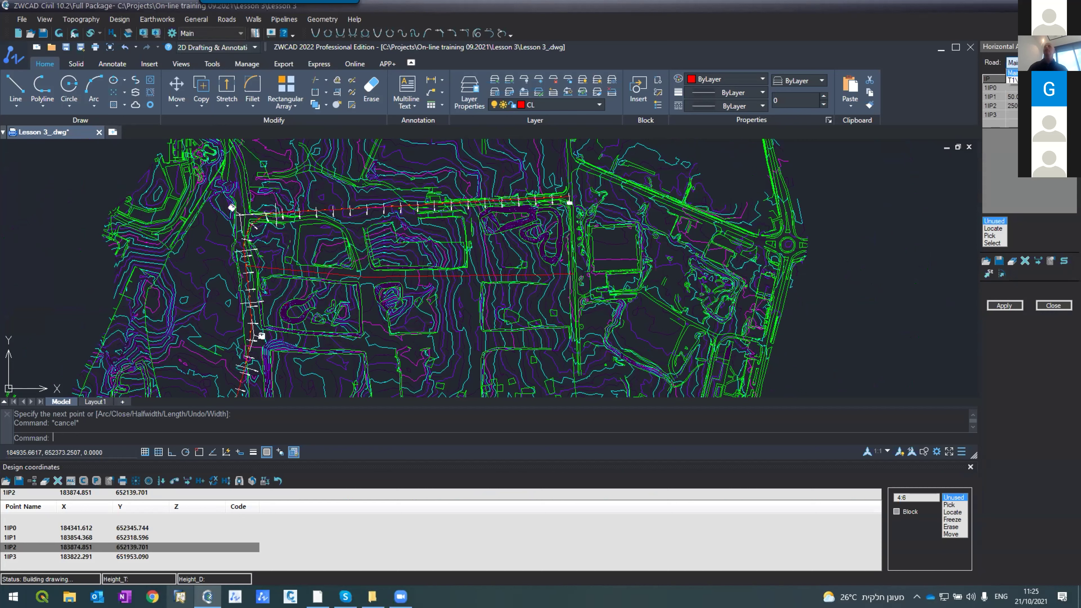
click(1013, 79)
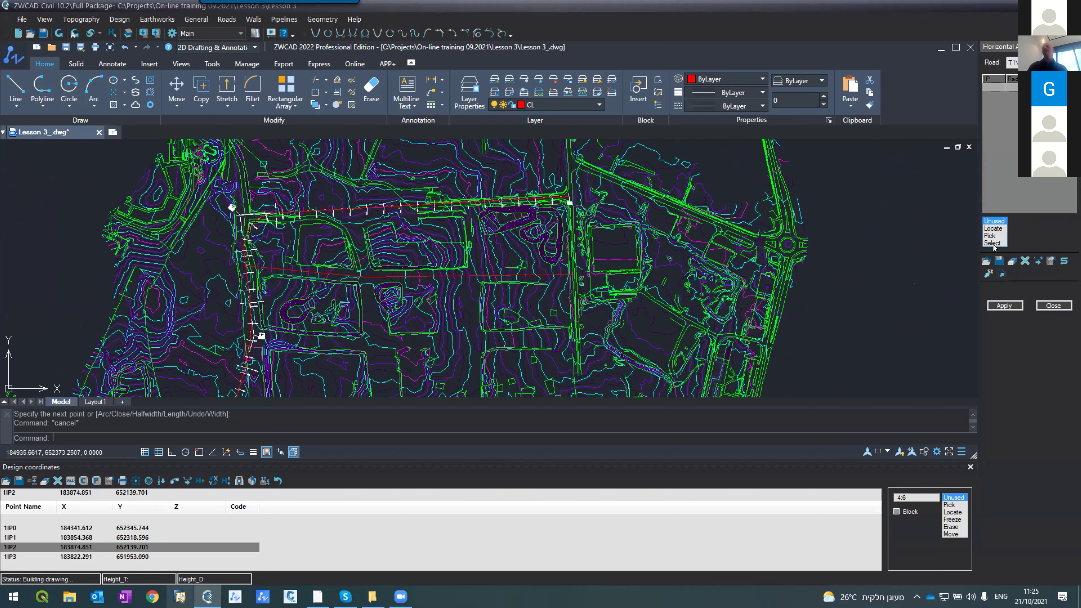
click(993, 243)
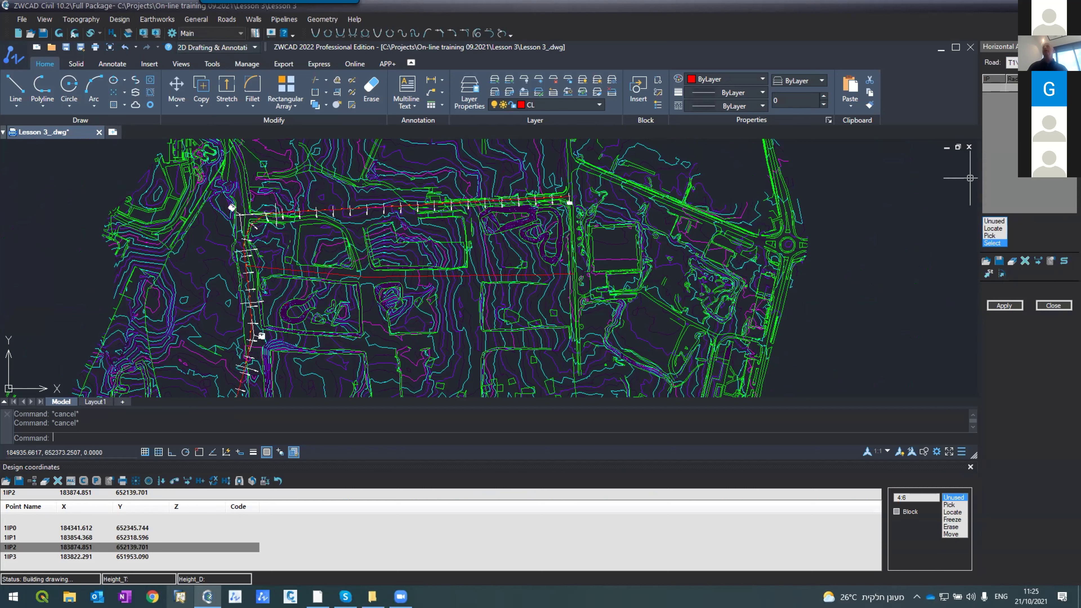
click(459, 274)
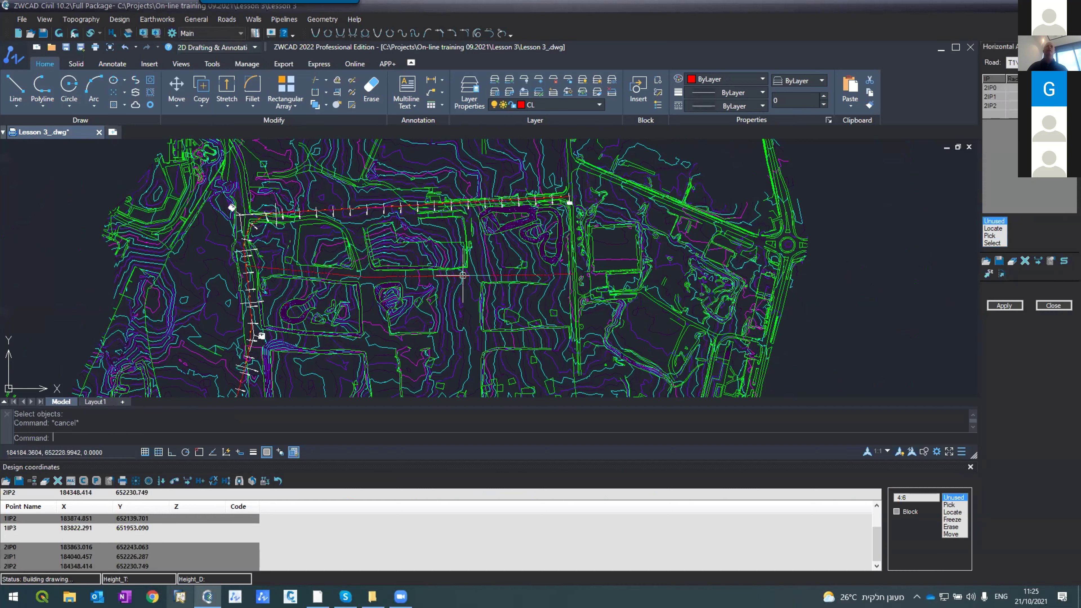
click(996, 302)
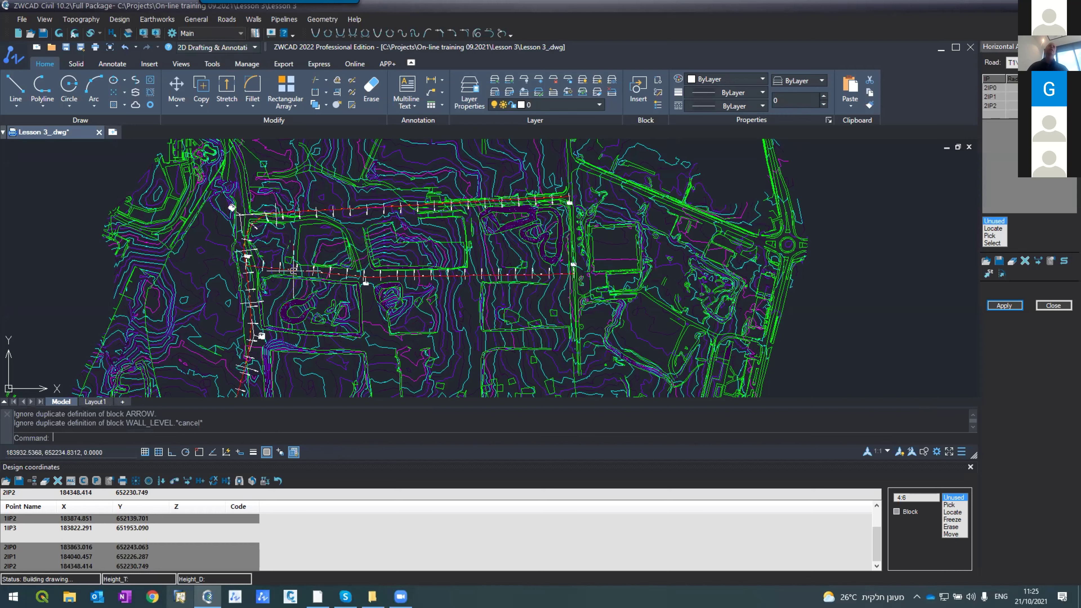
- Set a radius of 100 at T1's intersection point IP1 and redraw the layout with distances
scroll(294, 272, up, 5)
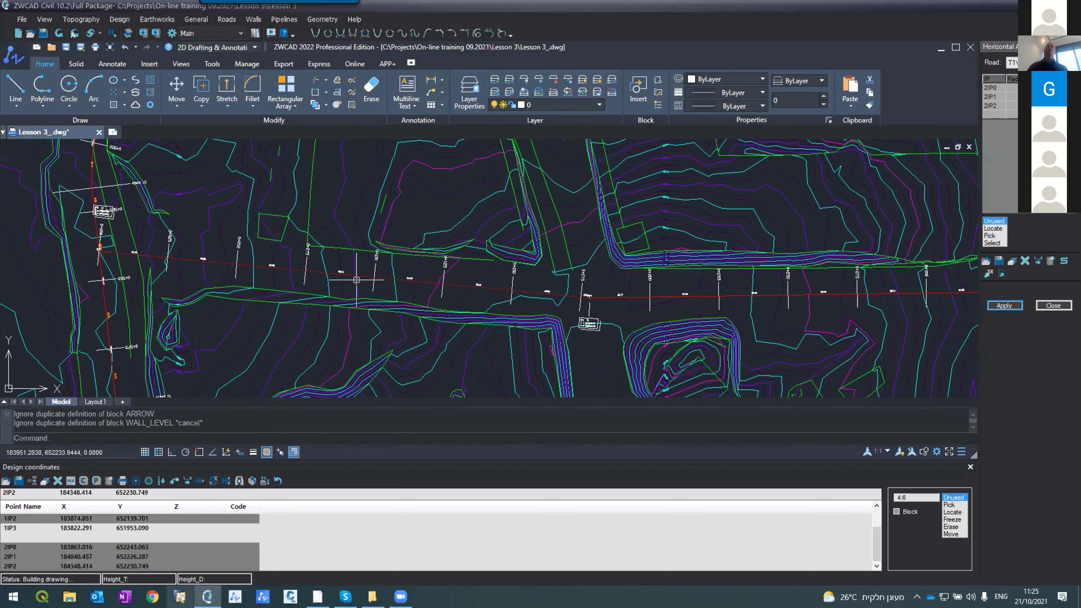
scroll(590, 310, up, 4)
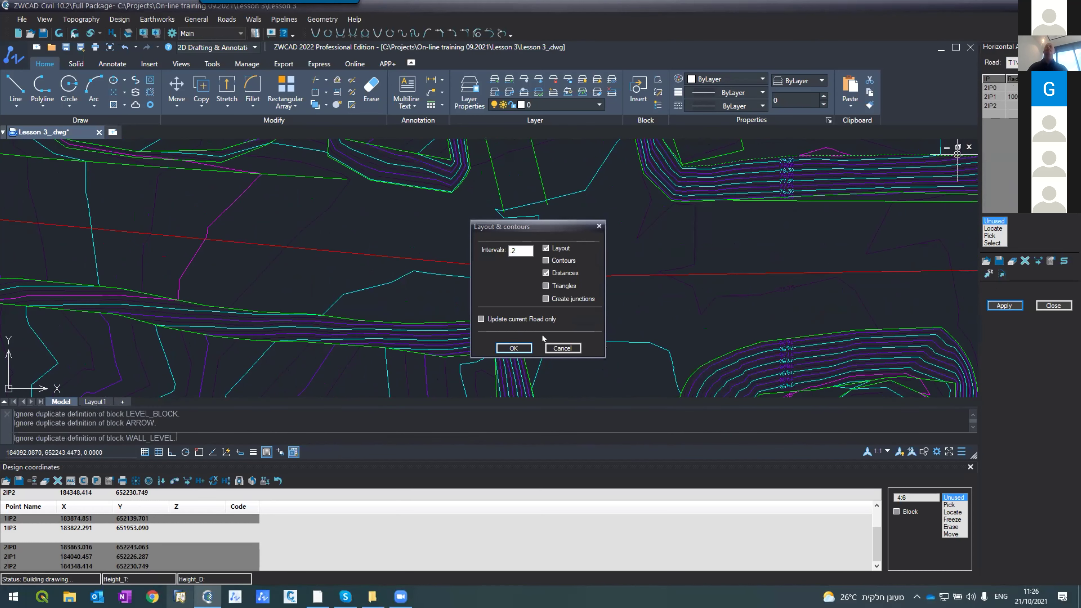
scroll(542, 324, down, 2)
scroll(536, 298, up, 2)
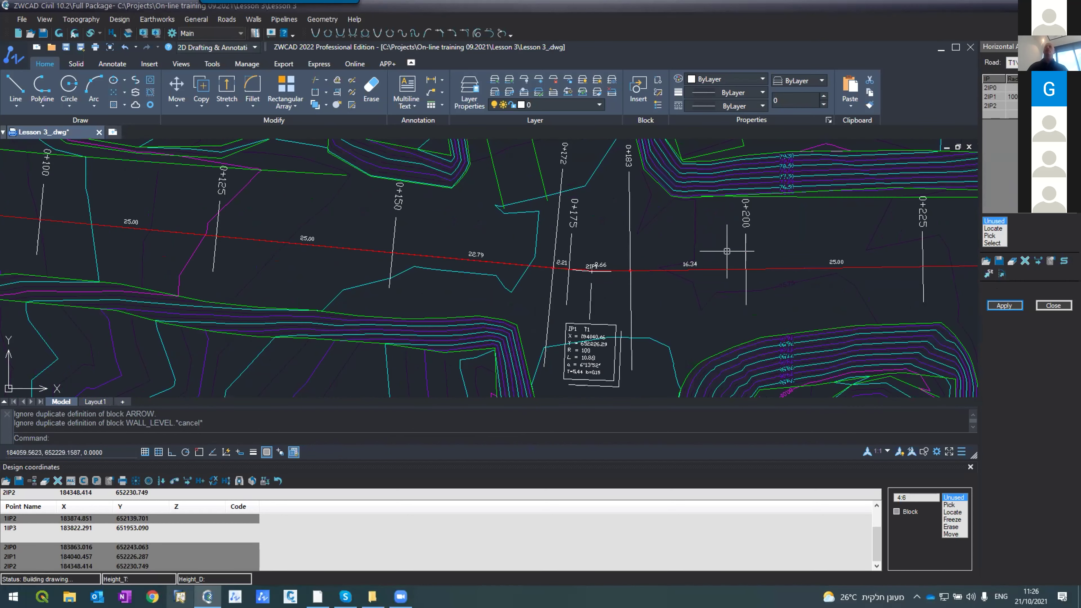
click(53, 438)
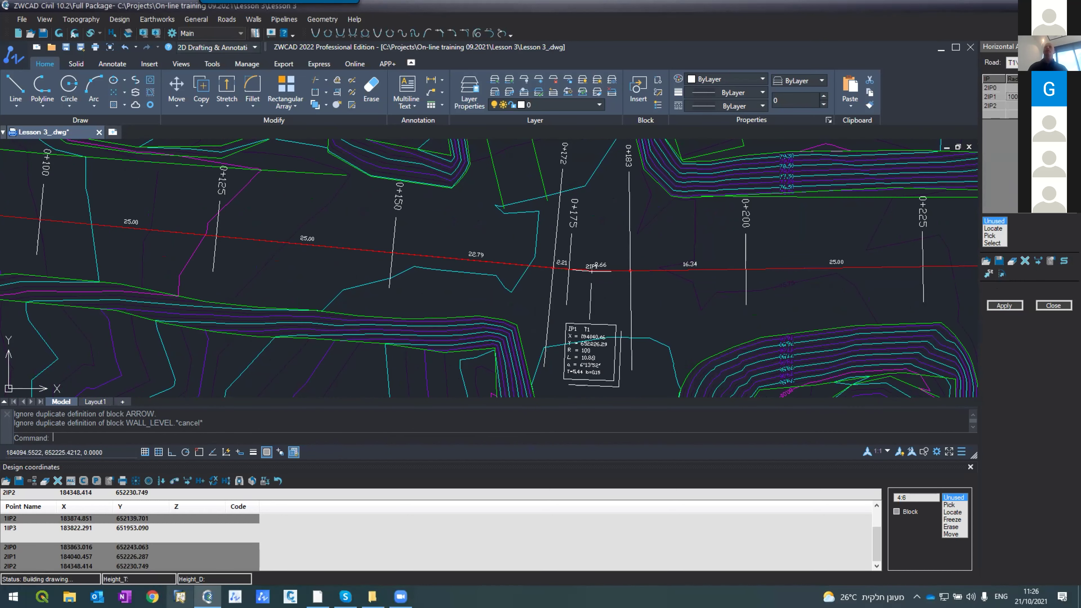
scroll(450, 291, down, 6)
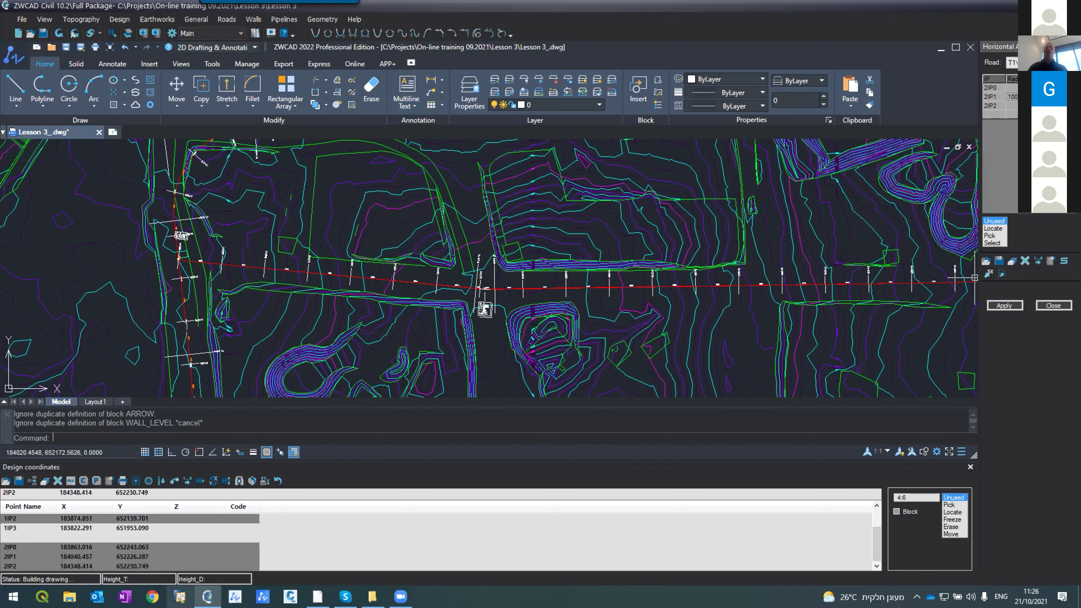
- Redraw T1's plan layout, then open T1's vertical alignment and draw its profile, applying changes to the vertical alignment only
click(1005, 306)
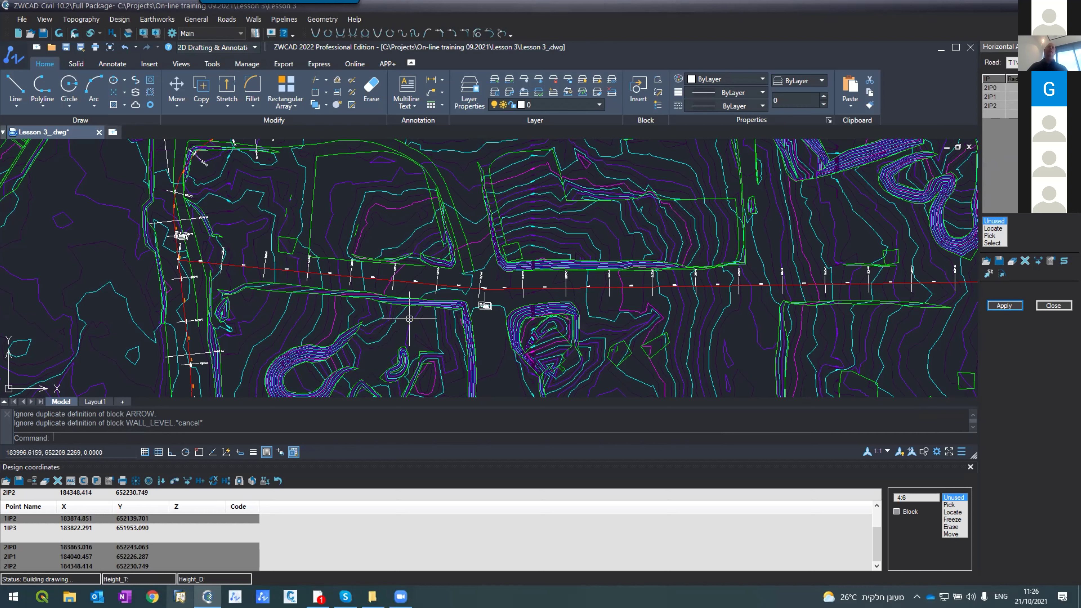
click(226, 19)
click(227, 83)
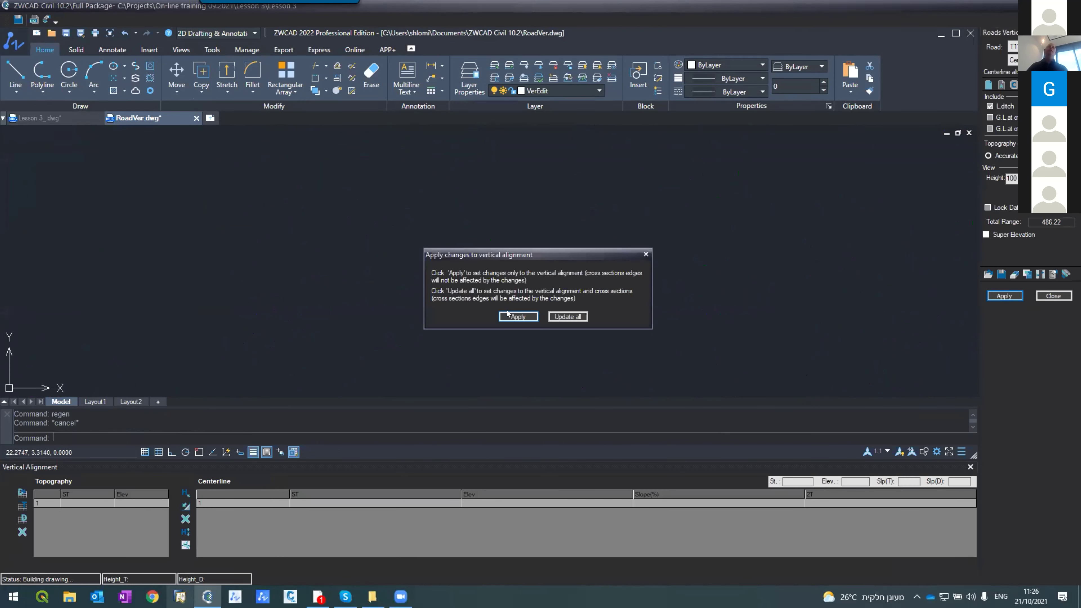
click(508, 315)
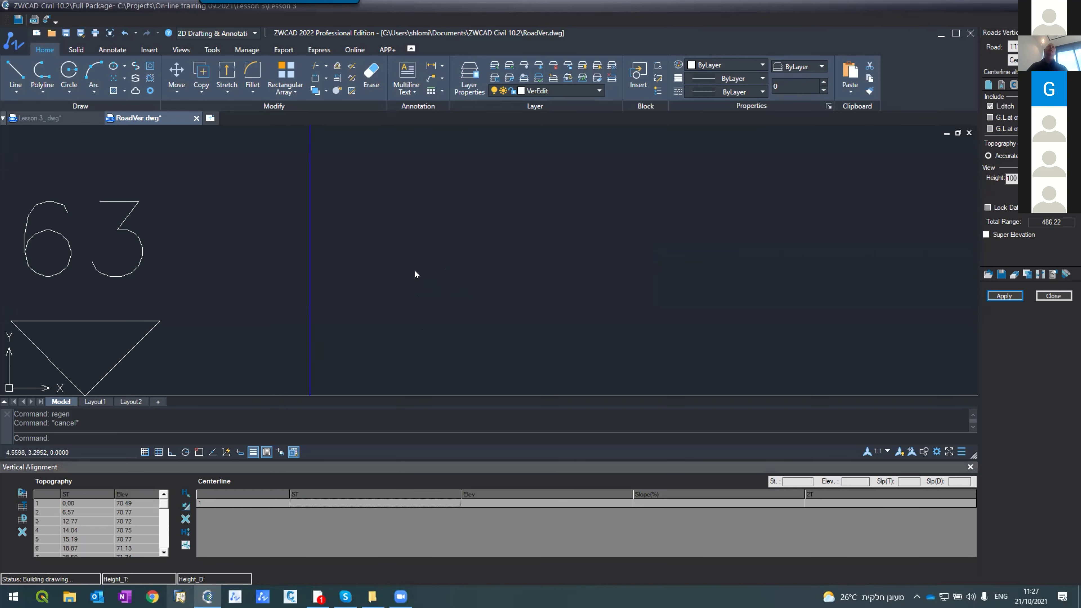
- Examine the Main road junction marker at the start of T1's profile and compare it with the junction in the plan drawing
scroll(415, 270, down, 10)
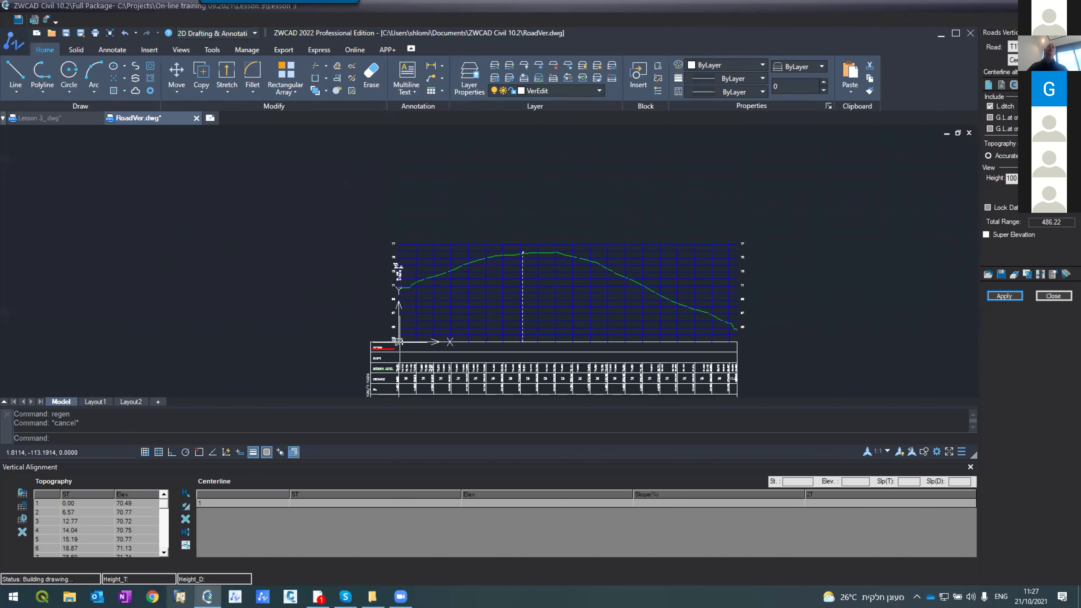
scroll(398, 306, up, 5)
scroll(391, 275, up, 2)
scroll(391, 275, down, 2)
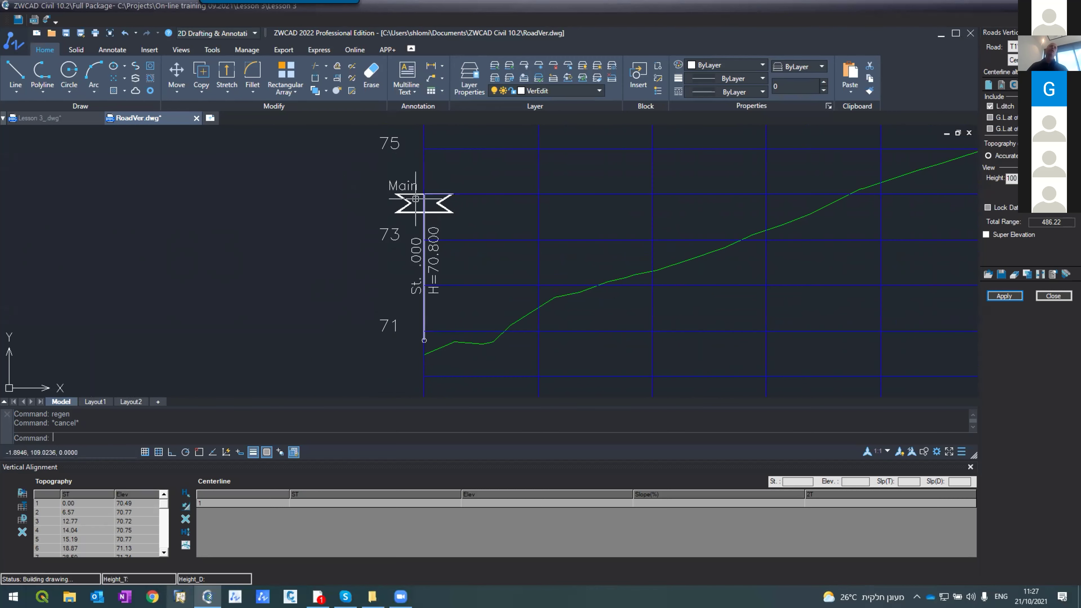
click(38, 115)
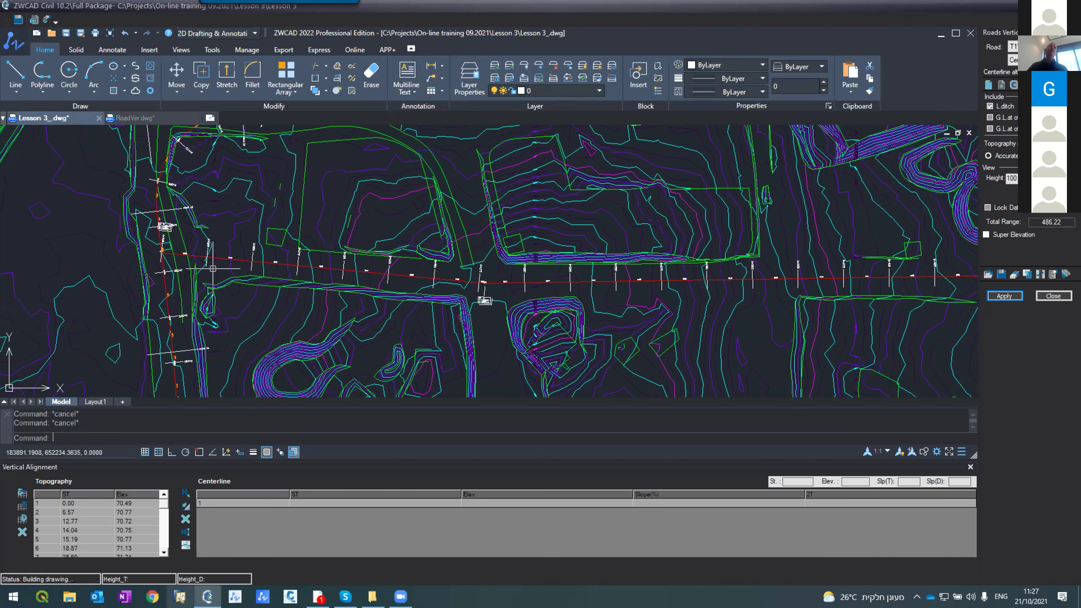
scroll(160, 239, up, 5)
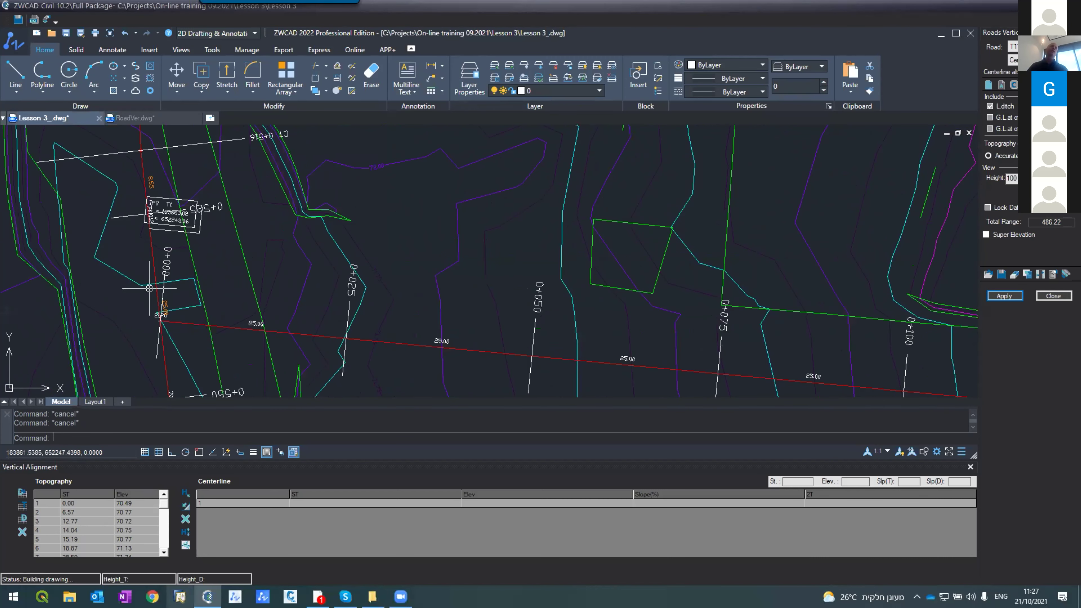
click(134, 118)
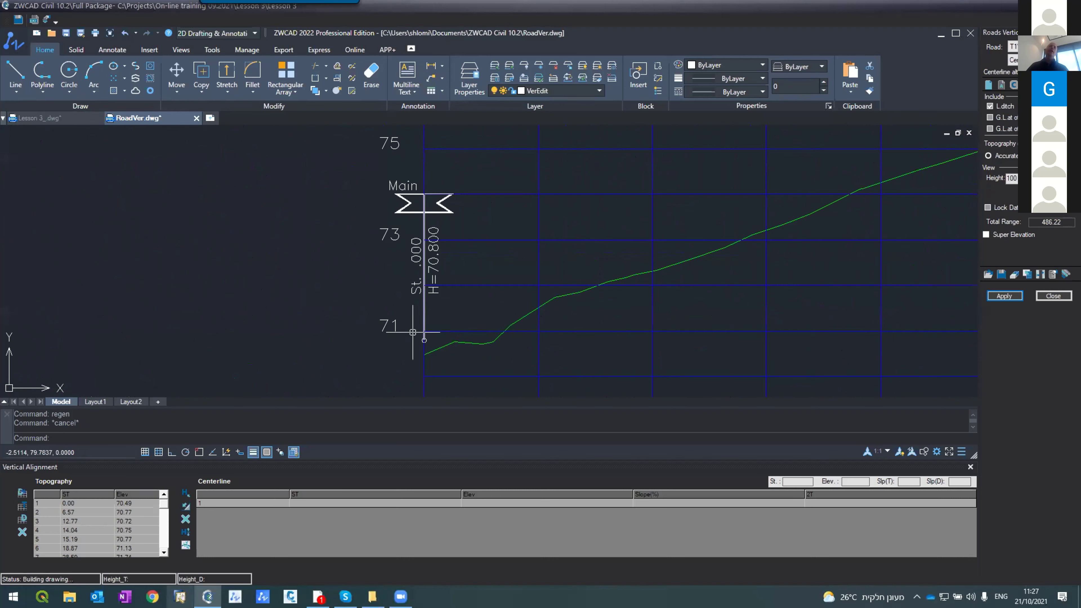
scroll(412, 332, up, 3)
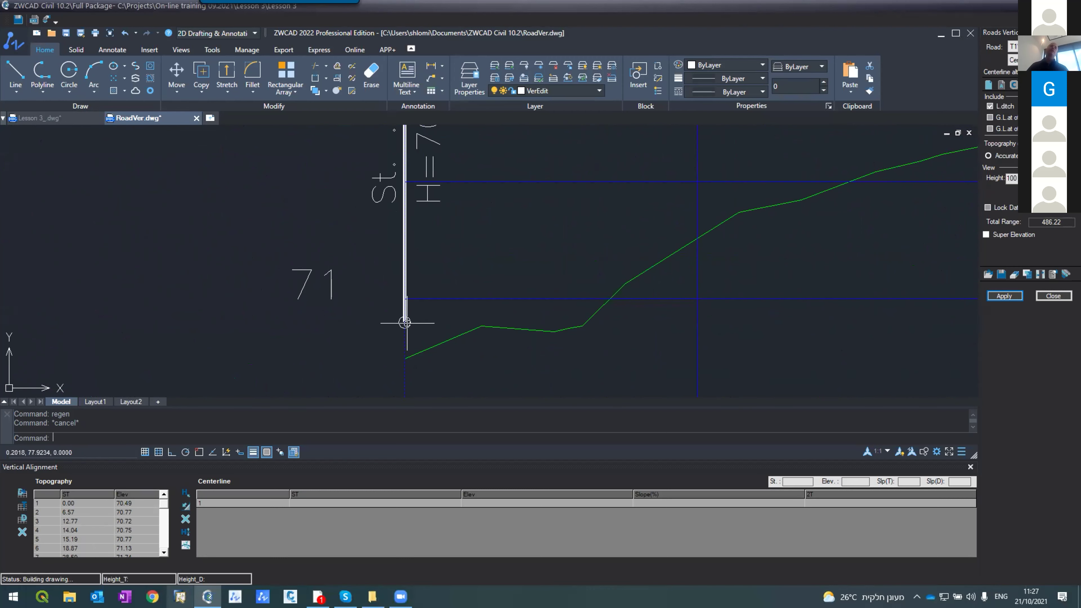
scroll(402, 328, down, 4)
scroll(400, 334, up, 2)
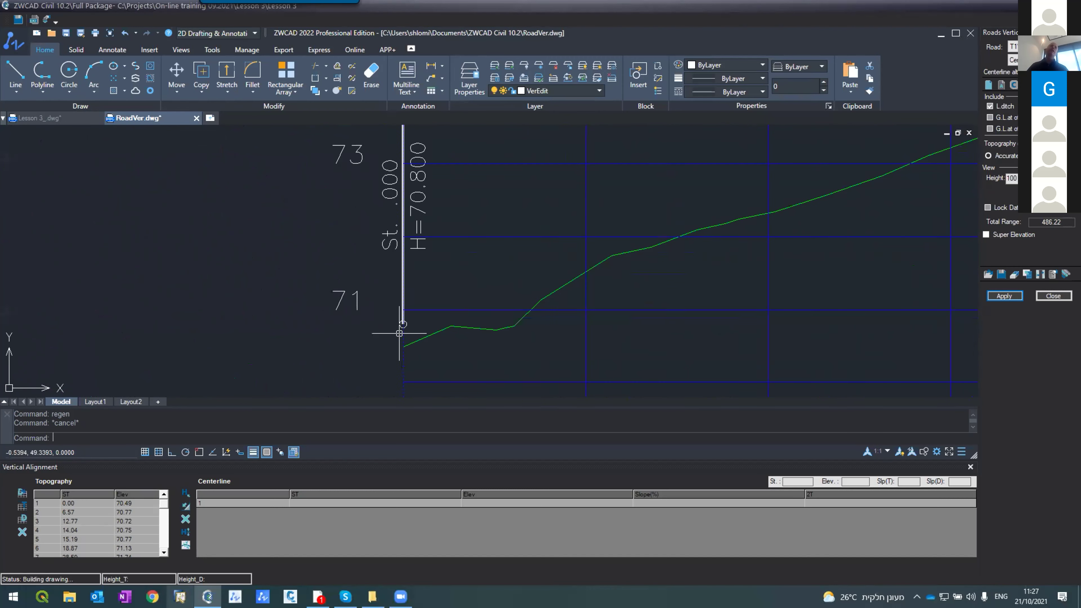
scroll(400, 332, down, 1)
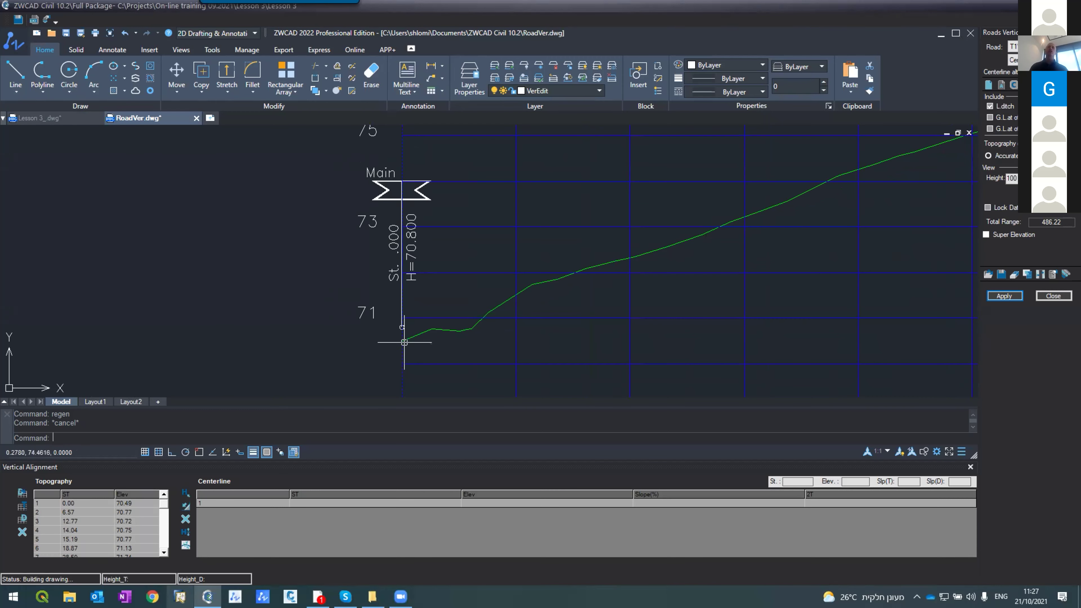
- Draw a polyline from the snapped foot of the Main junction marker, rising along the ground line to beyond and above the profile's crest
scroll(405, 337, up, 4)
text(PL)
key(Return)
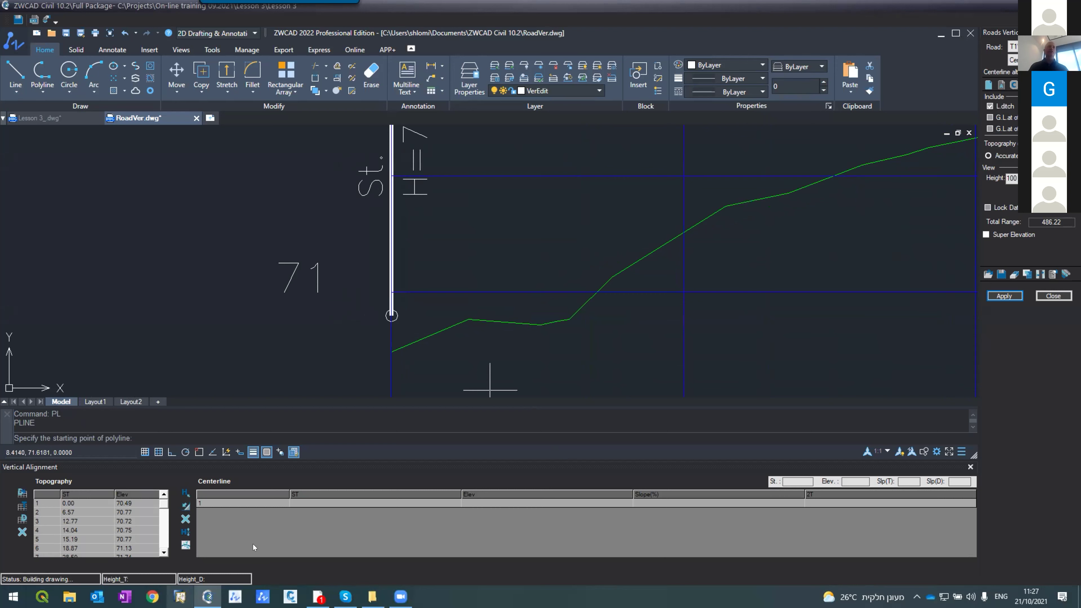
click(194, 453)
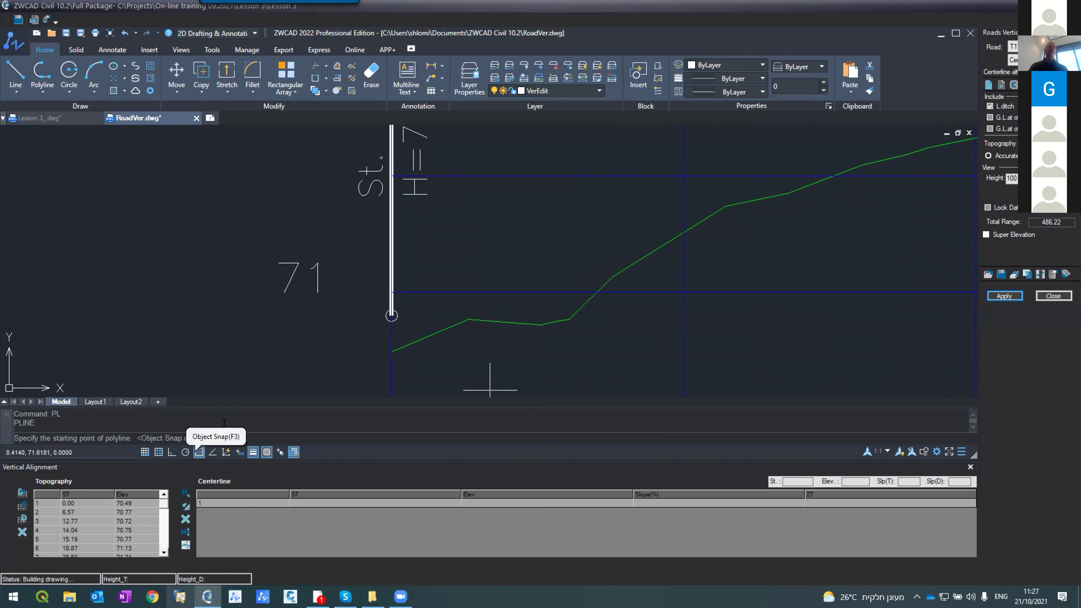
click(391, 316)
scroll(386, 302, down, 6)
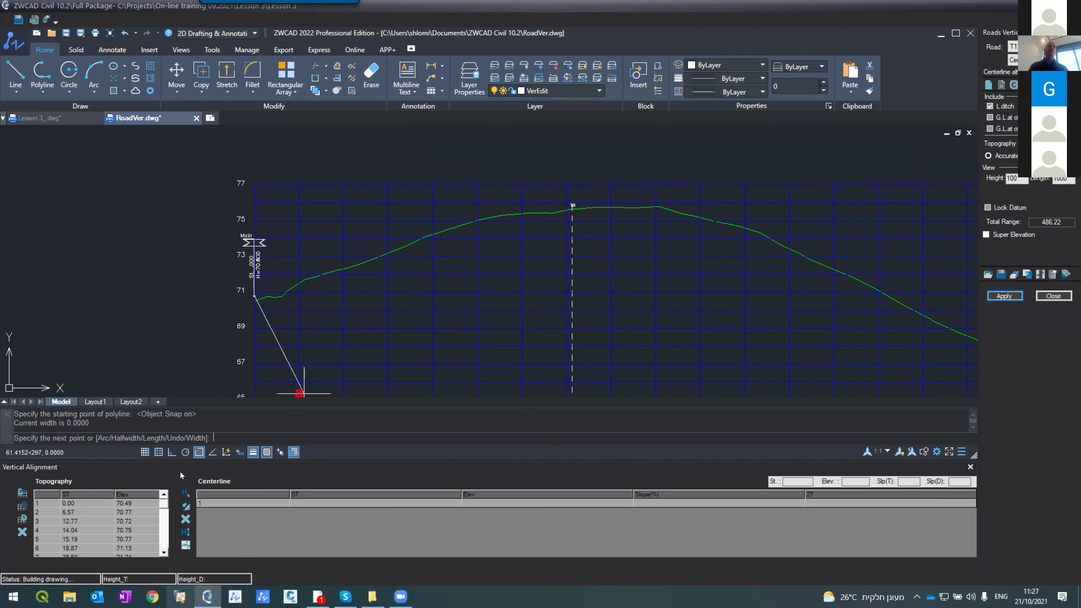
click(194, 452)
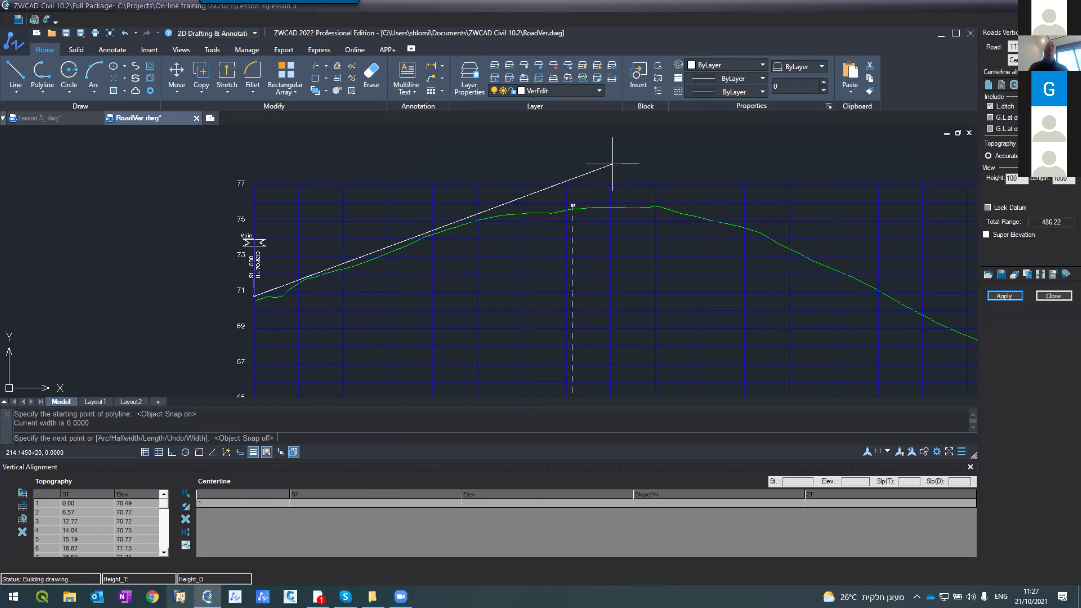
click(728, 133)
key(Return)
scroll(491, 221, down, 4)
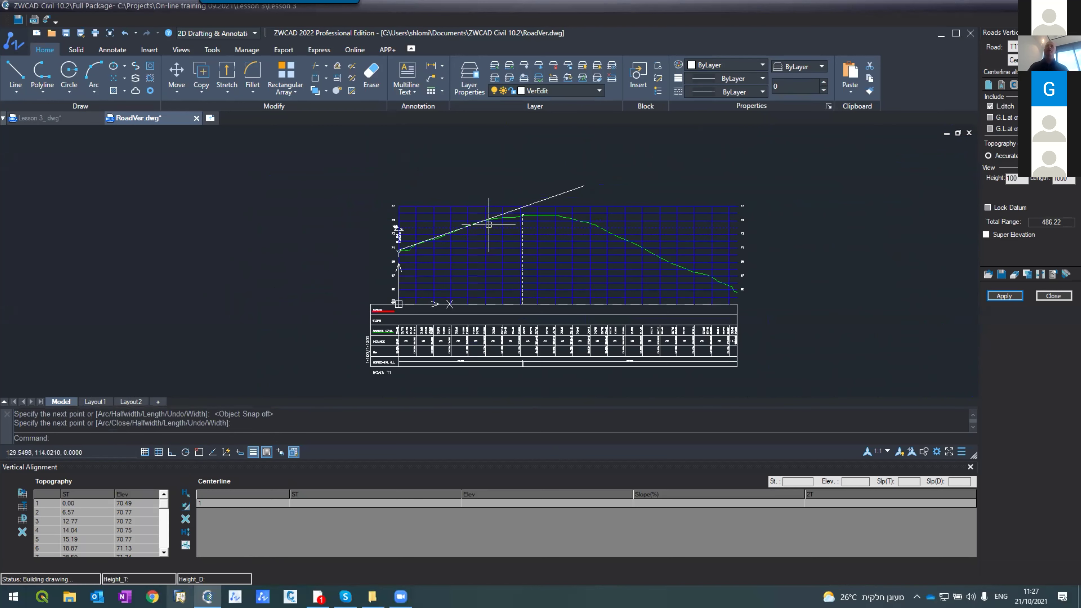
- Draw a second polyline from the snapped far end of the ground line back up over the crest, crossing the first polyline
scroll(688, 286, up, 5)
text(PL)
key(Return)
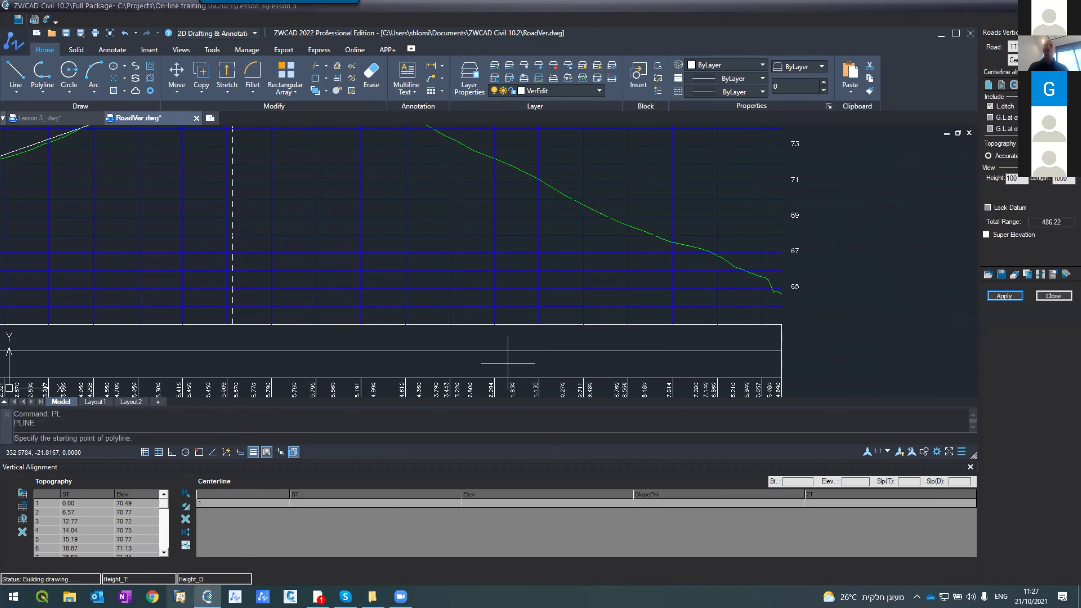
click(199, 452)
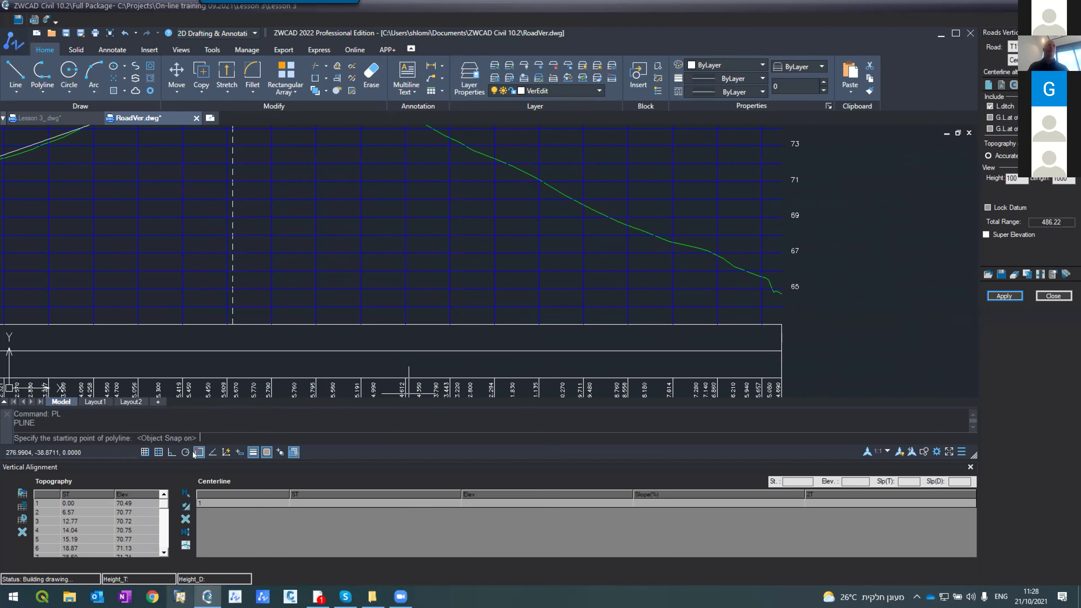
click(782, 294)
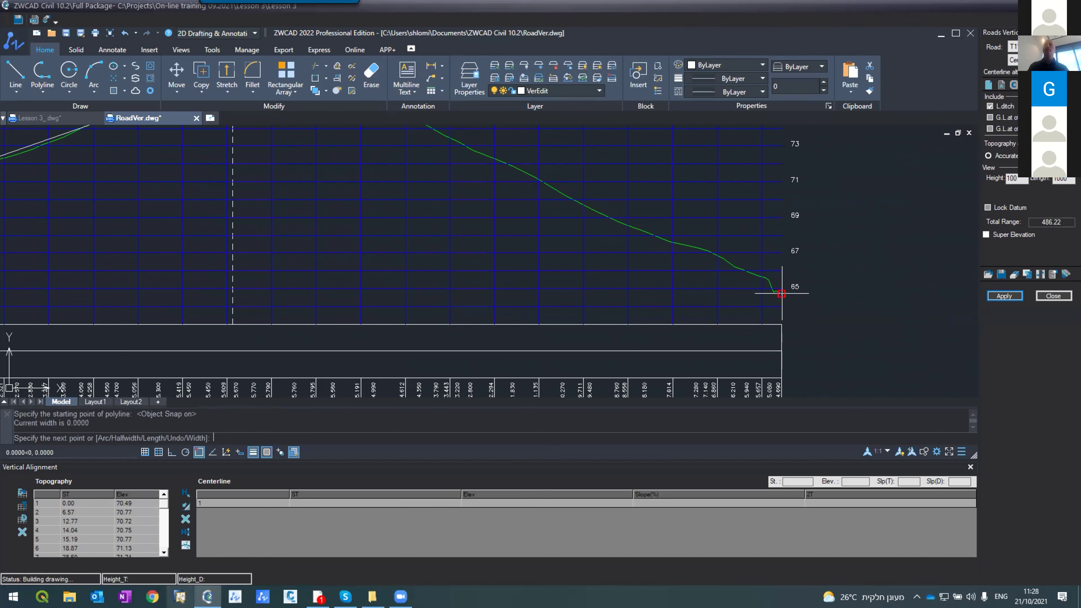
scroll(784, 294, down, 4)
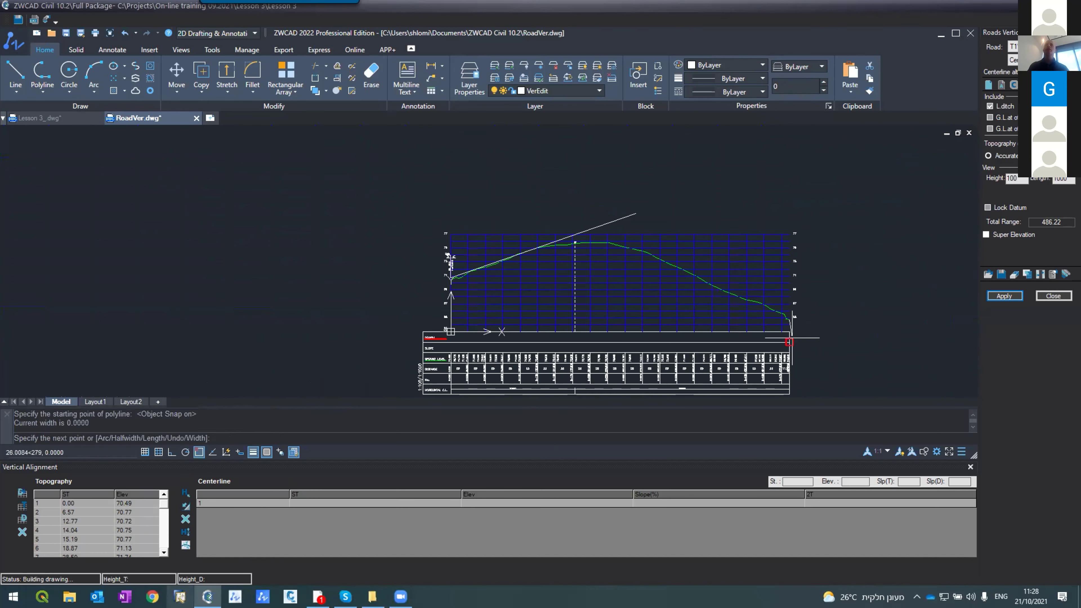
click(549, 208)
key(Return)
- Trim both polylines at their crossing above the crest and apply them as T1's centerline, changing the vertical alignment only
scroll(596, 205, up, 2)
text(tr)
key(Return)
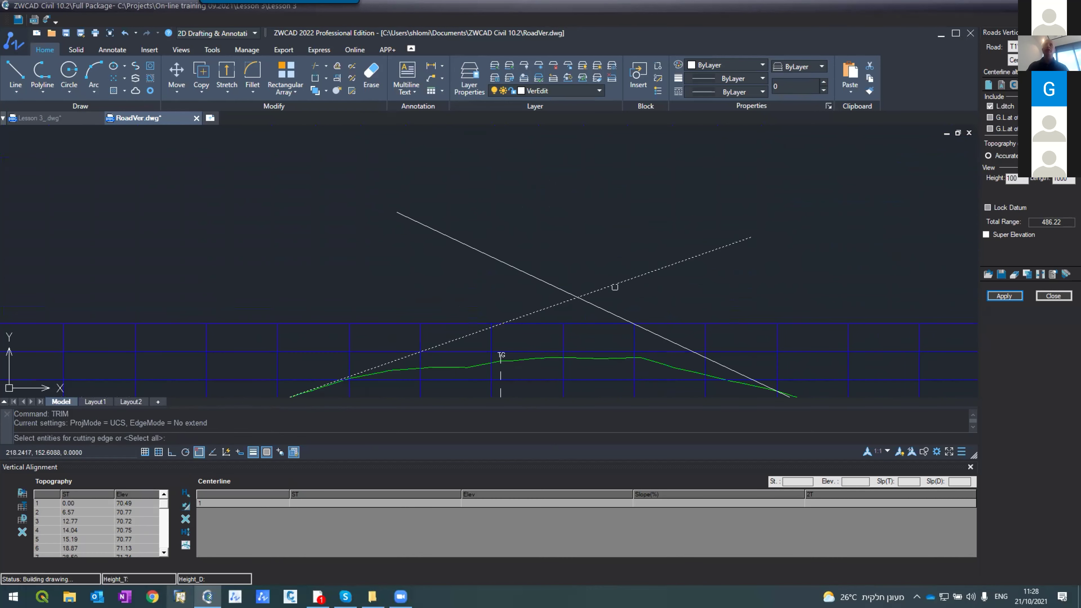
key(Return)
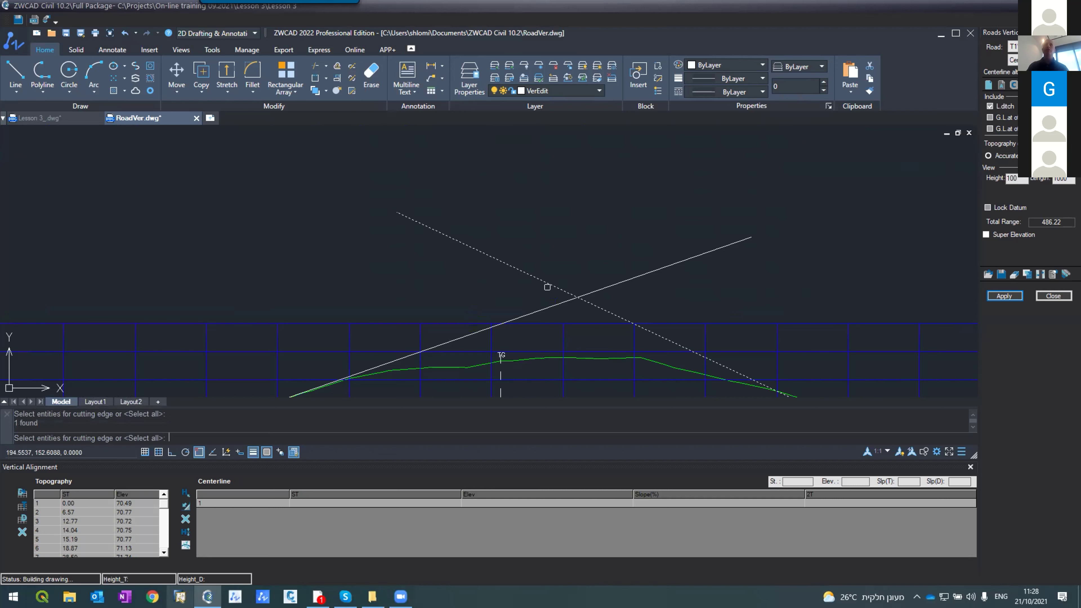
click(604, 287)
key(Return)
key(Return)
click(552, 304)
key(Return)
click(543, 283)
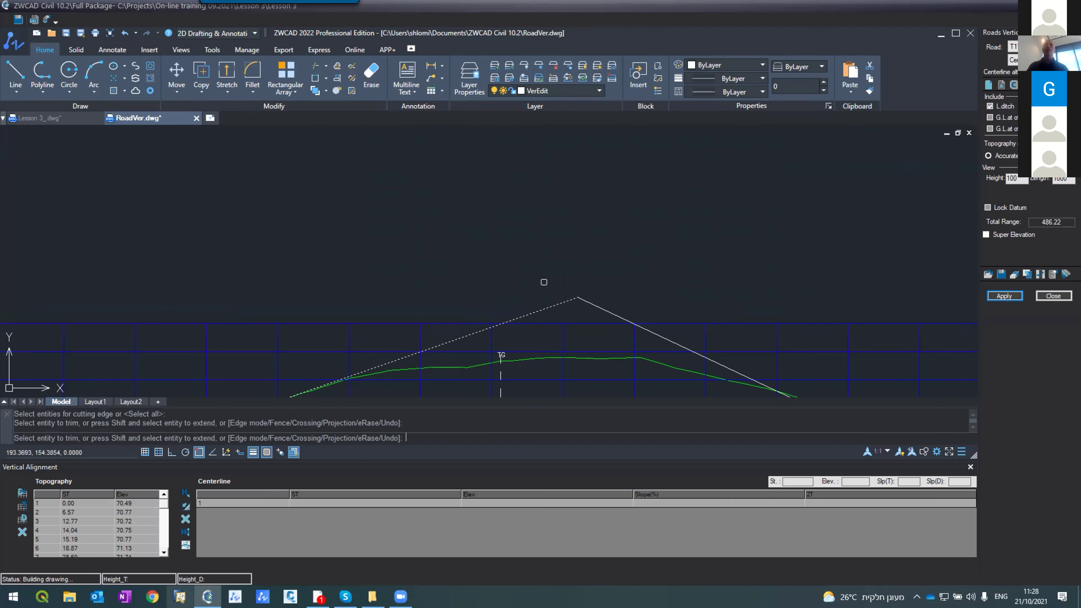
key(Return)
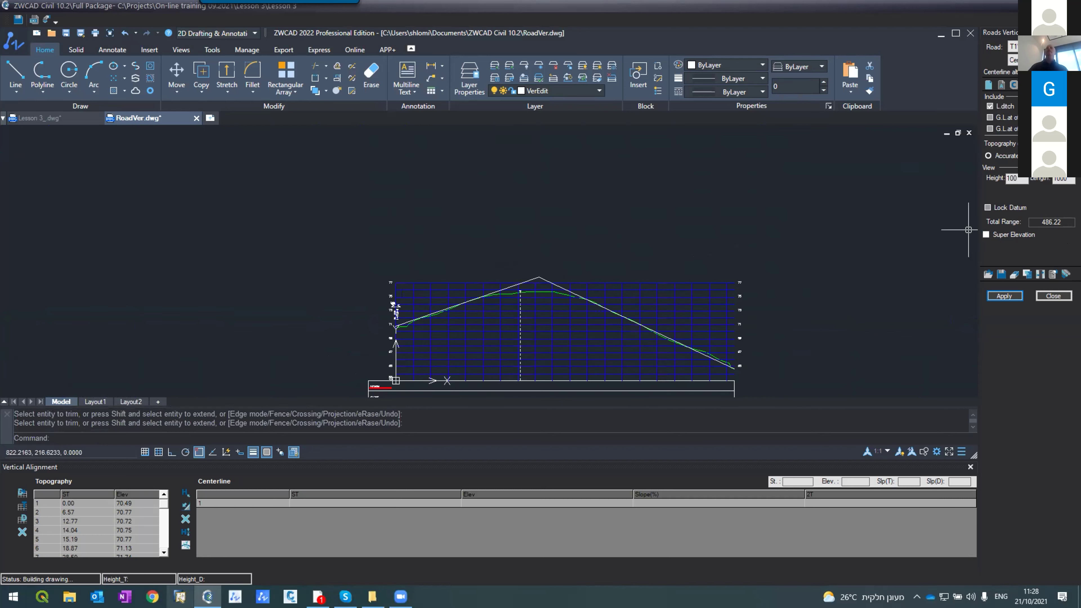
click(1005, 296)
click(516, 315)
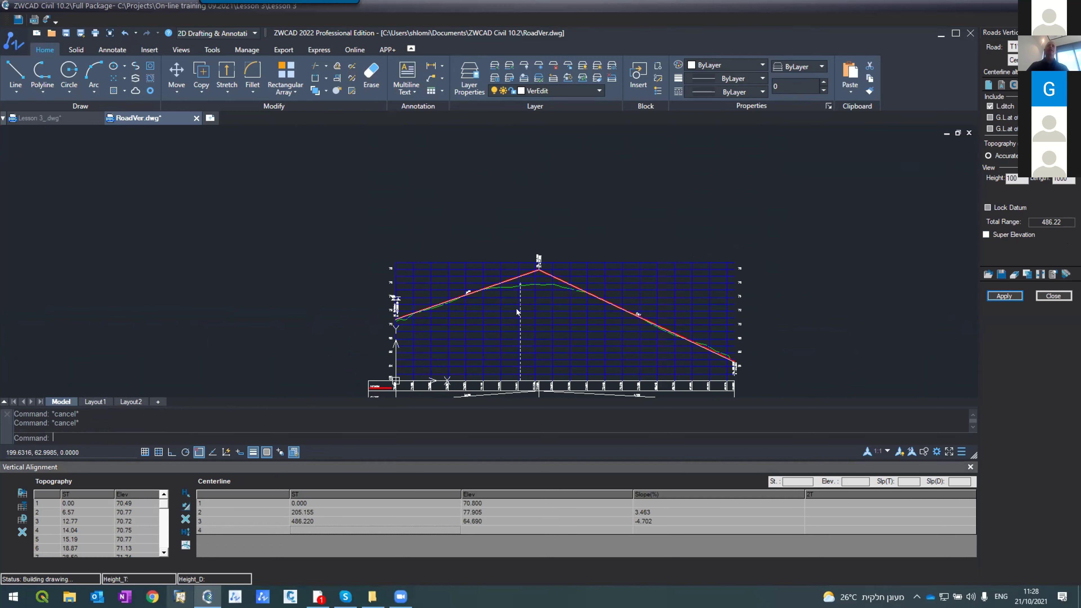
- Fit a vertical arc through a ground-line point at centerline row 2, giving a 2T of 196.71, and apply it to the vertical alignment only
scroll(516, 308, up, 5)
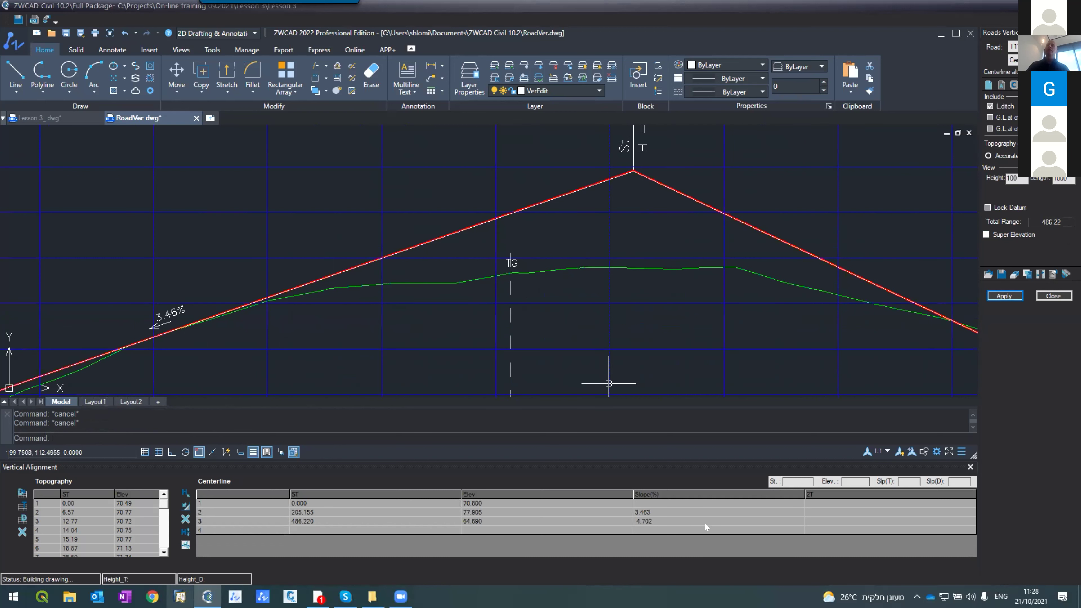
click(228, 514)
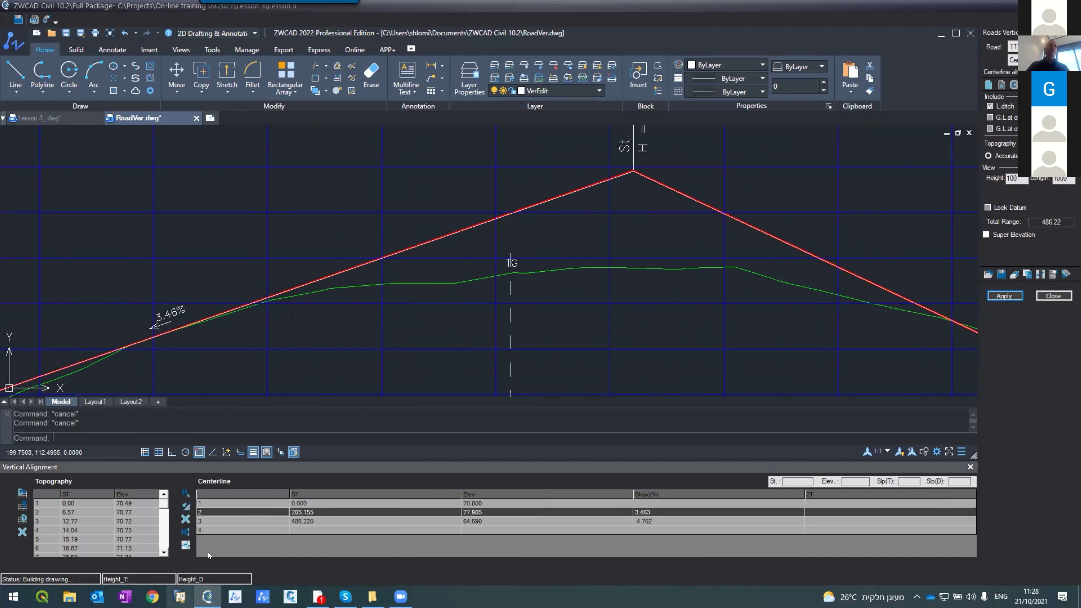
click(186, 545)
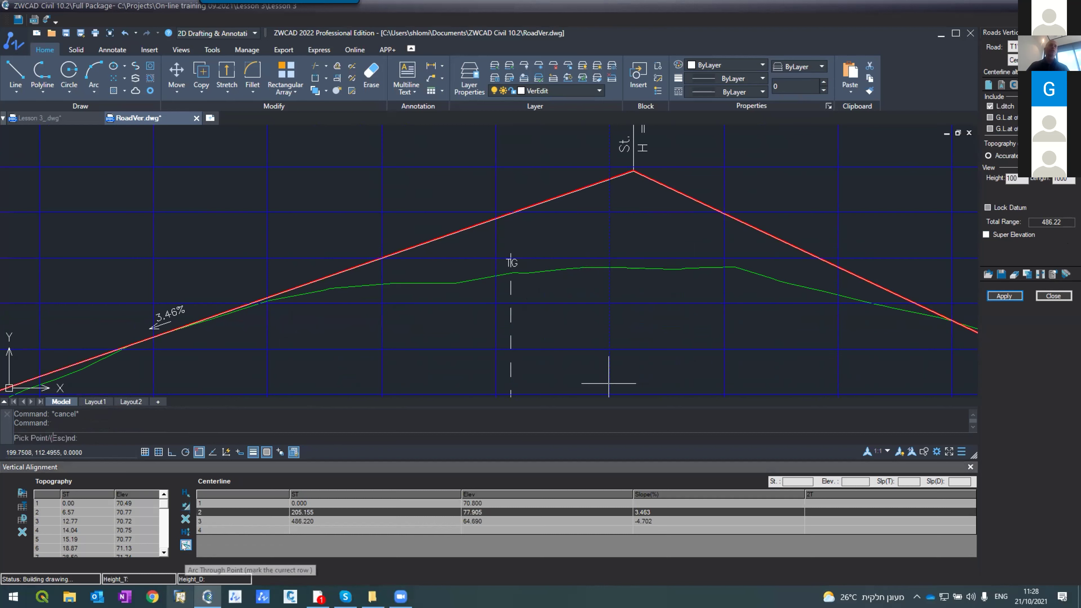
click(437, 289)
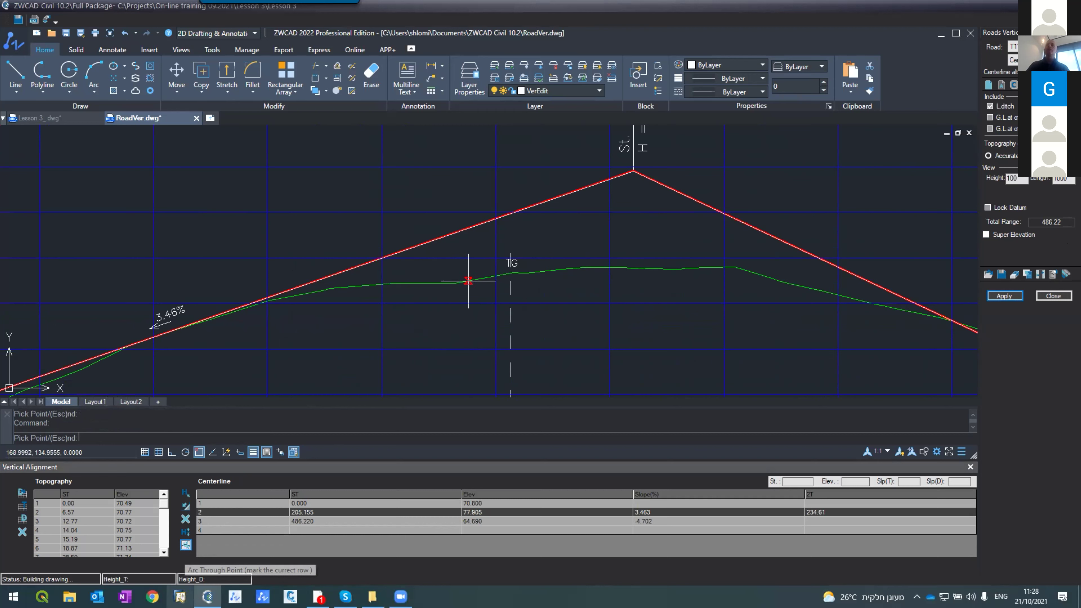
click(729, 265)
click(790, 289)
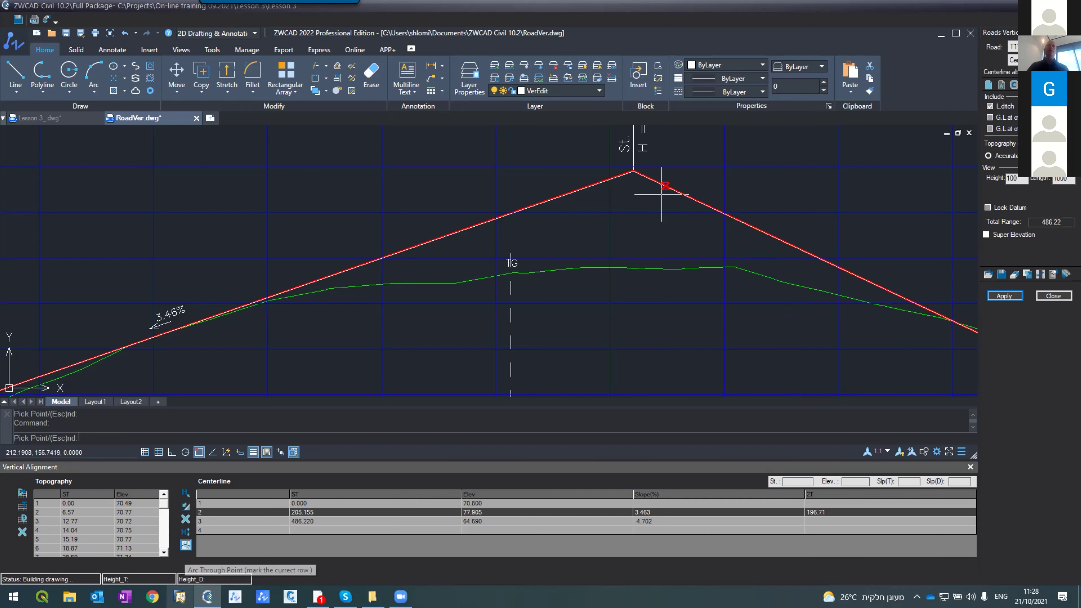
key(Escape)
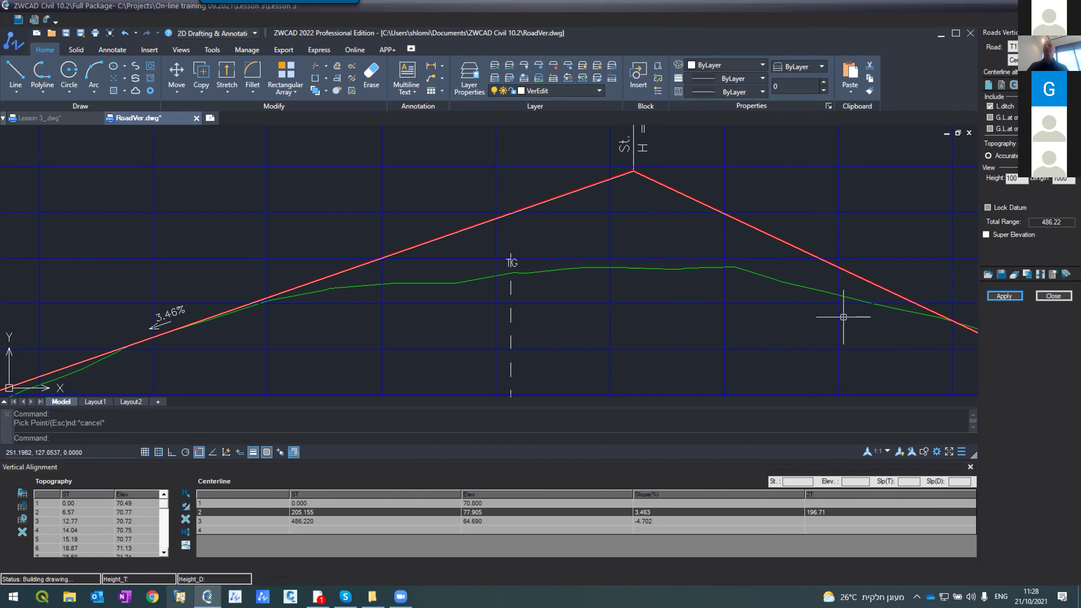
click(1004, 296)
click(530, 316)
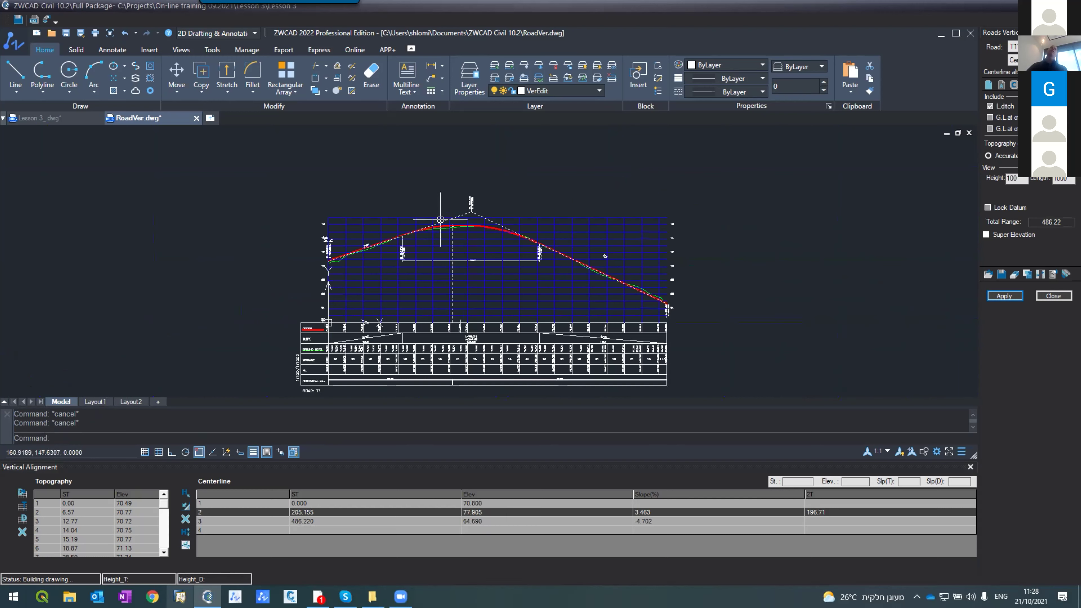
- Bring up the Main road's vertical profile and examine the T1 junction marker within the 150 m vertical curve
scroll(439, 224, down, 4)
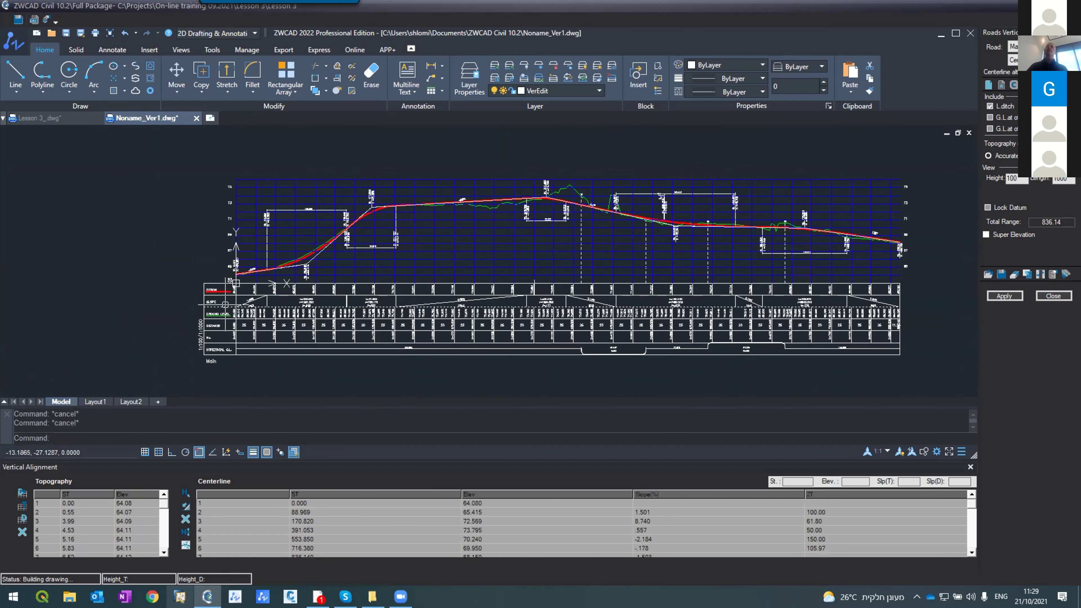
scroll(639, 200, up, 6)
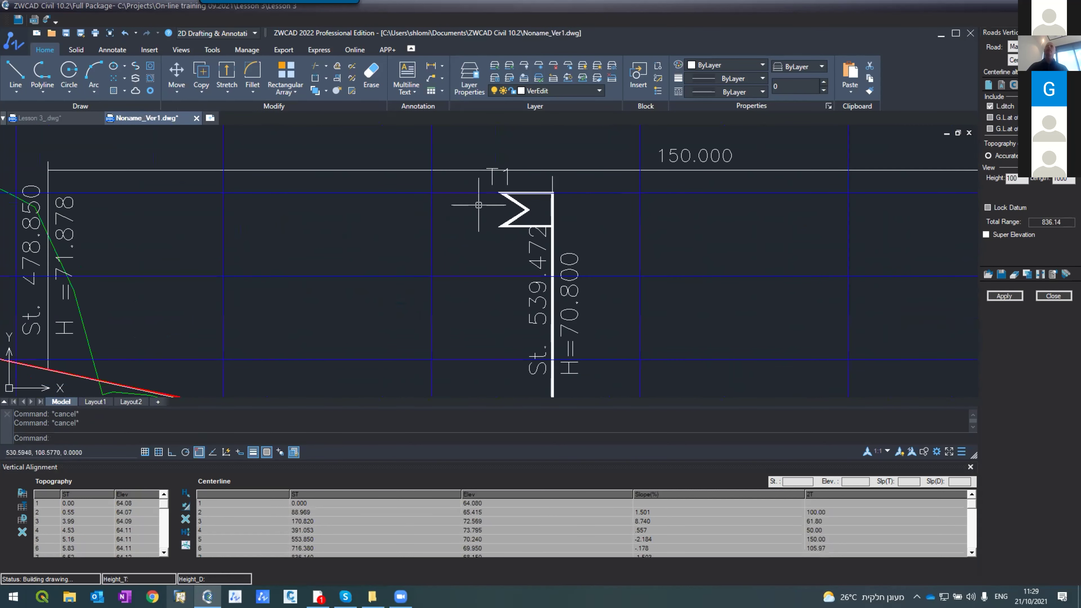
scroll(494, 168, down, 6)
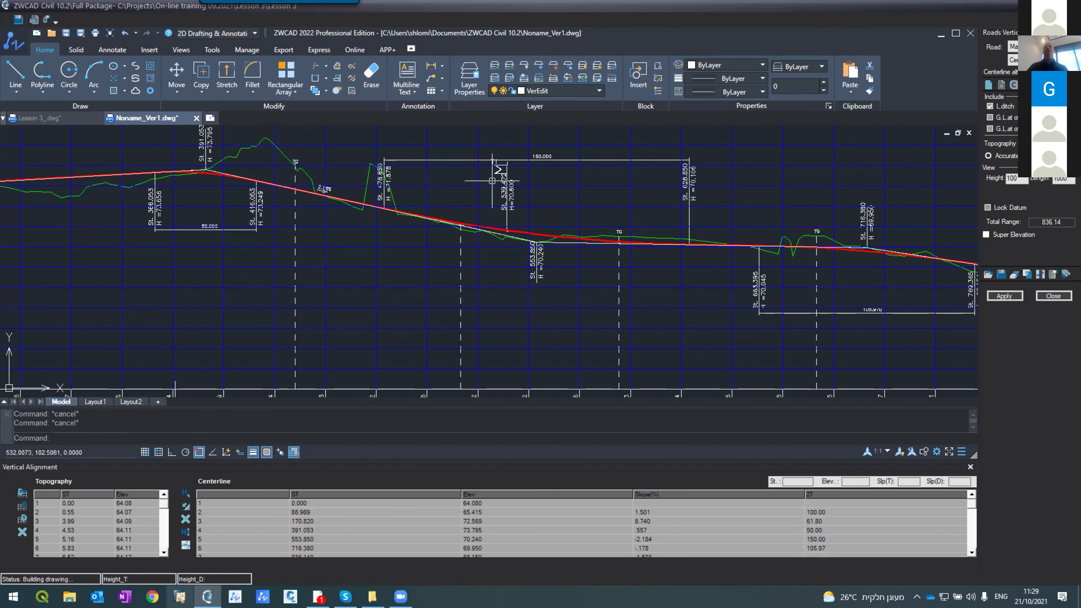
- Compare the T1 junction marker on Main's vertical profile with the junction in the plan drawing, and close the vertical alignment
scroll(492, 180, up, 2)
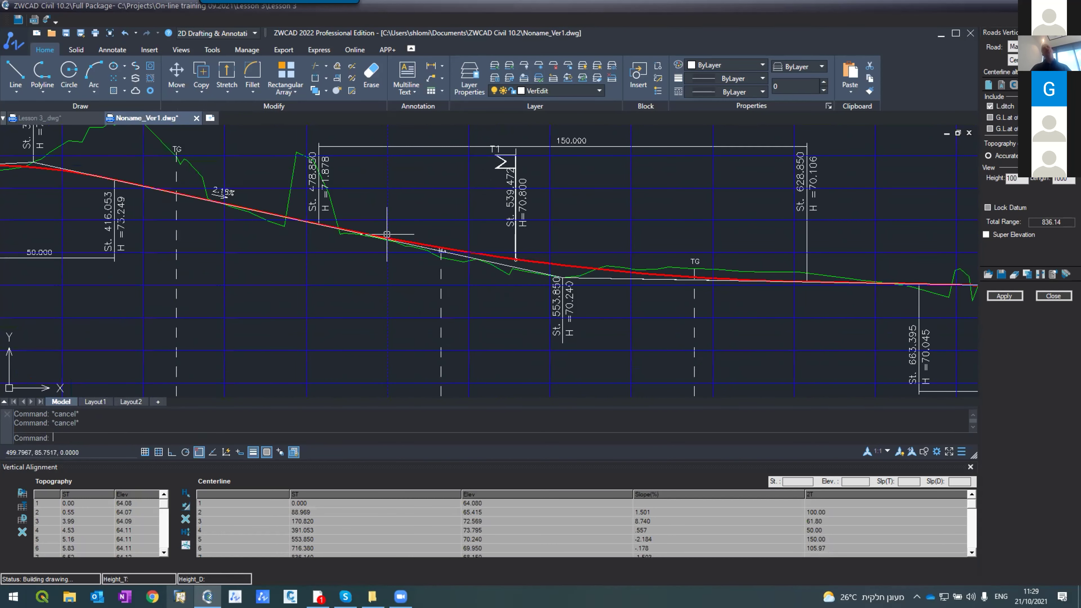
click(32, 119)
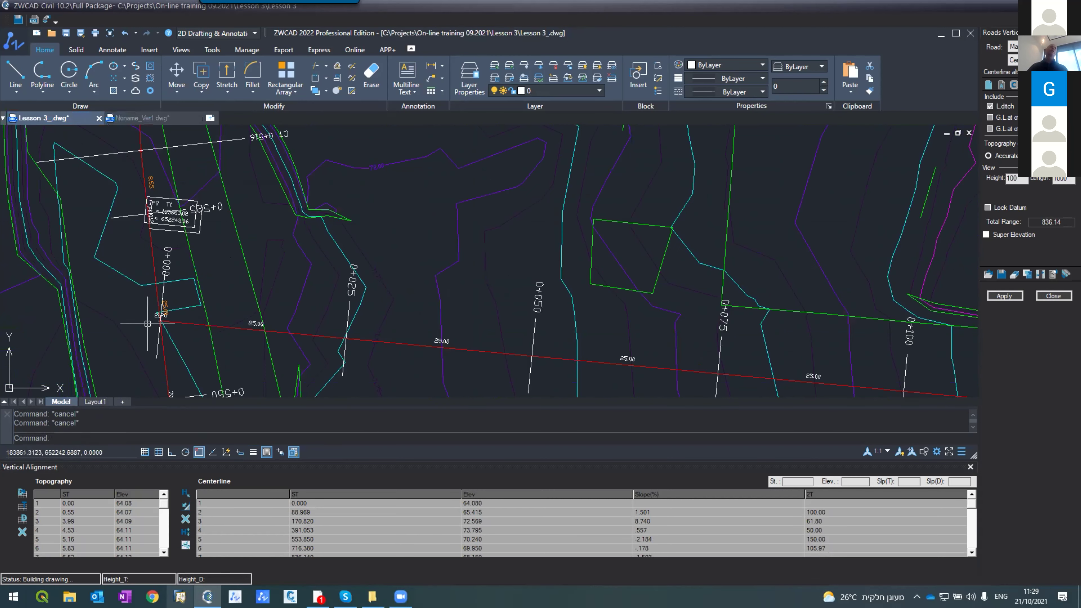
click(130, 116)
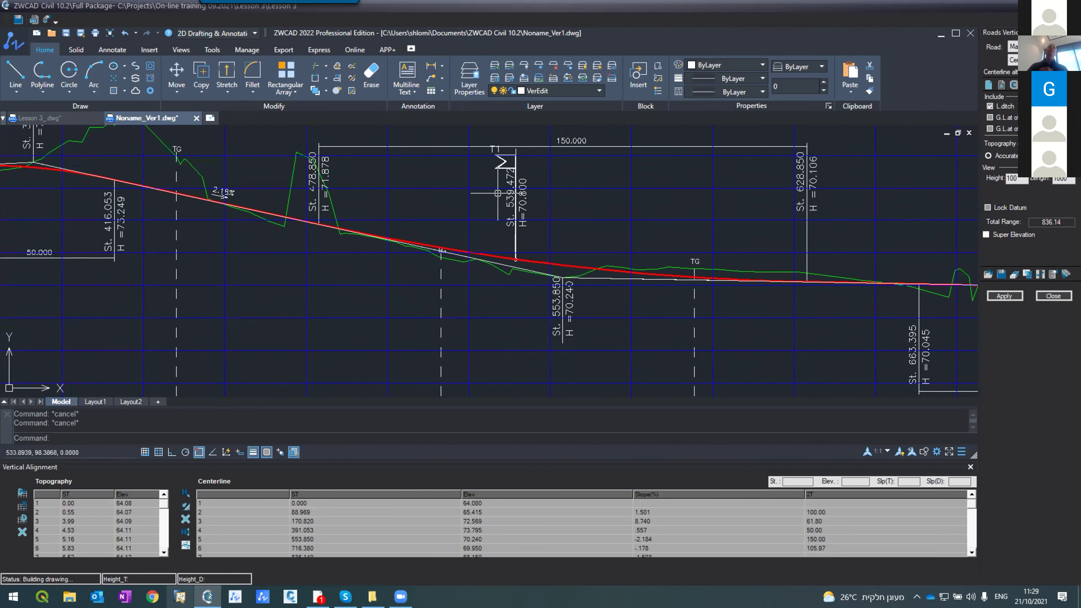
scroll(497, 193, down, 5)
scroll(504, 211, up, 5)
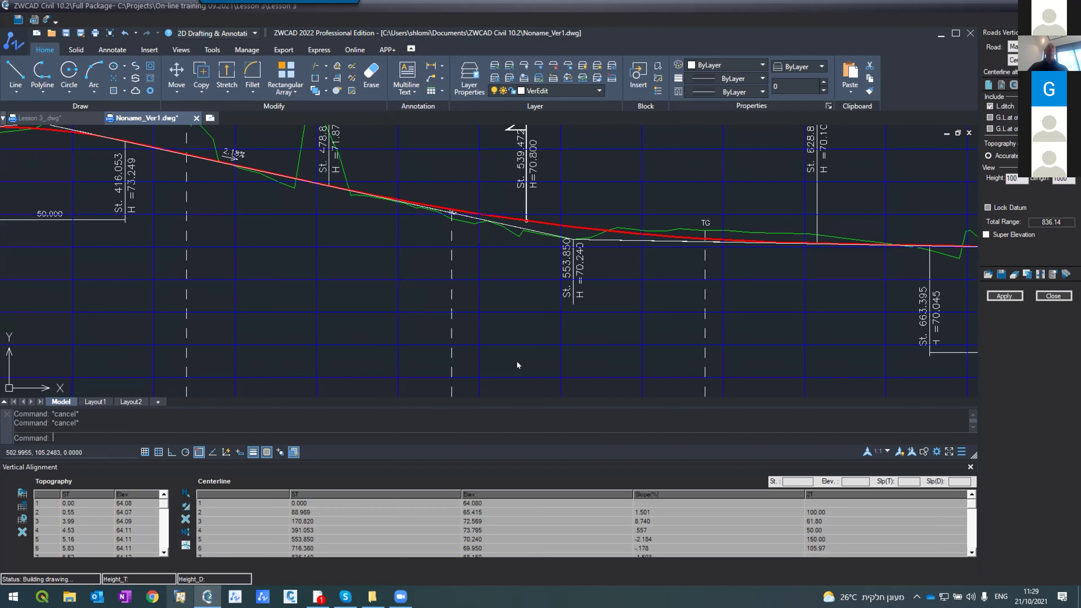
click(1062, 299)
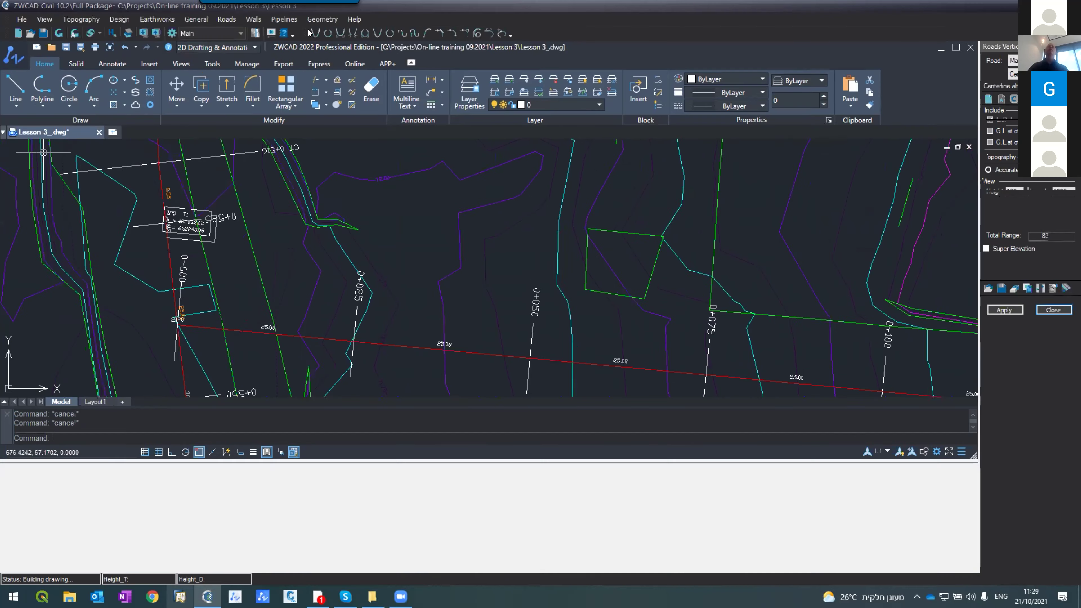
- Reapply T1's horizontal alignment to the plan with layout and distances at intervals of 2, updating the current road only
click(226, 19)
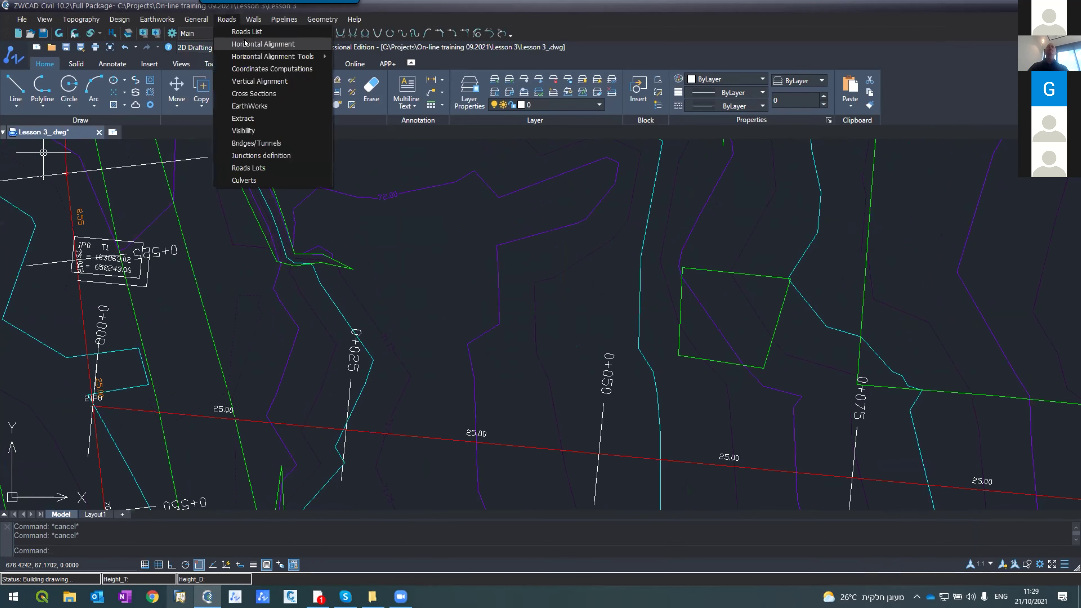
click(263, 44)
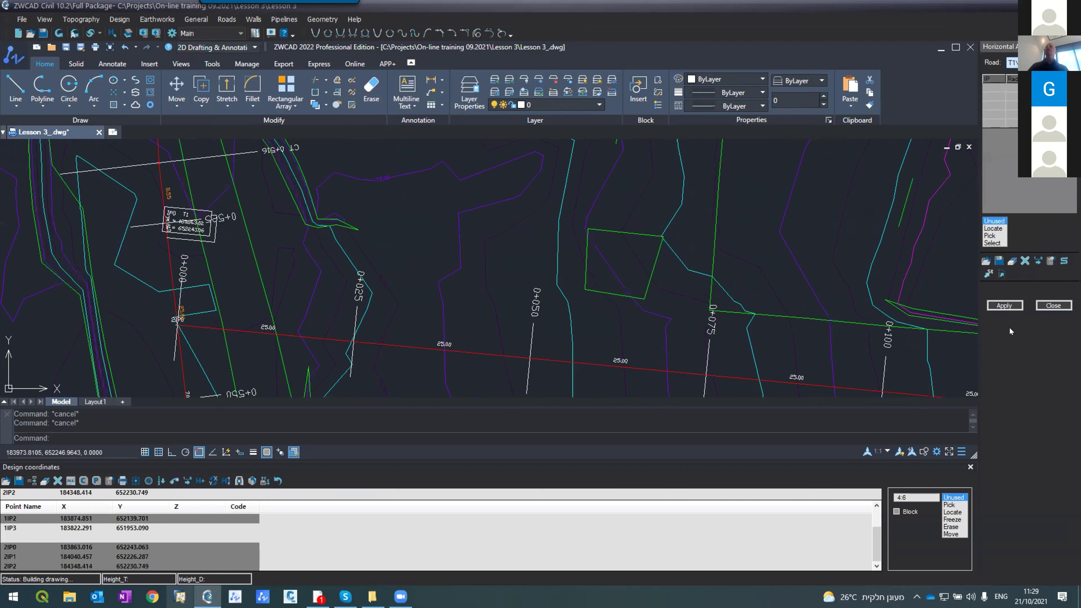
click(1004, 306)
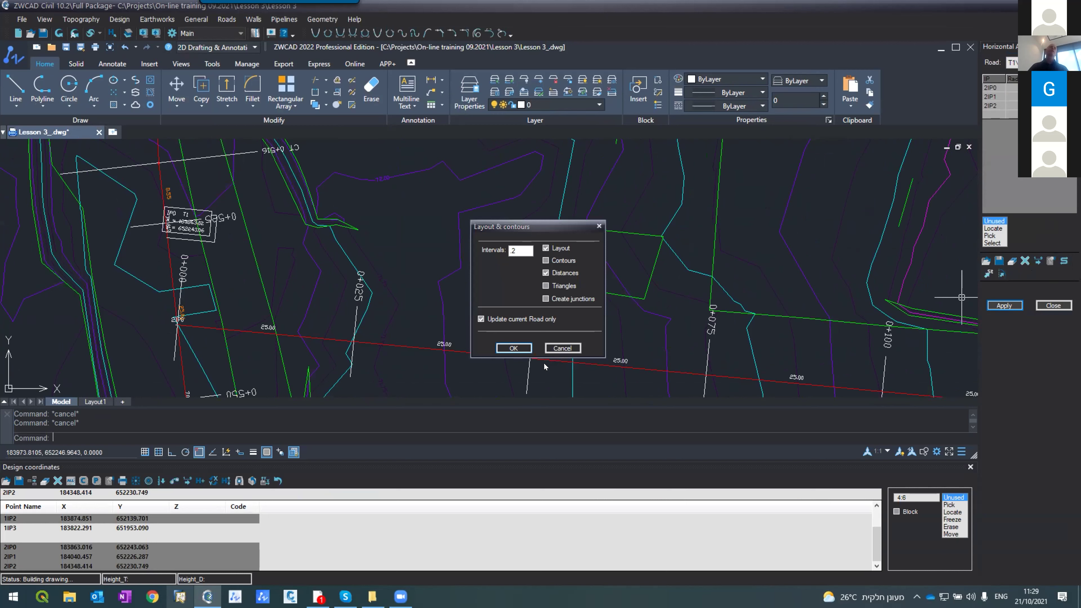
key(Return)
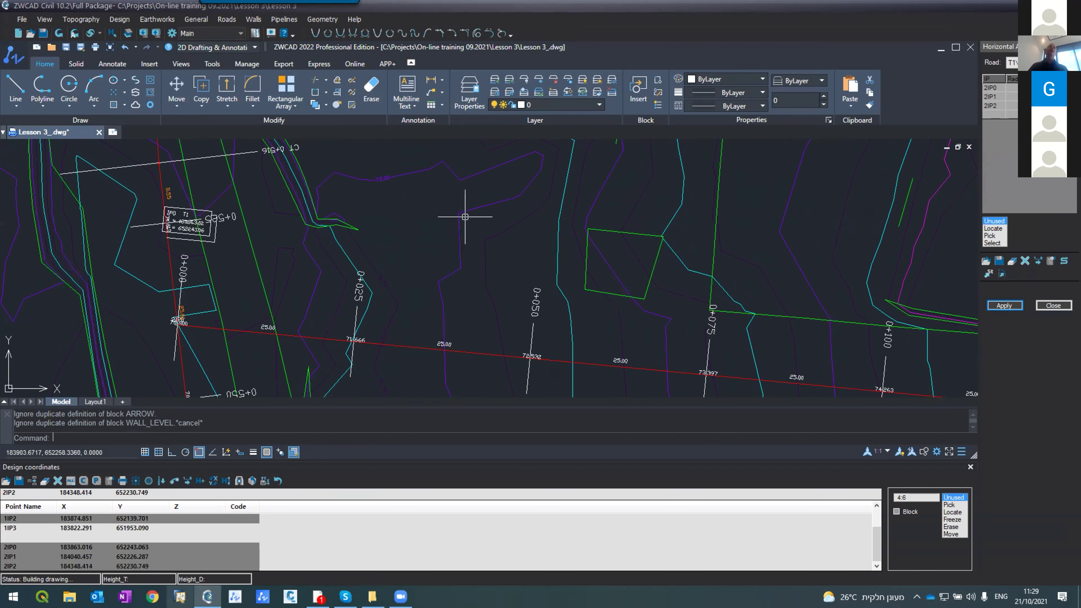
- Examine the plan layout of Main and T1 across the contour map, and close the horizontal alignment
scroll(468, 221, down, 5)
scroll(475, 229, up, 8)
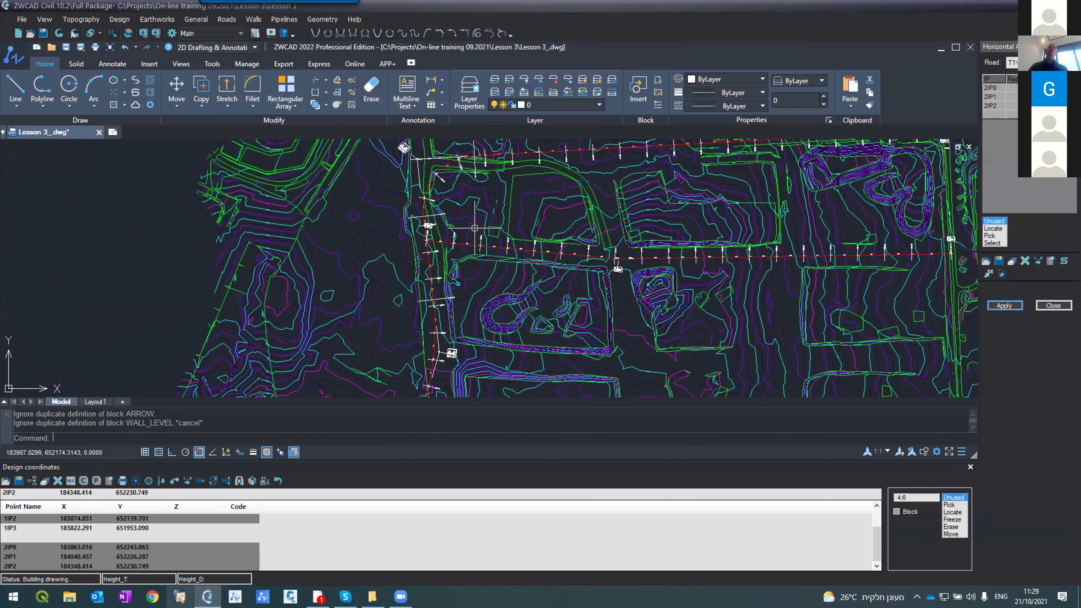
scroll(430, 224, down, 5)
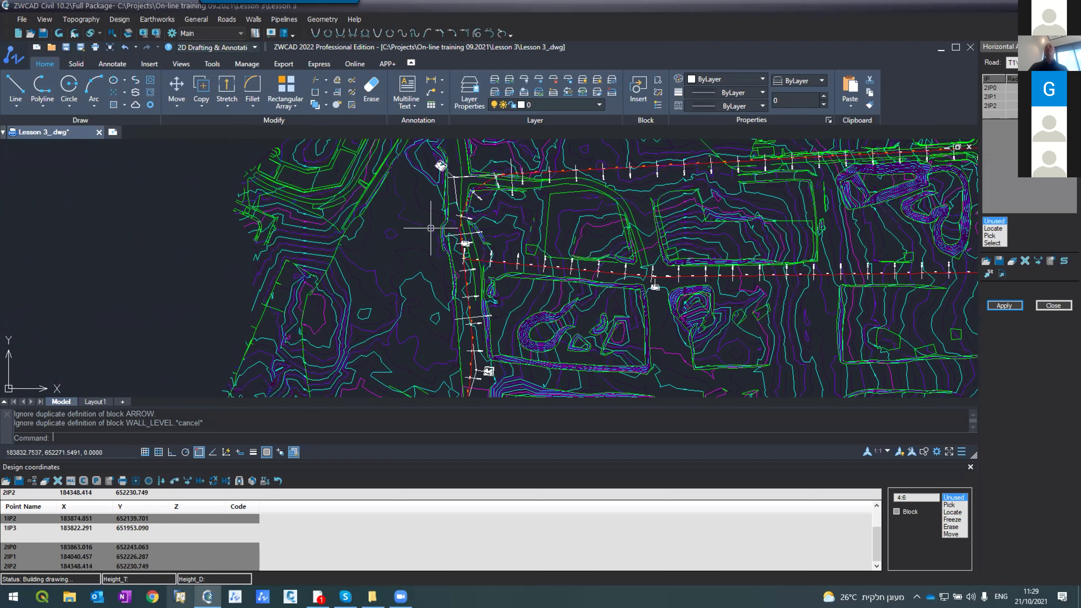
scroll(460, 249, down, 2)
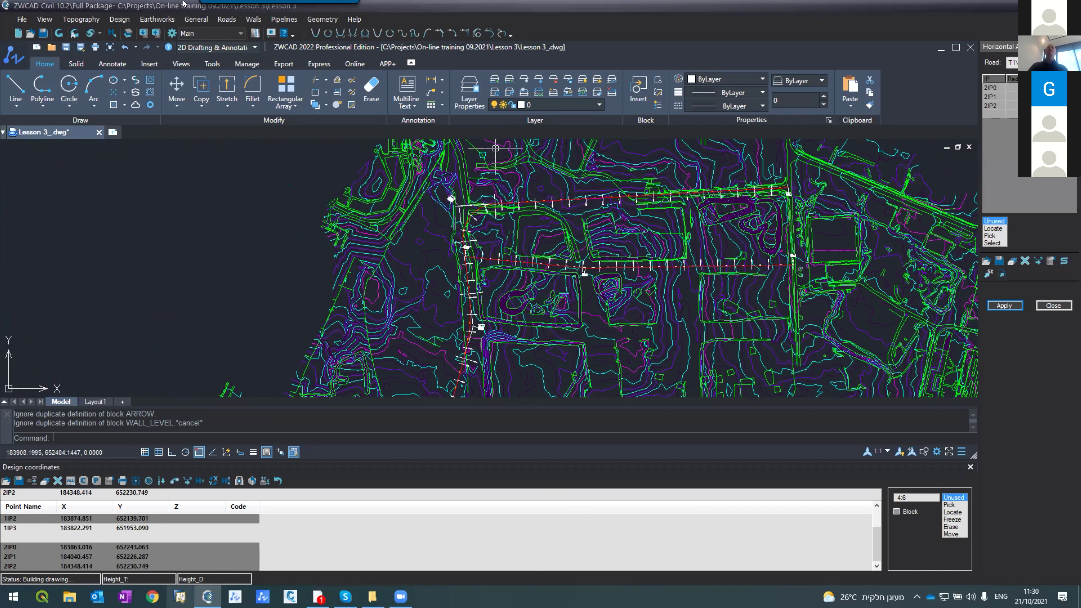
mouse_move(245, 23)
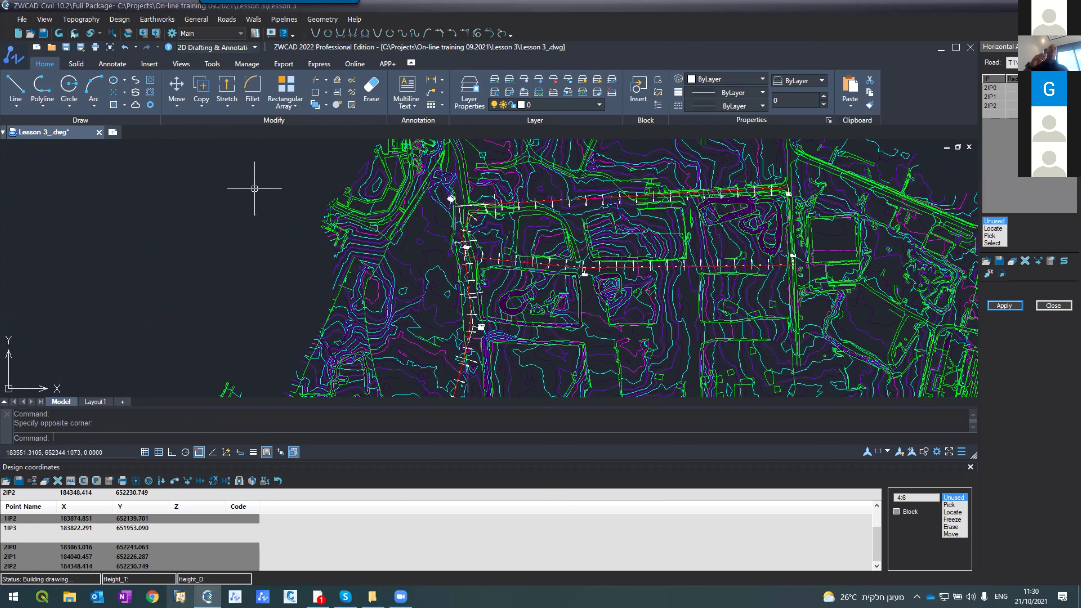
scroll(255, 188, down, 5)
scroll(255, 212, up, 2)
scroll(255, 211, up, 2)
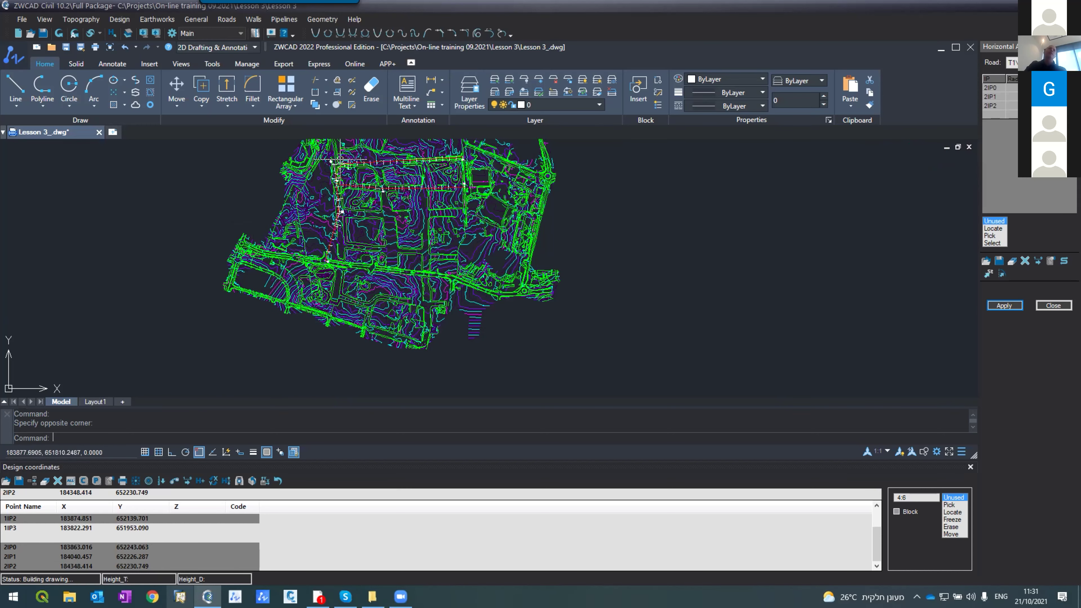
scroll(340, 159, up, 4)
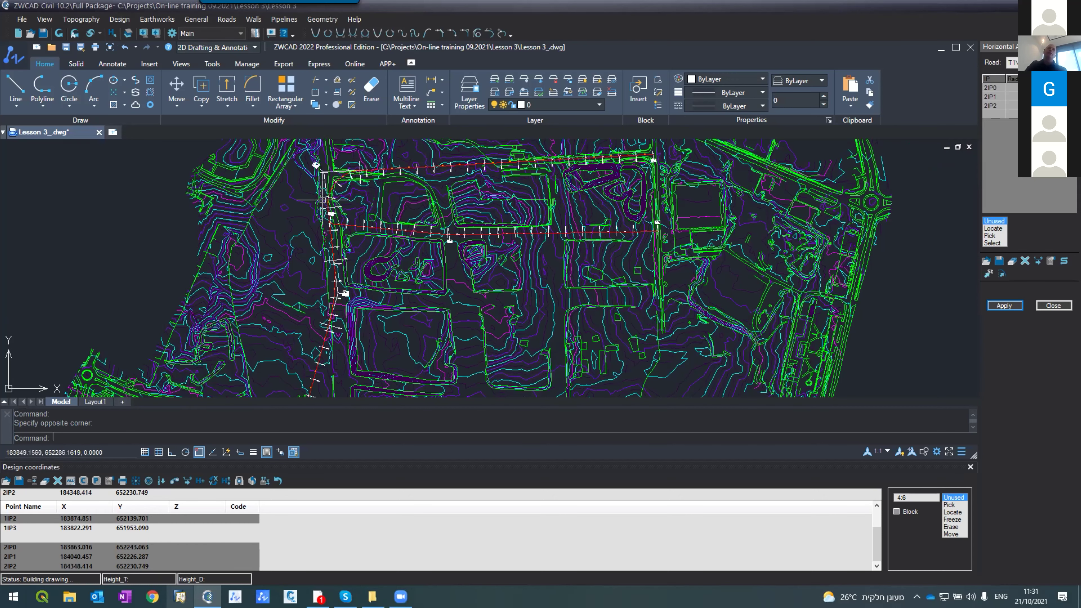
scroll(403, 208, down, 3)
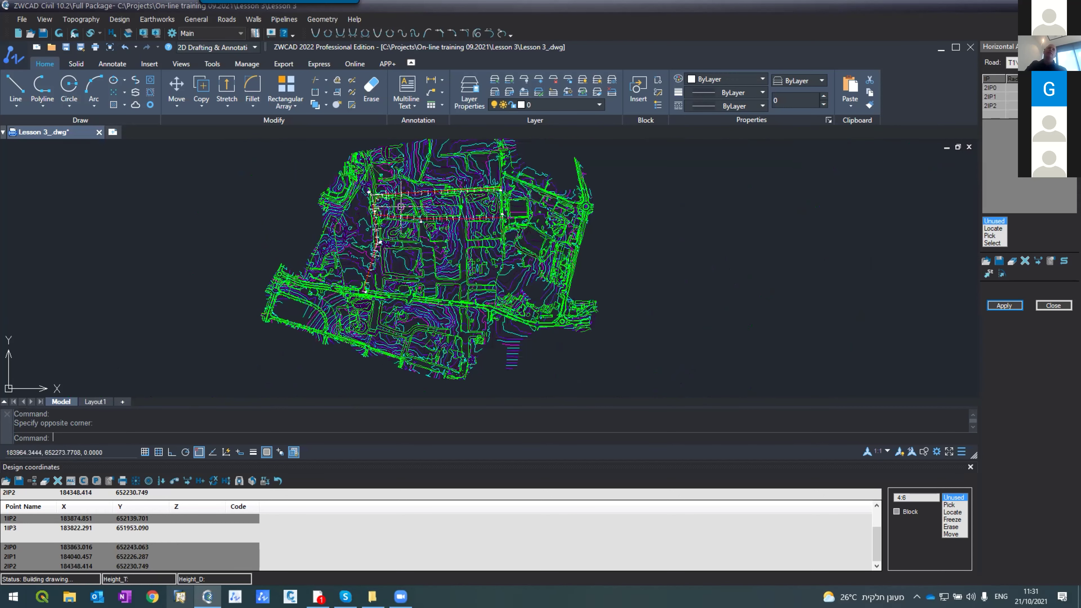
scroll(403, 208, up, 3)
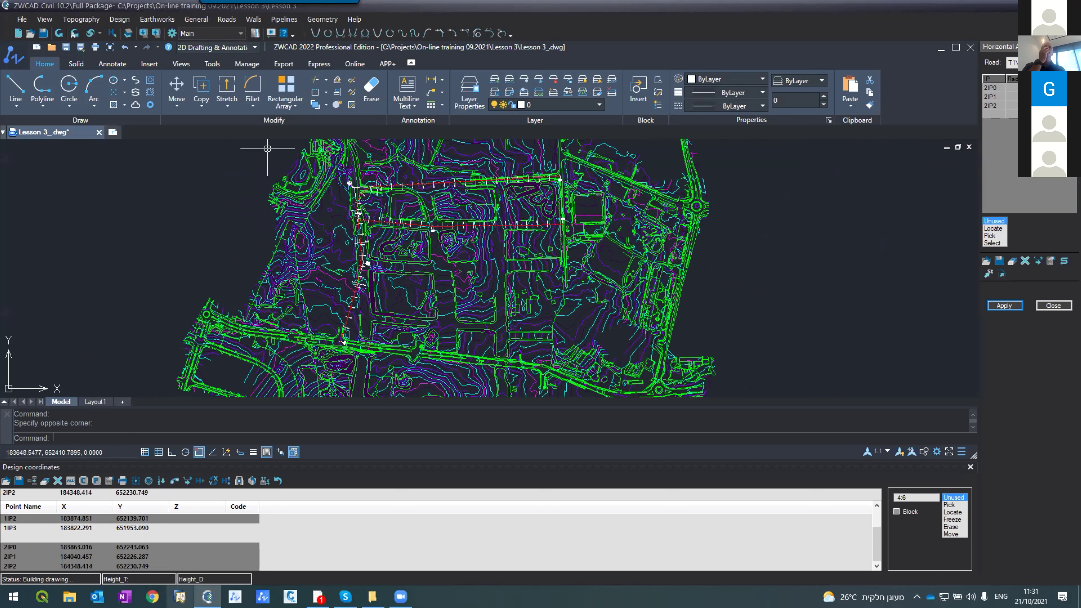
click(1039, 304)
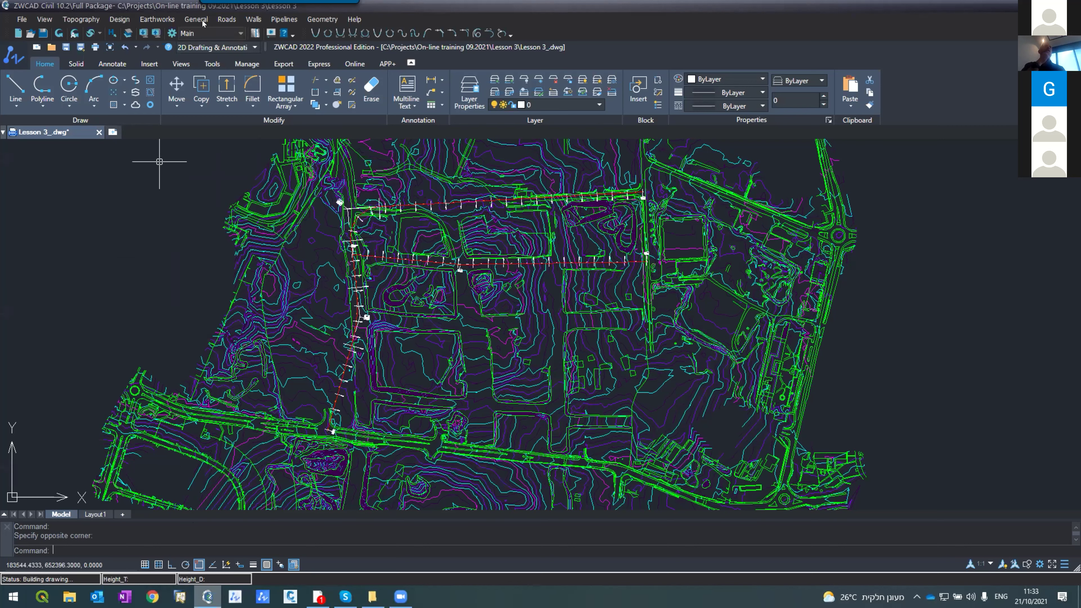
- Bring up the roads' cross sections editor and open its choice of road
click(220, 21)
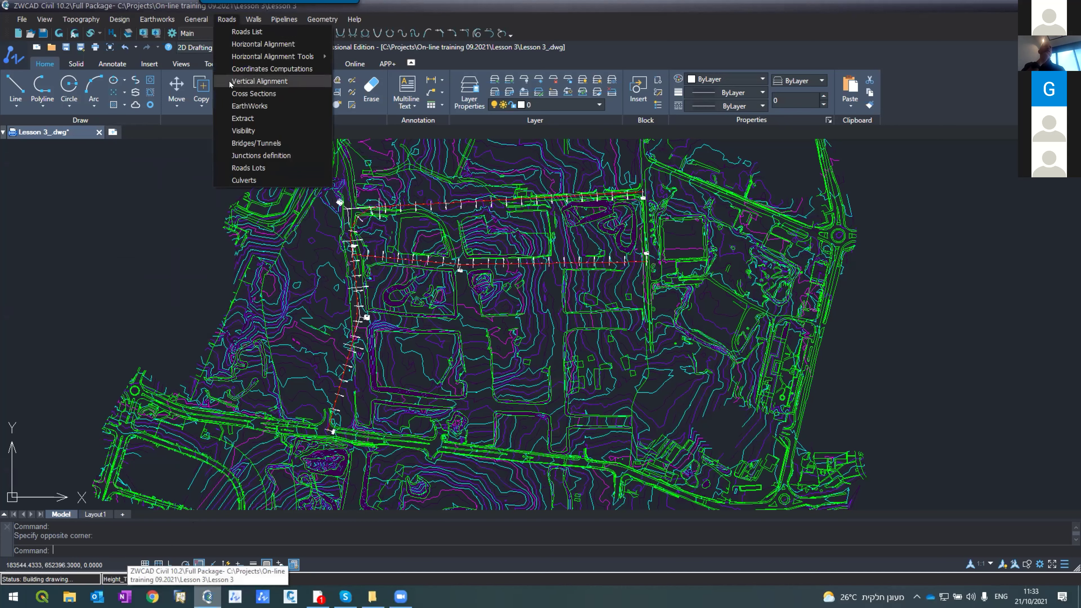
click(578, 346)
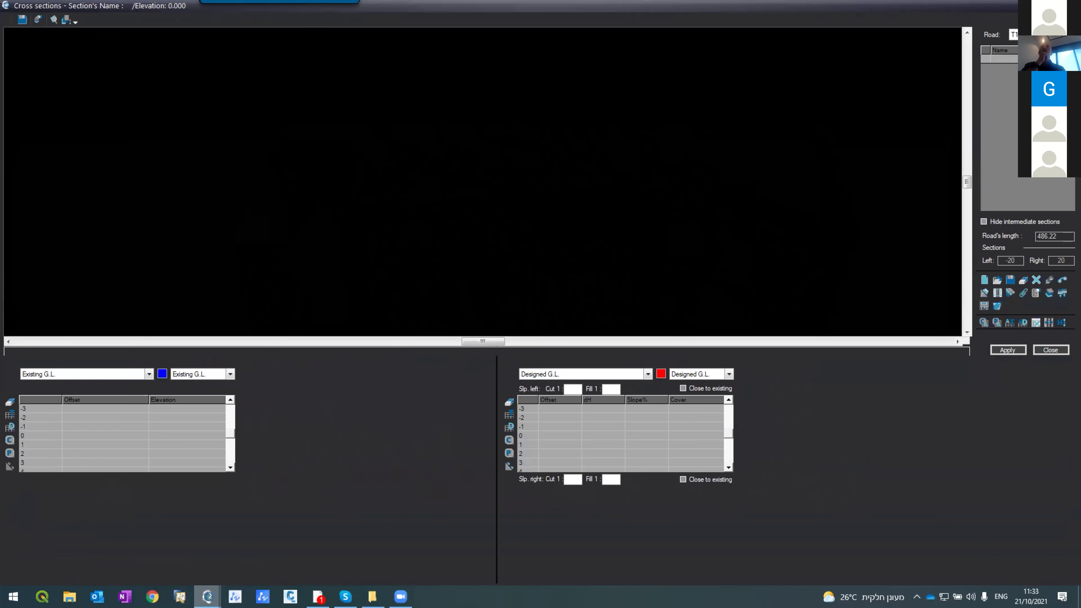
click(1014, 35)
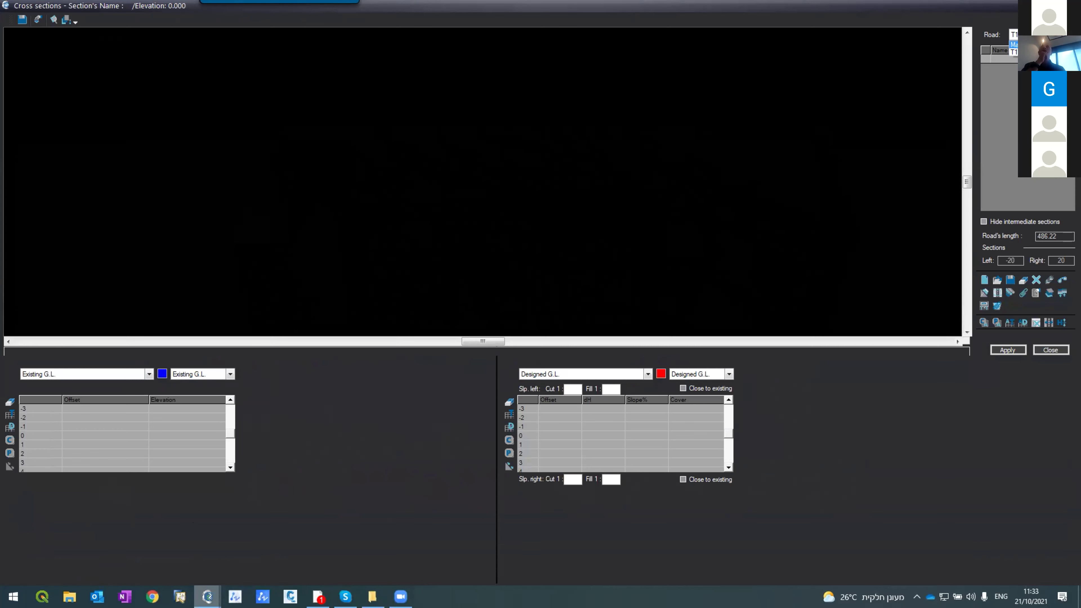